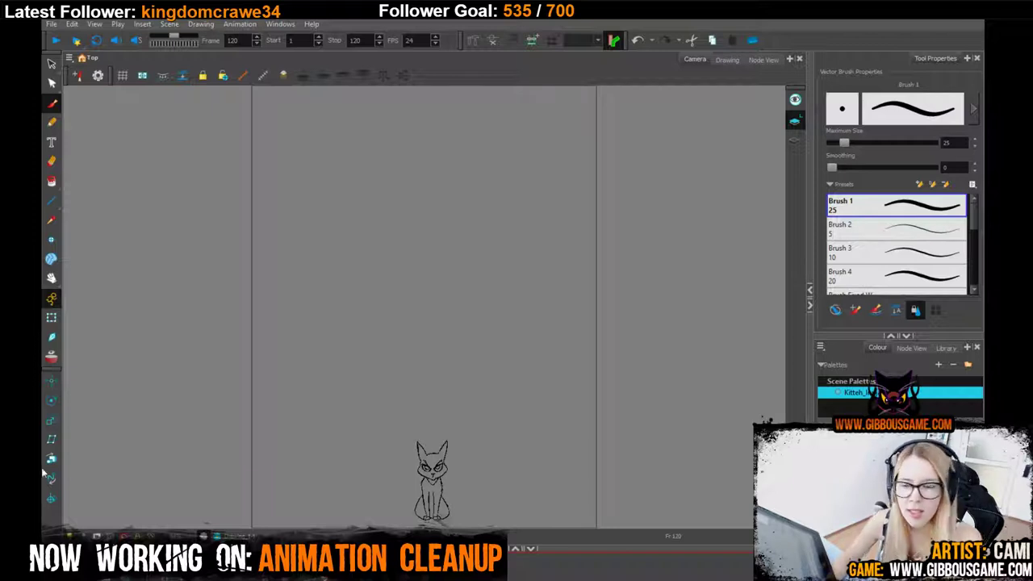
# Play back the rough cat animation from the first frame to review its motion.
pyautogui.hotkey('shift', ',')
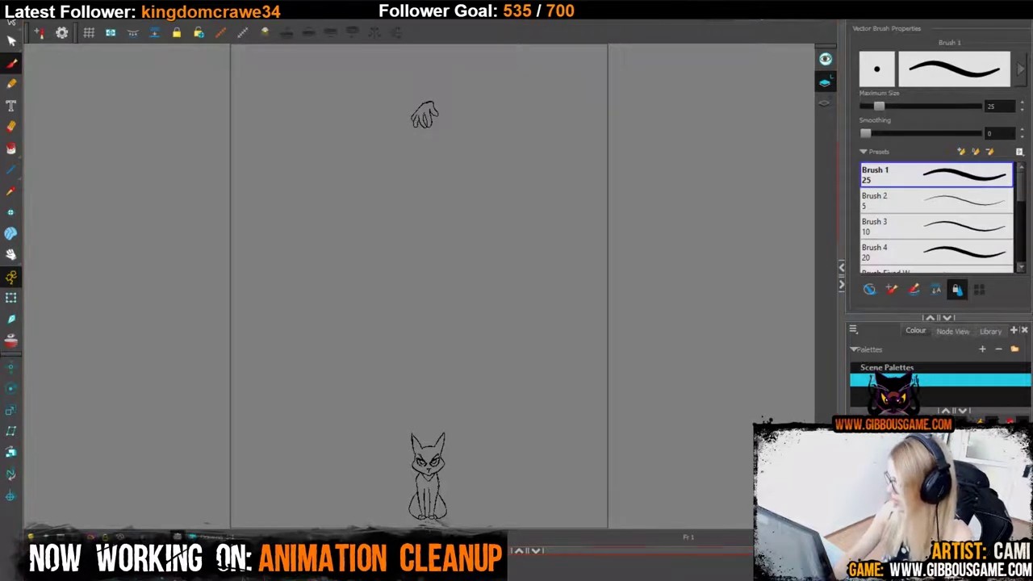
pyautogui.hotkey('shift', 'Return')
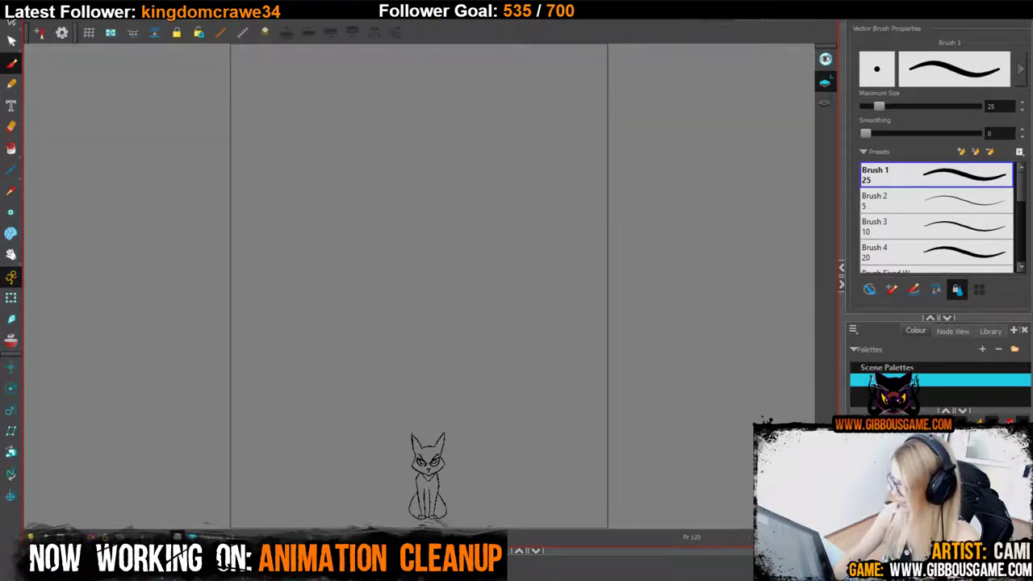
pyautogui.click(797, 38)
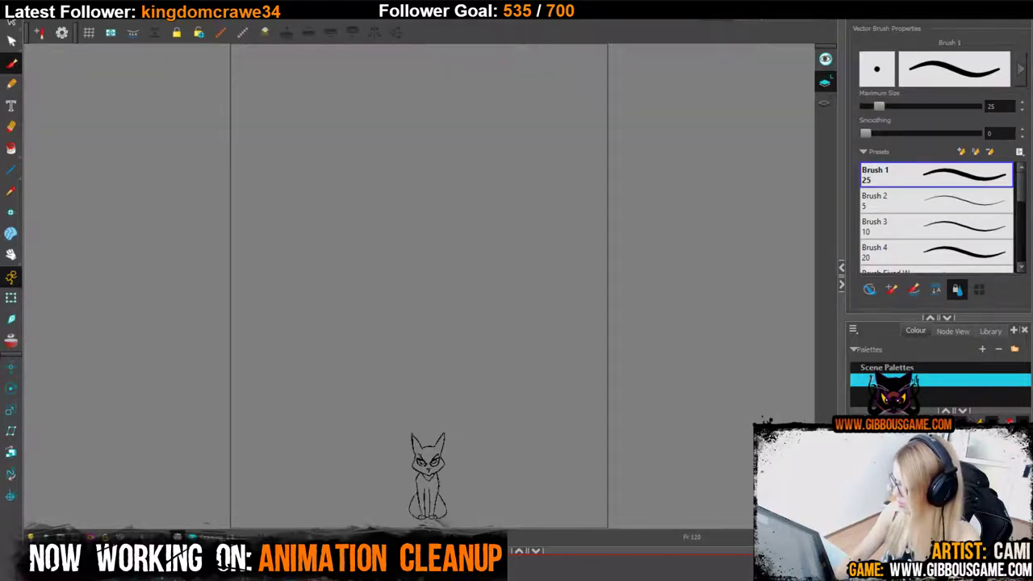
pyautogui.hotkey('alt', 'shift', 'a')
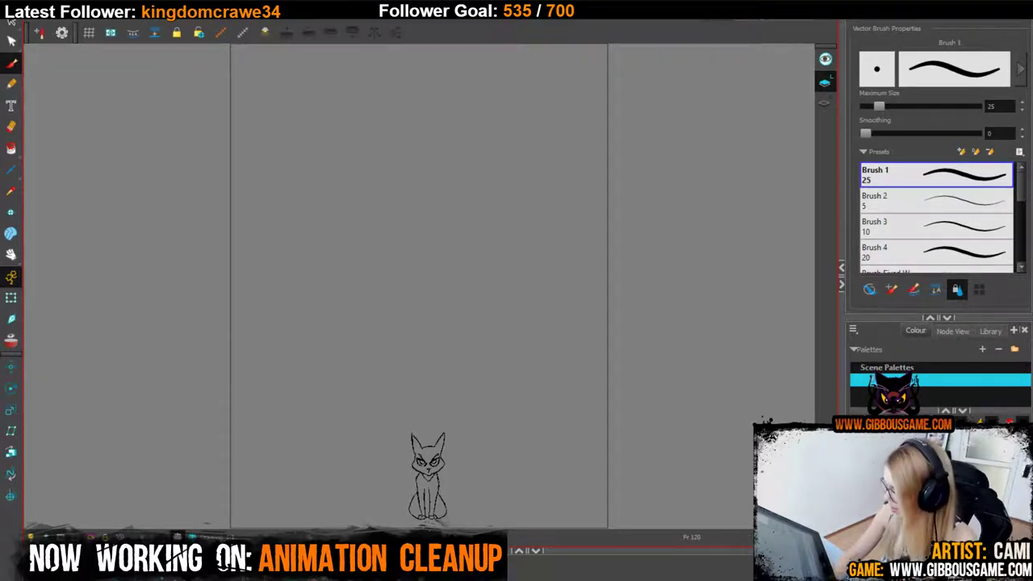
pyautogui.hotkey('shift', 'Return')
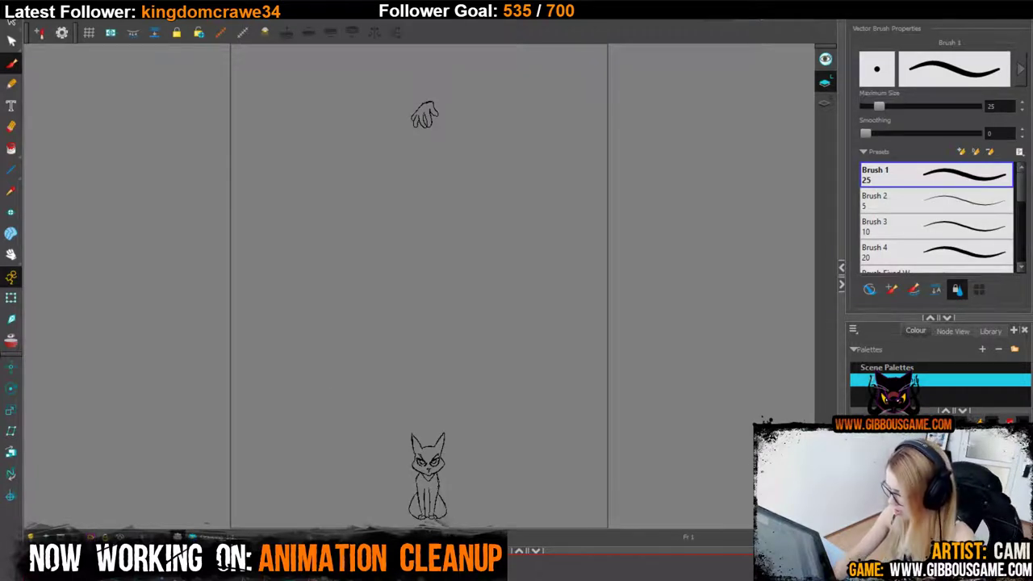
# Remove the hand sketch from frame 1 and add a new drawing layer for the cleanup.
pyautogui.press('Delete')
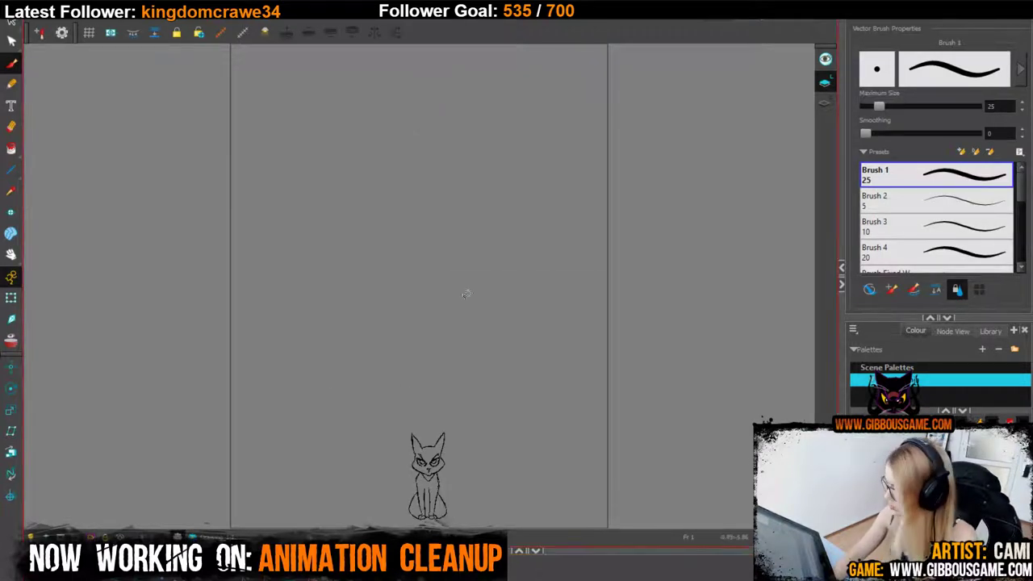
pyautogui.hotkey('ctrl', 'r')
pyautogui.click(476, 365)
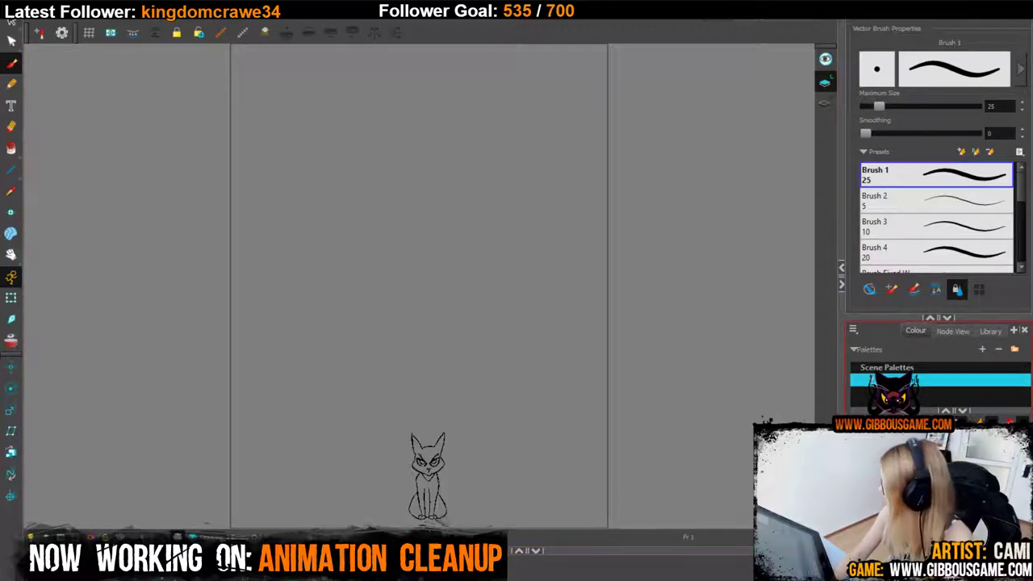
# Import the Kitteh.plt palette from the Kitteh folder under the name Kitteh and show its colour swatches.
pyautogui.click(853, 331)
pyautogui.moveTo(876, 356)
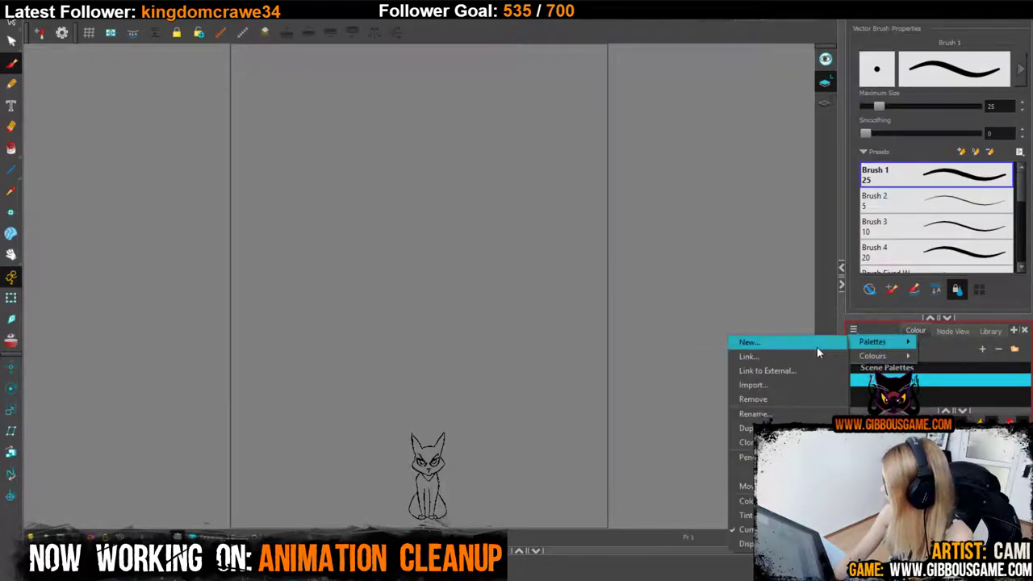
pyautogui.click(813, 384)
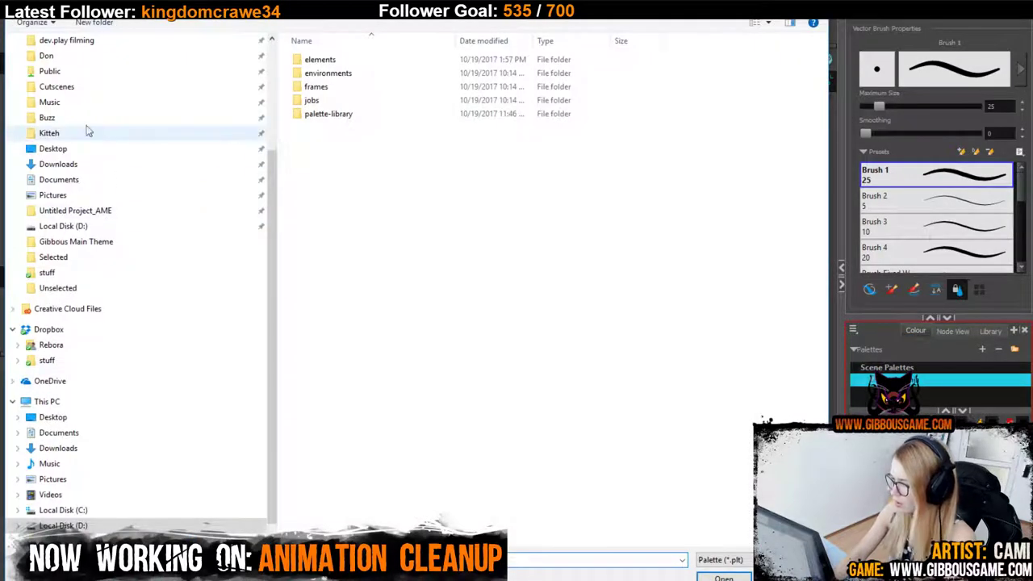
pyautogui.click(44, 132)
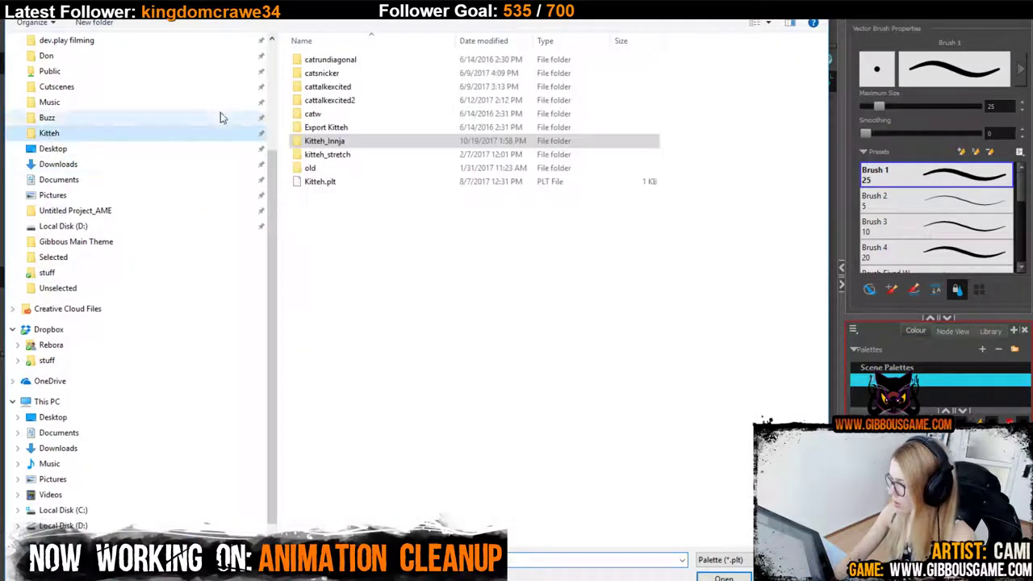
pyautogui.doubleClick(315, 182)
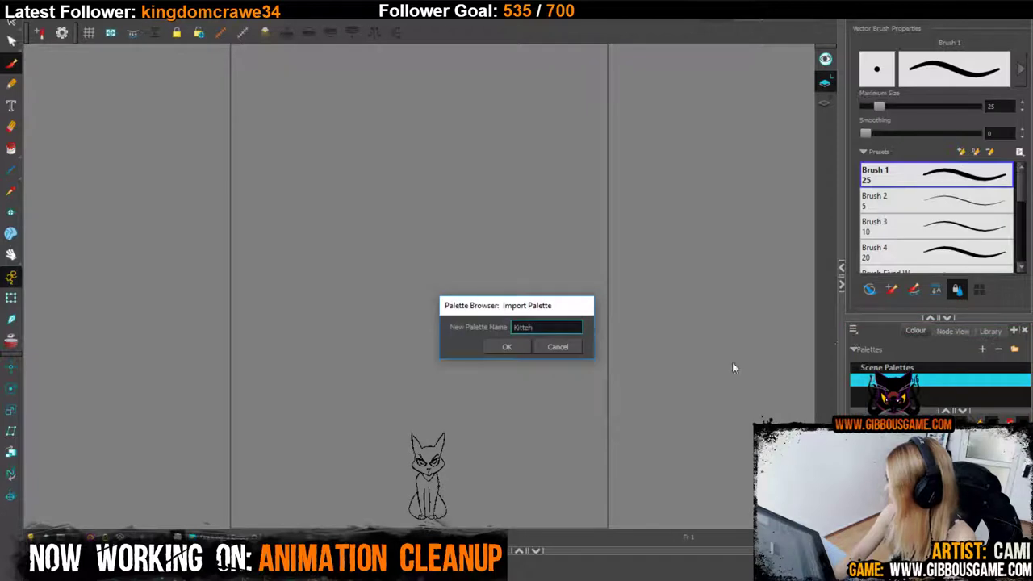
pyautogui.click(494, 345)
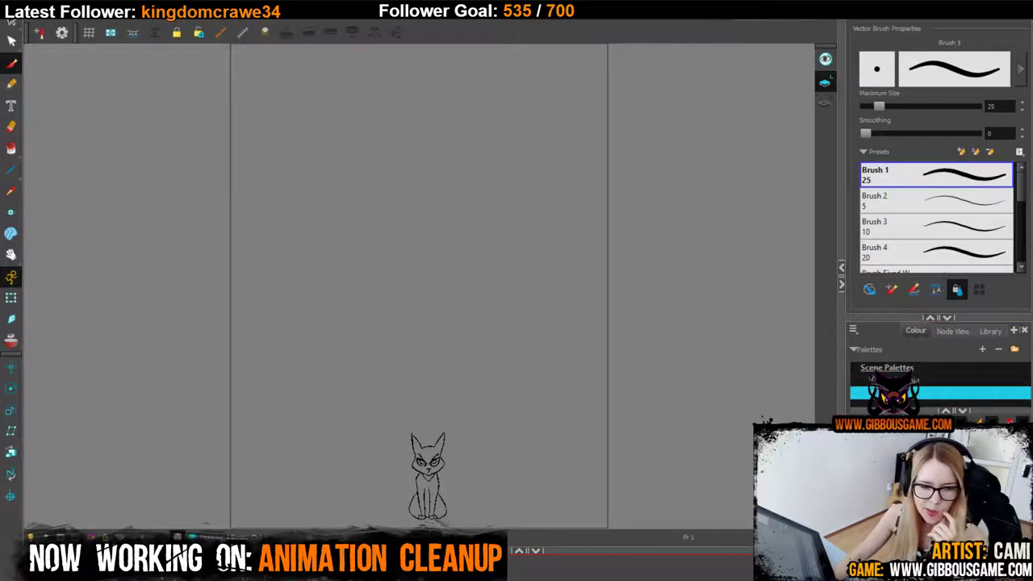
pyautogui.click(931, 394)
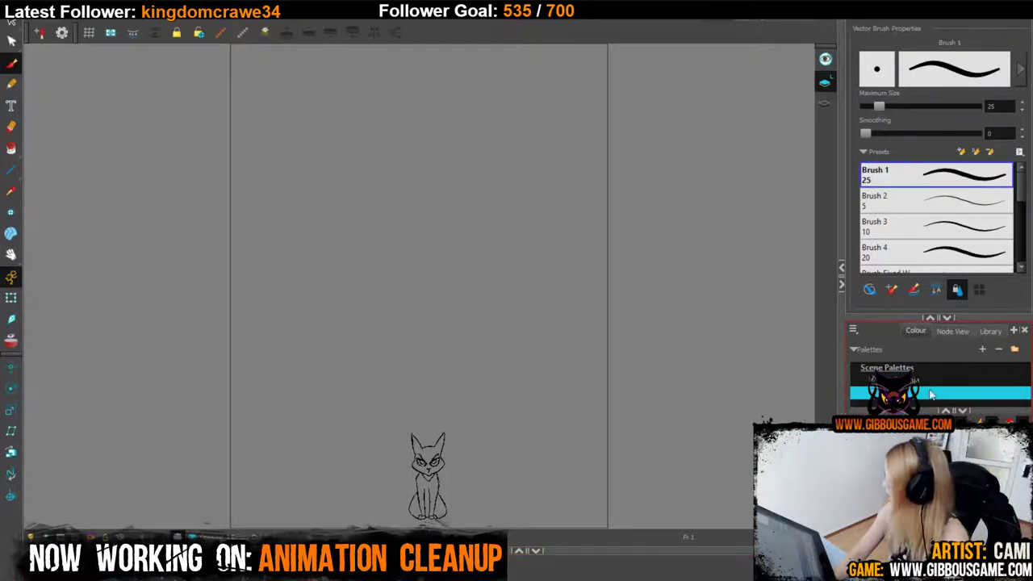
pyautogui.click(945, 411)
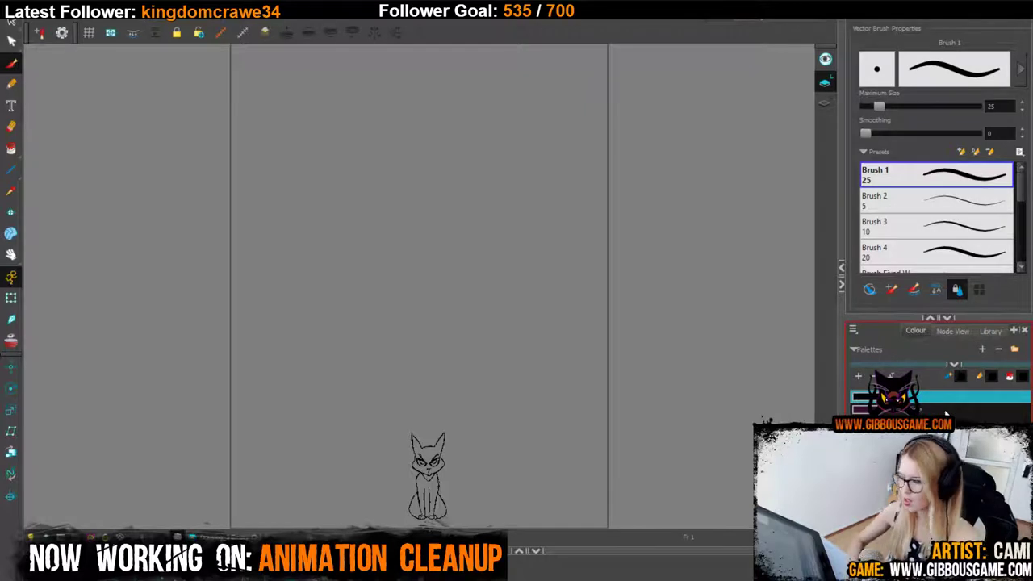
# Choose the Pencil tool with the Pencil 1 preset and the palette's dark purple for tracing the seated cat.
pyautogui.click(559, 22)
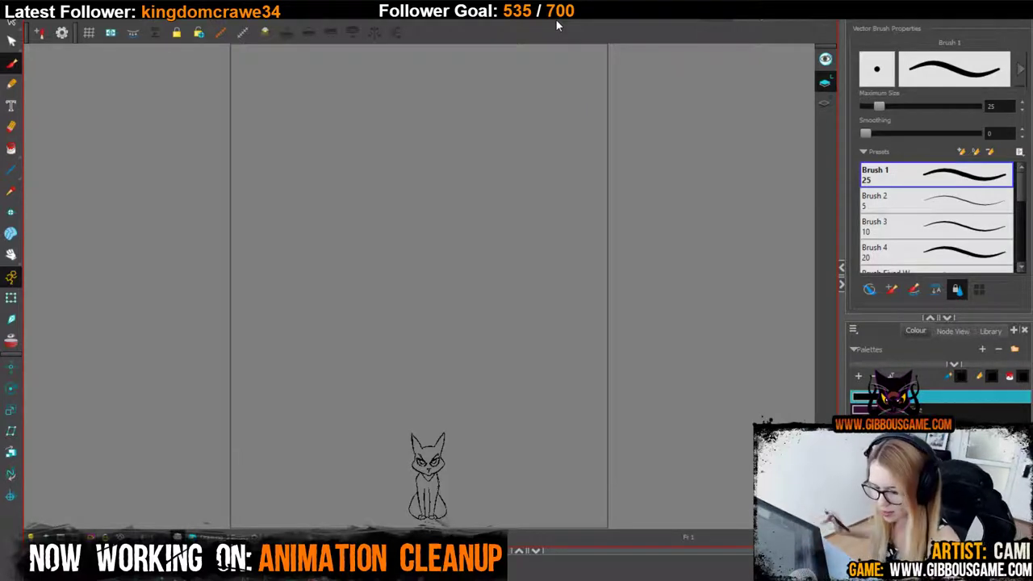
pyautogui.press('2')
pyautogui.press('2')
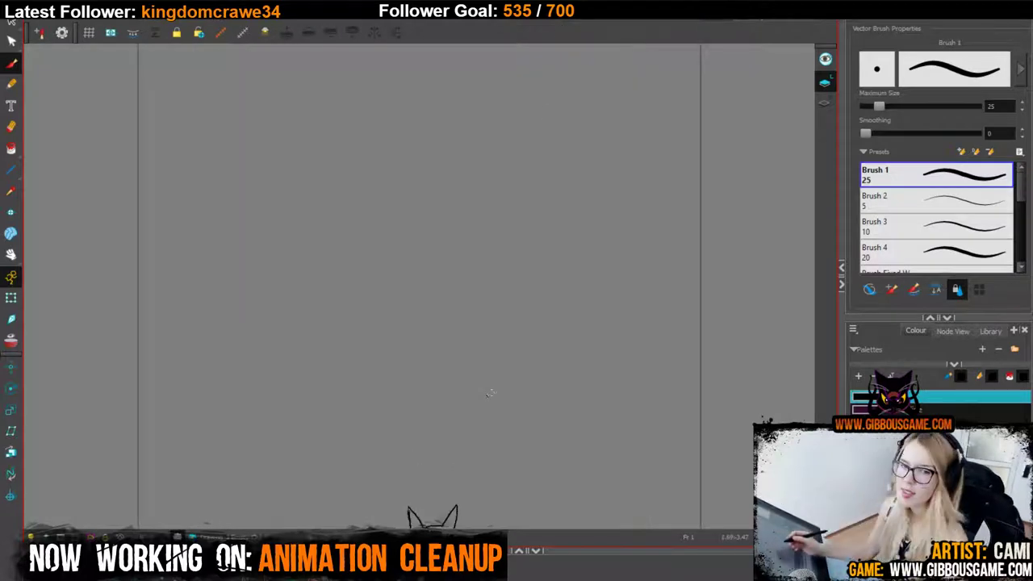
pyautogui.moveTo(562, 453); pyautogui.dragTo(525, 271)
pyautogui.press('2')
pyautogui.press('2')
pyautogui.press('2')
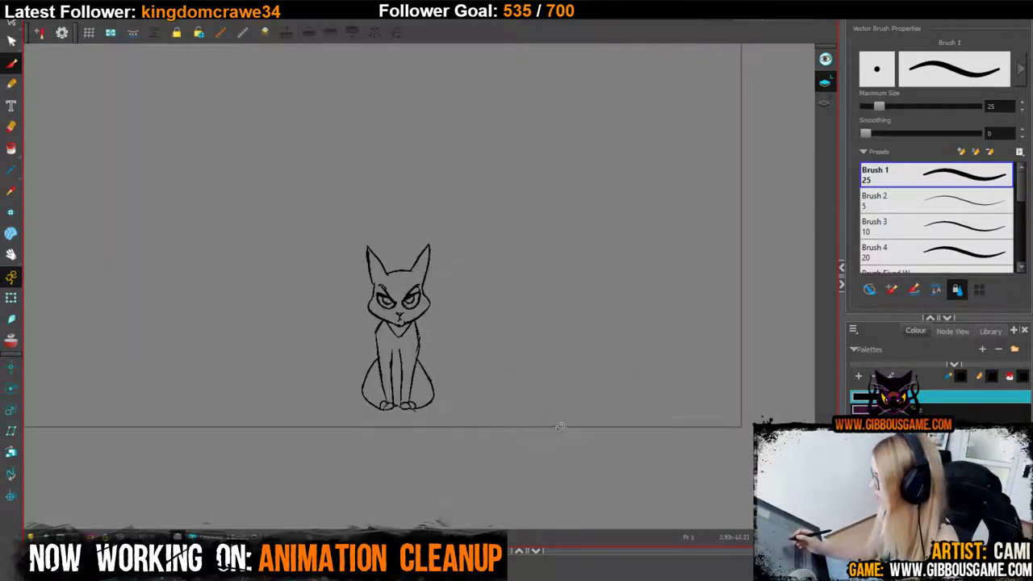
pyautogui.moveTo(510, 439); pyautogui.dragTo(547, 350)
pyautogui.press('2')
pyautogui.press('2')
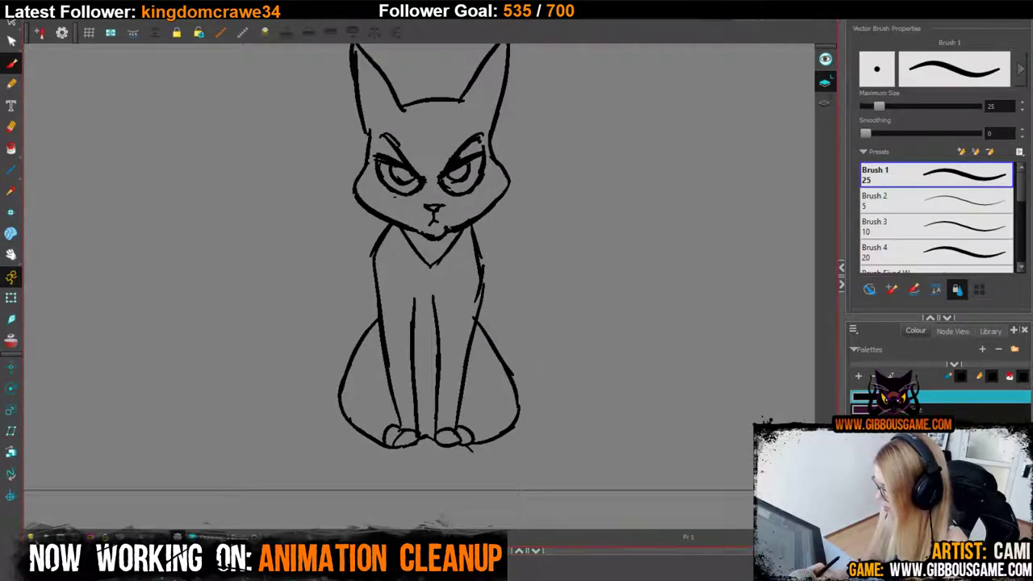
pyautogui.click(11, 85)
pyautogui.moveTo(606, 386); pyautogui.dragTo(555, 449)
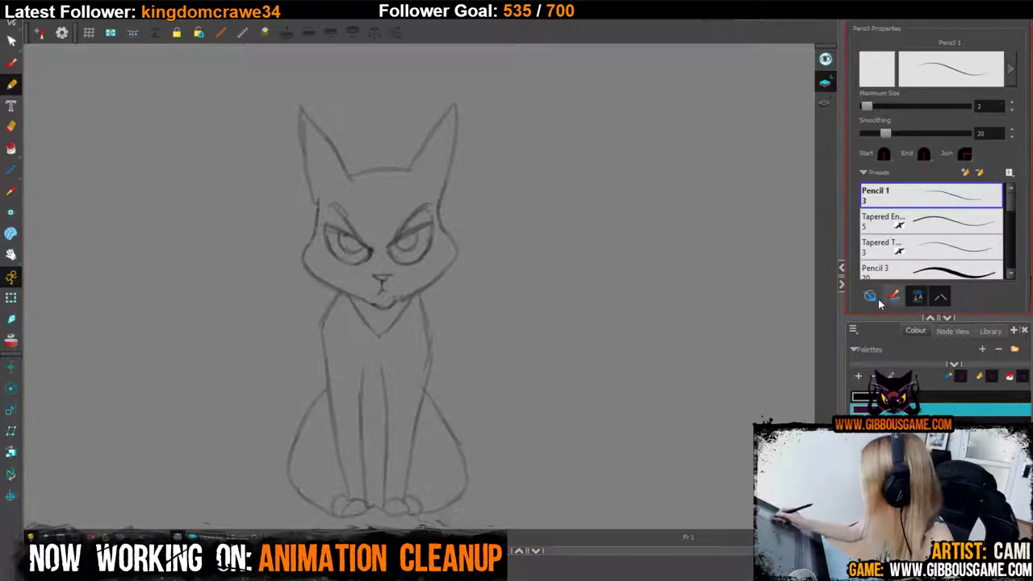
# Try out the purple pencil line with a few test strokes beside the cat, undoing each one.
pyautogui.moveTo(337, 442)
pyautogui.mouseDown()
pyautogui.moveTo(455, 380)
pyautogui.moveTo(622, 371)
pyautogui.mouseUp()
pyautogui.hotkey('ctrl', 'z')
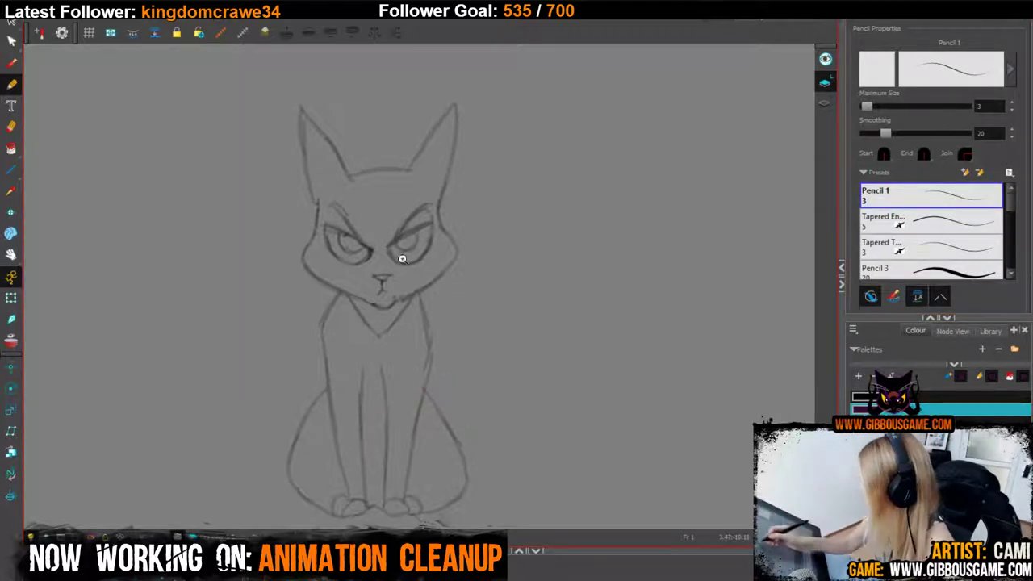
pyautogui.moveTo(404, 259); pyautogui.dragTo(516, 382)
pyautogui.scroll(-8, 399, 276)
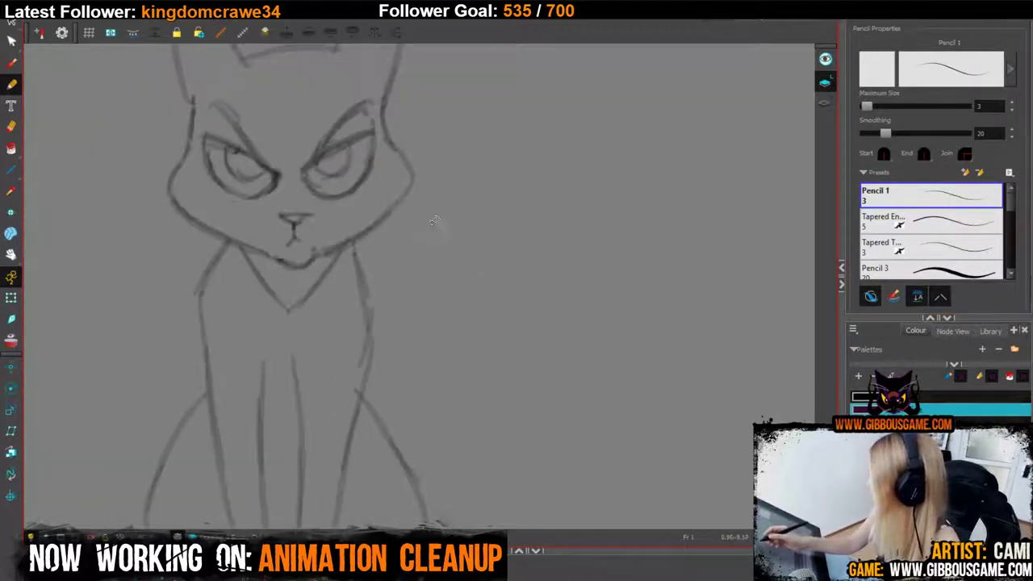
pyautogui.moveTo(427, 239); pyautogui.dragTo(491, 428)
pyautogui.hotkey('ctrl', 'z')
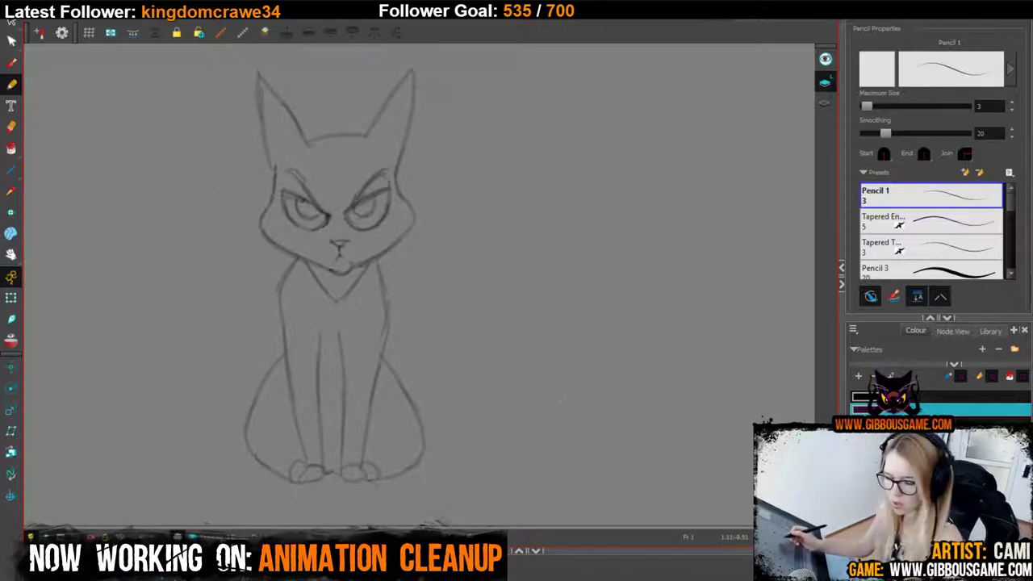
pyautogui.press('2')
pyautogui.press('2')
pyautogui.moveTo(420, 266); pyautogui.dragTo(439, 402)
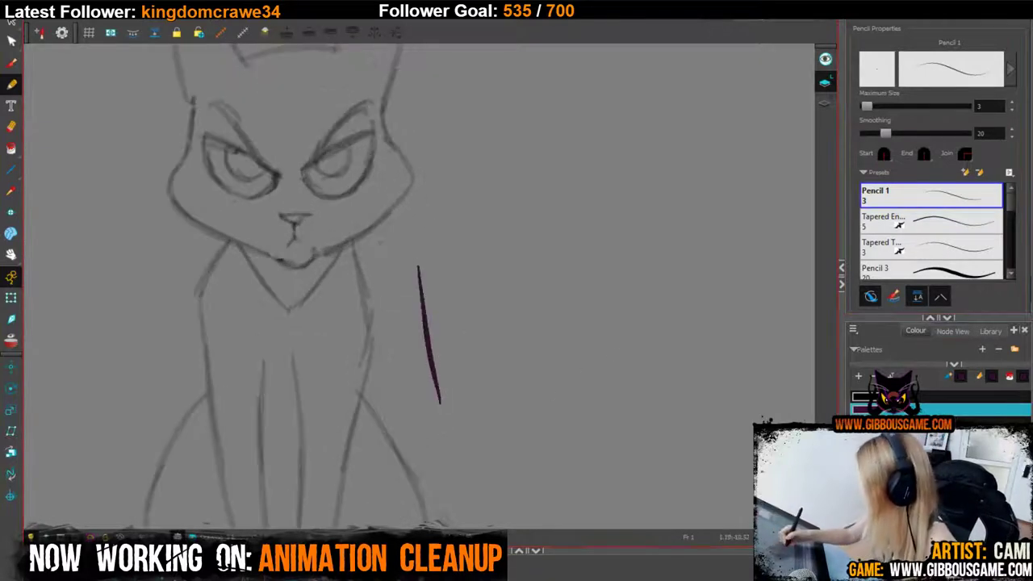
pyautogui.hotkey('ctrl', 'z')
pyautogui.press('2')
pyautogui.moveTo(371, 224); pyautogui.dragTo(404, 494)
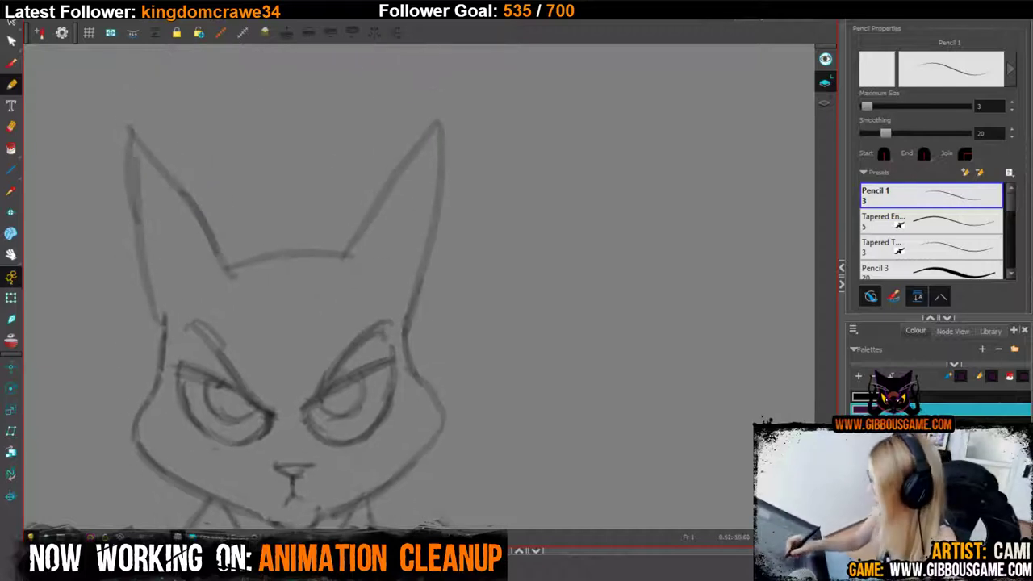
# Compare the cat's rough poses by flipping back and forth through the opening frames of the animation.
pyautogui.press('1')
pyautogui.press('1')
pyautogui.press('1')
pyautogui.press('1')
pyautogui.press('1')
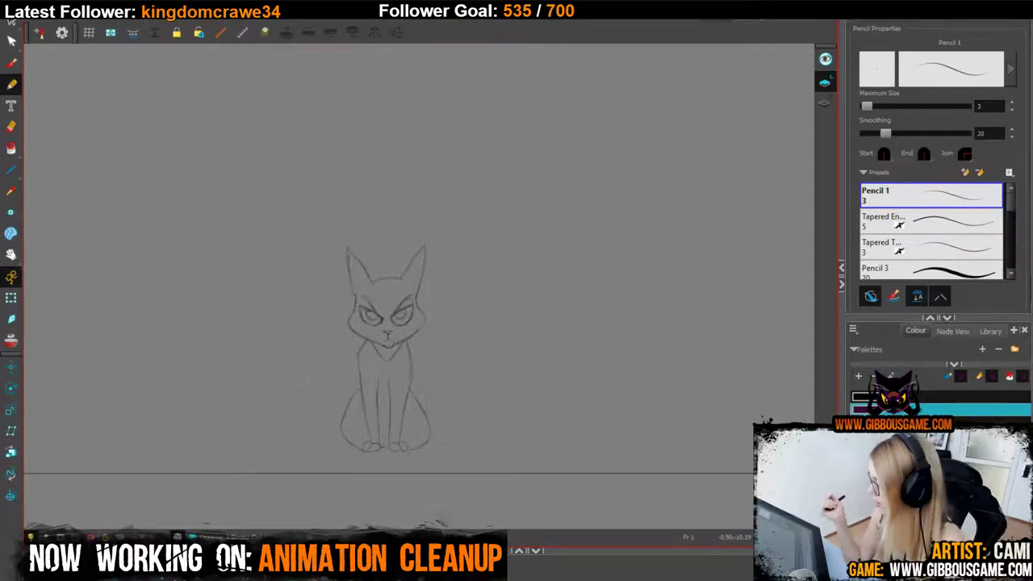
pyautogui.press('.')
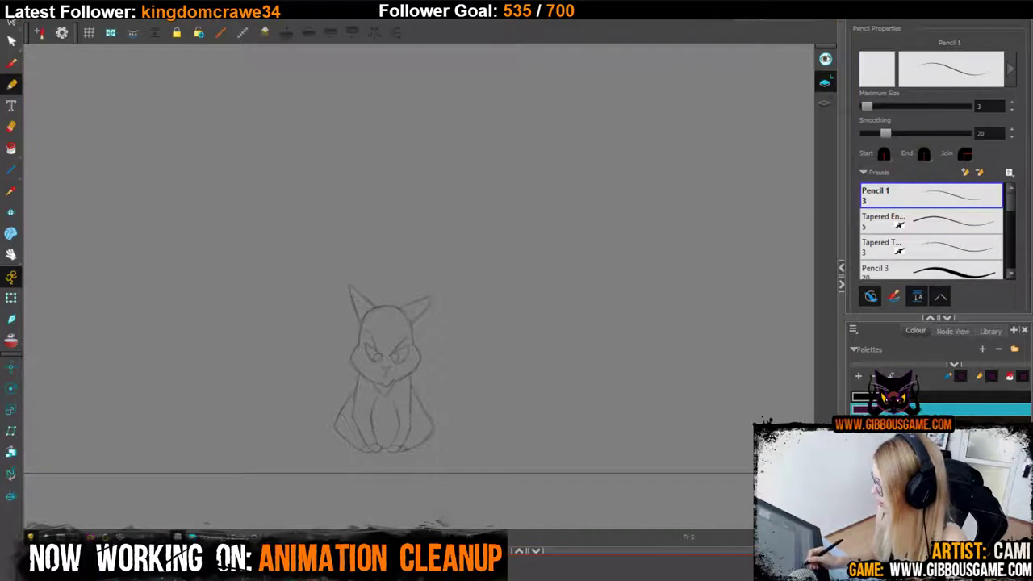
pyautogui.press(',')
pyautogui.press('.')
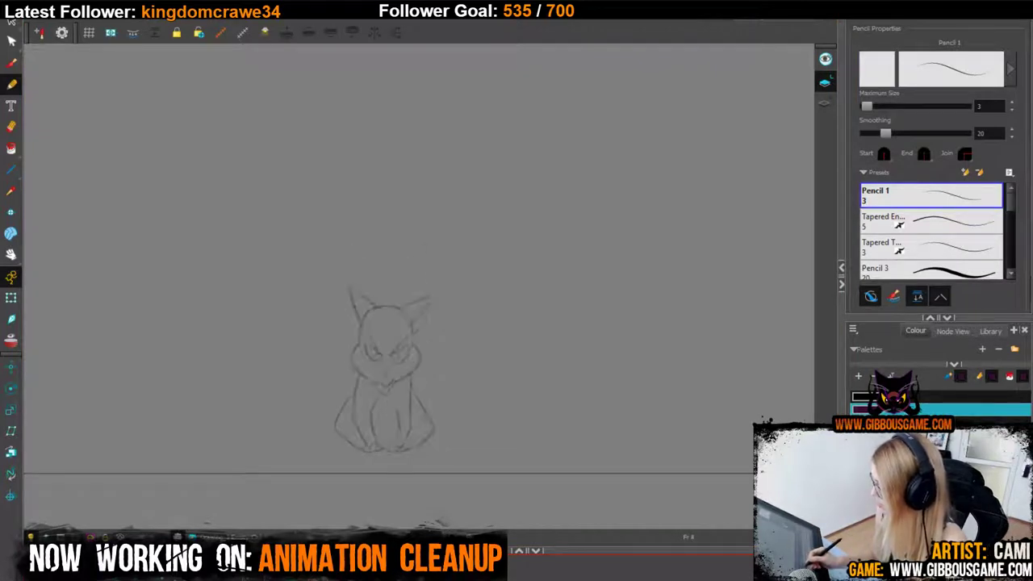
pyautogui.press(',')
pyautogui.press('.')
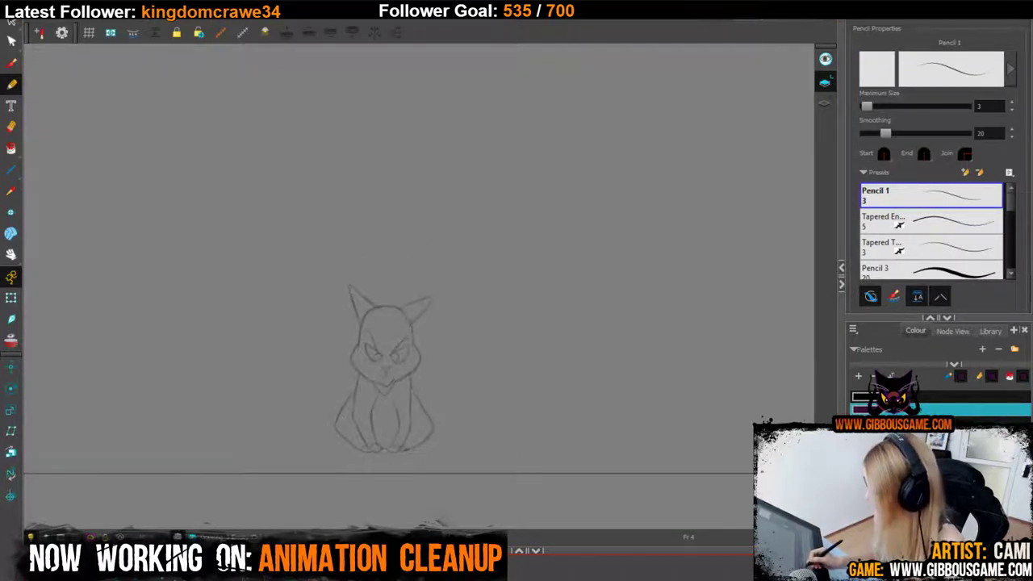
pyautogui.press(',')
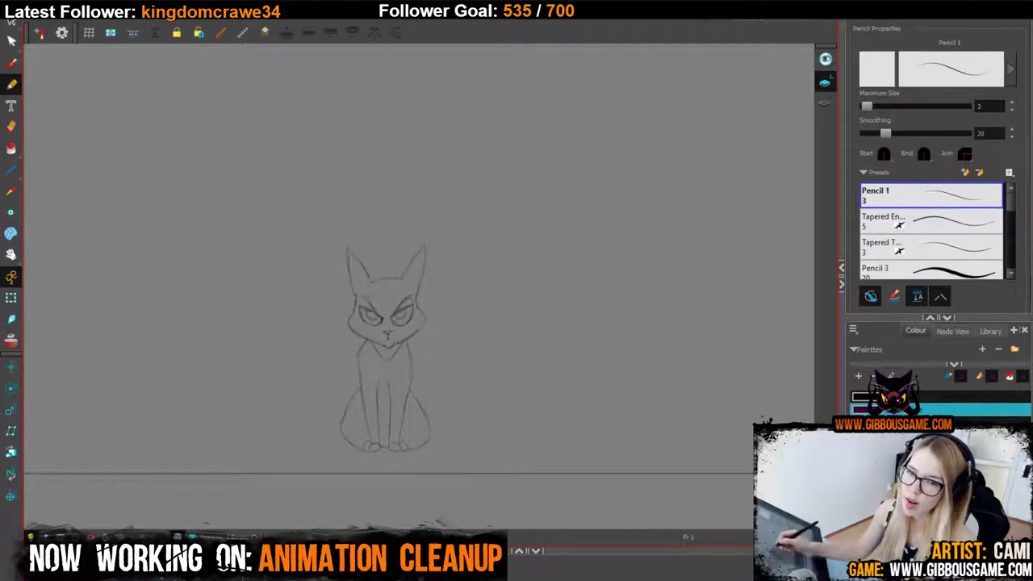
# On frame 4, trace both of the cat's slanted eyebrows and the upper lid of its right-hand eye in purple.
pyautogui.press('.')
pyautogui.press('.')
pyautogui.press('.')
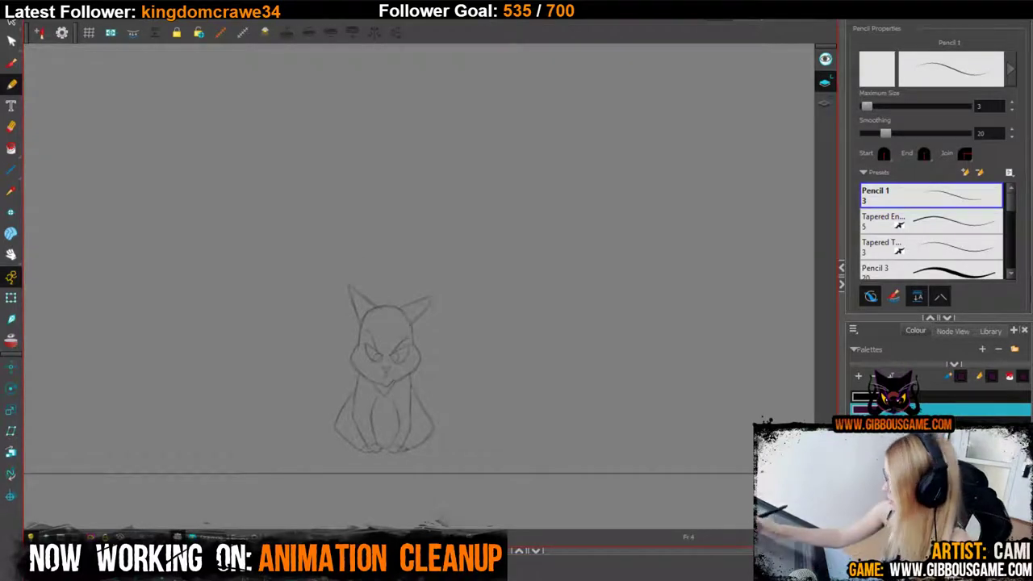
pyautogui.press(',')
pyautogui.press('.')
pyautogui.press('2')
pyautogui.press('2')
pyautogui.press('2')
pyautogui.press('2')
pyautogui.press('2')
pyautogui.press('2')
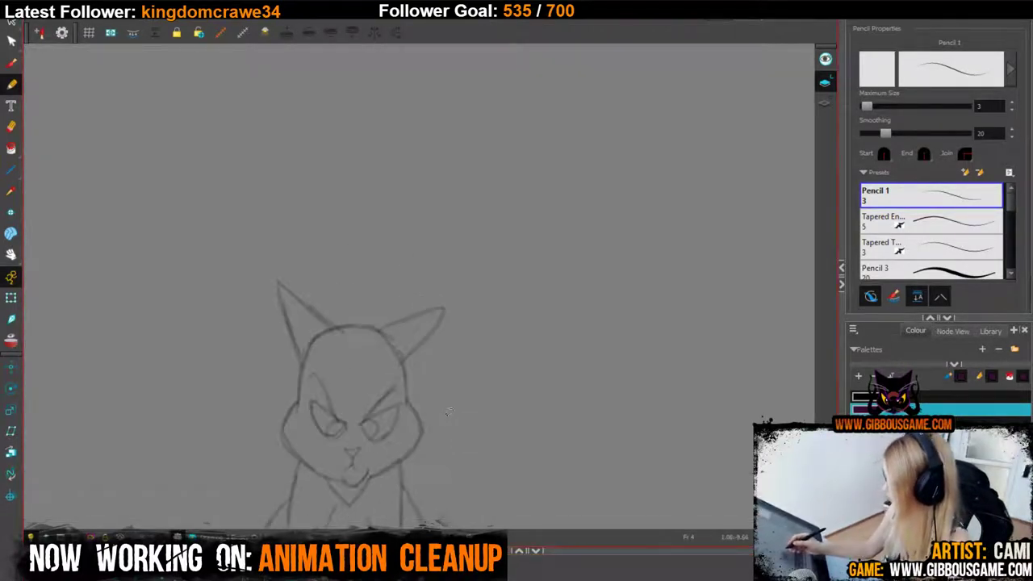
pyautogui.moveTo(396, 416); pyautogui.dragTo(467, 146)
pyautogui.moveTo(356, 277); pyautogui.dragTo(453, 215)
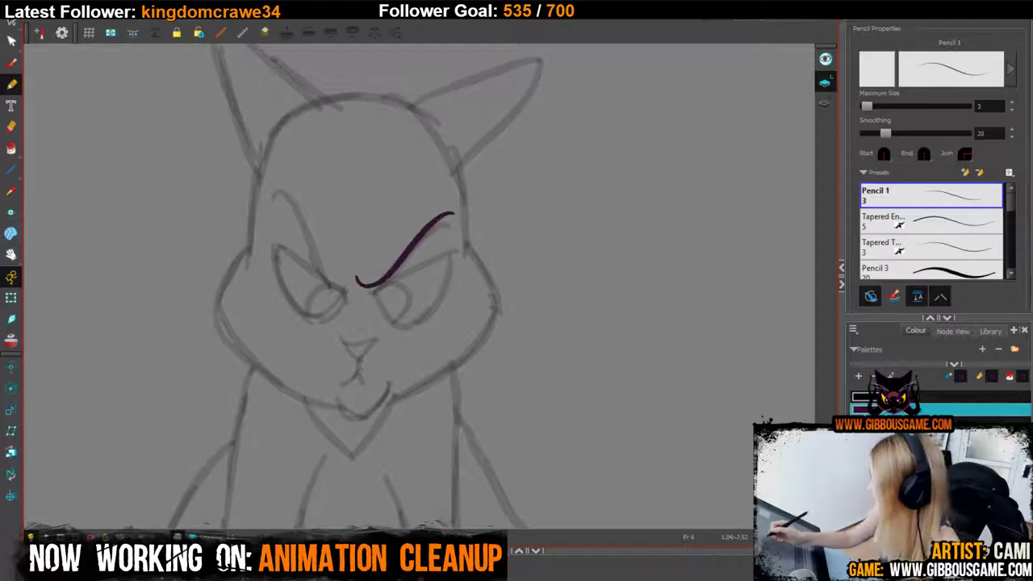
pyautogui.moveTo(336, 285); pyautogui.dragTo(276, 183)
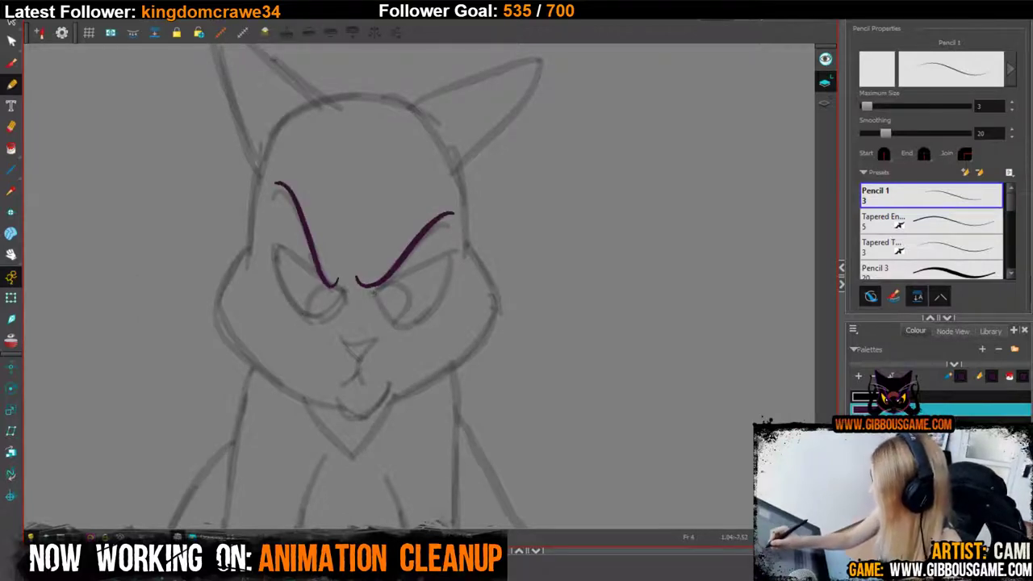
pyautogui.moveTo(371, 294); pyautogui.dragTo(462, 247)
# Trace the slanted upper lid of the cat's left-hand eye in purple on frame 4, redoing the stroke until it fits the rough.
pyautogui.moveTo(339, 288)
pyautogui.mouseDown()
pyautogui.moveTo(275, 244)
pyautogui.moveTo(356, 299)
pyautogui.mouseUp()
pyautogui.hotkey('ctrl', 'z')
pyautogui.hotkey('ctrl', 'z')
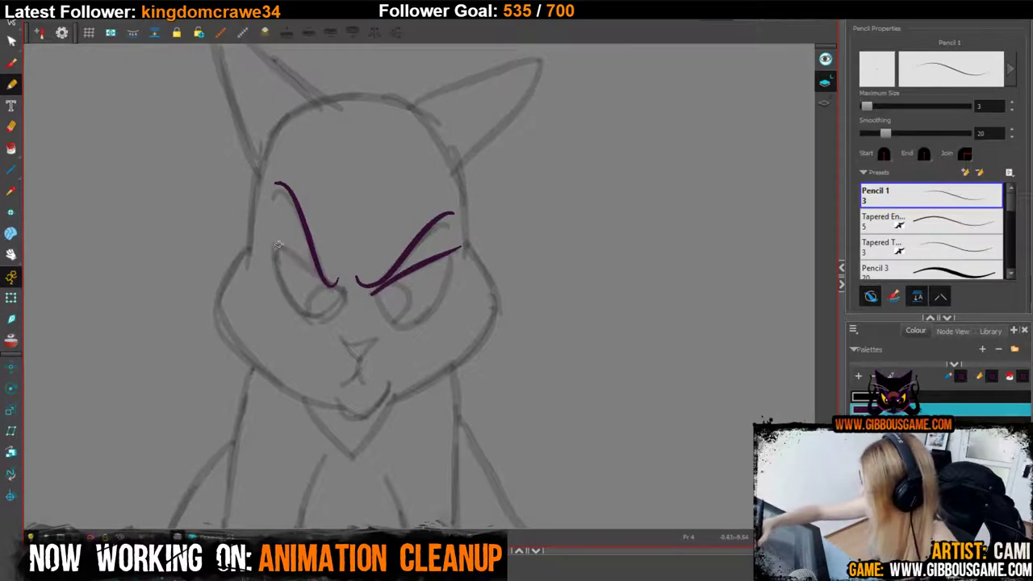
pyautogui.moveTo(270, 239); pyautogui.dragTo(353, 297)
pyautogui.hotkey('ctrl', 'z')
pyautogui.moveTo(272, 243); pyautogui.dragTo(356, 297)
pyautogui.hotkey('ctrl', 'z')
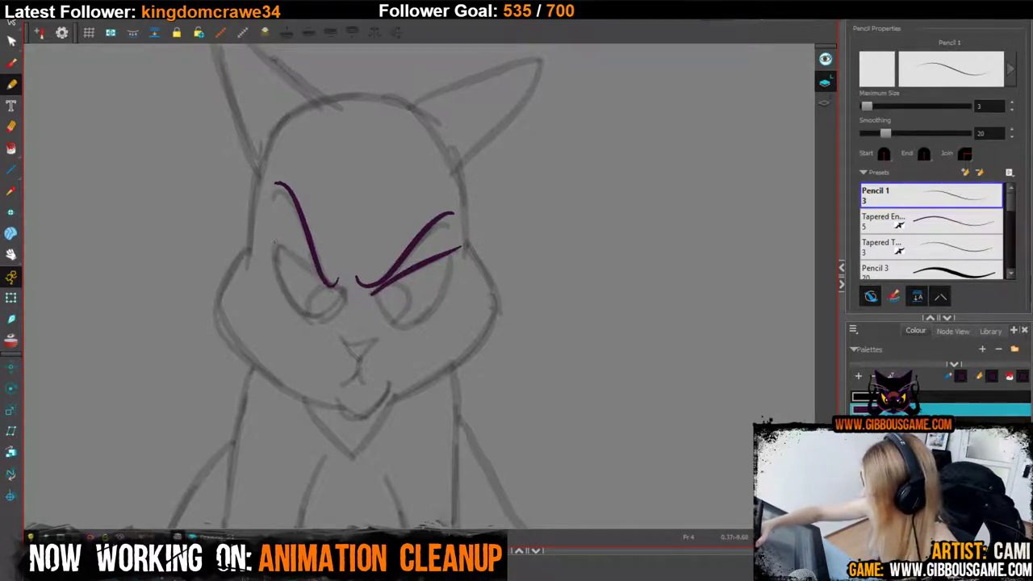
pyautogui.moveTo(272, 239); pyautogui.dragTo(349, 297)
pyautogui.hotkey('ctrl', 'z')
pyautogui.moveTo(273, 239); pyautogui.dragTo(346, 296)
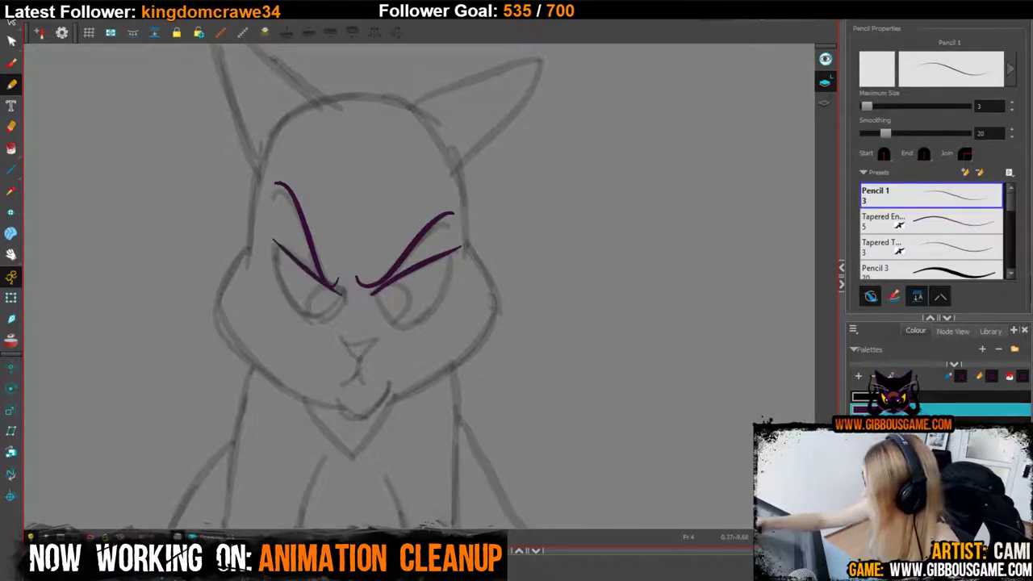
# Trace the cat's nose, mouth and chin, plus the right-hand cheek up to the side of the head.
pyautogui.moveTo(343, 343)
pyautogui.mouseDown()
pyautogui.moveTo(373, 339)
pyautogui.moveTo(339, 386)
pyautogui.moveTo(388, 390)
pyautogui.mouseUp()
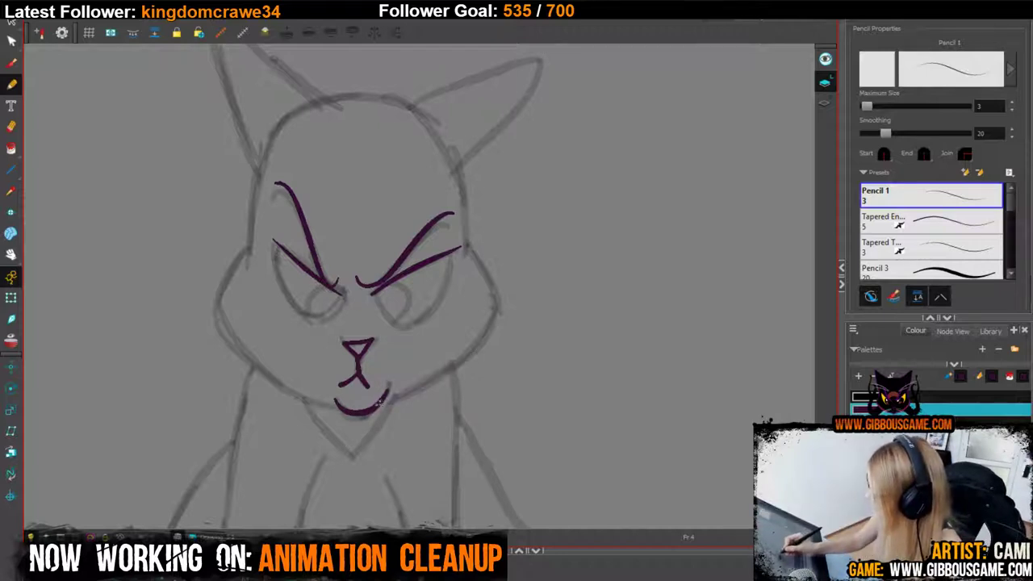
pyautogui.moveTo(381, 404)
pyautogui.mouseDown()
pyautogui.moveTo(421, 384)
pyautogui.moveTo(494, 322)
pyautogui.mouseUp()
pyautogui.hotkey('ctrl', 'z')
pyautogui.moveTo(381, 404)
pyautogui.mouseDown()
pyautogui.moveTo(474, 347)
pyautogui.moveTo(496, 306)
pyautogui.moveTo(467, 250)
pyautogui.mouseUp()
# Trace the right-hand side and crown of the head, continuing around the left-hand ear.
pyautogui.moveTo(532, 319); pyautogui.dragTo(508, 476)
pyautogui.moveTo(441, 406); pyautogui.dragTo(426, 318)
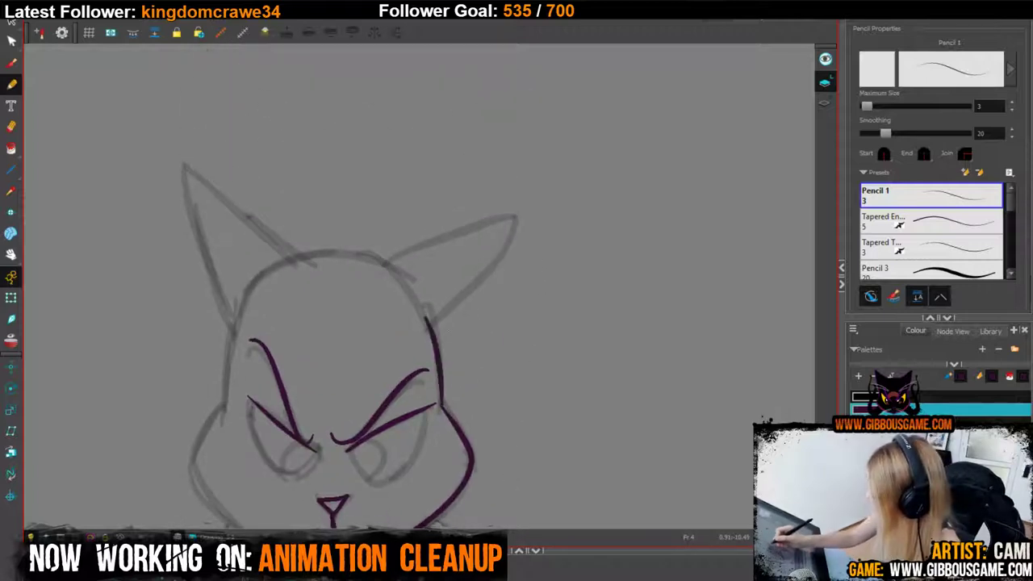
pyautogui.hotkey('ctrl', 'z')
pyautogui.moveTo(440, 407)
pyautogui.mouseDown()
pyautogui.moveTo(424, 320)
pyautogui.moveTo(382, 269)
pyautogui.moveTo(288, 259)
pyautogui.moveTo(187, 163)
pyautogui.moveTo(230, 330)
pyautogui.mouseUp()
# Trace the left-hand side of the head below the ear and the left-hand cheek down to the chin.
pyautogui.moveTo(308, 332); pyautogui.dragTo(341, 265)
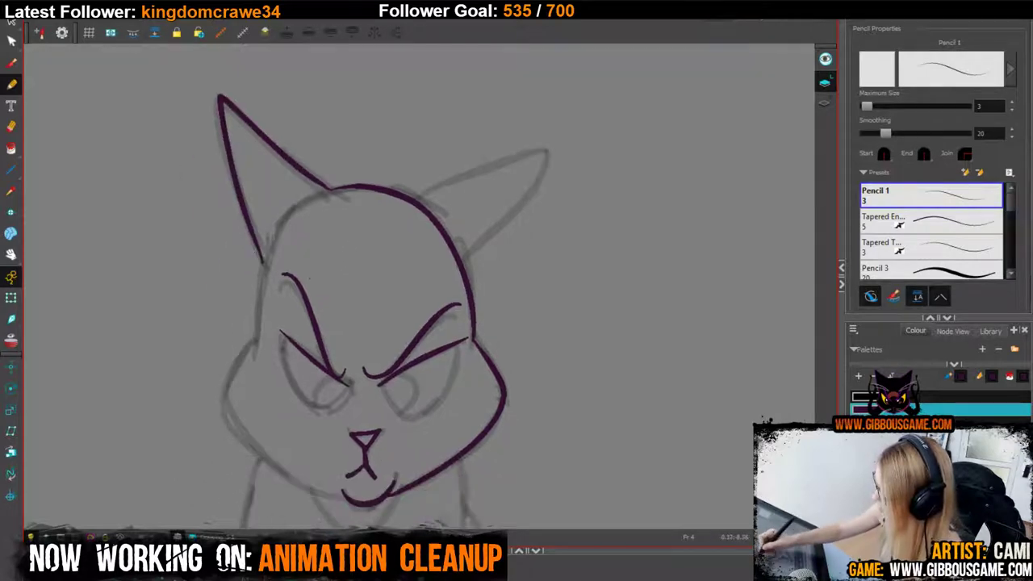
pyautogui.moveTo(263, 261); pyautogui.dragTo(256, 345)
pyautogui.moveTo(289, 304); pyautogui.dragTo(287, 236)
pyautogui.moveTo(255, 277)
pyautogui.mouseDown()
pyautogui.moveTo(224, 340)
pyautogui.moveTo(283, 401)
pyautogui.moveTo(344, 427)
pyautogui.moveTo(276, 401)
pyautogui.moveTo(228, 356)
pyautogui.moveTo(221, 325)
pyautogui.moveTo(258, 260)
pyautogui.mouseUp()
pyautogui.hotkey('ctrl', 'z')
pyautogui.hotkey('ctrl', 'z')
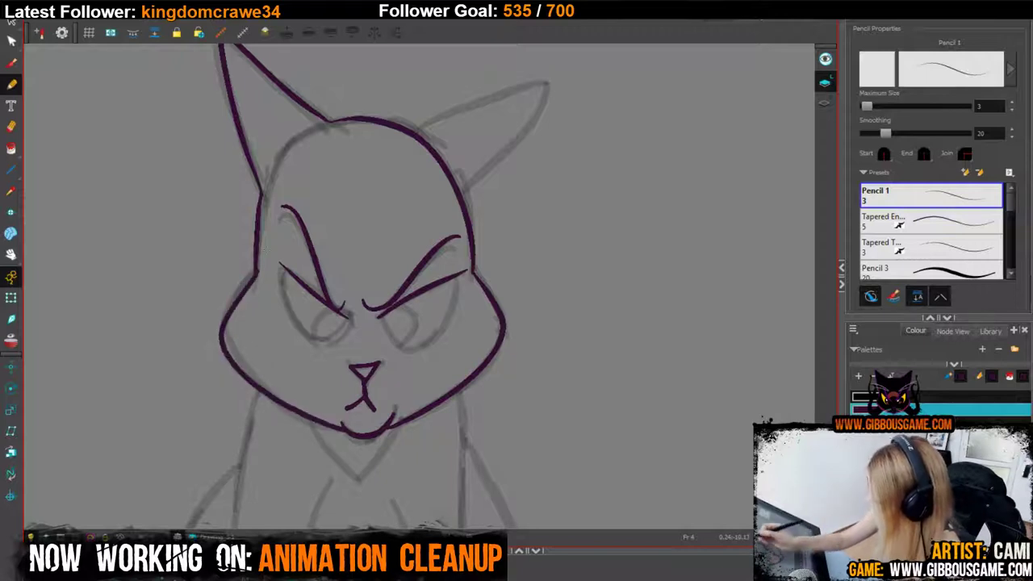
# Trace both edges of the cat's right-hand ear up to its pointed tip.
pyautogui.moveTo(577, 275); pyautogui.dragTo(534, 362)
pyautogui.moveTo(421, 275); pyautogui.dragTo(501, 168)
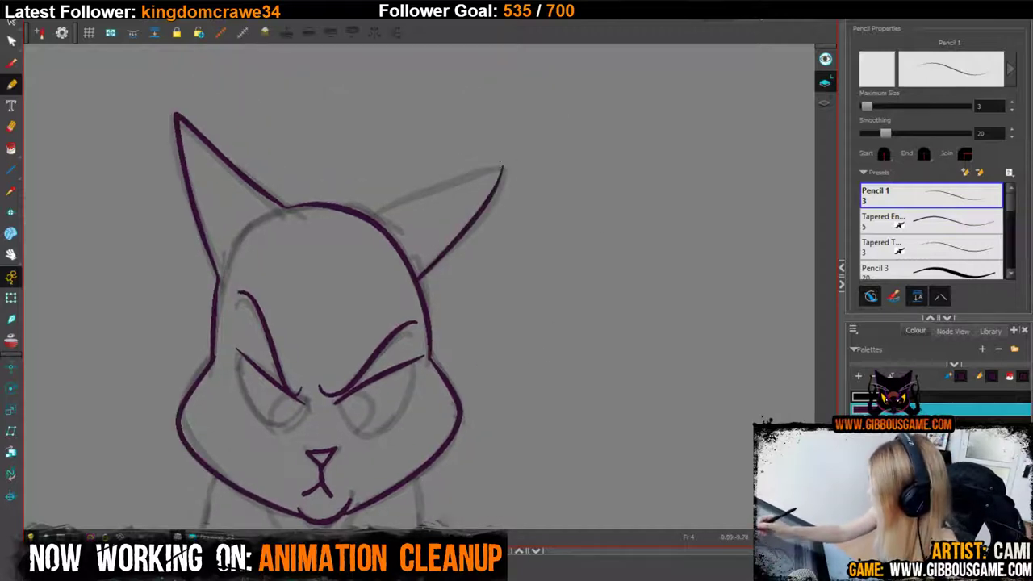
pyautogui.moveTo(377, 211); pyautogui.dragTo(502, 167)
# Trace the upper outer line of the left-hand front leg from the cheek down to the bend.
pyautogui.moveTo(505, 322)
pyautogui.mouseDown()
pyautogui.moveTo(557, 101)
pyautogui.moveTo(559, 36)
pyautogui.mouseUp()
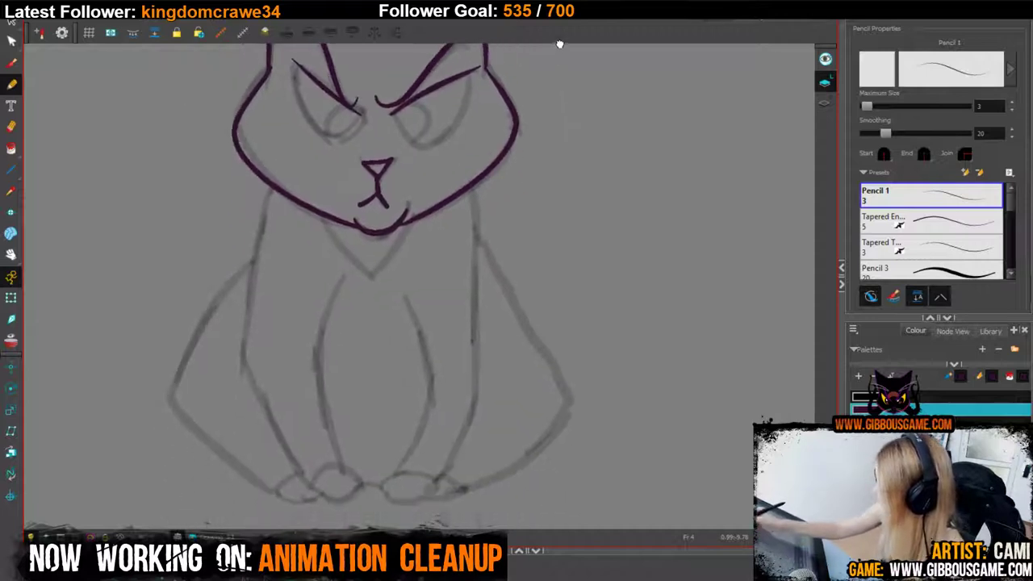
pyautogui.moveTo(272, 187)
pyautogui.mouseDown()
pyautogui.moveTo(246, 306)
pyautogui.moveTo(260, 404)
pyautogui.moveTo(311, 481)
pyautogui.mouseUp()
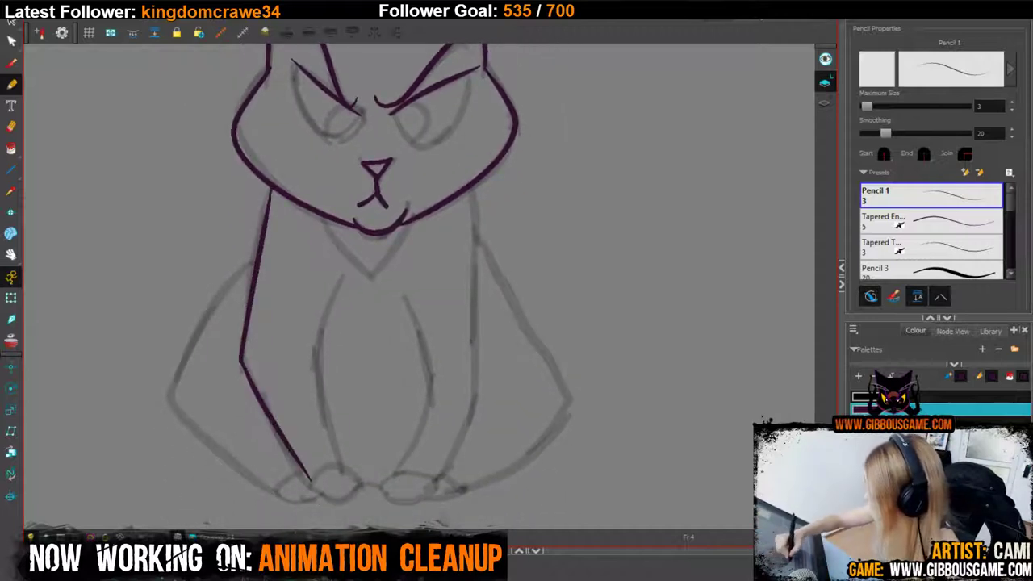
pyautogui.hotkey('ctrl', 'z')
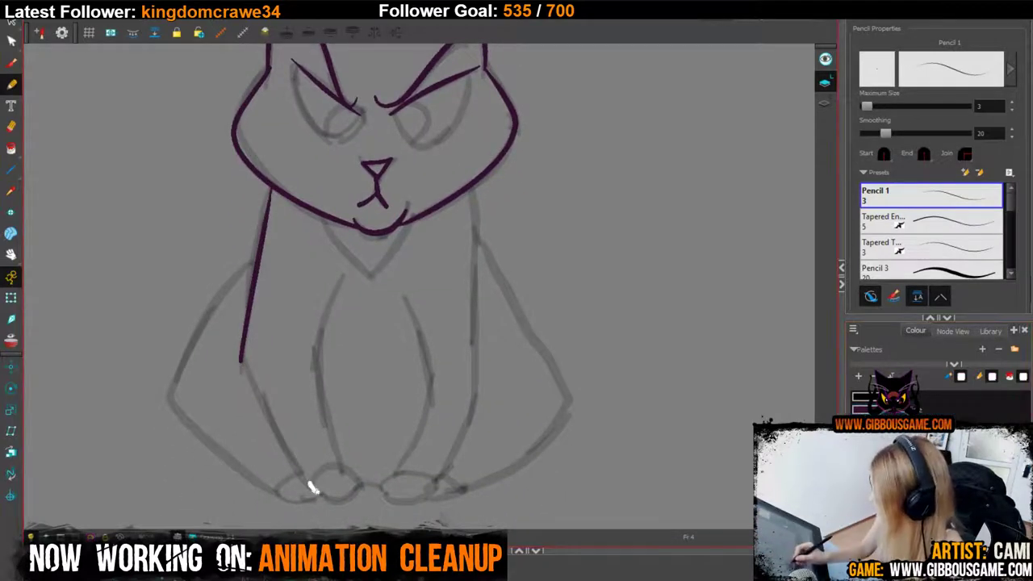
# Outline the cat's paws with white pencil lines and fill them with white.
pyautogui.moveTo(305, 486)
pyautogui.mouseDown()
pyautogui.moveTo(348, 497)
pyautogui.moveTo(358, 476)
pyautogui.moveTo(334, 465)
pyautogui.moveTo(307, 488)
pyautogui.mouseUp()
pyautogui.moveTo(398, 474)
pyautogui.mouseDown()
pyautogui.moveTo(379, 492)
pyautogui.moveTo(435, 494)
pyautogui.moveTo(437, 481)
pyautogui.moveTo(394, 475)
pyautogui.mouseUp()
pyautogui.moveTo(307, 476)
pyautogui.mouseDown()
pyautogui.moveTo(281, 491)
pyautogui.moveTo(322, 500)
pyautogui.moveTo(376, 484)
pyautogui.moveTo(457, 488)
pyautogui.mouseUp()
pyautogui.hotkey('ctrl', 'z')
pyautogui.hotkey('alt', 'i')
pyautogui.moveTo(288, 489); pyautogui.dragTo(461, 487)
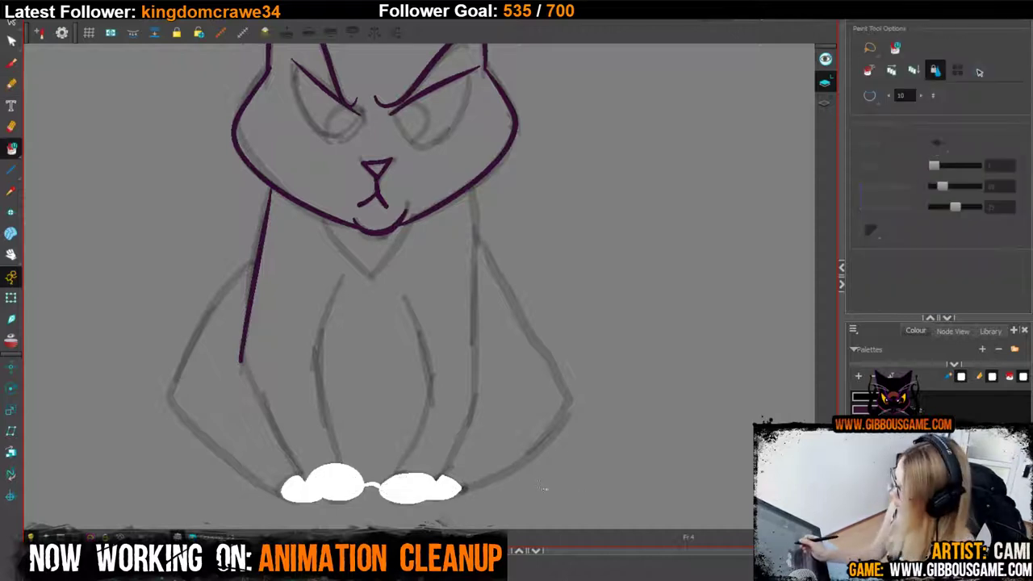
# Delete the short white line connecting the two pairs of paws.
pyautogui.click(11, 26)
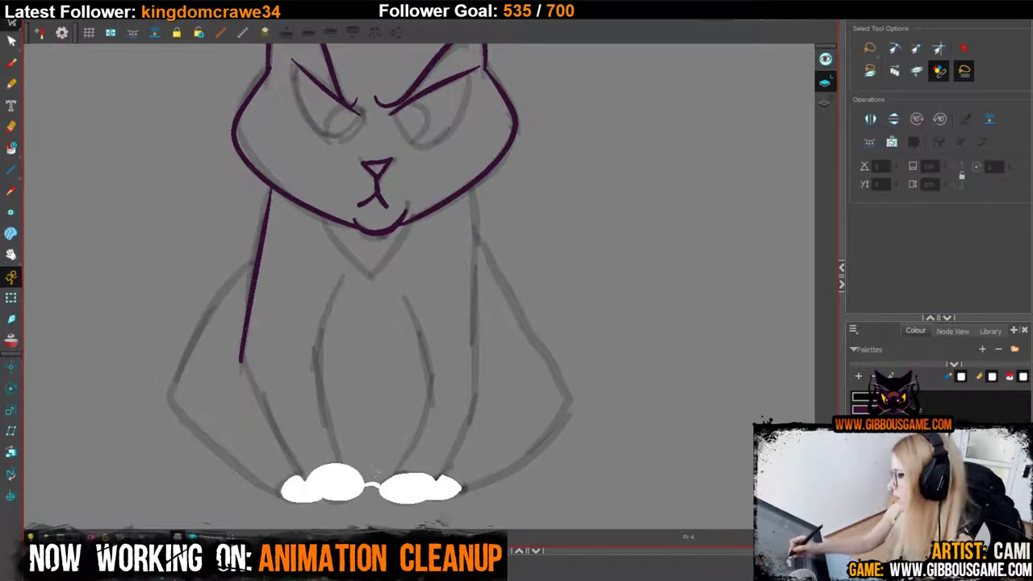
pyautogui.click(371, 485)
pyautogui.press('Delete')
# Trace the remaining inner and outer lines of both front legs in dark purple down to the white paws.
pyautogui.click(904, 410)
pyautogui.hotkey('alt', '/')
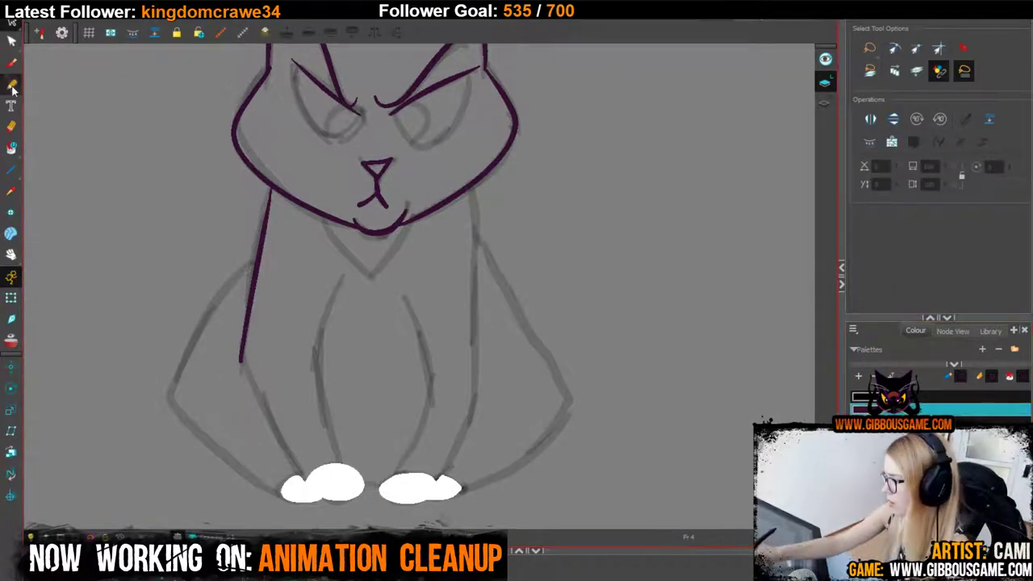
pyautogui.moveTo(241, 355); pyautogui.dragTo(303, 482)
pyautogui.hotkey('ctrl', 'z')
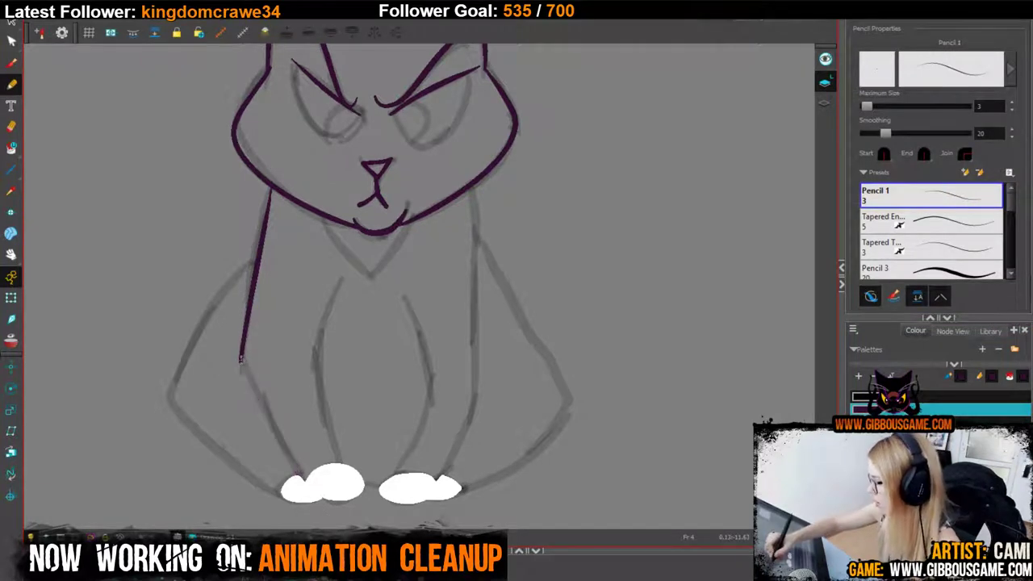
pyautogui.moveTo(241, 358); pyautogui.dragTo(304, 483)
pyautogui.hotkey('ctrl', 'z')
pyautogui.moveTo(240, 357); pyautogui.dragTo(304, 478)
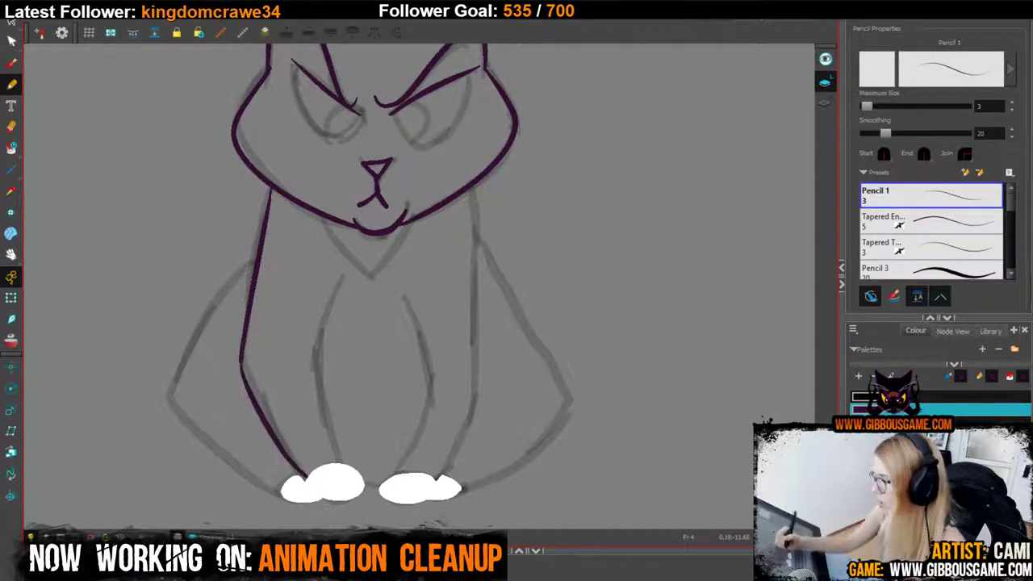
pyautogui.hotkey('ctrl', 'z')
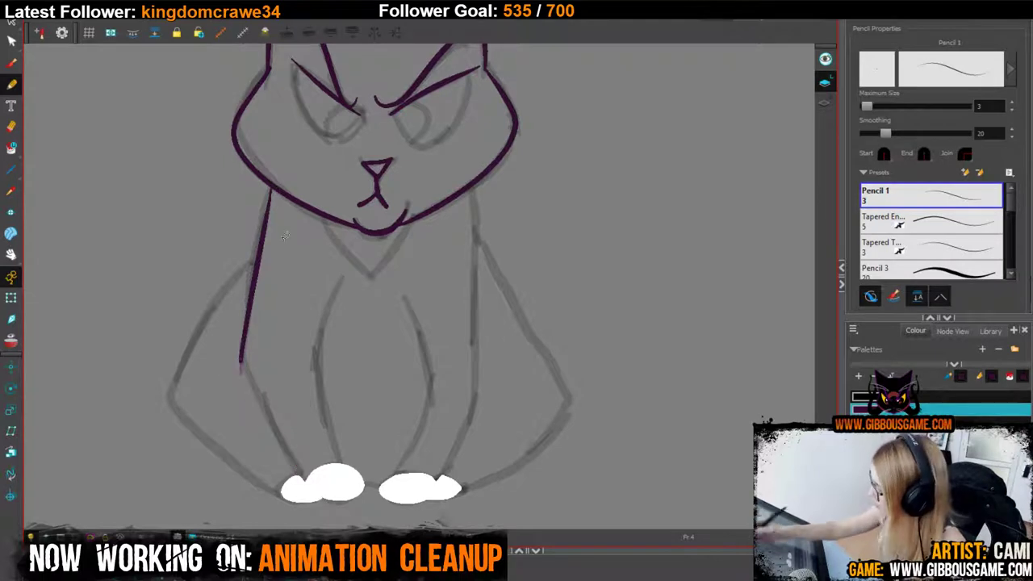
pyautogui.moveTo(240, 357)
pyautogui.mouseDown()
pyautogui.moveTo(250, 399)
pyautogui.moveTo(304, 479)
pyautogui.mouseUp()
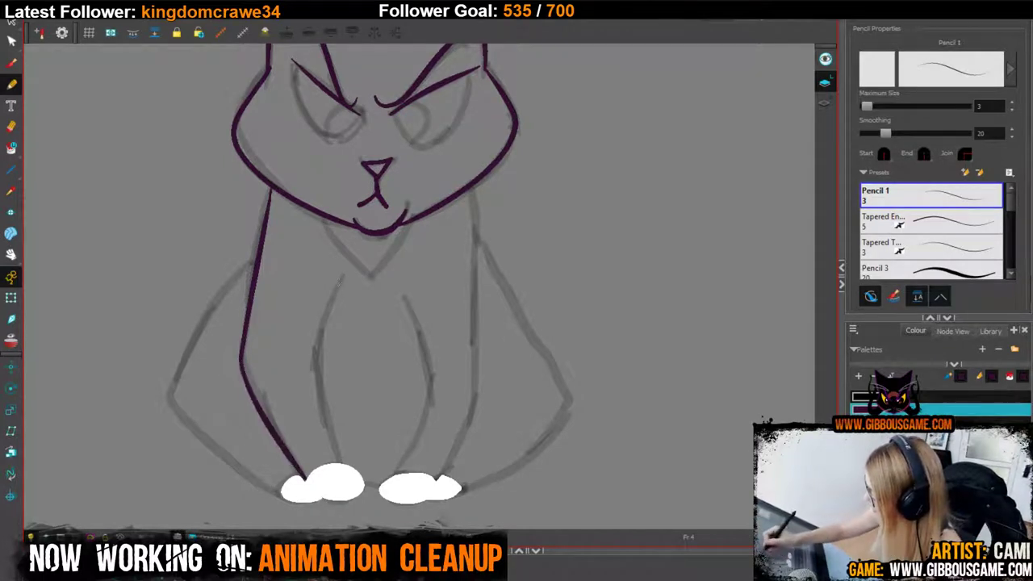
pyautogui.moveTo(343, 277)
pyautogui.mouseDown()
pyautogui.moveTo(315, 356)
pyautogui.moveTo(331, 460)
pyautogui.mouseUp()
pyautogui.moveTo(402, 294)
pyautogui.mouseDown()
pyautogui.moveTo(421, 341)
pyautogui.moveTo(429, 379)
pyautogui.moveTo(400, 472)
pyautogui.moveTo(451, 454)
pyautogui.moveTo(474, 401)
pyautogui.moveTo(475, 184)
pyautogui.mouseUp()
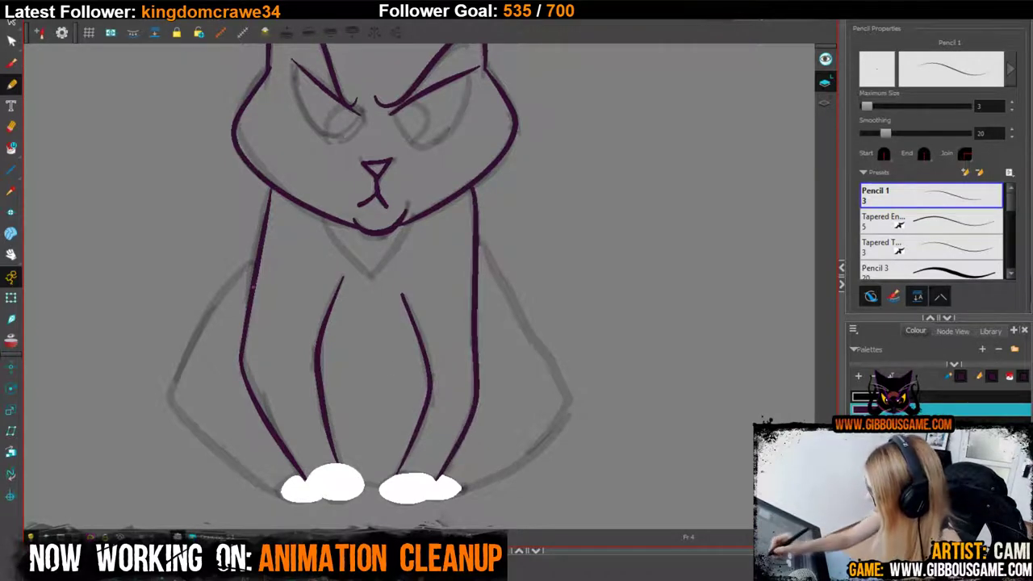
# Trace the outlines of both haunches from the front legs around to the paws.
pyautogui.moveTo(257, 257); pyautogui.dragTo(175, 392)
pyautogui.hotkey('ctrl', 'z')
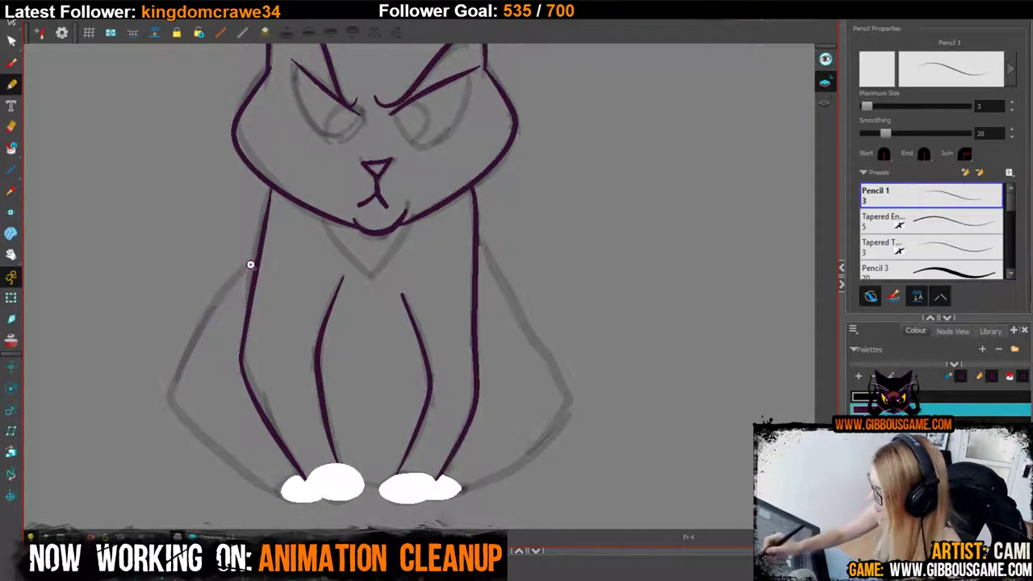
pyautogui.moveTo(250, 264)
pyautogui.mouseDown()
pyautogui.moveTo(220, 293)
pyautogui.moveTo(171, 399)
pyautogui.moveTo(205, 441)
pyautogui.moveTo(295, 496)
pyautogui.mouseUp()
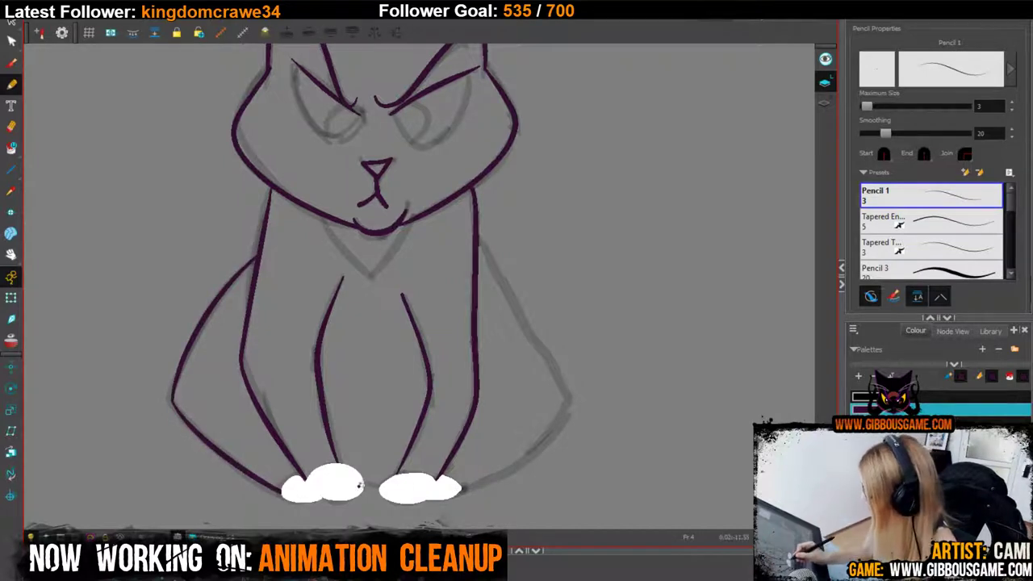
pyautogui.moveTo(460, 489)
pyautogui.mouseDown()
pyautogui.moveTo(511, 463)
pyautogui.moveTo(567, 399)
pyautogui.moveTo(548, 360)
pyautogui.mouseUp()
pyautogui.hotkey('ctrl', 'z')
pyautogui.moveTo(568, 407); pyautogui.dragTo(476, 234)
# Outline the V-shaped chest patch under the chin with the white pencil.
pyautogui.press('1')
pyautogui.press('1')
pyautogui.press('1')
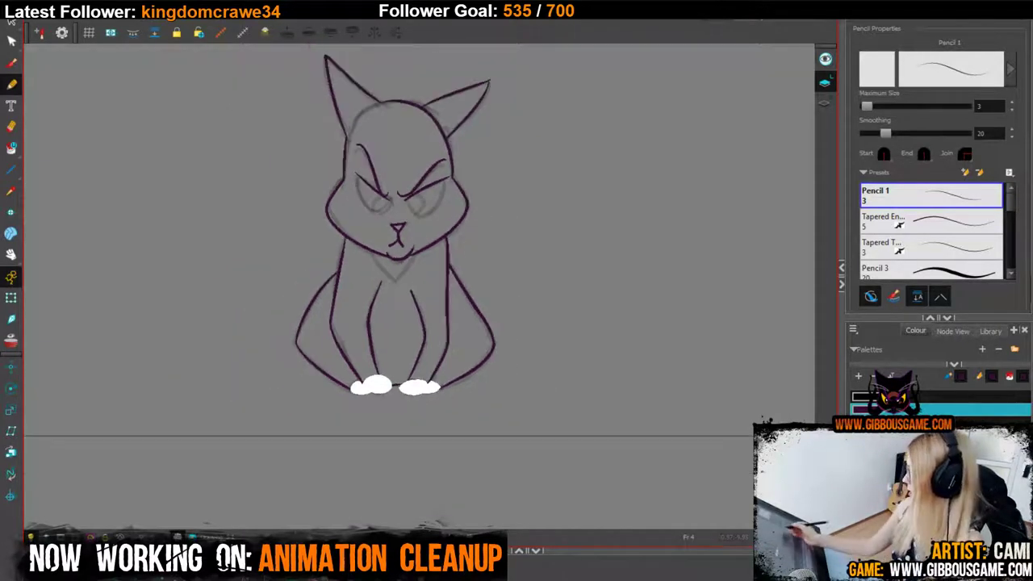
pyautogui.click(920, 434)
pyautogui.press('1')
pyautogui.press('1')
pyautogui.press('1')
pyautogui.press('1')
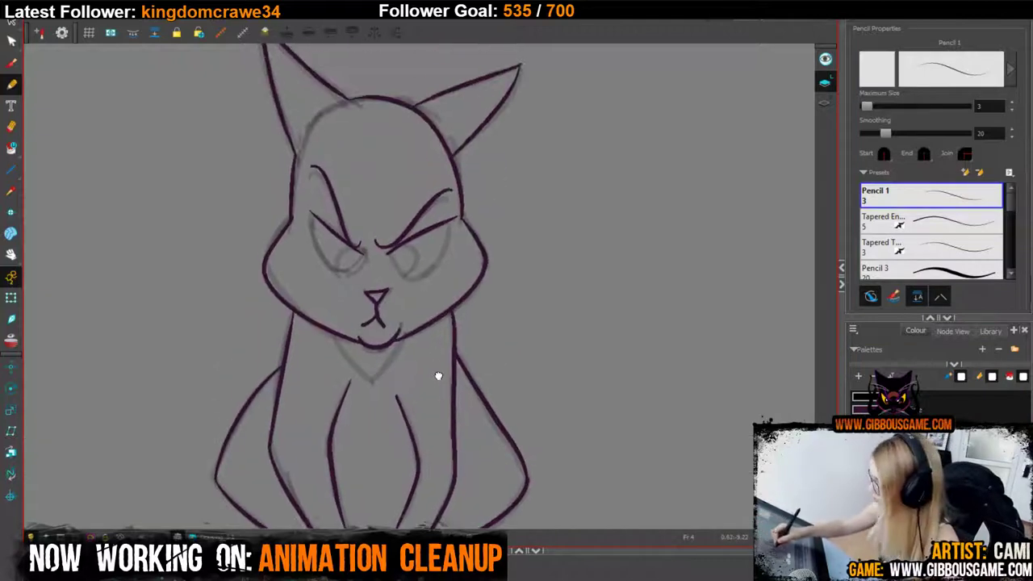
pyautogui.moveTo(284, 367)
pyautogui.mouseDown()
pyautogui.moveTo(306, 412)
pyautogui.moveTo(347, 439)
pyautogui.moveTo(395, 371)
pyautogui.moveTo(471, 499)
pyautogui.mouseUp()
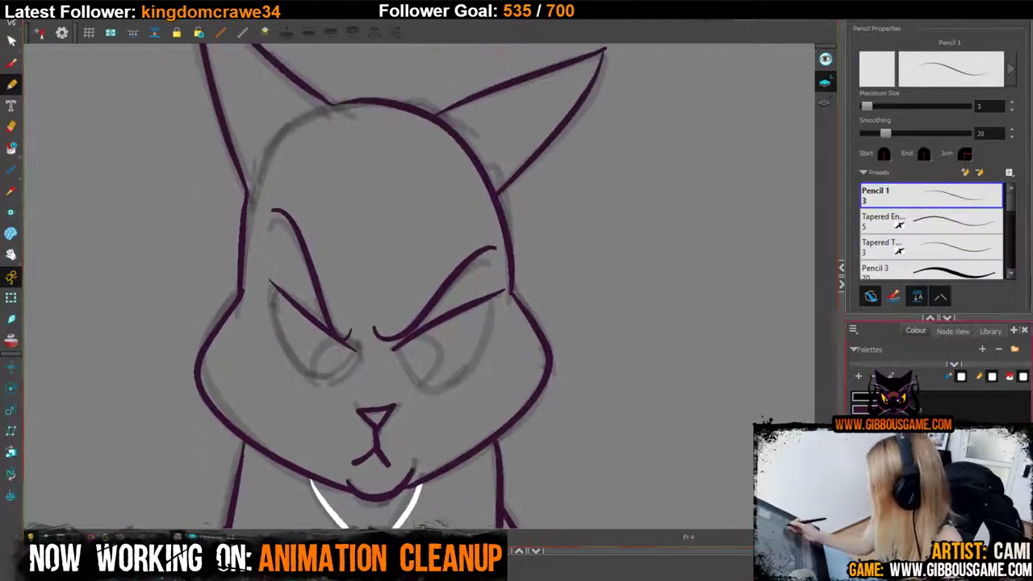
# Outline both eyes and their pupils in black and fill the pupils with black.
pyautogui.moveTo(395, 347)
pyautogui.mouseDown()
pyautogui.moveTo(442, 387)
pyautogui.moveTo(489, 302)
pyautogui.mouseUp()
pyautogui.moveTo(275, 289)
pyautogui.mouseDown()
pyautogui.moveTo(286, 361)
pyautogui.moveTo(358, 351)
pyautogui.moveTo(308, 376)
pyautogui.moveTo(321, 349)
pyautogui.mouseUp()
pyautogui.moveTo(404, 340)
pyautogui.mouseDown()
pyautogui.moveTo(431, 338)
pyautogui.moveTo(444, 367)
pyautogui.mouseUp()
pyautogui.hotkey('alt', 'i')
pyautogui.click(333, 362)
pyautogui.click(420, 362)
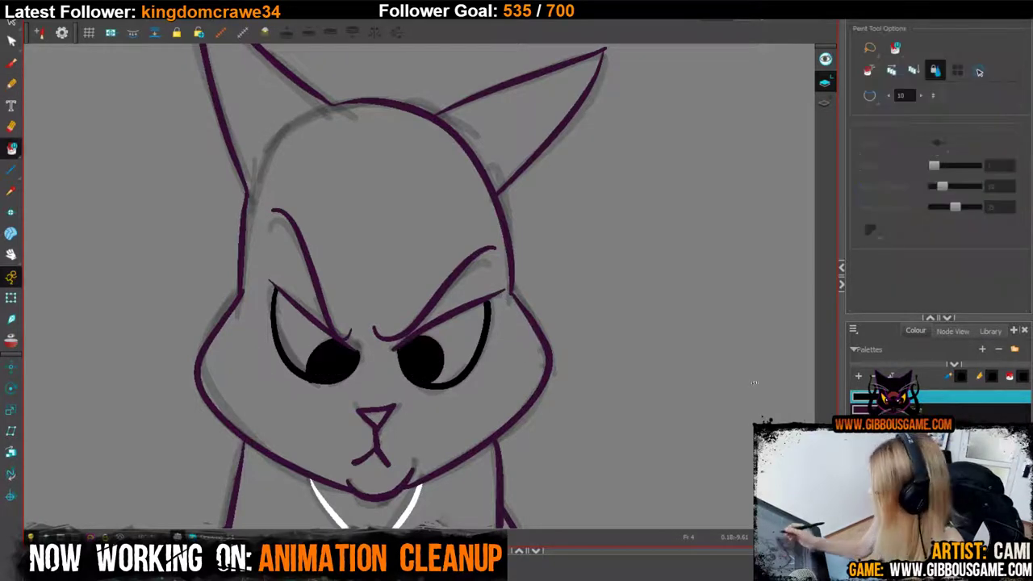
# Fill the eye areas around both pupils with the palette's orange.
pyautogui.click(969, 421)
pyautogui.click(458, 347)
pyautogui.click(305, 342)
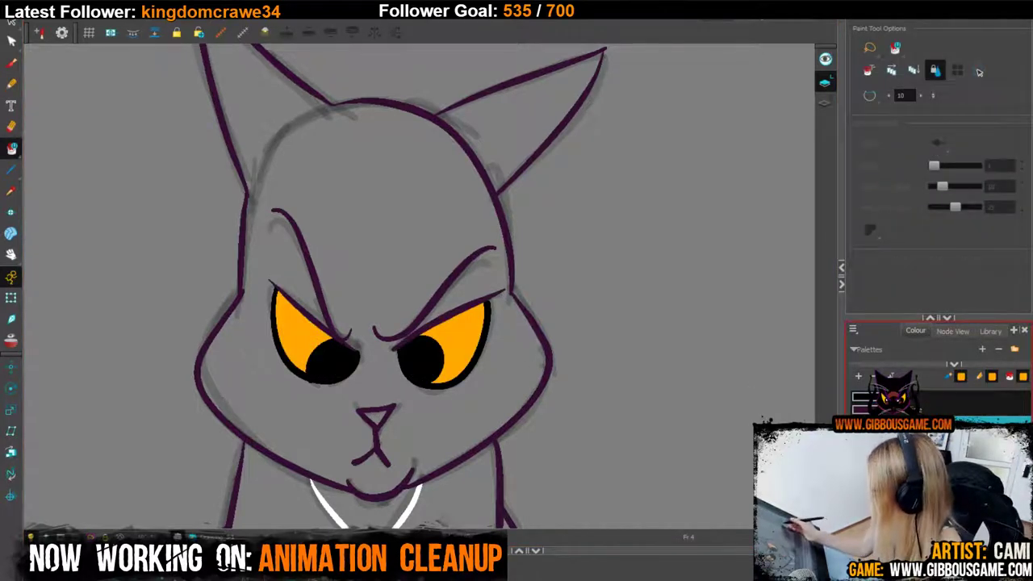
# Fill the cat's head, nose and ears with black.
pyautogui.click(968, 397)
pyautogui.click(420, 397)
pyautogui.click(376, 415)
pyautogui.click(529, 121)
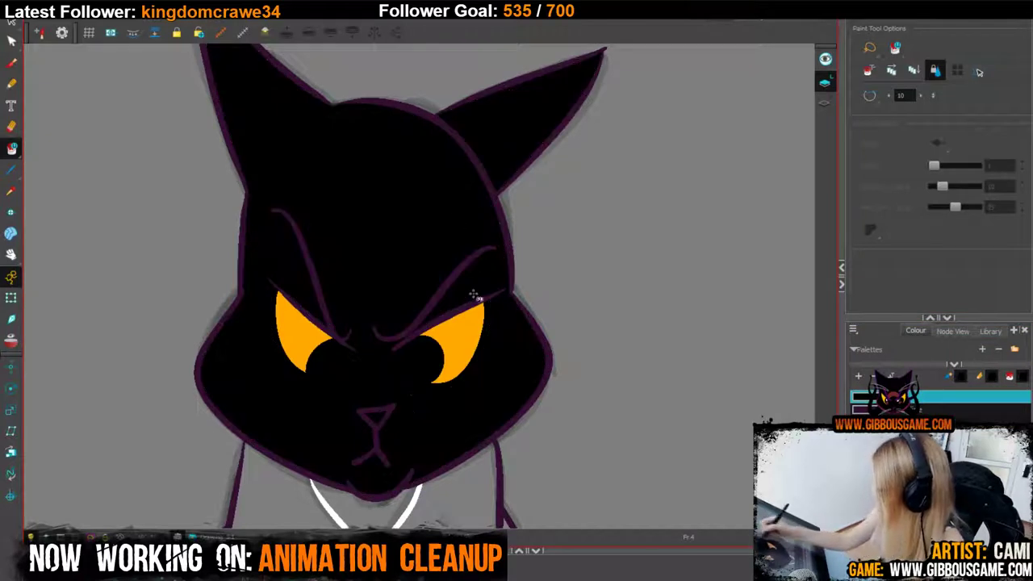
# Fill the cat's body, legs and haunches with black and the chest patch with white.
pyautogui.press('1')
pyautogui.press('1')
pyautogui.click(439, 448)
pyautogui.press('1')
pyautogui.press('1')
pyautogui.click(320, 456)
pyautogui.click(475, 452)
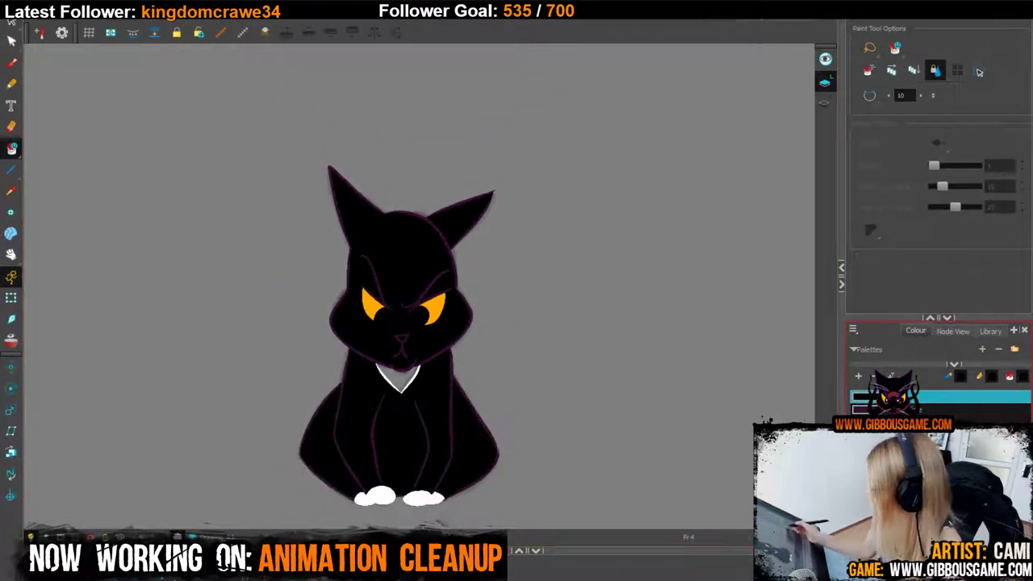
pyautogui.click(968, 433)
pyautogui.click(399, 378)
# On frame 6, trace the cat's head outline with cheeks, chin and both ears using the dark purple pencil.
pyautogui.click(586, 567)
pyautogui.press('.')
pyautogui.press('.')
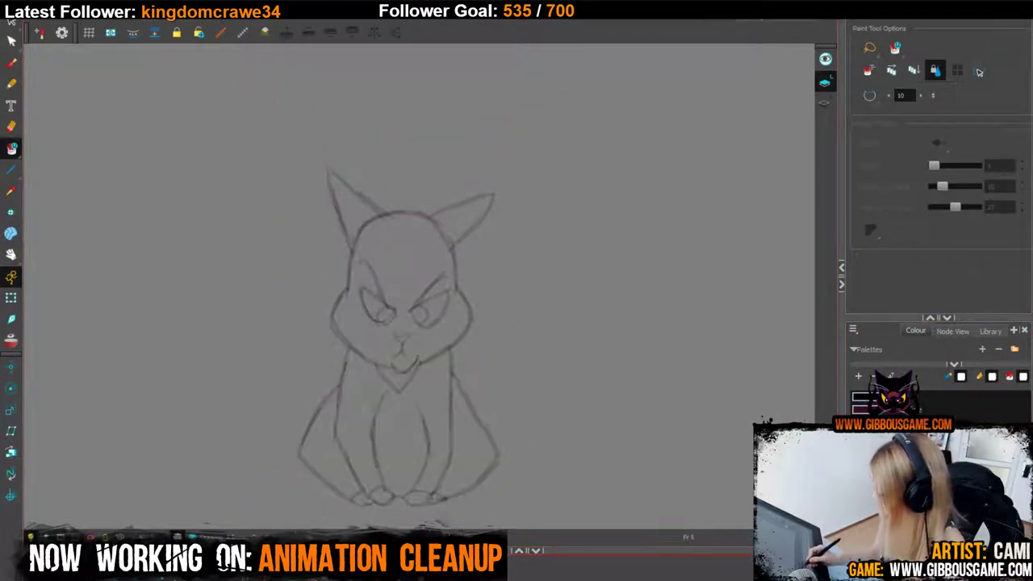
pyautogui.click(969, 409)
pyautogui.click(127, 143)
pyautogui.press('2')
pyautogui.press('2')
pyautogui.press('2')
pyautogui.click(12, 84)
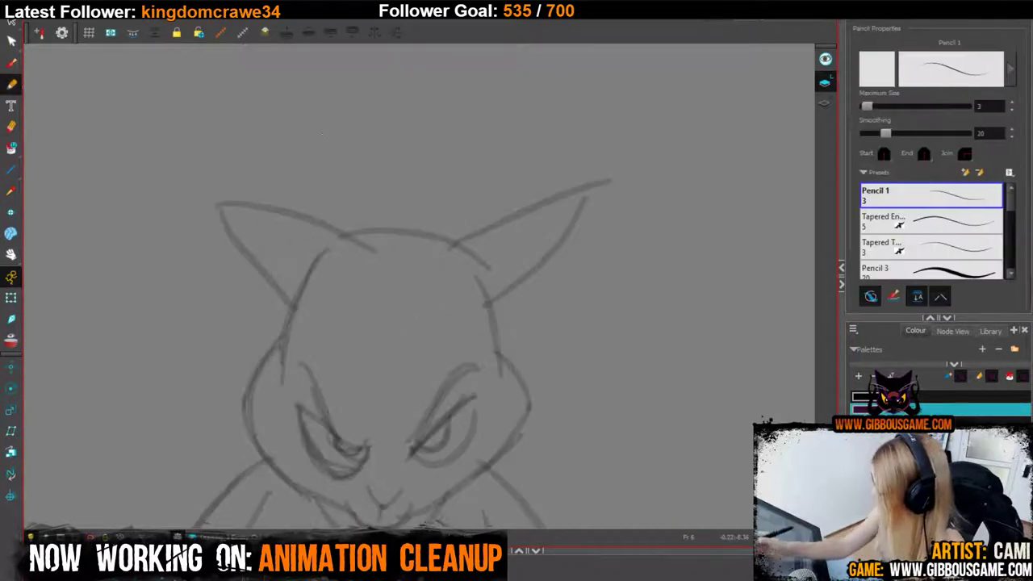
pyautogui.moveTo(320, 255); pyautogui.dragTo(281, 364)
pyautogui.moveTo(349, 317); pyautogui.dragTo(369, 225)
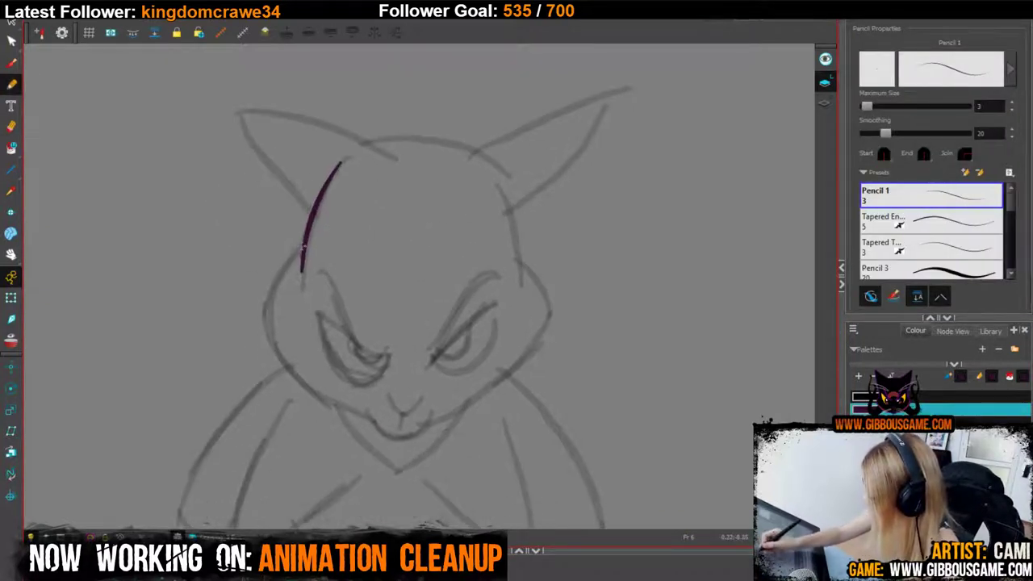
pyautogui.moveTo(305, 245)
pyautogui.mouseDown()
pyautogui.moveTo(269, 353)
pyautogui.moveTo(372, 418)
pyautogui.mouseUp()
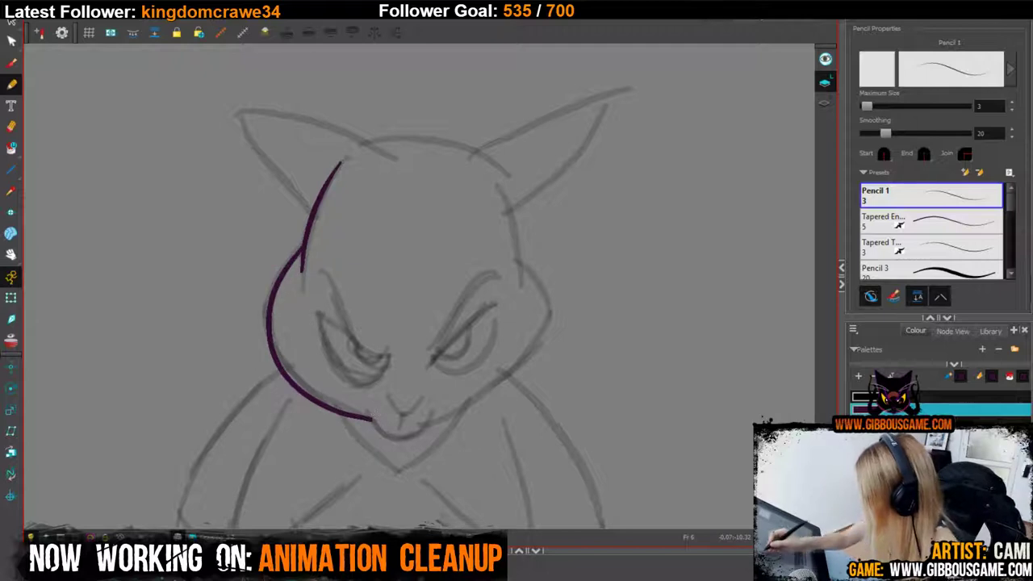
pyautogui.hotkey('ctrl', 'z')
pyautogui.moveTo(308, 242)
pyautogui.mouseDown()
pyautogui.moveTo(292, 260)
pyautogui.moveTo(274, 358)
pyautogui.moveTo(365, 412)
pyautogui.moveTo(435, 420)
pyautogui.moveTo(523, 355)
pyautogui.moveTo(526, 266)
pyautogui.moveTo(504, 204)
pyautogui.moveTo(525, 203)
pyautogui.moveTo(613, 92)
pyautogui.moveTo(479, 152)
pyautogui.moveTo(363, 142)
pyautogui.moveTo(246, 110)
pyautogui.moveTo(314, 218)
pyautogui.mouseUp()
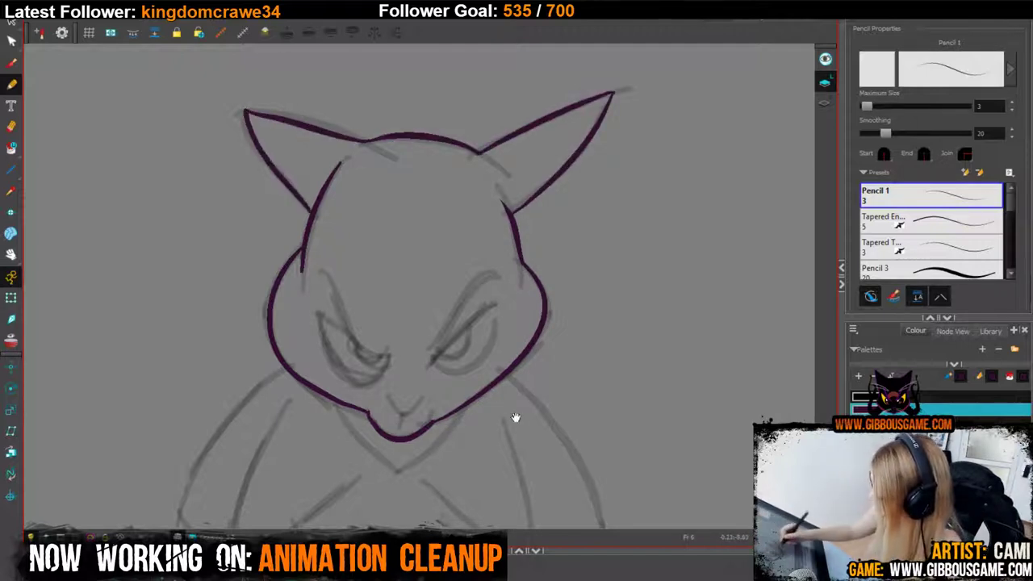
# Trace both slanted eyebrows of the cat on frame 6 in purple.
pyautogui.moveTo(511, 417); pyautogui.dragTo(508, 379)
pyautogui.moveTo(416, 312); pyautogui.dragTo(505, 234)
pyautogui.hotkey('ctrl', 'z')
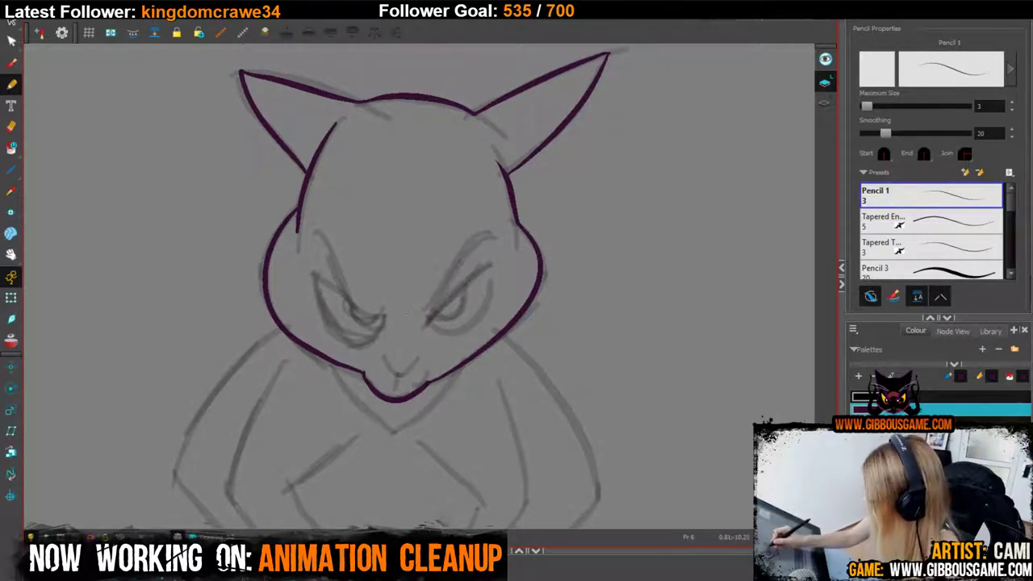
pyautogui.moveTo(410, 315); pyautogui.dragTo(506, 232)
pyautogui.moveTo(385, 313); pyautogui.dragTo(300, 232)
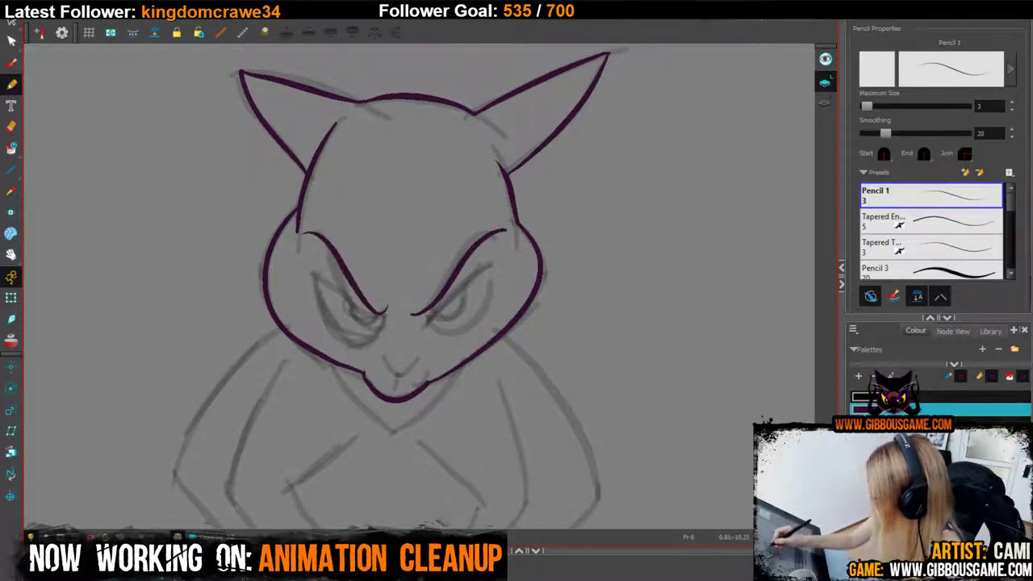
# Trace the cat's upper eyelids, nose and mouth in purple, and both eye outlines and pupils in black.
pyautogui.moveTo(501, 262); pyautogui.dragTo(423, 318)
pyautogui.moveTo(349, 298); pyautogui.dragTo(384, 321)
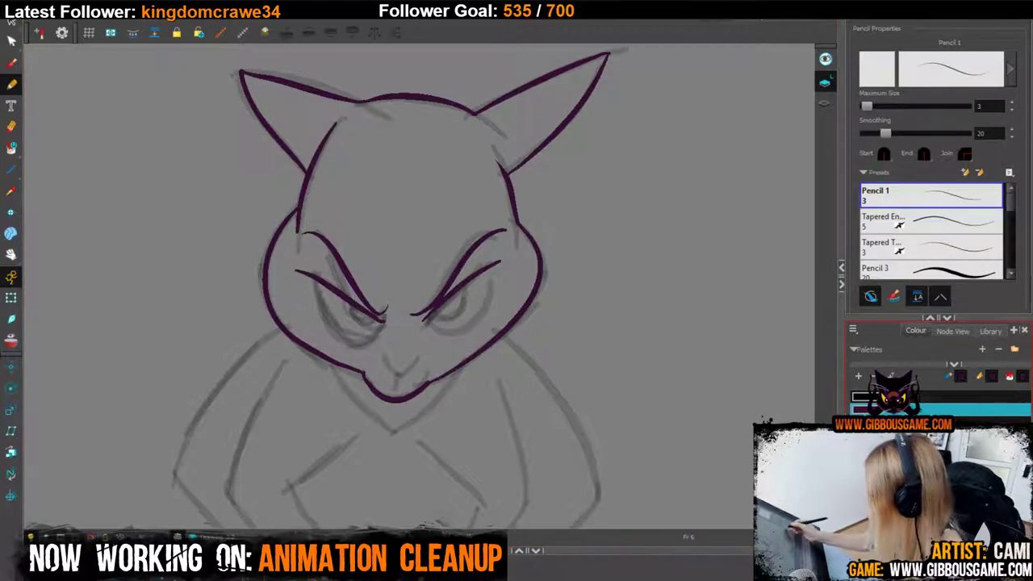
pyautogui.moveTo(428, 316); pyautogui.dragTo(462, 289)
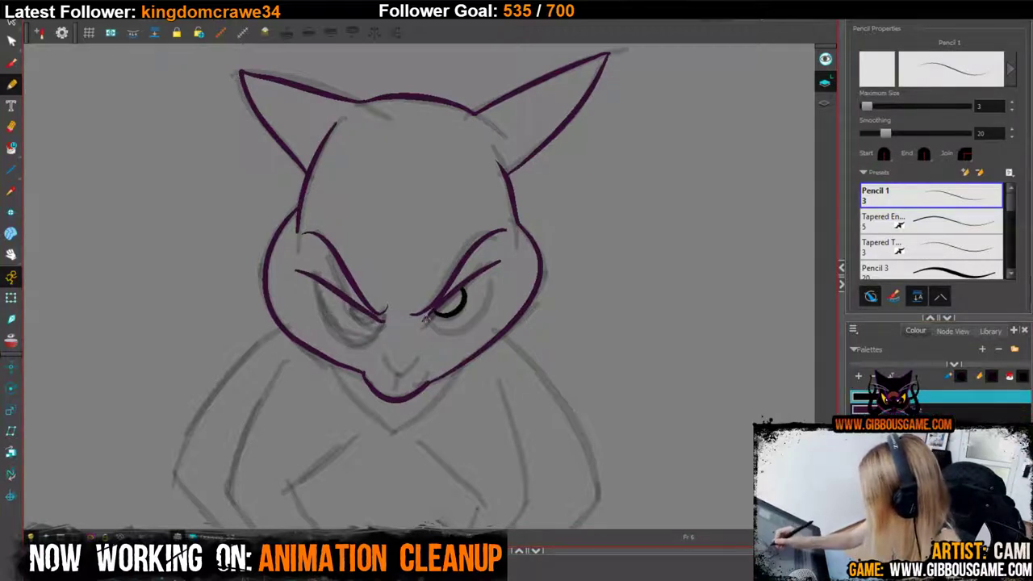
pyautogui.moveTo(425, 320)
pyautogui.mouseDown()
pyautogui.moveTo(478, 314)
pyautogui.moveTo(493, 271)
pyautogui.mouseUp()
pyautogui.moveTo(346, 298); pyautogui.dragTo(367, 323)
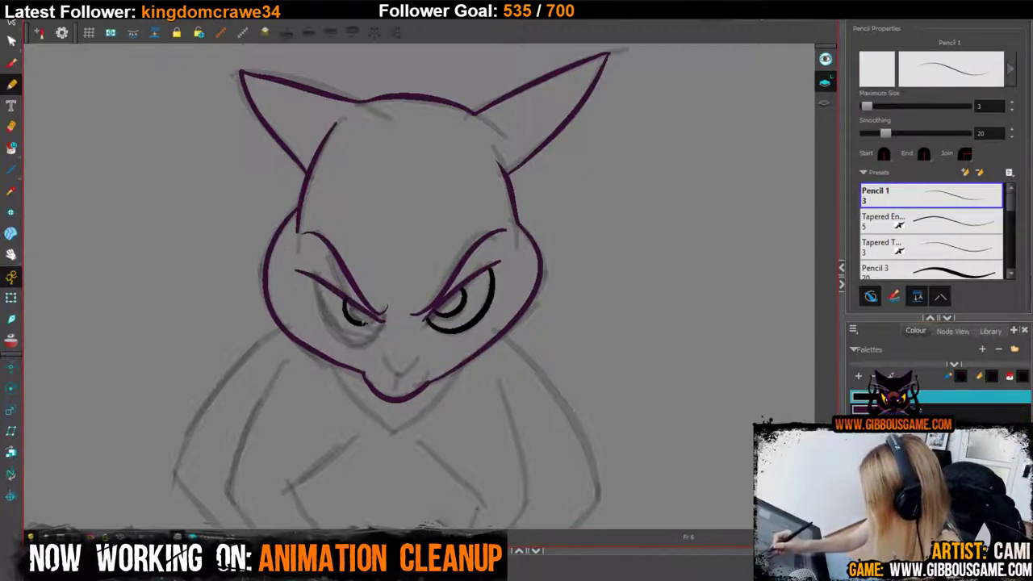
pyautogui.moveTo(316, 279)
pyautogui.mouseDown()
pyautogui.moveTo(316, 321)
pyautogui.moveTo(347, 346)
pyautogui.moveTo(381, 318)
pyautogui.mouseUp()
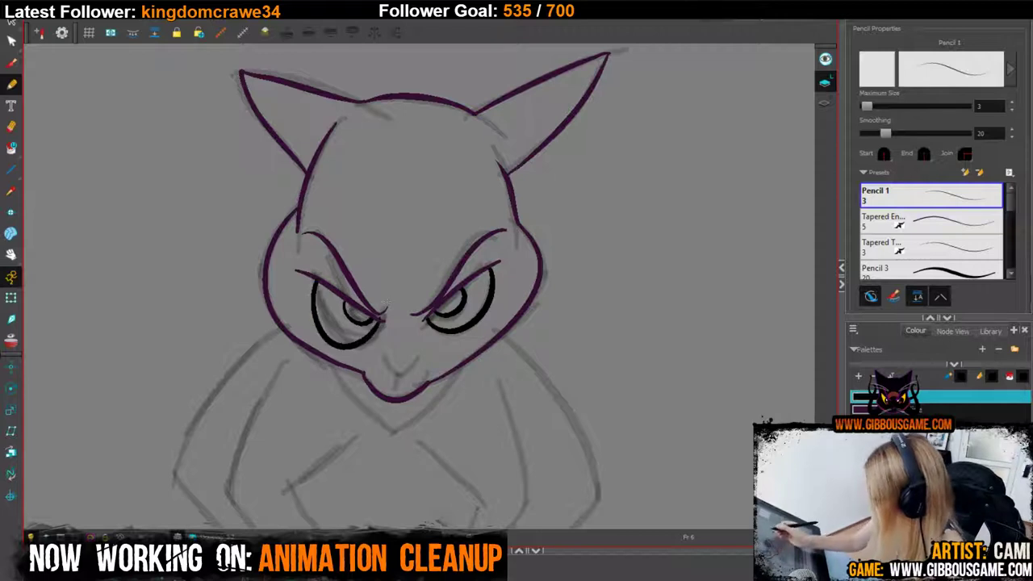
pyautogui.hotkey('ctrl', 'z')
pyautogui.moveTo(314, 280)
pyautogui.mouseDown()
pyautogui.moveTo(329, 324)
pyautogui.moveTo(383, 321)
pyautogui.mouseUp()
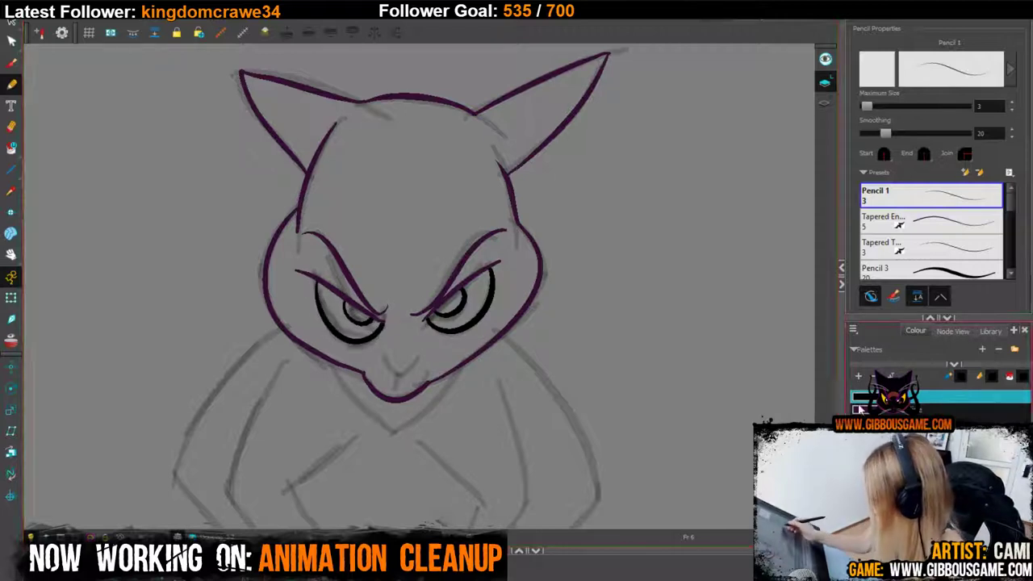
pyautogui.moveTo(385, 361)
pyautogui.mouseDown()
pyautogui.moveTo(400, 377)
pyautogui.moveTo(415, 366)
pyautogui.mouseUp()
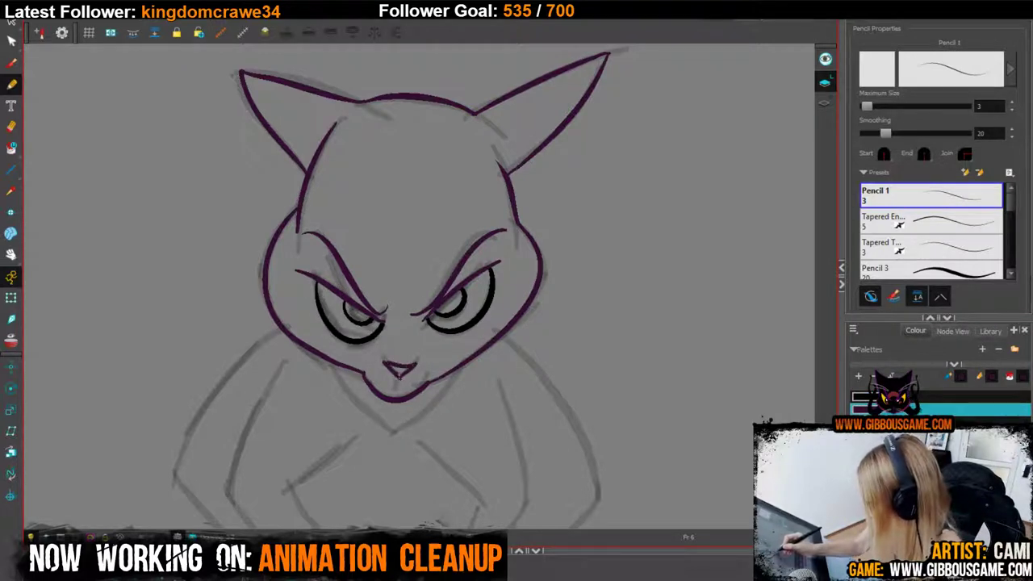
# Outline the V-shaped chest patch below the cat's chin in white and fill it with white.
pyautogui.moveTo(562, 462); pyautogui.dragTo(575, 390)
pyautogui.click(936, 422)
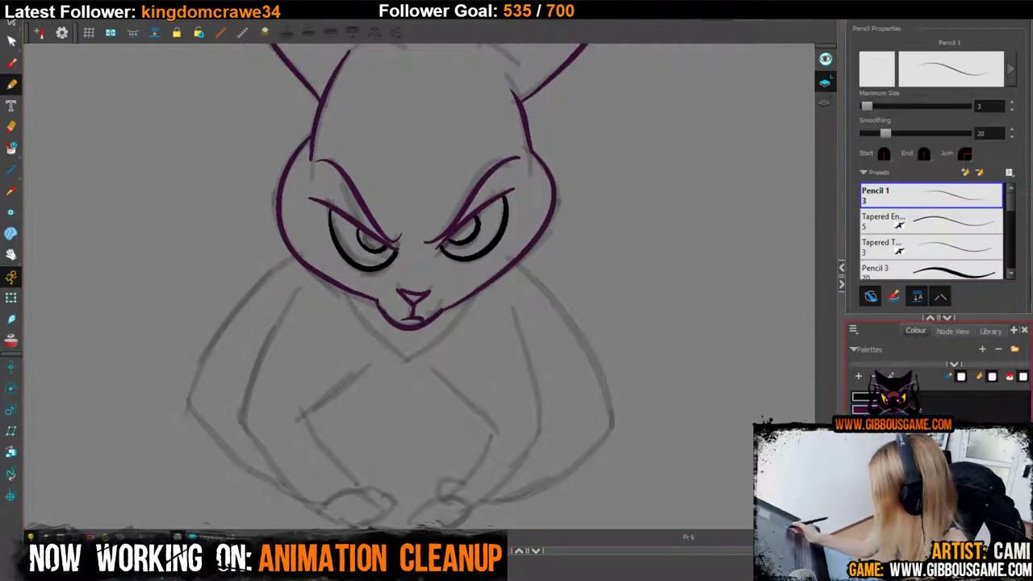
pyautogui.moveTo(345, 291)
pyautogui.mouseDown()
pyautogui.moveTo(410, 362)
pyautogui.moveTo(472, 301)
pyautogui.mouseUp()
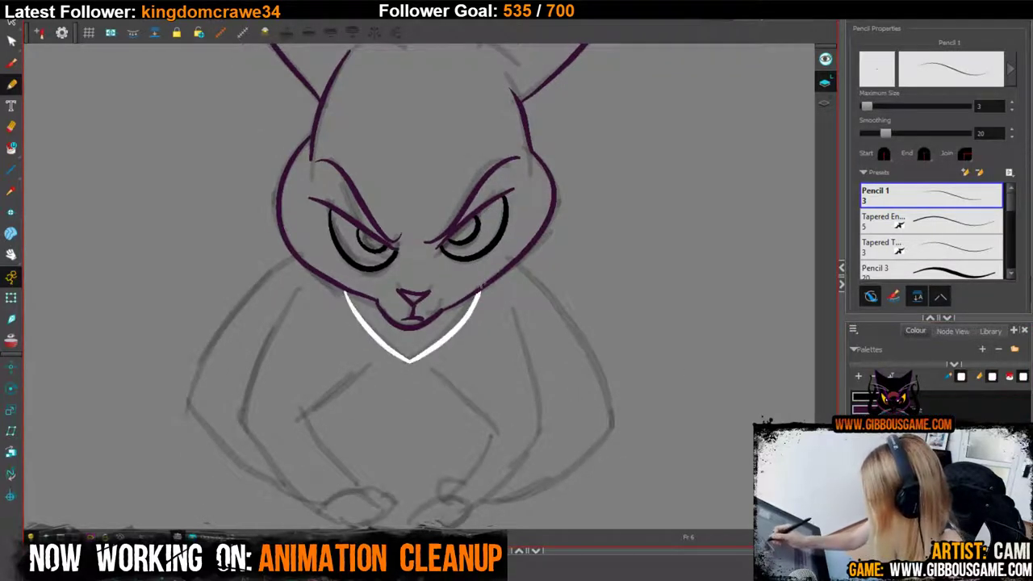
pyautogui.hotkey('ctrl', 'z')
pyautogui.moveTo(409, 361); pyautogui.dragTo(476, 294)
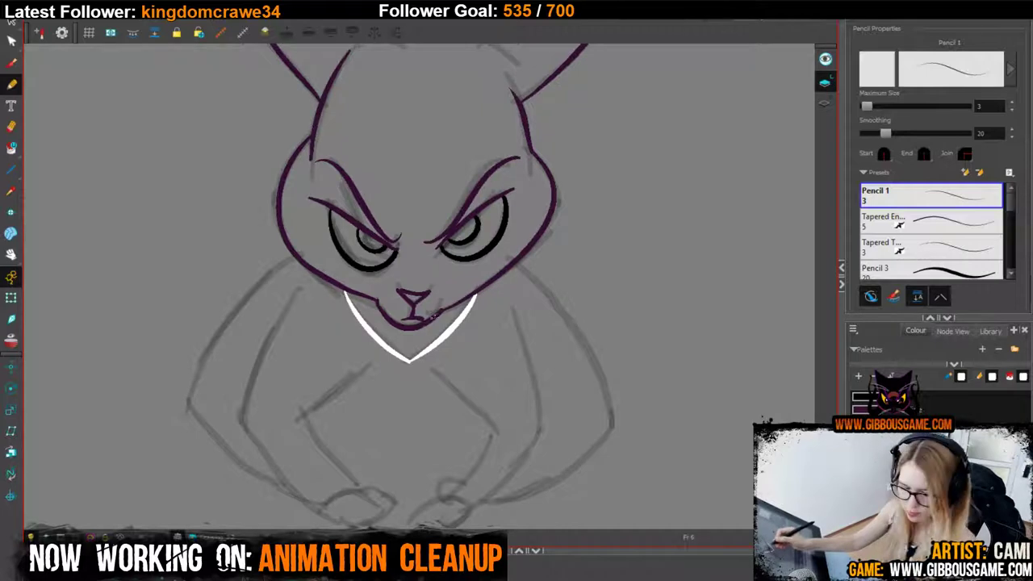
pyautogui.hotkey('alt', 'i')
pyautogui.click(411, 344)
# Outline both front paws with their thumbs in white and fill them with white.
pyautogui.hotkey('alt', '/')
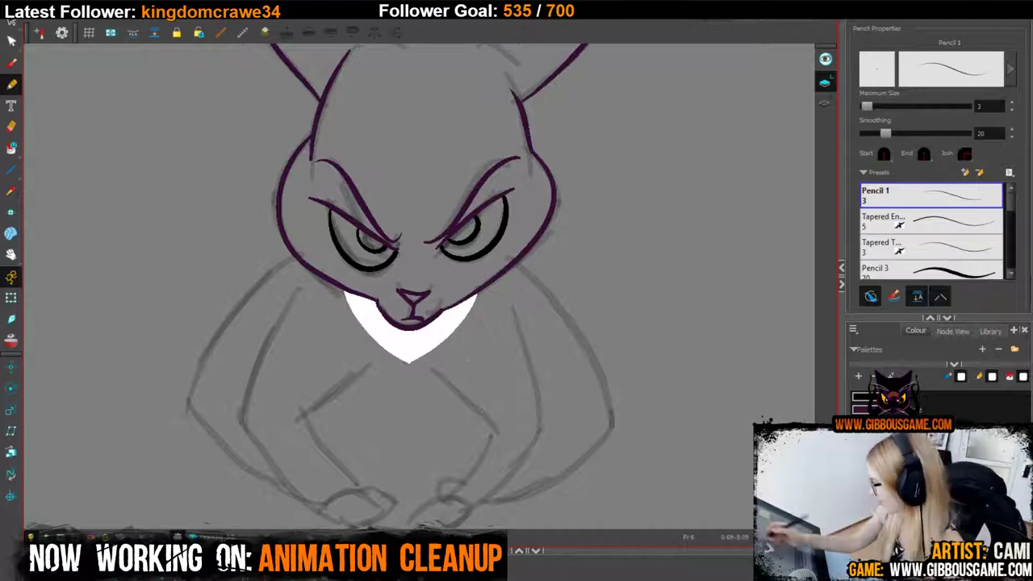
pyautogui.moveTo(356, 491)
pyautogui.mouseDown()
pyautogui.moveTo(324, 512)
pyautogui.moveTo(376, 518)
pyautogui.moveTo(377, 499)
pyautogui.moveTo(357, 492)
pyautogui.moveTo(389, 509)
pyautogui.mouseUp()
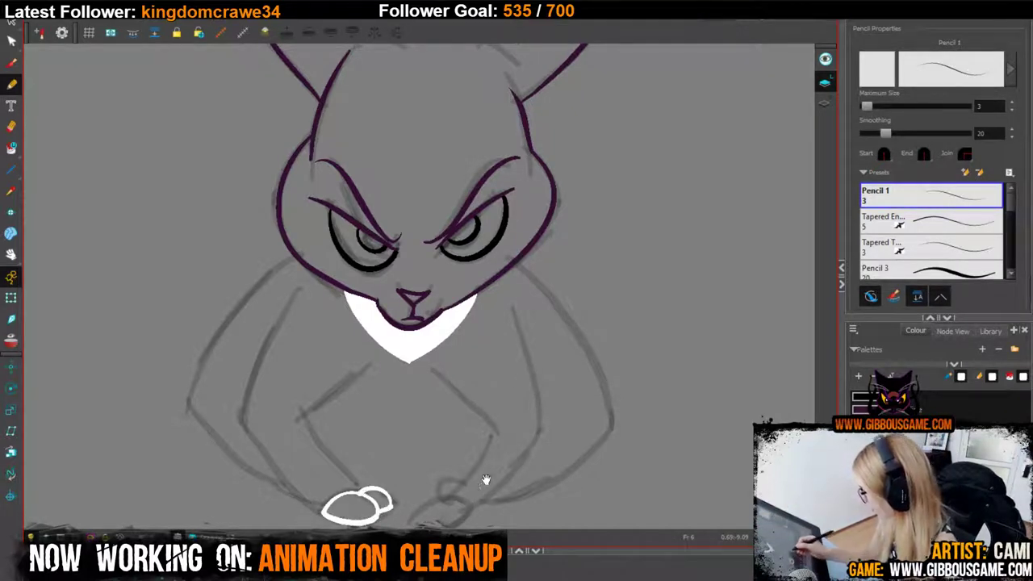
pyautogui.moveTo(486, 480)
pyautogui.mouseDown()
pyautogui.moveTo(502, 446)
pyautogui.moveTo(436, 492)
pyautogui.moveTo(489, 478)
pyautogui.moveTo(454, 467)
pyautogui.mouseUp()
pyautogui.hotkey('alt', 'i')
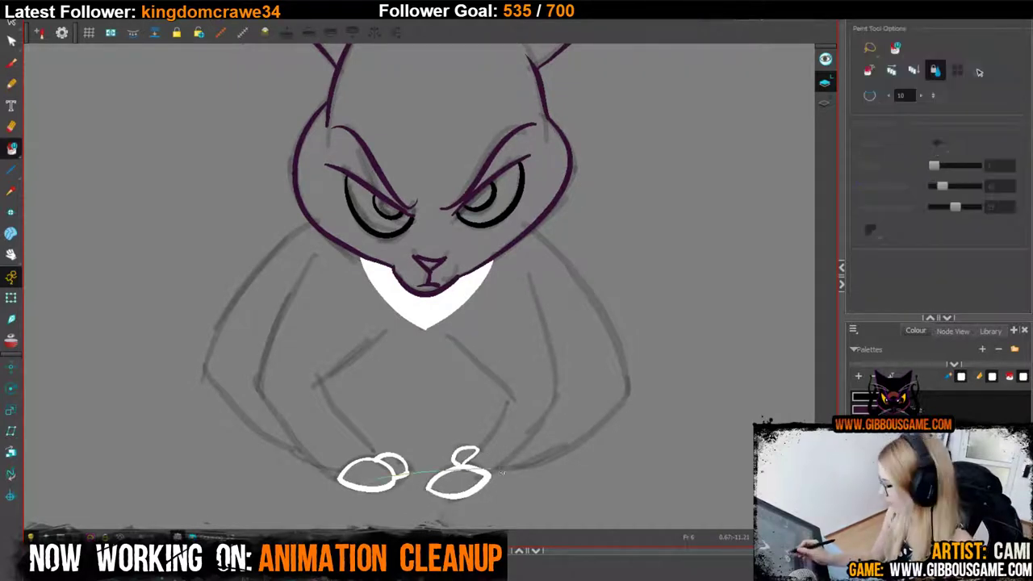
pyautogui.click(371, 477)
pyautogui.click(457, 484)
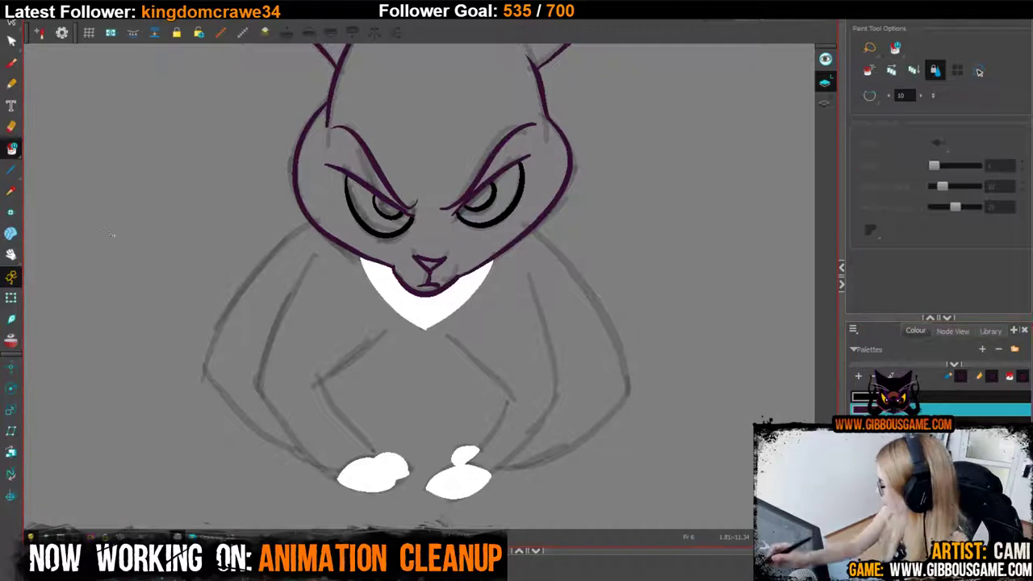
# Trace the inner and outer lines of both bent front legs down to the paws in purple.
pyautogui.hotkey('alt', '/')
pyautogui.moveTo(315, 255)
pyautogui.mouseDown()
pyautogui.moveTo(263, 381)
pyautogui.moveTo(300, 452)
pyautogui.moveTo(339, 481)
pyautogui.mouseUp()
pyautogui.moveTo(320, 383); pyautogui.dragTo(373, 457)
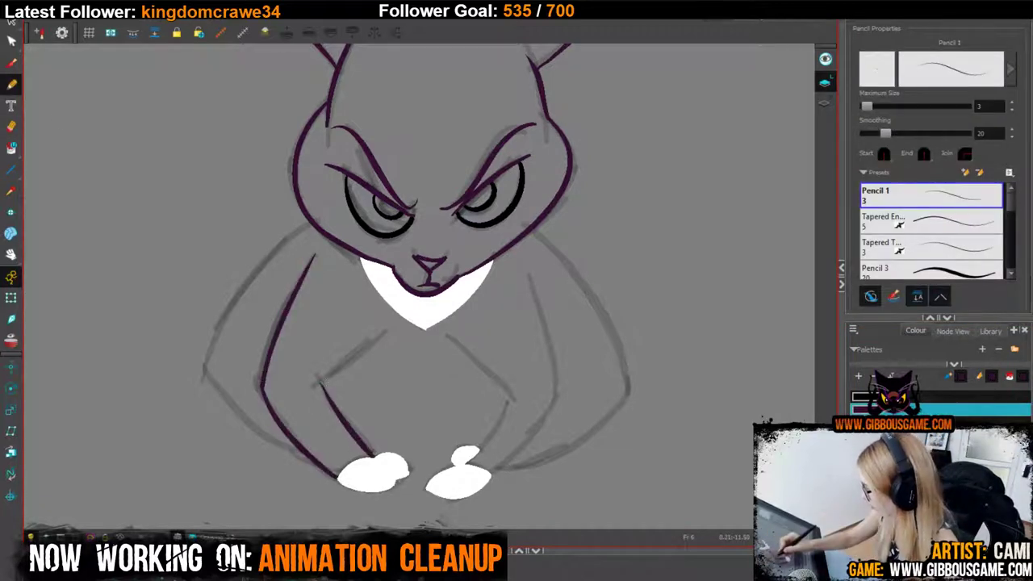
pyautogui.moveTo(321, 384); pyautogui.dragTo(392, 331)
pyautogui.moveTo(465, 458)
pyautogui.mouseDown()
pyautogui.moveTo(509, 398)
pyautogui.moveTo(447, 338)
pyautogui.mouseUp()
pyautogui.moveTo(489, 472)
pyautogui.mouseDown()
pyautogui.moveTo(554, 395)
pyautogui.moveTo(528, 279)
pyautogui.mouseUp()
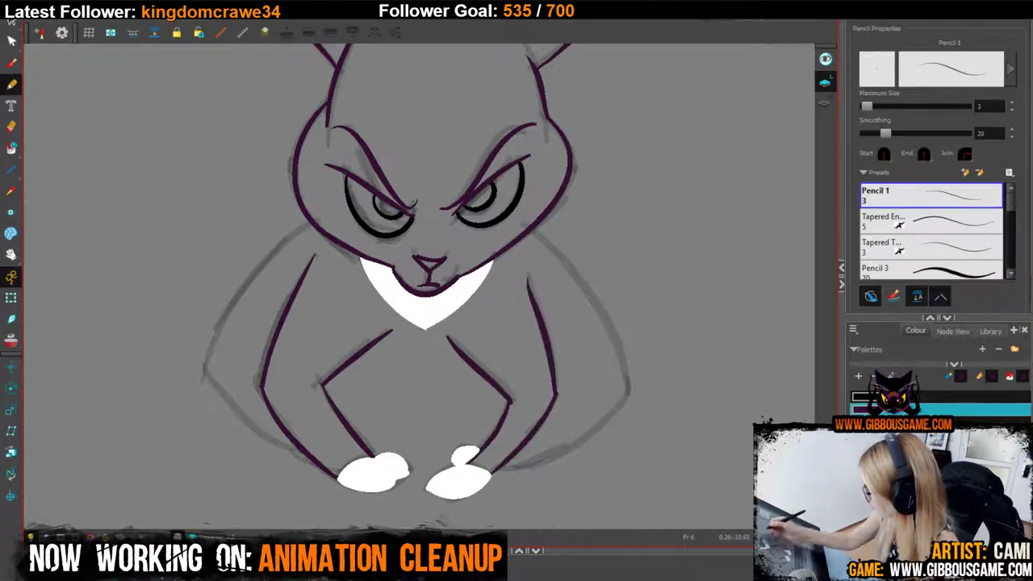
# Trace the outer body outline on both sides, from the paws up to the head, in purple.
pyautogui.moveTo(493, 469)
pyautogui.mouseDown()
pyautogui.moveTo(599, 418)
pyautogui.moveTo(623, 379)
pyautogui.mouseUp()
pyautogui.hotkey('ctrl', 'z')
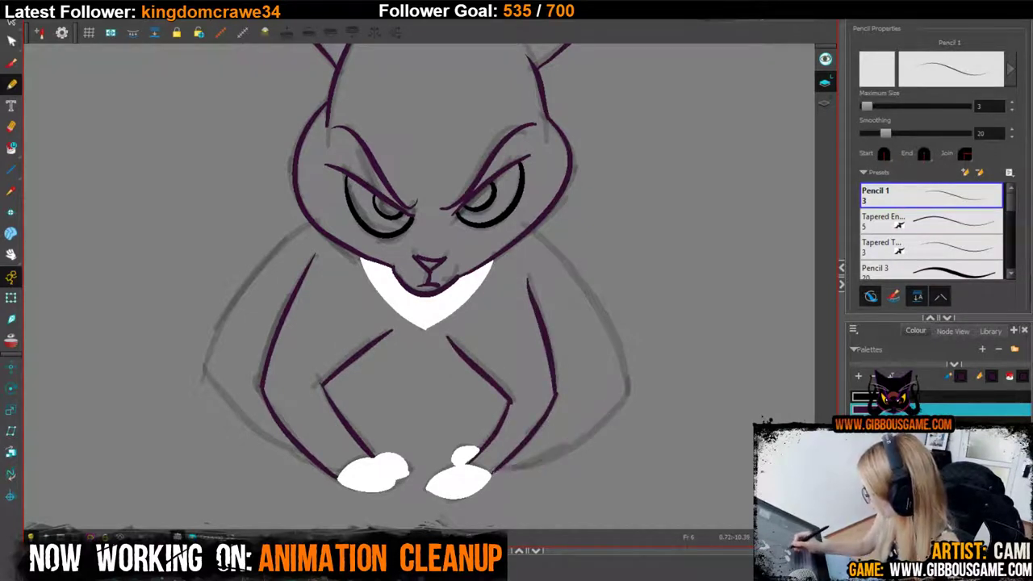
pyautogui.moveTo(491, 475)
pyautogui.mouseDown()
pyautogui.moveTo(591, 432)
pyautogui.moveTo(626, 393)
pyautogui.moveTo(595, 295)
pyautogui.moveTo(529, 227)
pyautogui.mouseUp()
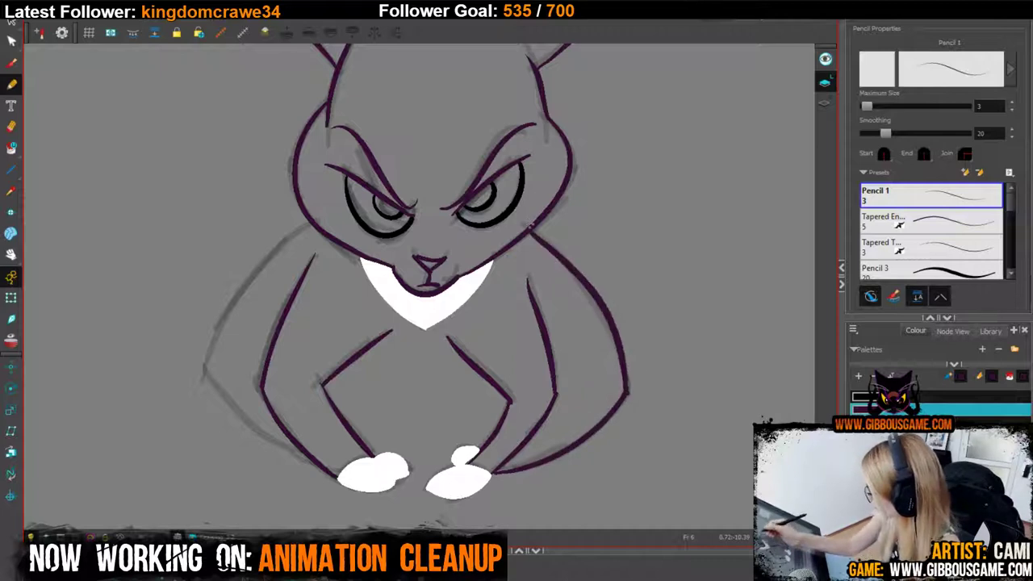
pyautogui.moveTo(337, 478)
pyautogui.mouseDown()
pyautogui.moveTo(282, 446)
pyautogui.moveTo(205, 369)
pyautogui.moveTo(266, 254)
pyautogui.moveTo(306, 224)
pyautogui.mouseUp()
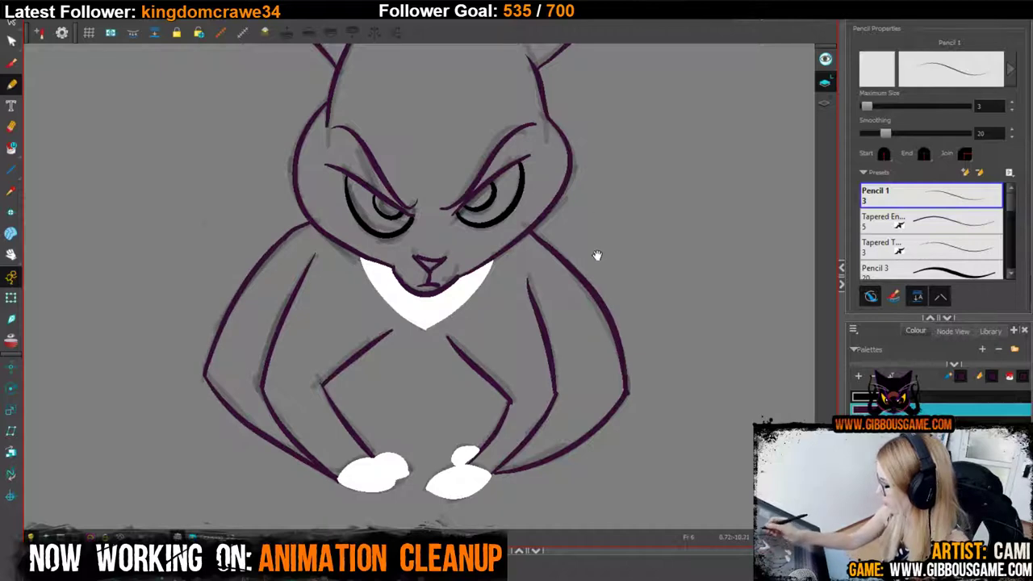
# Fill both of the cat's eyes around the pupils with orange.
pyautogui.moveTo(597, 255)
pyautogui.mouseDown()
pyautogui.moveTo(570, 406)
pyautogui.moveTo(573, 264)
pyautogui.mouseUp()
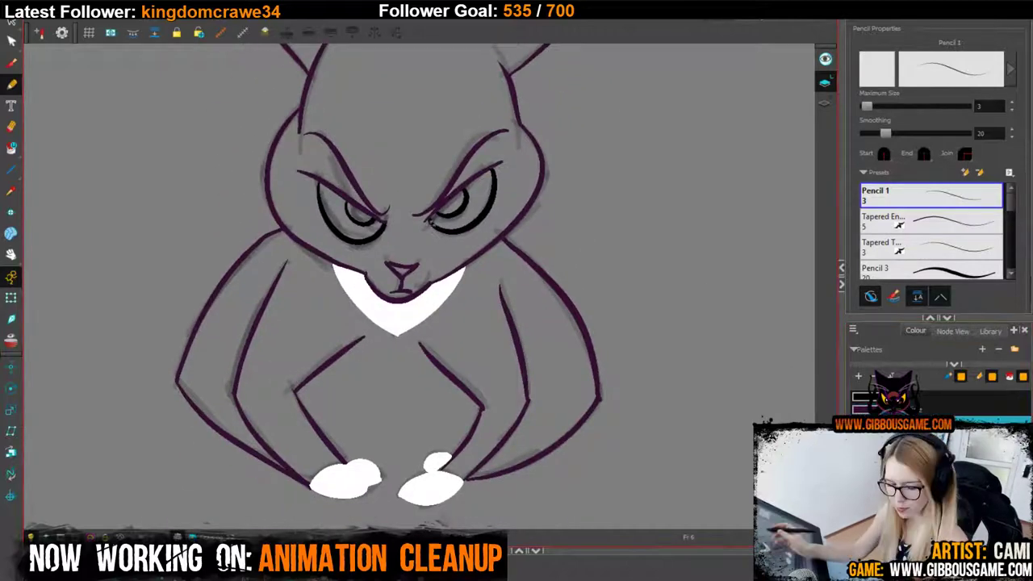
pyautogui.hotkey('alt', 'i')
pyautogui.click(338, 208)
pyautogui.click(481, 192)
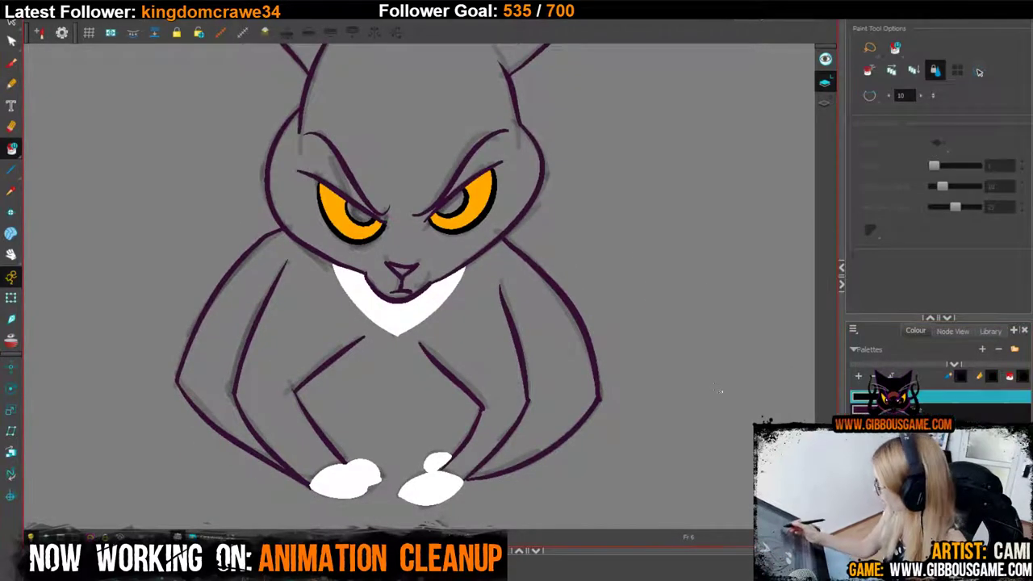
# Fill the head and pupils with black, close the gap between the paws with a black line, and fill the body black.
pyautogui.moveTo(657, 320)
pyautogui.mouseDown()
pyautogui.moveTo(299, 325)
pyautogui.moveTo(558, 246)
pyautogui.mouseUp()
pyautogui.click(13, 86)
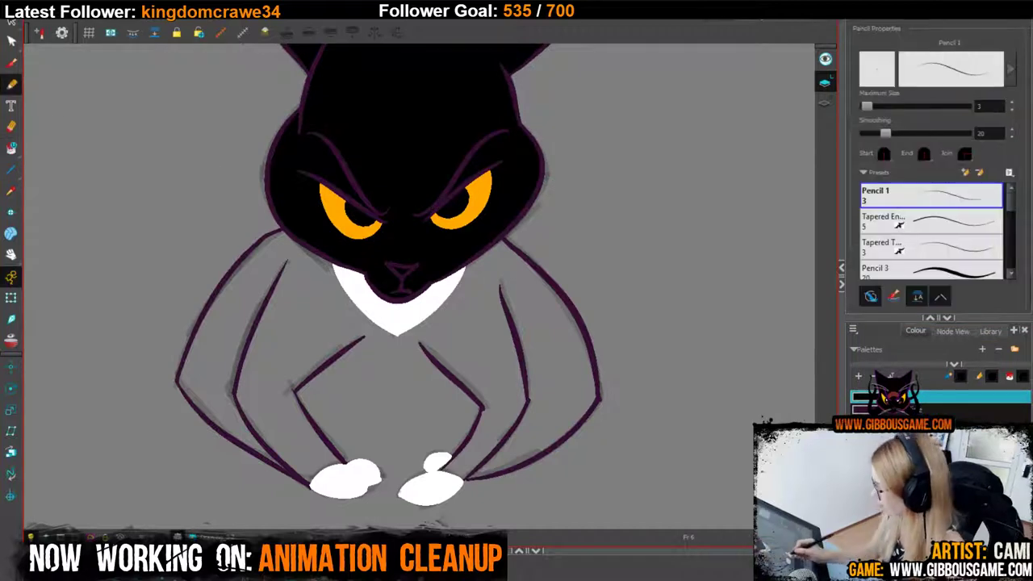
pyautogui.moveTo(373, 477); pyautogui.dragTo(428, 474)
pyautogui.hotkey('alt', 'i')
pyautogui.click(440, 428)
pyautogui.press('1')
pyautogui.press('1')
pyautogui.press('1')
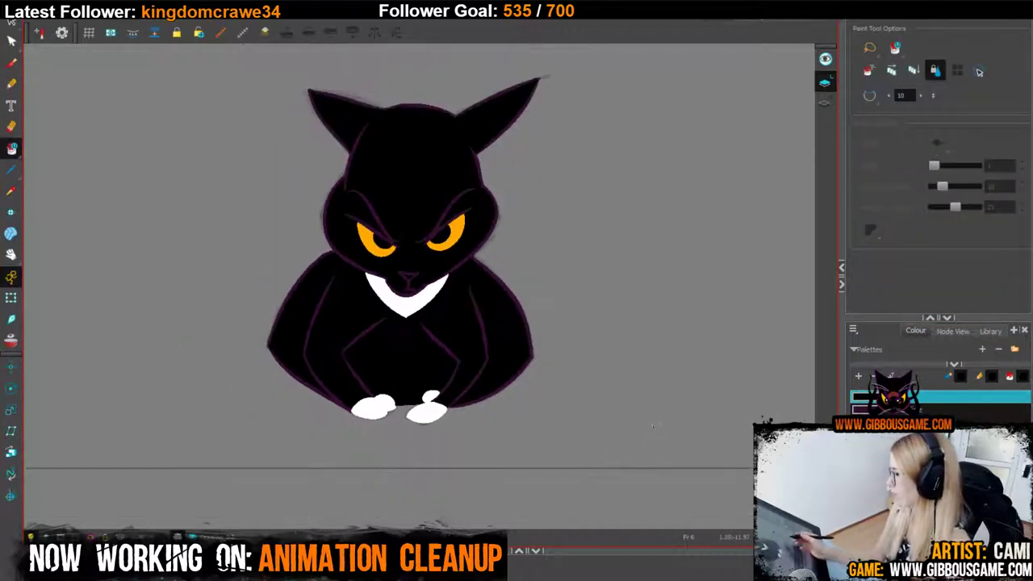
# Flip back and forth between neighbouring frames to check the finished drawing in motion.
pyautogui.press('f')
pyautogui.press('g')
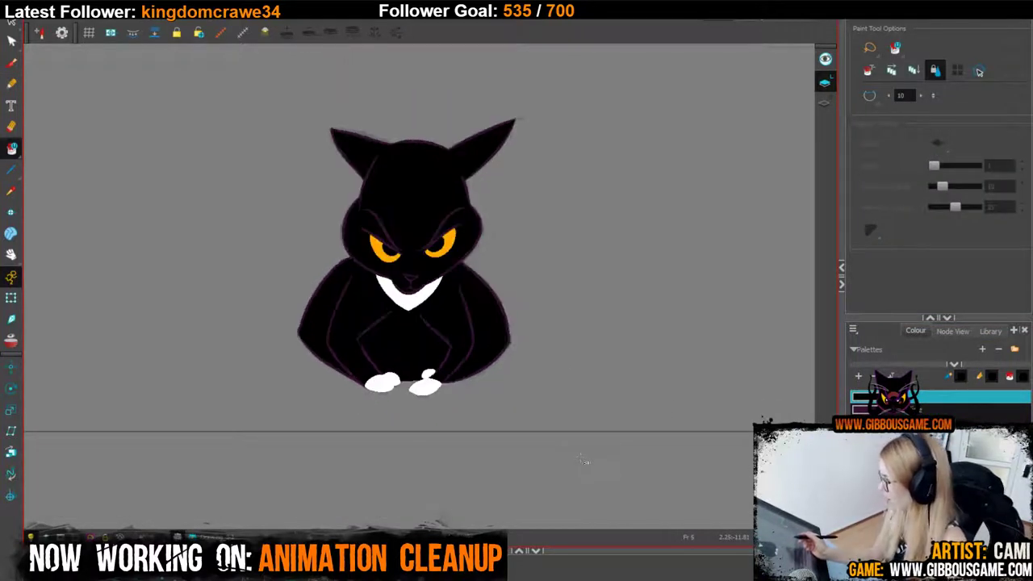
pyautogui.press('.')
pyautogui.press(',')
pyautogui.press(',')
pyautogui.press('.')
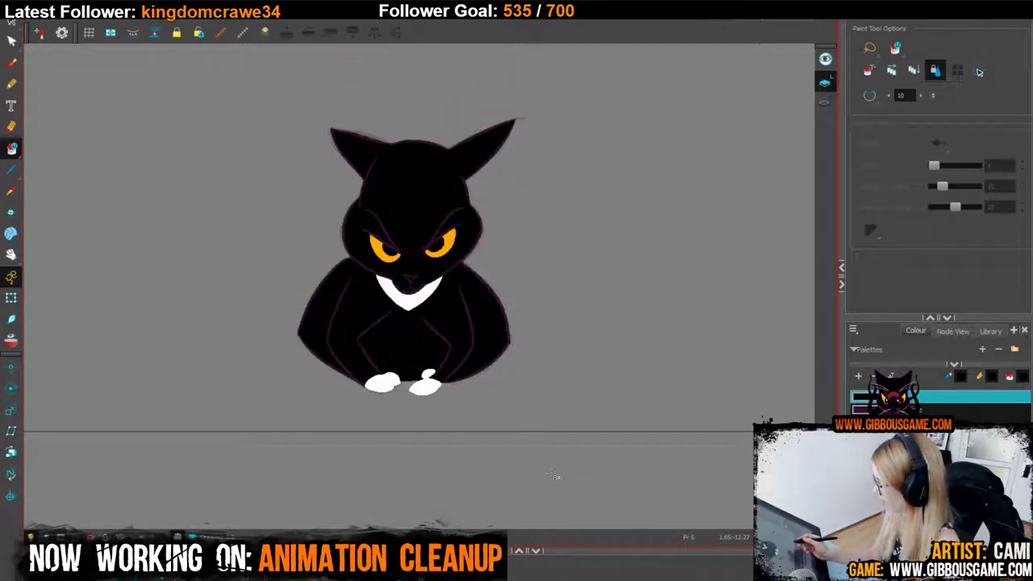
# On frame 10, trace the outlines of both lower paws with their toes in white pencil.
pyautogui.press('.')
pyautogui.press('.')
pyautogui.press('.')
pyautogui.click(972, 410)
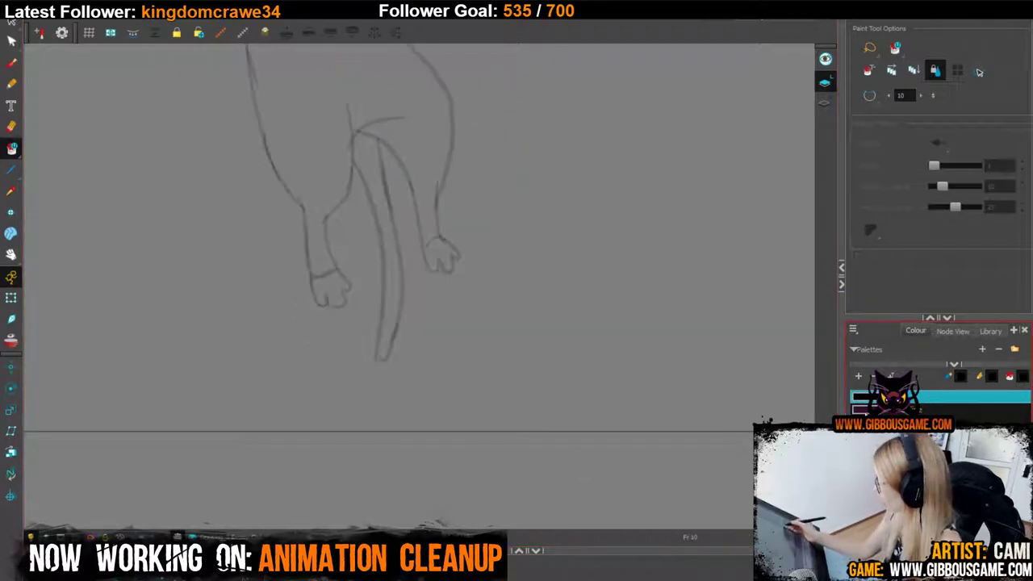
pyautogui.moveTo(387, 257)
pyautogui.mouseDown()
pyautogui.moveTo(385, 374)
pyautogui.moveTo(418, 552)
pyautogui.mouseUp()
pyautogui.click(12, 84)
pyautogui.moveTo(395, 403); pyautogui.dragTo(395, 226)
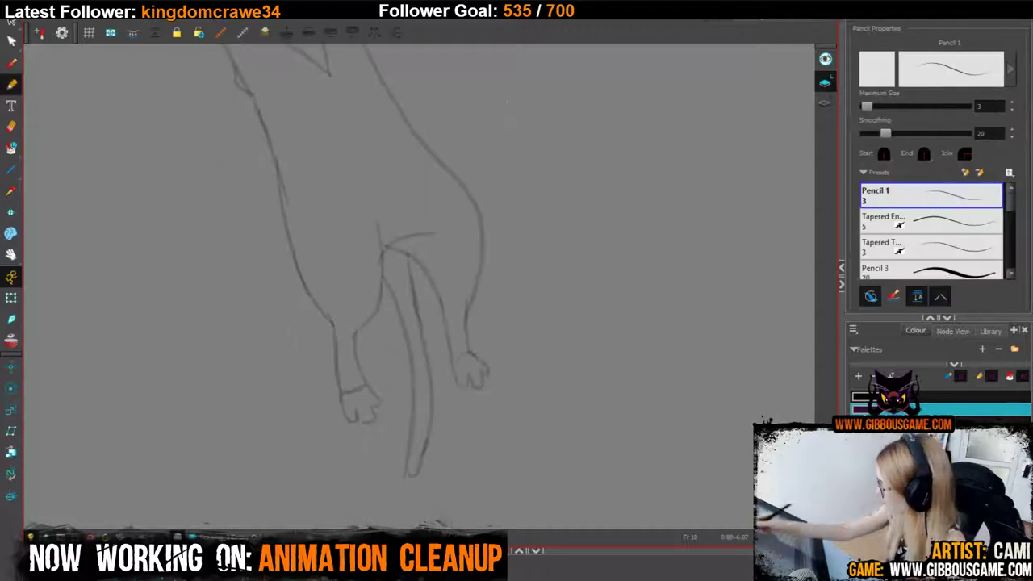
pyautogui.click(960, 436)
pyautogui.press('2')
pyautogui.press('2')
pyautogui.press('2')
pyautogui.moveTo(412, 387); pyautogui.dragTo(383, 194)
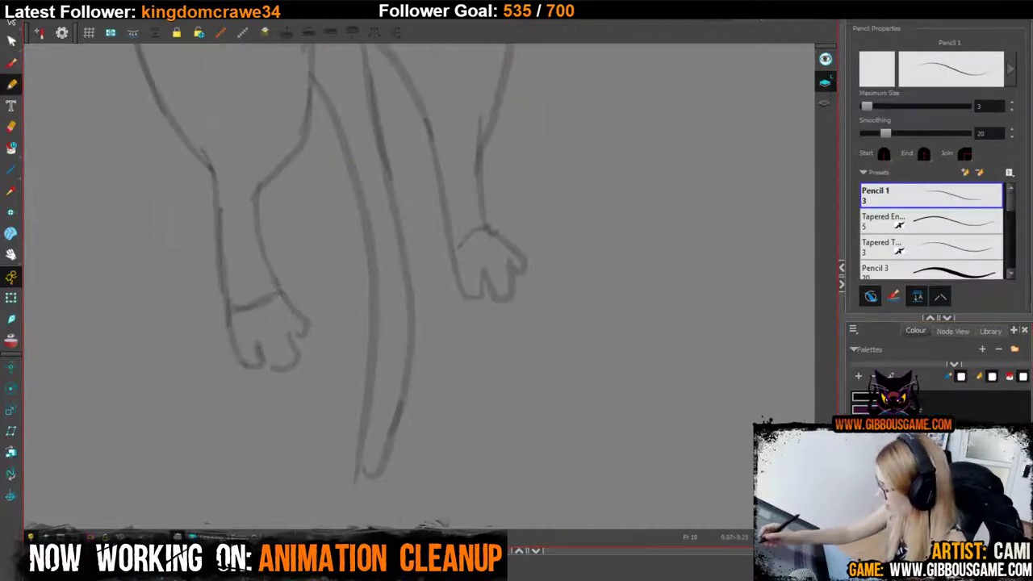
pyautogui.moveTo(239, 363)
pyautogui.mouseDown()
pyautogui.moveTo(290, 366)
pyautogui.moveTo(288, 344)
pyautogui.moveTo(307, 329)
pyautogui.moveTo(287, 303)
pyautogui.moveTo(250, 297)
pyautogui.moveTo(231, 315)
pyautogui.mouseUp()
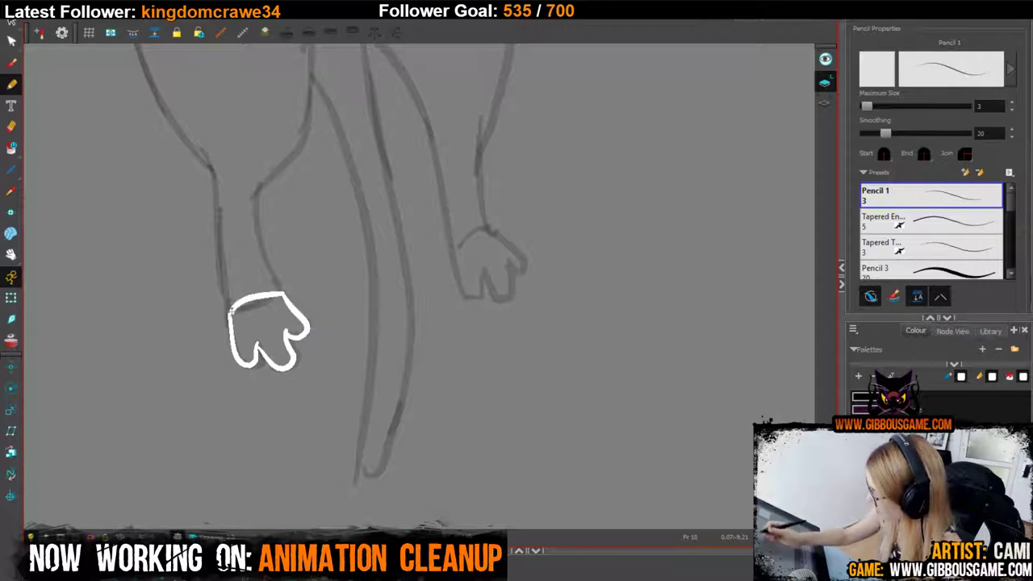
pyautogui.moveTo(453, 255)
pyautogui.mouseDown()
pyautogui.moveTo(462, 303)
pyautogui.moveTo(481, 268)
pyautogui.moveTo(508, 282)
pyautogui.moveTo(504, 266)
pyautogui.moveTo(524, 269)
pyautogui.moveTo(492, 232)
pyautogui.moveTo(452, 259)
pyautogui.mouseUp()
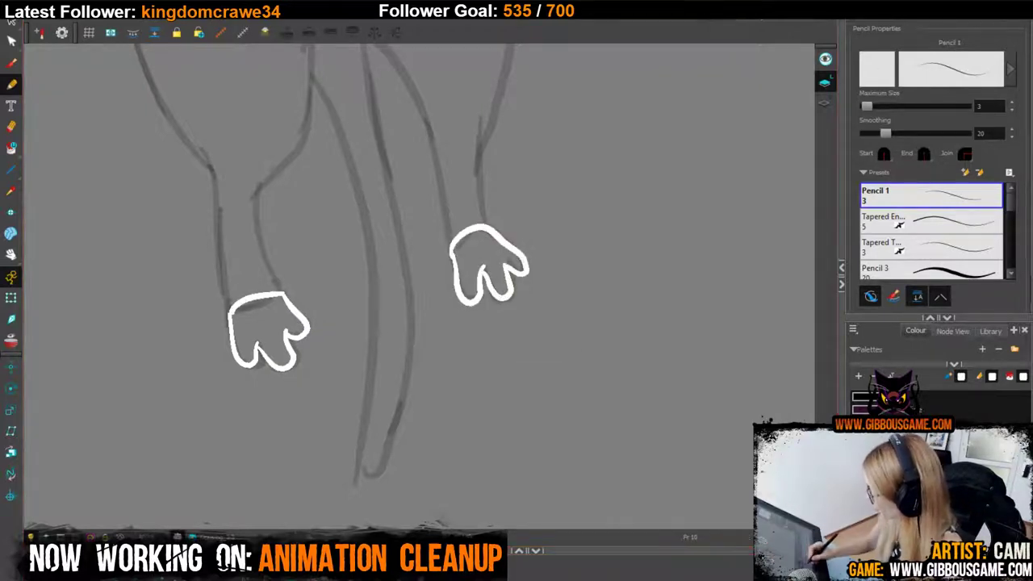
# On frame 11, trace the lower of the two raised paws with its toes in white pencil.
pyautogui.press('.')
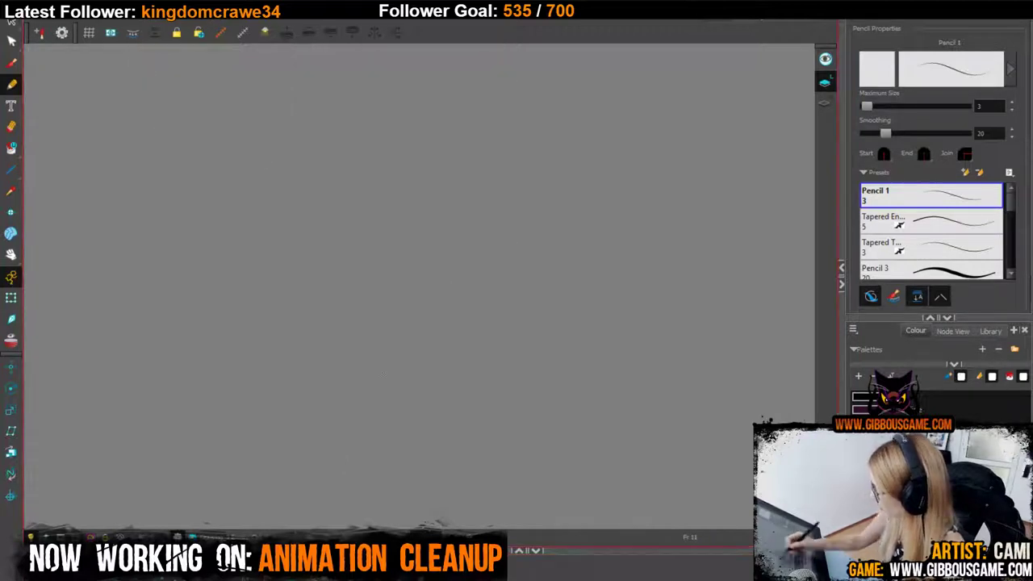
pyautogui.moveTo(471, 257)
pyautogui.mouseDown()
pyautogui.moveTo(487, 489)
pyautogui.moveTo(680, 544)
pyautogui.mouseUp()
pyautogui.moveTo(615, 323)
pyautogui.mouseDown()
pyautogui.moveTo(293, 304)
pyautogui.moveTo(460, 483)
pyautogui.mouseUp()
pyautogui.moveTo(526, 211)
pyautogui.mouseDown()
pyautogui.moveTo(544, 372)
pyautogui.moveTo(387, 577)
pyautogui.mouseUp()
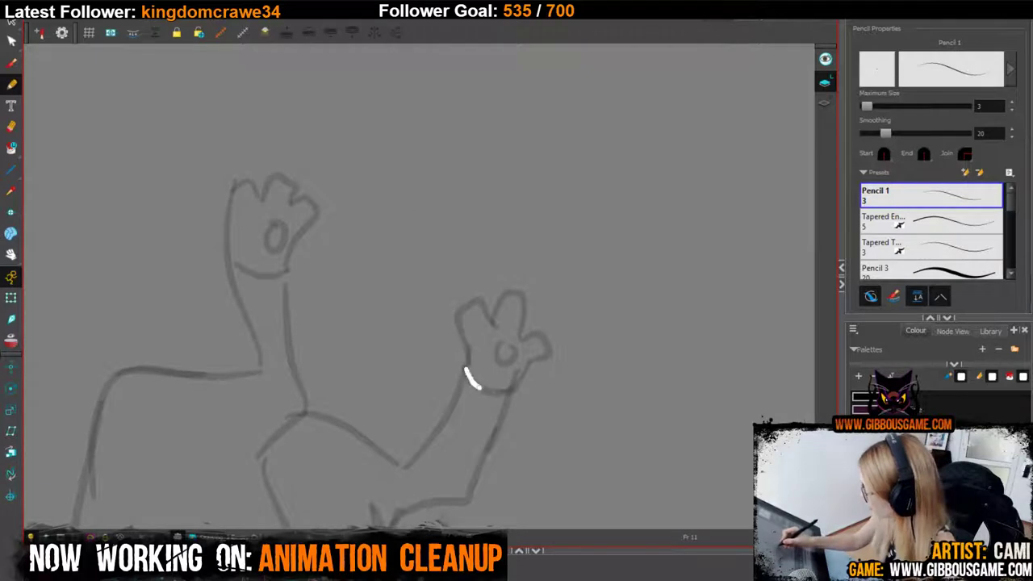
pyautogui.moveTo(480, 389)
pyautogui.mouseDown()
pyautogui.moveTo(515, 387)
pyautogui.moveTo(551, 345)
pyautogui.moveTo(524, 341)
pyautogui.moveTo(509, 293)
pyautogui.moveTo(495, 324)
pyautogui.moveTo(483, 300)
pyautogui.moveTo(454, 323)
pyautogui.moveTo(484, 393)
pyautogui.mouseUp()
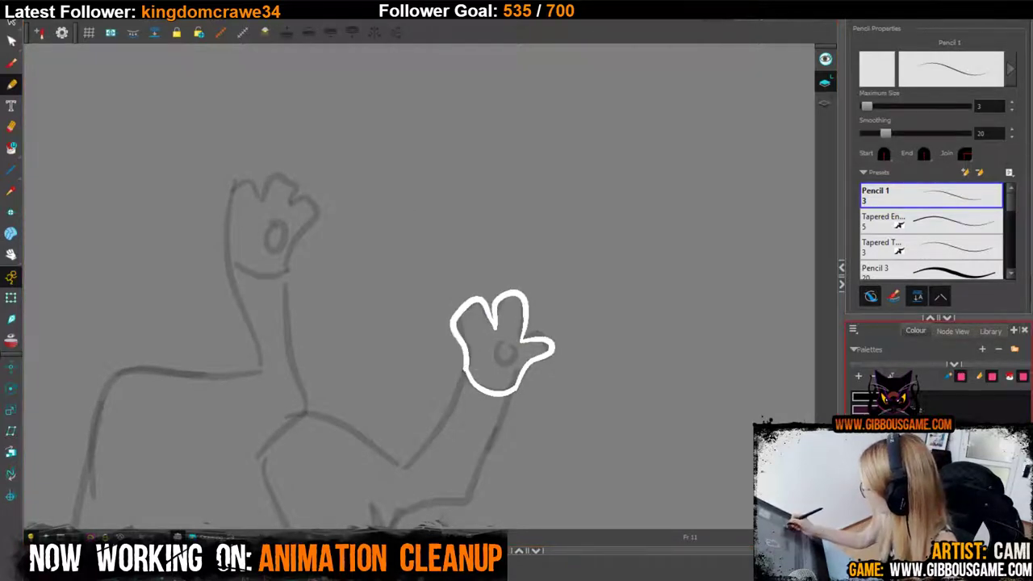
# Change the palette's bright pink swatch to a paler, less saturated pink.
pyautogui.doubleClick(866, 435)
pyautogui.click(611, 233)
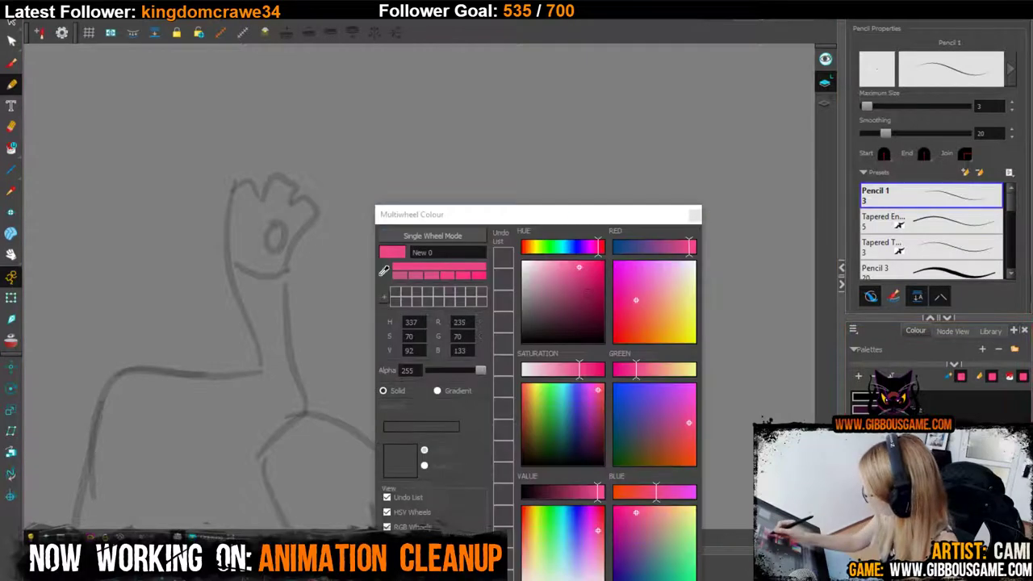
pyautogui.moveTo(565, 275)
pyautogui.mouseDown()
pyautogui.moveTo(540, 265)
pyautogui.moveTo(544, 276)
pyautogui.mouseUp()
pyautogui.click(694, 215)
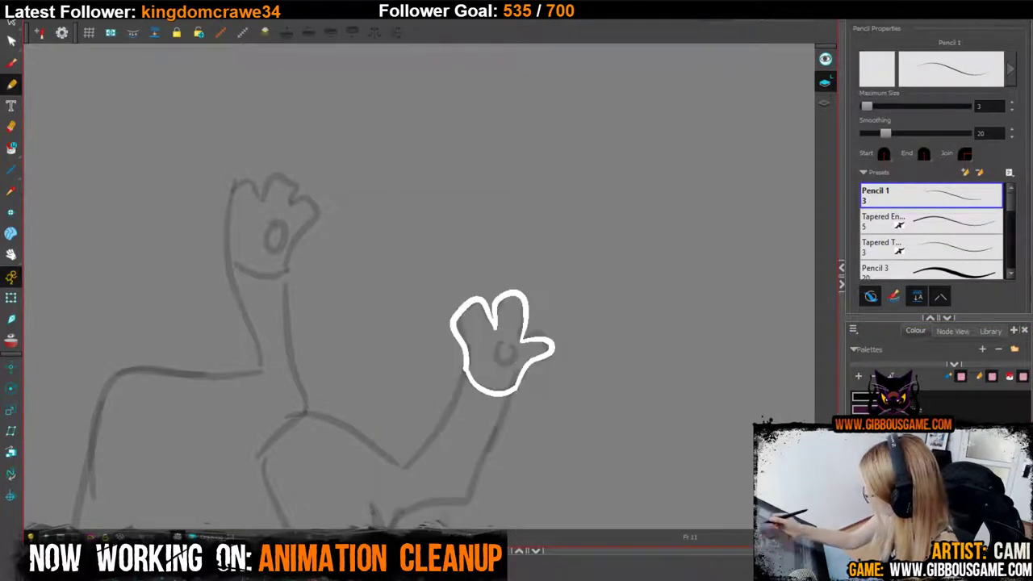
# Draw the round pads on both raised paws in pale pink and fill them with the same colour.
pyautogui.moveTo(505, 341); pyautogui.dragTo(502, 342)
pyautogui.moveTo(278, 225); pyautogui.dragTo(295, 226)
pyautogui.hotkey('alt', 'i')
pyautogui.moveTo(537, 339); pyautogui.dragTo(532, 347)
pyautogui.click(896, 443)
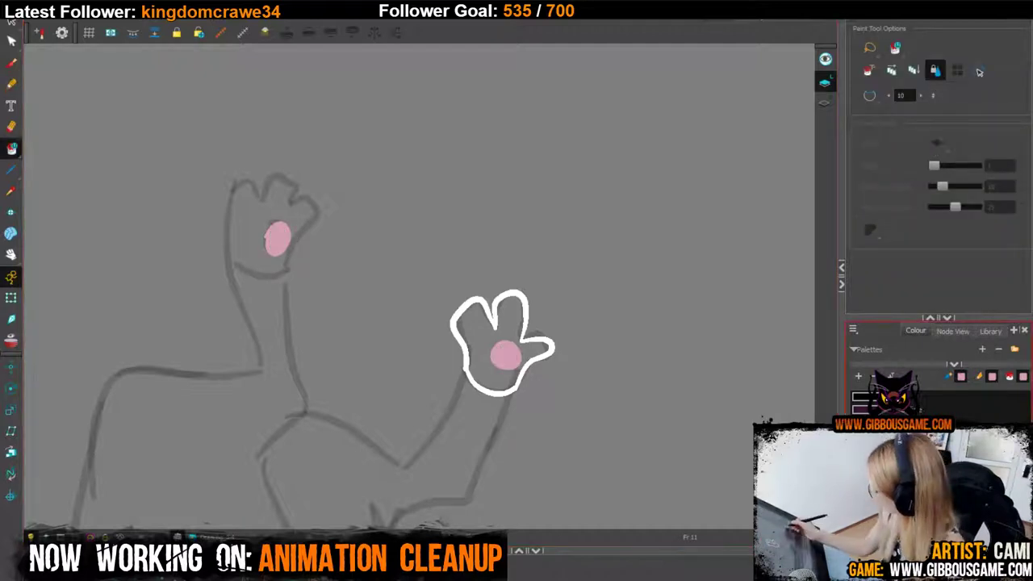
# Trace the upper raised paw with its toes in white pencil and fill both raised paws white around their pads.
pyautogui.moveTo(493, 276); pyautogui.dragTo(570, 367)
pyautogui.hotkey('alt', '/')
pyautogui.moveTo(228, 264)
pyautogui.mouseDown()
pyautogui.moveTo(284, 272)
pyautogui.moveTo(320, 212)
pyautogui.moveTo(291, 202)
pyautogui.moveTo(272, 174)
pyautogui.moveTo(228, 245)
pyautogui.mouseUp()
pyautogui.hotkey('alt', 'i')
pyautogui.click(246, 234)
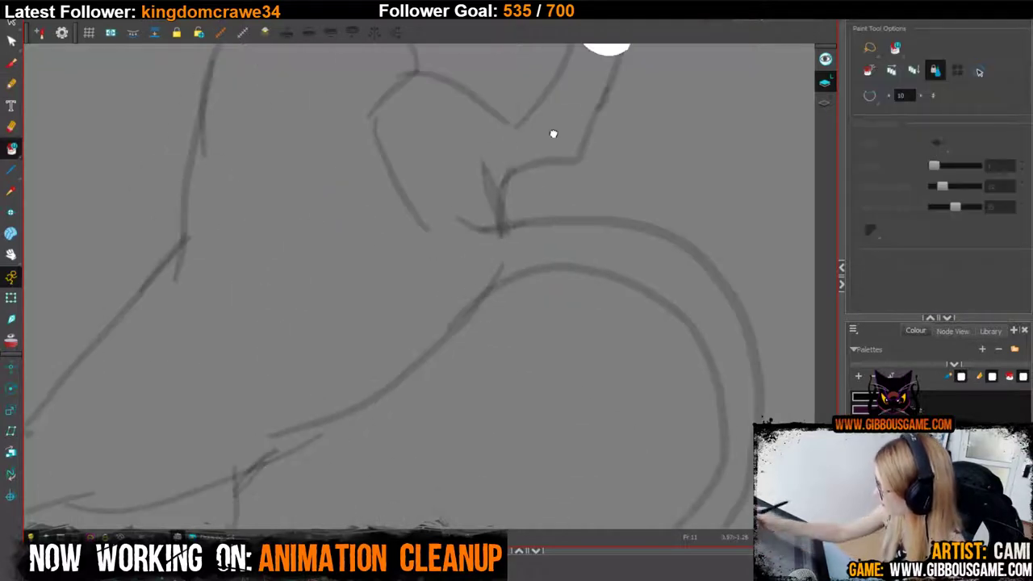
# On frame 11, trace the cat's upside-down head and both pointed ears in dark purple pencil.
pyautogui.scroll(-3, 554, 134)
pyautogui.click(11, 84)
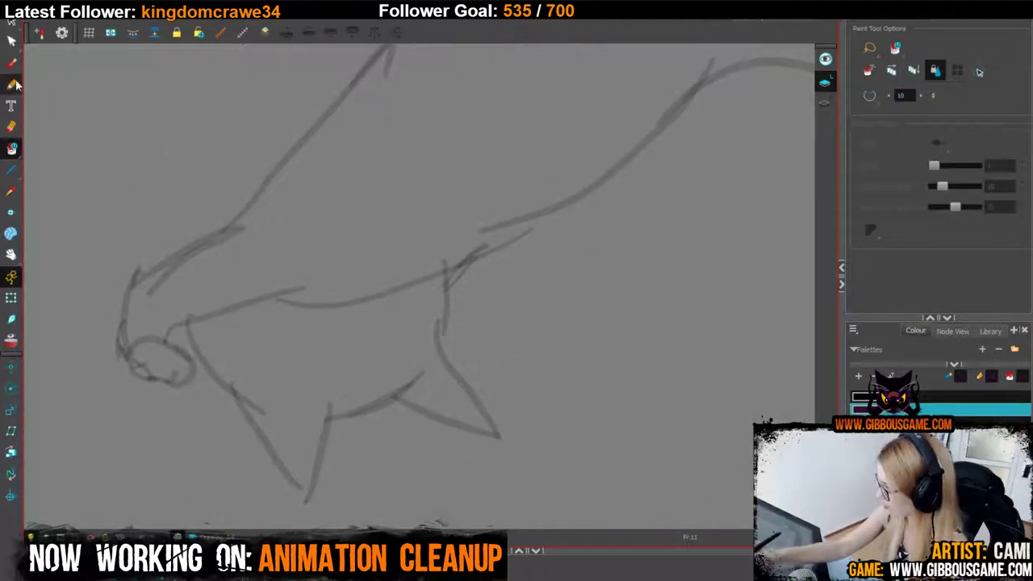
pyautogui.moveTo(499, 323); pyautogui.dragTo(435, 295)
pyautogui.moveTo(124, 297); pyautogui.dragTo(238, 468)
pyautogui.hotkey('ctrl', 'z')
pyautogui.moveTo(182, 379)
pyautogui.mouseDown()
pyautogui.moveTo(242, 470)
pyautogui.moveTo(264, 384)
pyautogui.mouseUp()
pyautogui.moveTo(315, 460); pyautogui.dragTo(301, 480)
pyautogui.moveTo(251, 410)
pyautogui.mouseDown()
pyautogui.moveTo(340, 365)
pyautogui.moveTo(419, 428)
pyautogui.moveTo(359, 341)
pyautogui.moveTo(485, 423)
pyautogui.mouseUp()
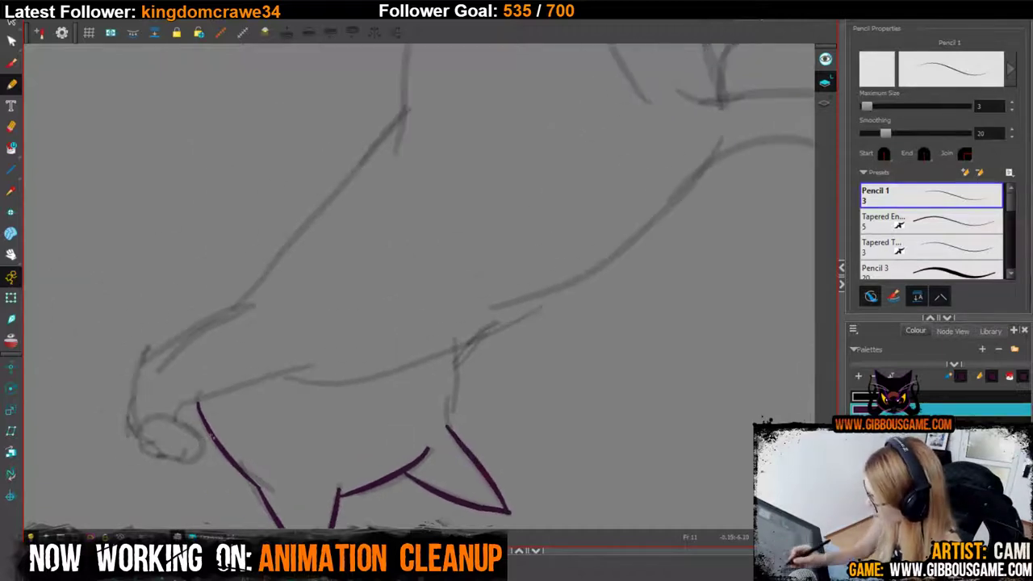
# Trace the front leg's lower edge, the neck and the back line up to the tail root in dark purple.
pyautogui.moveTo(176, 414)
pyautogui.mouseDown()
pyautogui.moveTo(340, 365)
pyautogui.moveTo(480, 342)
pyautogui.moveTo(351, 415)
pyautogui.mouseUp()
pyautogui.moveTo(296, 480)
pyautogui.mouseDown()
pyautogui.moveTo(299, 404)
pyautogui.moveTo(347, 346)
pyautogui.mouseUp()
pyautogui.moveTo(462, 386); pyautogui.dragTo(364, 423)
pyautogui.hotkey('ctrl', 'z')
pyautogui.moveTo(240, 395)
pyautogui.mouseDown()
pyautogui.moveTo(293, 380)
pyautogui.moveTo(428, 284)
pyautogui.moveTo(464, 240)
pyautogui.mouseUp()
pyautogui.moveTo(631, 357); pyautogui.dragTo(468, 267)
pyautogui.moveTo(285, 376); pyautogui.dragTo(373, 422)
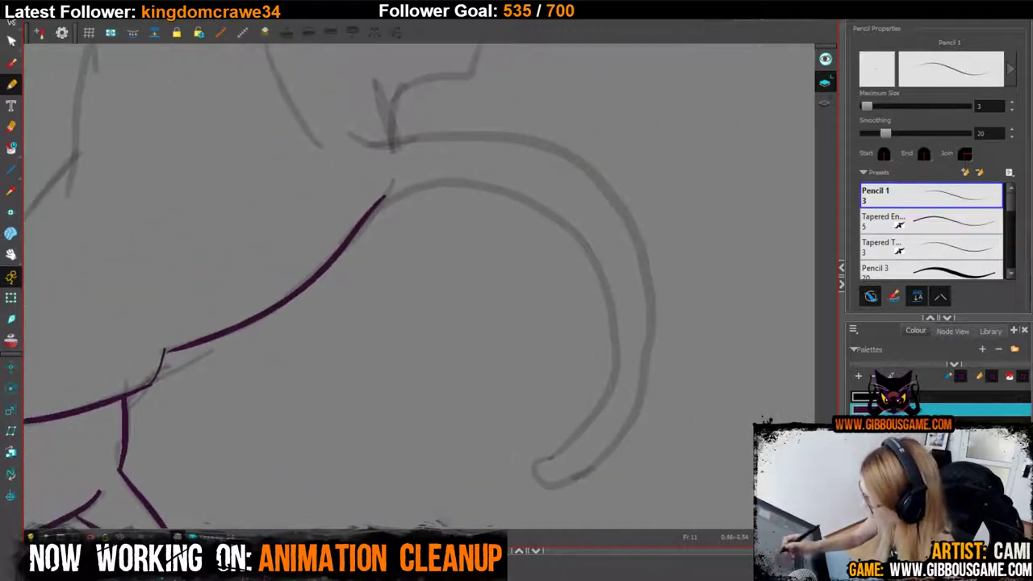
# Trace the inner and outer edges of the long curved tail, including its rounded tip, in dark purple.
pyautogui.moveTo(618, 425); pyautogui.dragTo(589, 408)
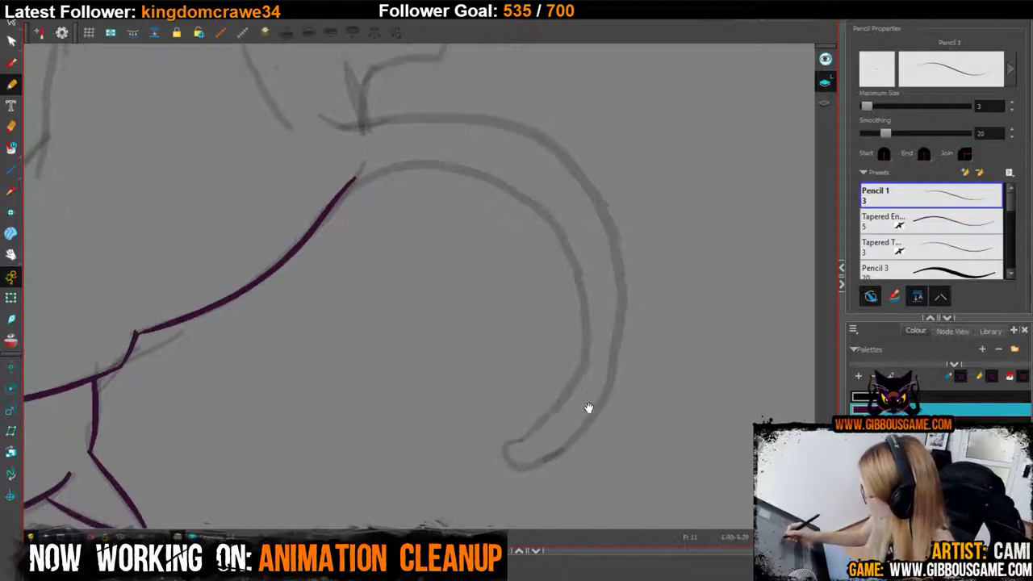
pyautogui.moveTo(510, 445)
pyautogui.mouseDown()
pyautogui.moveTo(588, 352)
pyautogui.moveTo(564, 241)
pyautogui.moveTo(465, 173)
pyautogui.moveTo(352, 181)
pyautogui.mouseUp()
pyautogui.moveTo(508, 464)
pyautogui.mouseDown()
pyautogui.moveTo(584, 429)
pyautogui.moveTo(623, 298)
pyautogui.moveTo(573, 158)
pyautogui.moveTo(410, 115)
pyautogui.moveTo(347, 126)
pyautogui.mouseUp()
# Trace both raised hind legs, the hips and the belly contour down to the front leg in dark purple.
pyautogui.press('space')
pyautogui.moveTo(392, 294); pyautogui.dragTo(356, 570)
pyautogui.moveTo(327, 398)
pyautogui.mouseDown()
pyautogui.moveTo(333, 347)
pyautogui.moveTo(404, 336)
pyautogui.moveTo(439, 228)
pyautogui.moveTo(372, 258)
pyautogui.moveTo(344, 296)
pyautogui.moveTo(242, 244)
pyautogui.mouseUp()
pyautogui.moveTo(218, 109)
pyautogui.mouseDown()
pyautogui.moveTo(243, 246)
pyautogui.moveTo(196, 281)
pyautogui.moveTo(250, 404)
pyautogui.mouseUp()
pyautogui.moveTo(375, 433)
pyautogui.mouseDown()
pyautogui.moveTo(427, 434)
pyautogui.moveTo(626, 481)
pyautogui.mouseUp()
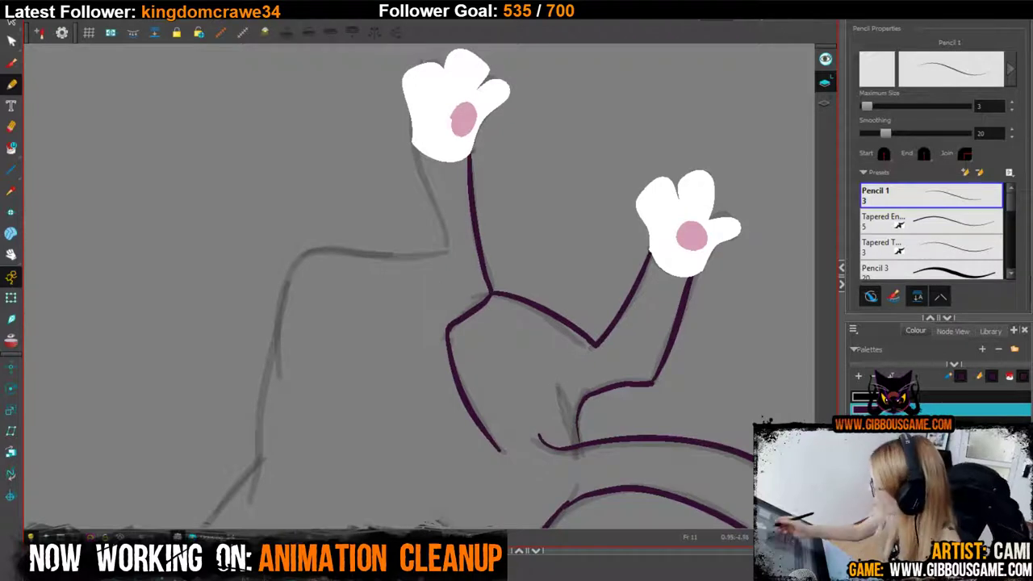
pyautogui.moveTo(414, 136)
pyautogui.mouseDown()
pyautogui.moveTo(445, 250)
pyautogui.moveTo(365, 254)
pyautogui.moveTo(276, 321)
pyautogui.moveTo(260, 478)
pyautogui.moveTo(377, 244)
pyautogui.mouseUp()
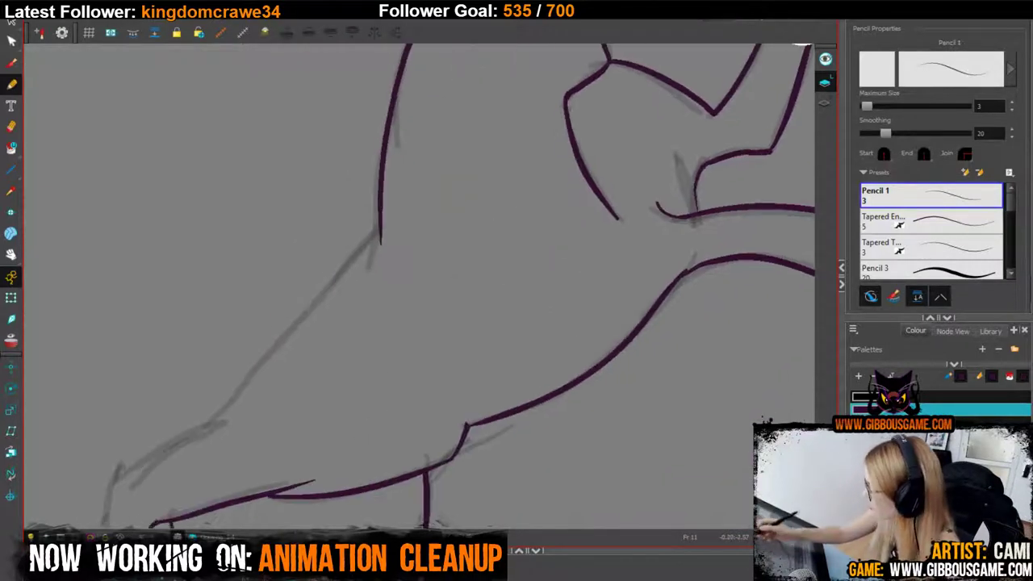
pyautogui.moveTo(217, 414)
pyautogui.mouseDown()
pyautogui.moveTo(379, 253)
pyautogui.moveTo(271, 339)
pyautogui.moveTo(268, 388)
pyautogui.moveTo(311, 371)
pyautogui.moveTo(308, 405)
pyautogui.moveTo(306, 373)
pyautogui.mouseUp()
# Fill the front paw with white and the cat's body, head, legs and tail with black.
pyautogui.hotkey('alt', 'i')
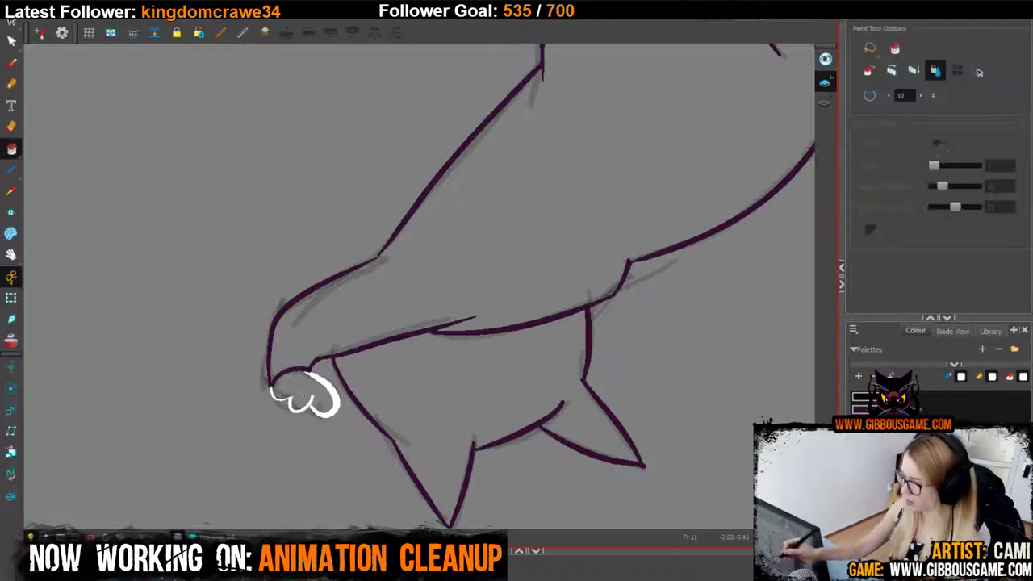
pyautogui.click(311, 388)
pyautogui.press('1')
pyautogui.press('1')
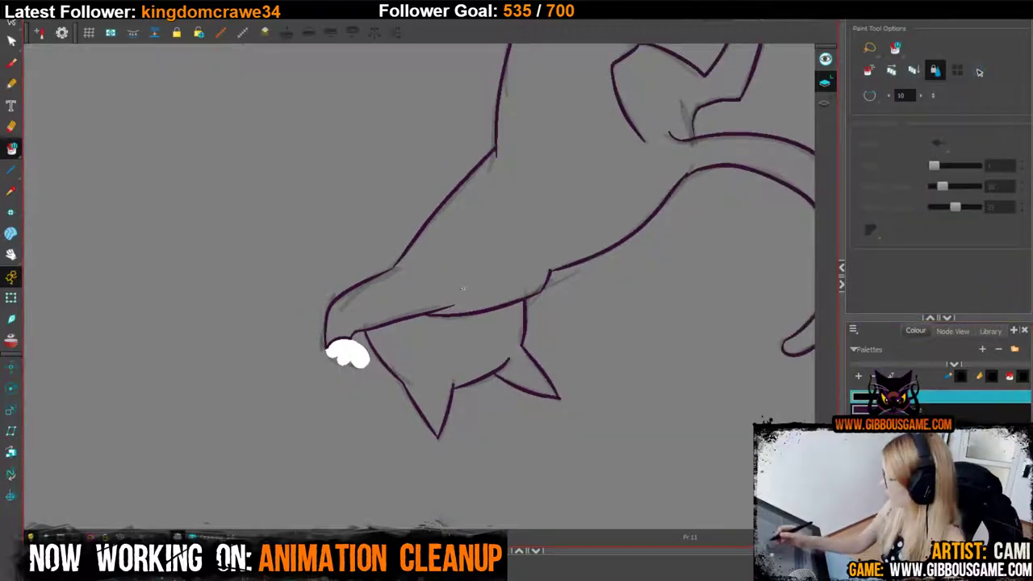
pyautogui.click(454, 332)
pyautogui.press('2')
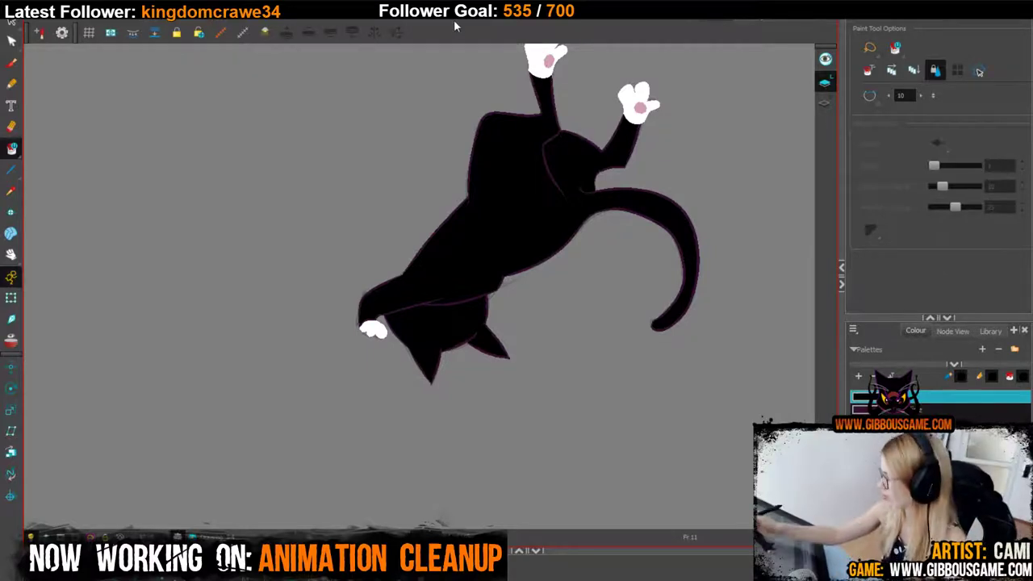
# Go back to frame 10 and fill both lower paws with white.
pyautogui.press(',')
pyautogui.moveTo(520, 422)
pyautogui.mouseDown()
pyautogui.moveTo(398, 209)
pyautogui.moveTo(326, 113)
pyautogui.mouseUp()
pyautogui.click(896, 435)
pyautogui.moveTo(327, 368); pyautogui.dragTo(476, 395)
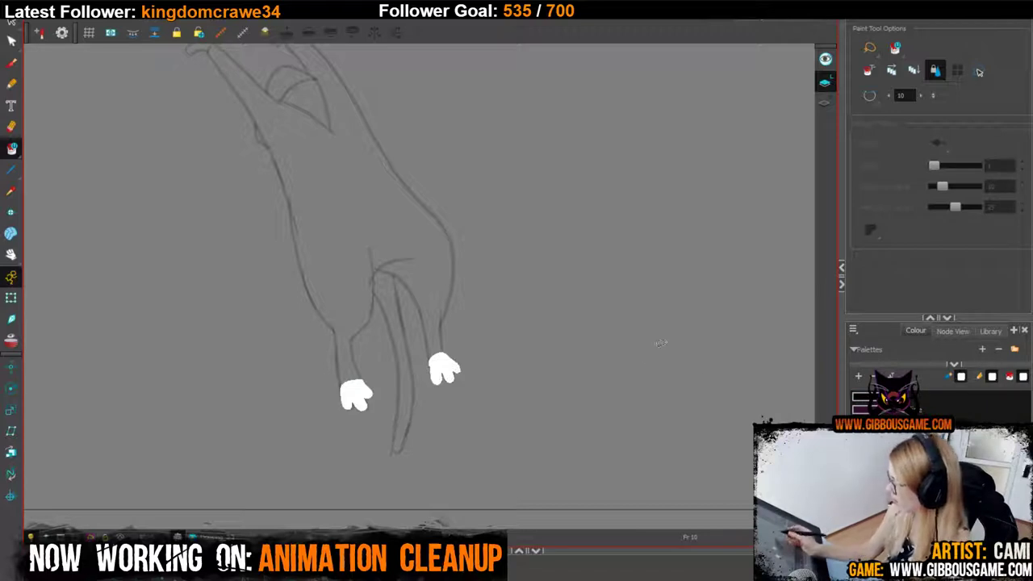
# On frame 10, trace the left body contour, the left hind leg and the crease above the tail in dark purple.
pyautogui.press('2')
pyautogui.click(980, 409)
pyautogui.click(11, 84)
pyautogui.press('2')
pyautogui.press('2')
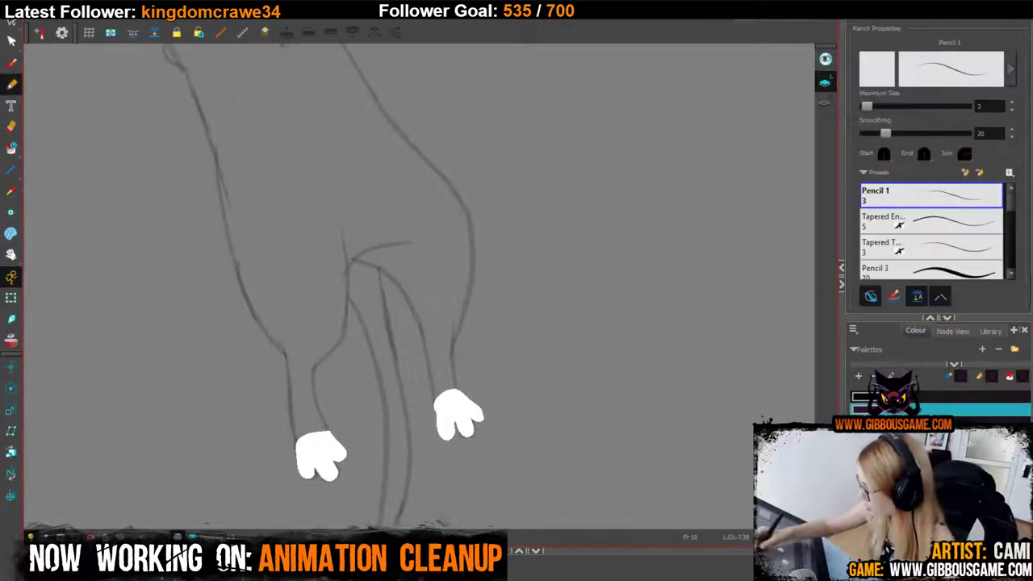
pyautogui.moveTo(167, 155)
pyautogui.mouseDown()
pyautogui.moveTo(204, 309)
pyautogui.moveTo(252, 380)
pyautogui.moveTo(311, 325)
pyautogui.moveTo(287, 405)
pyautogui.mouseUp()
pyautogui.moveTo(305, 313)
pyautogui.mouseDown()
pyautogui.moveTo(324, 391)
pyautogui.moveTo(365, 228)
pyautogui.mouseUp()
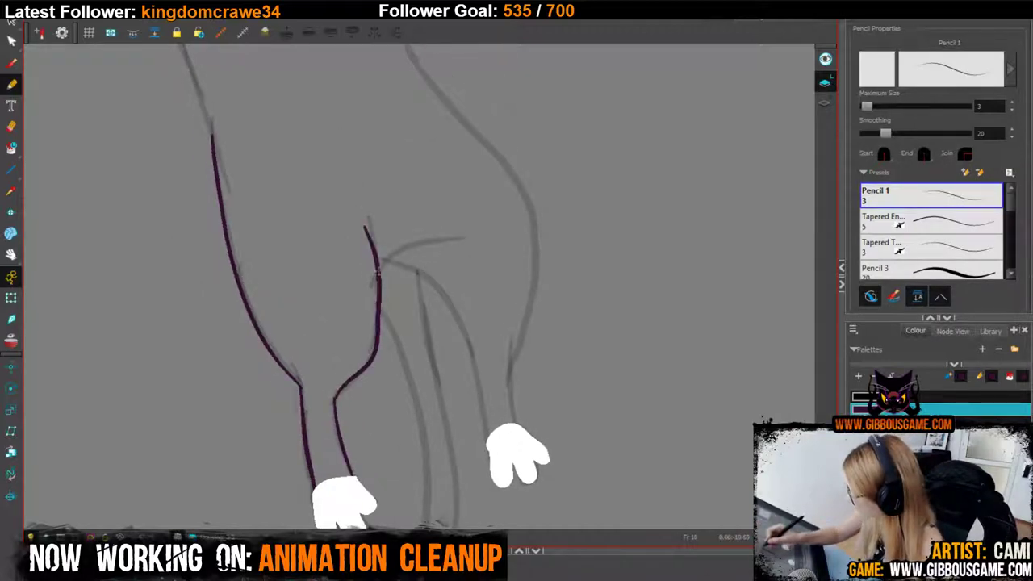
pyautogui.moveTo(378, 270); pyautogui.dragTo(456, 239)
# Trace the right hind leg and hip contour, plus the inner edge of the right raised arm, in dark purple.
pyautogui.moveTo(350, 201)
pyautogui.mouseDown()
pyautogui.moveTo(391, 226)
pyautogui.moveTo(436, 300)
pyautogui.moveTo(450, 388)
pyautogui.mouseUp()
pyautogui.hotkey('ctrl', 'z')
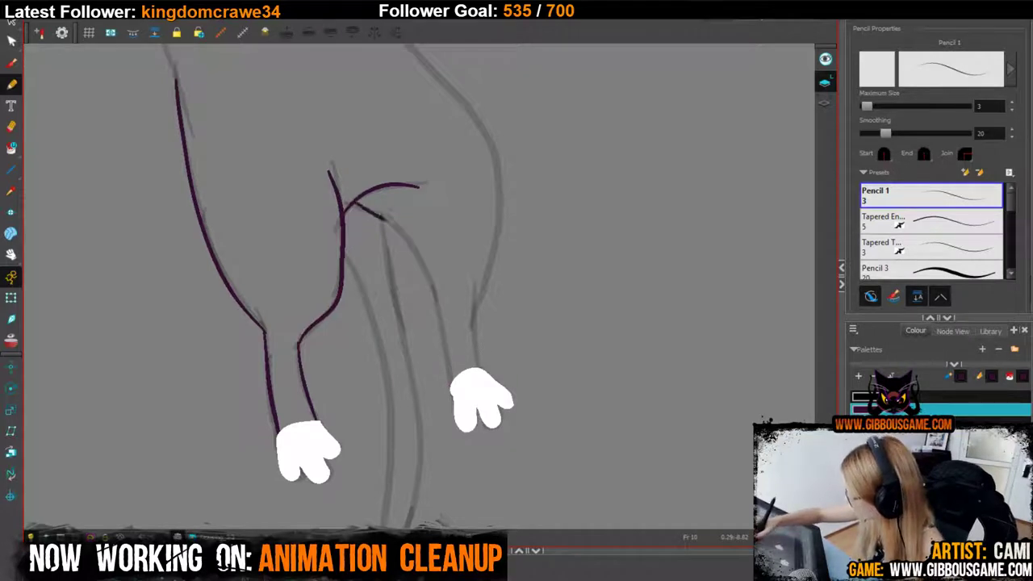
pyautogui.moveTo(430, 279)
pyautogui.mouseDown()
pyautogui.moveTo(459, 407)
pyautogui.moveTo(474, 316)
pyautogui.mouseUp()
pyautogui.moveTo(474, 318)
pyautogui.mouseDown()
pyautogui.moveTo(447, 491)
pyautogui.moveTo(471, 413)
pyautogui.moveTo(457, 303)
pyautogui.moveTo(347, 169)
pyautogui.mouseUp()
pyautogui.moveTo(348, 134); pyautogui.dragTo(404, 402)
pyautogui.moveTo(178, 179); pyautogui.dragTo(244, 259)
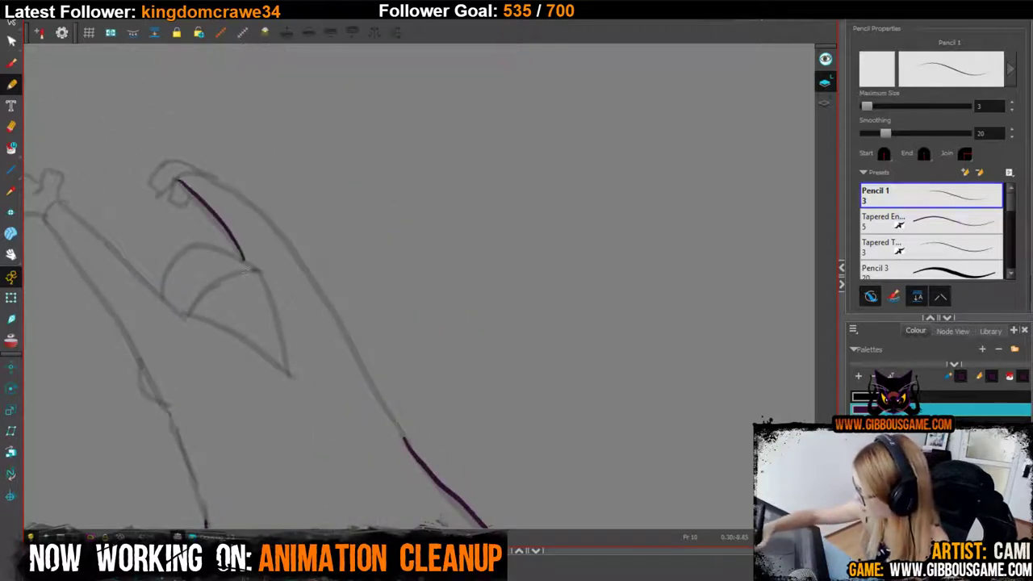
# Draw the pointed chest patch below the head in white pencil and fill it with white.
pyautogui.click(912, 449)
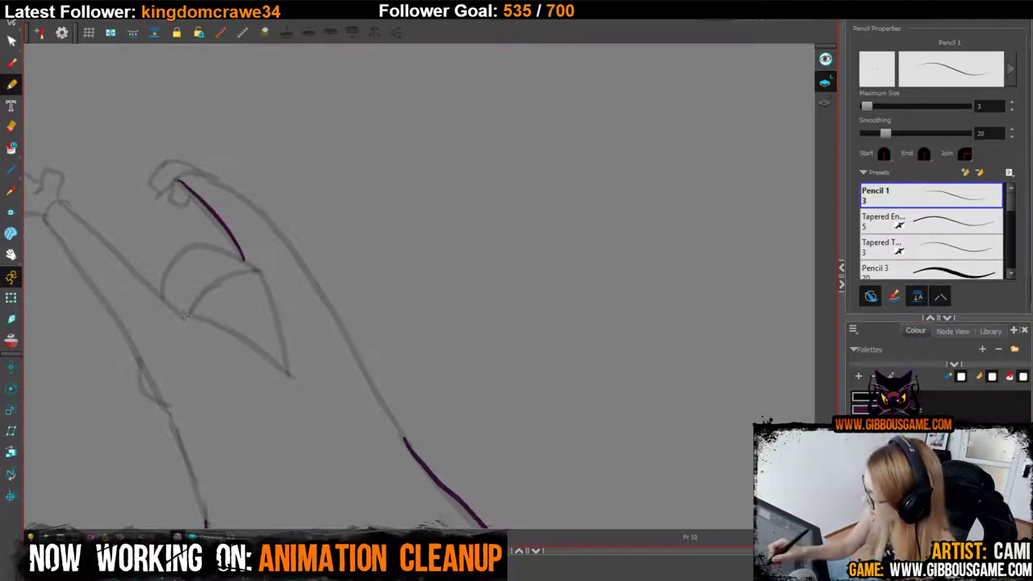
pyautogui.moveTo(187, 318); pyautogui.dragTo(259, 270)
pyautogui.moveTo(186, 318); pyautogui.dragTo(287, 372)
pyautogui.hotkey('ctrl', 'z')
pyautogui.moveTo(284, 341); pyautogui.dragTo(256, 269)
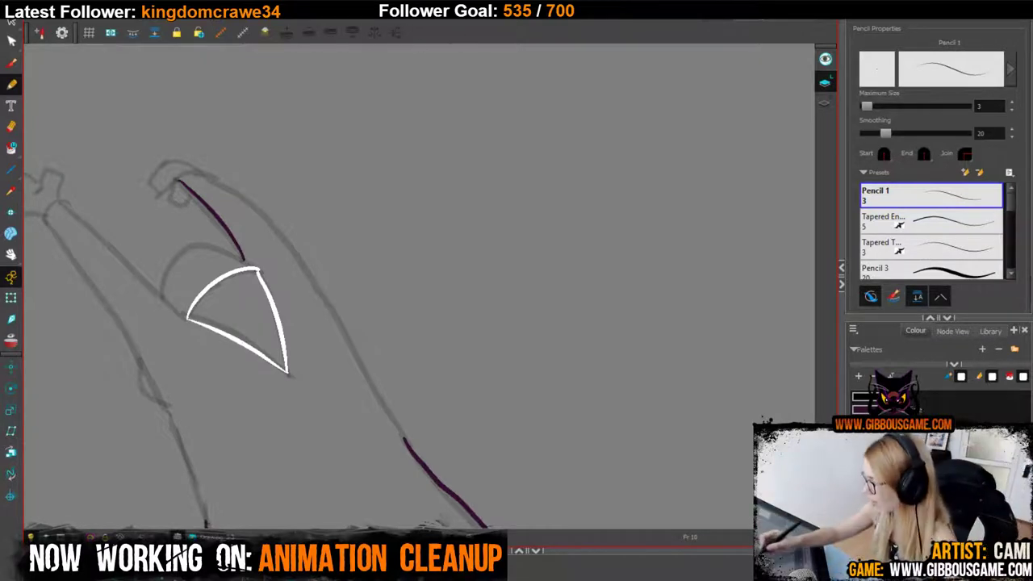
pyautogui.hotkey('alt', 'i')
pyautogui.click(256, 279)
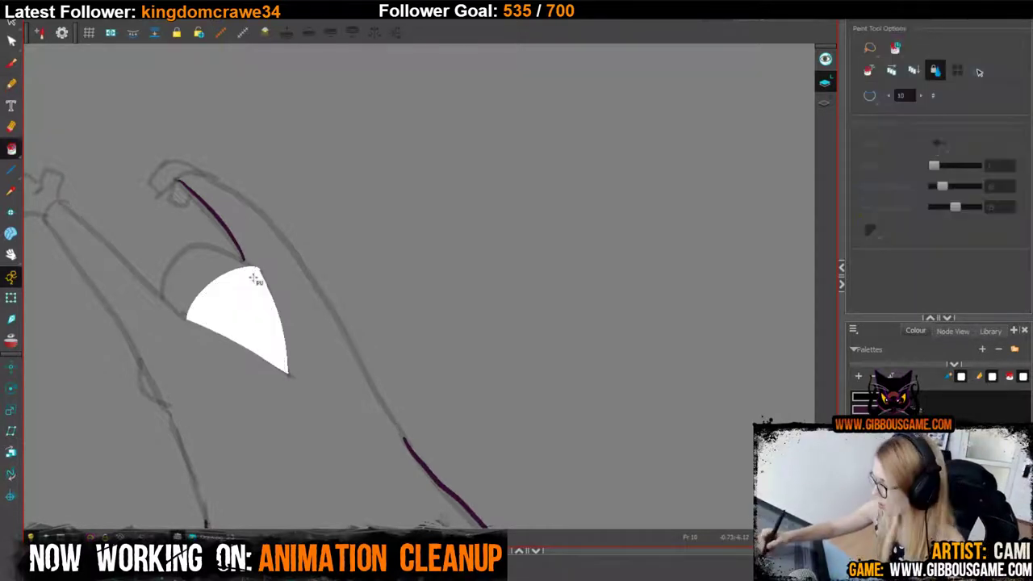
# Trace both edges and the wrist of the left raised arm in dark purple, continuing down the side of the body.
pyautogui.click(11, 85)
pyautogui.press('d')
pyautogui.click(236, 242)
pyautogui.moveTo(235, 243)
pyautogui.mouseDown()
pyautogui.moveTo(251, 279)
pyautogui.moveTo(305, 326)
pyautogui.mouseUp()
pyautogui.moveTo(165, 236); pyautogui.dragTo(290, 349)
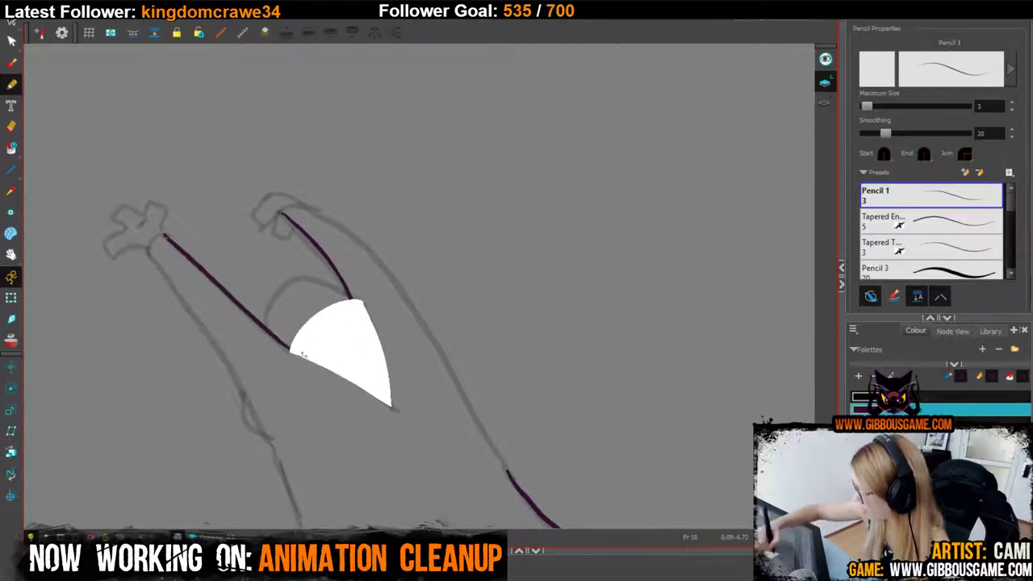
pyautogui.moveTo(164, 235); pyautogui.dragTo(151, 256)
pyautogui.moveTo(260, 139); pyautogui.dragTo(296, 53)
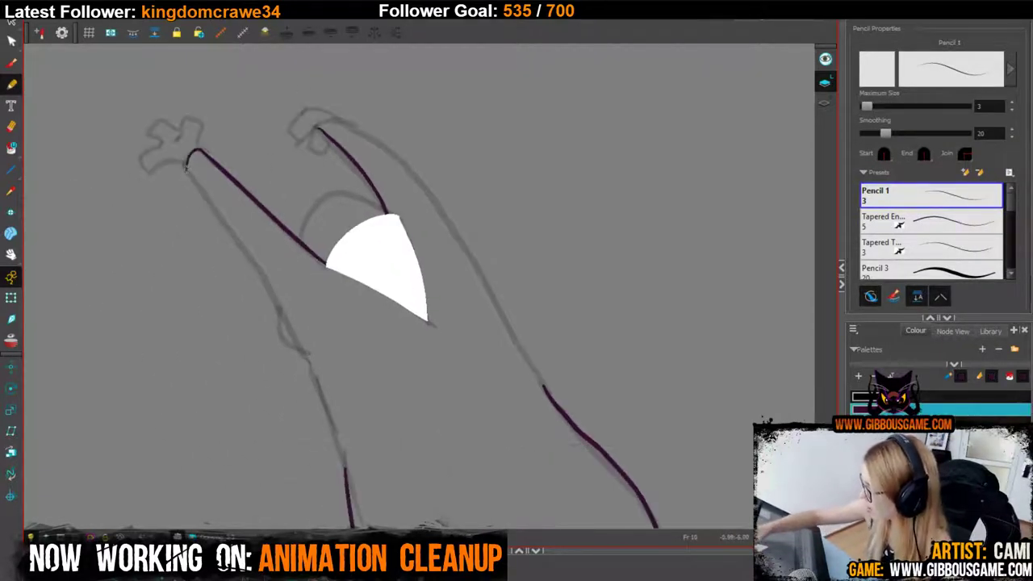
pyautogui.moveTo(185, 166)
pyautogui.mouseDown()
pyautogui.moveTo(281, 309)
pyautogui.moveTo(331, 414)
pyautogui.moveTo(347, 479)
pyautogui.mouseUp()
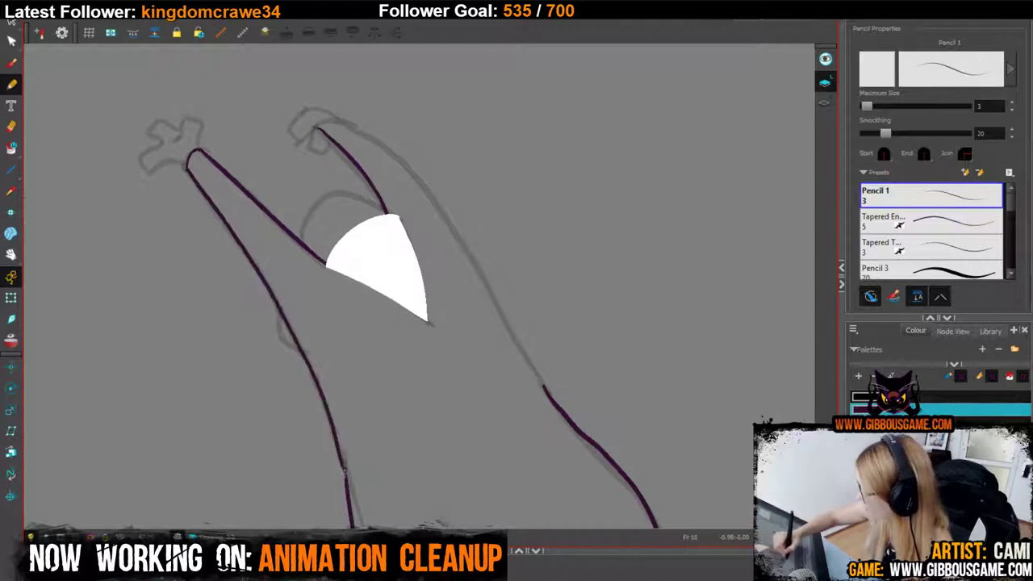
# Trace the curved wrist of the right raised arm in dark purple.
pyautogui.moveTo(409, 380); pyautogui.dragTo(358, 522)
pyautogui.moveTo(304, 162); pyautogui.dragTo(311, 49)
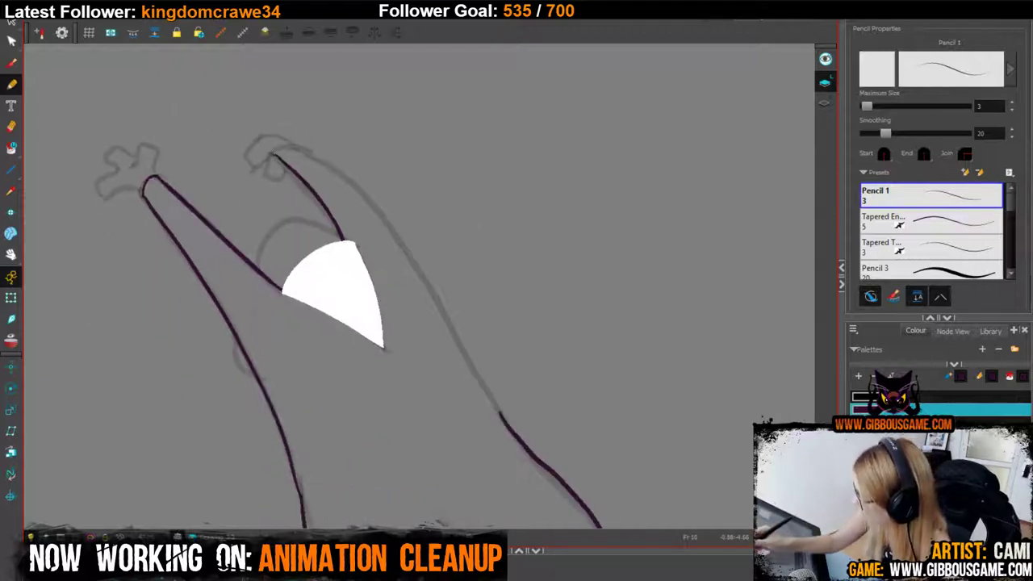
pyautogui.moveTo(280, 148); pyautogui.dragTo(308, 152)
pyautogui.moveTo(323, 98); pyautogui.dragTo(252, 42)
pyautogui.moveTo(231, 94); pyautogui.dragTo(300, 149)
pyautogui.hotkey('ctrl', 'z')
pyautogui.moveTo(233, 93)
pyautogui.mouseDown()
pyautogui.moveTo(322, 171)
pyautogui.moveTo(431, 360)
pyautogui.mouseUp()
pyautogui.moveTo(486, 380); pyautogui.dragTo(649, 469)
pyautogui.moveTo(348, 300); pyautogui.dragTo(372, 261)
pyautogui.hotkey('ctrl', 'z')
# Trace the rounded outline of the head between the two raised arms in dark purple.
pyautogui.scroll(5, 366, 267)
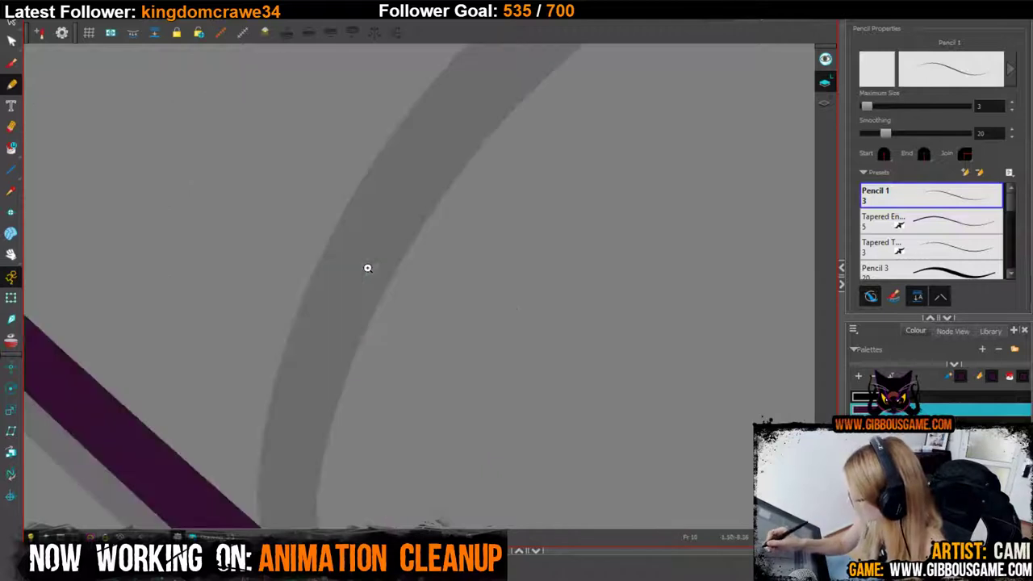
pyautogui.scroll(-5, 514, 253)
pyautogui.moveTo(539, 342); pyautogui.dragTo(464, 455)
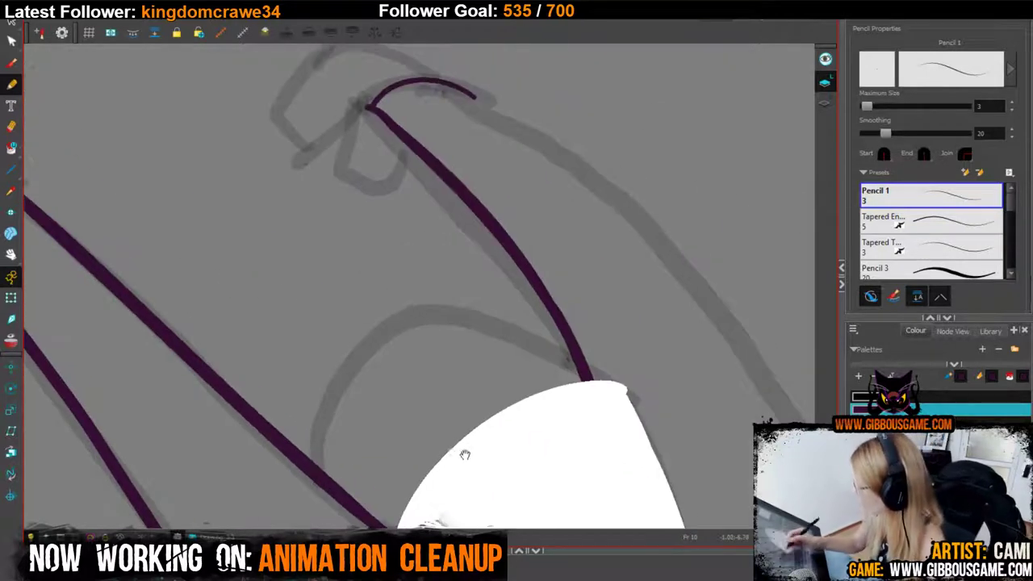
pyautogui.moveTo(312, 470)
pyautogui.mouseDown()
pyautogui.moveTo(324, 412)
pyautogui.moveTo(380, 338)
pyautogui.moveTo(434, 315)
pyautogui.moveTo(565, 355)
pyautogui.mouseUp()
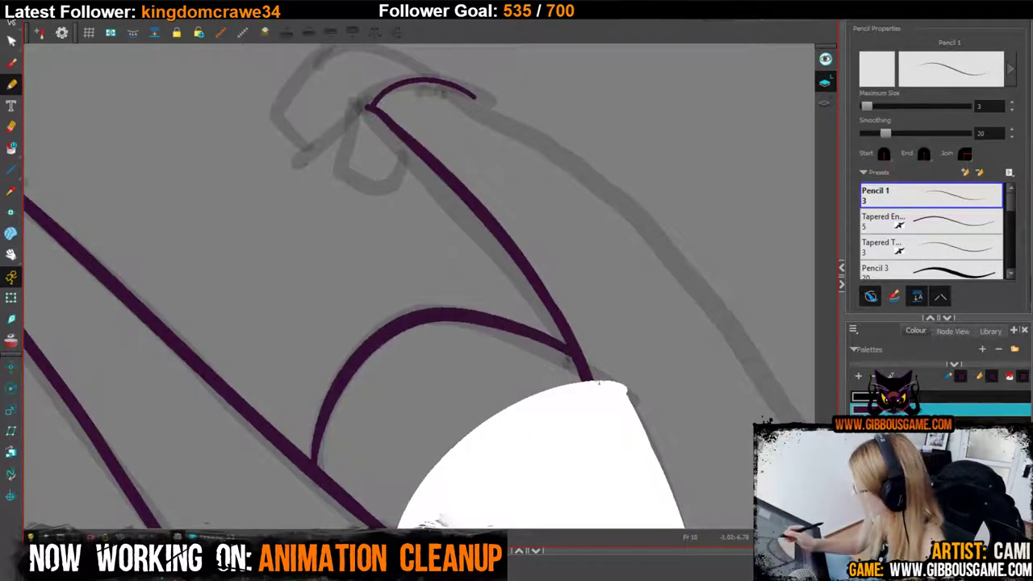
# Trace the small bump protruding from the left side of the body in dark purple.
pyautogui.scroll(-1, 578, 436)
pyautogui.scroll(-1, 578, 435)
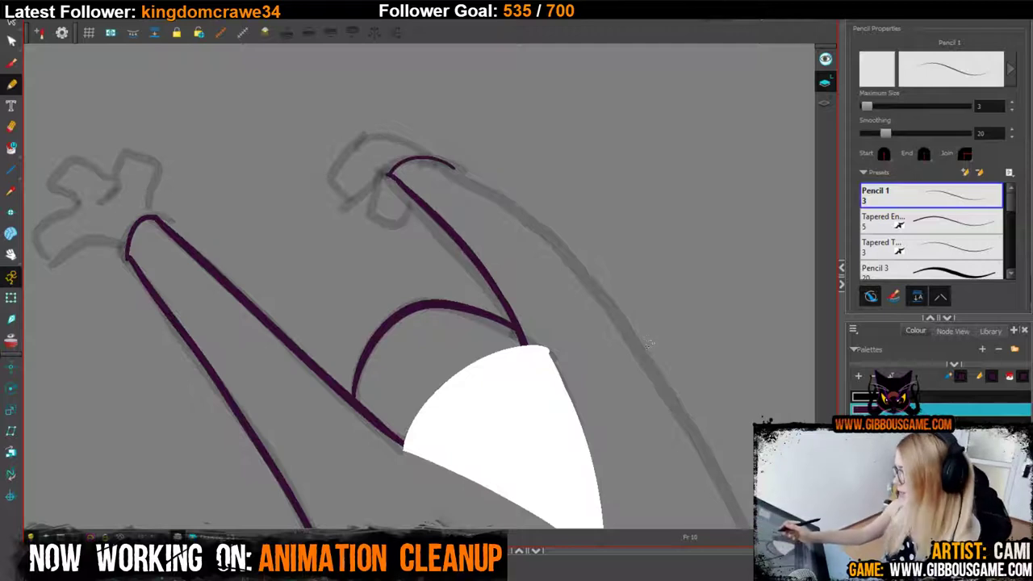
pyautogui.press('1')
pyautogui.press('1')
pyautogui.moveTo(545, 372); pyautogui.dragTo(457, 133)
pyautogui.moveTo(265, 205)
pyautogui.mouseDown()
pyautogui.moveTo(267, 240)
pyautogui.moveTo(289, 253)
pyautogui.mouseUp()
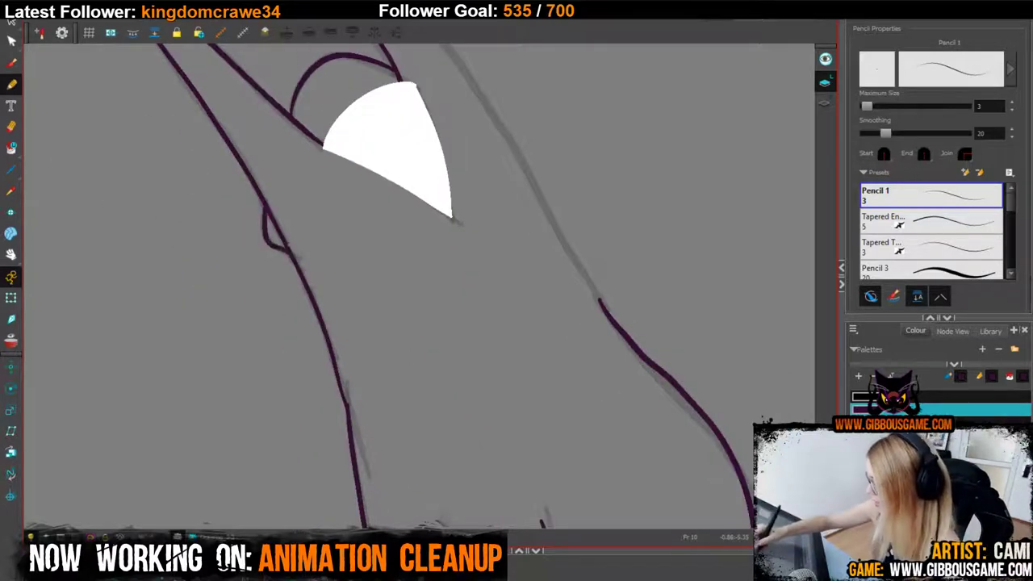
# Trace the outer edge of the right raised arm from the wrist down to the existing hip contour.
pyautogui.moveTo(418, 212); pyautogui.dragTo(307, 289)
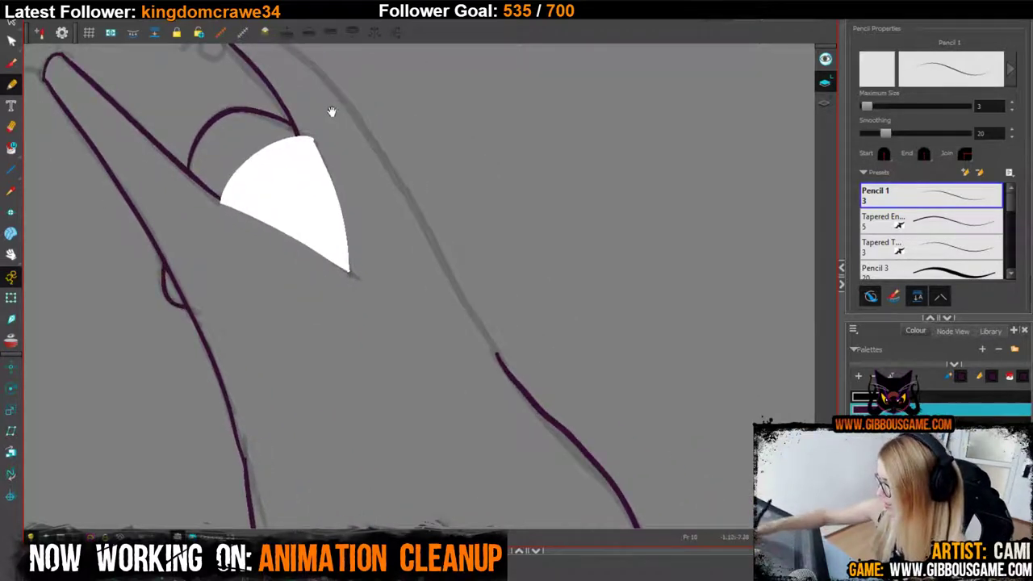
pyautogui.moveTo(331, 111); pyautogui.dragTo(322, 218)
pyautogui.moveTo(245, 131); pyautogui.dragTo(318, 191)
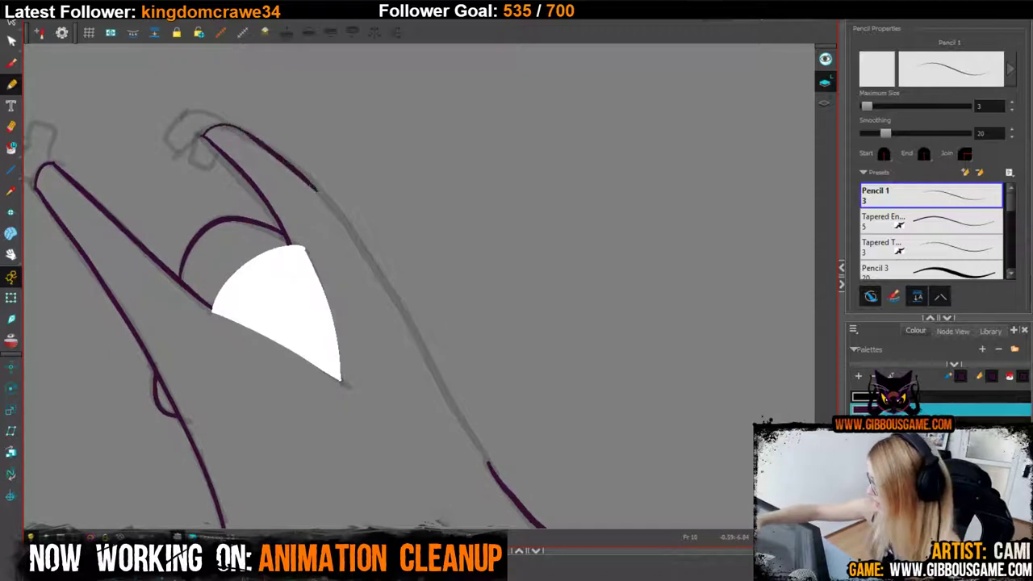
pyautogui.hotkey('ctrl', 'z')
pyautogui.moveTo(242, 129)
pyautogui.mouseDown()
pyautogui.moveTo(352, 227)
pyautogui.moveTo(485, 458)
pyautogui.mouseUp()
# Trace both raised front paws with their toes in white pencil and fill them with white.
pyautogui.moveTo(458, 294); pyautogui.dragTo(619, 480)
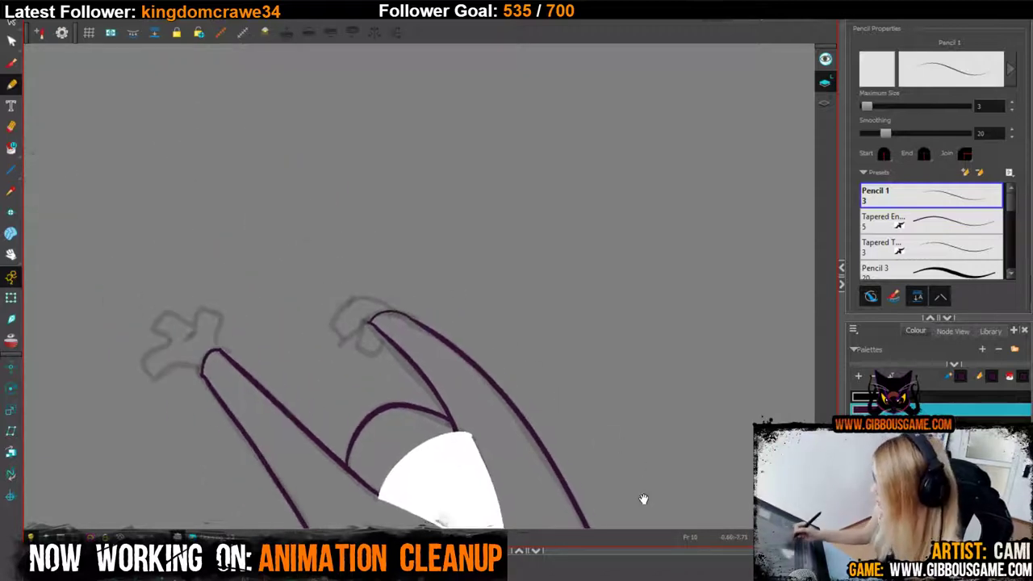
pyautogui.moveTo(218, 345)
pyautogui.mouseDown()
pyautogui.moveTo(201, 315)
pyautogui.moveTo(198, 326)
pyautogui.moveTo(182, 316)
pyautogui.moveTo(156, 325)
pyautogui.moveTo(171, 342)
pyautogui.moveTo(151, 374)
pyautogui.moveTo(202, 370)
pyautogui.mouseUp()
pyautogui.moveTo(387, 336)
pyautogui.mouseDown()
pyautogui.moveTo(375, 355)
pyautogui.moveTo(348, 331)
pyautogui.moveTo(379, 299)
pyautogui.moveTo(390, 312)
pyautogui.mouseUp()
pyautogui.hotkey('alt', 'i')
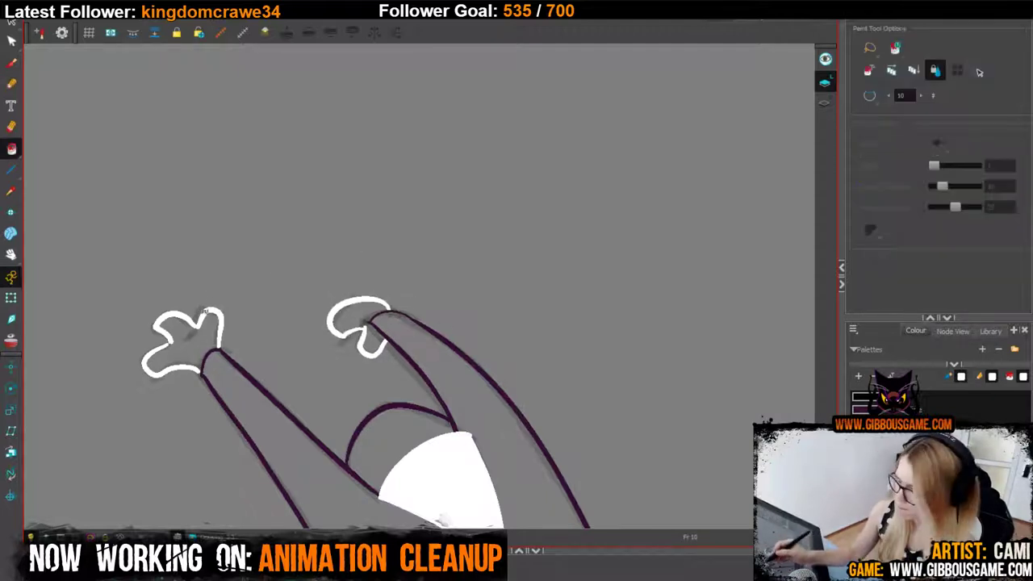
pyautogui.click(184, 340)
pyautogui.click(373, 345)
pyautogui.press('1')
pyautogui.click(371, 307)
# Fill the body, arms, hind legs, head and the small side bump with black.
pyautogui.press('1')
pyautogui.press('1')
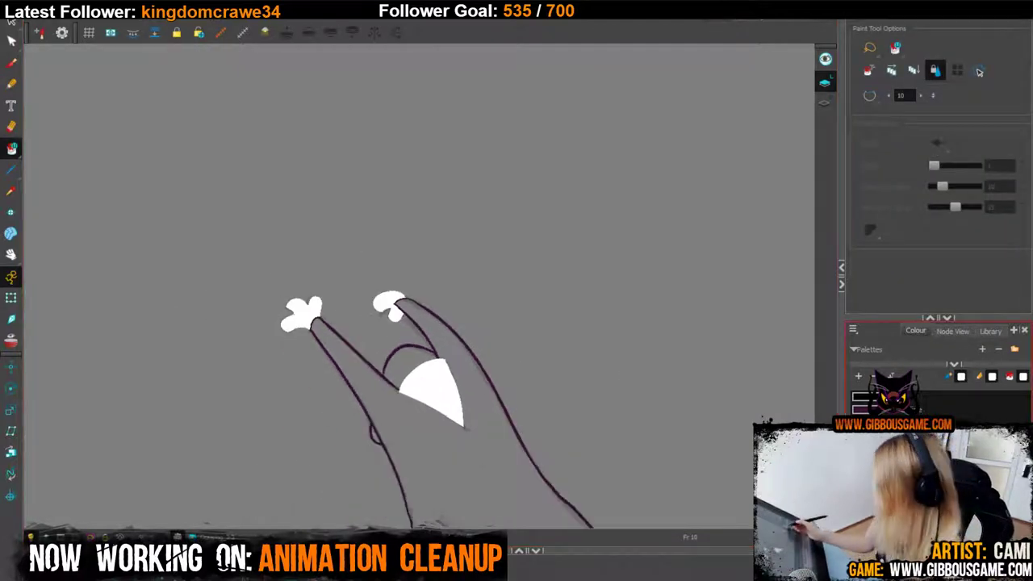
pyautogui.click(978, 397)
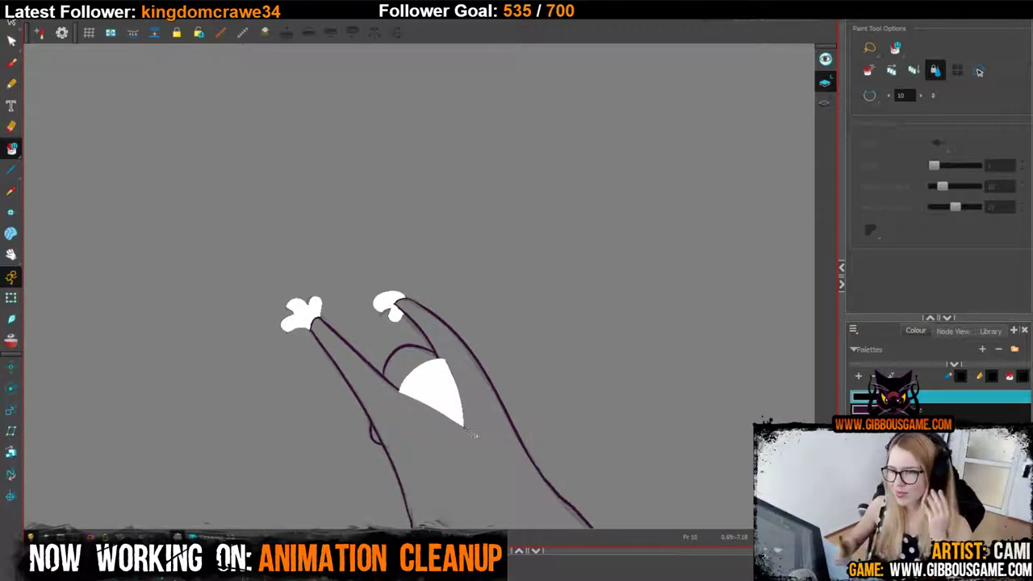
pyautogui.click(452, 440)
pyautogui.click(409, 363)
pyautogui.press('1')
pyautogui.press('1')
pyautogui.moveTo(482, 427); pyautogui.dragTo(432, 342)
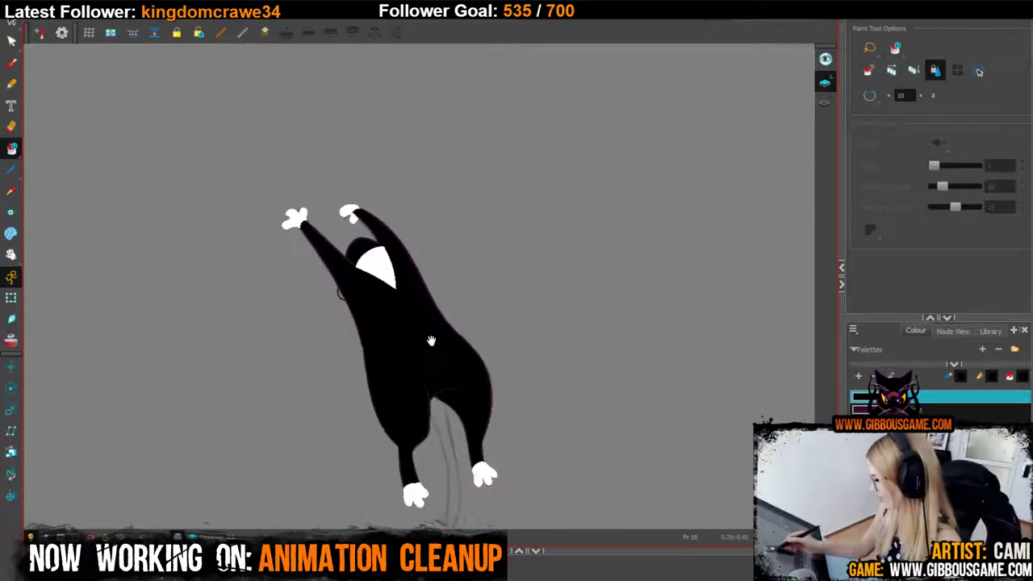
pyautogui.click(346, 293)
# Trace the tail hanging between the hind legs in dark purple with the Pencil, from the body down around the tip.
pyautogui.moveTo(561, 425)
pyautogui.mouseDown()
pyautogui.moveTo(541, 323)
pyautogui.moveTo(495, 205)
pyautogui.mouseUp()
pyautogui.click(978, 410)
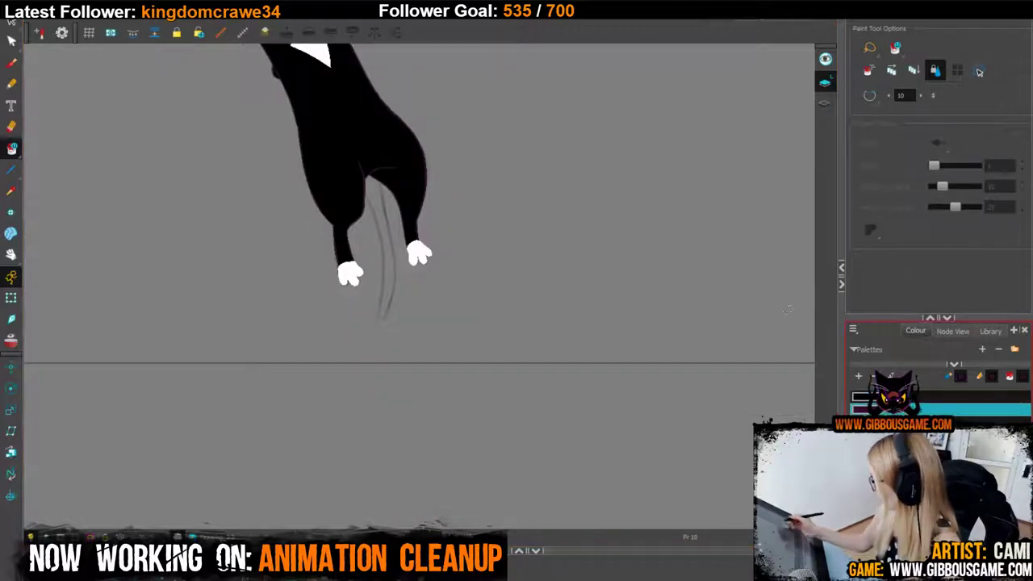
pyautogui.press('2')
pyautogui.press('2')
pyautogui.click(11, 84)
pyautogui.moveTo(347, 202); pyautogui.dragTo(390, 319)
pyautogui.hotkey('ctrl', 'z')
pyautogui.moveTo(353, 197)
pyautogui.mouseDown()
pyautogui.moveTo(390, 347)
pyautogui.moveTo(383, 426)
pyautogui.moveTo(395, 446)
pyautogui.moveTo(410, 373)
pyautogui.moveTo(408, 276)
pyautogui.moveTo(384, 182)
pyautogui.mouseUp()
# Reshape the contour of the tail's outer edge so it follows the rough sketch more closely.
pyautogui.click(11, 62)
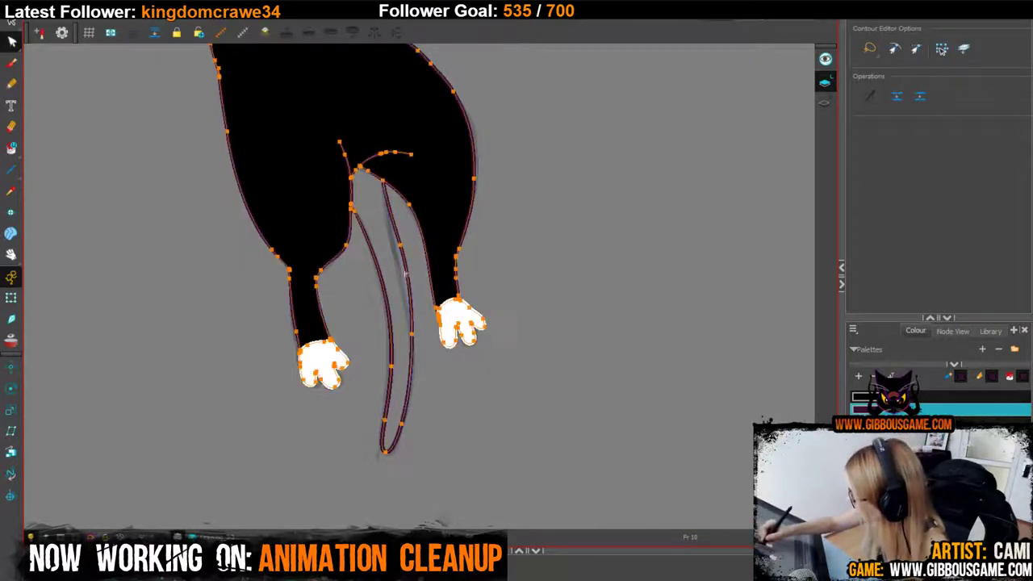
pyautogui.click(476, 380)
pyautogui.moveTo(405, 275); pyautogui.dragTo(402, 284)
pyautogui.click(401, 278)
pyautogui.click(476, 379)
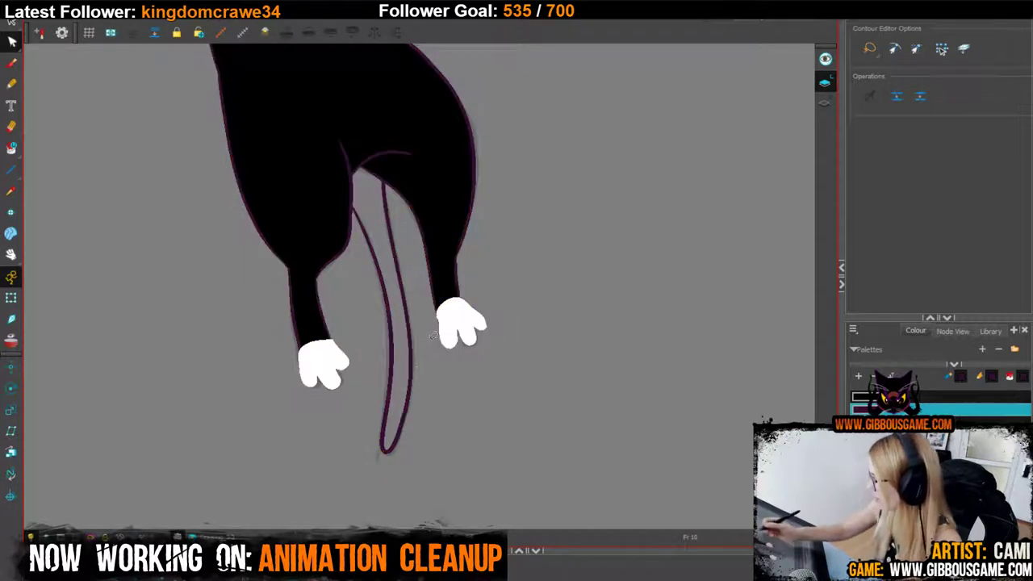
# Fill the tail outline with black.
pyautogui.click(9, 87)
pyautogui.click(11, 149)
pyautogui.click(443, 209)
pyautogui.click(395, 256)
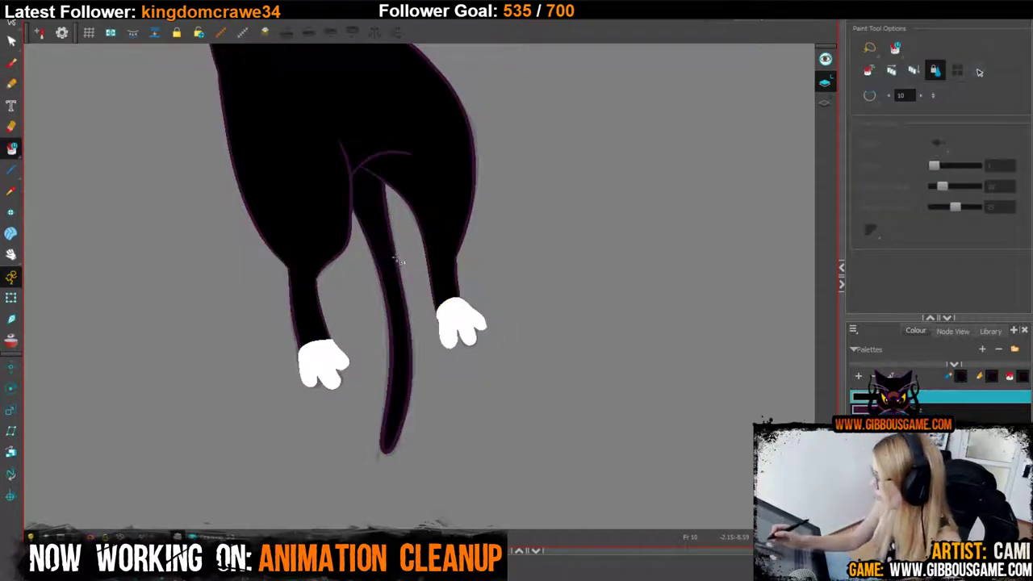
# Step through the cleaned cat poses frame by frame, ending on the rough drawing at frame 13.
pyautogui.press('1')
pyautogui.press('1')
pyautogui.press('1')
pyautogui.moveTo(542, 246); pyautogui.dragTo(544, 345)
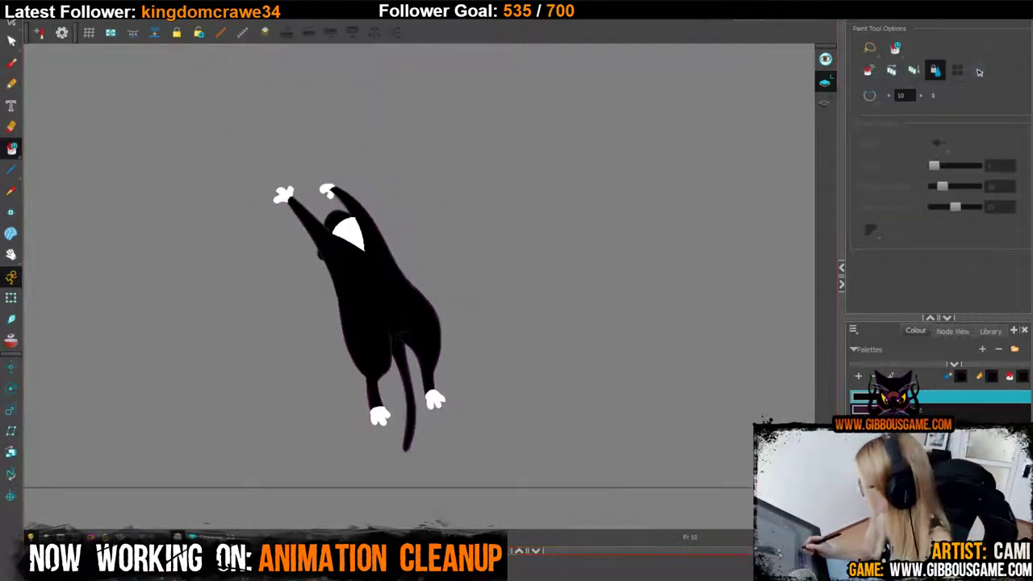
pyautogui.press('.')
pyautogui.press('.')
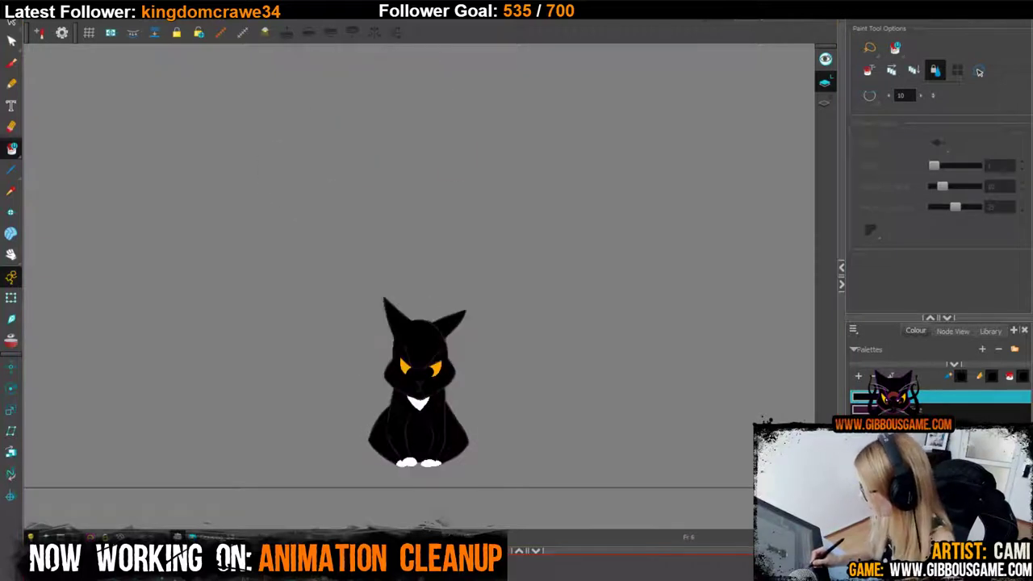
pyautogui.press('.')
pyautogui.press('.')
pyautogui.press('.')
pyautogui.press('.')
pyautogui.press('.')
pyautogui.press('.')
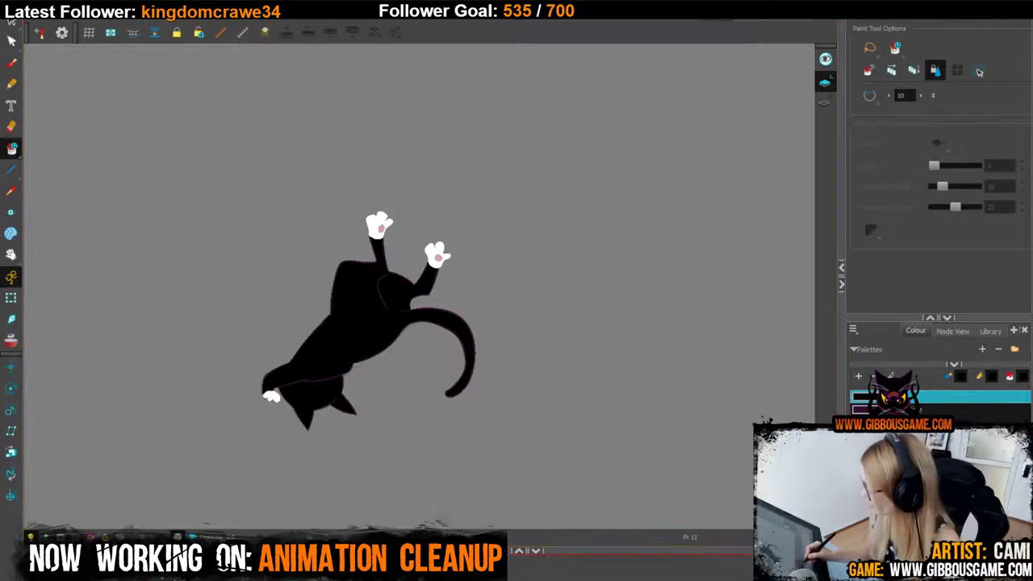
pyautogui.press('.')
pyautogui.press('F5')
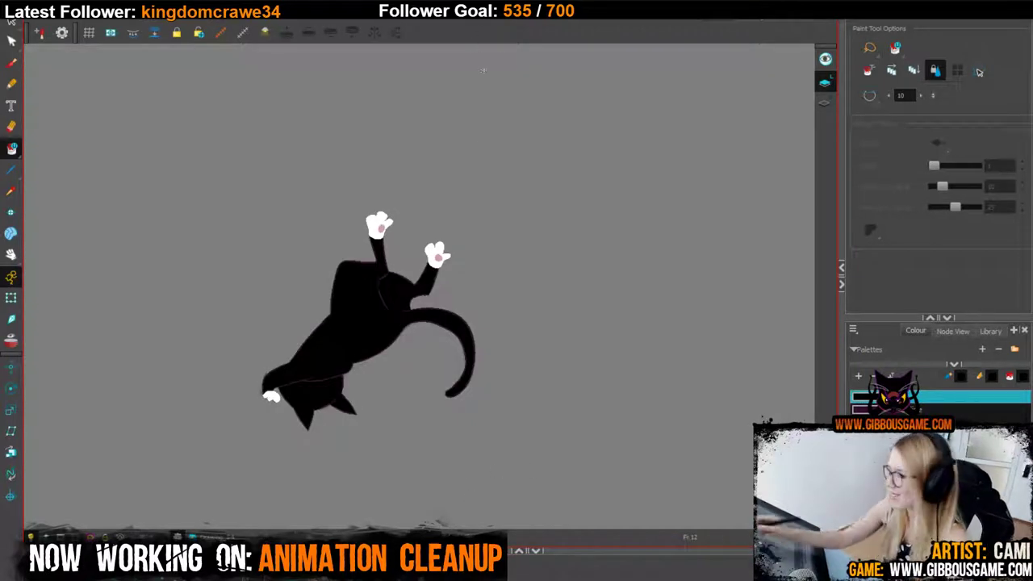
pyautogui.hotkey('alt', 'x')
pyautogui.press('2')
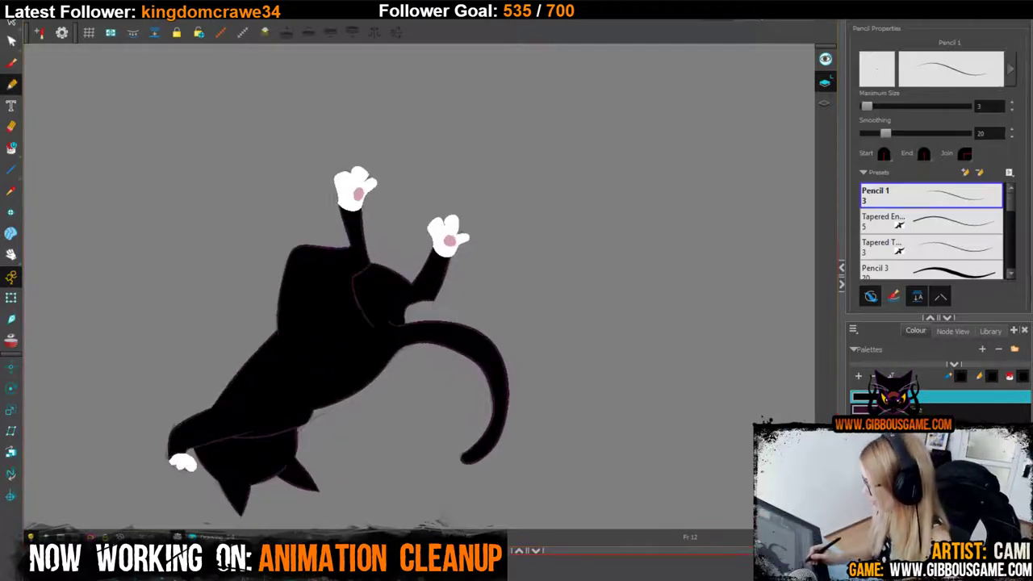
pyautogui.press('.')
# Trace the outer edge of the front arm in dark purple, from the body through the elbow to the wrist.
pyautogui.moveTo(420, 403); pyautogui.dragTo(482, 230)
pyautogui.press('2')
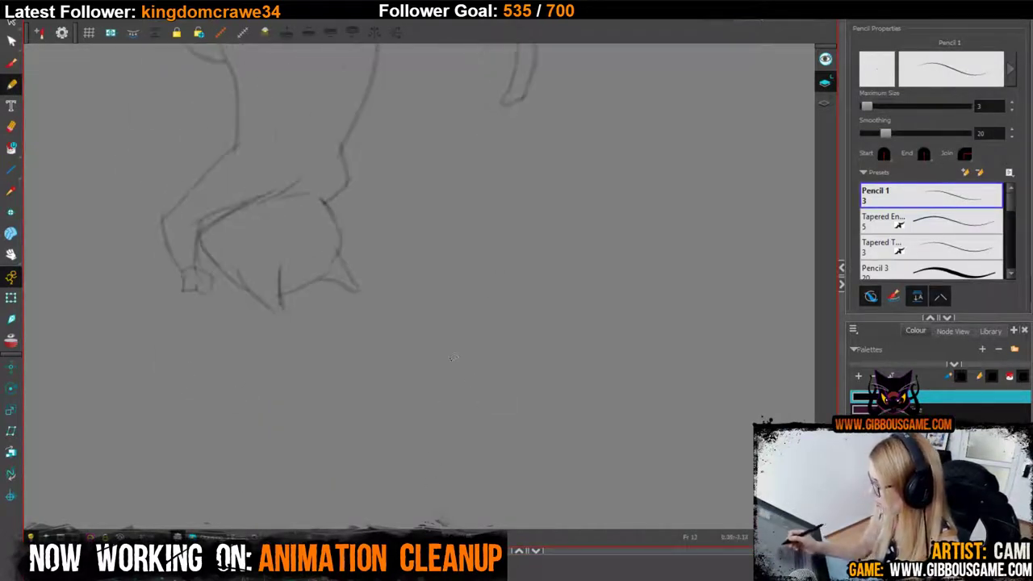
pyautogui.press('2')
pyautogui.moveTo(433, 330); pyautogui.dragTo(552, 472)
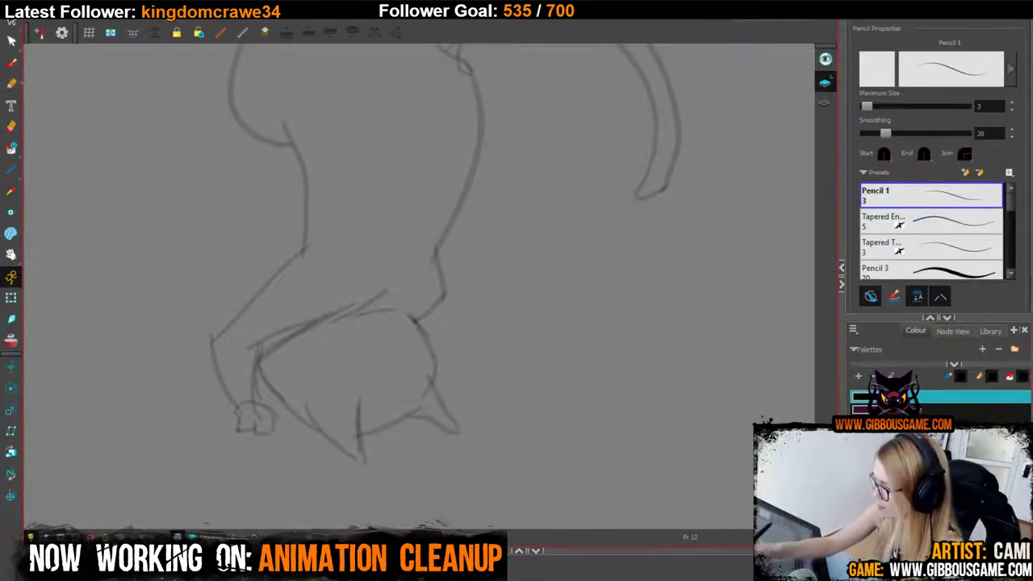
pyautogui.press('2')
pyautogui.press('2')
pyautogui.press('1')
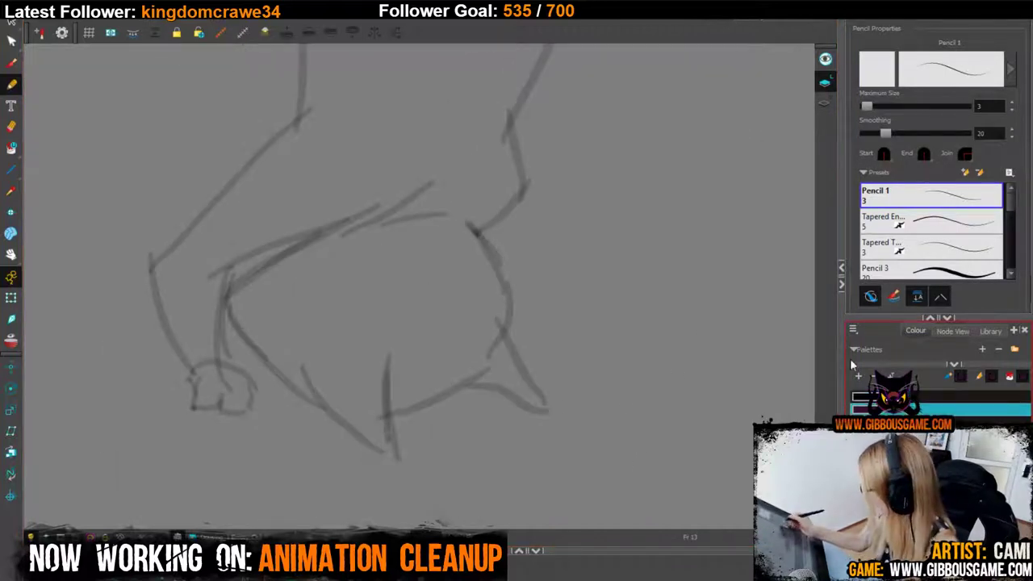
pyautogui.moveTo(480, 379); pyautogui.dragTo(576, 457)
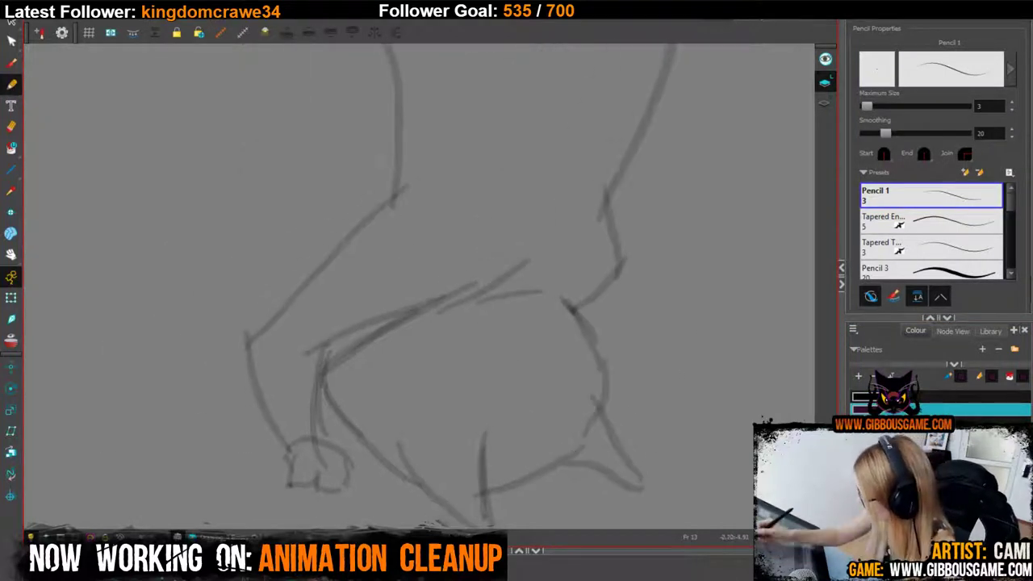
pyautogui.moveTo(399, 189)
pyautogui.mouseDown()
pyautogui.moveTo(254, 345)
pyautogui.moveTo(284, 443)
pyautogui.mouseUp()
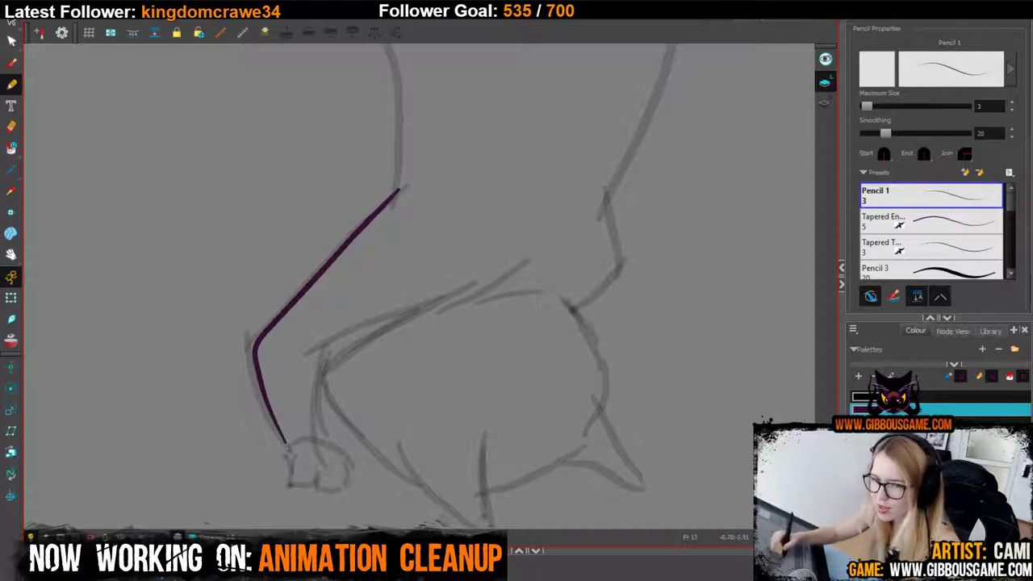
pyautogui.hotkey('ctrl', 'z')
pyautogui.moveTo(248, 344)
pyautogui.mouseDown()
pyautogui.moveTo(253, 381)
pyautogui.moveTo(284, 442)
pyautogui.moveTo(285, 300)
pyautogui.moveTo(311, 274)
pyautogui.mouseUp()
pyautogui.hotkey('ctrl', 'z')
pyautogui.hotkey('ctrl', 'z')
pyautogui.moveTo(399, 188)
pyautogui.mouseDown()
pyautogui.moveTo(255, 339)
pyautogui.moveTo(264, 407)
pyautogui.moveTo(285, 442)
pyautogui.mouseUp()
pyautogui.hotkey('ctrl', 'z')
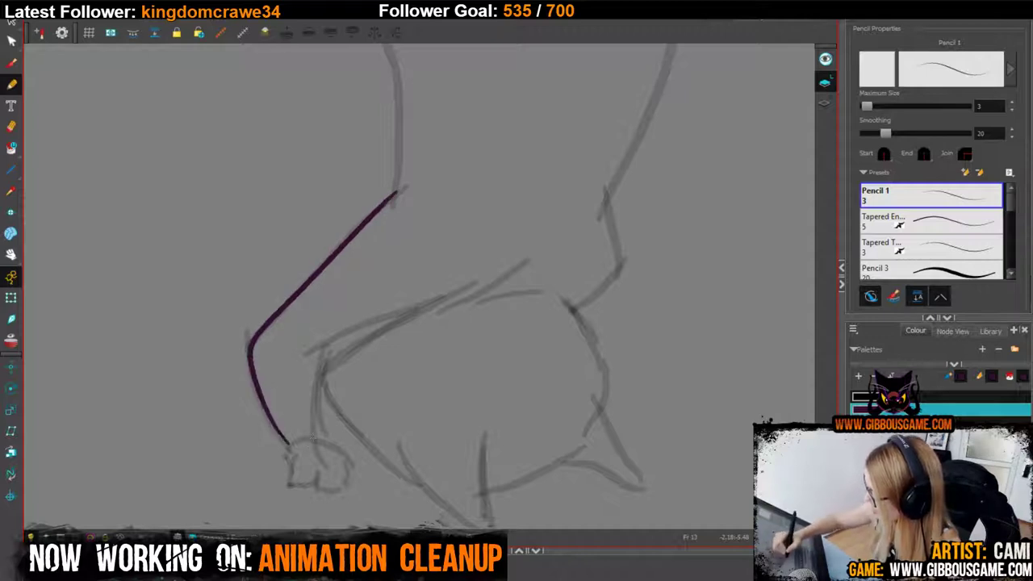
# Trace the inner edge of the front arm from the wrist up and along the top of the head.
pyautogui.moveTo(397, 428); pyautogui.dragTo(366, 432)
pyautogui.moveTo(284, 440)
pyautogui.mouseDown()
pyautogui.moveTo(290, 374)
pyautogui.moveTo(306, 345)
pyautogui.moveTo(422, 287)
pyautogui.mouseUp()
pyautogui.moveTo(587, 336); pyautogui.dragTo(504, 304)
pyautogui.hotkey('ctrl', 'z')
pyautogui.moveTo(218, 316); pyautogui.dragTo(335, 264)
pyautogui.moveTo(435, 256); pyautogui.dragTo(394, 229)
pyautogui.hotkey('ctrl', 'z')
pyautogui.moveTo(173, 292); pyautogui.dragTo(291, 240)
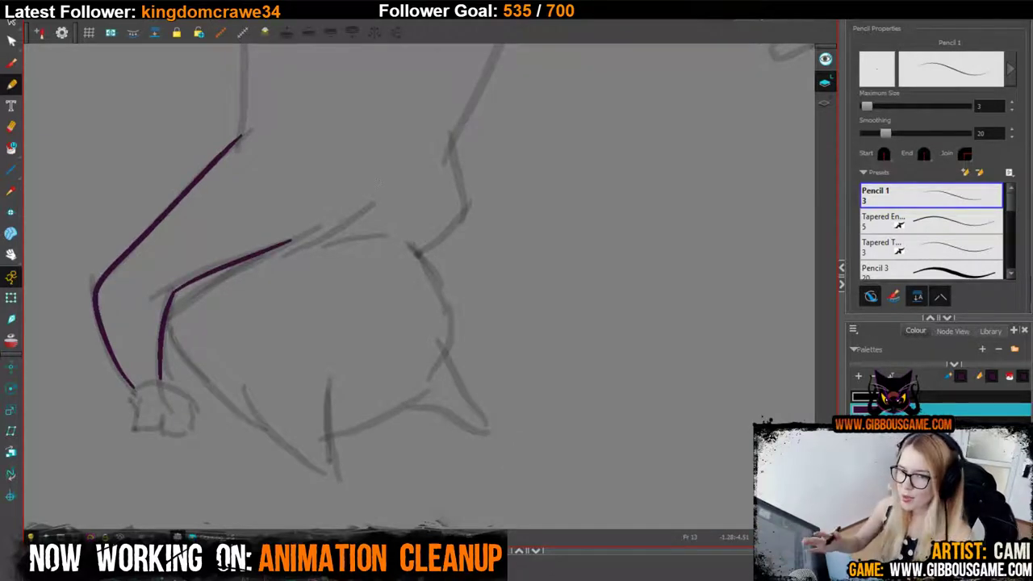
# Trace both pointed ears, the crown between them and the outer side of the head in dark purple.
pyautogui.moveTo(245, 393)
pyautogui.mouseDown()
pyautogui.moveTo(330, 478)
pyautogui.moveTo(334, 368)
pyautogui.mouseUp()
pyautogui.moveTo(327, 440); pyautogui.dragTo(417, 395)
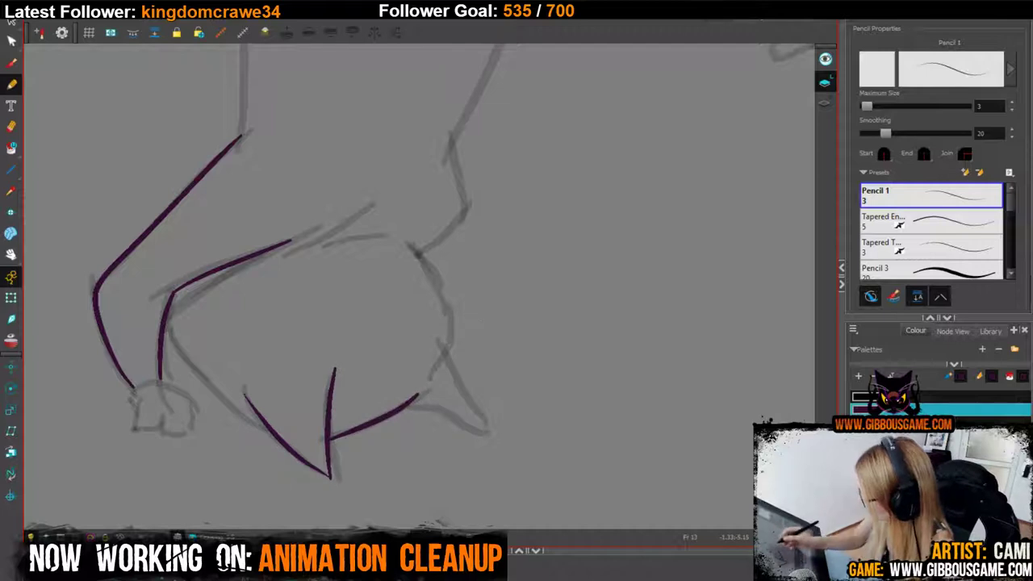
pyautogui.hotkey('ctrl', 'z')
pyautogui.moveTo(329, 438); pyautogui.dragTo(417, 395)
pyautogui.hotkey('ctrl', 'z')
pyautogui.moveTo(331, 439)
pyautogui.mouseDown()
pyautogui.moveTo(418, 392)
pyautogui.moveTo(481, 431)
pyautogui.mouseUp()
pyautogui.hotkey('ctrl', 'z')
pyautogui.moveTo(411, 397)
pyautogui.mouseDown()
pyautogui.moveTo(480, 430)
pyautogui.moveTo(410, 249)
pyautogui.mouseUp()
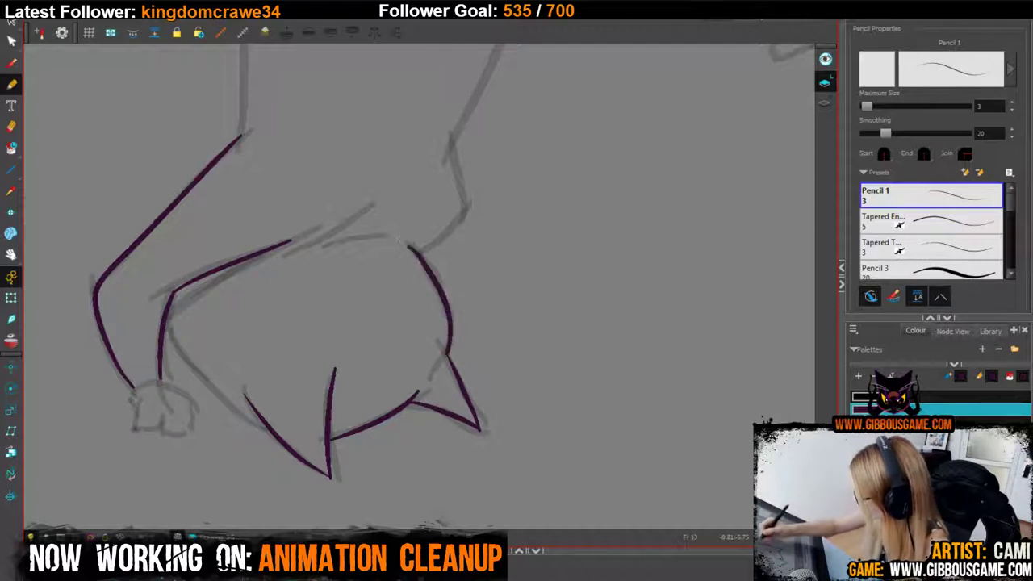
# Trace the two short lines where the front arm meets the top of the head.
pyautogui.moveTo(489, 287); pyautogui.dragTo(509, 408)
pyautogui.moveTo(300, 377); pyautogui.dragTo(394, 328)
pyautogui.hotkey('ctrl', 'z')
pyautogui.hotkey('ctrl', 'z')
pyautogui.moveTo(341, 368); pyautogui.dragTo(407, 357)
# Trace the bent shoulder beside the head and the long body contour from there up to the tail base.
pyautogui.moveTo(492, 334); pyautogui.dragTo(479, 417)
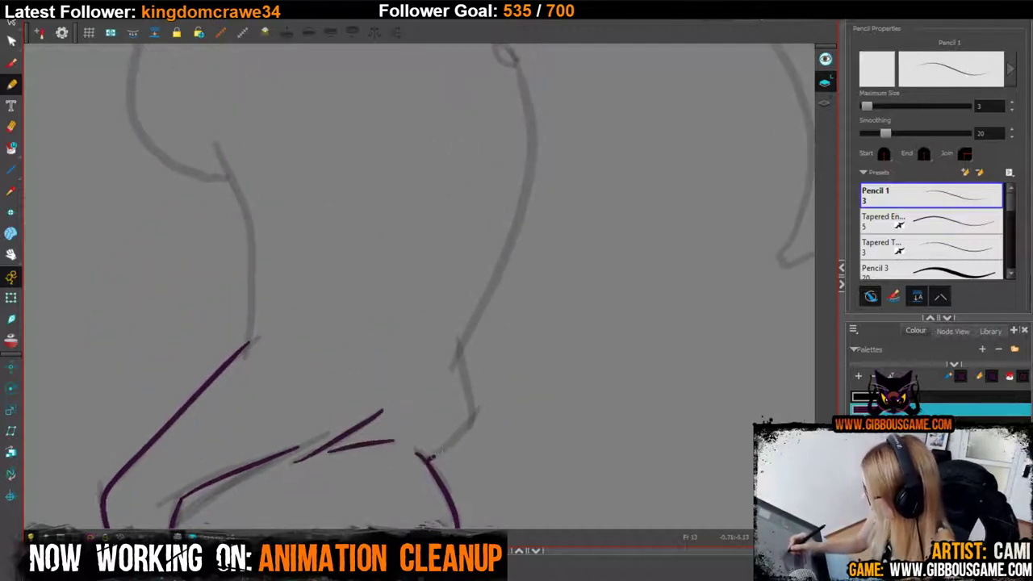
pyautogui.moveTo(429, 460)
pyautogui.mouseDown()
pyautogui.moveTo(474, 410)
pyautogui.moveTo(461, 346)
pyautogui.mouseUp()
pyautogui.moveTo(546, 250); pyautogui.dragTo(485, 259)
pyautogui.hotkey('ctrl', 'z')
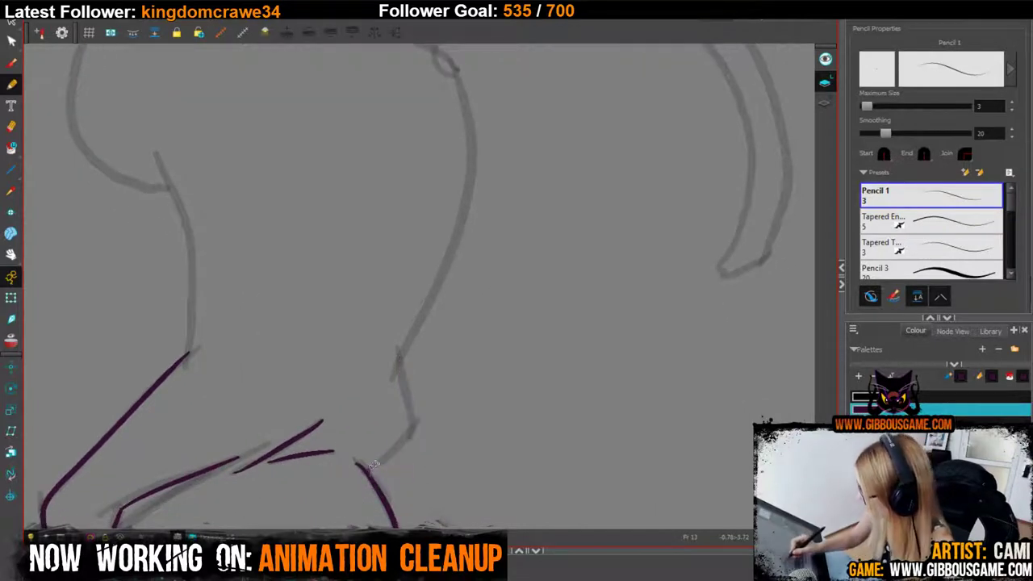
pyautogui.moveTo(369, 471)
pyautogui.mouseDown()
pyautogui.moveTo(408, 437)
pyautogui.moveTo(398, 355)
pyautogui.mouseUp()
pyautogui.moveTo(461, 323); pyautogui.dragTo(433, 396)
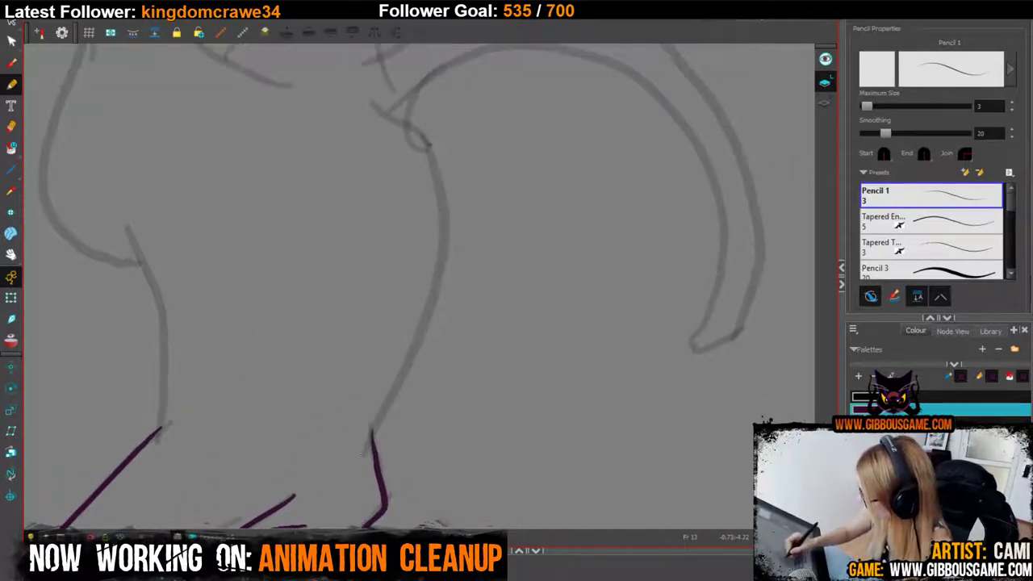
pyautogui.moveTo(379, 446)
pyautogui.mouseDown()
pyautogui.moveTo(434, 287)
pyautogui.moveTo(439, 171)
pyautogui.moveTo(420, 132)
pyautogui.moveTo(376, 100)
pyautogui.mouseUp()
pyautogui.moveTo(472, 89); pyautogui.dragTo(512, 385)
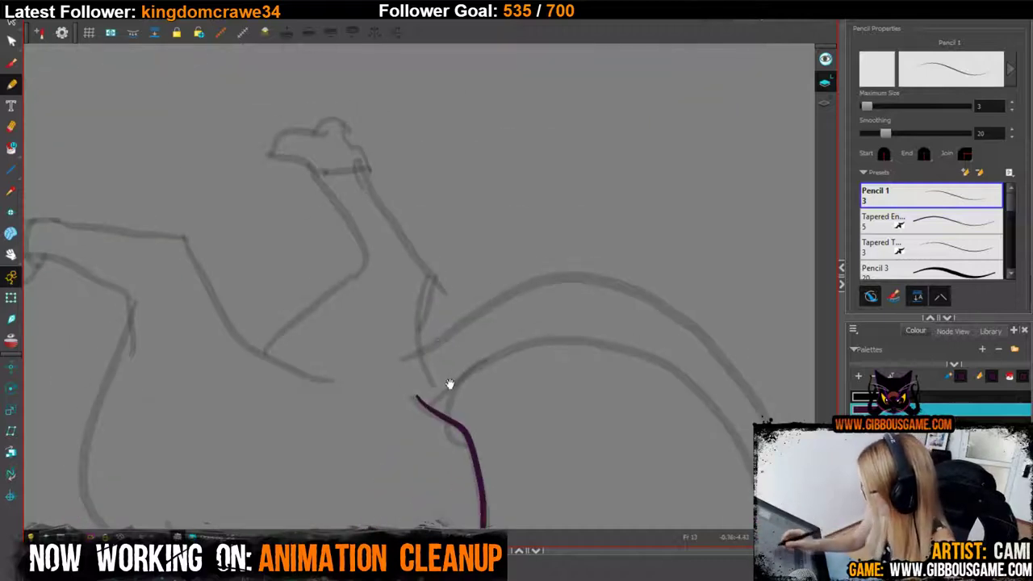
# Trace the bent left hind leg from the hip over the knee, around the ankle and back along its underside.
pyautogui.moveTo(450, 385); pyautogui.dragTo(571, 463)
pyautogui.moveTo(452, 458); pyautogui.dragTo(364, 415)
pyautogui.hotkey('ctrl', 'z')
pyautogui.moveTo(304, 313)
pyautogui.mouseDown()
pyautogui.moveTo(360, 411)
pyautogui.moveTo(448, 458)
pyautogui.mouseUp()
pyautogui.moveTo(450, 389); pyautogui.dragTo(543, 356)
pyautogui.moveTo(400, 285)
pyautogui.mouseDown()
pyautogui.moveTo(240, 272)
pyautogui.moveTo(237, 288)
pyautogui.moveTo(259, 307)
pyautogui.mouseUp()
pyautogui.moveTo(324, 230); pyautogui.dragTo(288, 167)
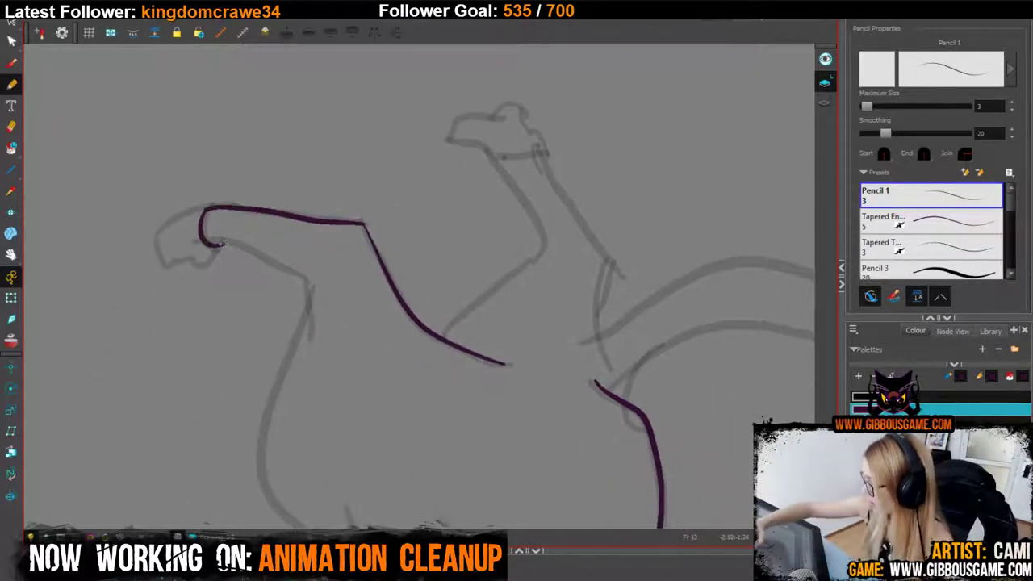
pyautogui.moveTo(224, 244); pyautogui.dragTo(303, 279)
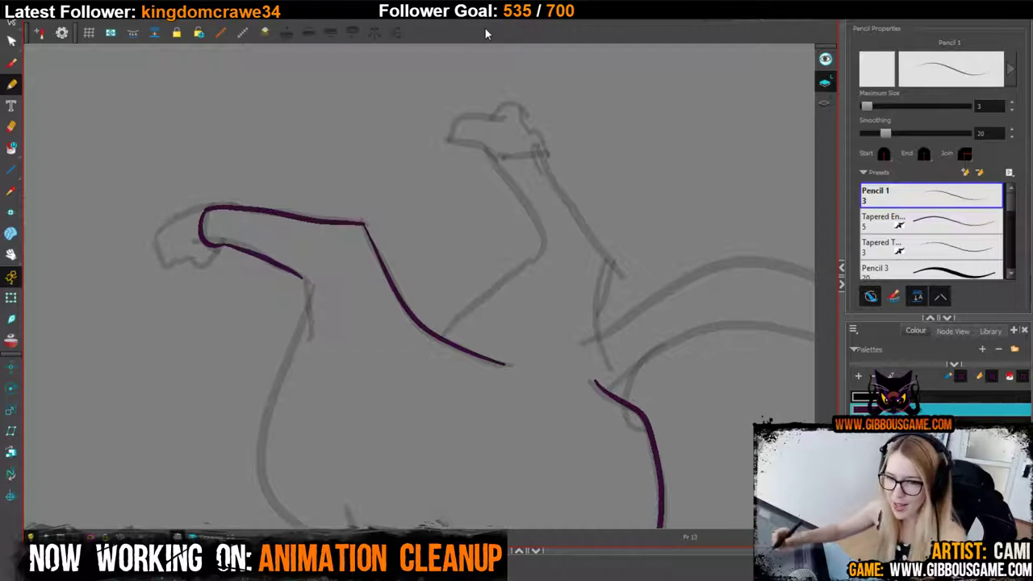
# Trace the left side of the body from the hind leg around the belly bulge down to the front arm.
pyautogui.moveTo(410, 339); pyautogui.dragTo(384, 167)
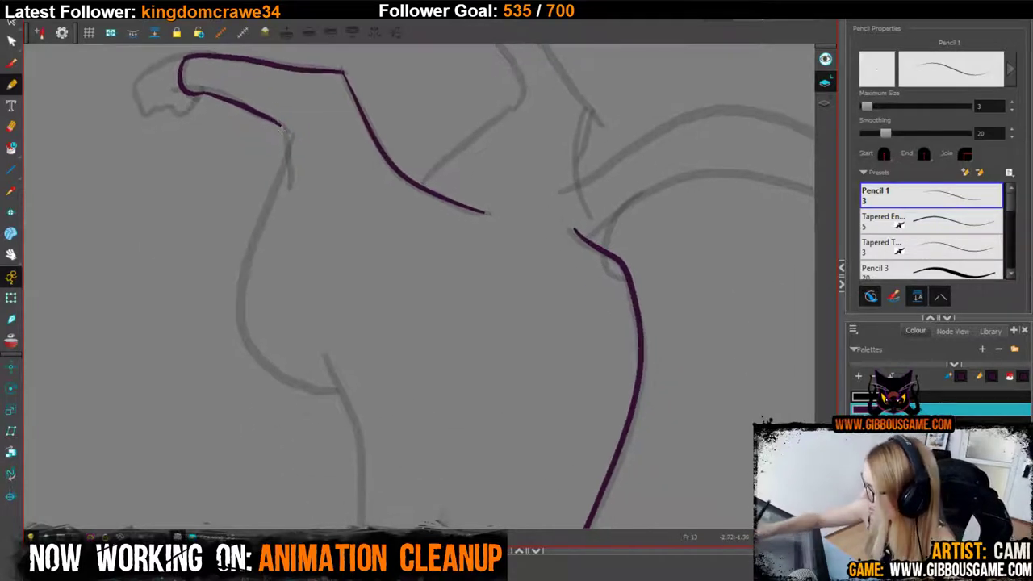
pyautogui.moveTo(283, 126)
pyautogui.mouseDown()
pyautogui.moveTo(288, 171)
pyautogui.moveTo(248, 263)
pyautogui.moveTo(249, 351)
pyautogui.moveTo(340, 394)
pyautogui.mouseUp()
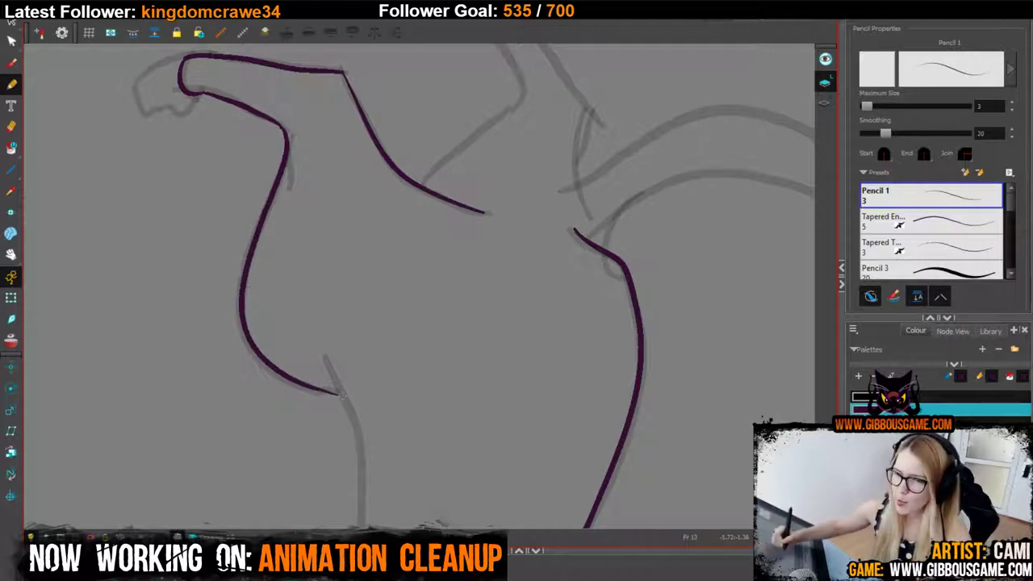
pyautogui.scroll(-5, 431, 92)
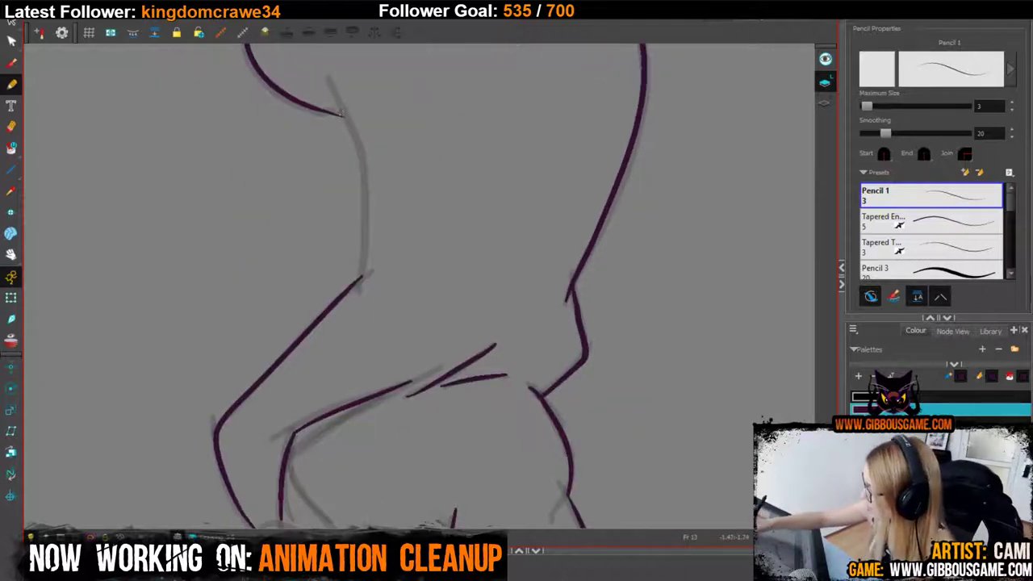
pyautogui.moveTo(341, 104)
pyautogui.mouseDown()
pyautogui.moveTo(364, 183)
pyautogui.moveTo(361, 280)
pyautogui.mouseUp()
# Trace the curved tail's inner edge, rounded tip and outer edge back to the body in dark purple.
pyautogui.moveTo(479, 338)
pyautogui.mouseDown()
pyautogui.moveTo(372, 431)
pyautogui.moveTo(473, 277)
pyautogui.moveTo(504, 413)
pyautogui.mouseUp()
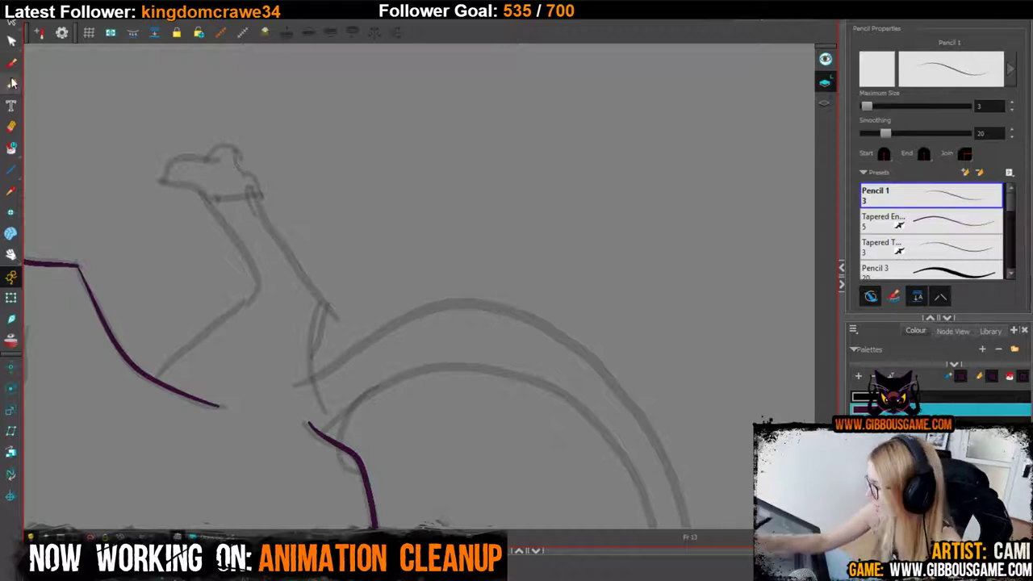
pyautogui.moveTo(627, 437); pyautogui.dragTo(455, 203)
pyautogui.moveTo(534, 419); pyautogui.dragTo(564, 477)
pyautogui.moveTo(485, 485)
pyautogui.mouseDown()
pyautogui.moveTo(507, 425)
pyautogui.moveTo(506, 307)
pyautogui.moveTo(415, 207)
pyautogui.moveTo(256, 193)
pyautogui.moveTo(180, 255)
pyautogui.mouseUp()
pyautogui.moveTo(484, 482); pyautogui.dragTo(510, 487)
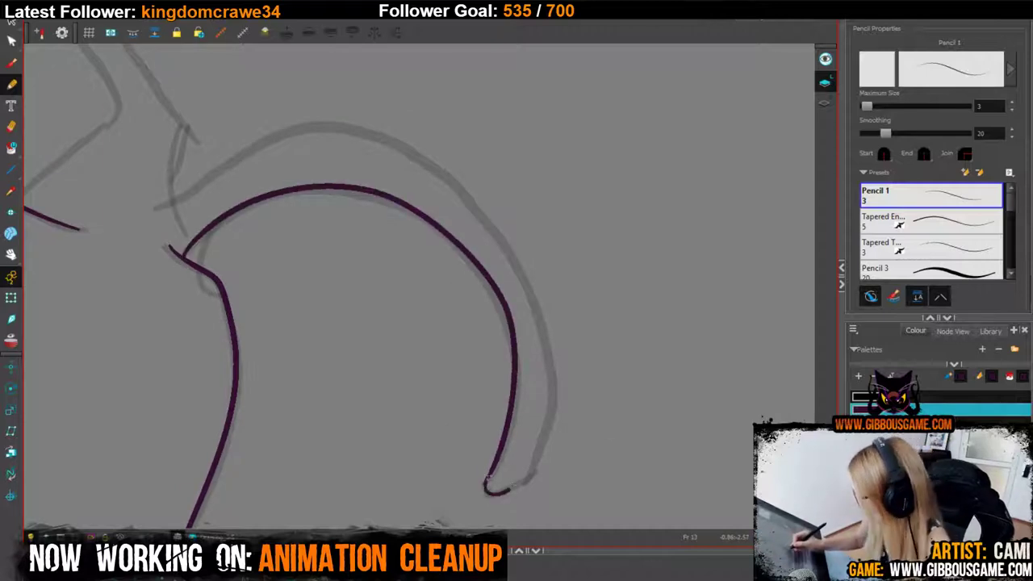
pyautogui.hotkey('ctrl', 'z')
pyautogui.moveTo(504, 437); pyautogui.dragTo(531, 388)
pyautogui.moveTo(511, 434)
pyautogui.mouseDown()
pyautogui.moveTo(555, 413)
pyautogui.moveTo(570, 294)
pyautogui.moveTo(554, 233)
pyautogui.moveTo(507, 152)
pyautogui.moveTo(438, 100)
pyautogui.moveTo(361, 75)
pyautogui.moveTo(271, 101)
pyautogui.moveTo(194, 154)
pyautogui.mouseUp()
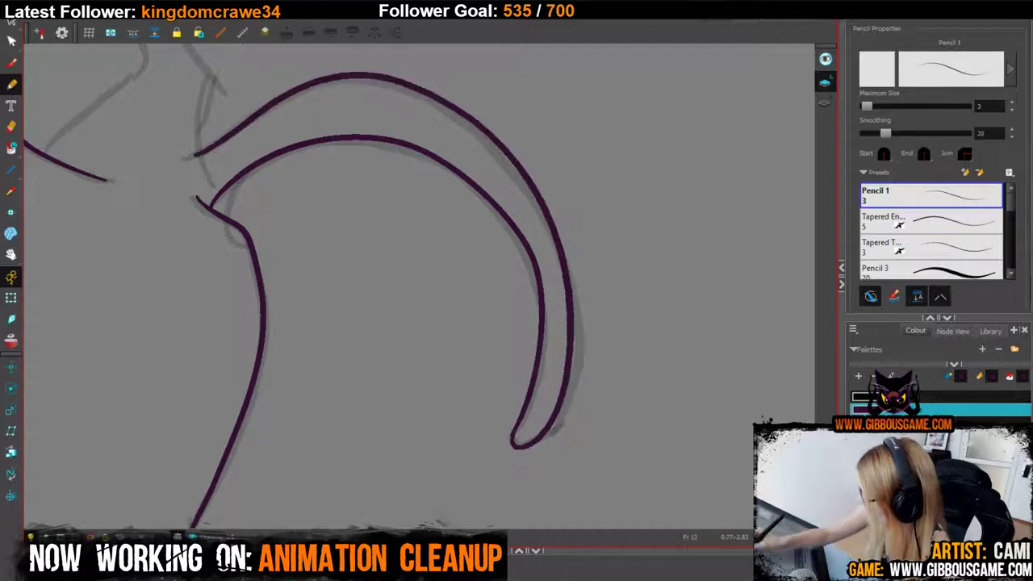
# Trace both edges of the raised right hind leg from the body up to the ankle.
pyautogui.moveTo(406, 235); pyautogui.dragTo(494, 527)
pyautogui.moveTo(284, 420)
pyautogui.mouseDown()
pyautogui.moveTo(291, 357)
pyautogui.moveTo(230, 265)
pyautogui.moveTo(223, 321)
pyautogui.moveTo(304, 351)
pyautogui.moveTo(203, 441)
pyautogui.mouseUp()
pyautogui.moveTo(520, 389); pyautogui.dragTo(649, 478)
# Trace both hind paws in white pencil and fill them with white.
pyautogui.click(944, 434)
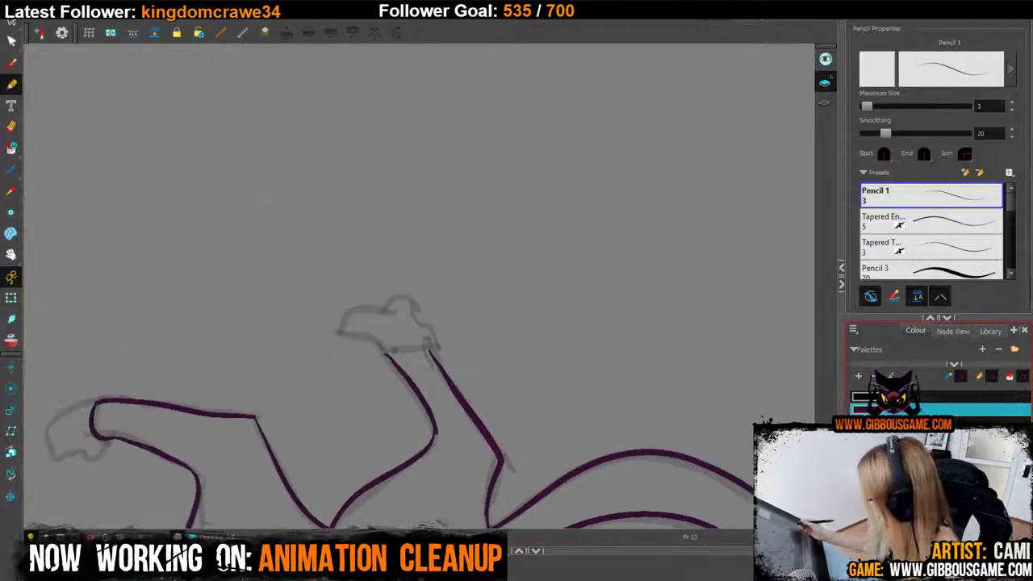
pyautogui.moveTo(387, 353)
pyautogui.mouseDown()
pyautogui.moveTo(428, 347)
pyautogui.moveTo(412, 304)
pyautogui.moveTo(385, 311)
pyautogui.moveTo(376, 347)
pyautogui.moveTo(589, 321)
pyautogui.mouseUp()
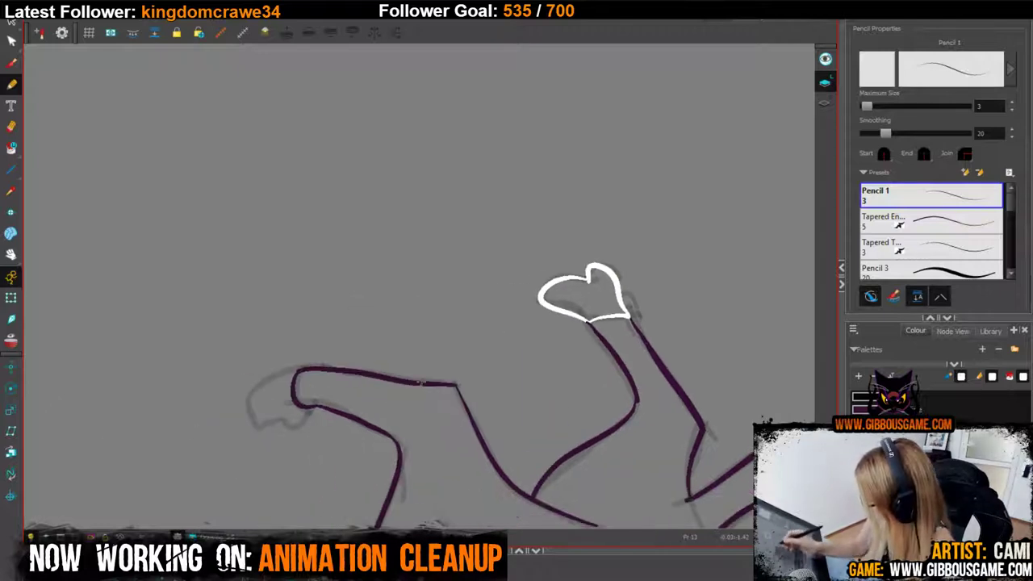
pyautogui.moveTo(295, 373)
pyautogui.mouseDown()
pyautogui.moveTo(253, 400)
pyautogui.moveTo(267, 423)
pyautogui.moveTo(311, 407)
pyautogui.mouseUp()
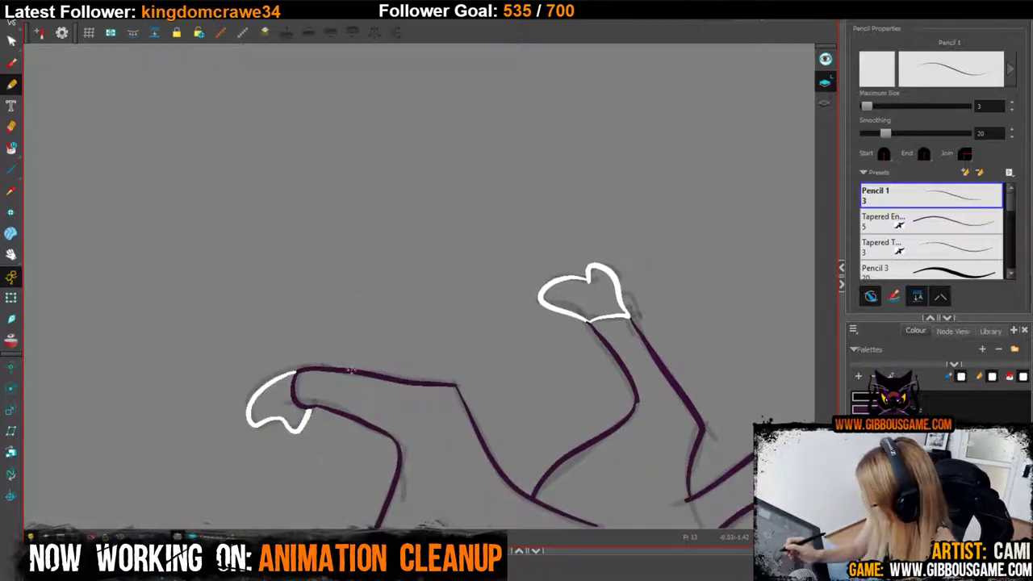
pyautogui.hotkey('alt', 'i')
pyautogui.click(276, 404)
pyautogui.click(588, 300)
pyautogui.press('1')
pyautogui.press('1')
pyautogui.press('1')
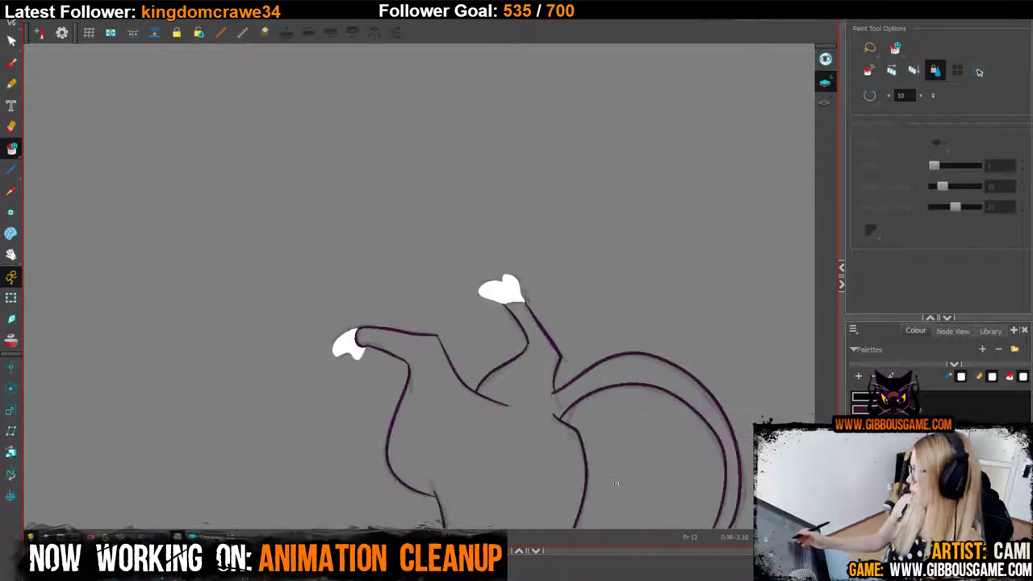
pyautogui.moveTo(554, 422); pyautogui.dragTo(502, 211)
pyautogui.scroll(-4, 570, 350)
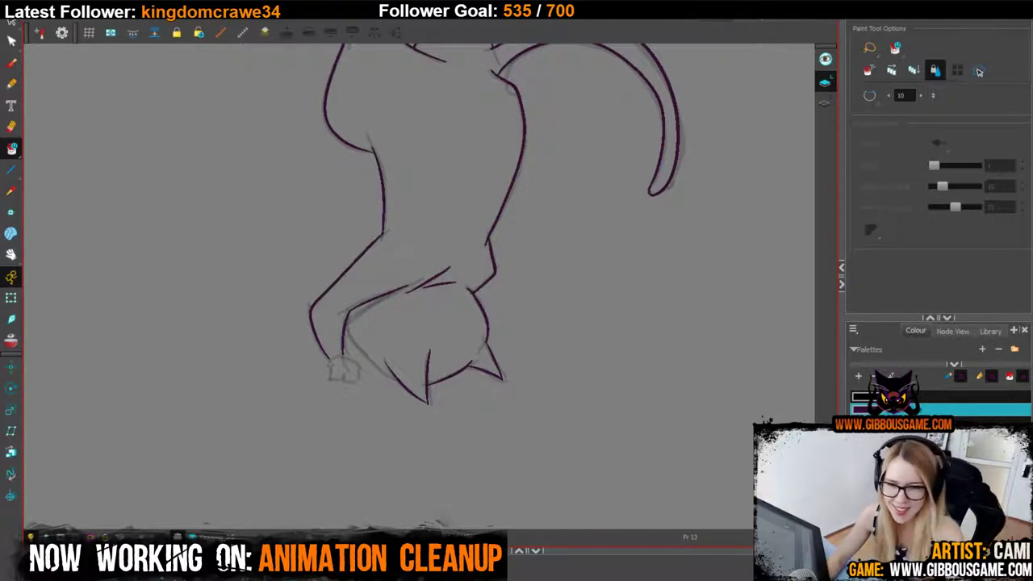
# Trace the head's outer edge from the front arm down to the nearer ear in dark purple pencil.
pyautogui.moveTo(587, 151); pyautogui.dragTo(490, 119)
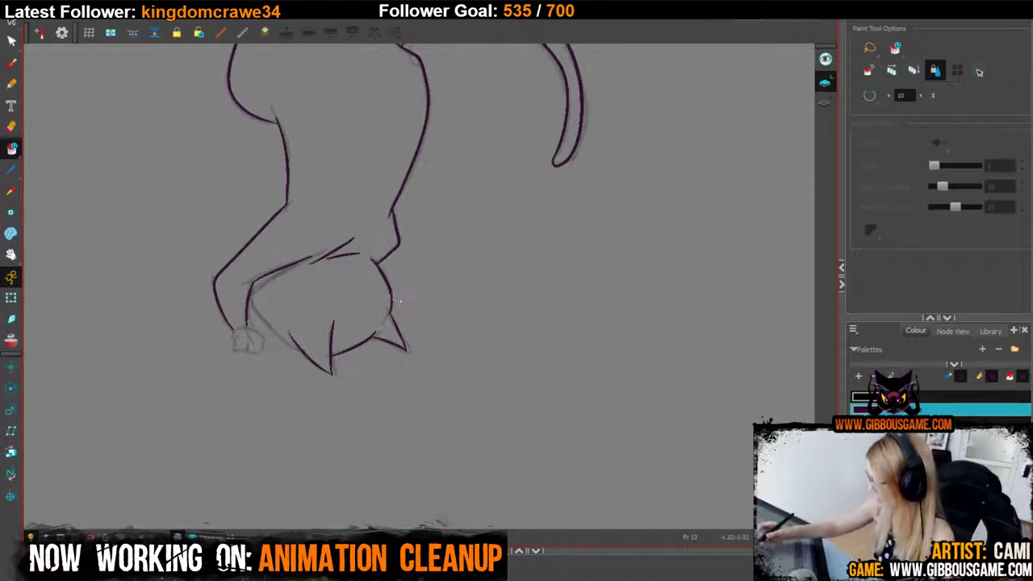
pyautogui.press('2')
pyautogui.press('2')
pyautogui.press('2')
pyautogui.click(11, 84)
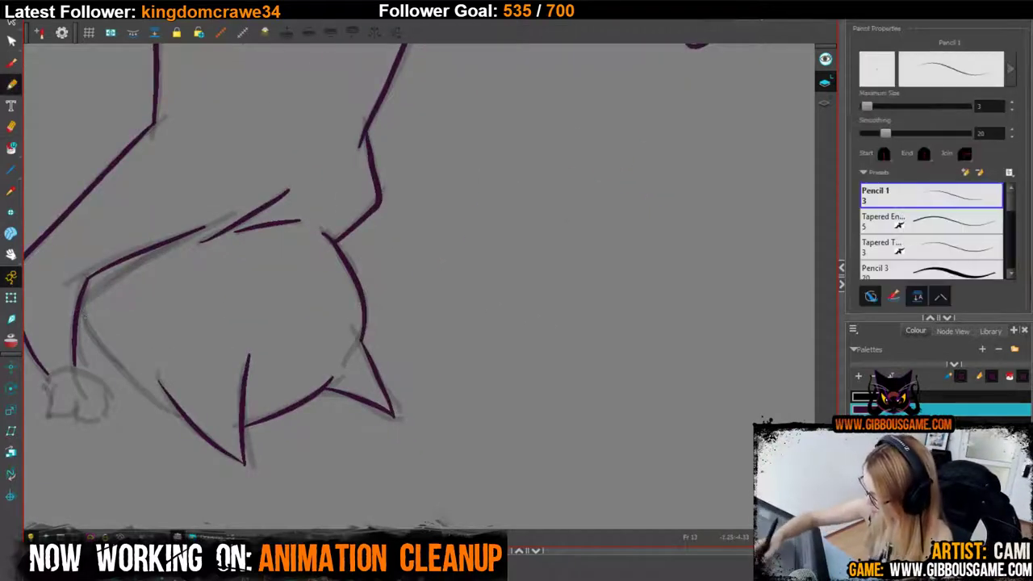
pyautogui.moveTo(78, 311)
pyautogui.mouseDown()
pyautogui.moveTo(107, 356)
pyautogui.moveTo(176, 408)
pyautogui.mouseUp()
pyautogui.moveTo(355, 415); pyautogui.dragTo(598, 479)
pyautogui.click(11, 40)
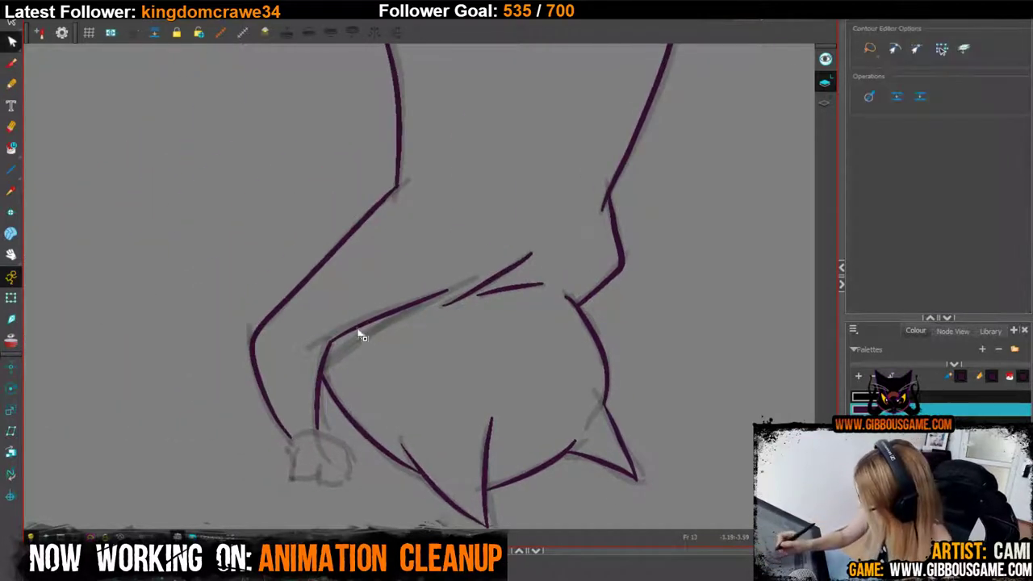
# Outline the front paw with its toes in white pencil and fill it with white.
pyautogui.click(12, 84)
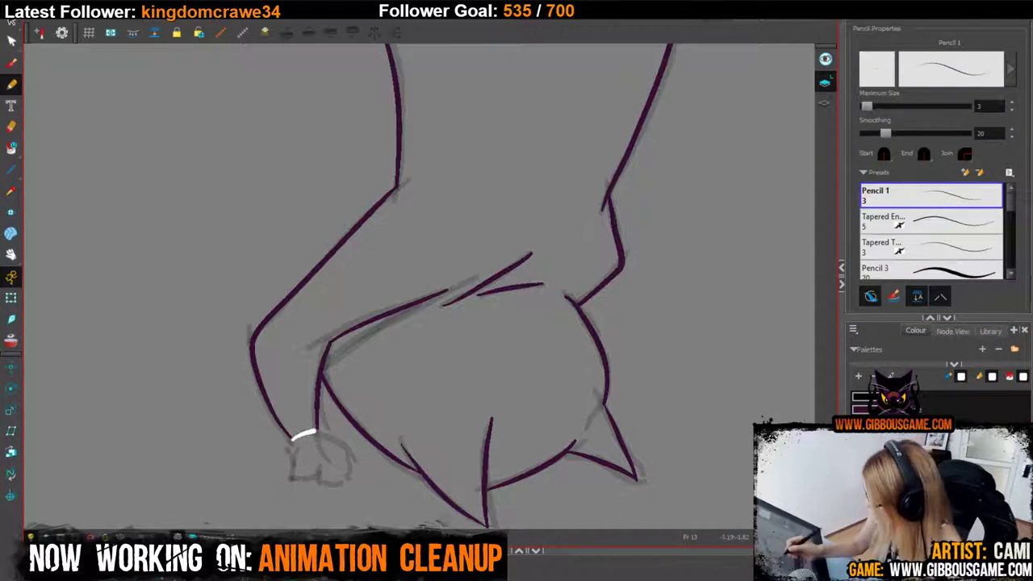
pyautogui.moveTo(292, 449)
pyautogui.mouseDown()
pyautogui.moveTo(308, 480)
pyautogui.moveTo(292, 442)
pyautogui.moveTo(290, 461)
pyautogui.moveTo(319, 481)
pyautogui.moveTo(349, 458)
pyautogui.moveTo(316, 431)
pyautogui.mouseUp()
pyautogui.hotkey('ctrl', 'z')
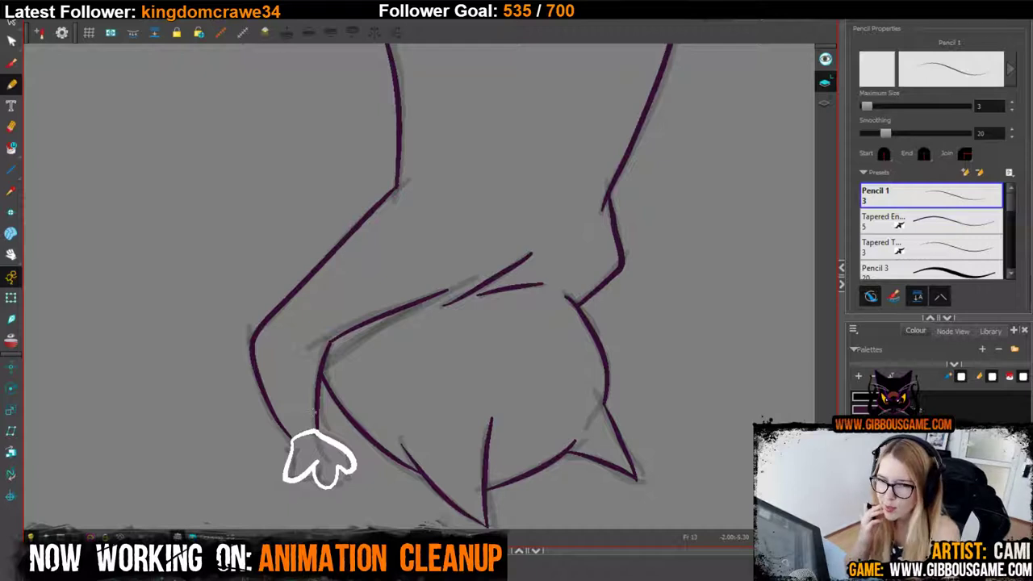
pyautogui.hotkey('alt', 'i')
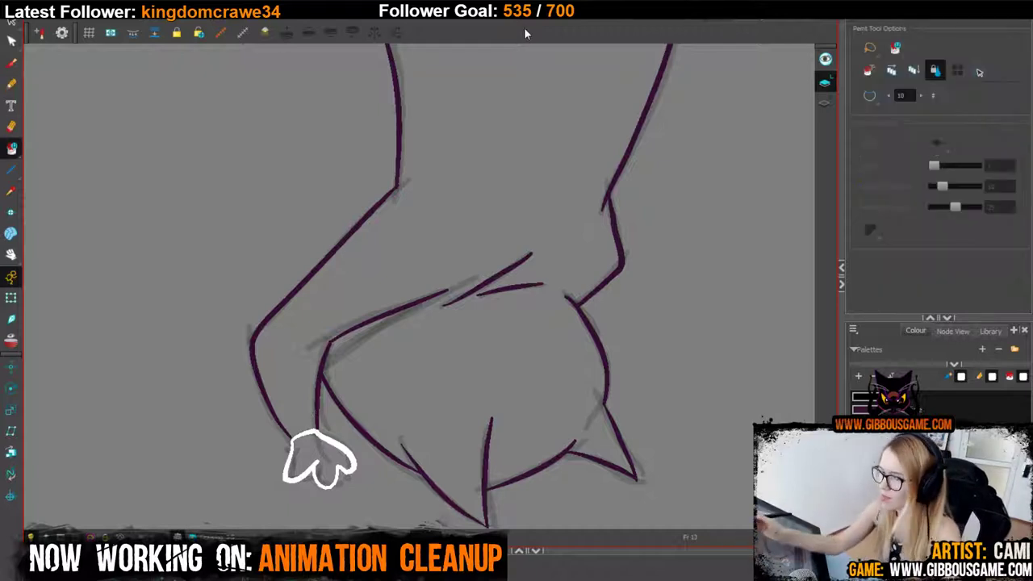
pyautogui.press('2')
pyautogui.click(355, 386)
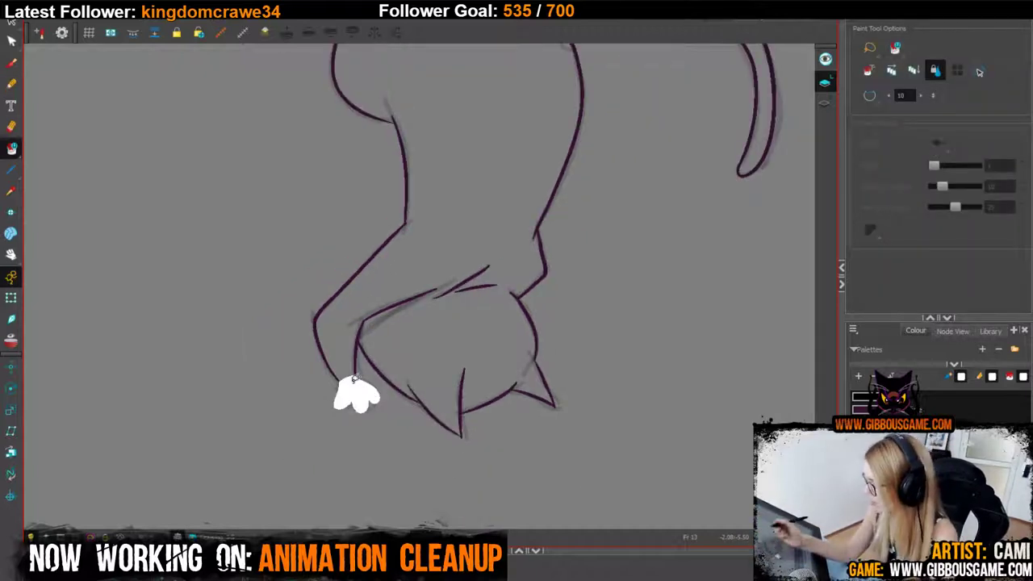
# Fill the cat's body, head, legs and tail with black and brush over the small gaps along the body outline.
pyautogui.press('2')
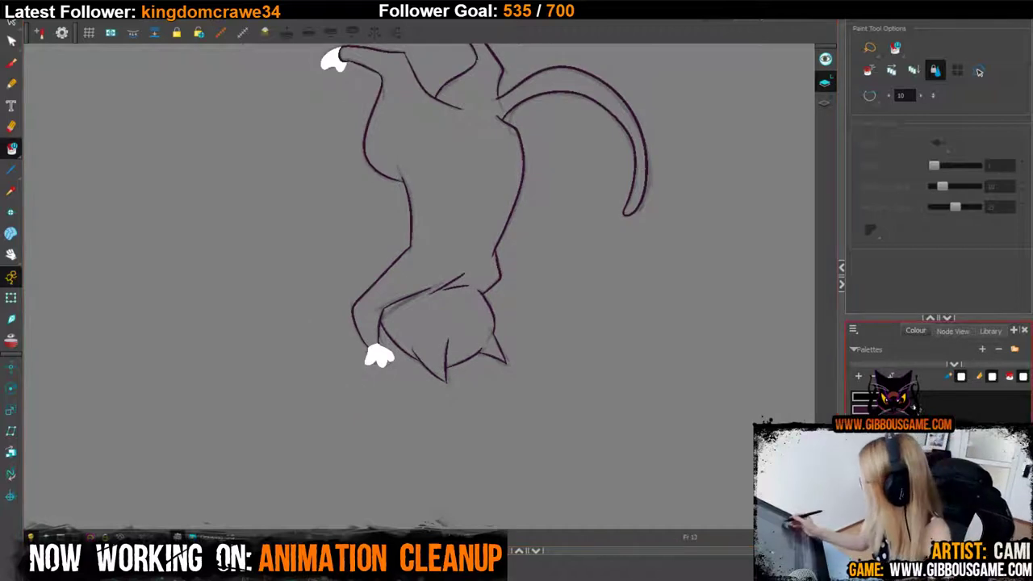
pyautogui.moveTo(544, 341); pyautogui.dragTo(419, 470)
pyautogui.click(864, 409)
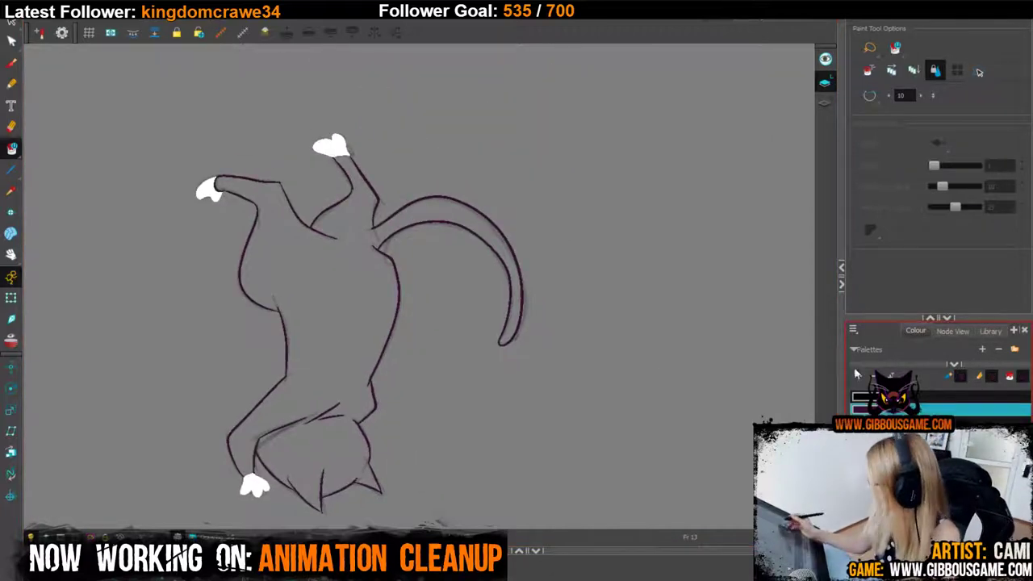
pyautogui.click(339, 313)
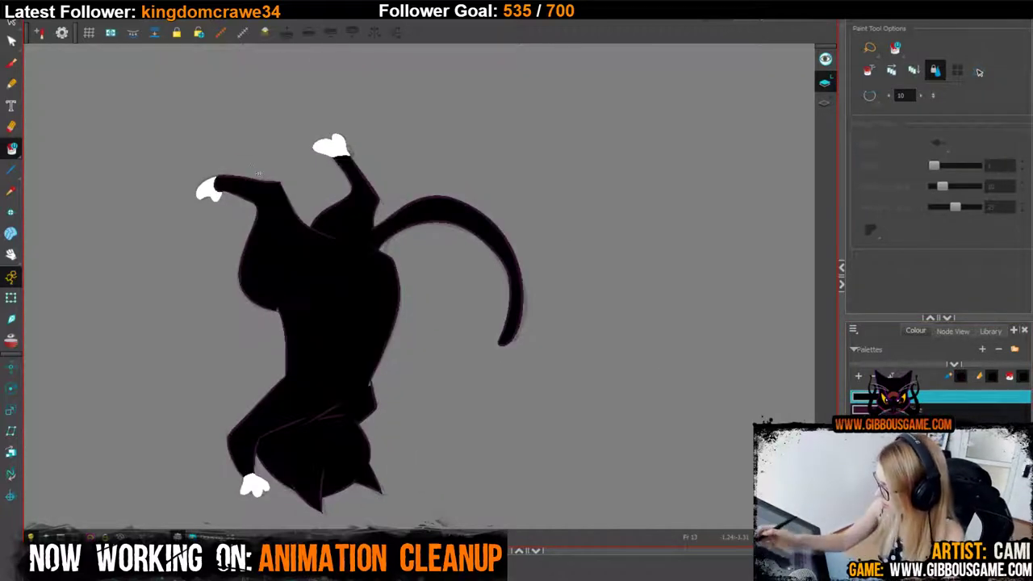
pyautogui.hotkey('alt', 'b')
pyautogui.press('2')
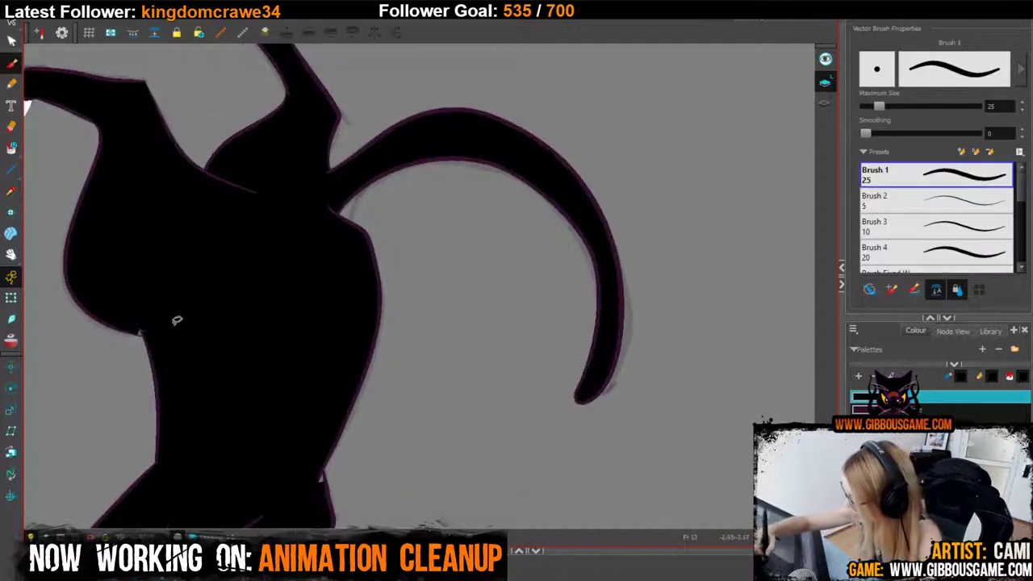
pyautogui.click(870, 290)
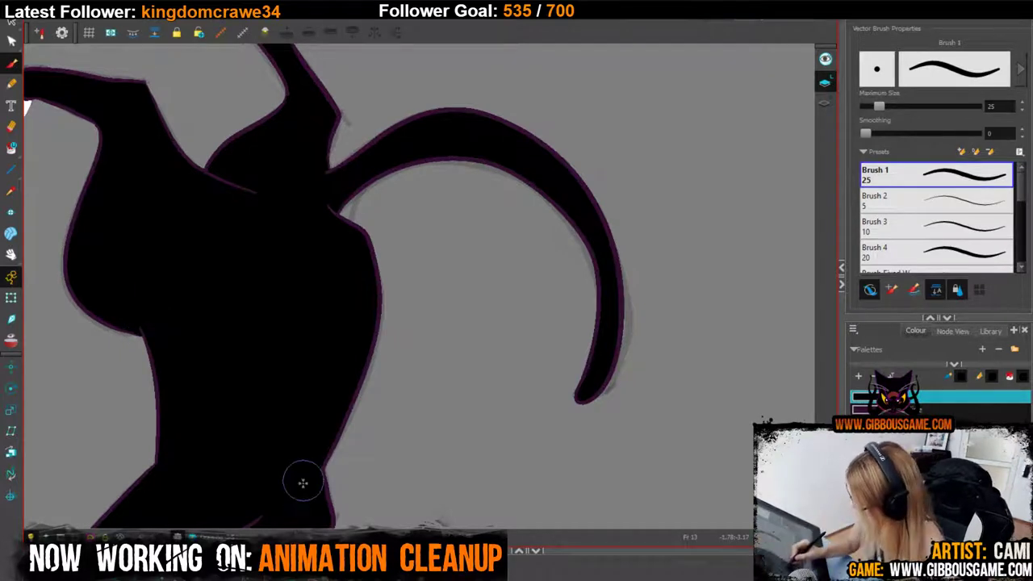
pyautogui.press('1')
pyautogui.press('2')
pyautogui.press('2')
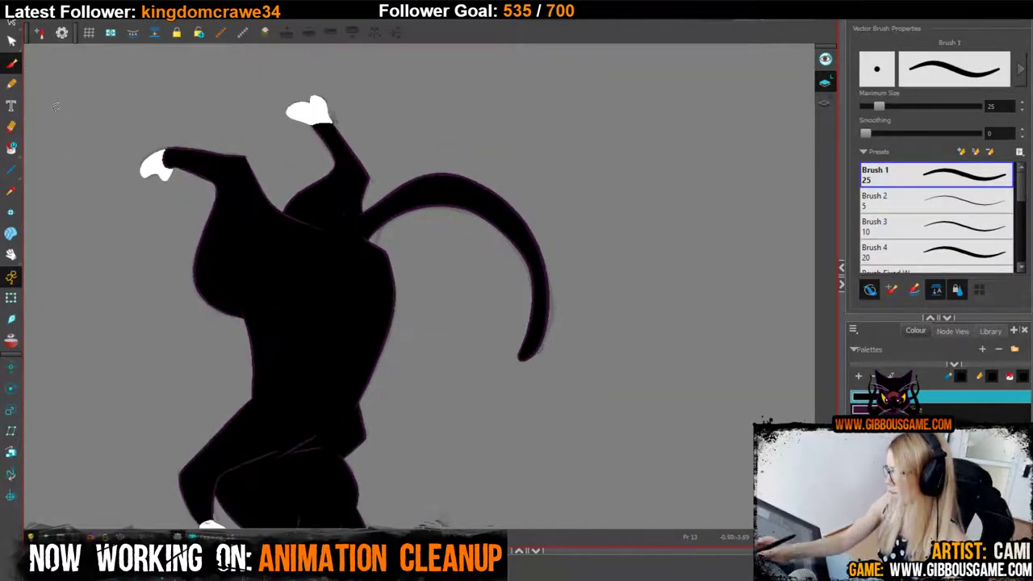
# Add a short dark purple line joining the tail's underside to the back and fill the enclosed gap with black.
pyautogui.click(12, 85)
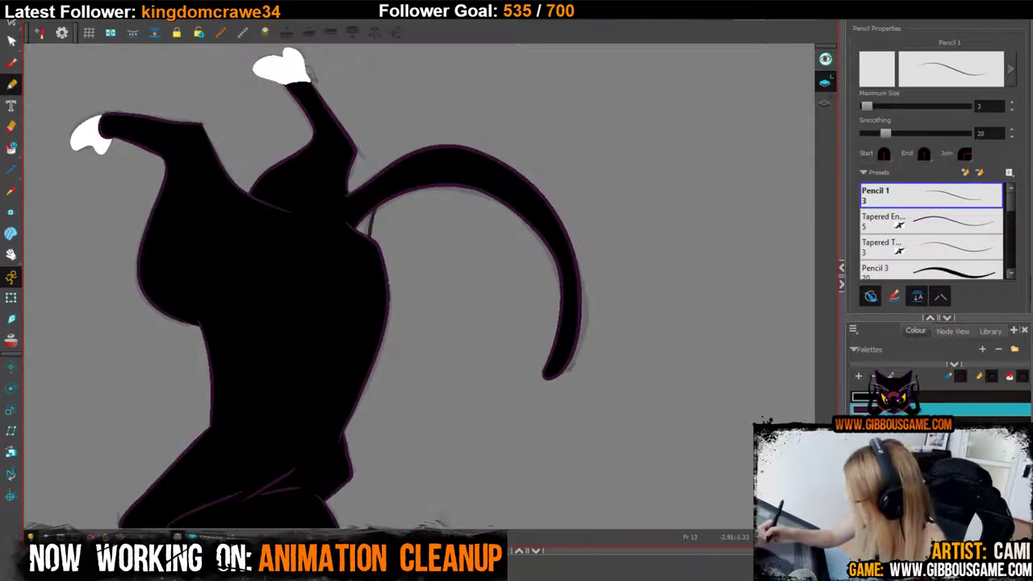
pyautogui.hotkey('alt', 'i')
pyautogui.press('1')
pyautogui.press('1')
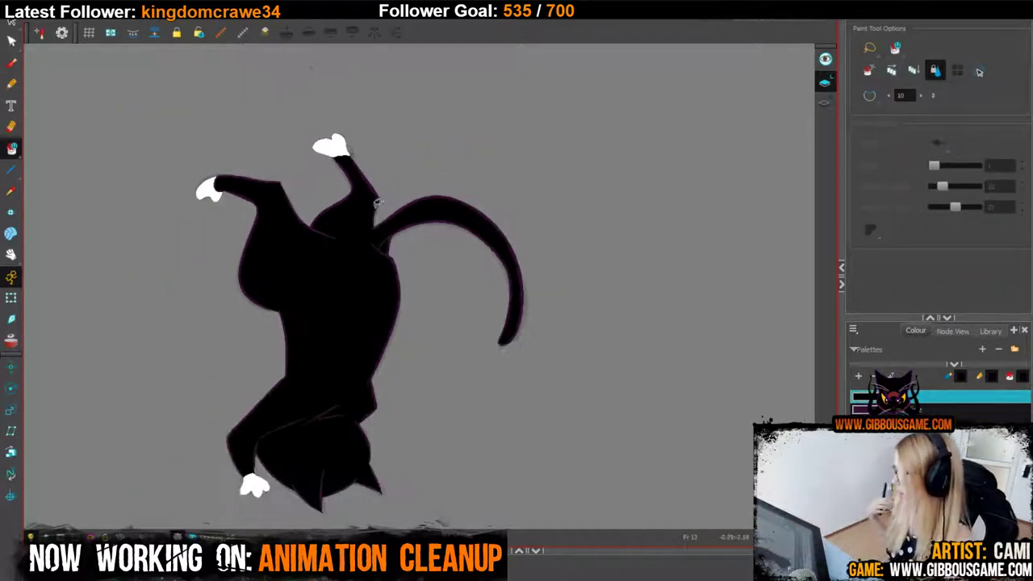
# Step through the animation frames and view the cleaned-up cat within the whole camera frame.
pyautogui.press('f')
pyautogui.press('f')
pyautogui.press('f')
pyautogui.press('f')
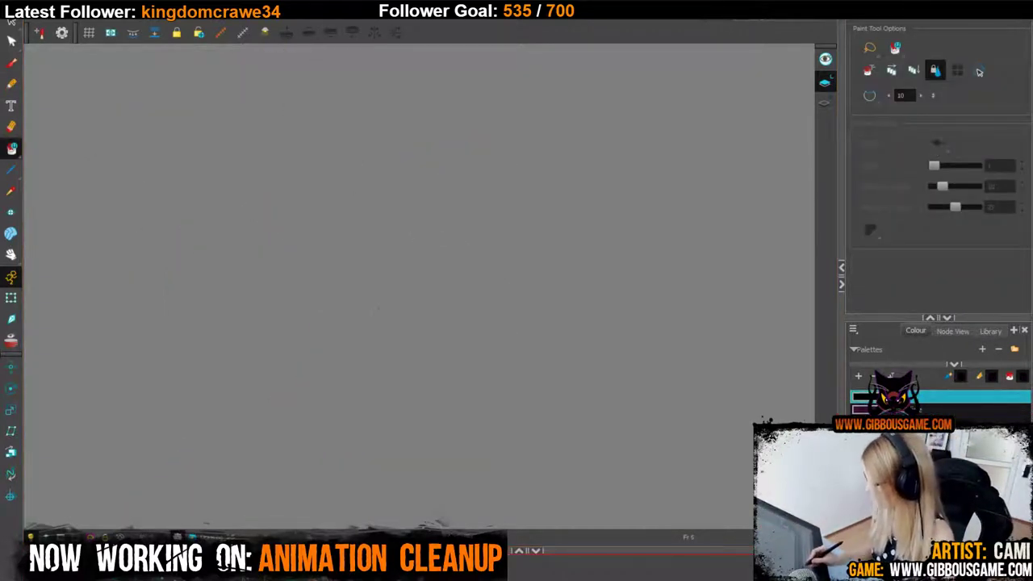
pyautogui.press('1')
pyautogui.press('1')
pyautogui.press('1')
pyautogui.press('1')
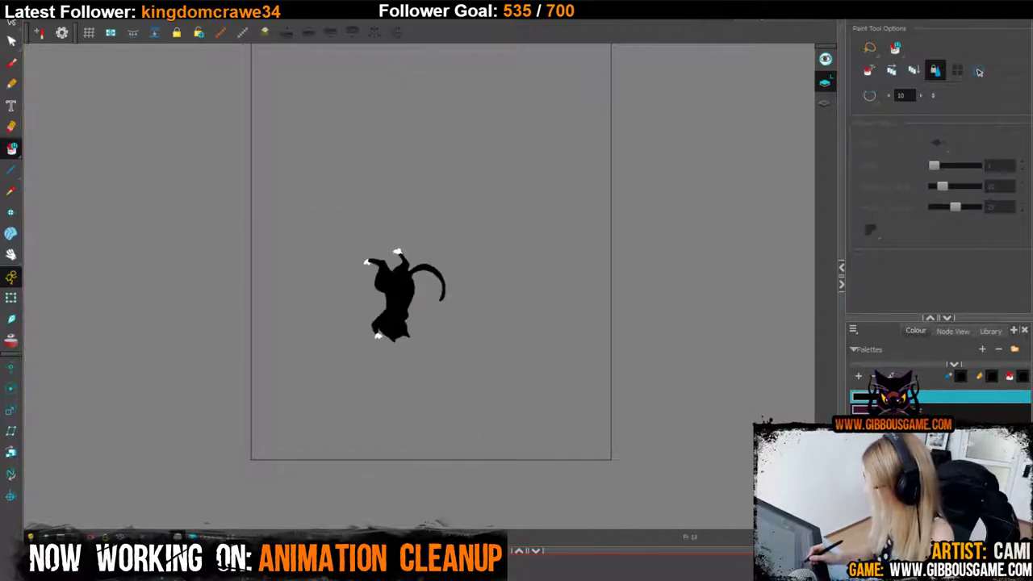
# On frame 15, trace the two lines of the near ear on top of the head in dark purple pencil.
pyautogui.moveTo(492, 291); pyautogui.dragTo(502, 242)
pyautogui.press('2')
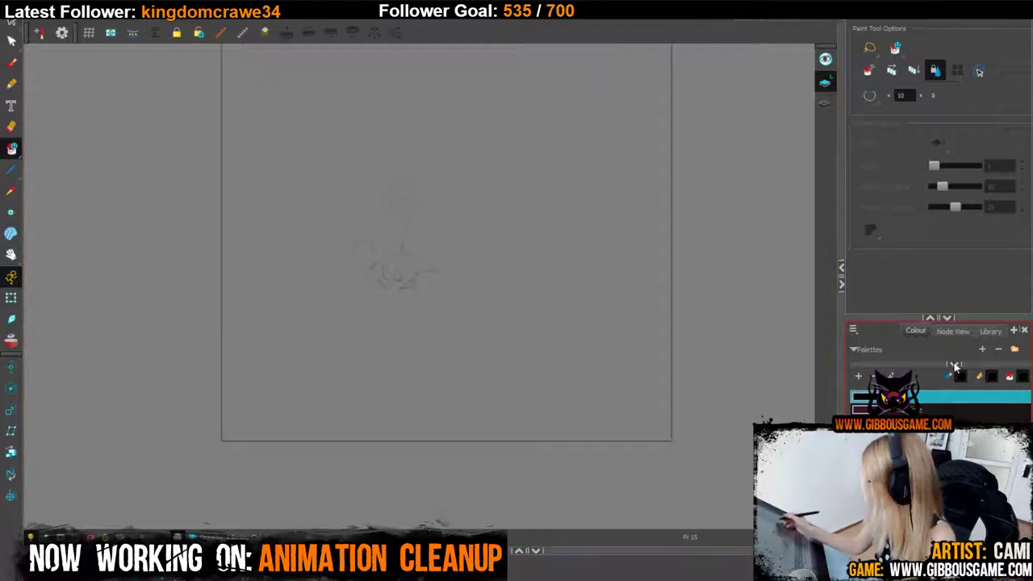
pyautogui.click(955, 409)
pyautogui.press('2')
pyautogui.press('2')
pyautogui.press('2')
pyautogui.click(12, 84)
pyautogui.press('2')
pyautogui.press('2')
pyautogui.press('2')
pyautogui.press('2')
pyautogui.press('2')
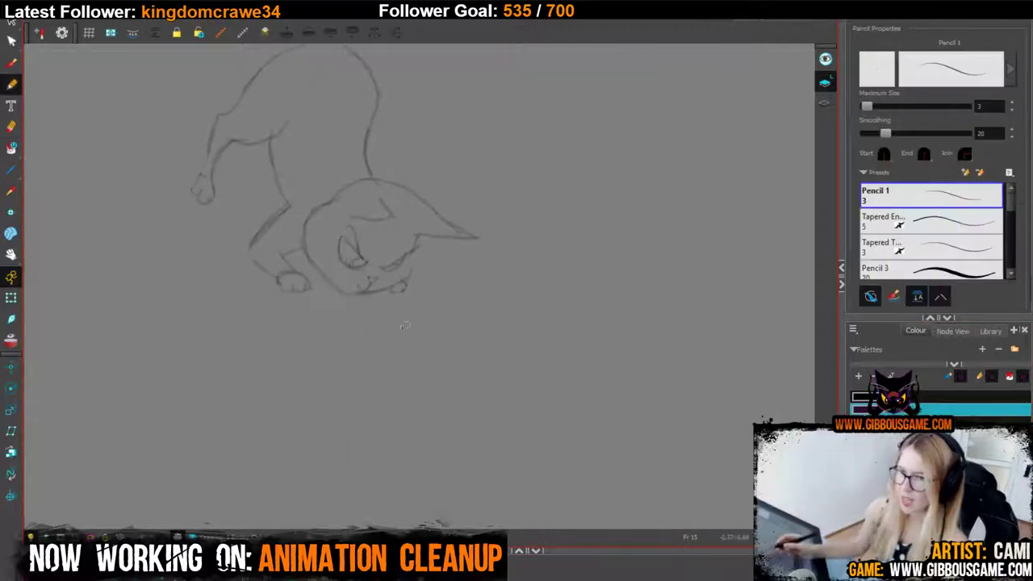
pyautogui.moveTo(510, 307)
pyautogui.mouseDown()
pyautogui.moveTo(549, 412)
pyautogui.moveTo(567, 411)
pyautogui.moveTo(649, 478)
pyautogui.mouseUp()
pyautogui.press('2')
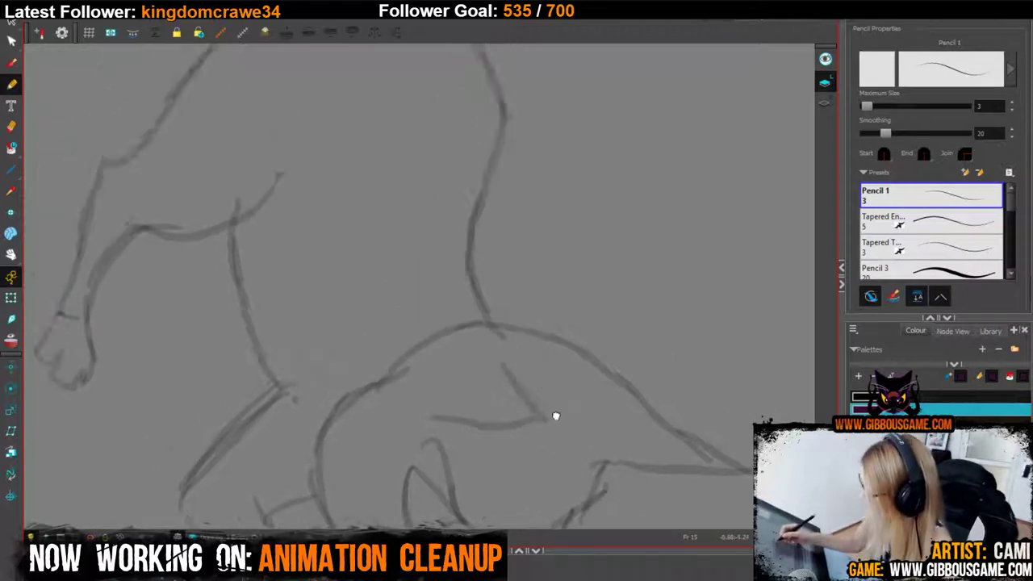
pyautogui.moveTo(331, 405)
pyautogui.mouseDown()
pyautogui.moveTo(452, 412)
pyautogui.moveTo(412, 351)
pyautogui.mouseUp()
pyautogui.hotkey('ctrl', 'z')
pyautogui.moveTo(592, 477); pyautogui.dragTo(561, 366)
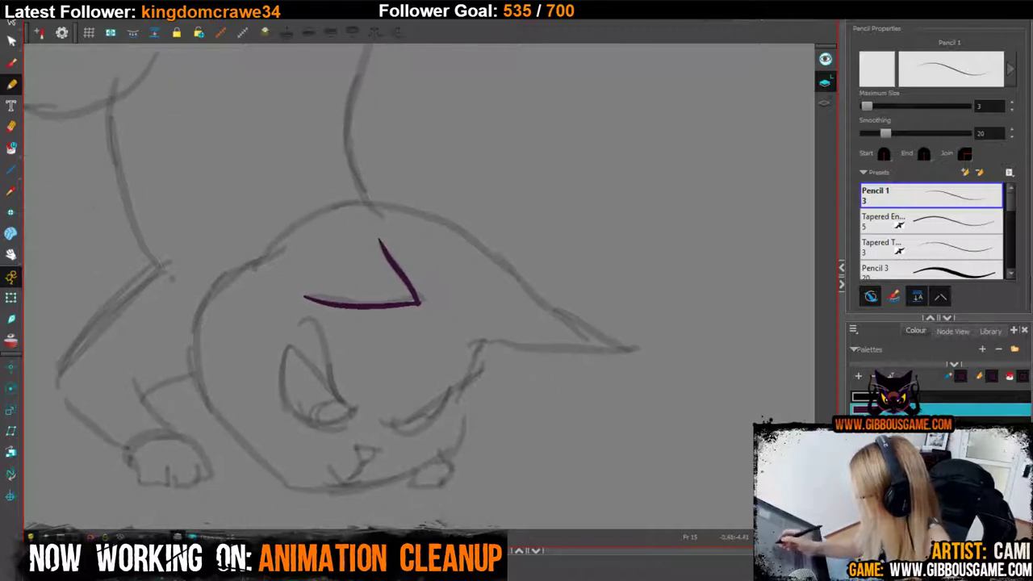
pyautogui.hotkey('ctrl', 'z')
pyautogui.moveTo(419, 303); pyautogui.dragTo(373, 238)
pyautogui.moveTo(569, 432); pyautogui.dragTo(601, 435)
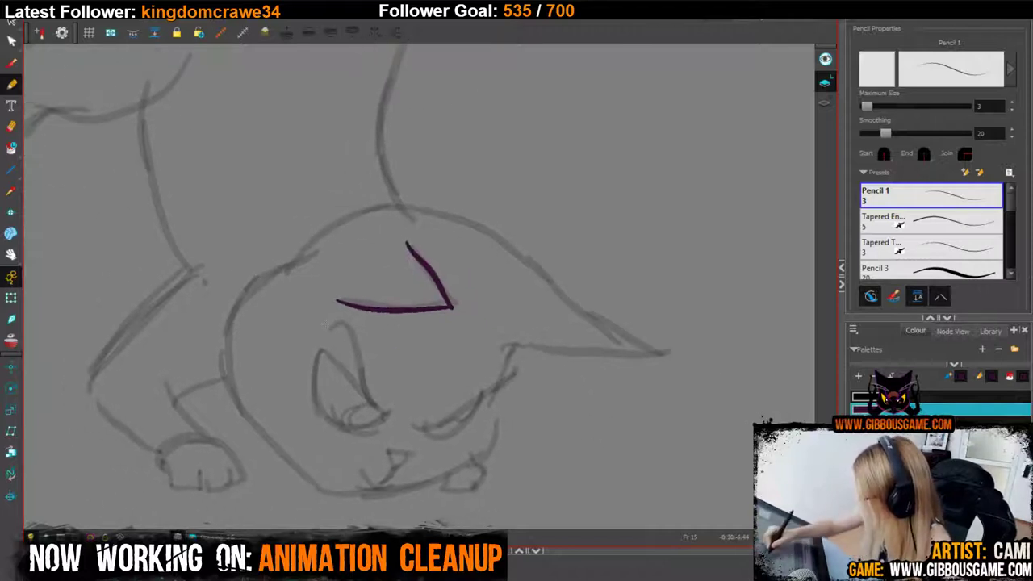
# Trace the curved brow over the larger eye and the rounded side of the head down to the chin in dark purple.
pyautogui.moveTo(324, 323)
pyautogui.mouseDown()
pyautogui.moveTo(360, 366)
pyautogui.moveTo(343, 328)
pyautogui.moveTo(395, 423)
pyautogui.mouseUp()
pyautogui.hotkey('ctrl', 'z')
pyautogui.moveTo(421, 349); pyautogui.dragTo(543, 381)
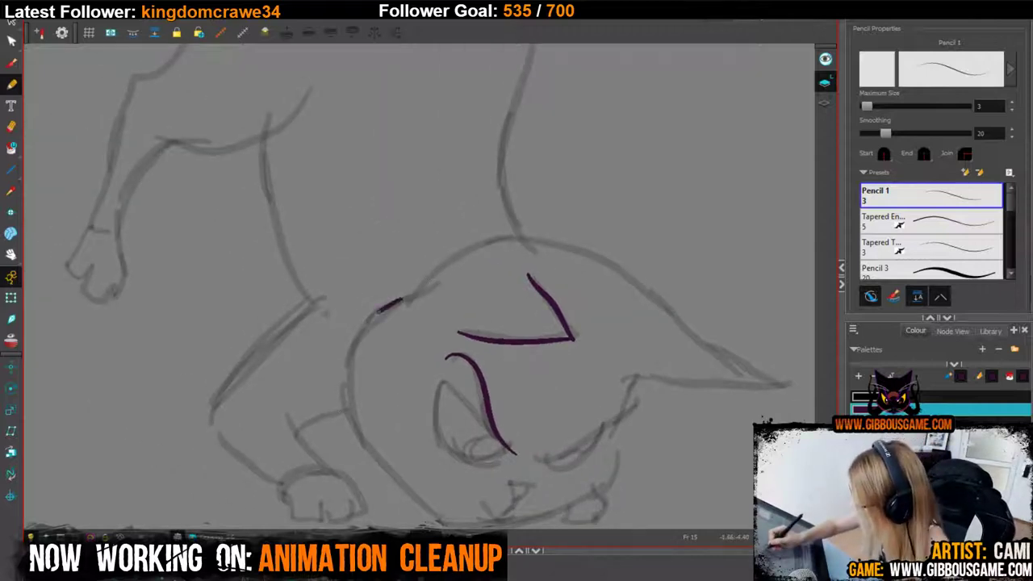
pyautogui.moveTo(380, 311); pyautogui.dragTo(347, 407)
pyautogui.hotkey('ctrl', 'z')
pyautogui.moveTo(404, 297)
pyautogui.mouseDown()
pyautogui.moveTo(380, 312)
pyautogui.moveTo(352, 362)
pyautogui.moveTo(351, 410)
pyautogui.moveTo(370, 449)
pyautogui.moveTo(434, 507)
pyautogui.mouseUp()
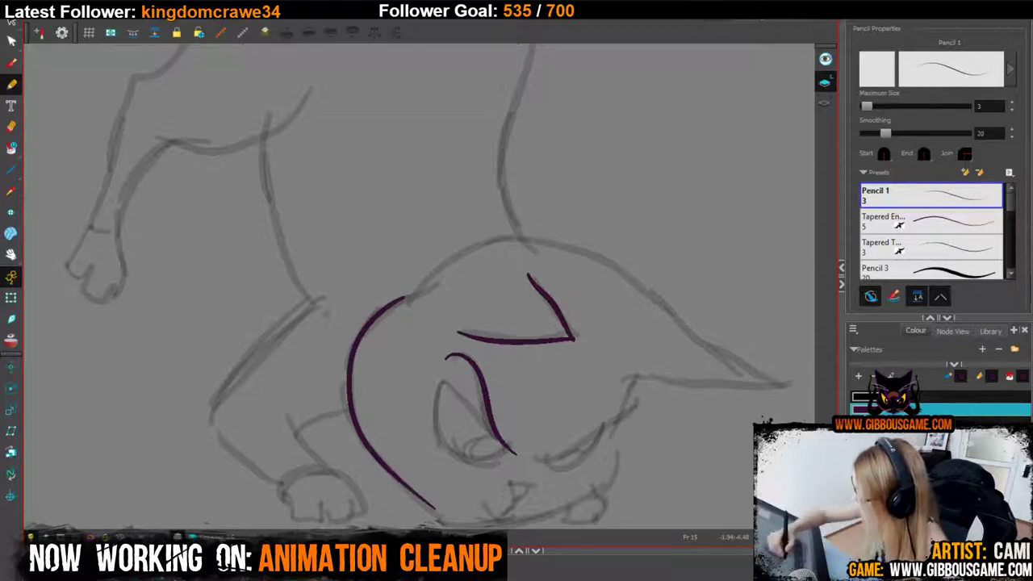
# Trace both edges of the bent front arm in dark purple and outline its paw in white.
pyautogui.moveTo(311, 457); pyautogui.dragTo(285, 413)
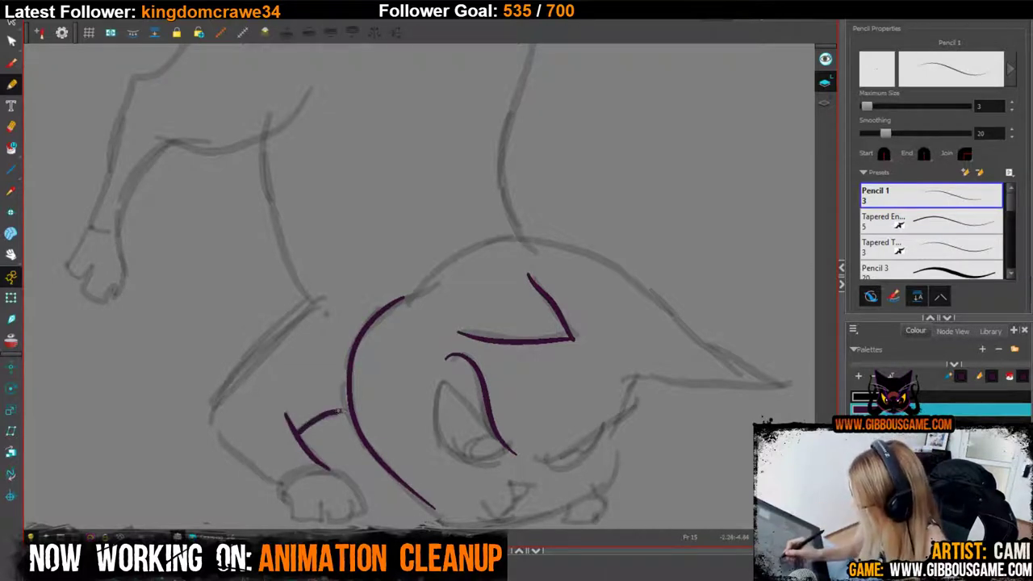
pyautogui.hotkey('ctrl', 'z')
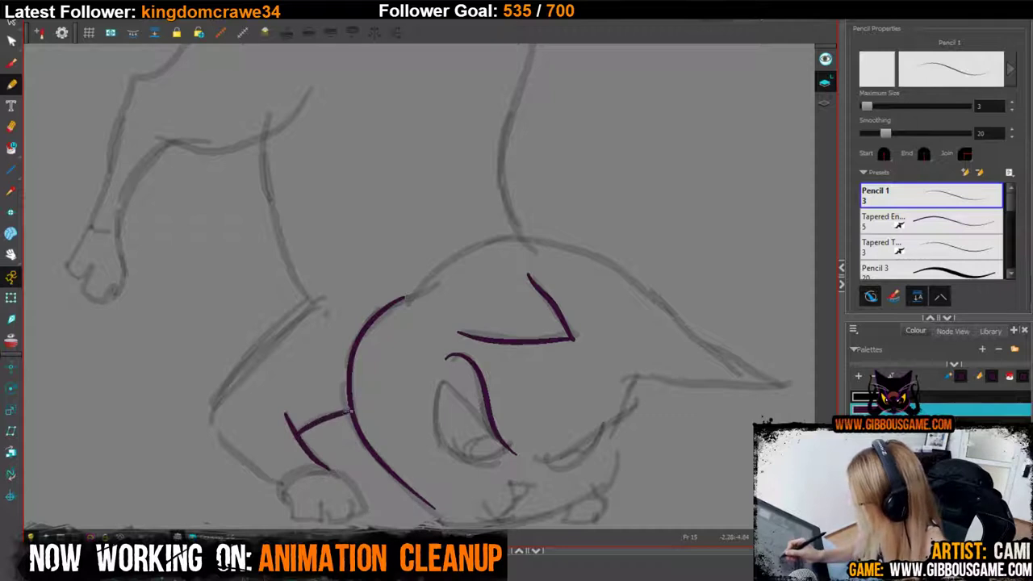
pyautogui.moveTo(312, 300)
pyautogui.mouseDown()
pyautogui.moveTo(212, 415)
pyautogui.moveTo(222, 438)
pyautogui.moveTo(283, 484)
pyautogui.mouseUp()
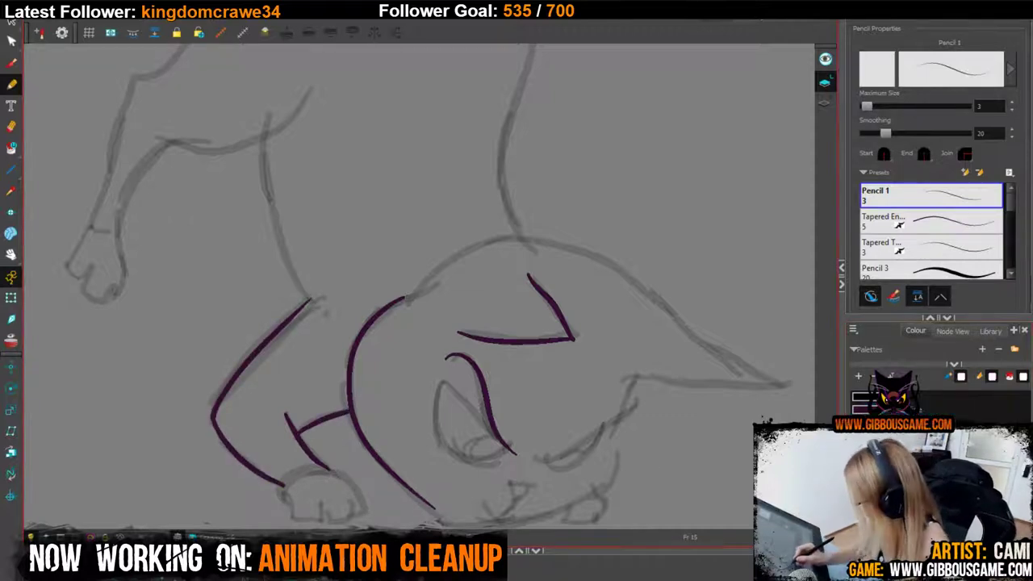
pyautogui.moveTo(297, 479)
pyautogui.mouseDown()
pyautogui.moveTo(341, 398)
pyautogui.moveTo(362, 427)
pyautogui.moveTo(388, 429)
pyautogui.moveTo(349, 402)
pyautogui.mouseUp()
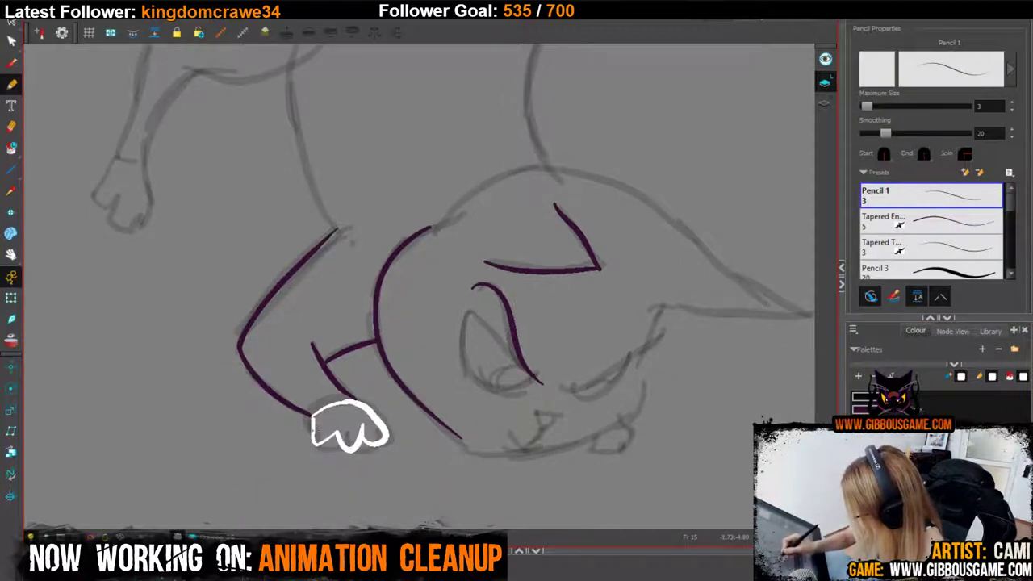
# Trace the slanted eyelids of both eyes in dark purple and outline the eyes and pupils in black.
pyautogui.moveTo(664, 443)
pyautogui.mouseDown()
pyautogui.moveTo(640, 433)
pyautogui.moveTo(500, 444)
pyautogui.mouseUp()
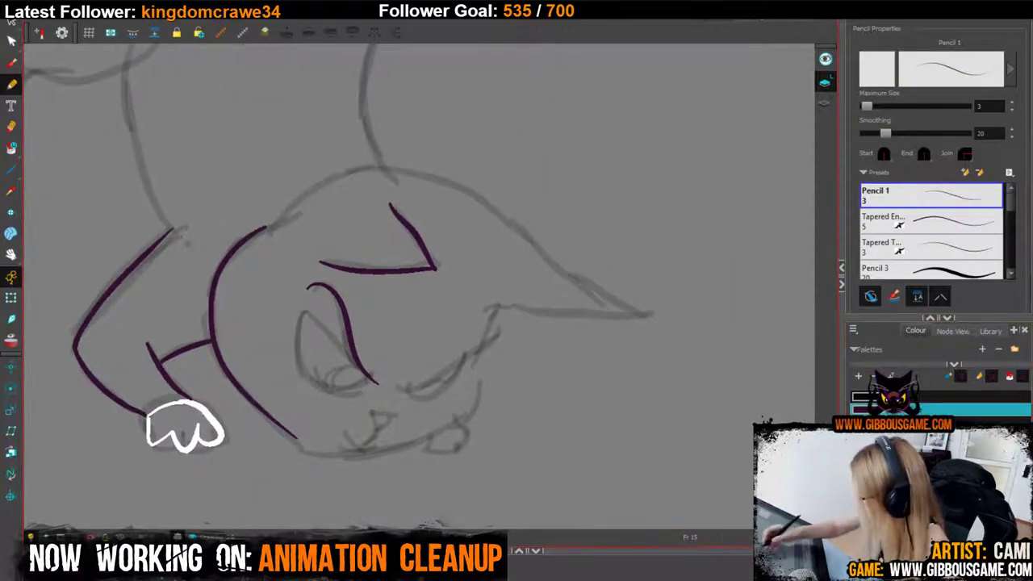
pyautogui.moveTo(299, 308)
pyautogui.mouseDown()
pyautogui.moveTo(363, 368)
pyautogui.moveTo(334, 340)
pyautogui.moveTo(357, 361)
pyautogui.moveTo(466, 352)
pyautogui.moveTo(491, 346)
pyautogui.mouseUp()
pyautogui.hotkey('ctrl', 'z')
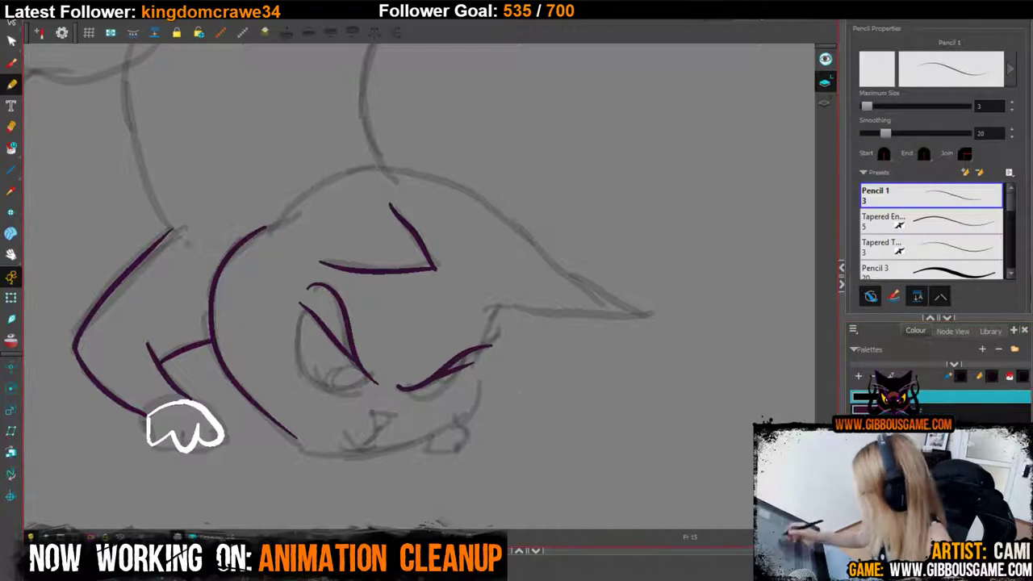
pyautogui.moveTo(361, 370)
pyautogui.mouseDown()
pyautogui.moveTo(332, 384)
pyautogui.moveTo(356, 386)
pyautogui.moveTo(318, 383)
pyautogui.moveTo(302, 346)
pyautogui.moveTo(301, 305)
pyautogui.mouseUp()
pyautogui.moveTo(401, 388)
pyautogui.mouseDown()
pyautogui.moveTo(442, 394)
pyautogui.moveTo(460, 368)
pyautogui.mouseUp()
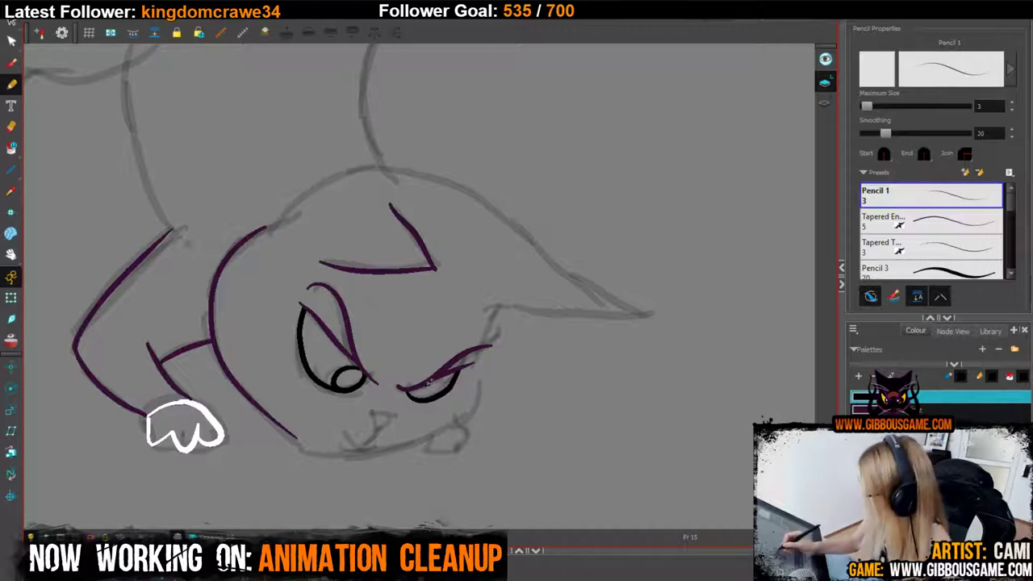
# Fill both pupils with black and the rest of each eye with orange.
pyautogui.hotkey('alt', 'i')
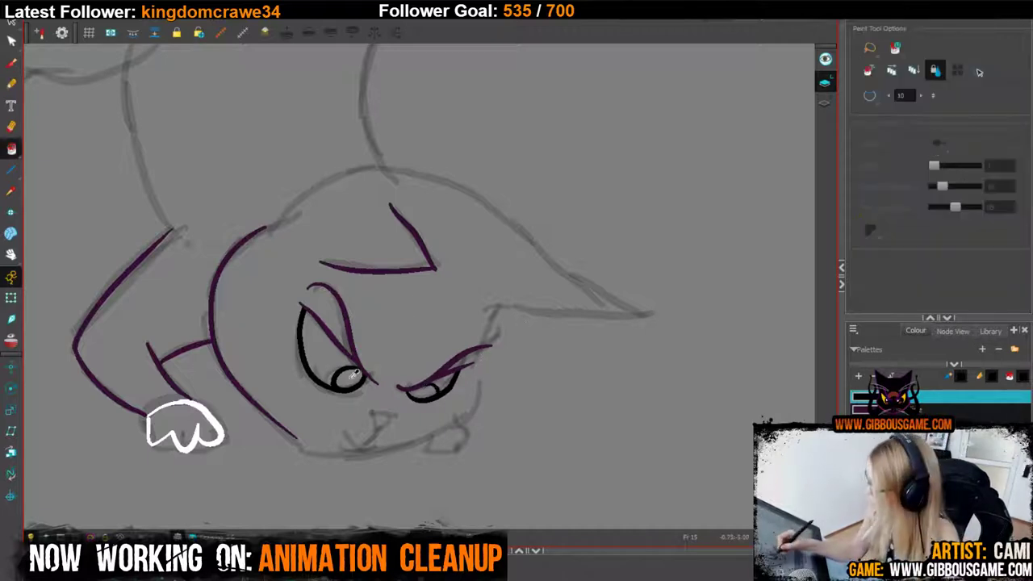
pyautogui.click(349, 380)
pyautogui.click(426, 392)
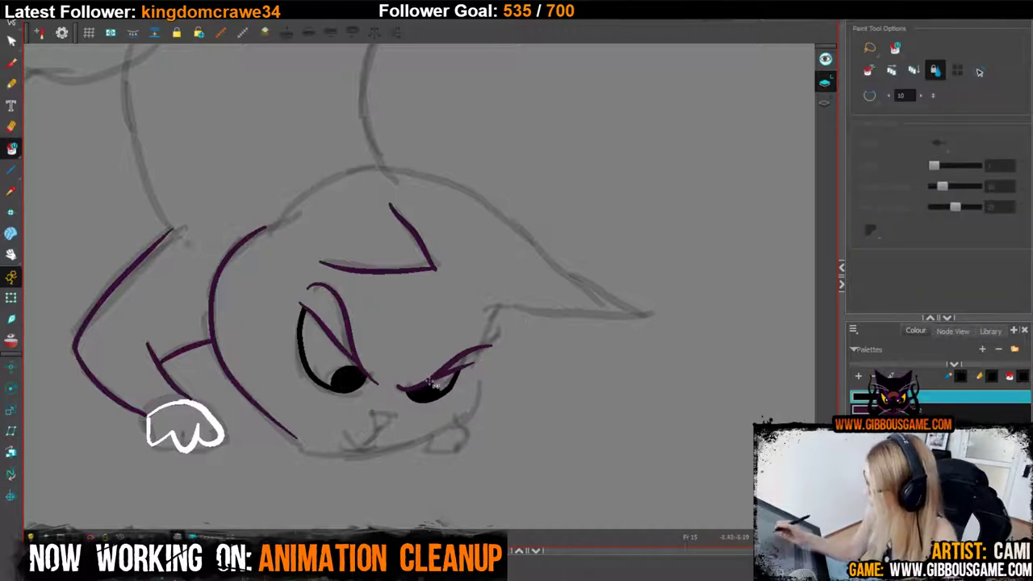
pyautogui.click(321, 349)
pyautogui.click(447, 377)
pyautogui.click(440, 385)
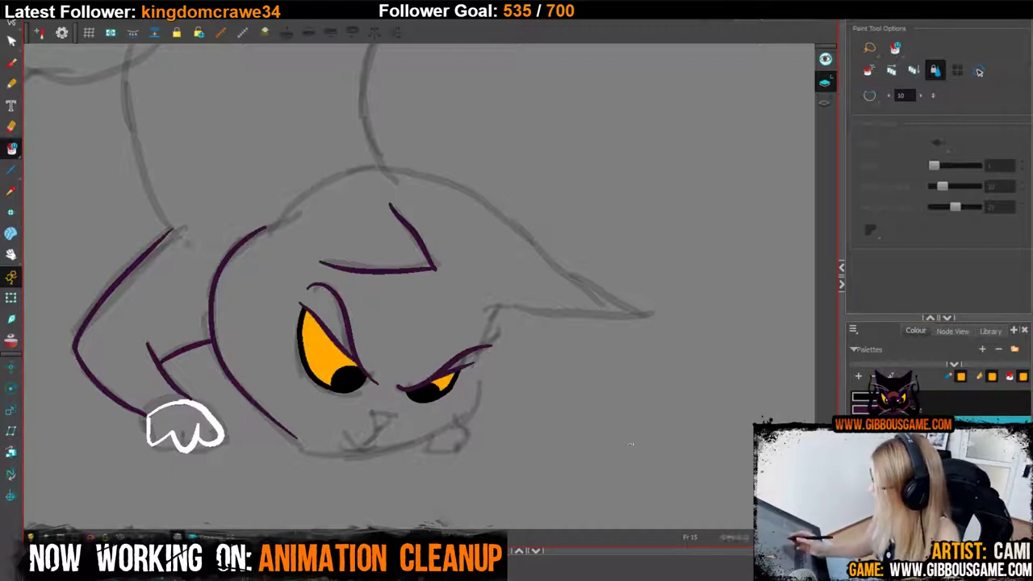
pyautogui.click(13, 82)
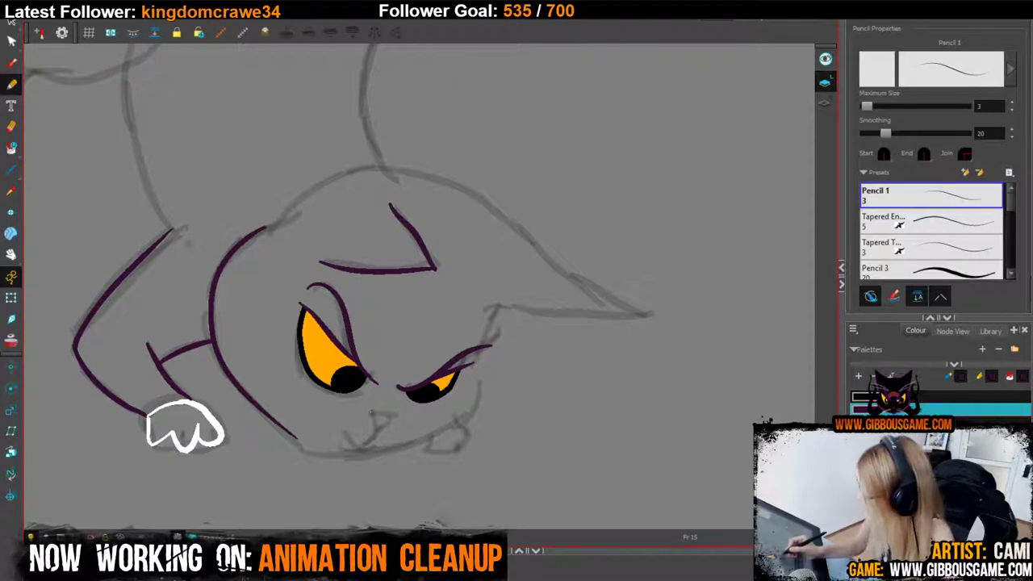
# Trace the nose, mouth, chin and remaining head outline with its pointed ear in dark purple.
pyautogui.moveTo(365, 410); pyautogui.dragTo(372, 427)
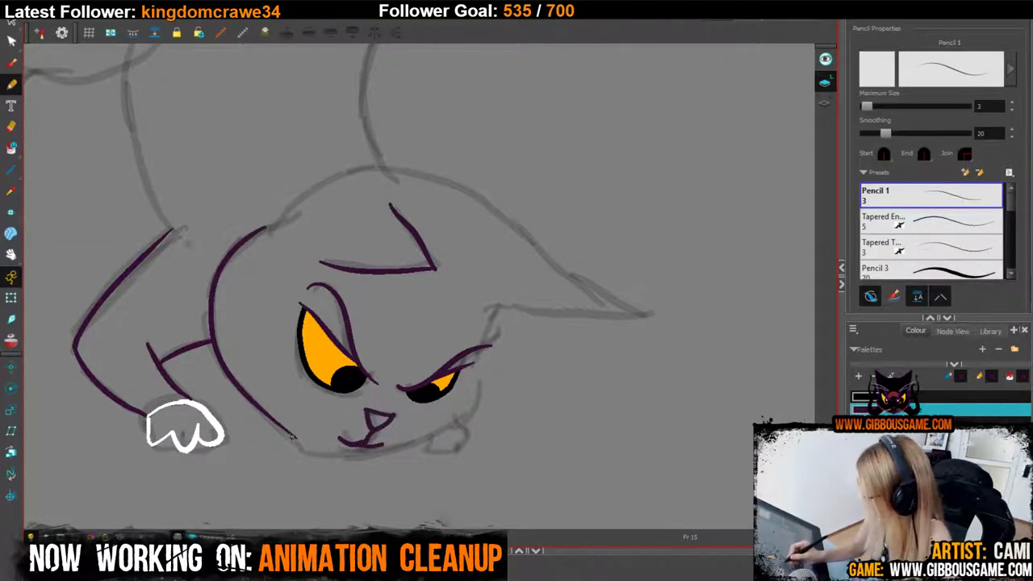
pyautogui.moveTo(294, 437)
pyautogui.mouseDown()
pyautogui.moveTo(323, 465)
pyautogui.moveTo(376, 453)
pyautogui.mouseUp()
pyautogui.hotkey('ctrl', 'z')
pyautogui.moveTo(294, 437)
pyautogui.mouseDown()
pyautogui.moveTo(330, 462)
pyautogui.moveTo(464, 420)
pyautogui.moveTo(498, 306)
pyautogui.moveTo(649, 310)
pyautogui.moveTo(610, 297)
pyautogui.moveTo(475, 201)
pyautogui.moveTo(394, 171)
pyautogui.moveTo(301, 191)
pyautogui.moveTo(265, 230)
pyautogui.mouseUp()
pyautogui.moveTo(622, 194)
pyautogui.mouseDown()
pyautogui.moveTo(713, 331)
pyautogui.moveTo(646, 190)
pyautogui.mouseUp()
# Outline the small front paw behind the chin in white and fill both front paws with white.
pyautogui.click(936, 425)
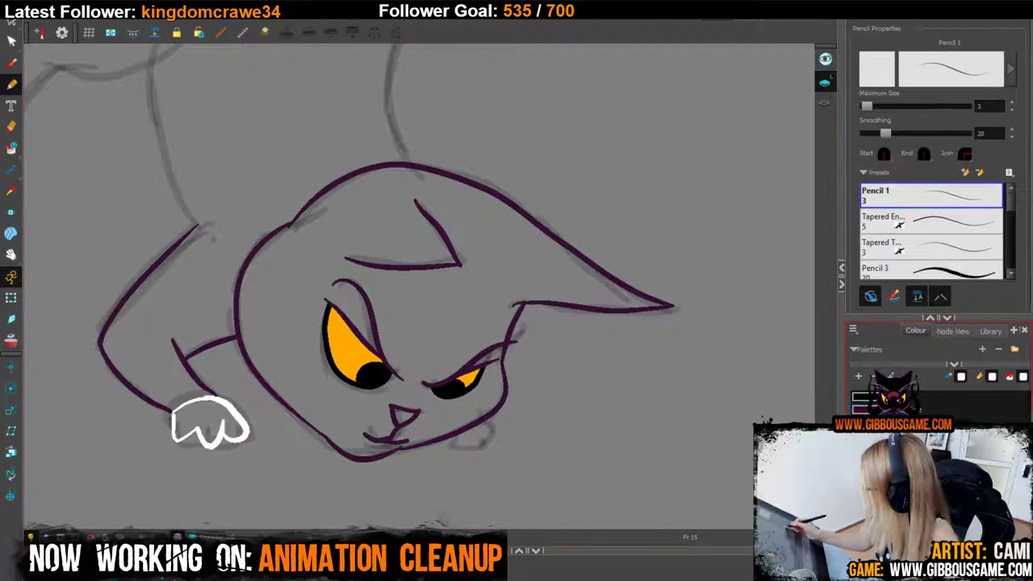
pyautogui.moveTo(449, 432)
pyautogui.mouseDown()
pyautogui.moveTo(488, 443)
pyautogui.moveTo(487, 418)
pyautogui.mouseUp()
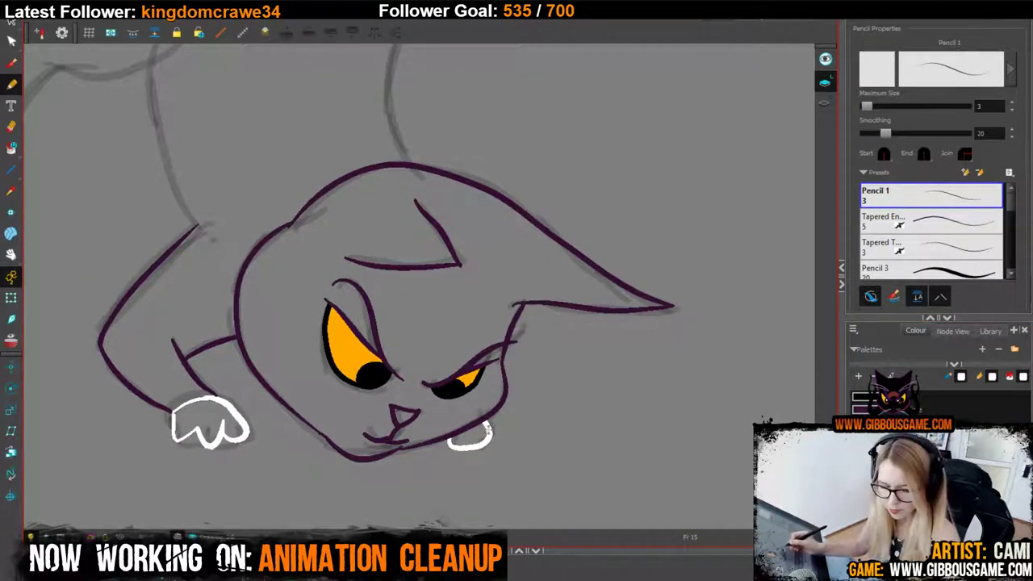
pyautogui.hotkey('alt', 'i')
pyautogui.click(469, 436)
pyautogui.click(210, 423)
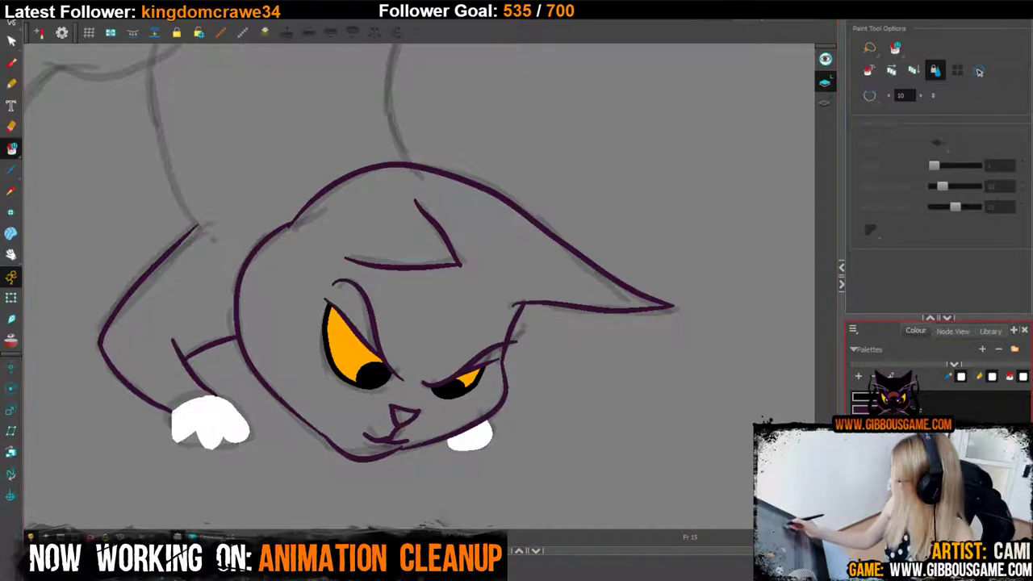
# Fill the whole head, including the ear and face areas around the orange eyes, with black.
pyautogui.click(960, 397)
pyautogui.click(448, 234)
pyautogui.moveTo(447, 247)
pyautogui.mouseDown()
pyautogui.moveTo(396, 392)
pyautogui.moveTo(403, 416)
pyautogui.mouseUp()
pyautogui.moveTo(539, 282); pyautogui.dragTo(511, 424)
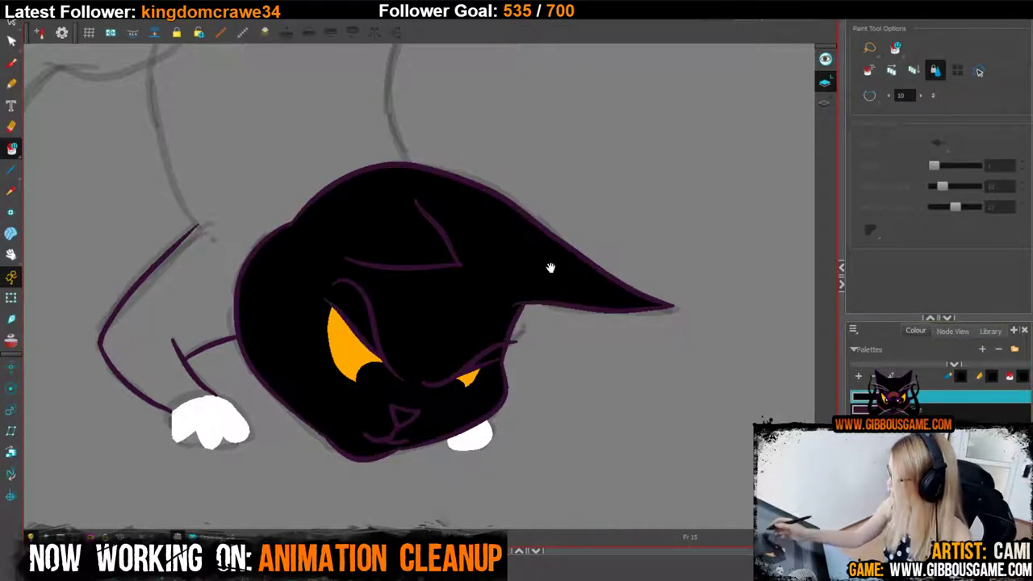
# Trace the raised hind leg, belly and curved back down to the head in dark purple.
pyautogui.moveTo(551, 267); pyautogui.dragTo(643, 505)
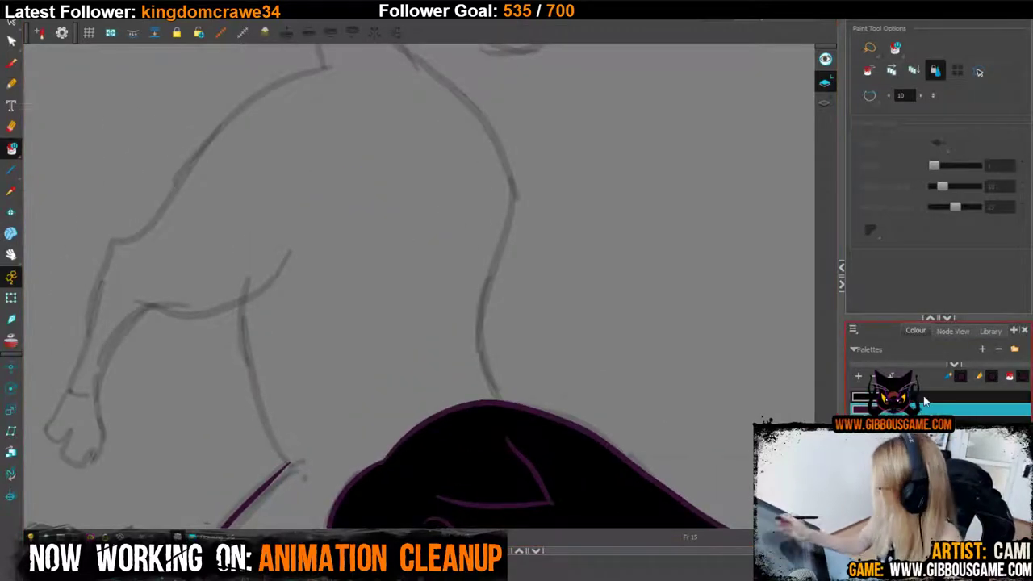
pyautogui.hotkey('alt', '/')
pyautogui.moveTo(360, 323); pyautogui.dragTo(416, 323)
pyautogui.moveTo(345, 253)
pyautogui.mouseDown()
pyautogui.moveTo(246, 311)
pyautogui.moveTo(184, 326)
pyautogui.moveTo(153, 399)
pyautogui.mouseUp()
pyautogui.moveTo(142, 334)
pyautogui.mouseDown()
pyautogui.moveTo(123, 394)
pyautogui.moveTo(191, 235)
pyautogui.moveTo(211, 223)
pyautogui.mouseUp()
pyautogui.moveTo(404, 239); pyautogui.dragTo(423, 369)
pyautogui.moveTo(229, 355)
pyautogui.mouseDown()
pyautogui.moveTo(252, 315)
pyautogui.moveTo(411, 200)
pyautogui.mouseUp()
pyautogui.moveTo(538, 316); pyautogui.dragTo(513, 78)
pyautogui.moveTo(286, 208)
pyautogui.mouseDown()
pyautogui.moveTo(294, 293)
pyautogui.moveTo(329, 365)
pyautogui.mouseUp()
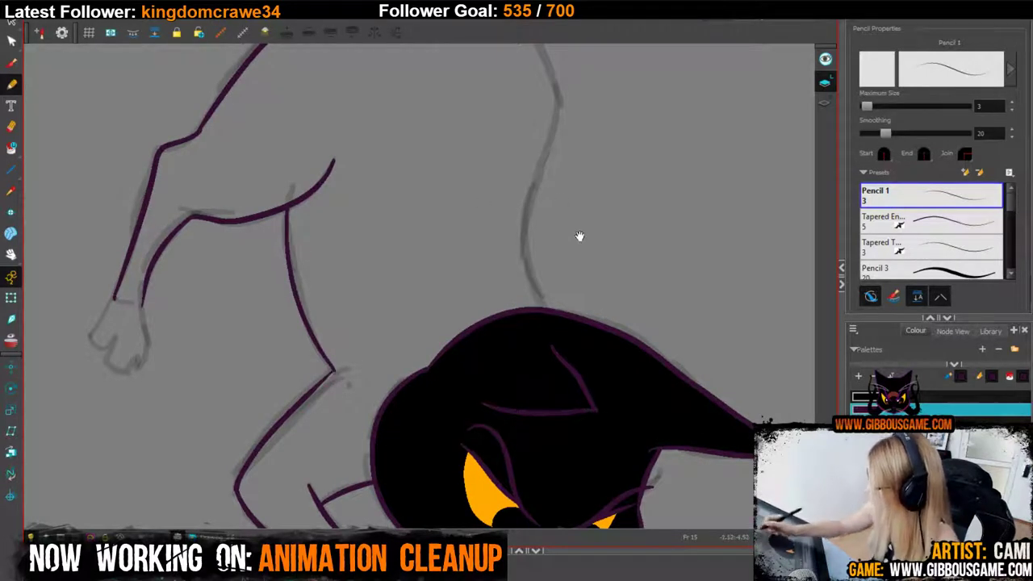
pyautogui.moveTo(579, 235); pyautogui.dragTo(357, 426)
pyautogui.moveTo(330, 491)
pyautogui.mouseDown()
pyautogui.moveTo(323, 368)
pyautogui.moveTo(350, 279)
pyautogui.moveTo(317, 210)
pyautogui.moveTo(233, 129)
pyautogui.mouseUp()
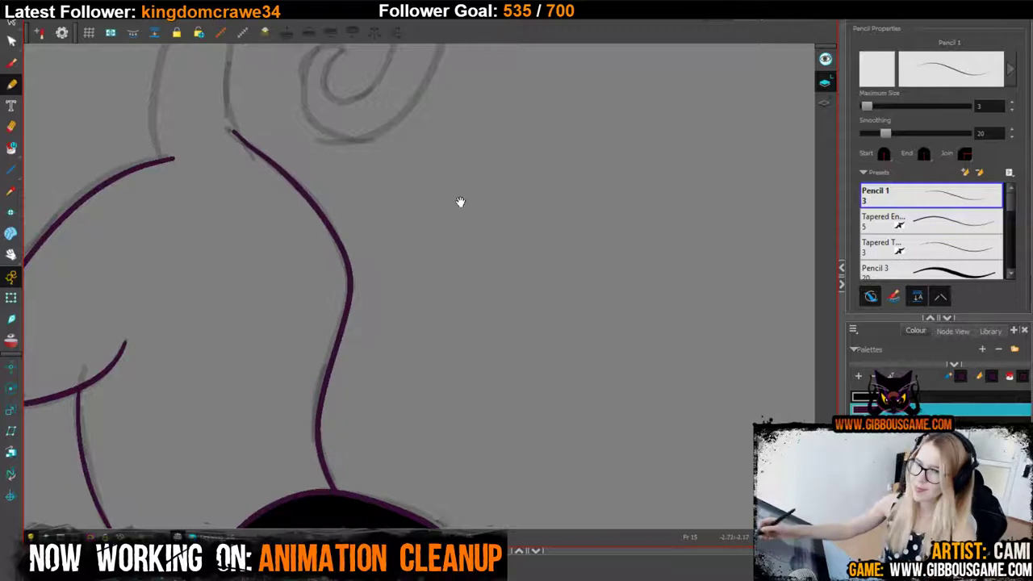
# Trace the outer and inner edges of the curled tail in dark purple, joining them to the body.
pyautogui.moveTo(460, 202); pyautogui.dragTo(579, 439)
pyautogui.moveTo(519, 326); pyautogui.dragTo(543, 323)
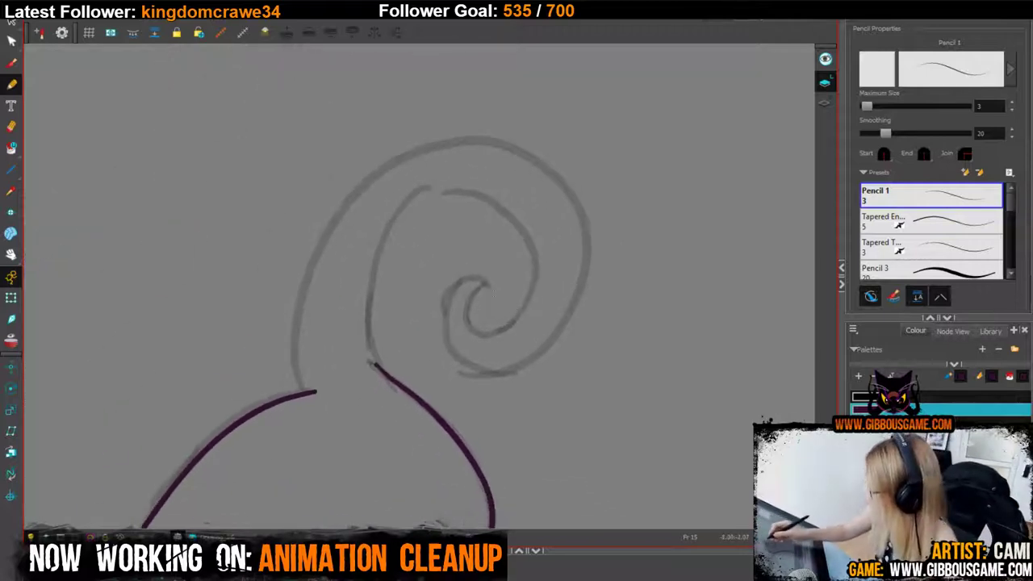
pyautogui.moveTo(479, 282)
pyautogui.mouseDown()
pyautogui.moveTo(448, 354)
pyautogui.moveTo(555, 329)
pyautogui.moveTo(563, 305)
pyautogui.moveTo(465, 278)
pyautogui.moveTo(457, 364)
pyautogui.moveTo(570, 323)
pyautogui.moveTo(566, 184)
pyautogui.moveTo(389, 165)
pyautogui.moveTo(294, 360)
pyautogui.moveTo(300, 392)
pyautogui.mouseUp()
pyautogui.hotkey('ctrl', 'z')
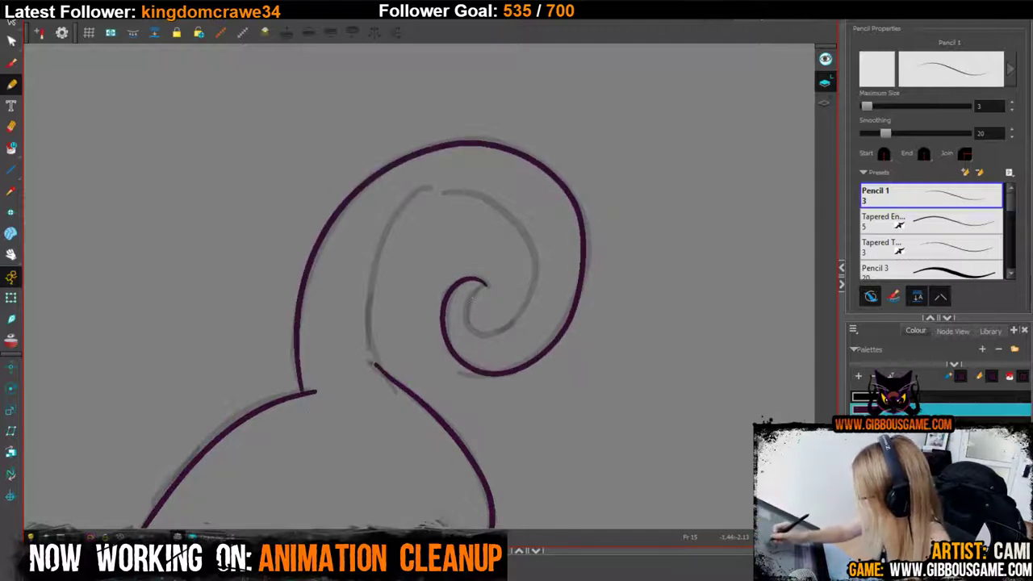
pyautogui.moveTo(482, 285)
pyautogui.mouseDown()
pyautogui.moveTo(482, 333)
pyautogui.moveTo(532, 278)
pyautogui.moveTo(483, 196)
pyautogui.moveTo(379, 249)
pyautogui.moveTo(374, 365)
pyautogui.mouseUp()
pyautogui.press('2')
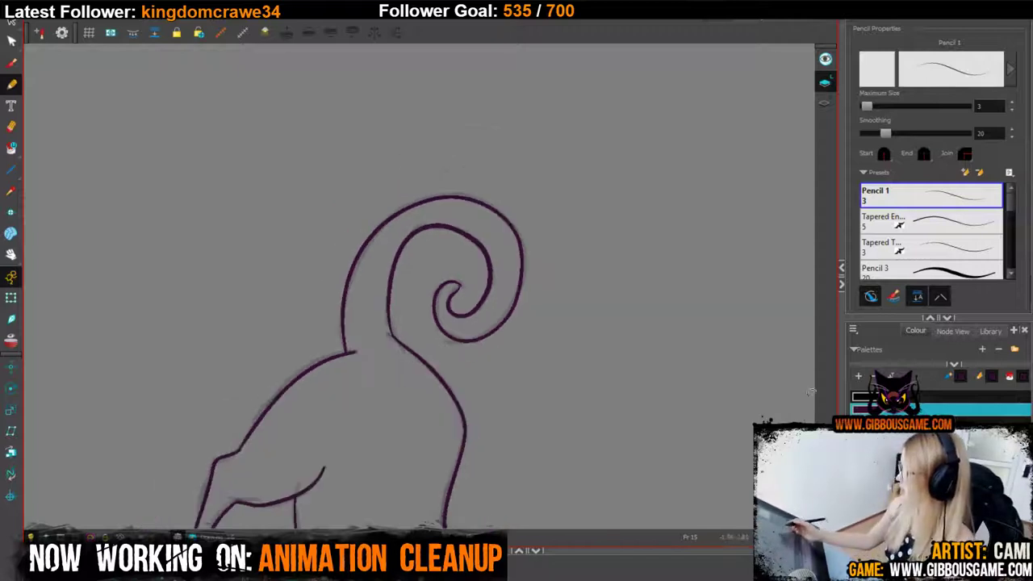
# Outline the hind paw in white, closing it at the ankle, and fill it with white.
pyautogui.click(953, 396)
pyautogui.hotkey('alt', 'i')
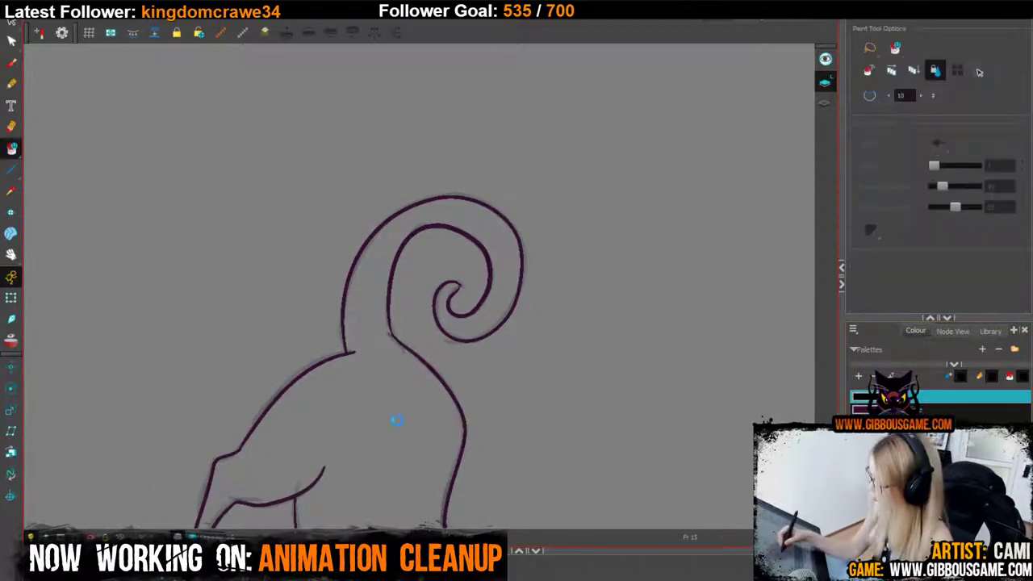
pyautogui.moveTo(436, 512); pyautogui.dragTo(485, 279)
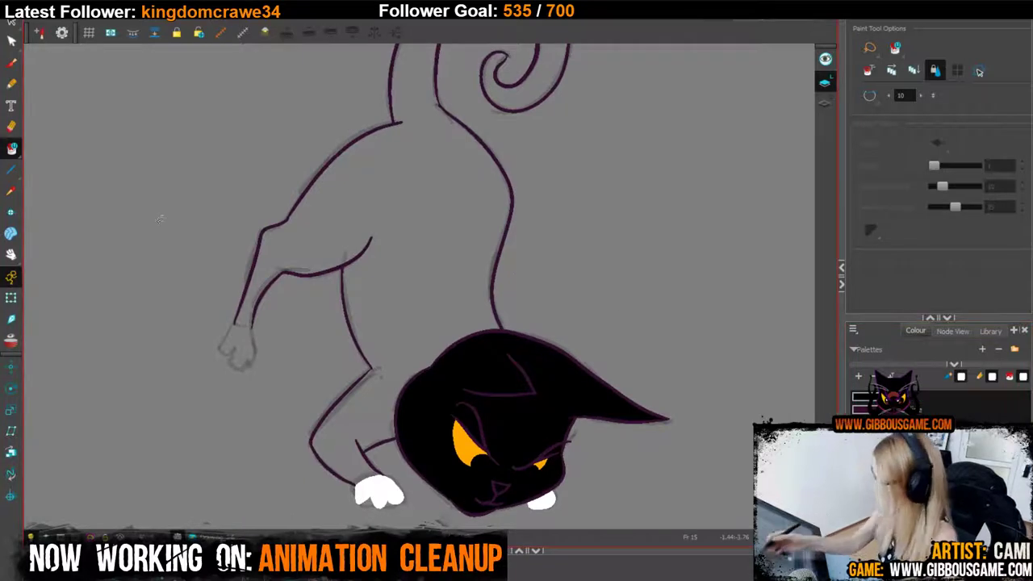
pyautogui.press('1')
pyautogui.click(12, 83)
pyautogui.moveTo(59, 368); pyautogui.dragTo(82, 371)
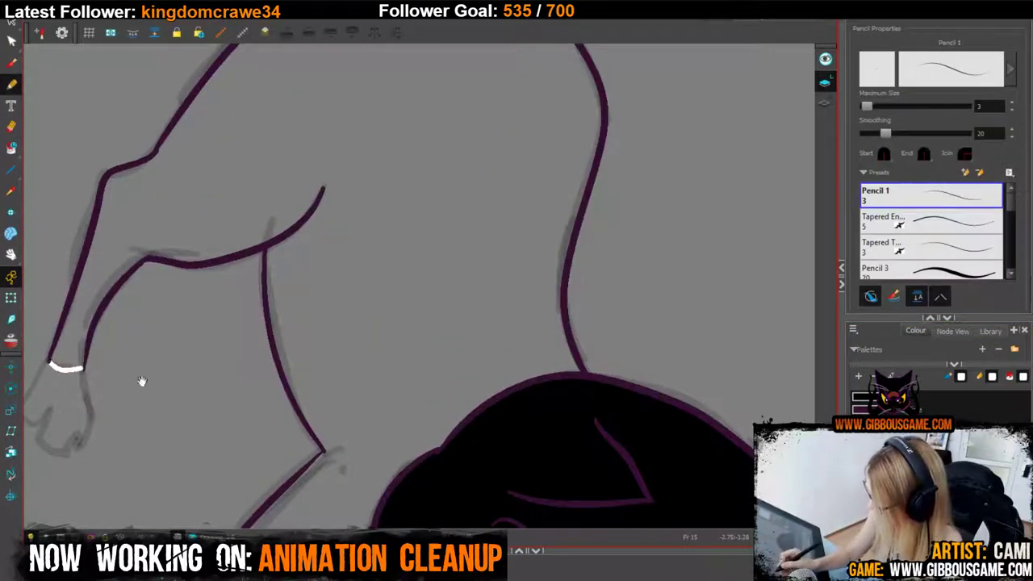
pyautogui.moveTo(197, 388); pyautogui.dragTo(388, 357)
pyautogui.moveTo(241, 332)
pyautogui.mouseDown()
pyautogui.moveTo(219, 387)
pyautogui.moveTo(246, 371)
pyautogui.mouseUp()
pyautogui.moveTo(246, 371)
pyautogui.mouseDown()
pyautogui.moveTo(231, 405)
pyautogui.moveTo(273, 381)
pyautogui.moveTo(276, 339)
pyautogui.mouseUp()
pyautogui.hotkey('alt', 'i')
pyautogui.click(262, 371)
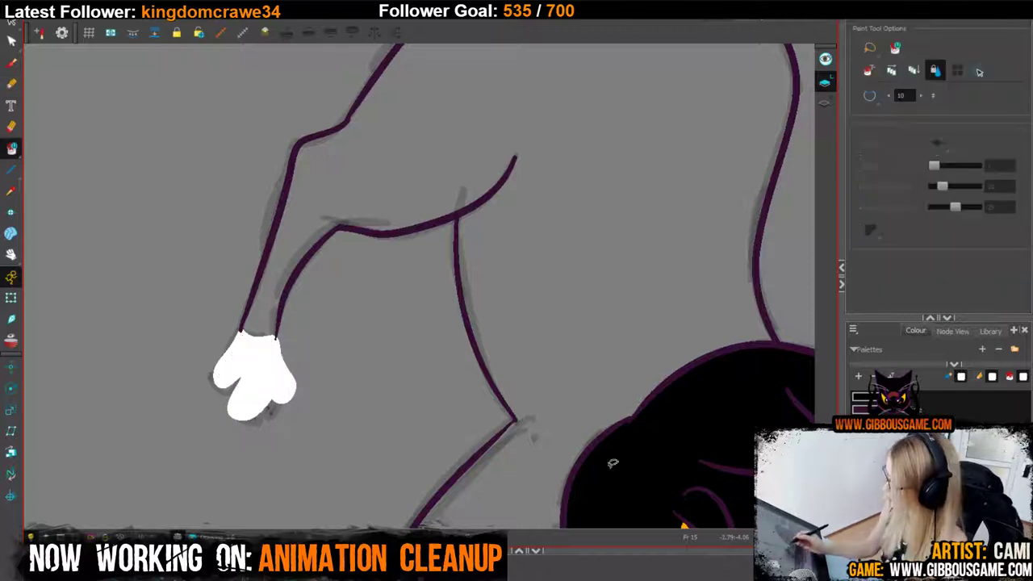
# Fill the body, tail, hind leg and bent front arm with black.
pyautogui.press('1')
pyautogui.click(888, 396)
pyautogui.press('1')
pyautogui.press('1')
pyautogui.press('1')
pyautogui.press('1')
pyautogui.press('1')
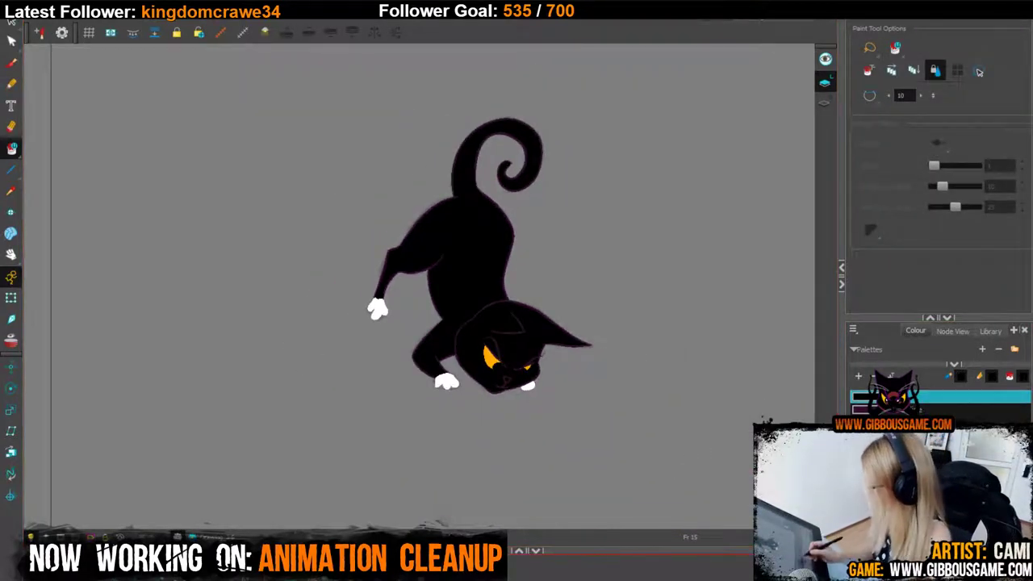
# Go to the rough drawing of the standing cat on frame 17.
pyautogui.press(',')
pyautogui.press(',')
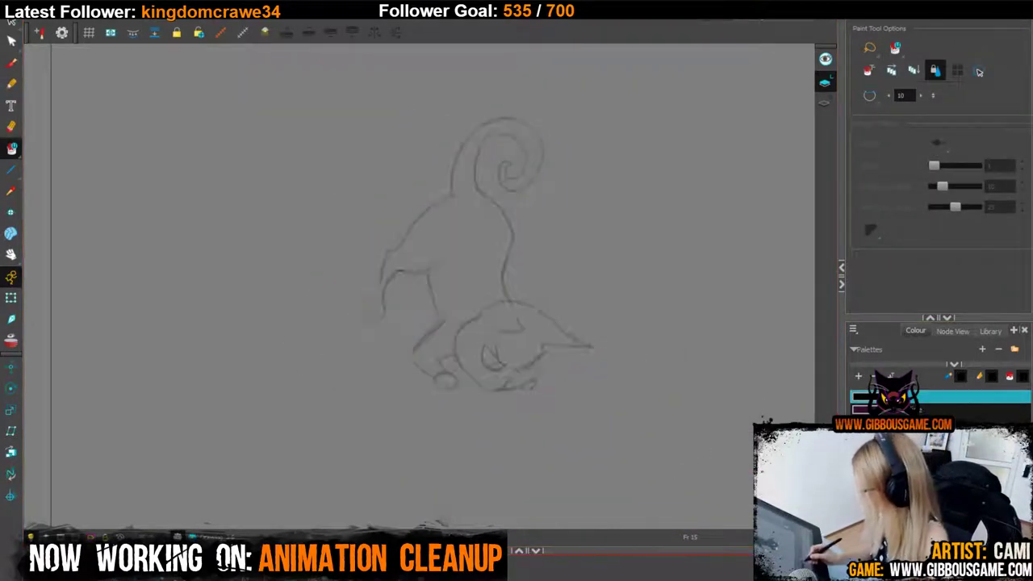
pyautogui.press('.')
pyautogui.press(',')
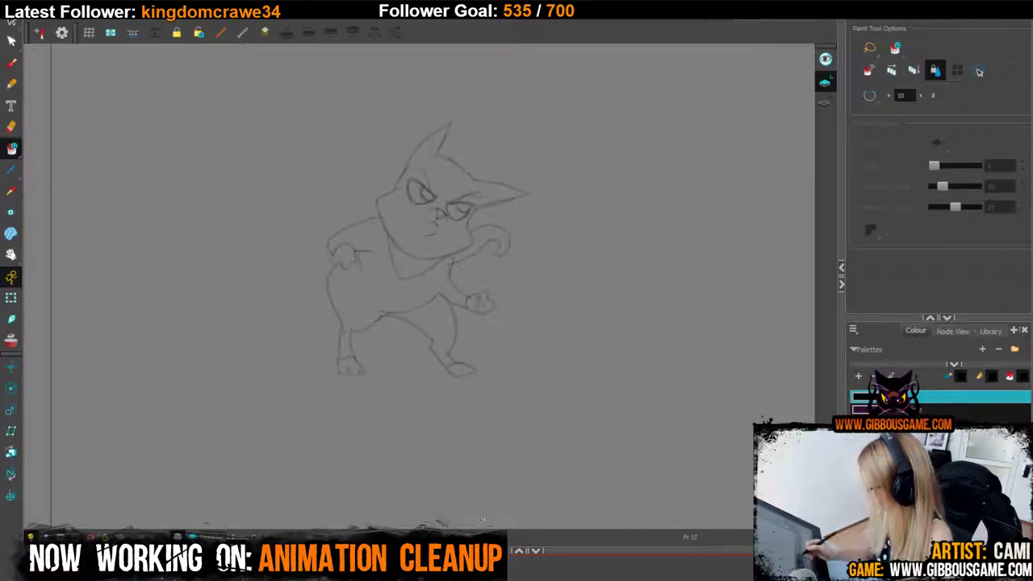
# Trace the curved brows and slanted upper eyelids of both eyes in dark purple with the Pencil.
pyautogui.moveTo(451, 242); pyautogui.dragTo(421, 292)
pyautogui.click(960, 410)
pyautogui.press('2')
pyautogui.press('2')
pyautogui.hotkey('alt', '/')
pyautogui.press('2')
pyautogui.press('2')
pyautogui.press('2')
pyautogui.press('2')
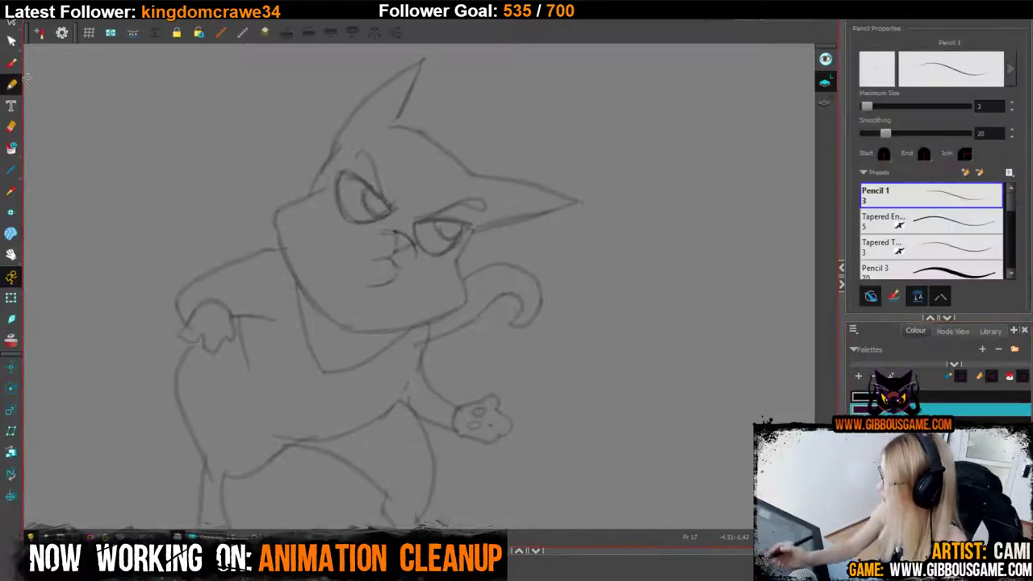
pyautogui.moveTo(383, 218); pyautogui.dragTo(420, 404)
pyautogui.moveTo(419, 347)
pyautogui.mouseDown()
pyautogui.moveTo(525, 316)
pyautogui.moveTo(587, 326)
pyautogui.mouseUp()
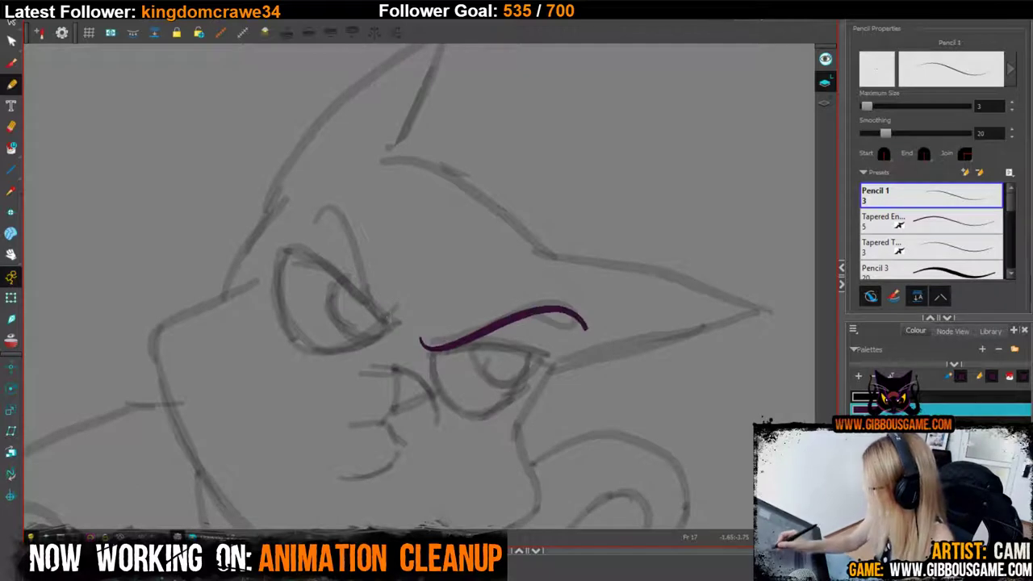
pyautogui.moveTo(400, 320)
pyautogui.mouseDown()
pyautogui.moveTo(327, 227)
pyautogui.moveTo(299, 209)
pyautogui.mouseUp()
pyautogui.moveTo(437, 349); pyautogui.dragTo(557, 365)
pyautogui.moveTo(386, 317); pyautogui.dragTo(265, 247)
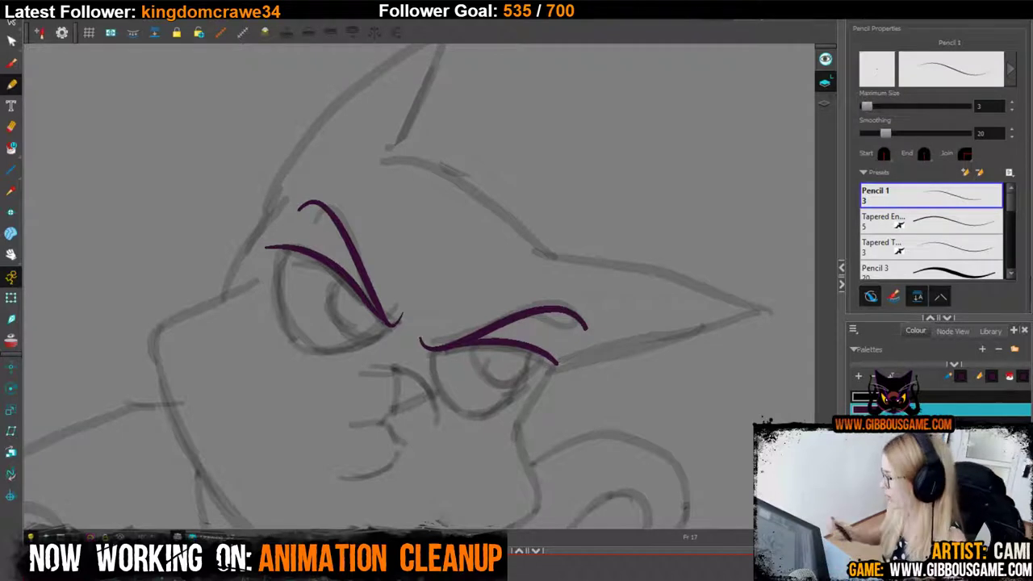
# Trace the curved line over the nose between the eyes in dark purple.
pyautogui.press('1')
pyautogui.press('1')
pyautogui.press('1')
pyautogui.press('1')
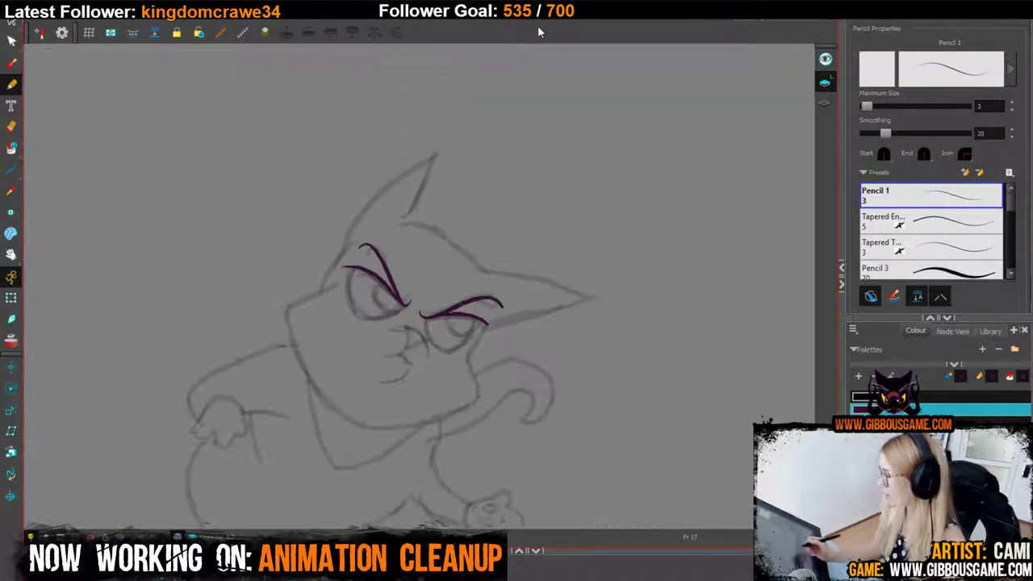
pyautogui.press('2')
pyautogui.press('2')
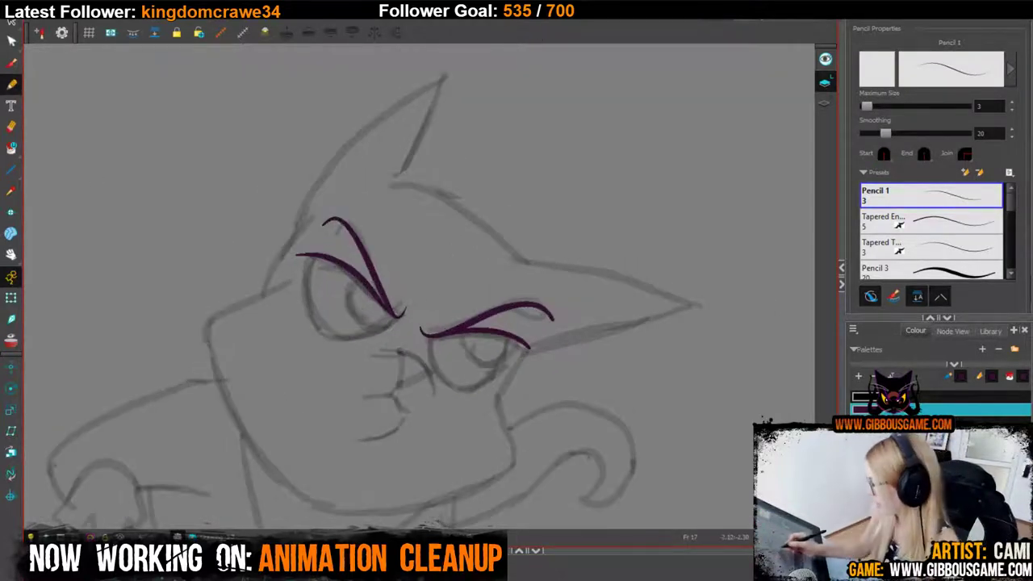
pyautogui.moveTo(406, 353)
pyautogui.mouseDown()
pyautogui.moveTo(433, 396)
pyautogui.moveTo(431, 375)
pyautogui.moveTo(380, 354)
pyautogui.mouseUp()
pyautogui.hotkey('ctrl', 'z')
pyautogui.hotkey('ctrl', 'z')
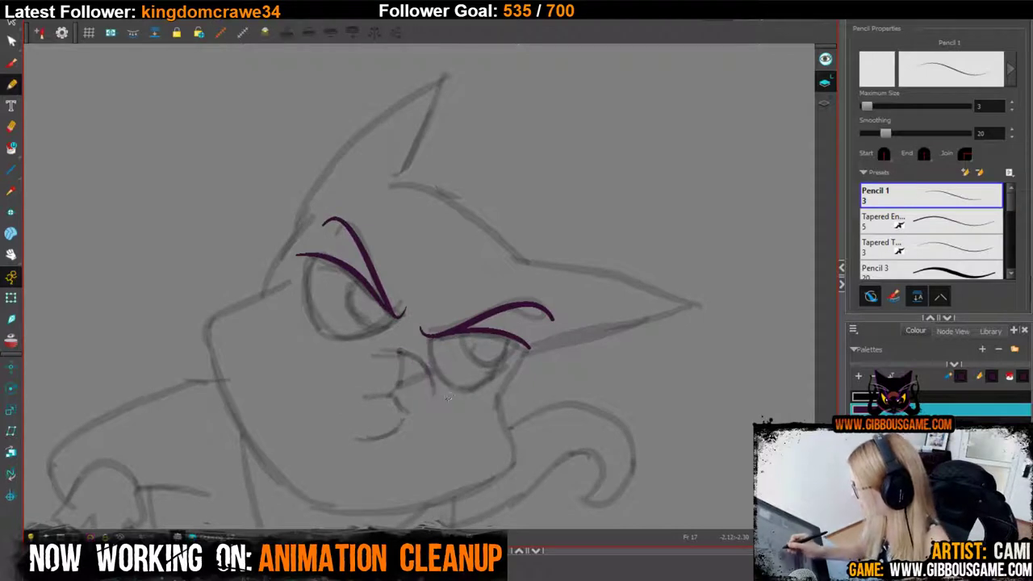
pyautogui.moveTo(436, 394)
pyautogui.mouseDown()
pyautogui.moveTo(397, 352)
pyautogui.moveTo(437, 394)
pyautogui.mouseUp()
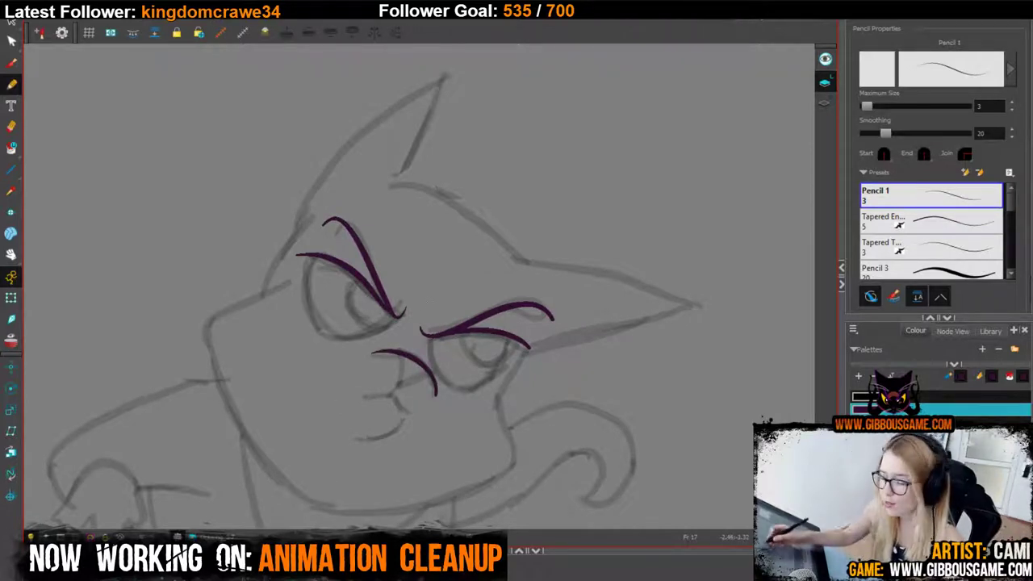
# Trace the nose and the pouting mouth below it in dark purple.
pyautogui.moveTo(499, 325); pyautogui.dragTo(497, 250)
pyautogui.moveTo(397, 278)
pyautogui.mouseDown()
pyautogui.moveTo(400, 292)
pyautogui.moveTo(423, 293)
pyautogui.moveTo(401, 305)
pyautogui.moveTo(399, 334)
pyautogui.moveTo(359, 361)
pyautogui.mouseUp()
pyautogui.hotkey('ctrl', 'z')
pyautogui.moveTo(400, 331); pyautogui.dragTo(359, 363)
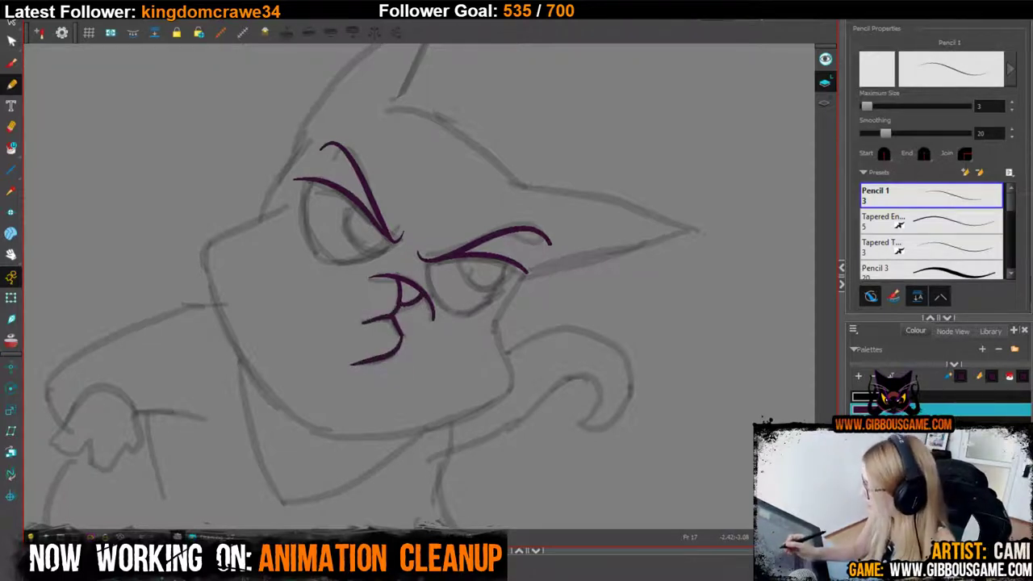
pyautogui.hotkey('ctrl', 'z')
pyautogui.moveTo(400, 330)
pyautogui.mouseDown()
pyautogui.moveTo(373, 364)
pyautogui.moveTo(359, 366)
pyautogui.mouseUp()
# Trace the face outline from the larger eye's cheek around the jaw to the opposite cheek in dark purple.
pyautogui.moveTo(589, 468); pyautogui.dragTo(597, 435)
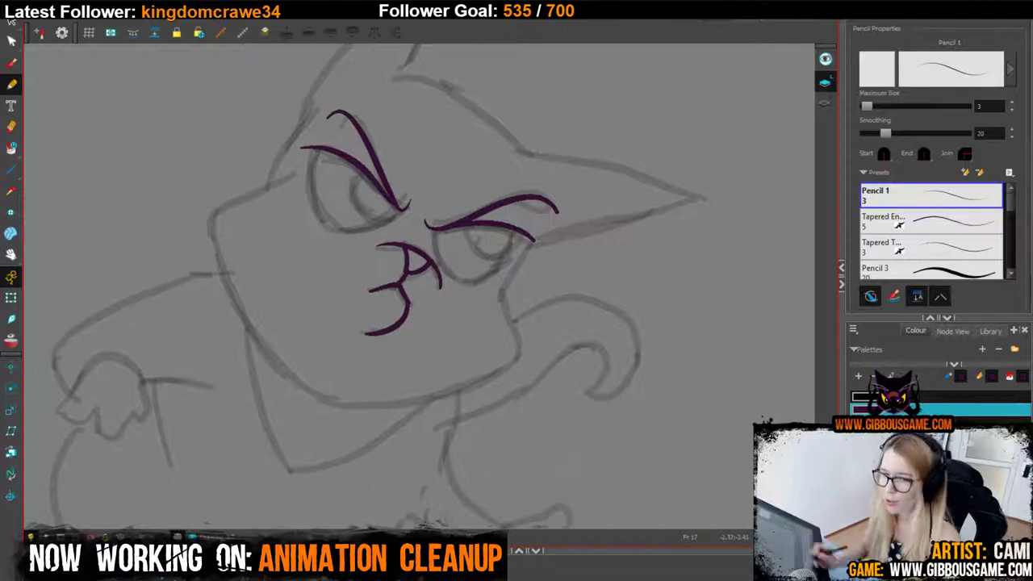
pyautogui.press('2')
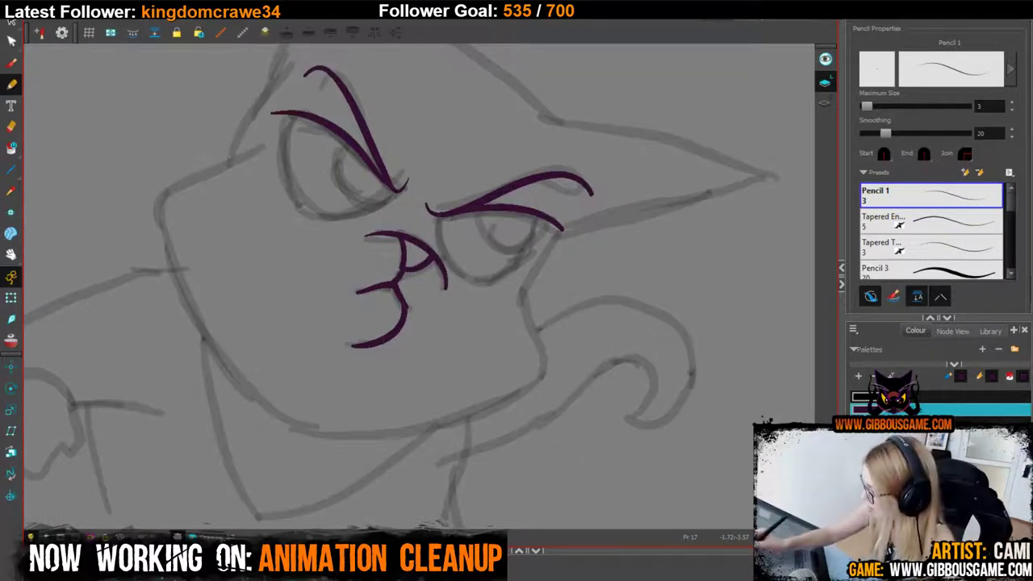
pyautogui.moveTo(224, 158); pyautogui.dragTo(166, 203)
pyautogui.hotkey('ctrl', 'z')
pyautogui.moveTo(222, 157)
pyautogui.mouseDown()
pyautogui.moveTo(170, 189)
pyautogui.moveTo(163, 233)
pyautogui.moveTo(191, 313)
pyautogui.moveTo(240, 386)
pyautogui.moveTo(295, 428)
pyautogui.moveTo(273, 414)
pyautogui.moveTo(350, 438)
pyautogui.mouseUp()
pyautogui.hotkey('ctrl', 'z')
pyautogui.moveTo(255, 401)
pyautogui.mouseDown()
pyautogui.moveTo(279, 421)
pyautogui.moveTo(356, 437)
pyautogui.moveTo(305, 434)
pyautogui.moveTo(324, 440)
pyautogui.mouseUp()
pyautogui.hotkey('ctrl', 'z')
pyautogui.hotkey('ctrl', 'z')
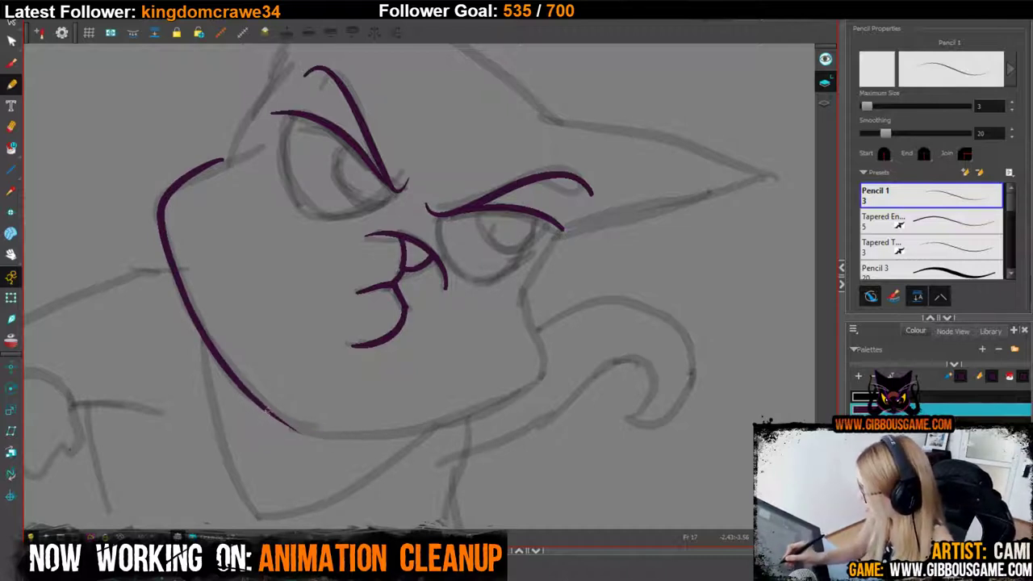
pyautogui.moveTo(266, 410)
pyautogui.mouseDown()
pyautogui.moveTo(310, 435)
pyautogui.moveTo(446, 424)
pyautogui.moveTo(543, 371)
pyautogui.moveTo(521, 294)
pyautogui.mouseUp()
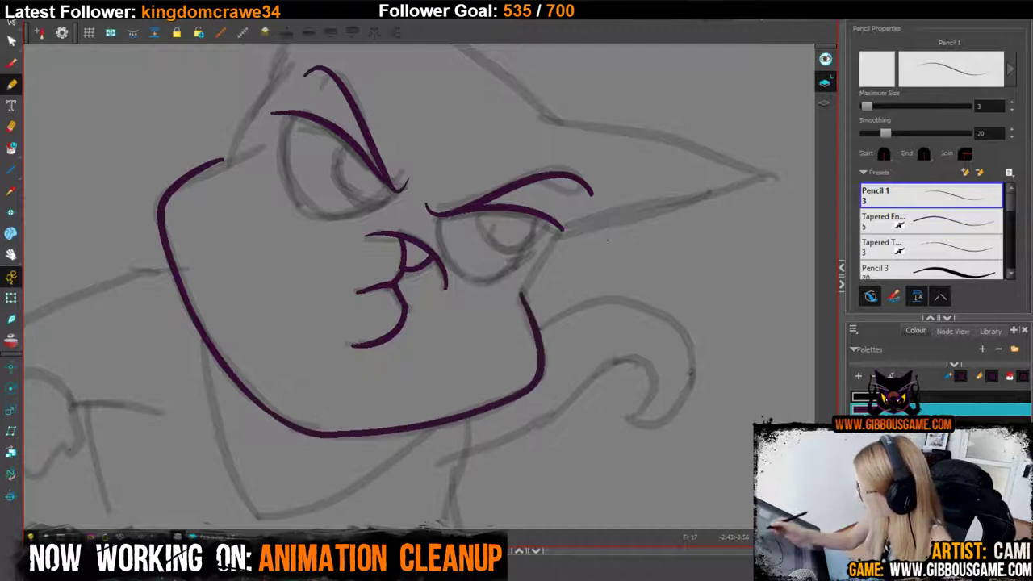
# Trace both pointed ears and the top of the head in dark purple, closing the head outline.
pyautogui.moveTo(609, 238)
pyautogui.mouseDown()
pyautogui.moveTo(592, 384)
pyautogui.moveTo(531, 469)
pyautogui.mouseUp()
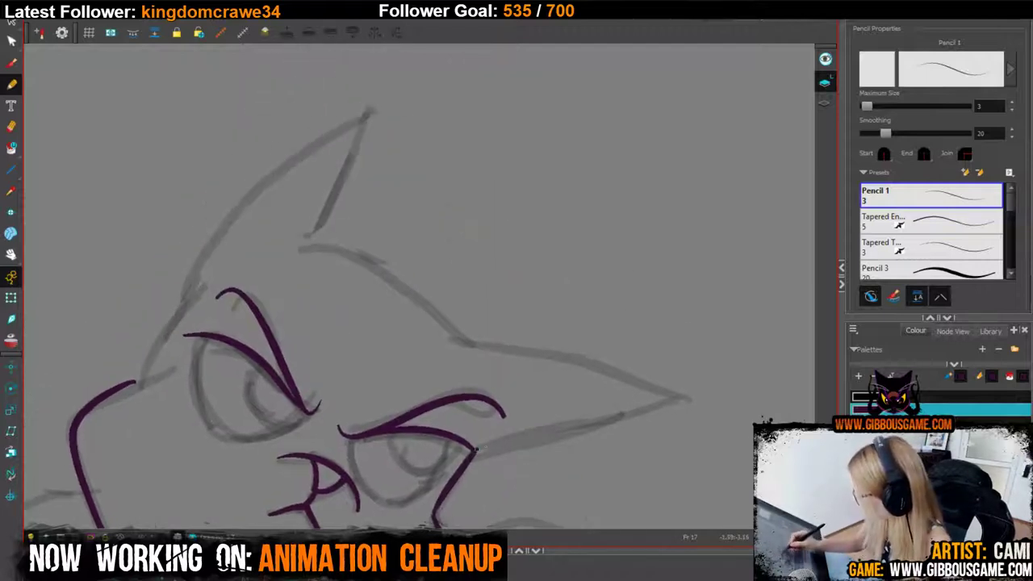
pyautogui.hotkey('ctrl', 'z')
pyautogui.moveTo(475, 449)
pyautogui.mouseDown()
pyautogui.moveTo(686, 402)
pyautogui.moveTo(600, 418)
pyautogui.moveTo(679, 401)
pyautogui.moveTo(577, 360)
pyautogui.moveTo(469, 339)
pyautogui.mouseUp()
pyautogui.hotkey('ctrl', 'z')
pyautogui.moveTo(516, 452); pyautogui.dragTo(541, 489)
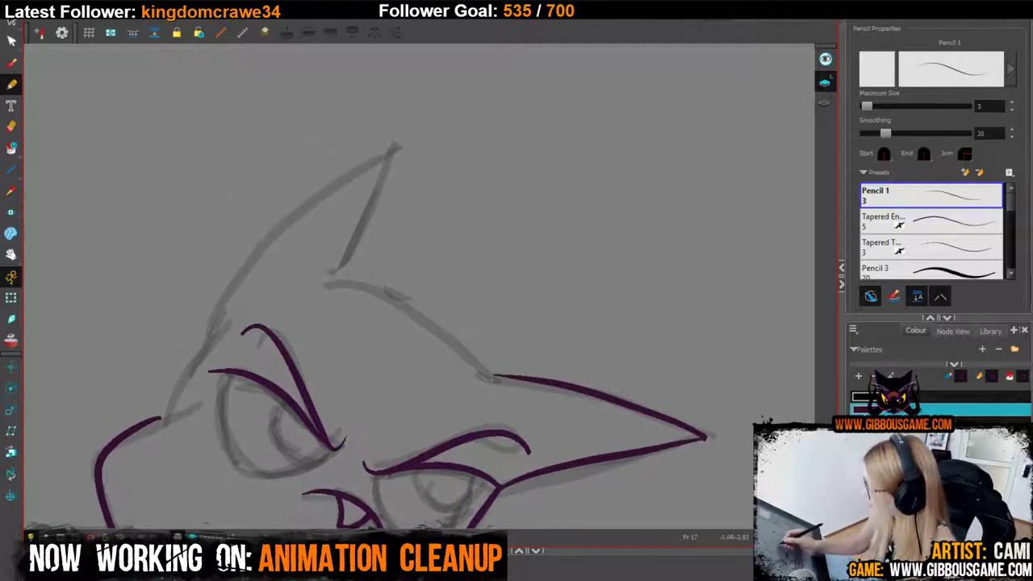
pyautogui.moveTo(494, 377)
pyautogui.mouseDown()
pyautogui.moveTo(399, 298)
pyautogui.moveTo(332, 280)
pyautogui.moveTo(389, 149)
pyautogui.moveTo(298, 219)
pyautogui.moveTo(224, 296)
pyautogui.moveTo(158, 420)
pyautogui.mouseUp()
# Trace the larger eye's outline below its brow in black, redoing strokes that stray from the sketch.
pyautogui.press('2')
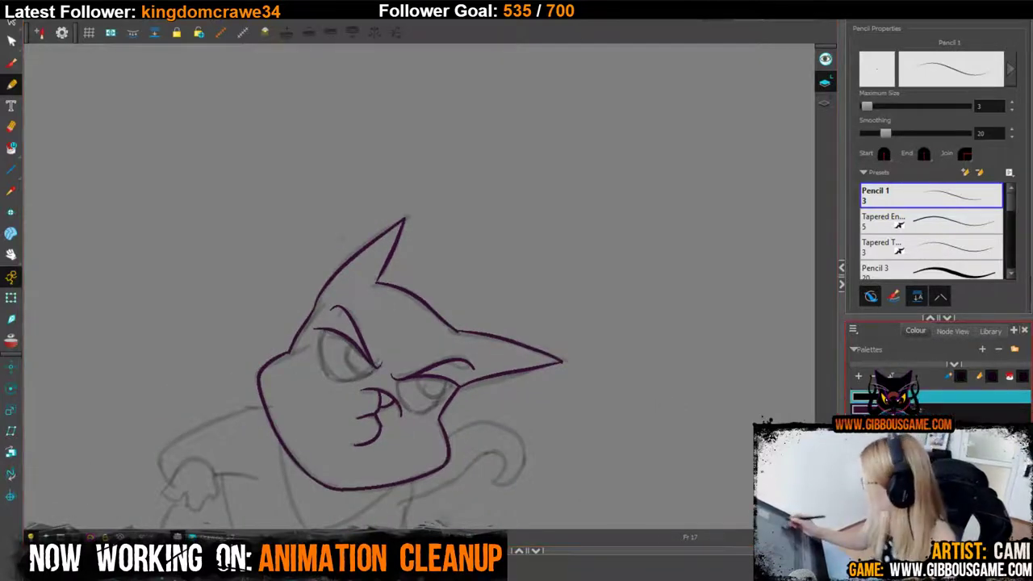
pyautogui.press('1')
pyautogui.press('2')
pyautogui.moveTo(399, 339); pyautogui.dragTo(467, 216)
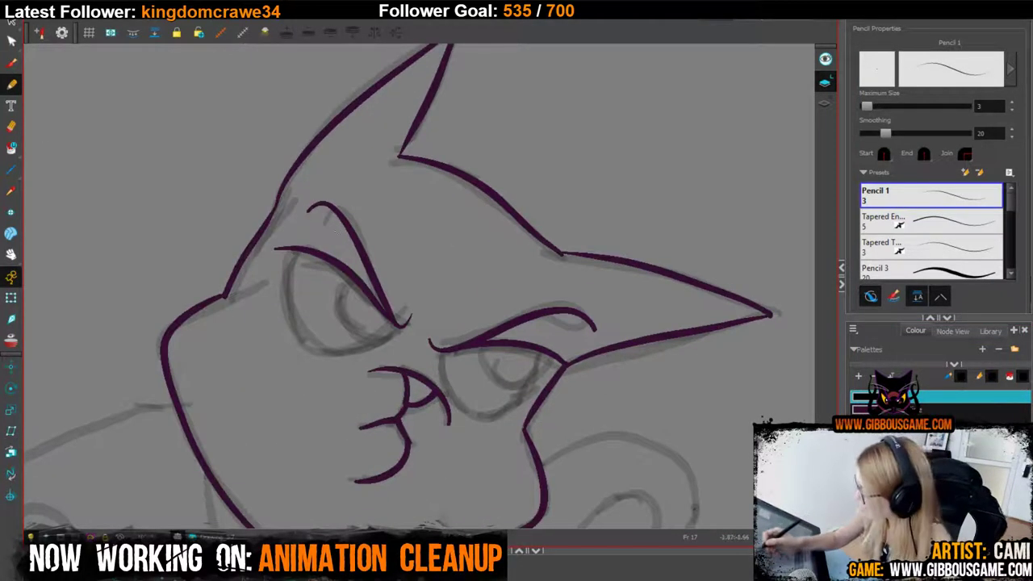
pyautogui.moveTo(397, 324)
pyautogui.mouseDown()
pyautogui.moveTo(340, 353)
pyautogui.moveTo(307, 346)
pyautogui.moveTo(283, 292)
pyautogui.moveTo(296, 252)
pyautogui.mouseUp()
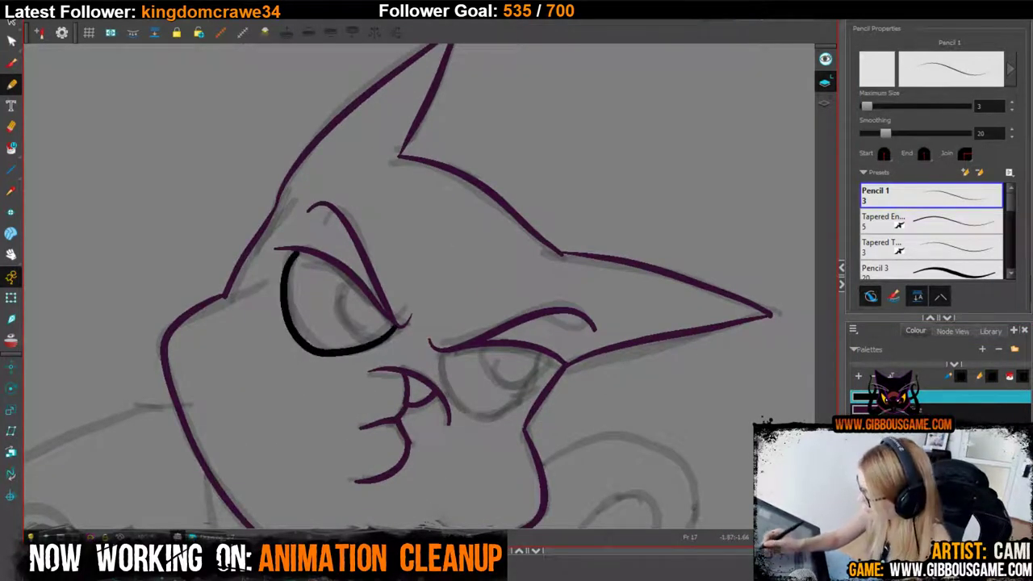
pyautogui.hotkey('ctrl', 'z')
pyautogui.moveTo(397, 325)
pyautogui.mouseDown()
pyautogui.moveTo(354, 350)
pyautogui.moveTo(313, 352)
pyautogui.moveTo(289, 324)
pyautogui.moveTo(286, 259)
pyautogui.moveTo(291, 321)
pyautogui.moveTo(307, 342)
pyautogui.moveTo(339, 353)
pyautogui.moveTo(391, 326)
pyautogui.mouseUp()
pyautogui.hotkey('ctrl', 'z')
pyautogui.hotkey('ctrl', 'z')
pyautogui.moveTo(292, 250)
pyautogui.mouseDown()
pyautogui.moveTo(285, 281)
pyautogui.moveTo(298, 330)
pyautogui.moveTo(284, 298)
pyautogui.moveTo(299, 335)
pyautogui.moveTo(327, 351)
pyautogui.moveTo(360, 350)
pyautogui.moveTo(396, 325)
pyautogui.mouseUp()
pyautogui.hotkey('ctrl', 'z')
pyautogui.hotkey('ctrl', 'z')
# Trace the larger eye's pupil and the smaller eye with its pupil in black.
pyautogui.moveTo(354, 281)
pyautogui.mouseDown()
pyautogui.moveTo(352, 339)
pyautogui.moveTo(369, 345)
pyautogui.moveTo(352, 221)
pyautogui.moveTo(334, 239)
pyautogui.moveTo(353, 311)
pyautogui.mouseUp()
pyautogui.hotkey('ctrl', 'z')
pyautogui.hotkey('ctrl', 'z')
pyautogui.moveTo(417, 301)
pyautogui.mouseDown()
pyautogui.moveTo(435, 347)
pyautogui.moveTo(422, 338)
pyautogui.moveTo(485, 360)
pyautogui.moveTo(519, 319)
pyautogui.moveTo(416, 324)
pyautogui.moveTo(456, 358)
pyautogui.moveTo(502, 335)
pyautogui.moveTo(518, 297)
pyautogui.moveTo(492, 335)
pyautogui.moveTo(507, 313)
pyautogui.mouseUp()
pyautogui.hotkey('ctrl', 'z')
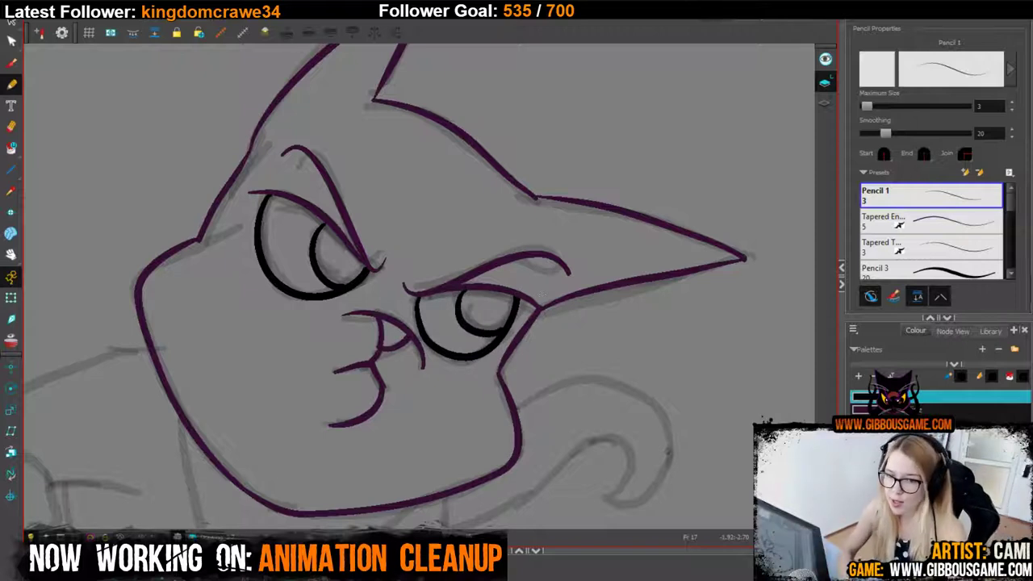
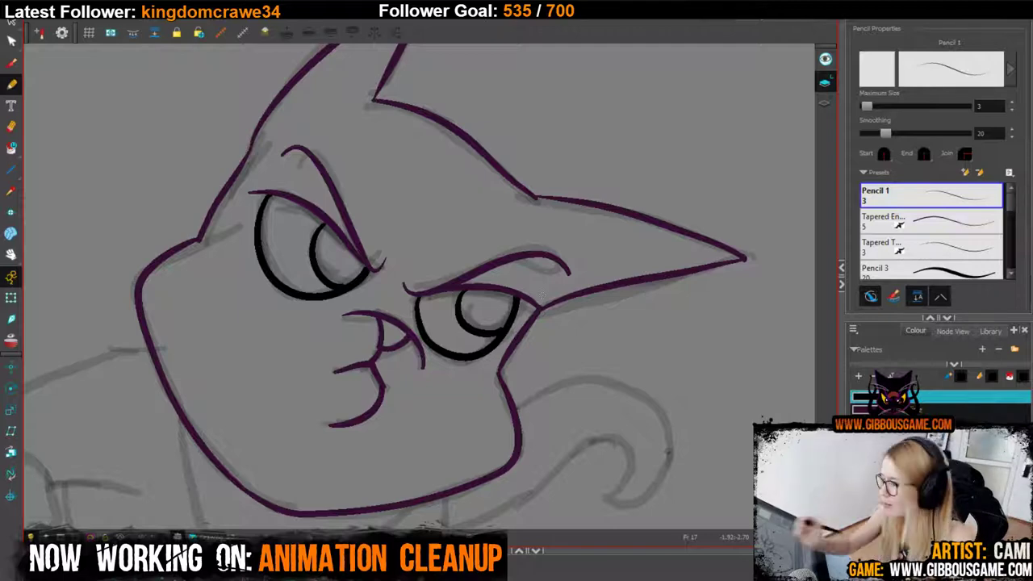
# Trace the pointed chest patch below the chin in white, redrawing its lower edge until it follows the sketch.
pyautogui.press('1')
pyautogui.press('1')
pyautogui.press('1')
pyautogui.press('1')
pyautogui.press('1')
pyautogui.moveTo(522, 379); pyautogui.dragTo(546, 305)
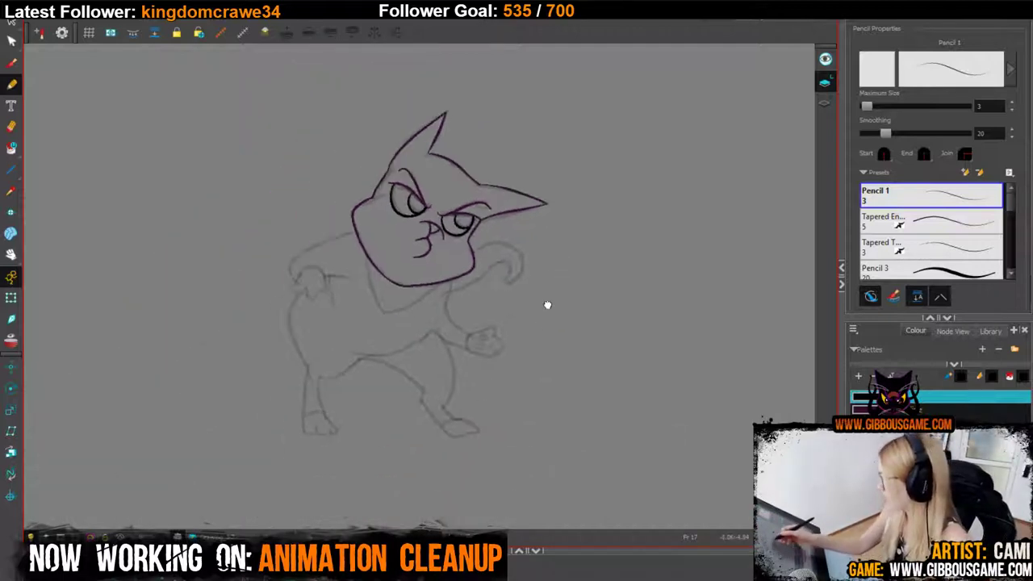
pyautogui.scroll(4, 300, 227)
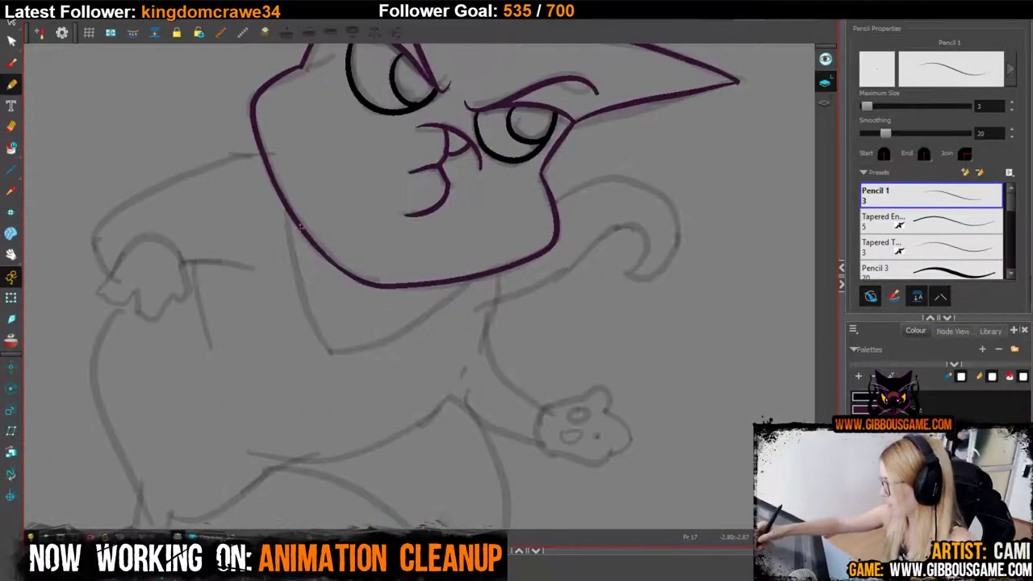
pyautogui.moveTo(287, 212)
pyautogui.mouseDown()
pyautogui.moveTo(296, 271)
pyautogui.moveTo(331, 351)
pyautogui.moveTo(372, 343)
pyautogui.moveTo(456, 283)
pyautogui.mouseUp()
pyautogui.hotkey('ctrl', 'z')
pyautogui.moveTo(327, 349)
pyautogui.mouseDown()
pyautogui.moveTo(349, 353)
pyautogui.moveTo(438, 312)
pyautogui.moveTo(472, 281)
pyautogui.mouseUp()
pyautogui.hotkey('ctrl', 'z')
pyautogui.moveTo(328, 350)
pyautogui.mouseDown()
pyautogui.moveTo(358, 351)
pyautogui.moveTo(418, 326)
pyautogui.moveTo(360, 349)
pyautogui.moveTo(476, 279)
pyautogui.mouseUp()
pyautogui.hotkey('ctrl', 'z')
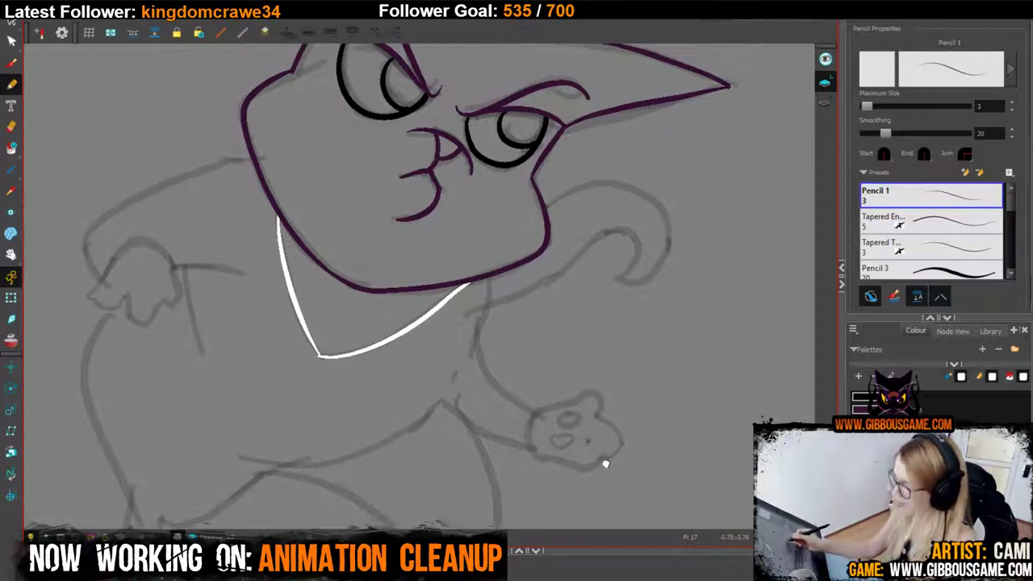
# Fill the pointed chest patch with white.
pyautogui.hotkey('alt', 'i')
pyautogui.click(376, 321)
pyautogui.press('1')
pyautogui.press('1')
pyautogui.press('1')
pyautogui.press('1')
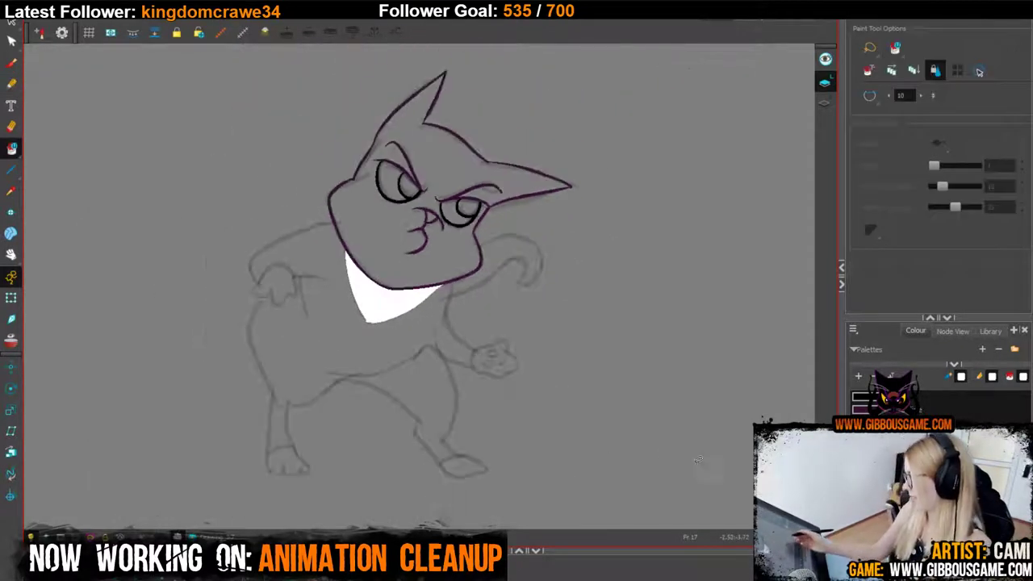
# Outline the paw resting on the hip in white, including its separate fingers.
pyautogui.press('2')
pyautogui.press('2')
pyautogui.press('2')
pyautogui.press('2')
pyautogui.click(11, 84)
pyautogui.press('2')
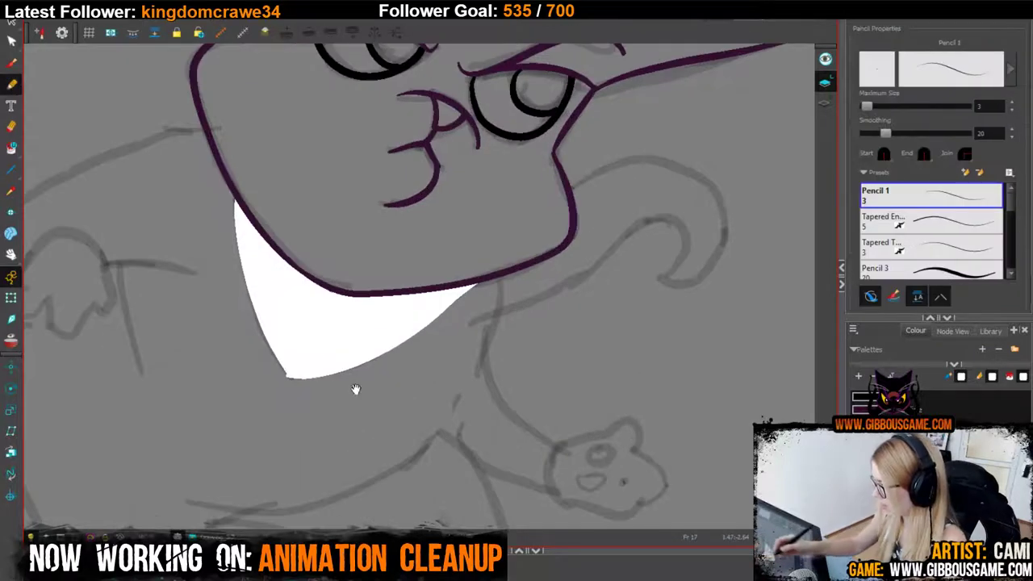
pyautogui.moveTo(355, 389); pyautogui.dragTo(600, 441)
pyautogui.moveTo(282, 307)
pyautogui.mouseDown()
pyautogui.moveTo(249, 350)
pyautogui.moveTo(290, 355)
pyautogui.moveTo(298, 391)
pyautogui.moveTo(332, 340)
pyautogui.moveTo(360, 365)
pyautogui.moveTo(328, 288)
pyautogui.moveTo(272, 322)
pyautogui.mouseUp()
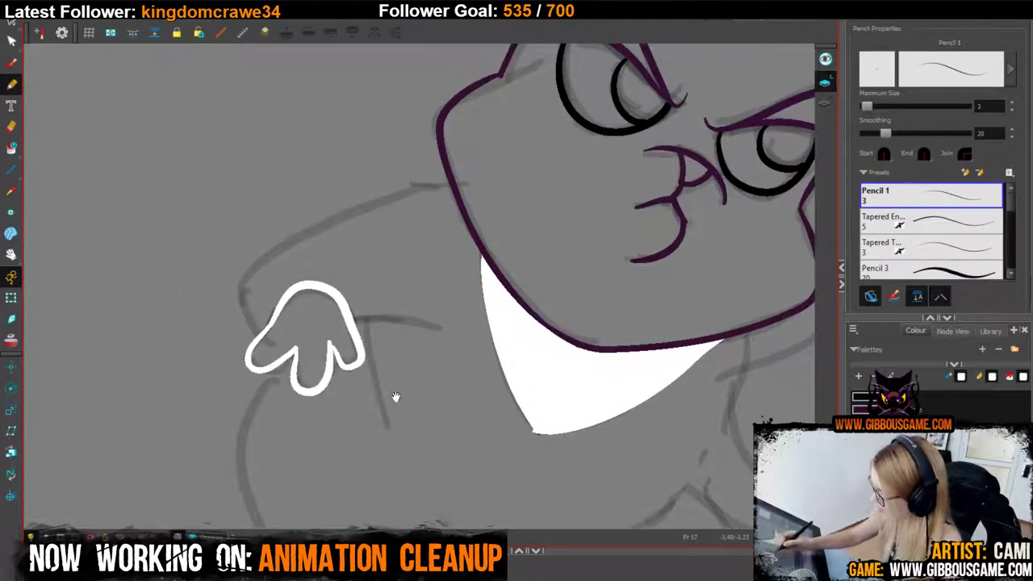
# Outline the two standing feet with their toes in white.
pyautogui.moveTo(395, 396)
pyautogui.mouseDown()
pyautogui.moveTo(372, 186)
pyautogui.moveTo(401, 211)
pyautogui.mouseUp()
pyautogui.moveTo(284, 376)
pyautogui.mouseDown()
pyautogui.moveTo(278, 416)
pyautogui.moveTo(316, 413)
pyautogui.moveTo(340, 435)
pyautogui.moveTo(360, 407)
pyautogui.moveTo(387, 421)
pyautogui.moveTo(327, 355)
pyautogui.moveTo(276, 408)
pyautogui.mouseUp()
pyautogui.moveTo(606, 439); pyautogui.dragTo(272, 442)
pyautogui.moveTo(381, 393)
pyautogui.mouseDown()
pyautogui.moveTo(431, 421)
pyautogui.moveTo(449, 400)
pyautogui.moveTo(492, 405)
pyautogui.moveTo(455, 377)
pyautogui.moveTo(421, 370)
pyautogui.moveTo(381, 396)
pyautogui.mouseUp()
pyautogui.press('1')
pyautogui.press('1')
pyautogui.press('1')
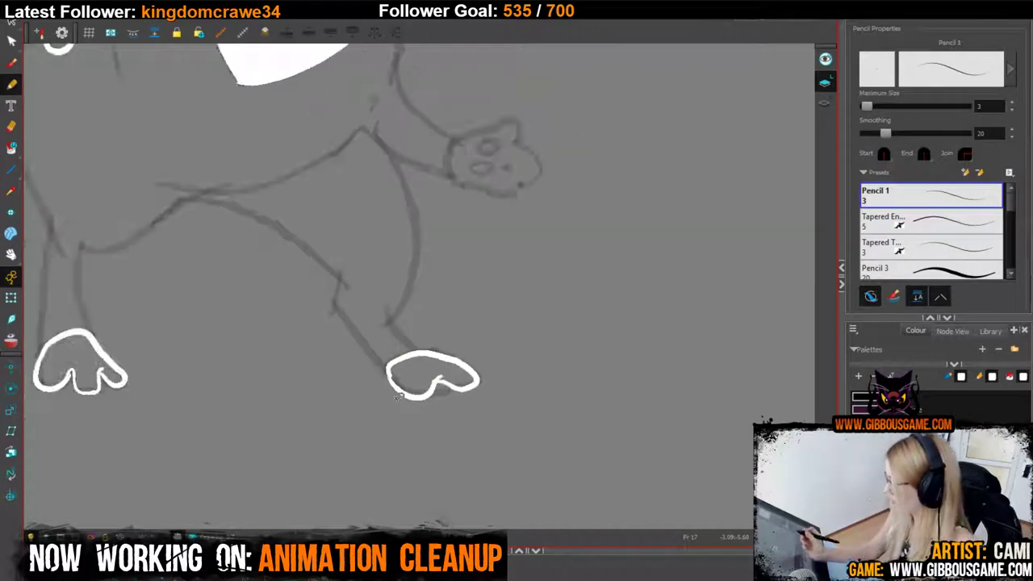
# Fill the hip paw and both standing feet with white.
pyautogui.hotkey('alt', 'i')
pyautogui.click(208, 339)
pyautogui.click(192, 119)
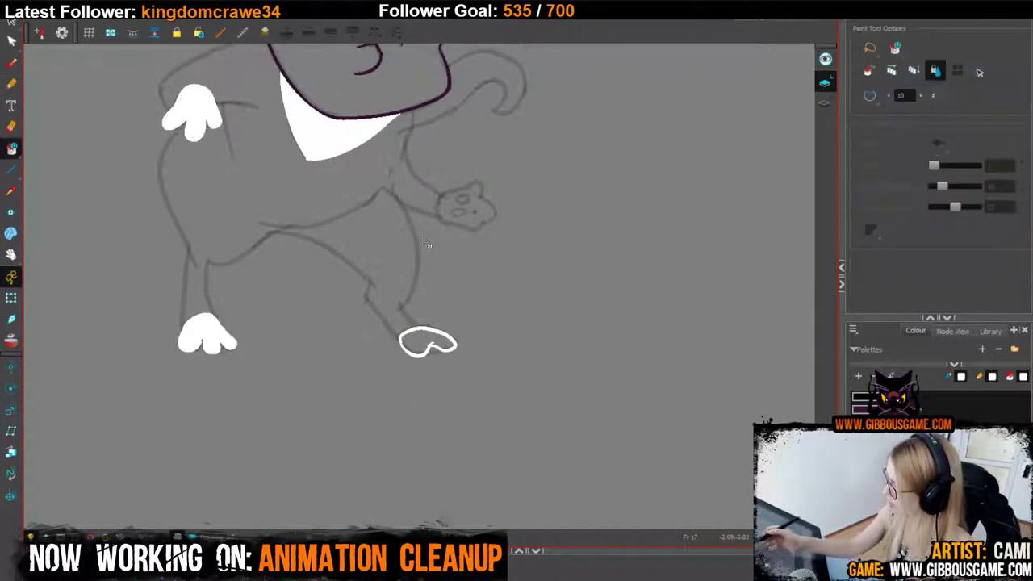
pyautogui.click(427, 344)
# Draw the pads on the outstretched paw in pink and fill the two larger ones with pink.
pyautogui.moveTo(602, 320); pyautogui.dragTo(527, 433)
pyautogui.press('2')
pyautogui.press('2')
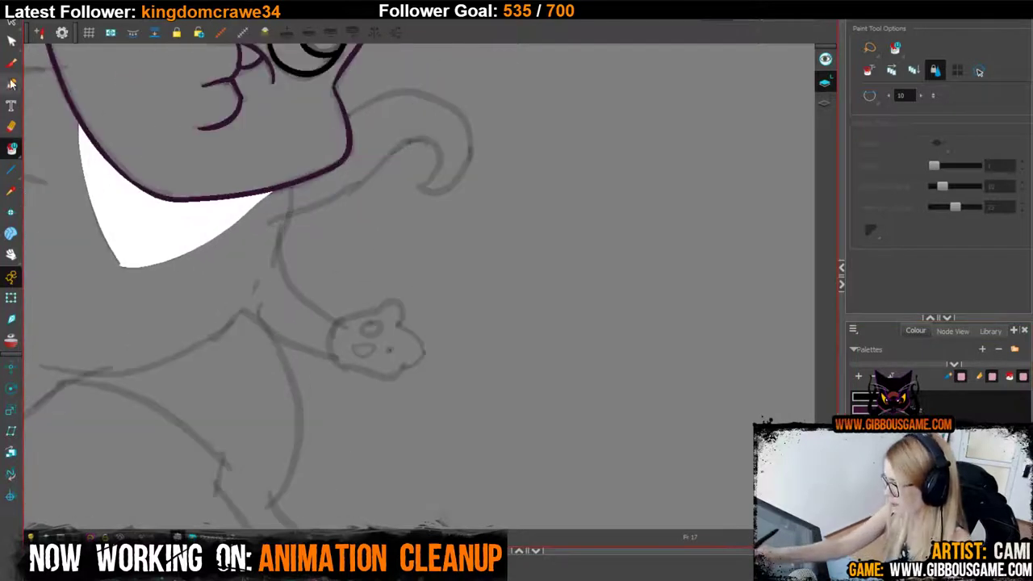
pyautogui.hotkey('alt', '/')
pyautogui.moveTo(349, 359)
pyautogui.mouseDown()
pyautogui.moveTo(363, 334)
pyautogui.moveTo(377, 341)
pyautogui.moveTo(363, 331)
pyautogui.mouseUp()
pyautogui.hotkey('ctrl', 'z')
pyautogui.hotkey('ctrl', 'z')
pyautogui.moveTo(382, 365); pyautogui.dragTo(384, 366)
pyautogui.hotkey('alt', 'i')
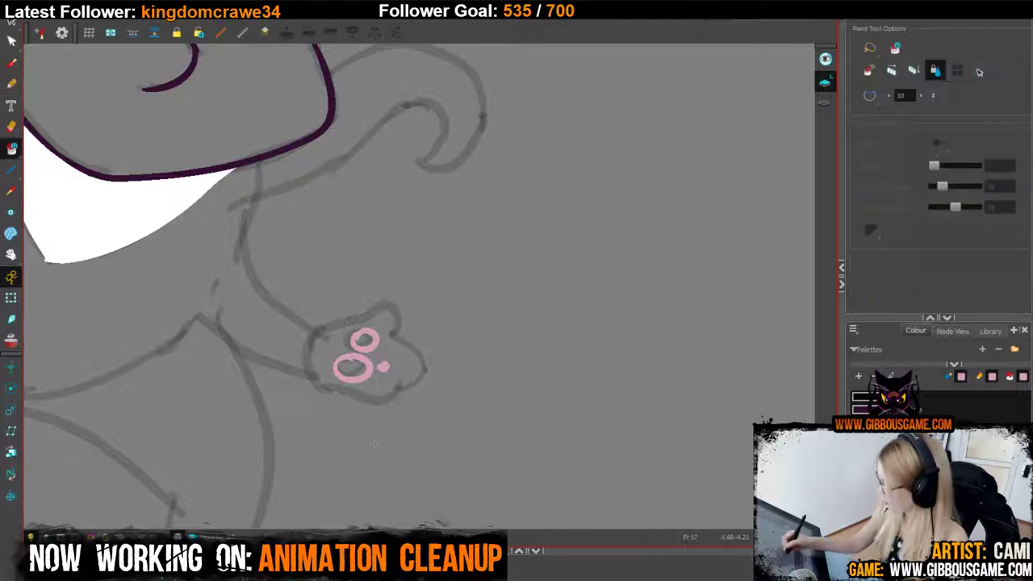
pyautogui.click(351, 368)
pyautogui.click(364, 340)
# Outline the outstretched paw around its pink pads in white and fill it with white.
pyautogui.hotkey('alt', '/')
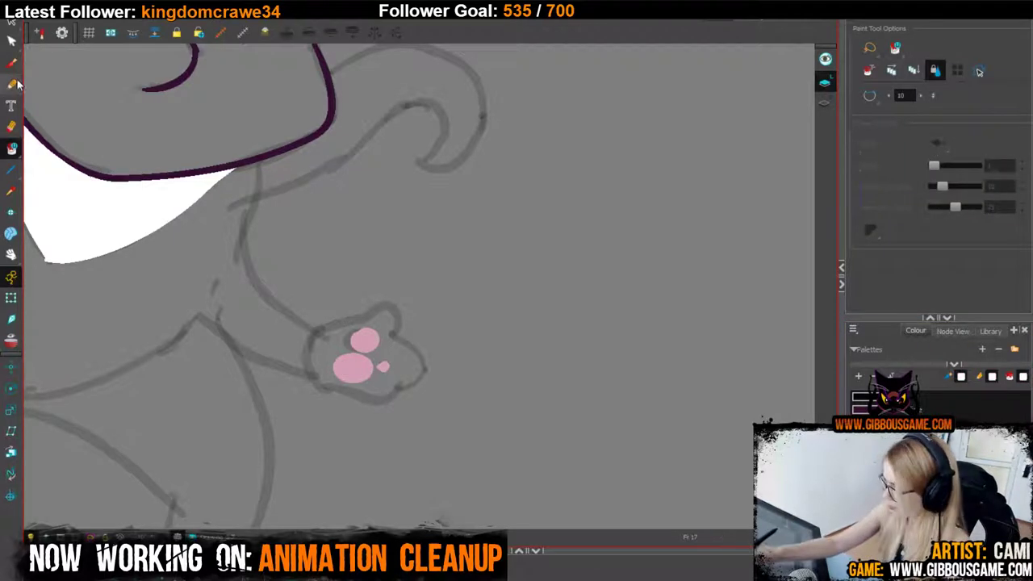
pyautogui.moveTo(321, 328)
pyautogui.mouseDown()
pyautogui.moveTo(309, 381)
pyautogui.moveTo(375, 399)
pyautogui.moveTo(405, 378)
pyautogui.moveTo(398, 340)
pyautogui.moveTo(359, 308)
pyautogui.moveTo(322, 326)
pyautogui.mouseUp()
pyautogui.press('2')
pyautogui.press('2')
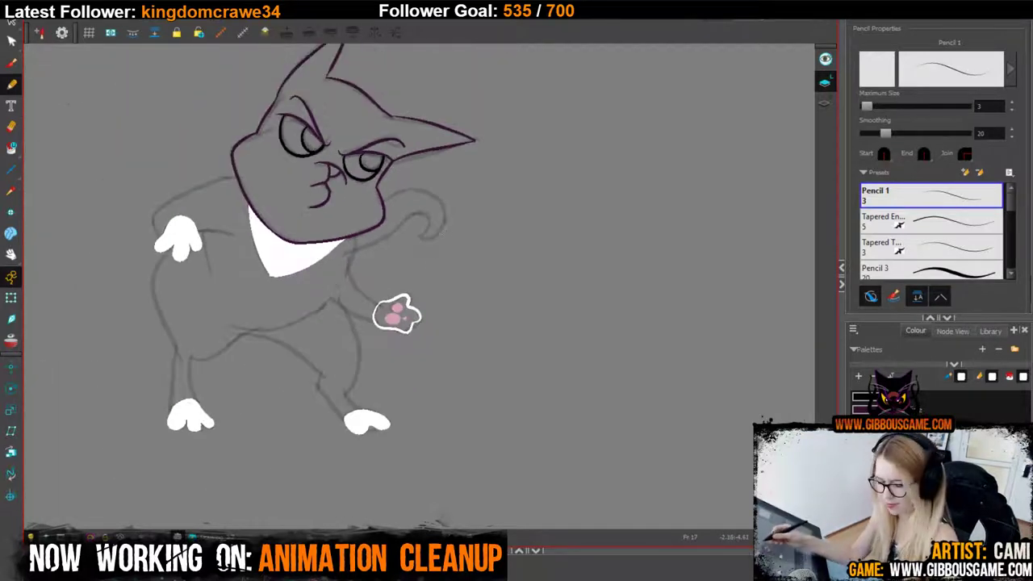
pyautogui.hotkey('alt', 'i')
# Play the animation from the first frame, then step through the neighbouring drawings around frame 17 to check the motion.
pyautogui.press('2')
pyautogui.press('2')
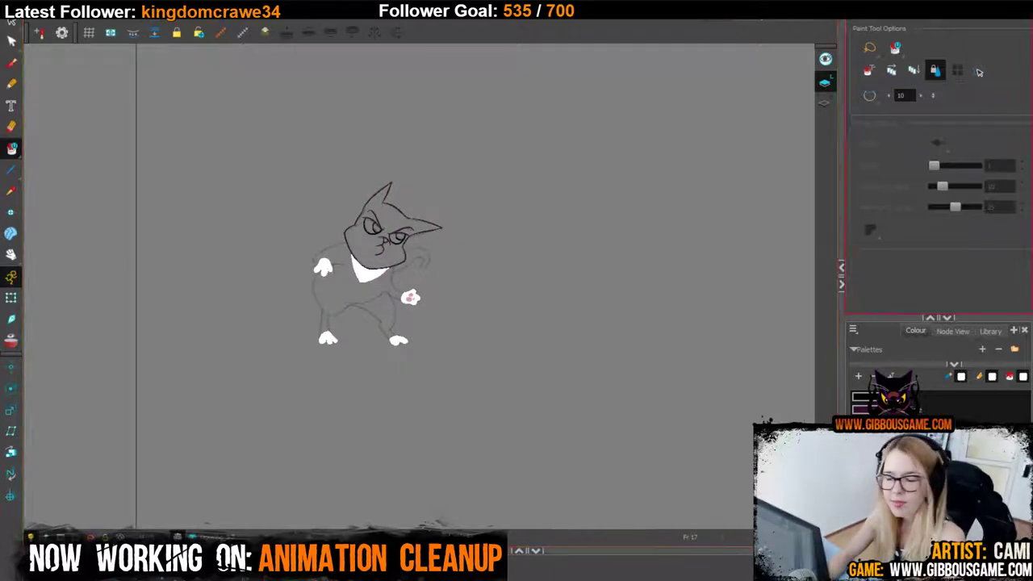
pyautogui.press('2')
pyautogui.press('2')
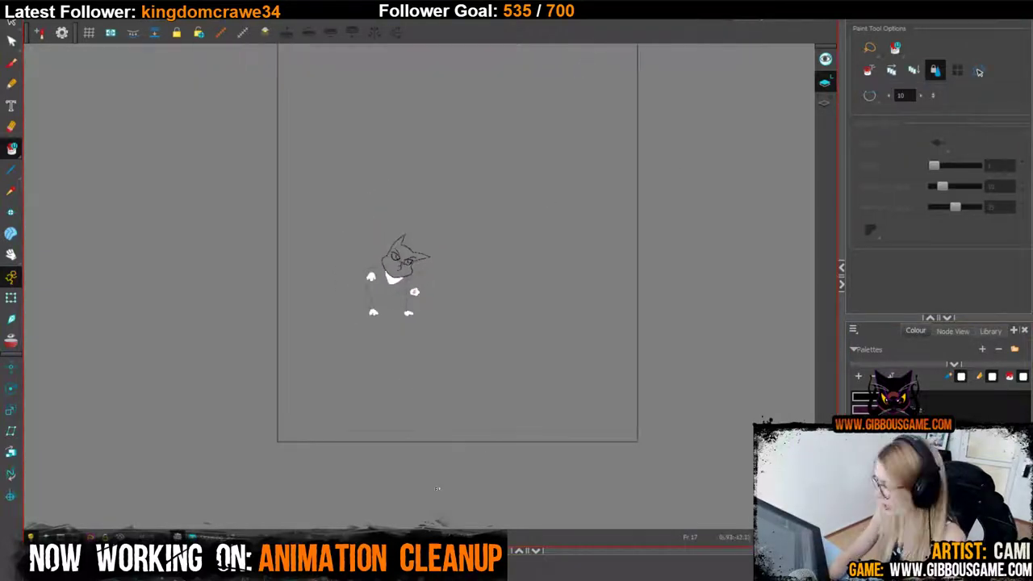
pyautogui.press('1')
pyautogui.hotkey('shift', ',')
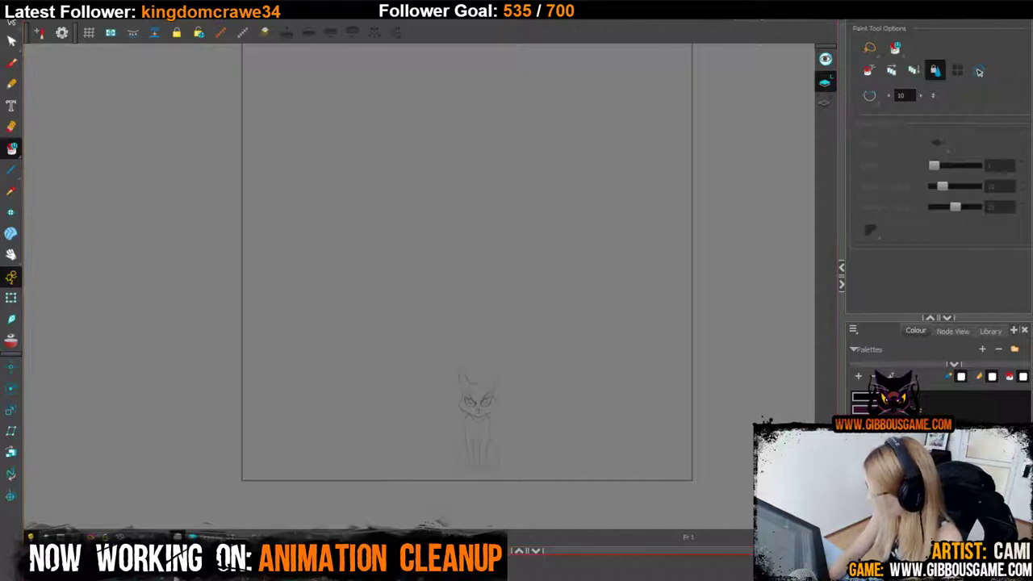
pyautogui.hotkey('shift', 'Return')
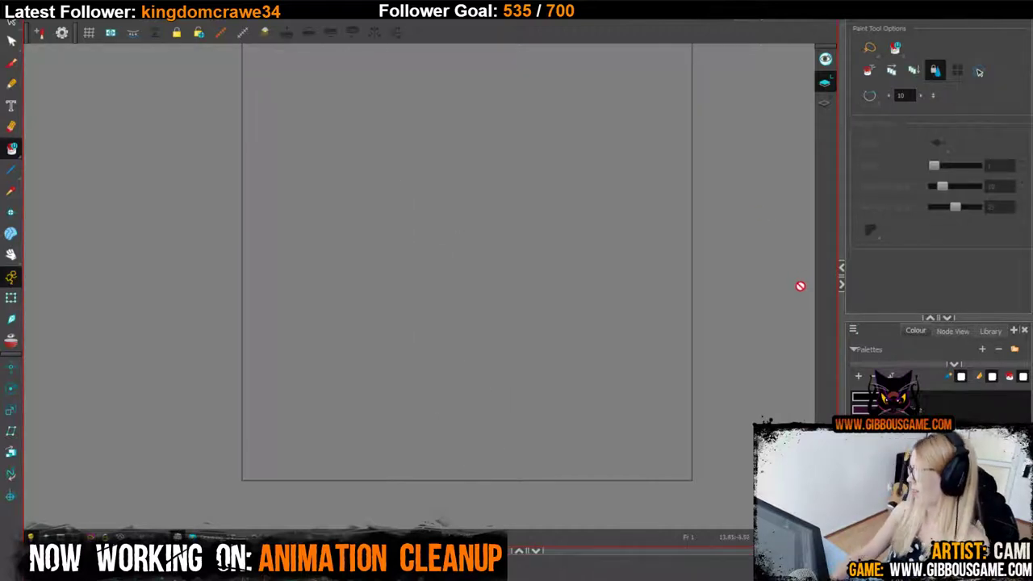
pyautogui.press('1')
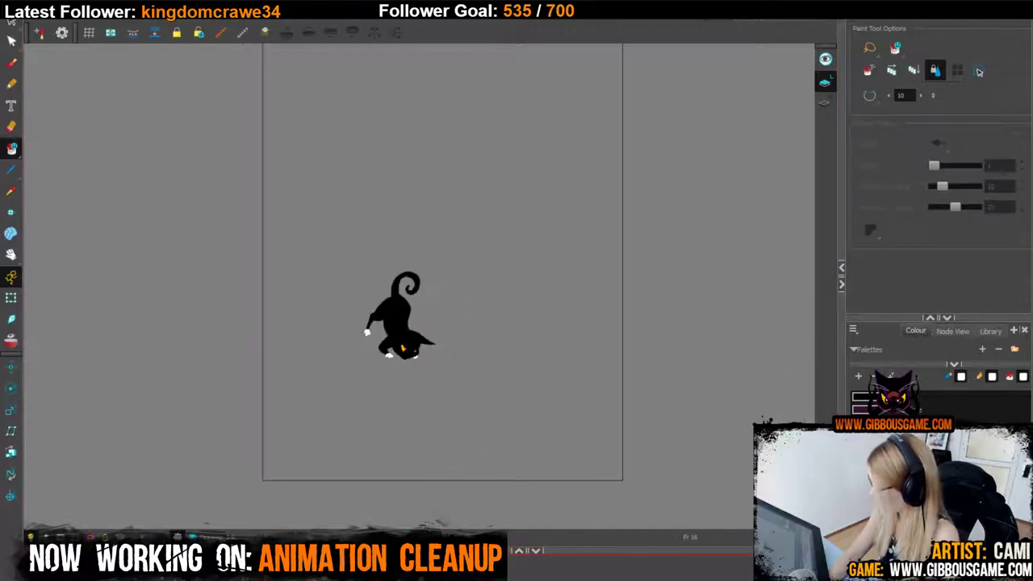
pyautogui.press('.')
pyautogui.press('.')
pyautogui.press(',')
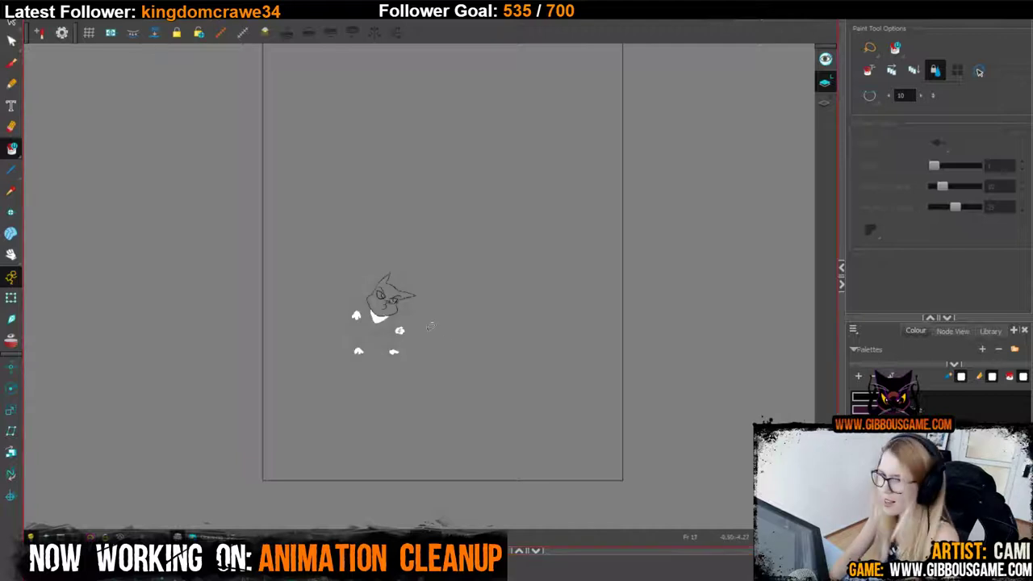
# Trace the shoulder and bent arm from the cheek down to the hip paw in dark purple.
pyautogui.scroll(5, 430, 326)
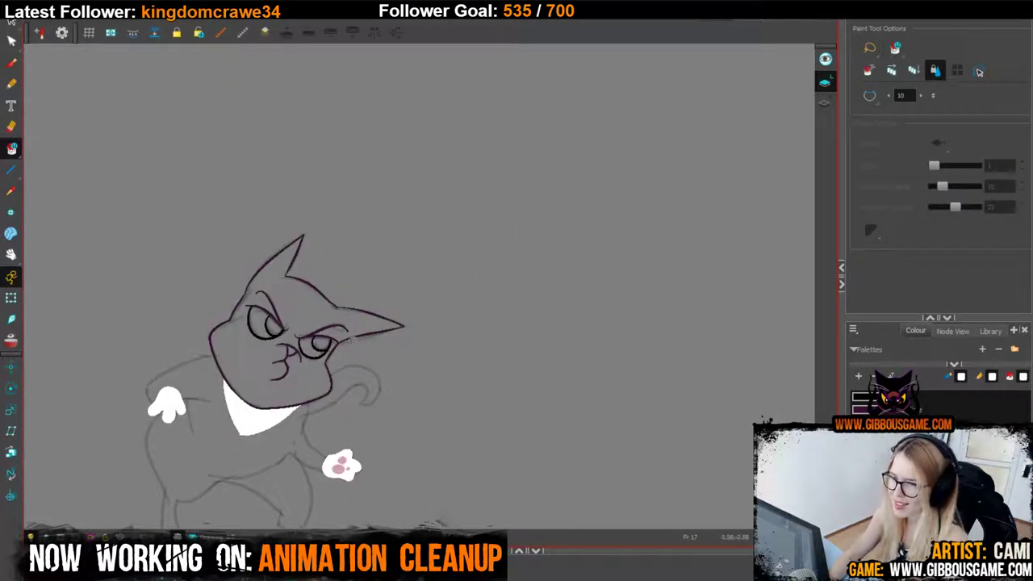
pyautogui.press('2')
pyautogui.moveTo(406, 374); pyautogui.dragTo(477, 234)
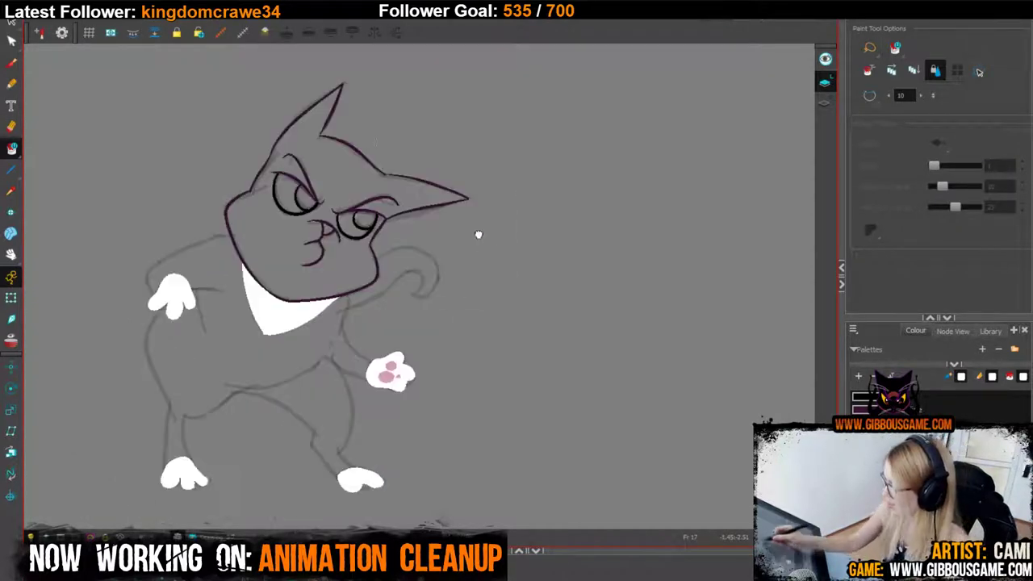
pyautogui.click(13, 85)
pyautogui.press('2')
pyautogui.press('2')
pyautogui.moveTo(609, 409); pyautogui.dragTo(683, 479)
pyautogui.click(956, 409)
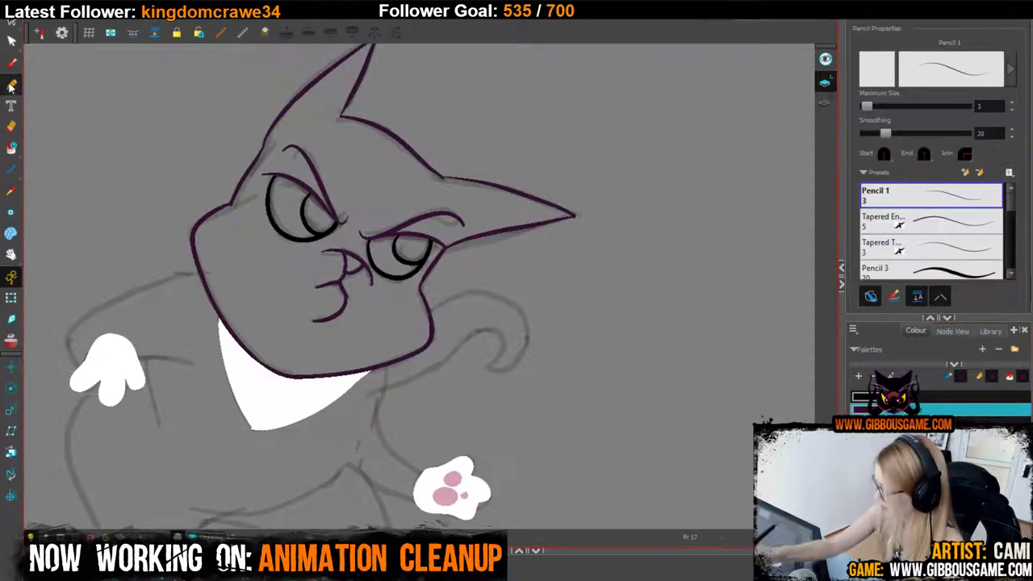
pyautogui.moveTo(70, 360)
pyautogui.mouseDown()
pyautogui.moveTo(81, 326)
pyautogui.moveTo(188, 279)
pyautogui.moveTo(126, 299)
pyautogui.moveTo(68, 352)
pyautogui.moveTo(71, 368)
pyautogui.mouseUp()
pyautogui.hotkey('ctrl', 'z')
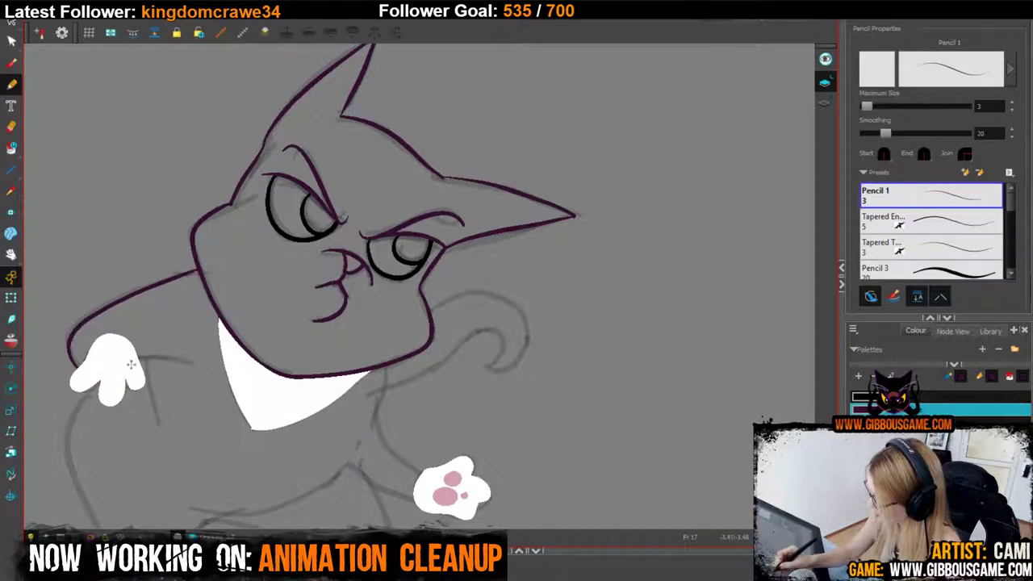
# Trace the inner arm lines beside the hip paw and the rounded back down through its standing leg in dark purple.
pyautogui.moveTo(139, 359); pyautogui.dragTo(209, 372)
pyautogui.moveTo(278, 409); pyautogui.dragTo(272, 290)
pyautogui.moveTo(139, 242); pyautogui.dragTo(162, 324)
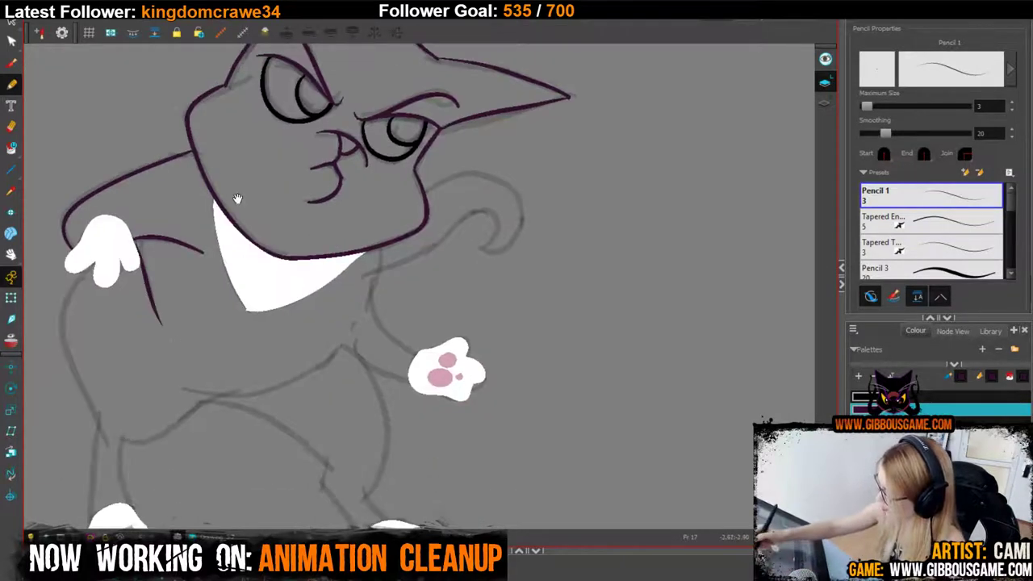
pyautogui.moveTo(92, 258)
pyautogui.mouseDown()
pyautogui.moveTo(71, 290)
pyautogui.moveTo(65, 349)
pyautogui.moveTo(98, 424)
pyautogui.moveTo(143, 339)
pyautogui.moveTo(131, 430)
pyautogui.mouseUp()
pyautogui.moveTo(164, 347); pyautogui.dragTo(166, 403)
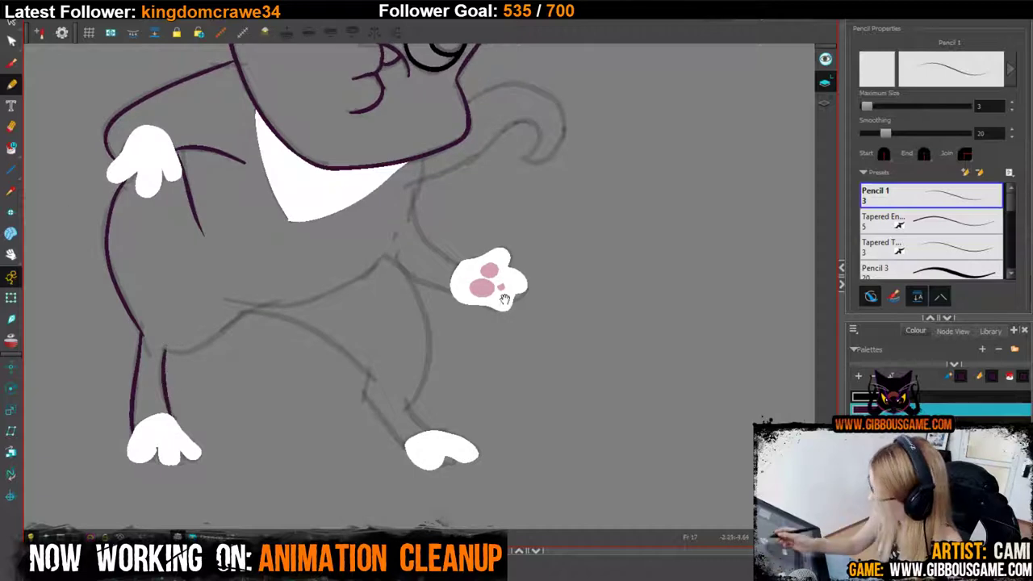
# Trace the belly line and both edges of the outstretched arm in dark purple.
pyautogui.moveTo(504, 300); pyautogui.dragTo(460, 353)
pyautogui.moveTo(179, 355)
pyautogui.mouseDown()
pyautogui.moveTo(224, 360)
pyautogui.moveTo(347, 308)
pyautogui.moveTo(407, 347)
pyautogui.mouseUp()
pyautogui.moveTo(368, 266); pyautogui.dragTo(413, 319)
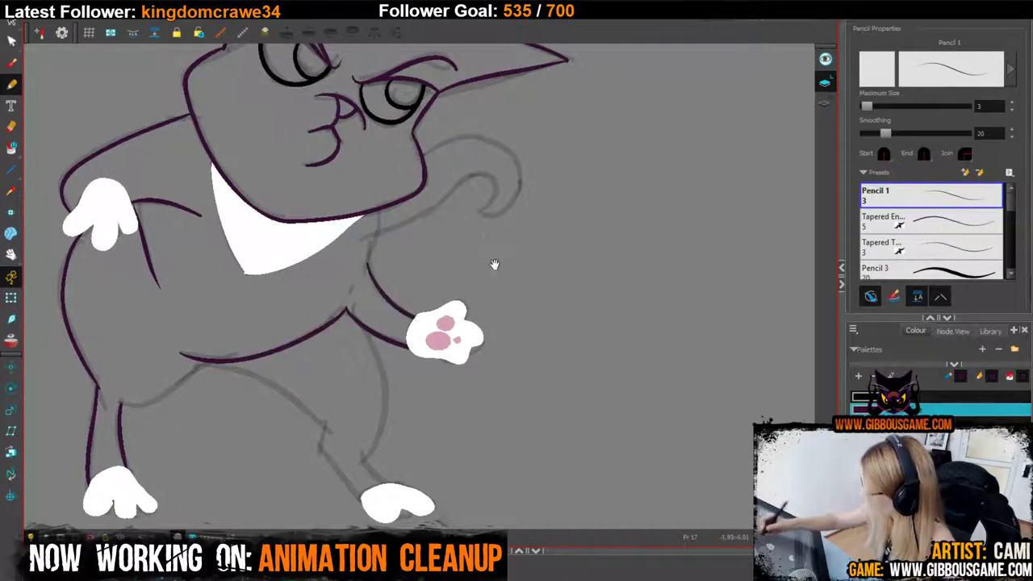
# Trace the upper arm edge up to the chin and the curled tail behind the head in dark purple.
pyautogui.moveTo(495, 264); pyautogui.dragTo(525, 415)
pyautogui.moveTo(395, 416)
pyautogui.mouseDown()
pyautogui.moveTo(418, 364)
pyautogui.moveTo(472, 324)
pyautogui.moveTo(519, 316)
pyautogui.moveTo(511, 357)
pyautogui.moveTo(541, 347)
pyautogui.moveTo(544, 306)
pyautogui.moveTo(505, 281)
pyautogui.moveTo(449, 304)
pyautogui.mouseUp()
# Trace the curve between the legs and the whole second leg down to its foot in dark purple.
pyautogui.moveTo(562, 440); pyautogui.dragTo(621, 219)
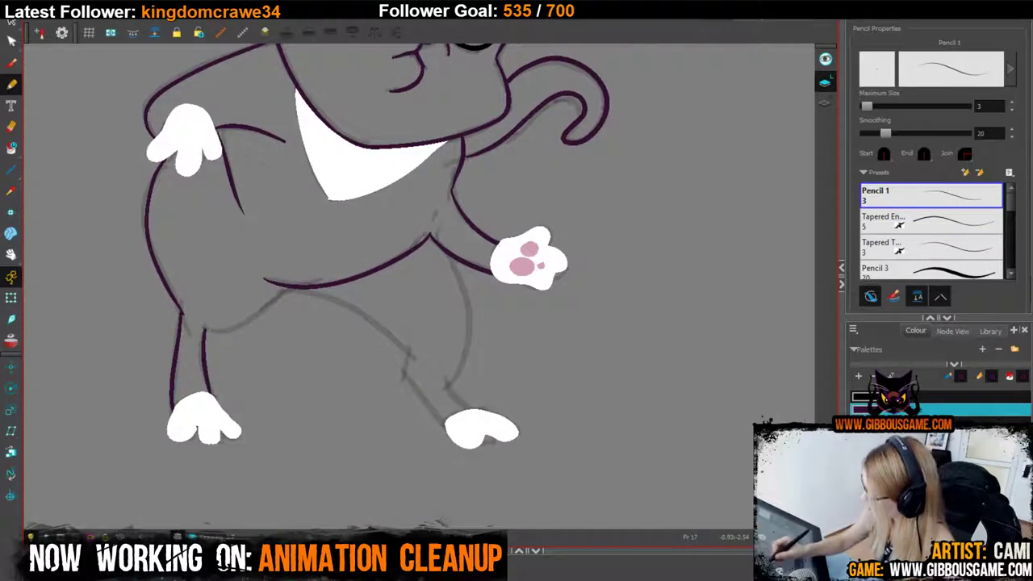
pyautogui.moveTo(203, 332)
pyautogui.mouseDown()
pyautogui.moveTo(293, 288)
pyautogui.moveTo(361, 312)
pyautogui.moveTo(404, 352)
pyautogui.mouseUp()
pyautogui.hotkey('ctrl', 'z')
pyautogui.moveTo(288, 287)
pyautogui.mouseDown()
pyautogui.moveTo(409, 352)
pyautogui.moveTo(422, 401)
pyautogui.moveTo(446, 421)
pyautogui.moveTo(472, 339)
pyautogui.moveTo(439, 242)
pyautogui.mouseUp()
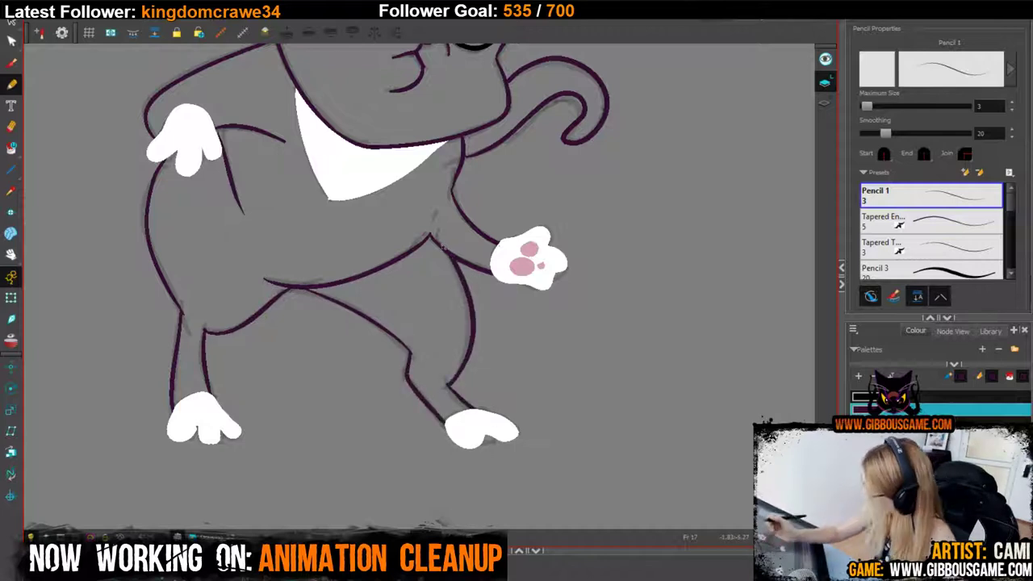
# Fill the body, head, smaller eye's pupil, nose, tail and second leg with black.
pyautogui.press('2')
pyautogui.press('2')
pyautogui.moveTo(609, 390); pyautogui.dragTo(583, 475)
pyautogui.click(914, 400)
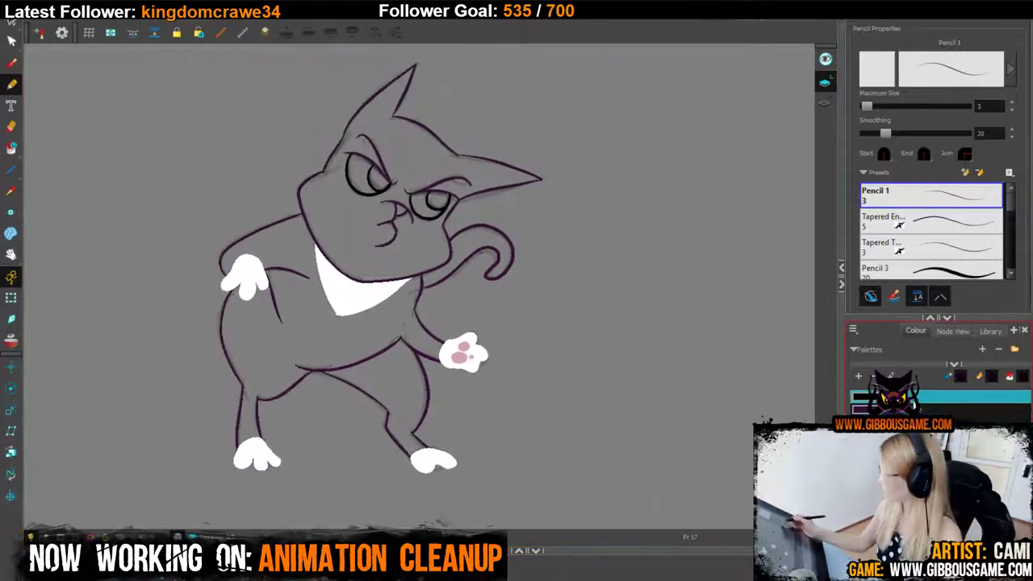
pyautogui.hotkey('alt', 'i')
pyautogui.click(329, 339)
pyautogui.click(405, 173)
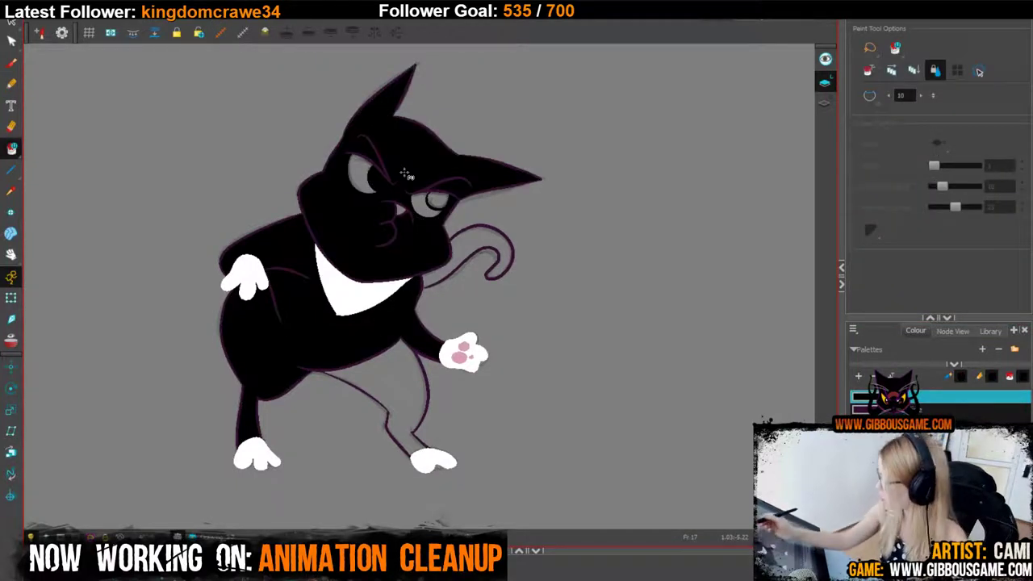
pyautogui.click(441, 197)
pyautogui.click(400, 209)
pyautogui.click(468, 246)
pyautogui.click(410, 396)
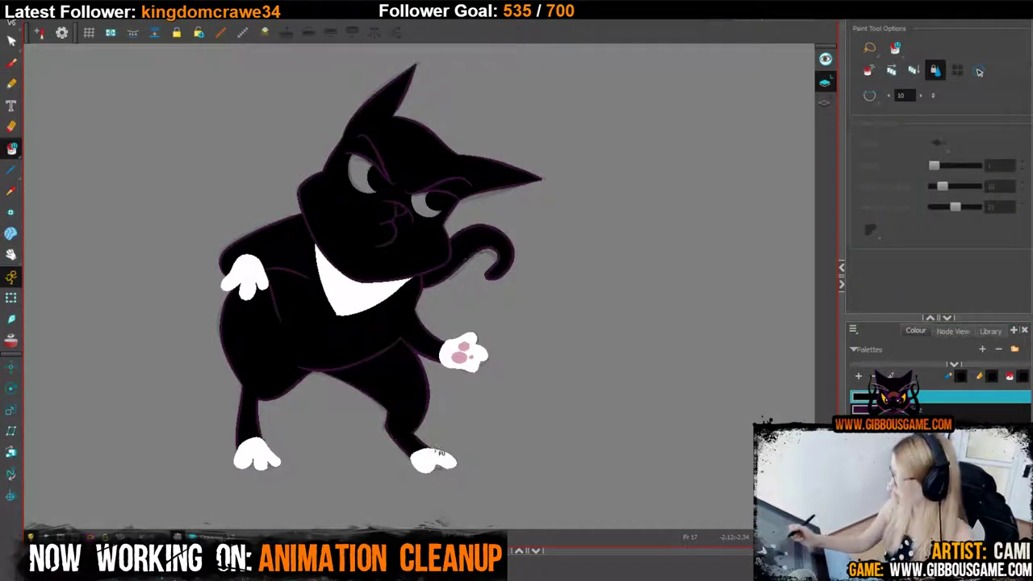
# Fill the whites of both eyes with orange, and go to the next rough drawing at frame 19.
pyautogui.click(914, 421)
pyautogui.moveTo(524, 193); pyautogui.dragTo(476, 230)
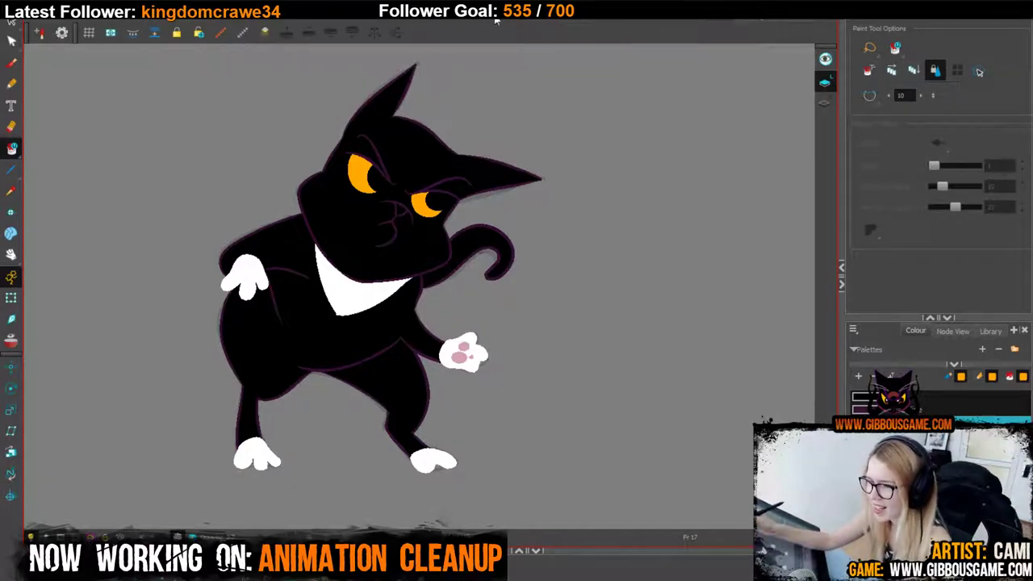
pyautogui.press('2')
pyautogui.press('g')
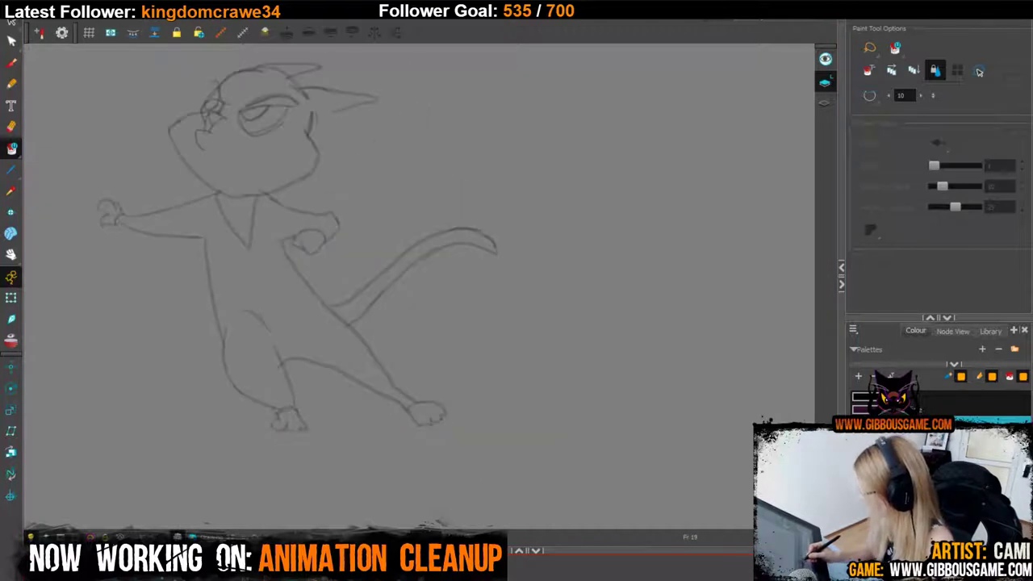
# Trace the edges of the cat's nose in dark purple with the Pencil 1 preset.
pyautogui.moveTo(230, 185); pyautogui.dragTo(314, 299)
pyautogui.click(11, 85)
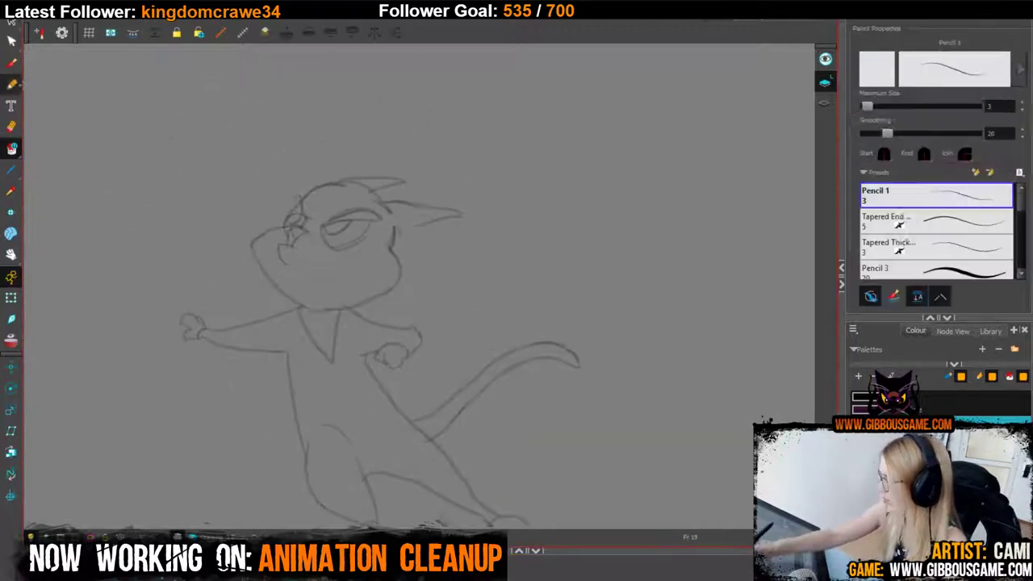
pyautogui.click(977, 410)
pyautogui.press('2')
pyautogui.press('2')
pyautogui.press('2')
pyautogui.moveTo(394, 336); pyautogui.dragTo(537, 415)
pyautogui.press('2')
pyautogui.moveTo(237, 345); pyautogui.dragTo(261, 437)
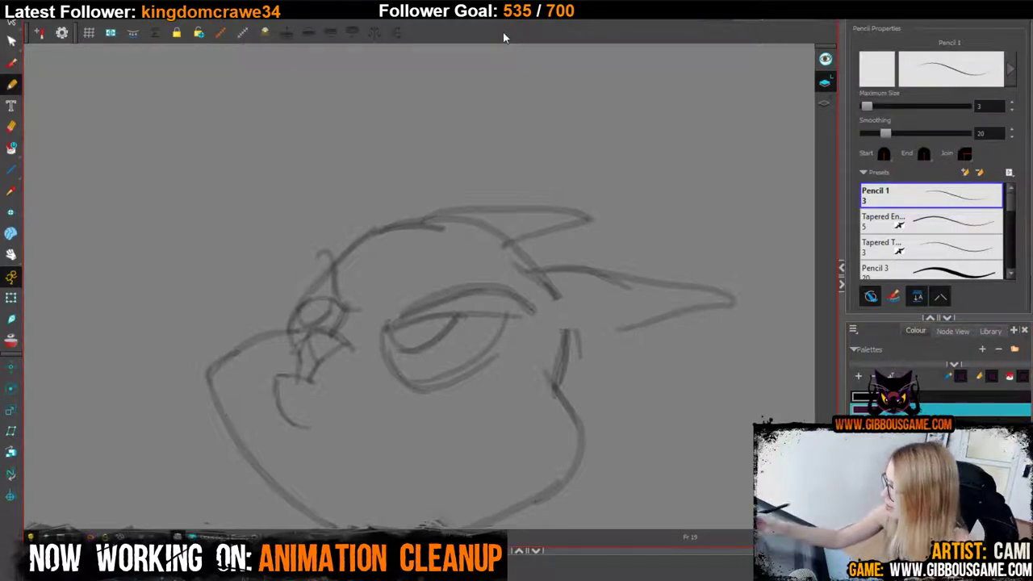
pyautogui.press('2')
pyautogui.press('2')
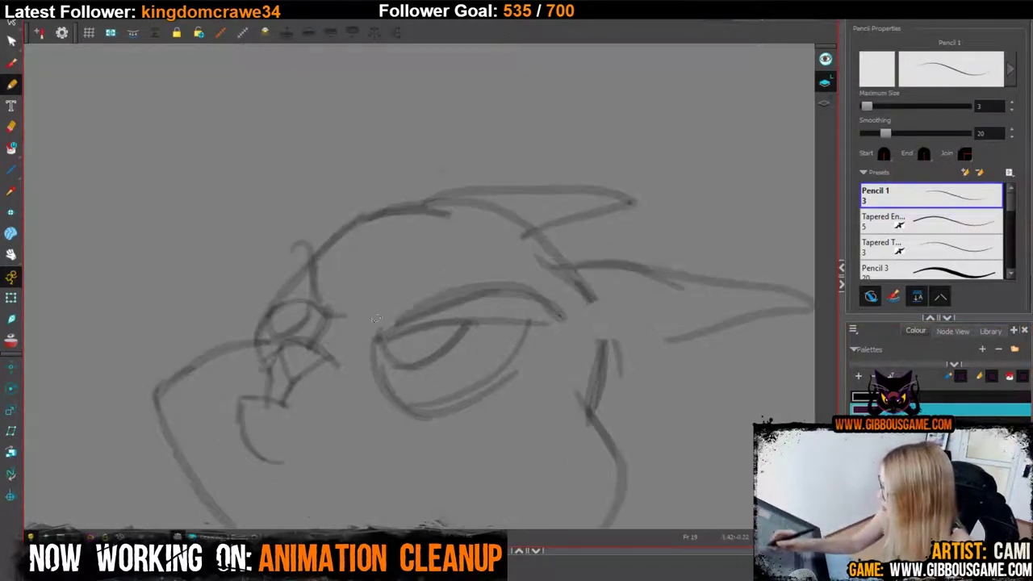
pyautogui.moveTo(316, 366); pyautogui.dragTo(332, 346)
pyautogui.moveTo(268, 413)
pyautogui.mouseDown()
pyautogui.moveTo(278, 387)
pyautogui.moveTo(325, 357)
pyautogui.moveTo(267, 337)
pyautogui.moveTo(278, 394)
pyautogui.mouseUp()
pyautogui.hotkey('ctrl', 'z')
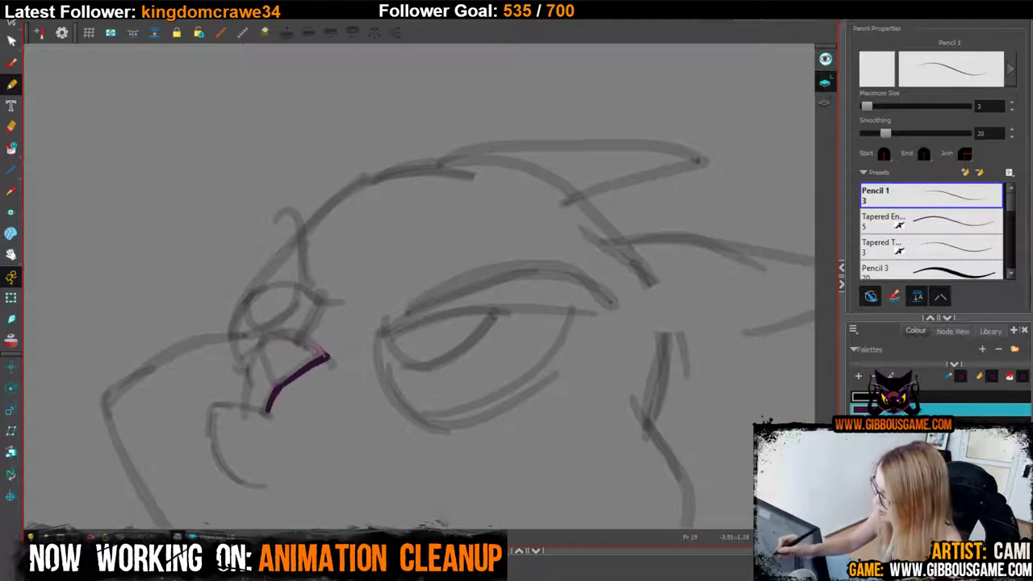
pyautogui.moveTo(327, 360)
pyautogui.mouseDown()
pyautogui.moveTo(289, 331)
pyautogui.moveTo(266, 342)
pyautogui.mouseUp()
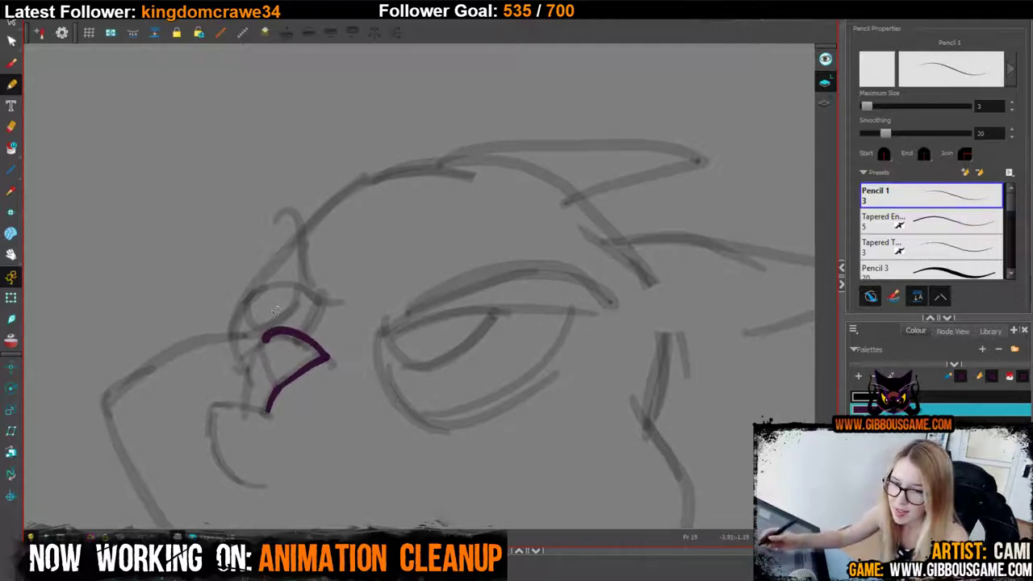
pyautogui.hotkey('ctrl', 'z')
pyautogui.moveTo(327, 359)
pyautogui.mouseDown()
pyautogui.moveTo(309, 335)
pyautogui.moveTo(265, 340)
pyautogui.moveTo(278, 386)
pyautogui.mouseUp()
# Trace the mouth curve, the lines joining it to the nose and the short crease beside the nose in dark purple.
pyautogui.moveTo(361, 414); pyautogui.dragTo(387, 386)
pyautogui.moveTo(297, 387)
pyautogui.mouseDown()
pyautogui.moveTo(281, 382)
pyautogui.moveTo(313, 393)
pyautogui.mouseUp()
pyautogui.hotkey('ctrl', 'z')
pyautogui.hotkey('ctrl', 'z')
pyautogui.moveTo(240, 379)
pyautogui.mouseDown()
pyautogui.moveTo(249, 441)
pyautogui.moveTo(295, 465)
pyautogui.moveTo(242, 421)
pyautogui.moveTo(290, 461)
pyautogui.mouseUp()
pyautogui.hotkey('ctrl', 'z')
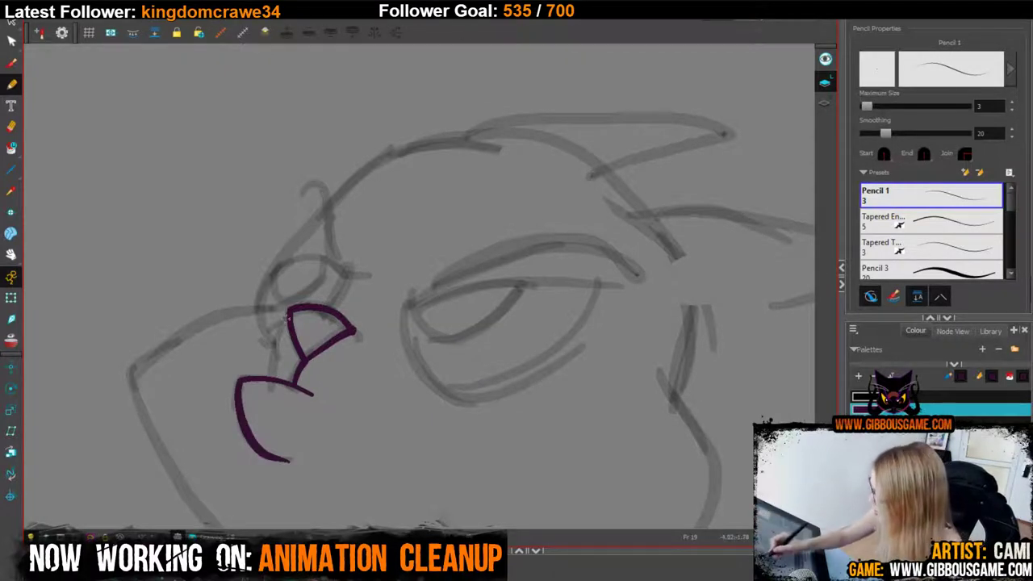
pyautogui.moveTo(289, 315)
pyautogui.mouseDown()
pyautogui.moveTo(271, 377)
pyautogui.moveTo(288, 314)
pyautogui.mouseUp()
pyautogui.hotkey('ctrl', 'z')
pyautogui.moveTo(353, 331); pyautogui.dragTo(370, 353)
pyautogui.moveTo(508, 428); pyautogui.dragTo(537, 439)
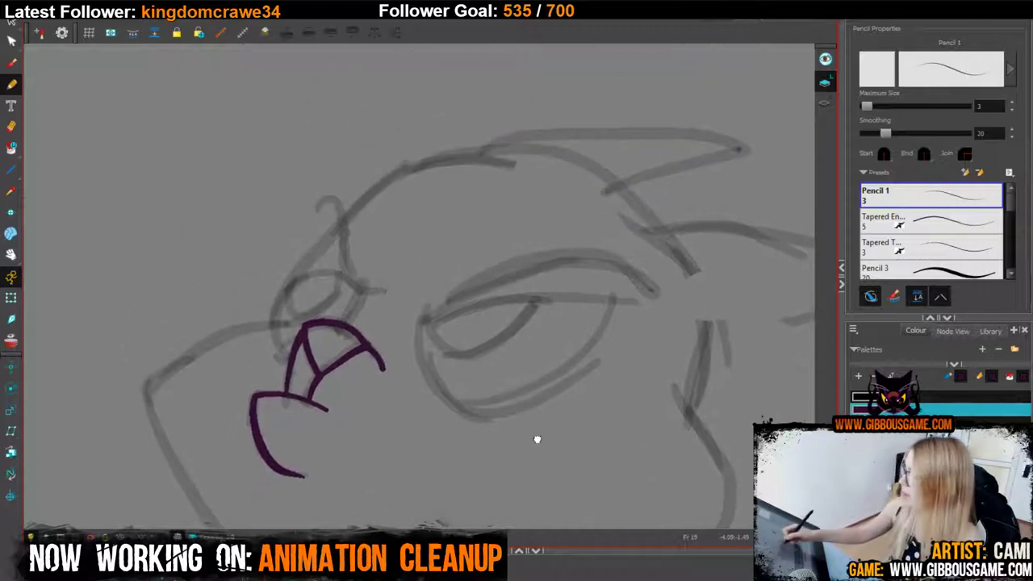
# Trace both eyebrows and both upper eyelids in dark purple.
pyautogui.moveTo(315, 203); pyautogui.dragTo(379, 287)
pyautogui.hotkey('ctrl', 'z')
pyautogui.moveTo(315, 204); pyautogui.dragTo(380, 288)
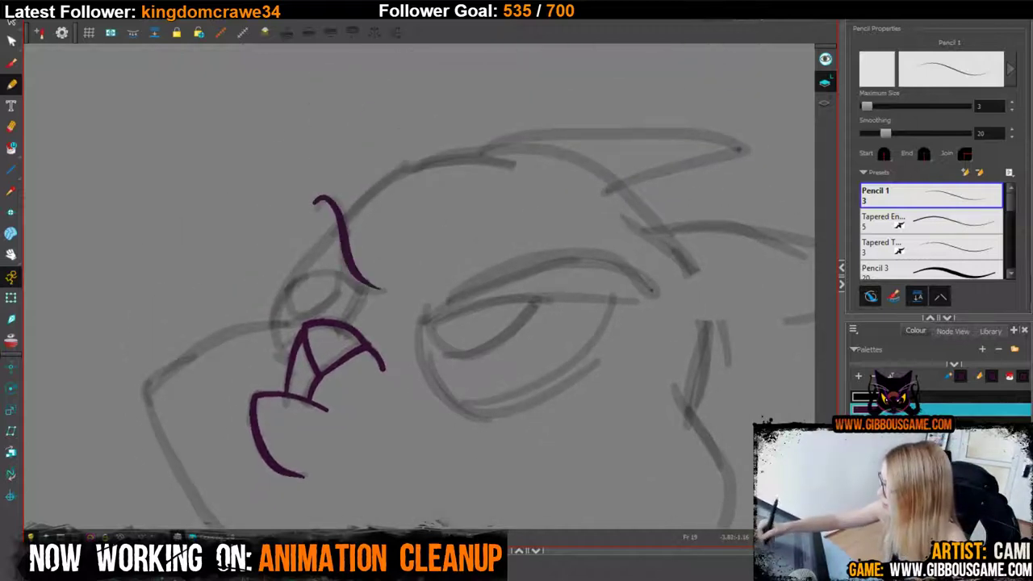
pyautogui.moveTo(526, 405); pyautogui.dragTo(473, 461)
pyautogui.moveTo(344, 364); pyautogui.dragTo(602, 355)
pyautogui.hotkey('ctrl', 'z')
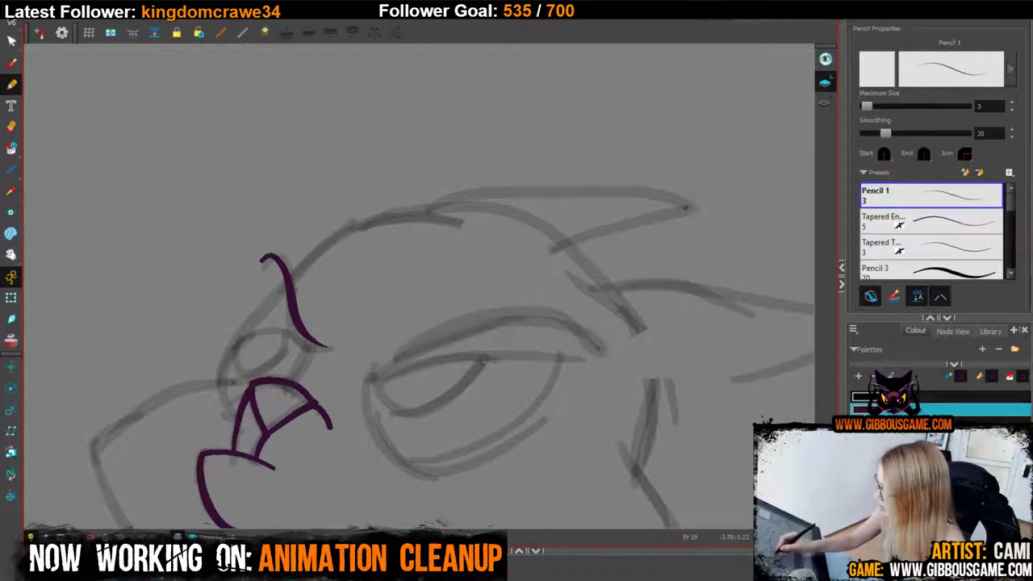
pyautogui.moveTo(344, 363); pyautogui.dragTo(602, 355)
pyautogui.moveTo(361, 383); pyautogui.dragTo(574, 359)
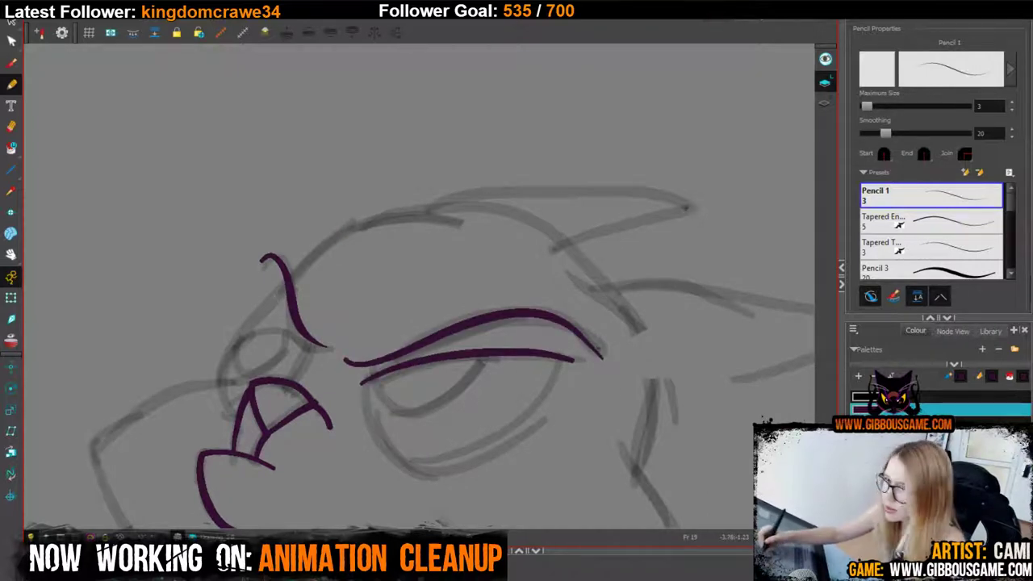
pyautogui.moveTo(313, 351); pyautogui.dragTo(230, 340)
# Trace the curved pupil outlines under both eyelids in black.
pyautogui.moveTo(535, 434)
pyautogui.mouseDown()
pyautogui.moveTo(549, 269)
pyautogui.moveTo(509, 321)
pyautogui.mouseUp()
pyautogui.moveTo(346, 265)
pyautogui.mouseDown()
pyautogui.moveTo(387, 301)
pyautogui.moveTo(351, 276)
pyautogui.moveTo(433, 276)
pyautogui.moveTo(445, 256)
pyautogui.moveTo(350, 278)
pyautogui.moveTo(451, 280)
pyautogui.mouseUp()
pyautogui.hotkey('ctrl', 'z')
pyautogui.hotkey('ctrl', 'z')
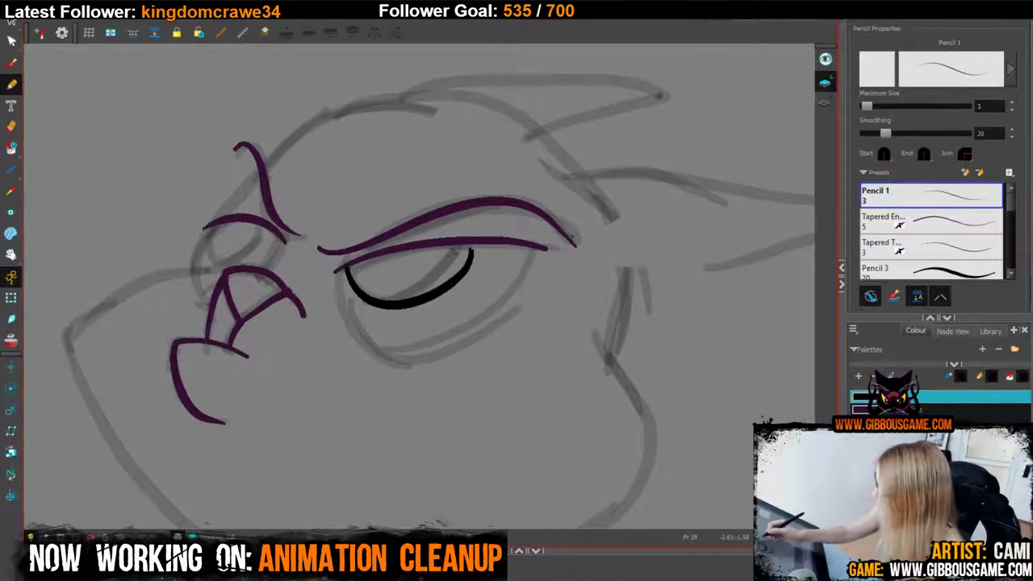
pyautogui.hotkey('ctrl', 'z')
pyautogui.moveTo(347, 270)
pyautogui.mouseDown()
pyautogui.moveTo(369, 298)
pyautogui.moveTo(435, 275)
pyautogui.mouseUp()
pyautogui.hotkey('ctrl', 'z')
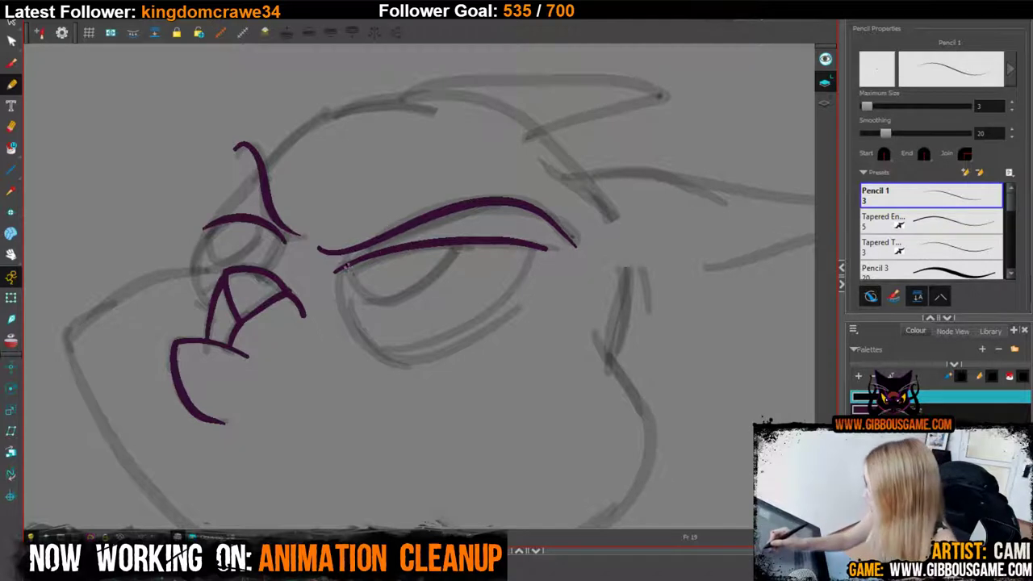
pyautogui.moveTo(347, 267)
pyautogui.mouseDown()
pyautogui.moveTo(361, 293)
pyautogui.moveTo(404, 300)
pyautogui.mouseUp()
pyautogui.hotkey('ctrl', 'z')
pyautogui.hotkey('ctrl', 'z')
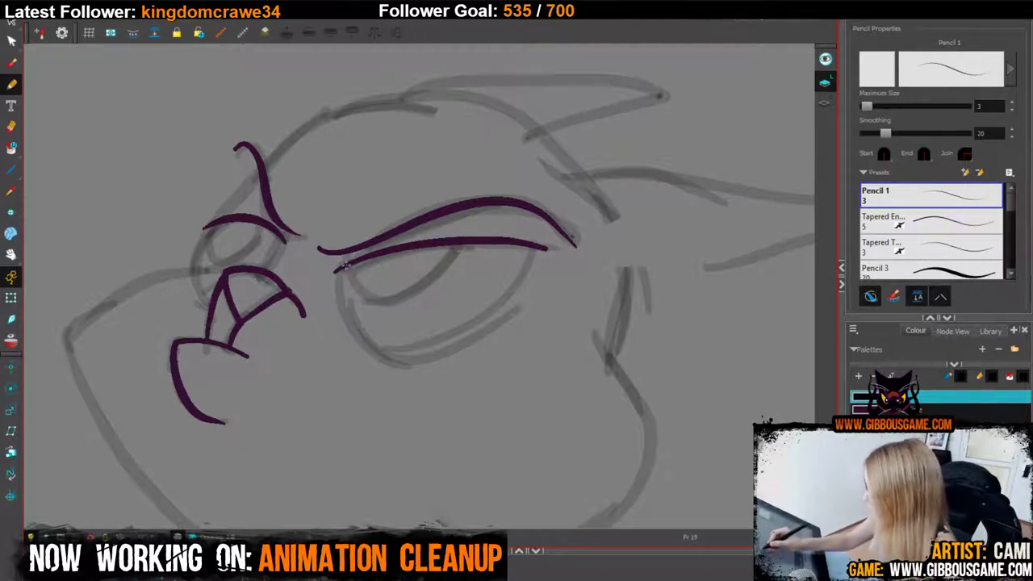
pyautogui.moveTo(345, 268)
pyautogui.mouseDown()
pyautogui.moveTo(366, 297)
pyautogui.moveTo(387, 301)
pyautogui.moveTo(452, 247)
pyautogui.mouseUp()
pyautogui.hotkey('ctrl', 'z')
pyautogui.hotkey('ctrl', 'z')
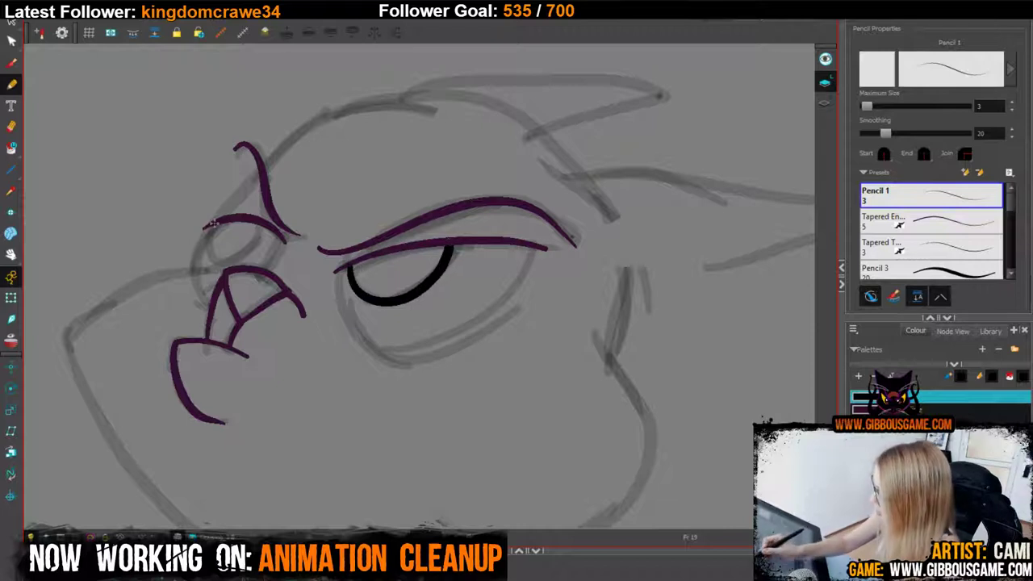
pyautogui.moveTo(211, 224)
pyautogui.mouseDown()
pyautogui.moveTo(223, 259)
pyautogui.moveTo(259, 226)
pyautogui.mouseUp()
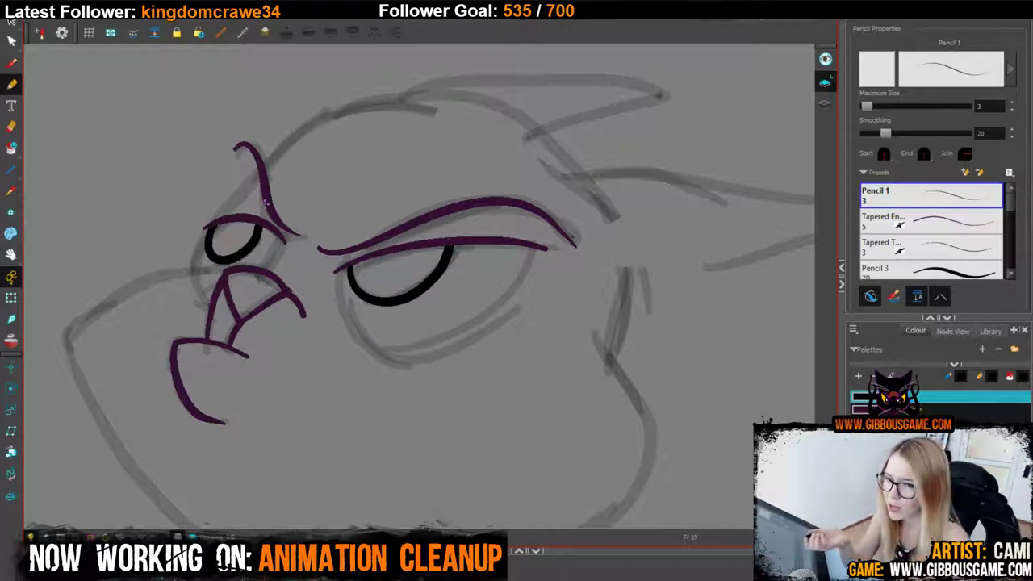
# Trace the lower outlines of both eyes in black, closing them against the upper eyelids.
pyautogui.moveTo(347, 269)
pyautogui.mouseDown()
pyautogui.moveTo(343, 304)
pyautogui.moveTo(364, 341)
pyautogui.moveTo(339, 285)
pyautogui.moveTo(346, 331)
pyautogui.moveTo(341, 317)
pyautogui.moveTo(379, 357)
pyautogui.mouseUp()
pyautogui.hotkey('ctrl', 'z')
pyautogui.hotkey('ctrl', 'z')
pyautogui.hotkey('ctrl', 'z')
pyautogui.hotkey('ctrl', 'z')
pyautogui.hotkey('ctrl', 'z')
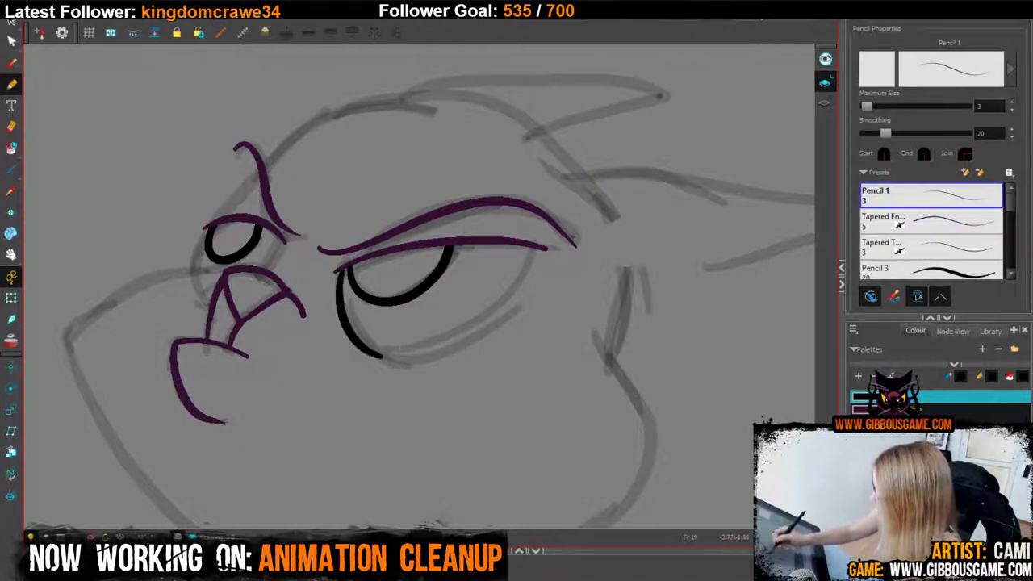
pyautogui.hotkey('ctrl', 'z')
pyautogui.moveTo(340, 266)
pyautogui.mouseDown()
pyautogui.moveTo(380, 359)
pyautogui.moveTo(474, 333)
pyautogui.moveTo(339, 276)
pyautogui.moveTo(394, 363)
pyautogui.moveTo(460, 343)
pyautogui.moveTo(339, 276)
pyautogui.moveTo(393, 357)
pyautogui.moveTo(488, 316)
pyautogui.moveTo(510, 279)
pyautogui.mouseUp()
pyautogui.hotkey('ctrl', 'z')
pyautogui.hotkey('ctrl', 'z')
pyautogui.hotkey('ctrl', 'z')
pyautogui.moveTo(337, 272)
pyautogui.mouseDown()
pyautogui.moveTo(375, 346)
pyautogui.moveTo(423, 353)
pyautogui.moveTo(485, 325)
pyautogui.moveTo(526, 243)
pyautogui.mouseUp()
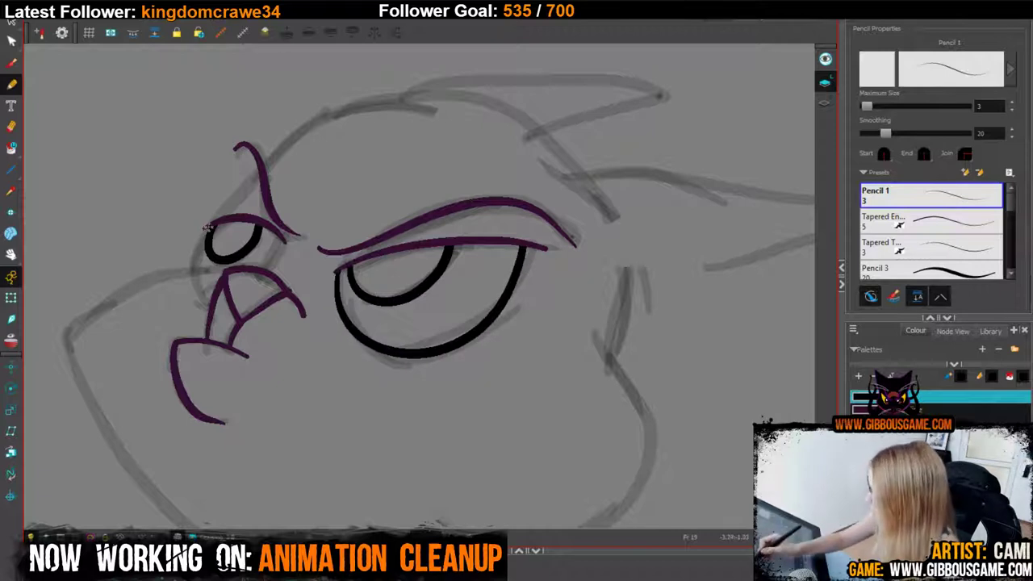
pyautogui.moveTo(208, 228); pyautogui.dragTo(208, 297)
pyautogui.moveTo(258, 267); pyautogui.dragTo(281, 237)
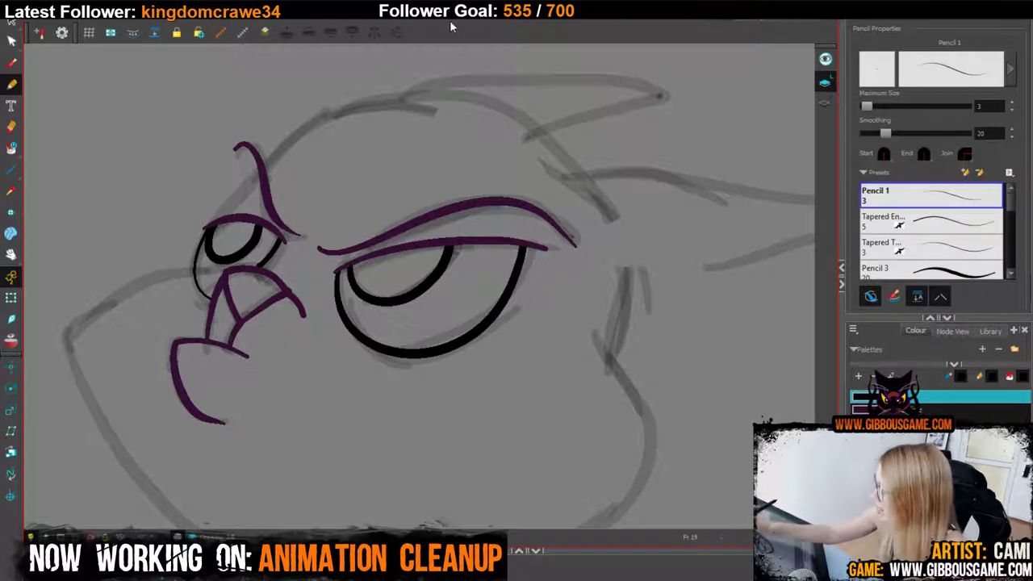
# Trace the forehead curve and the head outline beside the smaller eye in dark purple.
pyautogui.click(912, 405)
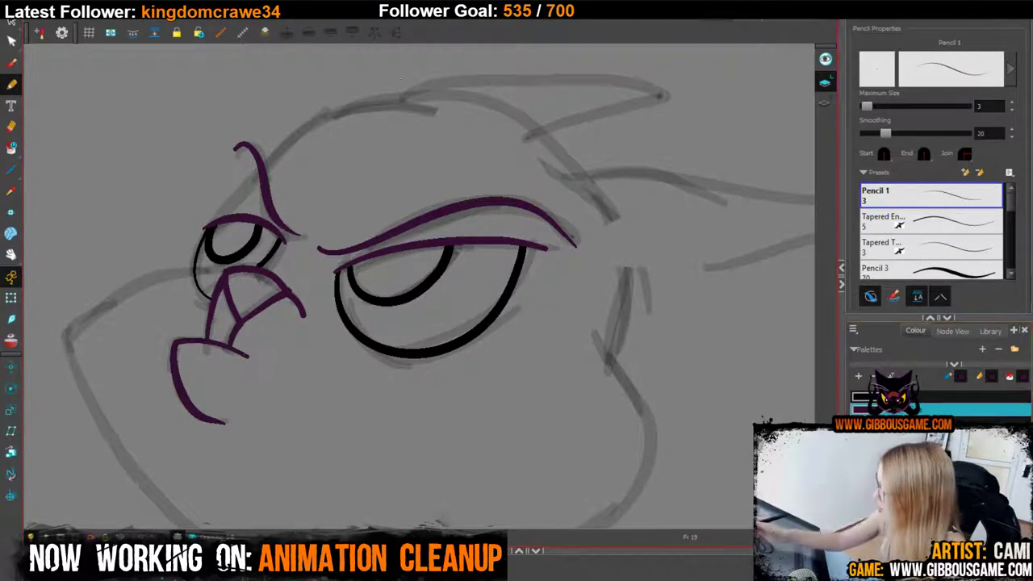
pyautogui.moveTo(401, 95)
pyautogui.mouseDown()
pyautogui.moveTo(305, 128)
pyautogui.moveTo(226, 211)
pyautogui.moveTo(259, 160)
pyautogui.mouseUp()
pyautogui.hotkey('ctrl', 'z')
pyautogui.moveTo(212, 222)
pyautogui.mouseDown()
pyautogui.moveTo(322, 118)
pyautogui.moveTo(399, 103)
pyautogui.mouseUp()
pyautogui.moveTo(211, 222); pyautogui.dragTo(176, 274)
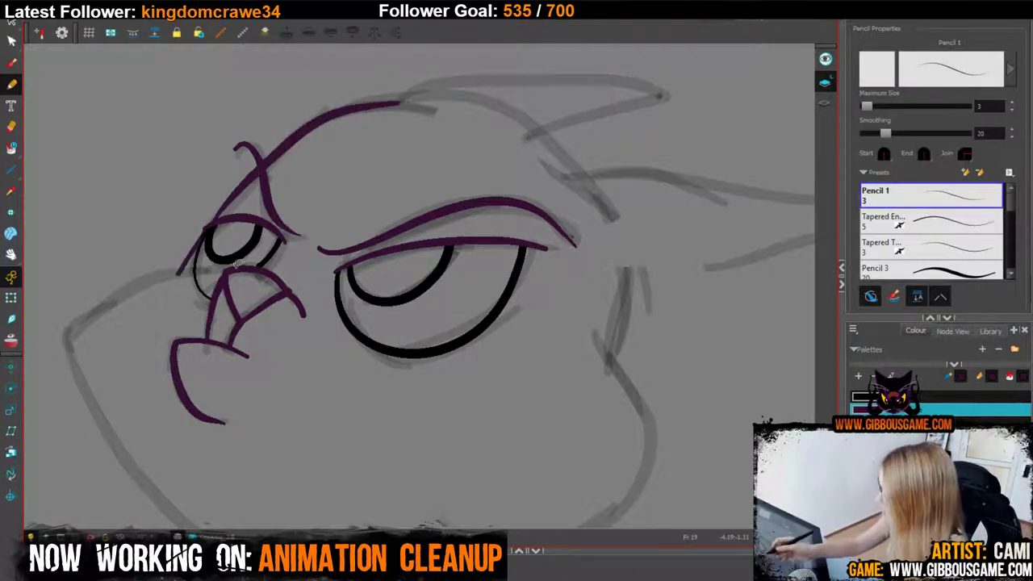
pyautogui.hotkey('ctrl', 'z')
pyautogui.moveTo(211, 221); pyautogui.dragTo(183, 268)
pyautogui.hotkey('ctrl', 'z')
pyautogui.moveTo(211, 219)
pyautogui.mouseDown()
pyautogui.moveTo(169, 275)
pyautogui.moveTo(184, 268)
pyautogui.moveTo(79, 334)
pyautogui.mouseUp()
# Trace the far cheek from beside the smaller eye around its corner and down to the chin in dark purple.
pyautogui.moveTo(202, 277); pyautogui.dragTo(241, 220)
pyautogui.hotkey('ctrl', 'z')
pyautogui.moveTo(105, 281)
pyautogui.mouseDown()
pyautogui.moveTo(142, 249)
pyautogui.moveTo(222, 210)
pyautogui.moveTo(105, 277)
pyautogui.mouseUp()
pyautogui.hotkey('ctrl', 'z')
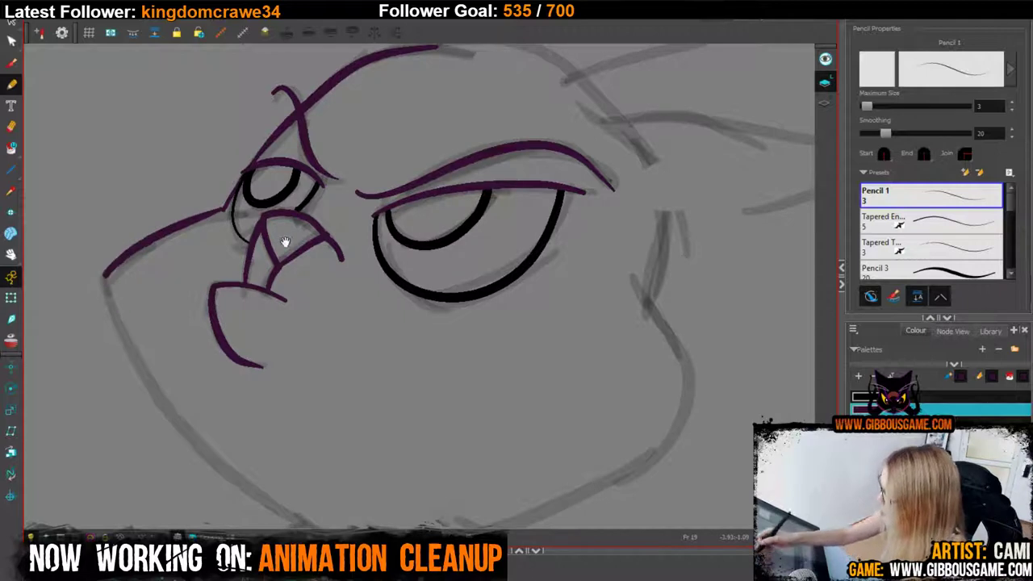
pyautogui.moveTo(285, 242); pyautogui.dragTo(298, 200)
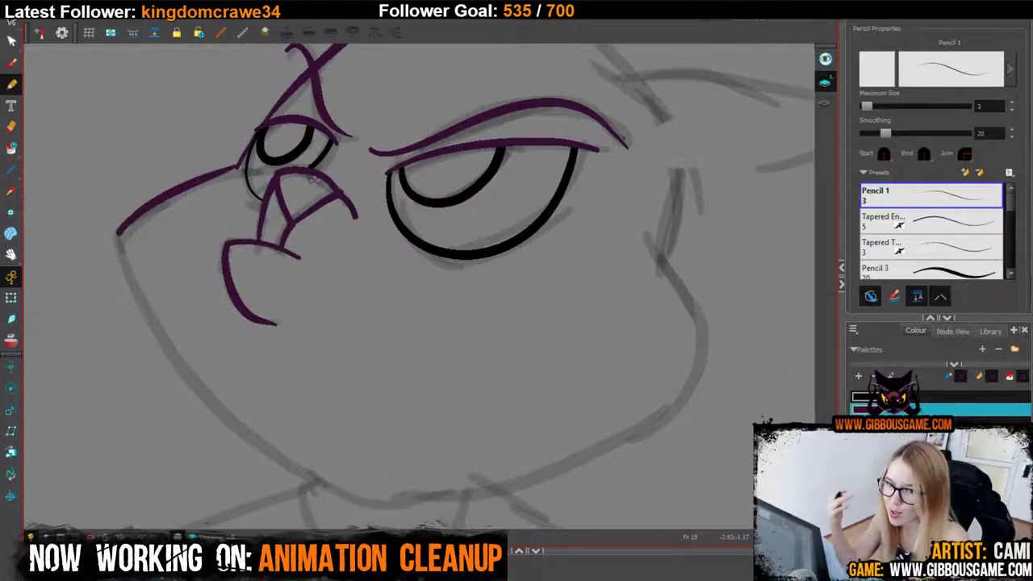
pyautogui.hotkey('ctrl', 'z')
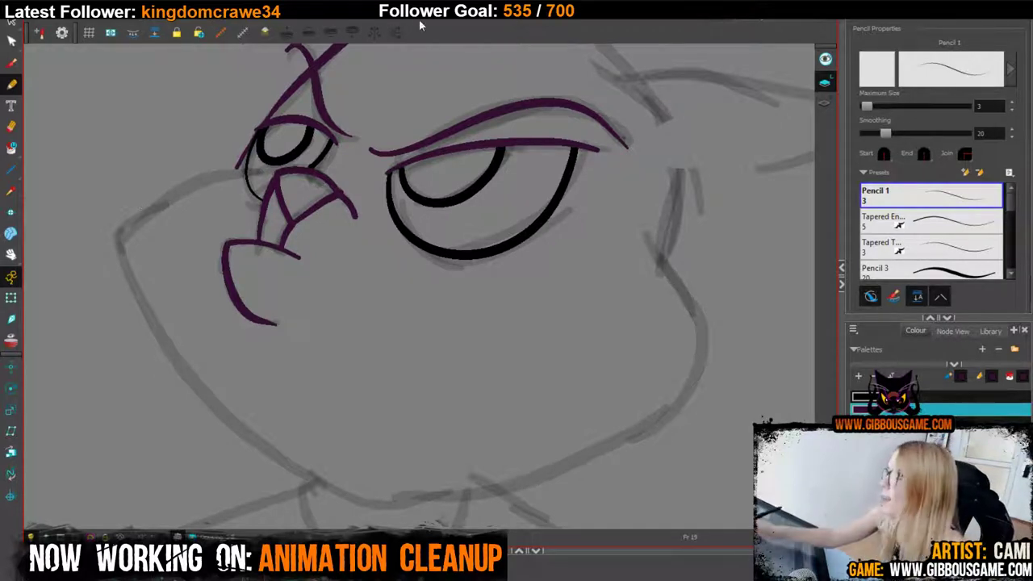
pyautogui.moveTo(232, 168)
pyautogui.mouseDown()
pyautogui.moveTo(139, 216)
pyautogui.moveTo(122, 245)
pyautogui.moveTo(236, 167)
pyautogui.moveTo(192, 183)
pyautogui.moveTo(123, 231)
pyautogui.moveTo(167, 194)
pyautogui.moveTo(244, 156)
pyautogui.moveTo(123, 229)
pyautogui.moveTo(129, 287)
pyautogui.moveTo(120, 246)
pyautogui.moveTo(134, 297)
pyautogui.moveTo(208, 402)
pyautogui.moveTo(257, 448)
pyautogui.moveTo(332, 487)
pyautogui.mouseUp()
pyautogui.hotkey('ctrl', 'z')
pyautogui.hotkey('ctrl', 'z')
pyautogui.hotkey('ctrl', 'z')
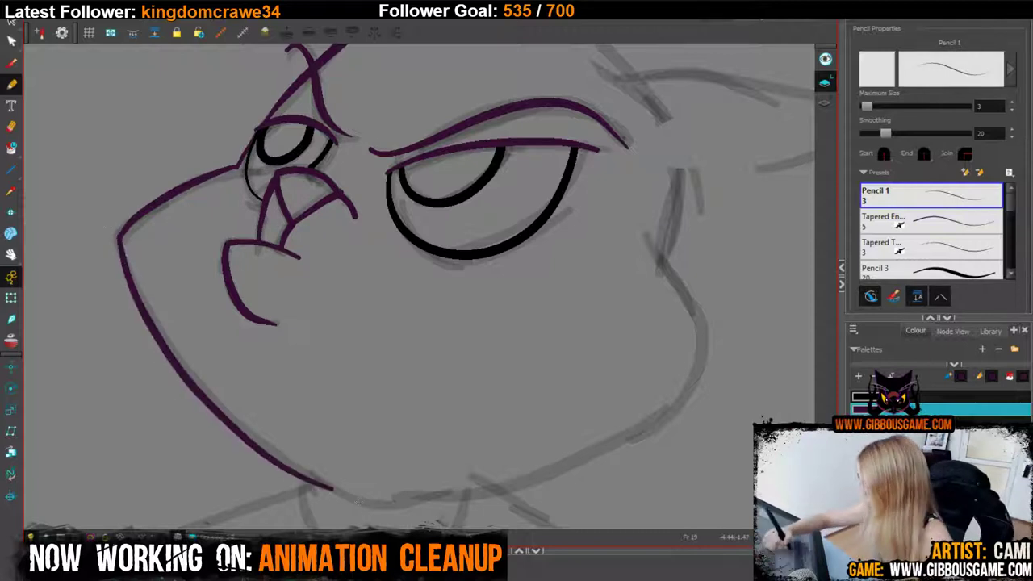
# Trace the underside of the chin and the rounded near cheek in dark purple.
pyautogui.press('1')
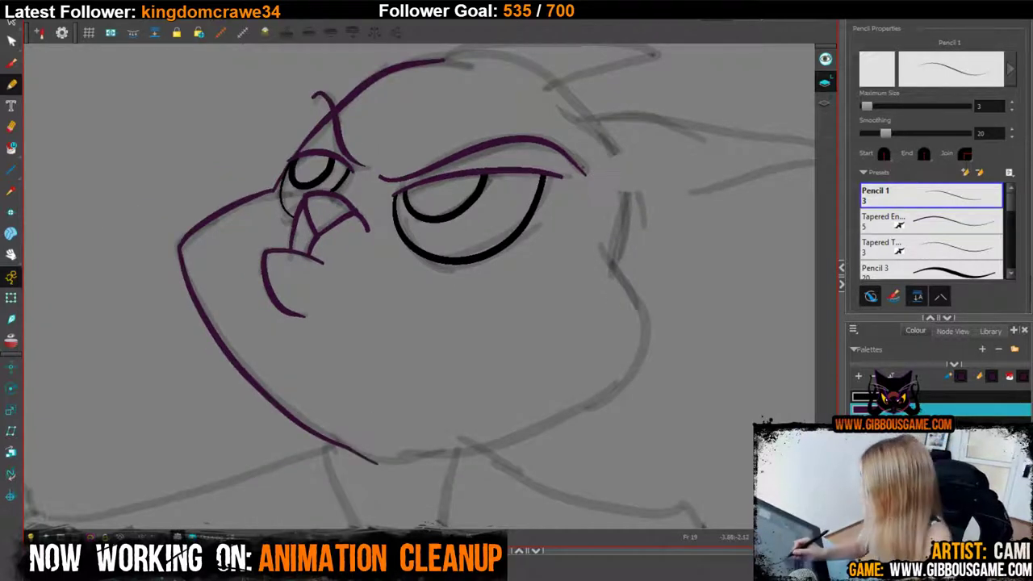
pyautogui.moveTo(331, 443)
pyautogui.mouseDown()
pyautogui.moveTo(485, 459)
pyautogui.moveTo(646, 331)
pyautogui.moveTo(601, 250)
pyautogui.mouseUp()
pyautogui.moveTo(726, 330); pyautogui.dragTo(499, 491)
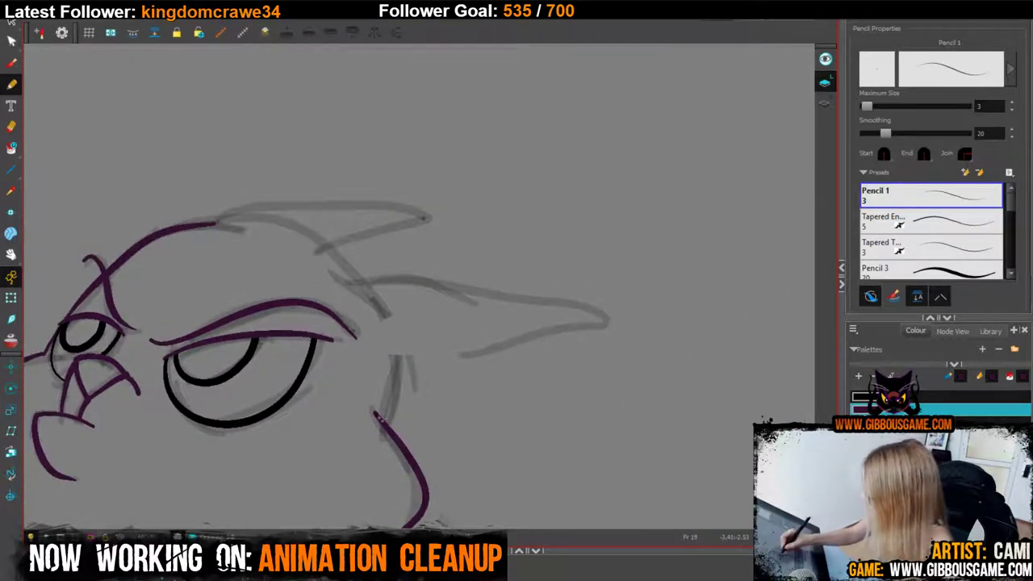
# Trace the side of the head, both ears and the crown between them in dark purple.
pyautogui.moveTo(379, 420)
pyautogui.mouseDown()
pyautogui.moveTo(390, 365)
pyautogui.moveTo(604, 324)
pyautogui.moveTo(355, 278)
pyautogui.mouseUp()
pyautogui.moveTo(535, 261); pyautogui.dragTo(600, 326)
pyautogui.moveTo(445, 373)
pyautogui.mouseDown()
pyautogui.moveTo(345, 295)
pyautogui.moveTo(266, 284)
pyautogui.mouseUp()
pyautogui.moveTo(486, 281)
pyautogui.mouseDown()
pyautogui.moveTo(389, 309)
pyautogui.moveTo(384, 260)
pyautogui.moveTo(268, 286)
pyautogui.mouseUp()
# Outline the pointed chest patch and both front paws in white.
pyautogui.press('1')
pyautogui.press('1')
pyautogui.moveTo(543, 521); pyautogui.dragTo(559, 320)
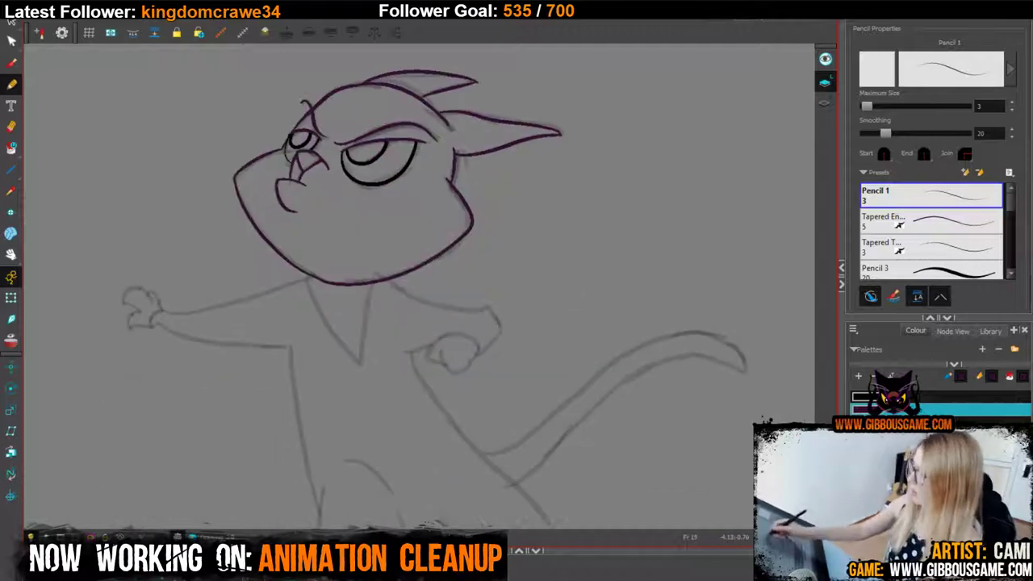
pyautogui.click(904, 436)
pyautogui.press('2')
pyautogui.press('2')
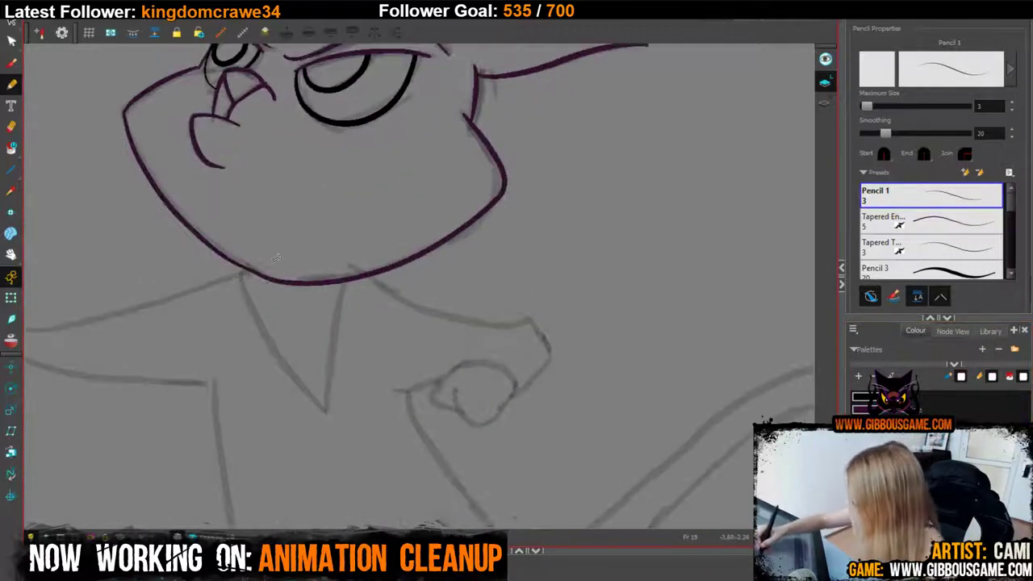
pyautogui.moveTo(240, 267)
pyautogui.mouseDown()
pyautogui.moveTo(274, 351)
pyautogui.moveTo(333, 412)
pyautogui.moveTo(351, 280)
pyautogui.mouseUp()
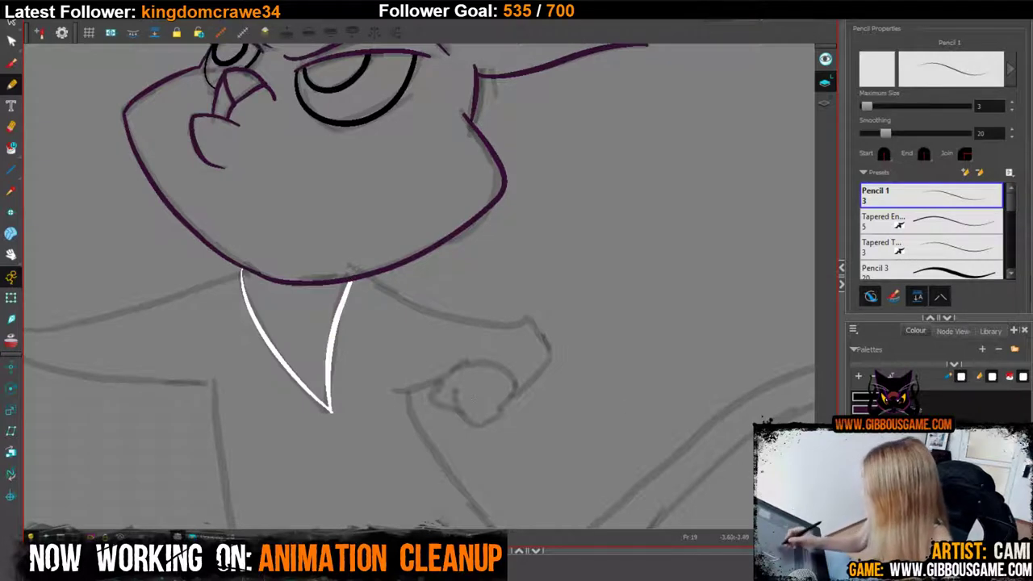
pyautogui.moveTo(454, 373)
pyautogui.mouseDown()
pyautogui.moveTo(436, 409)
pyautogui.moveTo(464, 401)
pyautogui.moveTo(470, 424)
pyautogui.moveTo(495, 395)
pyautogui.moveTo(493, 409)
pyautogui.moveTo(514, 392)
pyautogui.moveTo(497, 367)
pyautogui.moveTo(452, 375)
pyautogui.mouseUp()
pyautogui.moveTo(286, 363); pyautogui.dragTo(539, 332)
pyautogui.moveTo(246, 317)
pyautogui.mouseDown()
pyautogui.moveTo(211, 299)
pyautogui.moveTo(233, 296)
pyautogui.moveTo(195, 269)
pyautogui.moveTo(242, 290)
pyautogui.moveTo(252, 270)
pyautogui.moveTo(260, 287)
pyautogui.moveTo(244, 320)
pyautogui.mouseUp()
# Outline both hind paws in white.
pyautogui.moveTo(599, 444)
pyautogui.mouseDown()
pyautogui.moveTo(509, 240)
pyautogui.moveTo(406, 63)
pyautogui.mouseUp()
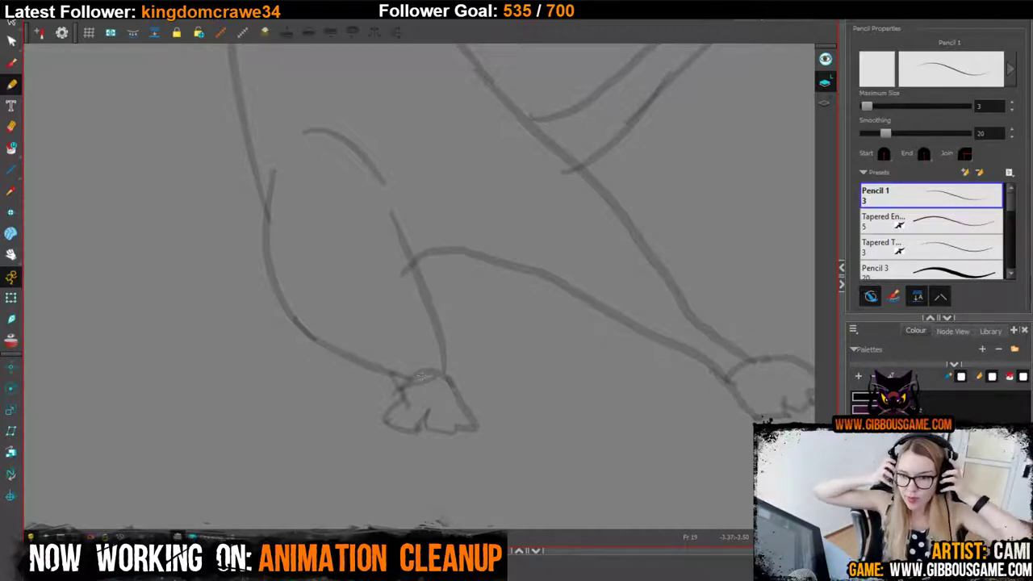
pyautogui.moveTo(406, 393)
pyautogui.mouseDown()
pyautogui.moveTo(397, 397)
pyautogui.moveTo(424, 429)
pyautogui.moveTo(455, 406)
pyautogui.moveTo(476, 424)
pyautogui.moveTo(415, 370)
pyautogui.moveTo(387, 408)
pyautogui.moveTo(76, 438)
pyautogui.mouseUp()
pyautogui.moveTo(430, 413)
pyautogui.mouseDown()
pyautogui.moveTo(433, 440)
pyautogui.moveTo(509, 419)
pyautogui.moveTo(478, 395)
pyautogui.moveTo(429, 423)
pyautogui.moveTo(419, 521)
pyautogui.mouseUp()
# Fill both hind paws, both front paws and the chest patch with white.
pyautogui.press('1')
pyautogui.press('1')
pyautogui.press('1')
pyautogui.press('1')
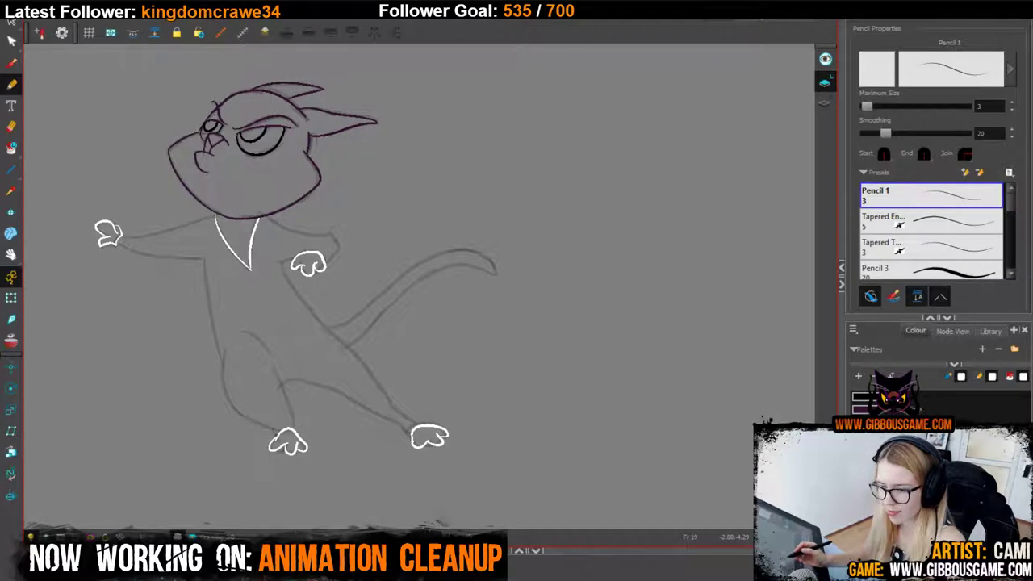
pyautogui.hotkey('alt', 'i')
pyautogui.click(288, 444)
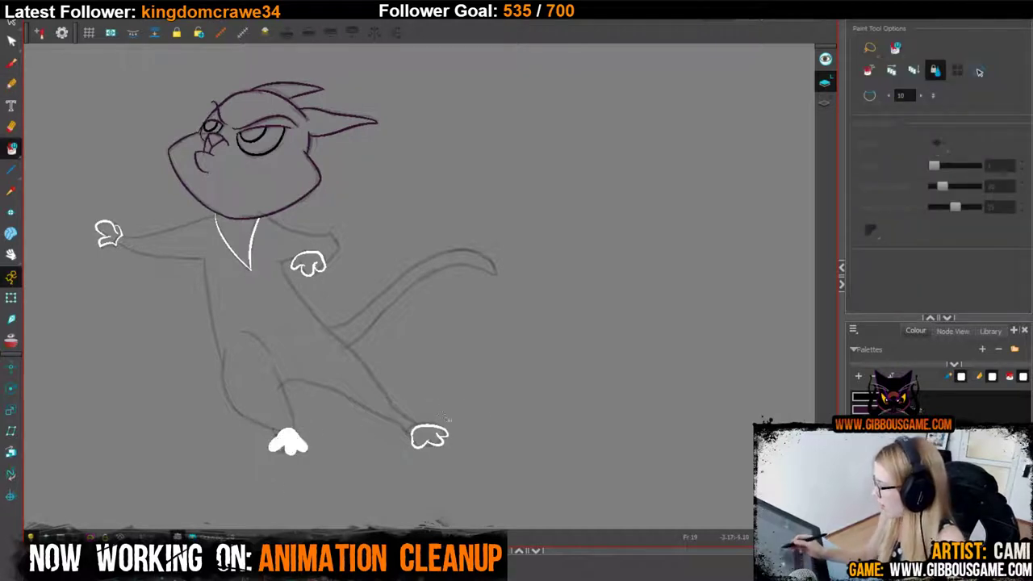
pyautogui.click(428, 437)
pyautogui.click(308, 265)
pyautogui.click(237, 239)
pyautogui.click(108, 234)
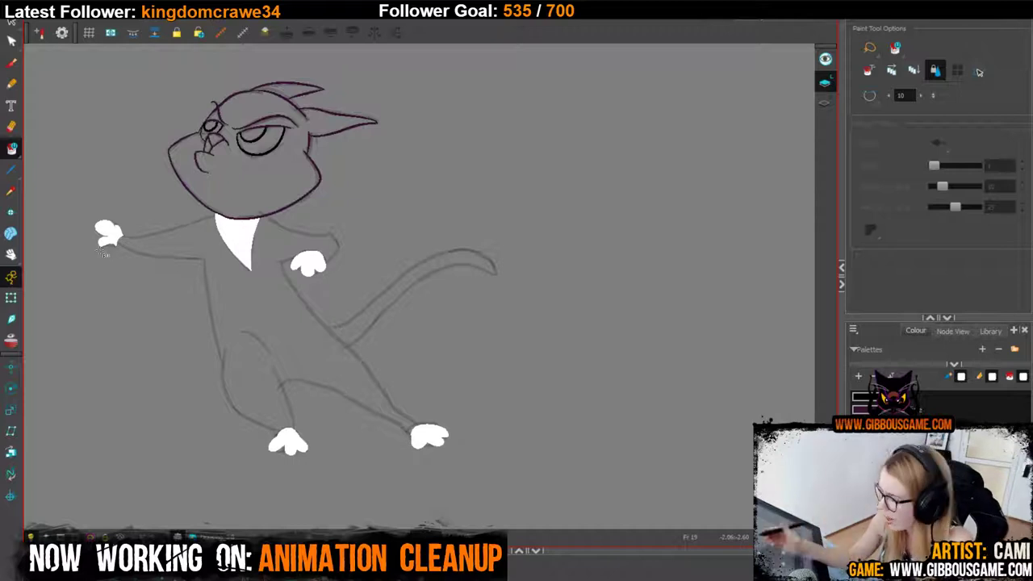
# Trace the bent arm's upper edge, elbow and lower edge from the neck to the paw in dark purple with the Pencil tool.
pyautogui.click(11, 84)
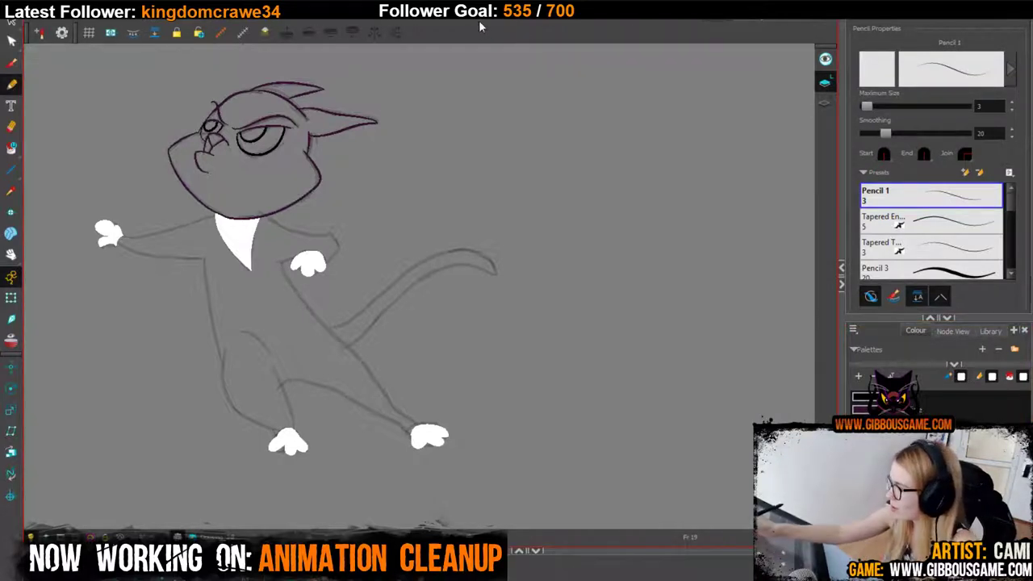
pyautogui.press('2')
pyautogui.moveTo(414, 188); pyautogui.dragTo(538, 298)
pyautogui.press('2')
pyautogui.press('2')
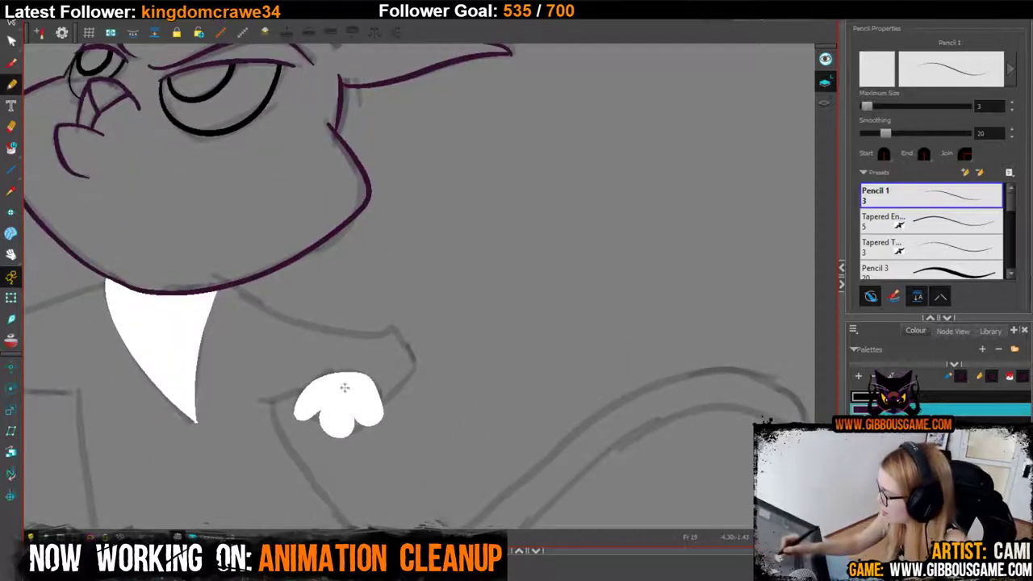
pyautogui.moveTo(376, 406)
pyautogui.mouseDown()
pyautogui.moveTo(412, 369)
pyautogui.moveTo(403, 339)
pyautogui.moveTo(386, 327)
pyautogui.moveTo(305, 323)
pyautogui.moveTo(225, 284)
pyautogui.mouseUp()
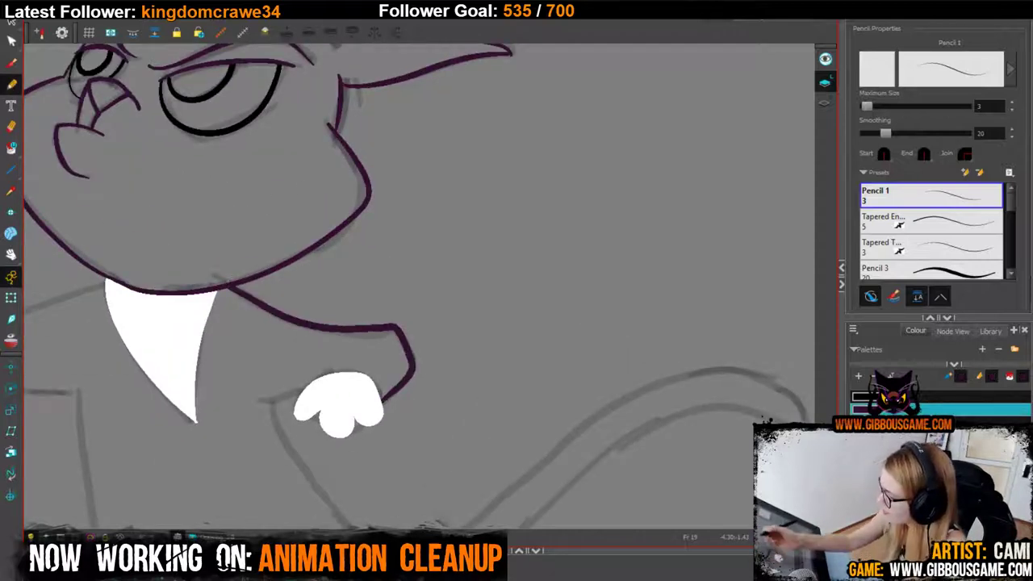
pyautogui.hotkey('ctrl', 'z')
pyautogui.moveTo(378, 405)
pyautogui.mouseDown()
pyautogui.moveTo(416, 367)
pyautogui.moveTo(401, 337)
pyautogui.moveTo(323, 326)
pyautogui.moveTo(225, 284)
pyautogui.moveTo(289, 317)
pyautogui.moveTo(399, 329)
pyautogui.moveTo(413, 375)
pyautogui.moveTo(381, 401)
pyautogui.mouseUp()
pyautogui.hotkey('ctrl', 'z')
pyautogui.moveTo(259, 404); pyautogui.dragTo(335, 383)
# Trace the lower and upper edges of the outstretched arm in dark purple, from the white paw to the body.
pyautogui.press('space')
pyautogui.moveTo(451, 405); pyautogui.dragTo(694, 370)
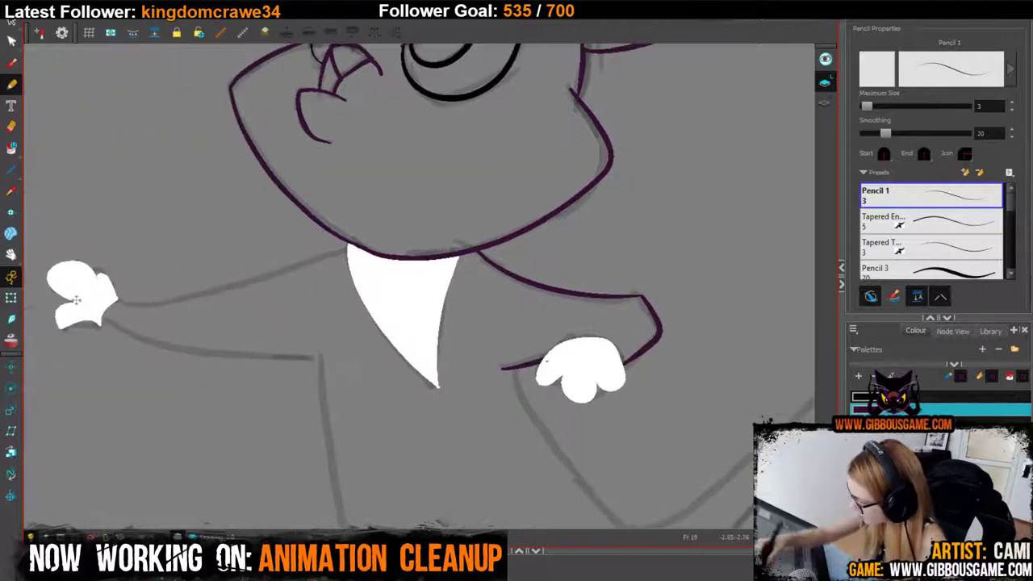
pyautogui.moveTo(90, 317)
pyautogui.mouseDown()
pyautogui.moveTo(103, 329)
pyautogui.moveTo(215, 355)
pyautogui.moveTo(312, 360)
pyautogui.mouseUp()
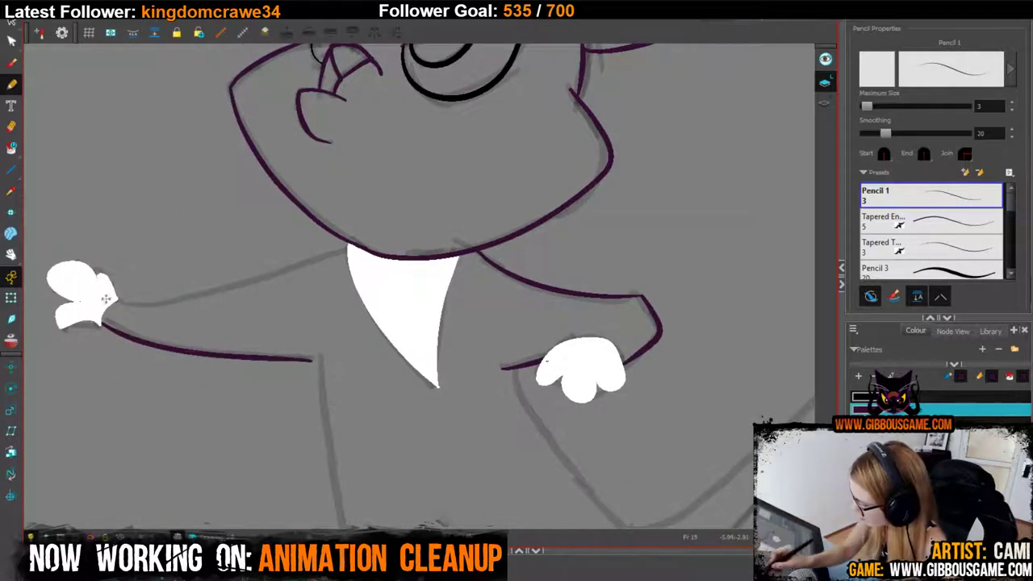
pyautogui.moveTo(106, 299)
pyautogui.mouseDown()
pyautogui.moveTo(211, 289)
pyautogui.moveTo(352, 246)
pyautogui.mouseUp()
# Trace the belly edge below the outstretched arm and the outer edge of the bent hind leg in dark purple.
pyautogui.moveTo(404, 444); pyautogui.dragTo(346, 180)
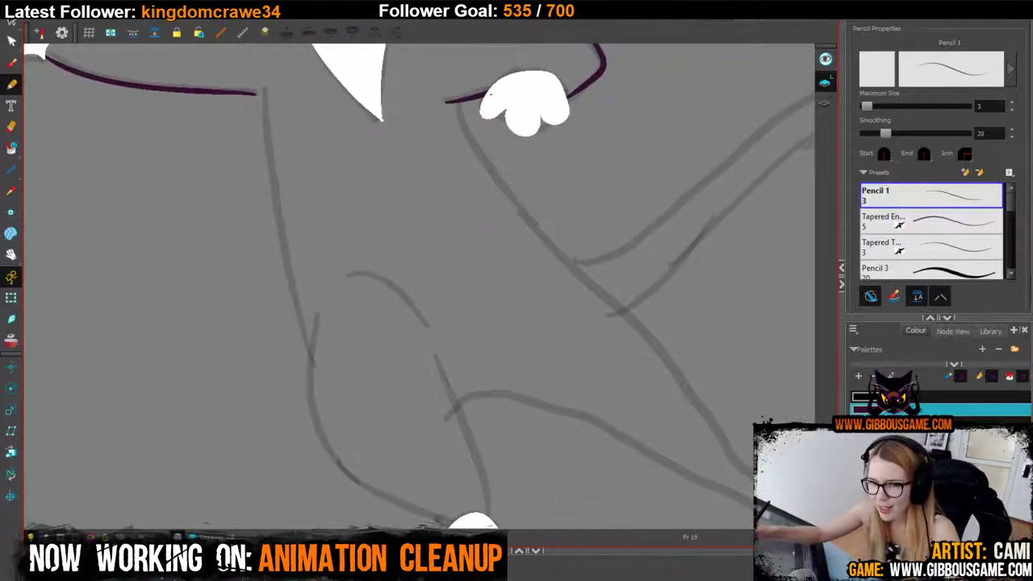
pyautogui.moveTo(255, 92); pyautogui.dragTo(310, 354)
pyautogui.hotkey('ctrl', 'z')
pyautogui.hotkey('ctrl', 'z')
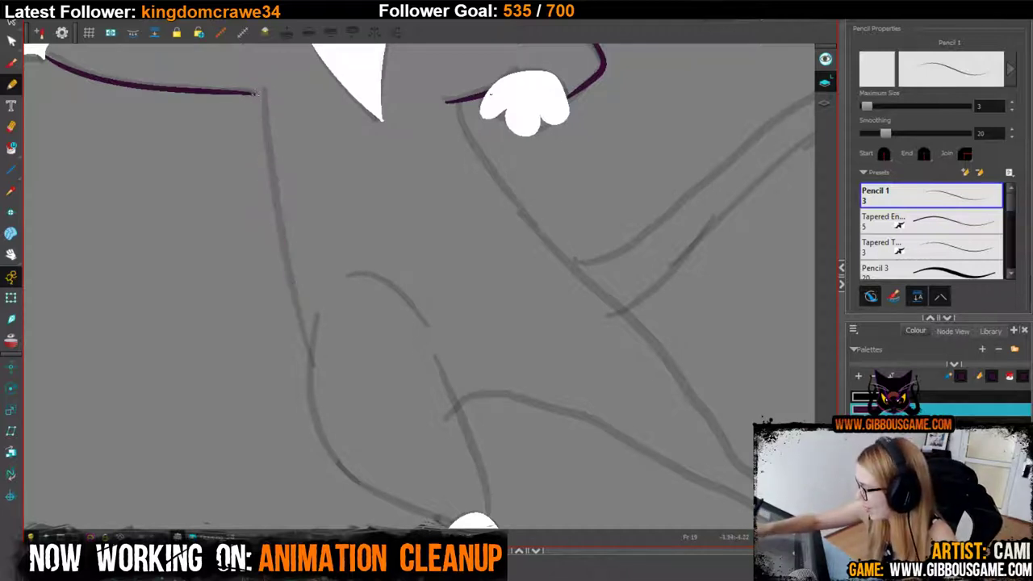
pyautogui.moveTo(255, 92); pyautogui.dragTo(304, 348)
pyautogui.moveTo(410, 311); pyautogui.dragTo(363, 165)
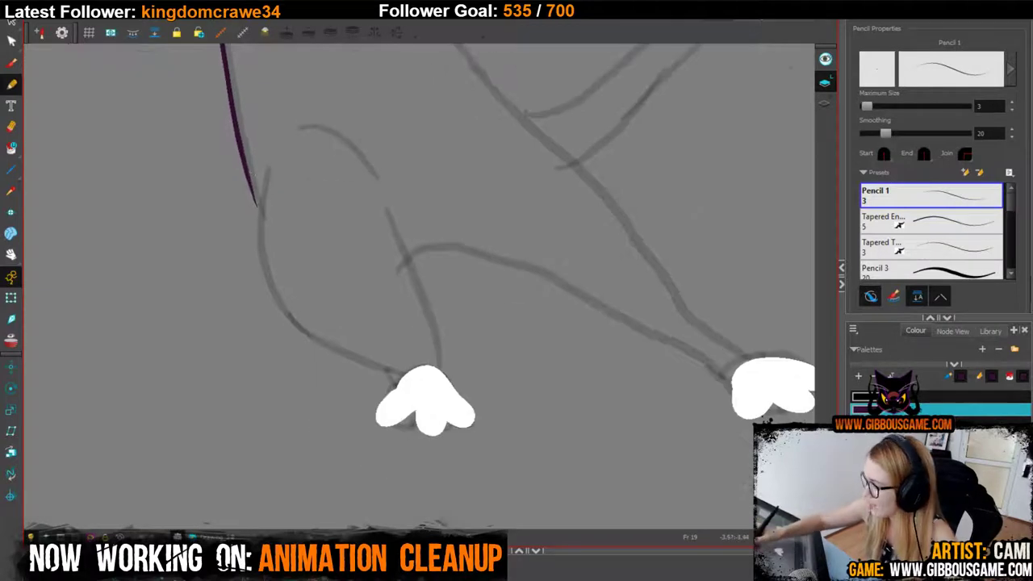
pyautogui.moveTo(264, 168)
pyautogui.mouseDown()
pyautogui.moveTo(258, 231)
pyautogui.moveTo(282, 318)
pyautogui.mouseUp()
pyautogui.hotkey('ctrl', 'z')
pyautogui.moveTo(264, 161)
pyautogui.mouseDown()
pyautogui.moveTo(261, 242)
pyautogui.moveTo(274, 295)
pyautogui.moveTo(306, 334)
pyautogui.moveTo(406, 375)
pyautogui.mouseUp()
# Trace the bent leg's inner edge and thigh curve, plus the underside of the stretched hind leg, in dark purple.
pyautogui.moveTo(472, 280); pyautogui.dragTo(470, 350)
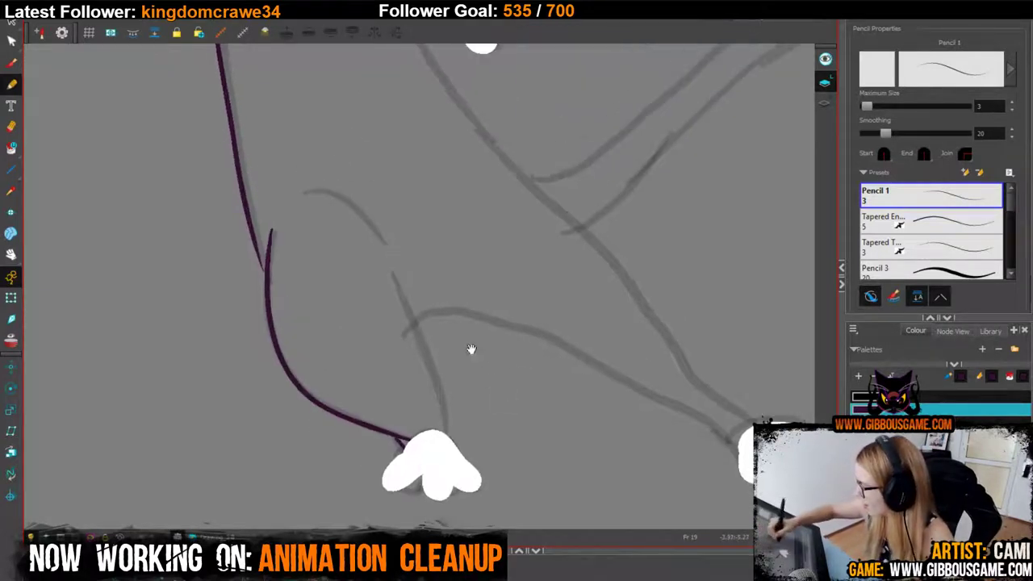
pyautogui.moveTo(391, 276); pyautogui.dragTo(445, 480)
pyautogui.moveTo(305, 193); pyautogui.dragTo(385, 243)
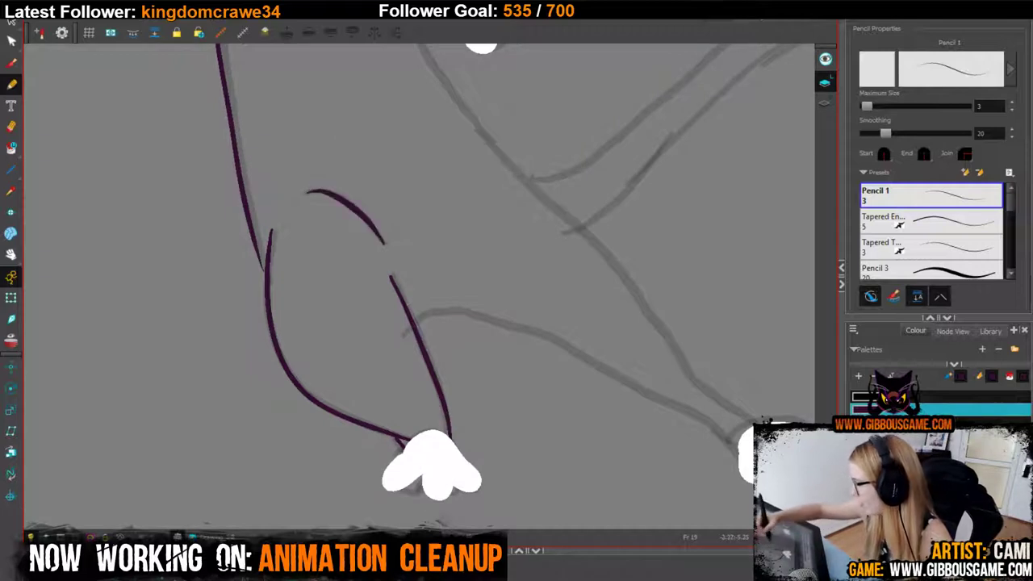
pyautogui.moveTo(566, 278)
pyautogui.mouseDown()
pyautogui.moveTo(452, 318)
pyautogui.moveTo(261, 305)
pyautogui.mouseUp()
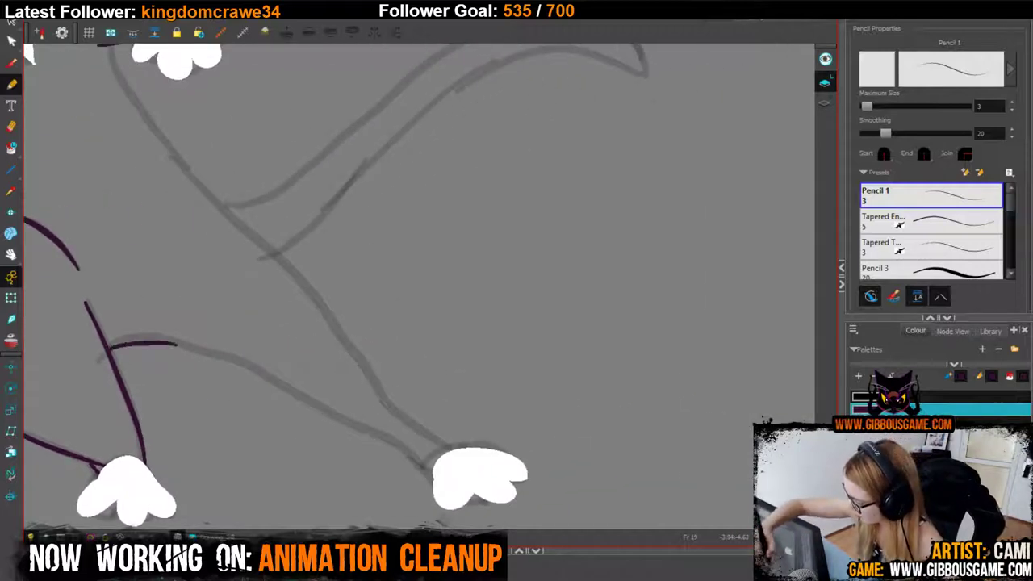
pyautogui.moveTo(436, 486)
pyautogui.mouseDown()
pyautogui.moveTo(402, 453)
pyautogui.moveTo(256, 369)
pyautogui.moveTo(150, 338)
pyautogui.moveTo(109, 348)
pyautogui.mouseUp()
# Trace the cat's back in one dark purple line from the bent arm down to the stretched hind paw.
pyautogui.moveTo(266, 68); pyautogui.dragTo(294, 176)
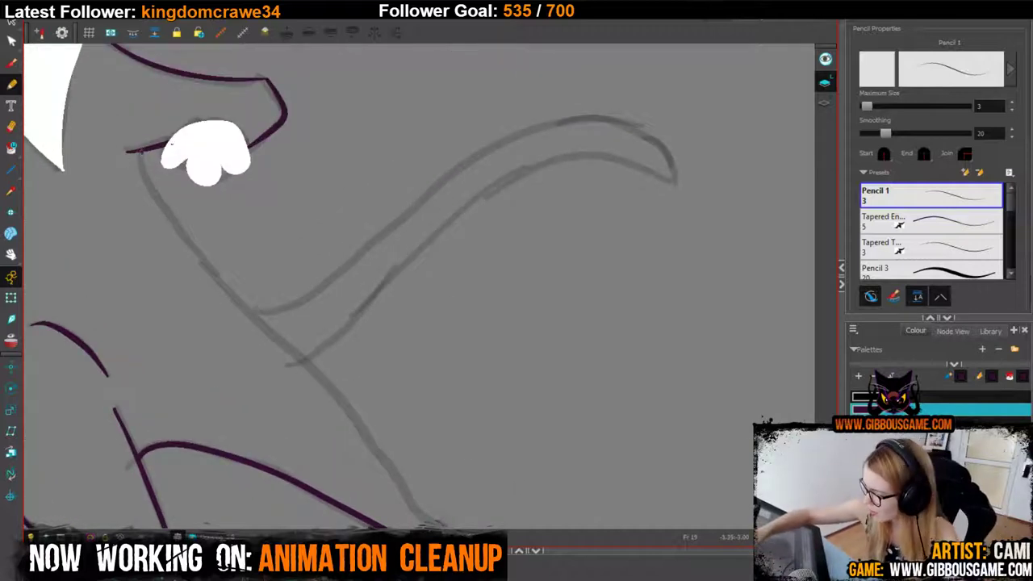
pyautogui.moveTo(139, 152)
pyautogui.mouseDown()
pyautogui.moveTo(182, 228)
pyautogui.moveTo(255, 312)
pyautogui.mouseUp()
pyautogui.moveTo(353, 296); pyautogui.dragTo(366, 239)
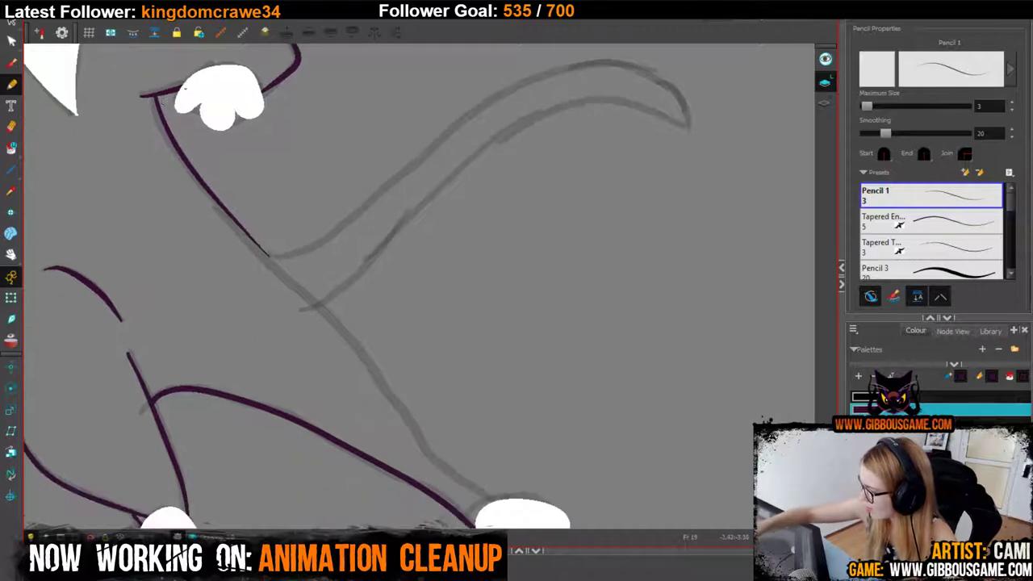
pyautogui.hotkey('ctrl', 'z')
pyautogui.moveTo(153, 94)
pyautogui.mouseDown()
pyautogui.moveTo(214, 197)
pyautogui.moveTo(365, 351)
pyautogui.moveTo(423, 440)
pyautogui.moveTo(486, 502)
pyautogui.mouseUp()
# Trace the whole curved tail outline in dark purple, starting and ending on the back line.
pyautogui.moveTo(464, 358); pyautogui.dragTo(492, 487)
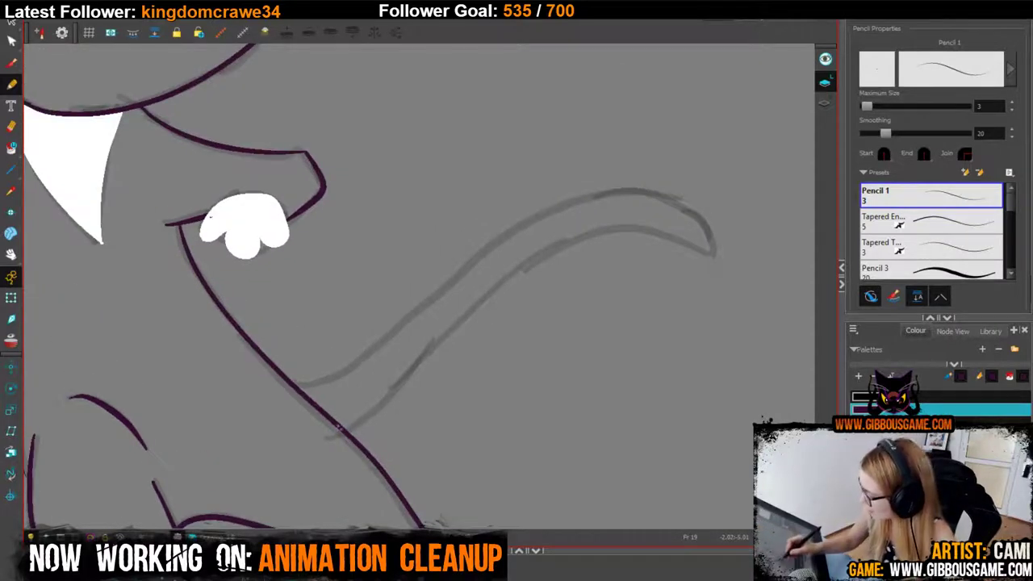
pyautogui.moveTo(339, 429)
pyautogui.mouseDown()
pyautogui.moveTo(378, 411)
pyautogui.moveTo(490, 297)
pyautogui.moveTo(605, 235)
pyautogui.moveTo(651, 232)
pyautogui.mouseUp()
pyautogui.hotkey('ctrl', 'z')
pyautogui.hotkey('ctrl', 'z')
pyautogui.moveTo(348, 432); pyautogui.dragTo(472, 328)
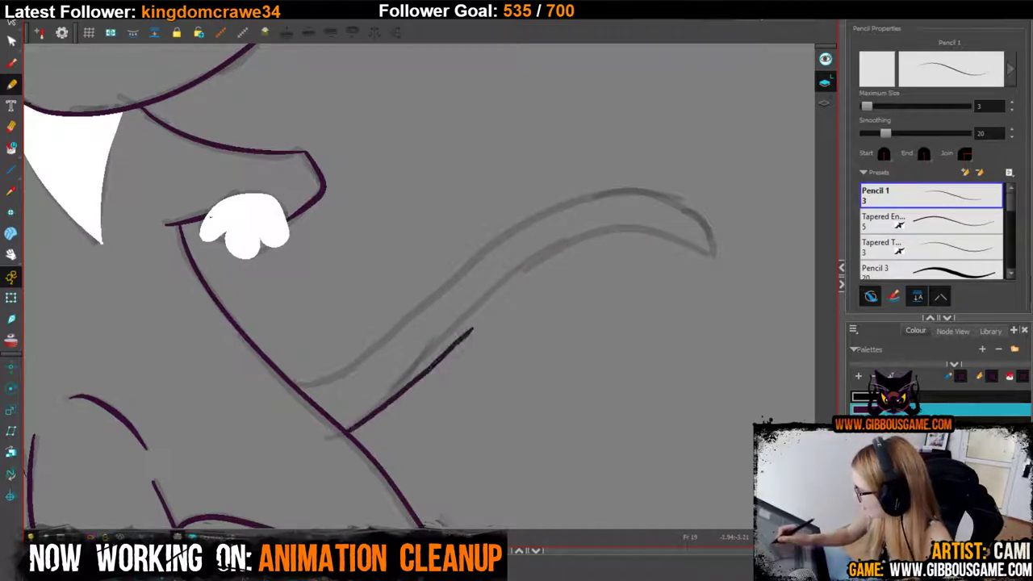
pyautogui.hotkey('ctrl', 'z')
pyautogui.moveTo(348, 432)
pyautogui.mouseDown()
pyautogui.moveTo(481, 310)
pyautogui.moveTo(657, 234)
pyautogui.moveTo(715, 250)
pyautogui.moveTo(615, 191)
pyautogui.moveTo(481, 257)
pyautogui.moveTo(352, 363)
pyautogui.moveTo(292, 384)
pyautogui.mouseUp()
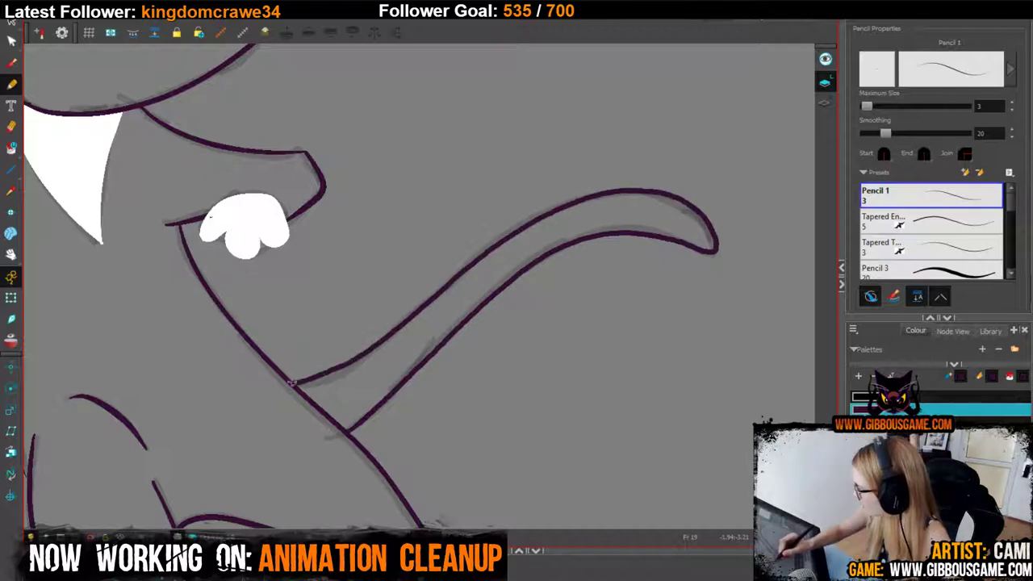
# Fill the body, arms, legs and tail with black.
pyautogui.press('1')
pyautogui.press('1')
pyautogui.press('1')
pyautogui.press('1')
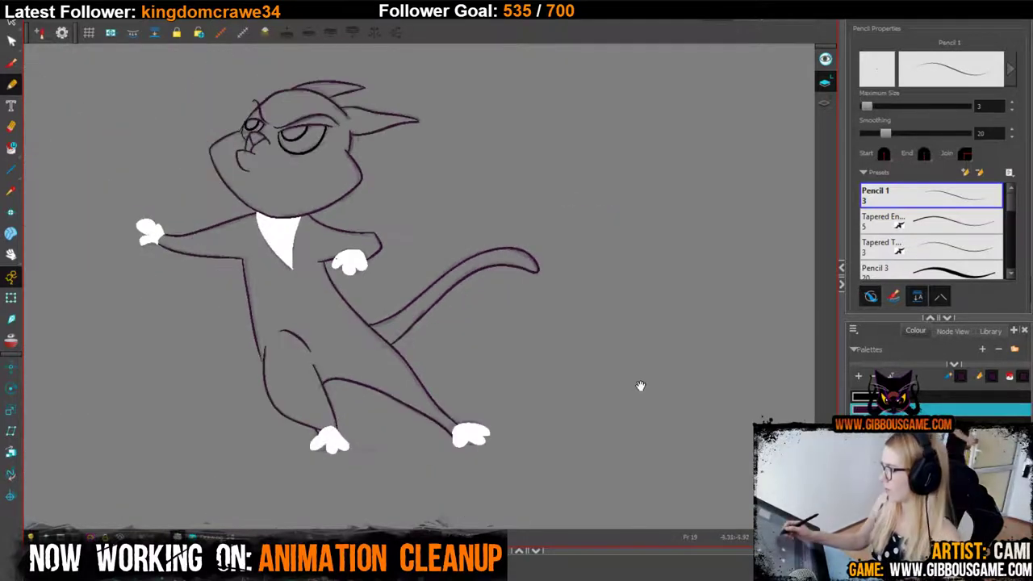
pyautogui.moveTo(640, 386); pyautogui.dragTo(650, 426)
pyautogui.click(972, 396)
pyautogui.hotkey('alt', 'i')
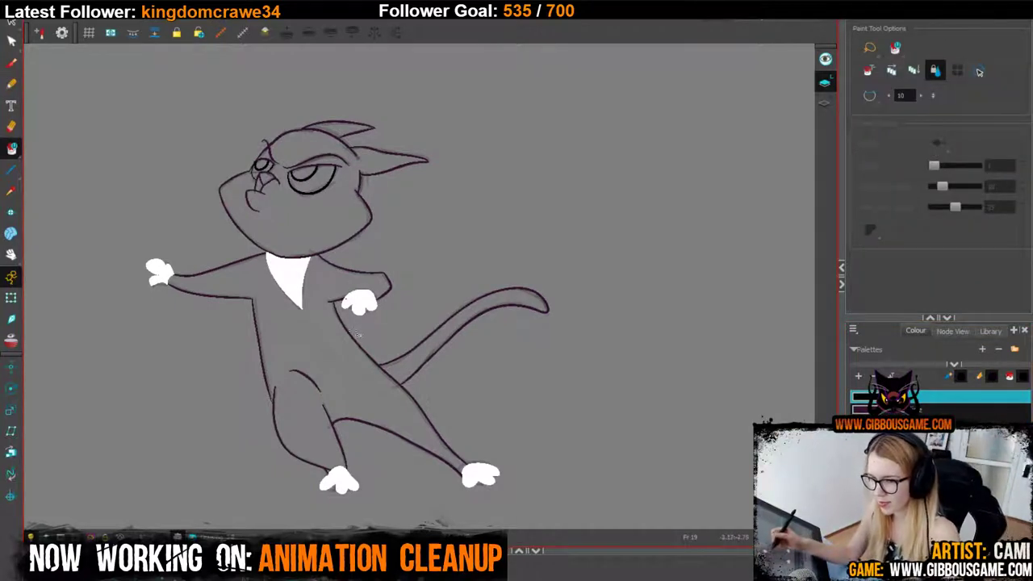
pyautogui.click(337, 343)
pyautogui.click(427, 356)
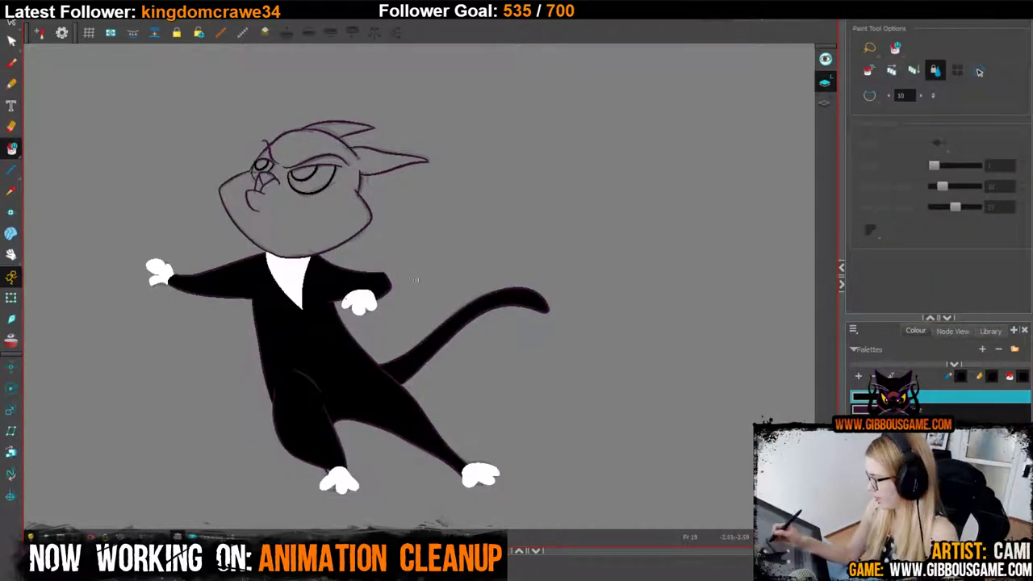
# Fill the head and both ears with black and both eyes with orange.
pyautogui.click(336, 230)
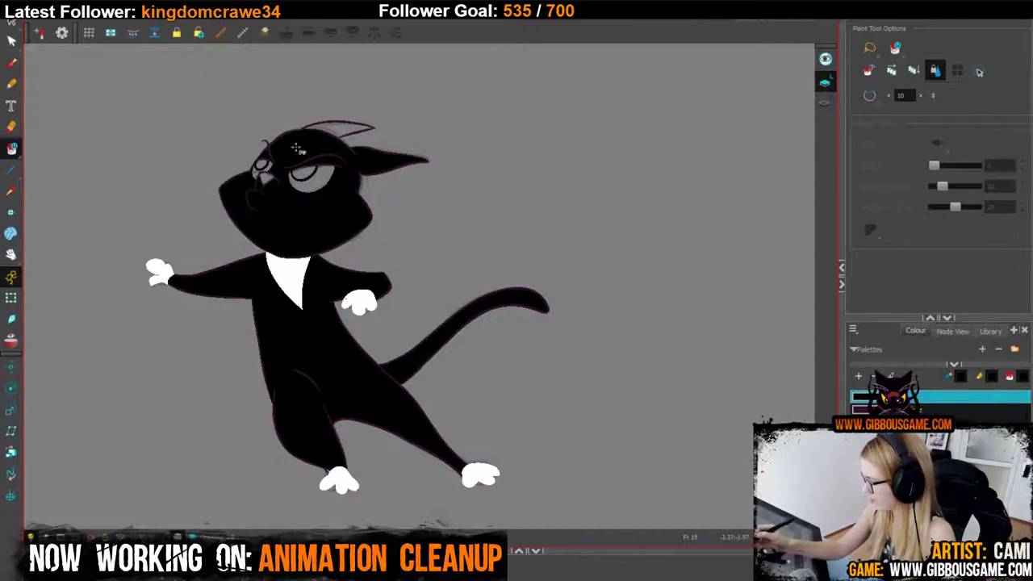
pyautogui.click(339, 130)
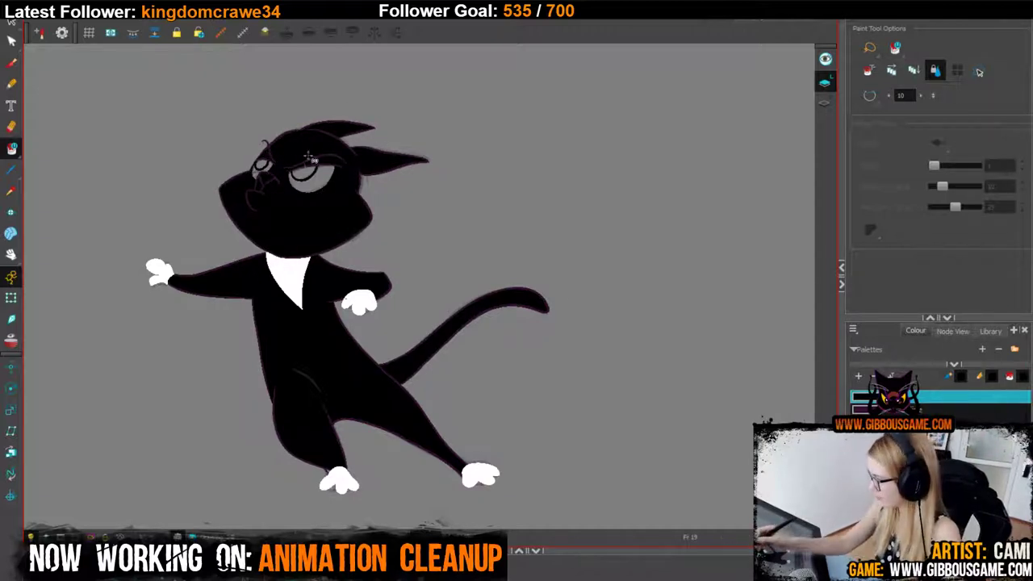
pyautogui.click(980, 421)
pyautogui.moveTo(325, 181); pyautogui.dragTo(260, 172)
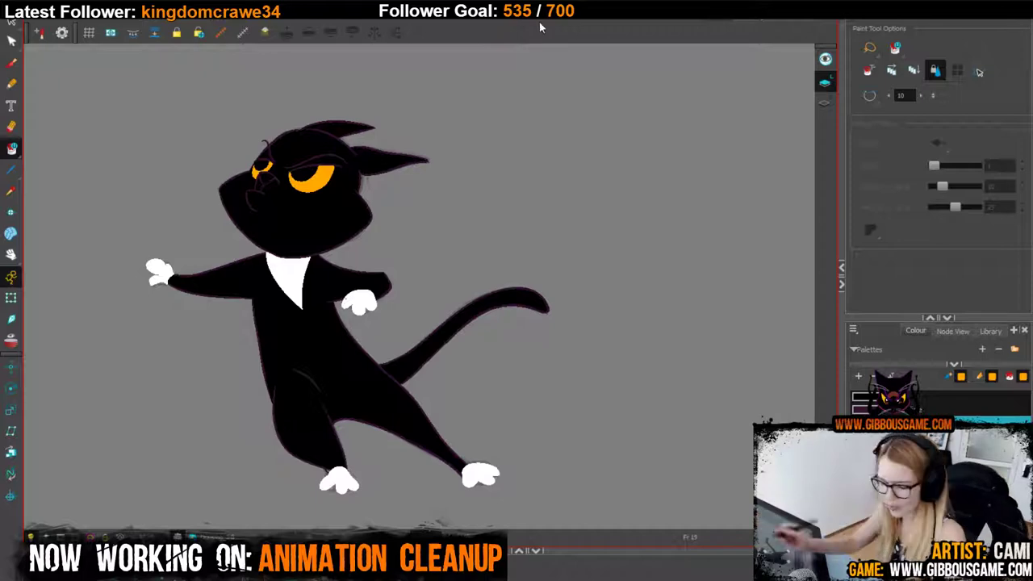
# Flip back and forth through the neighbouring drawings to check the finished cat against them.
pyautogui.press('g')
pyautogui.press('g')
pyautogui.press('f')
pyautogui.press('f')
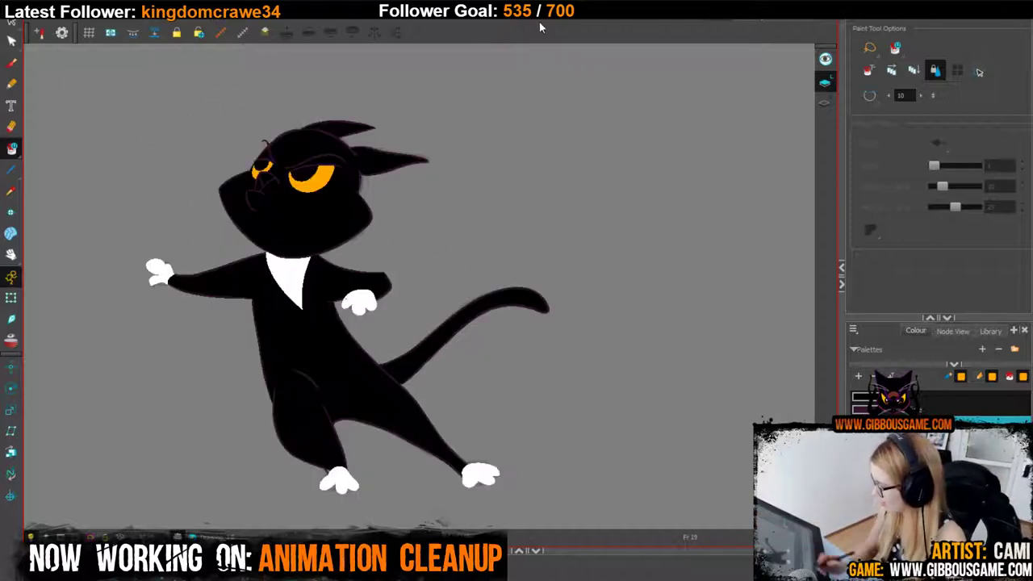
pyautogui.press('.')
pyautogui.press('.')
pyautogui.press('.')
pyautogui.press(',')
pyautogui.press(',')
pyautogui.press(',')
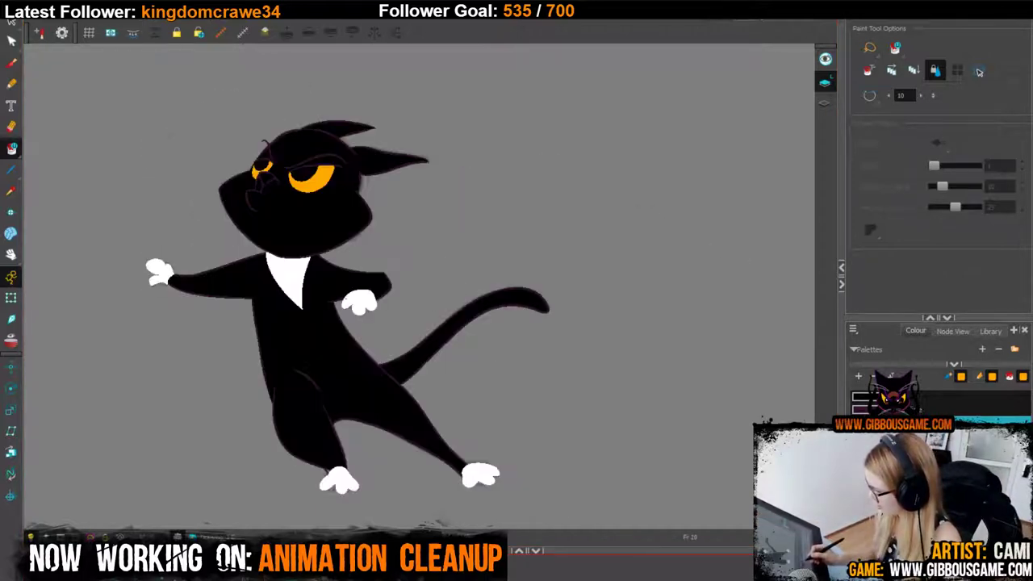
# Go to the rough drawing on frame 20 and trace its nose, mouth and chin line in dark purple with the Pencil tool.
pyautogui.press('.')
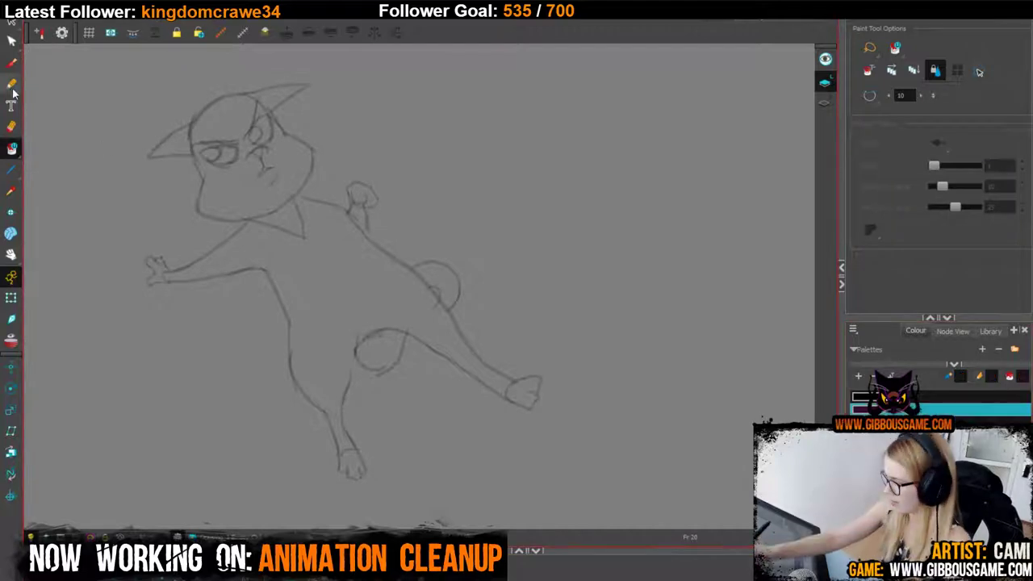
pyautogui.click(12, 84)
pyautogui.scroll(5, 466, 373)
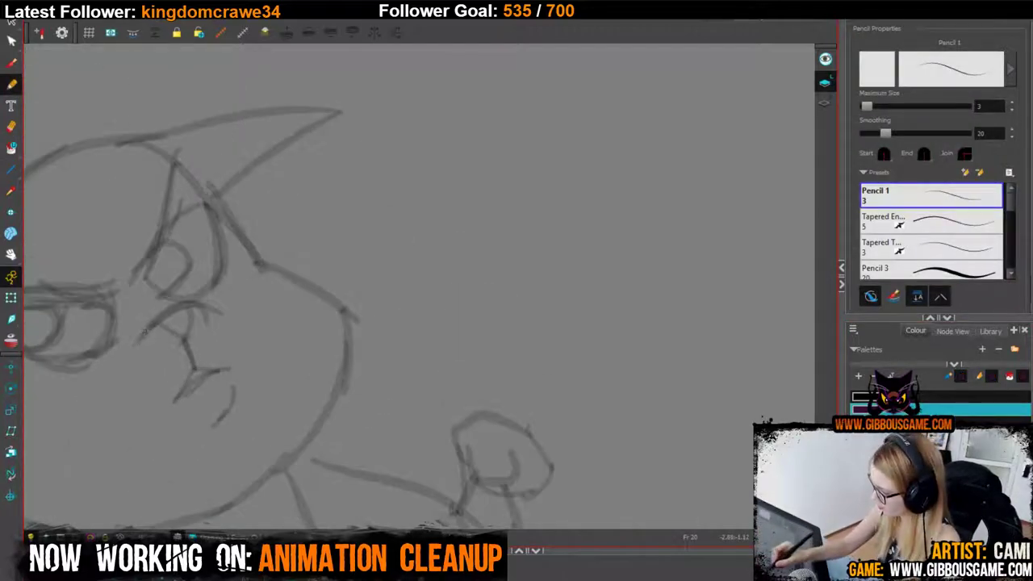
pyautogui.moveTo(139, 342); pyautogui.dragTo(230, 322)
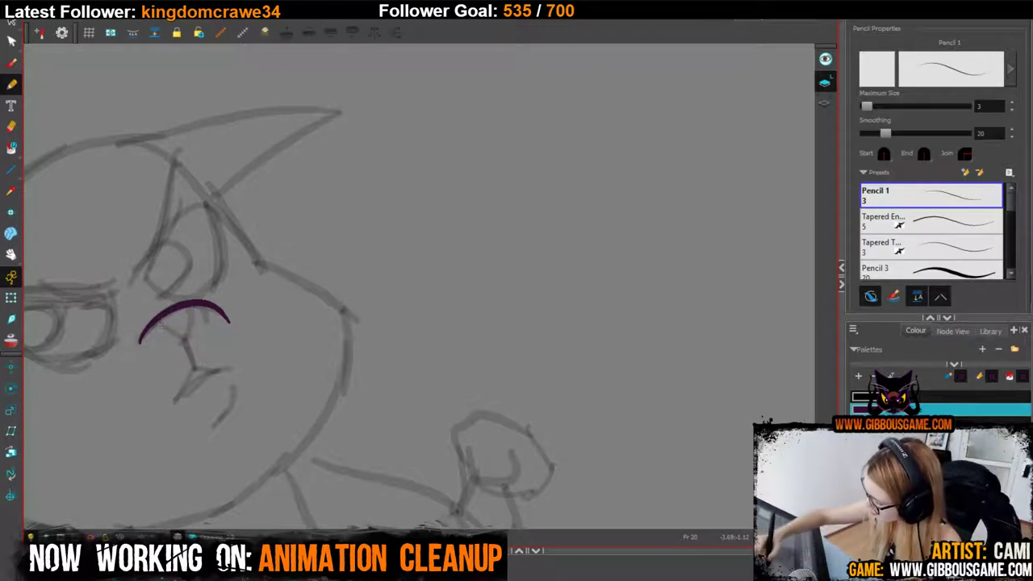
pyautogui.moveTo(155, 323)
pyautogui.mouseDown()
pyautogui.moveTo(194, 349)
pyautogui.moveTo(193, 313)
pyautogui.moveTo(194, 368)
pyautogui.mouseUp()
pyautogui.hotkey('ctrl', 'z')
pyautogui.moveTo(194, 370); pyautogui.dragTo(228, 369)
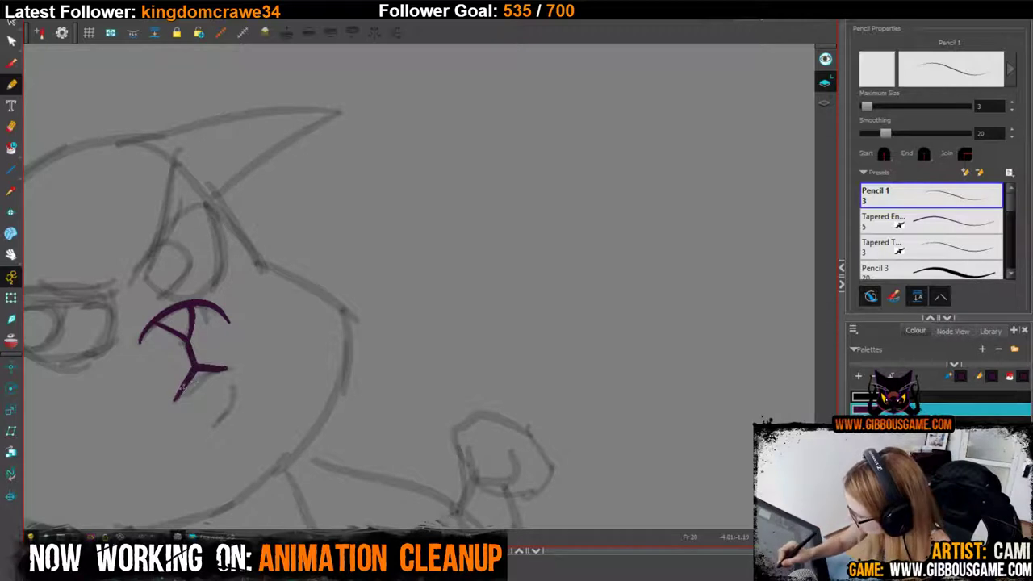
pyautogui.moveTo(334, 354); pyautogui.dragTo(465, 294)
pyautogui.hotkey('ctrl', 'z')
pyautogui.moveTo(308, 340)
pyautogui.mouseDown()
pyautogui.moveTo(354, 310)
pyautogui.moveTo(340, 379)
pyautogui.mouseUp()
# Trace both slanted eyebrows and the upper eyelid lines beneath them in dark purple.
pyautogui.press('1')
pyautogui.press('1')
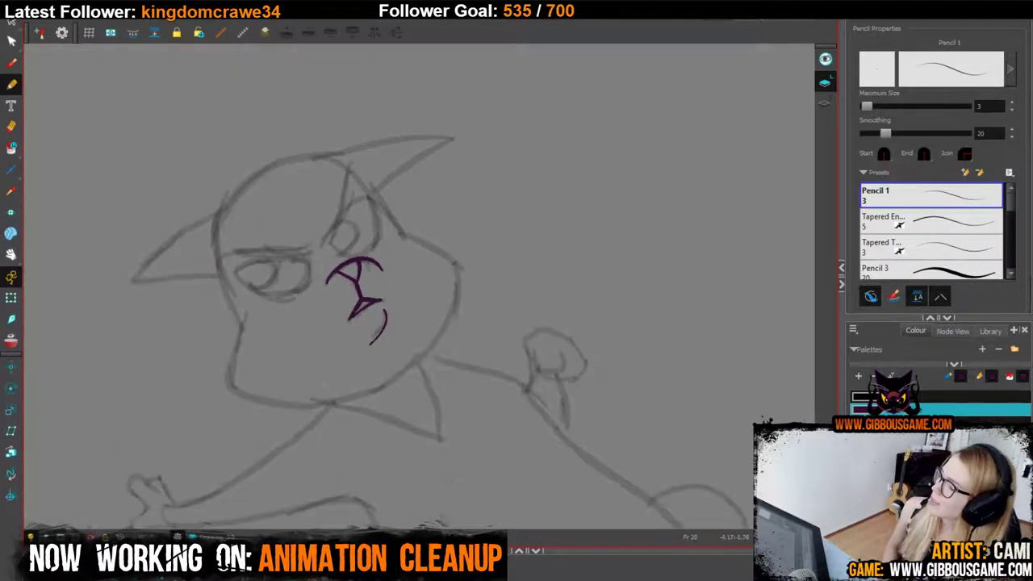
pyautogui.press('2')
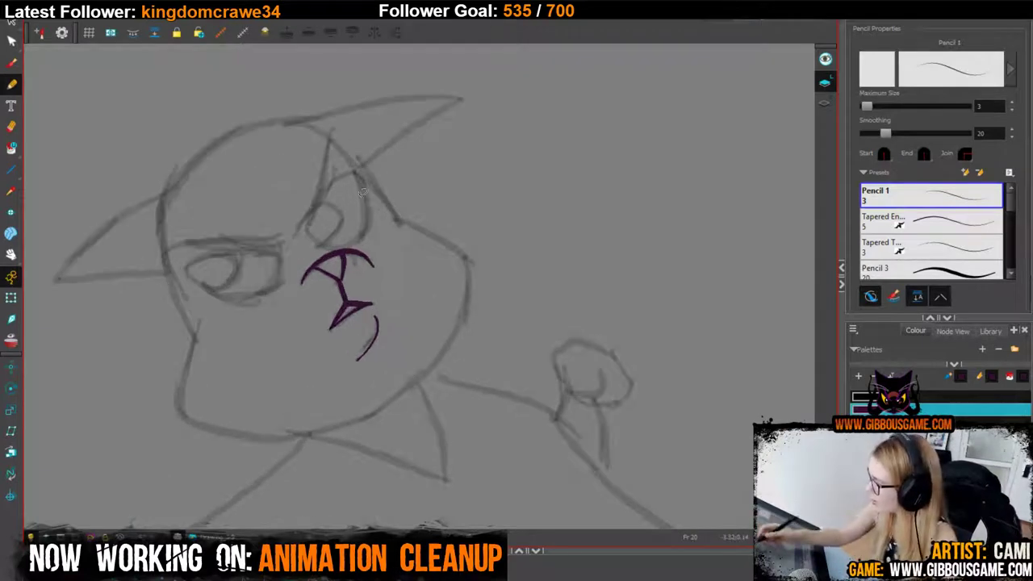
pyautogui.moveTo(363, 298); pyautogui.dragTo(433, 428)
pyautogui.moveTo(233, 387)
pyautogui.mouseDown()
pyautogui.moveTo(348, 363)
pyautogui.moveTo(231, 401)
pyautogui.moveTo(236, 390)
pyautogui.moveTo(347, 357)
pyautogui.moveTo(422, 263)
pyautogui.mouseUp()
pyautogui.hotkey('ctrl', 'z')
pyautogui.hotkey('ctrl', 'z')
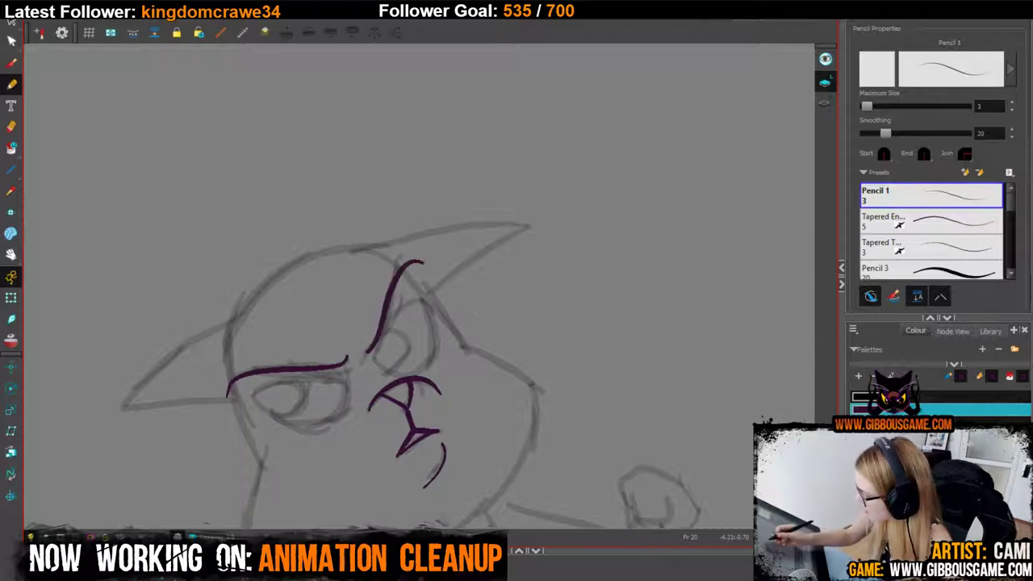
pyautogui.moveTo(419, 363)
pyautogui.mouseDown()
pyautogui.moveTo(389, 222)
pyautogui.moveTo(444, 392)
pyautogui.mouseUp()
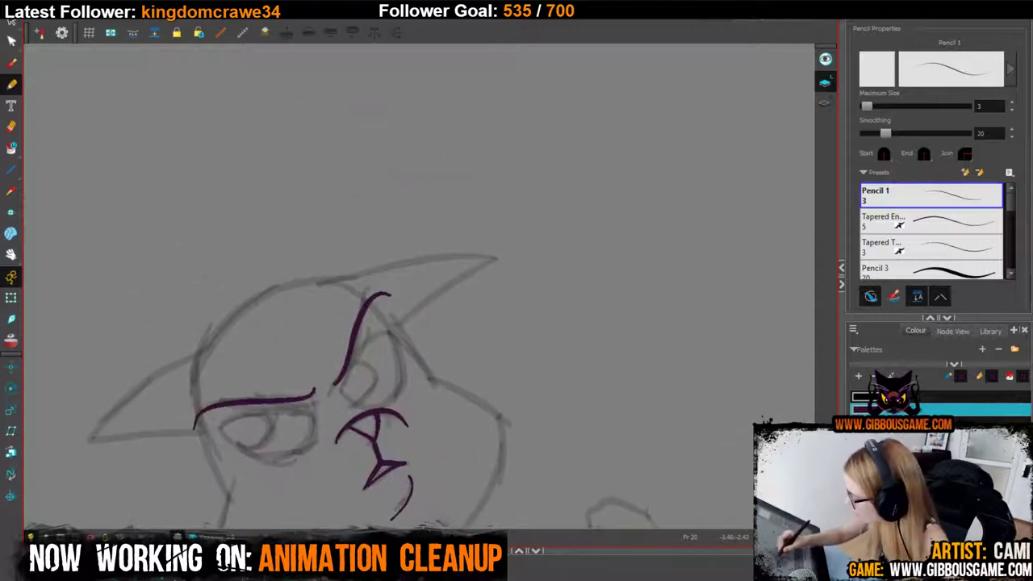
pyautogui.moveTo(341, 392); pyautogui.dragTo(397, 332)
pyautogui.moveTo(217, 431); pyautogui.dragTo(313, 405)
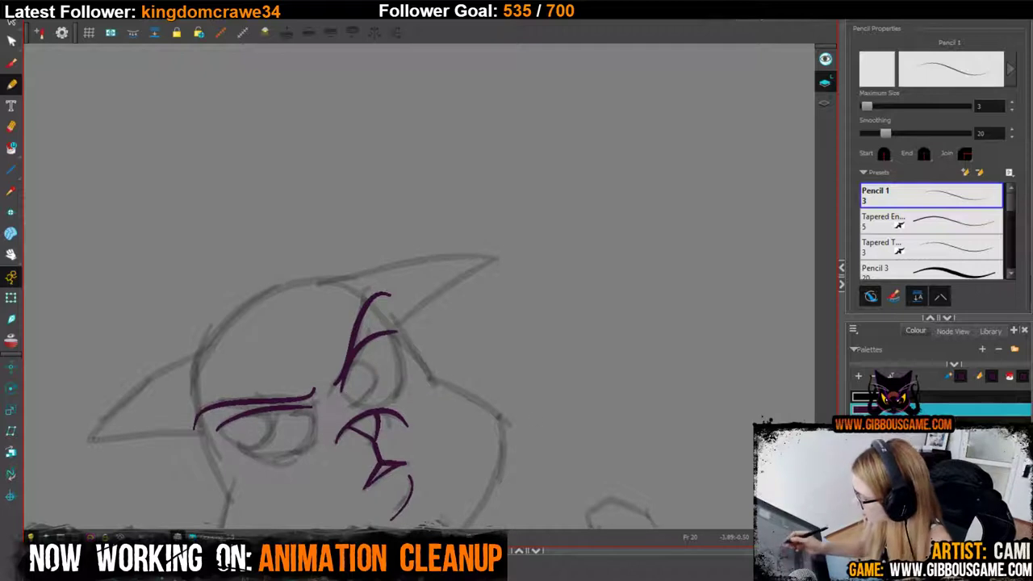
# Trace the crown of the head, the lower ear and the cheek line beneath it in dark purple.
pyautogui.moveTo(338, 278)
pyautogui.mouseDown()
pyautogui.moveTo(287, 282)
pyautogui.moveTo(87, 440)
pyautogui.moveTo(196, 428)
pyautogui.mouseUp()
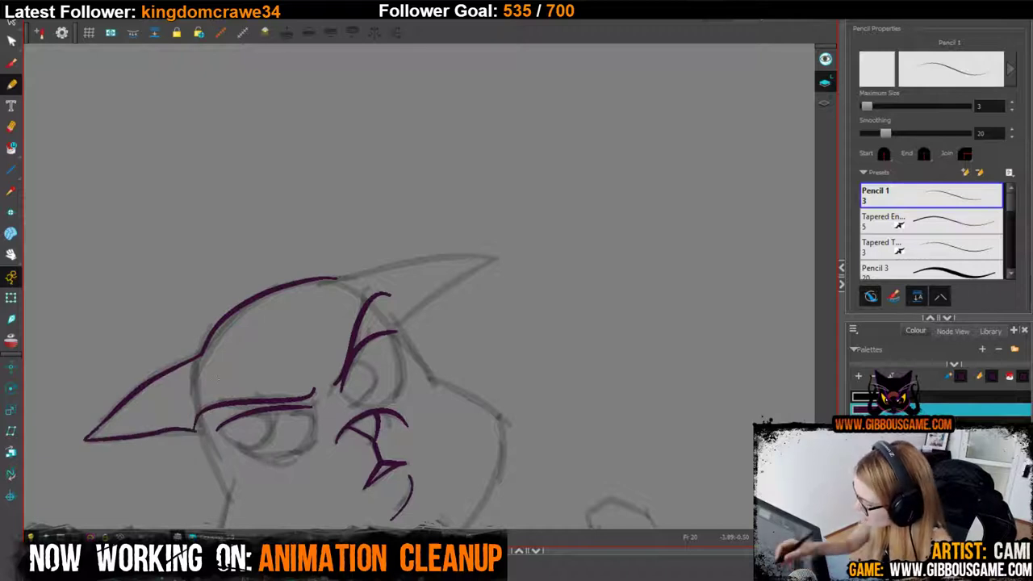
pyautogui.moveTo(218, 377); pyautogui.dragTo(224, 241)
pyautogui.moveTo(214, 324); pyautogui.dragTo(231, 350)
pyautogui.moveTo(212, 403); pyautogui.dragTo(200, 355)
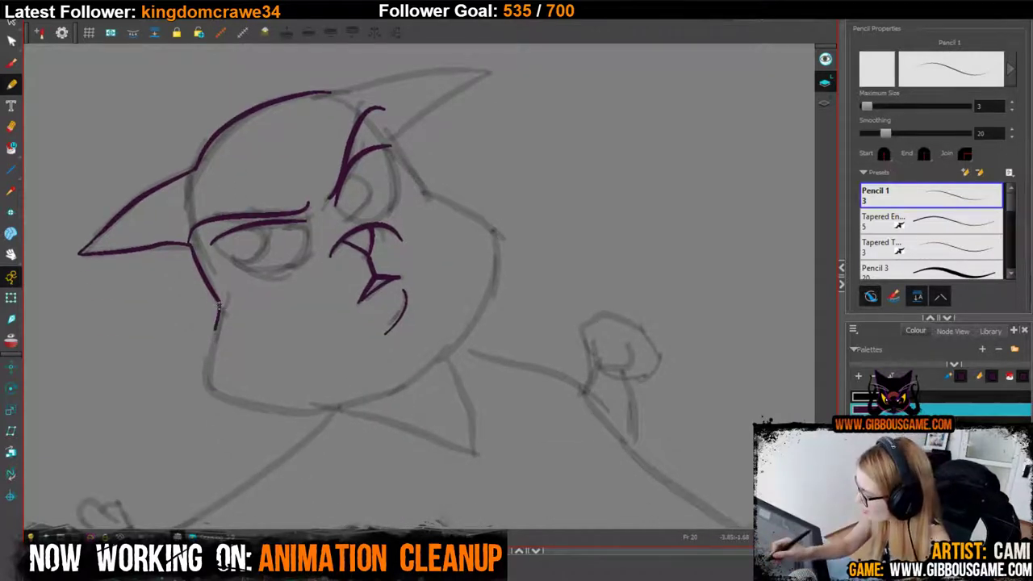
# Trace the jaw in dark purple from the cheek below the finished ear, around the chin and up to the opposite cheek.
pyautogui.moveTo(220, 302)
pyautogui.mouseDown()
pyautogui.moveTo(209, 389)
pyautogui.moveTo(214, 334)
pyautogui.moveTo(205, 380)
pyautogui.moveTo(216, 397)
pyautogui.moveTo(295, 412)
pyautogui.moveTo(394, 392)
pyautogui.mouseUp()
pyautogui.hotkey('ctrl', 'z')
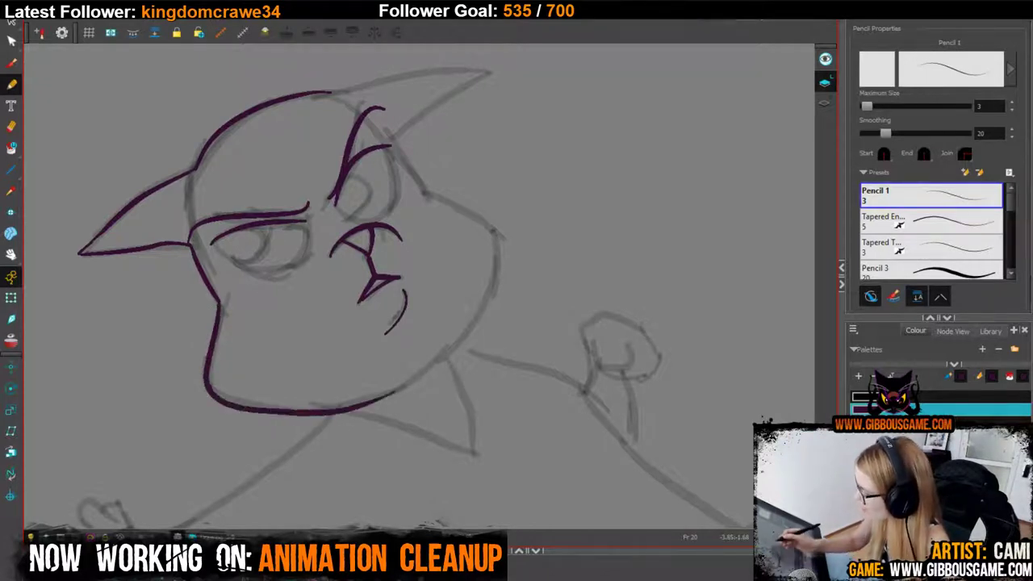
pyautogui.hotkey('ctrl', 'z')
pyautogui.moveTo(219, 300)
pyautogui.mouseDown()
pyautogui.moveTo(208, 380)
pyautogui.moveTo(222, 399)
pyautogui.moveTo(294, 410)
pyautogui.moveTo(388, 396)
pyautogui.moveTo(473, 326)
pyautogui.moveTo(493, 280)
pyautogui.moveTo(494, 232)
pyautogui.moveTo(426, 192)
pyautogui.mouseUp()
# Trace the upper side of the far cheek and both edges of the second ear in dark purple, closing the head outline.
pyautogui.moveTo(517, 131); pyautogui.dragTo(484, 286)
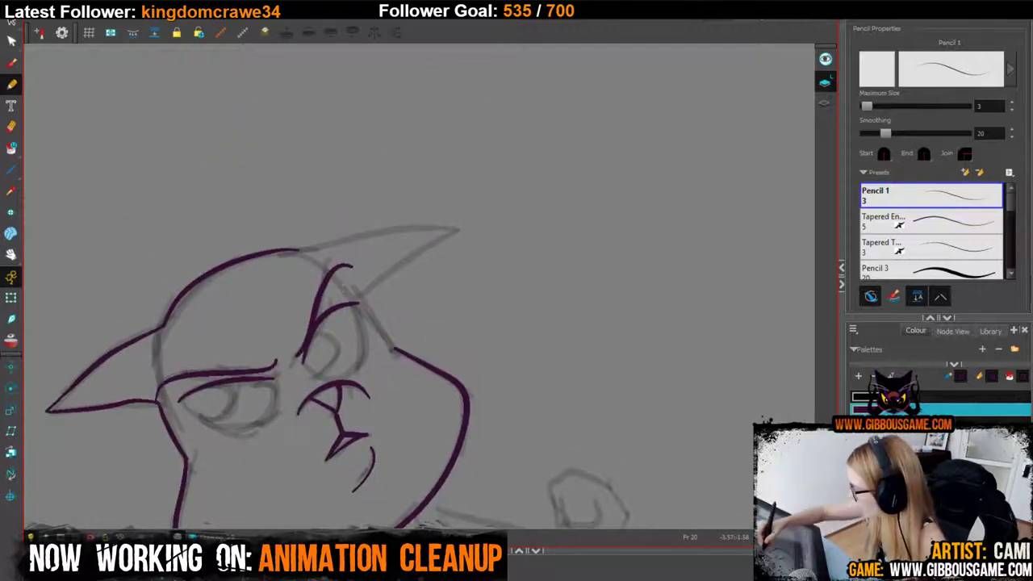
pyautogui.moveTo(344, 288); pyautogui.dragTo(394, 350)
pyautogui.moveTo(453, 378); pyautogui.dragTo(491, 521)
pyautogui.moveTo(396, 443); pyautogui.dragTo(492, 372)
pyautogui.moveTo(334, 393); pyautogui.dragTo(433, 371)
pyautogui.hotkey('ctrl', 'z')
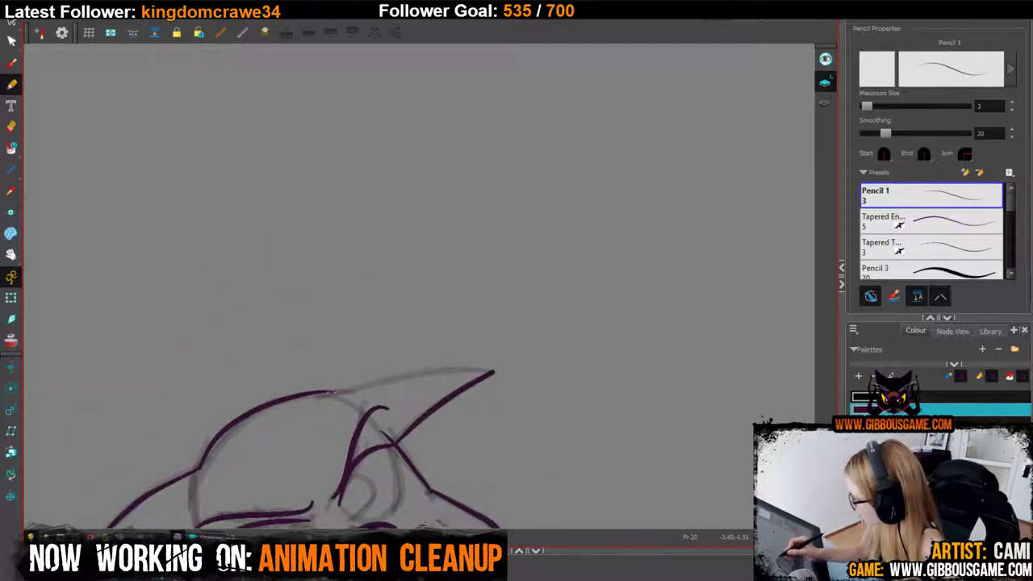
pyautogui.moveTo(334, 393); pyautogui.dragTo(482, 372)
# Switch to black and trace the lower outline of the eye nearest the finished lower ear, beneath its purple eyelid line.
pyautogui.moveTo(507, 415); pyautogui.dragTo(529, 164)
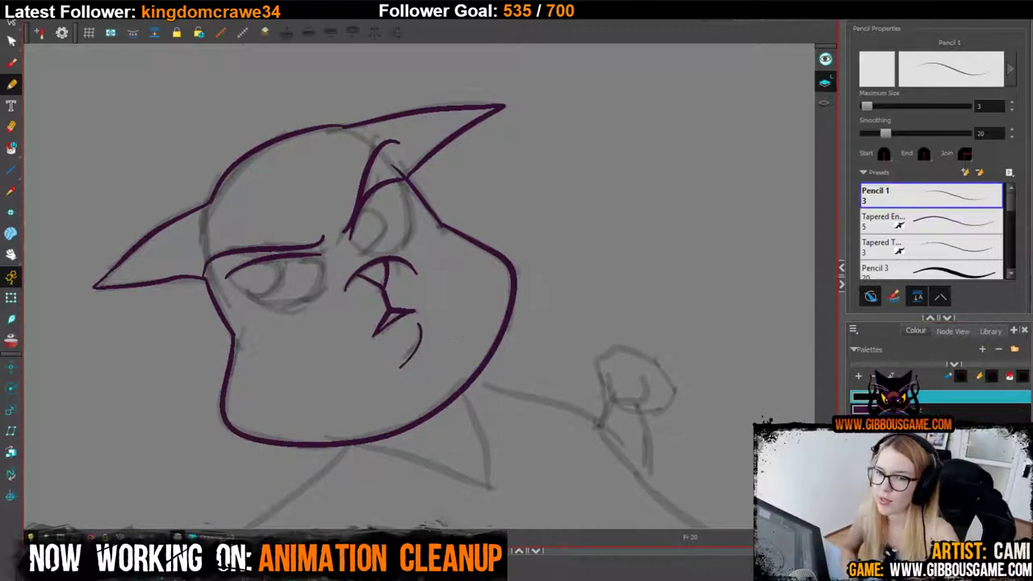
pyautogui.press('2')
pyautogui.press('2')
pyautogui.moveTo(475, 323); pyautogui.dragTo(565, 440)
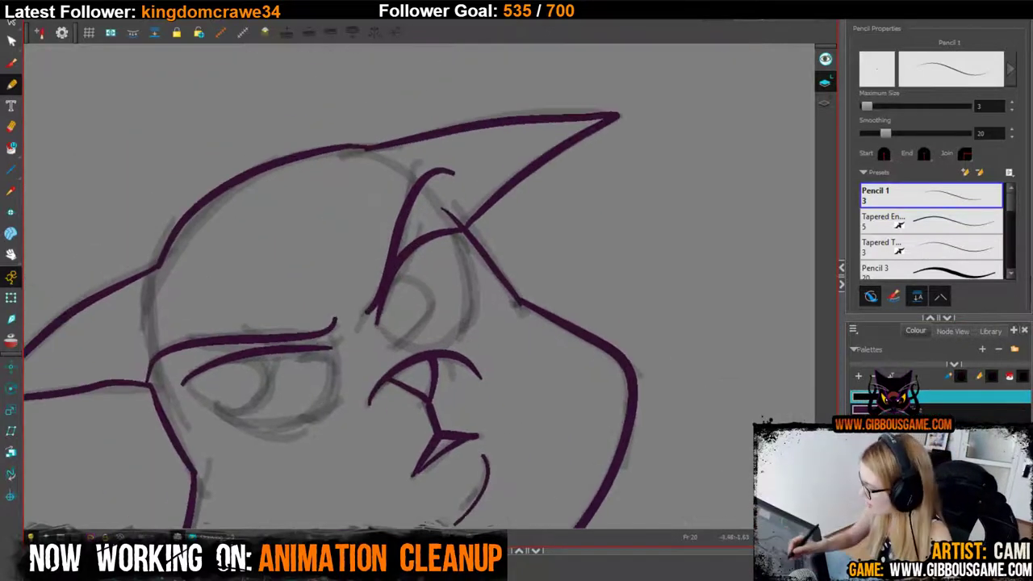
pyautogui.moveTo(185, 382); pyautogui.dragTo(229, 425)
pyautogui.hotkey('ctrl', 'z')
pyautogui.moveTo(184, 381)
pyautogui.mouseDown()
pyautogui.moveTo(220, 420)
pyautogui.moveTo(260, 433)
pyautogui.moveTo(324, 409)
pyautogui.moveTo(327, 352)
pyautogui.mouseUp()
pyautogui.hotkey('ctrl', 'z')
pyautogui.moveTo(184, 379)
pyautogui.mouseDown()
pyautogui.moveTo(237, 426)
pyautogui.moveTo(280, 428)
pyautogui.moveTo(316, 406)
pyautogui.moveTo(327, 349)
pyautogui.mouseUp()
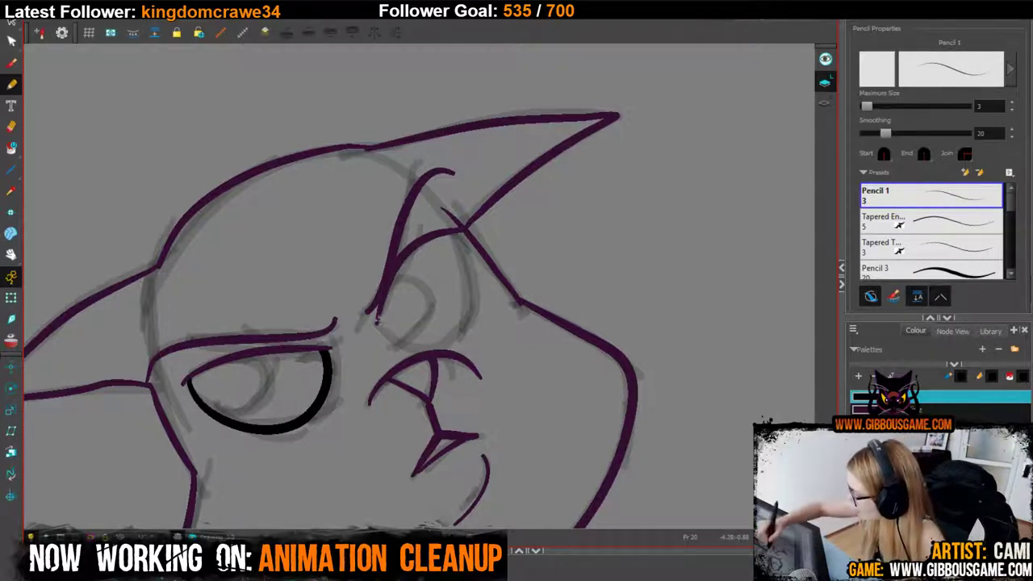
# Trace the second eye's outline in black and add the curved pupil line inside each eye.
pyautogui.moveTo(377, 320)
pyautogui.mouseDown()
pyautogui.moveTo(419, 350)
pyautogui.moveTo(404, 349)
pyautogui.moveTo(456, 343)
pyautogui.moveTo(470, 311)
pyautogui.moveTo(453, 217)
pyautogui.mouseUp()
pyautogui.hotkey('ctrl', 'z')
pyautogui.hotkey('ctrl', 'z')
pyautogui.hotkey('ctrl', 'z')
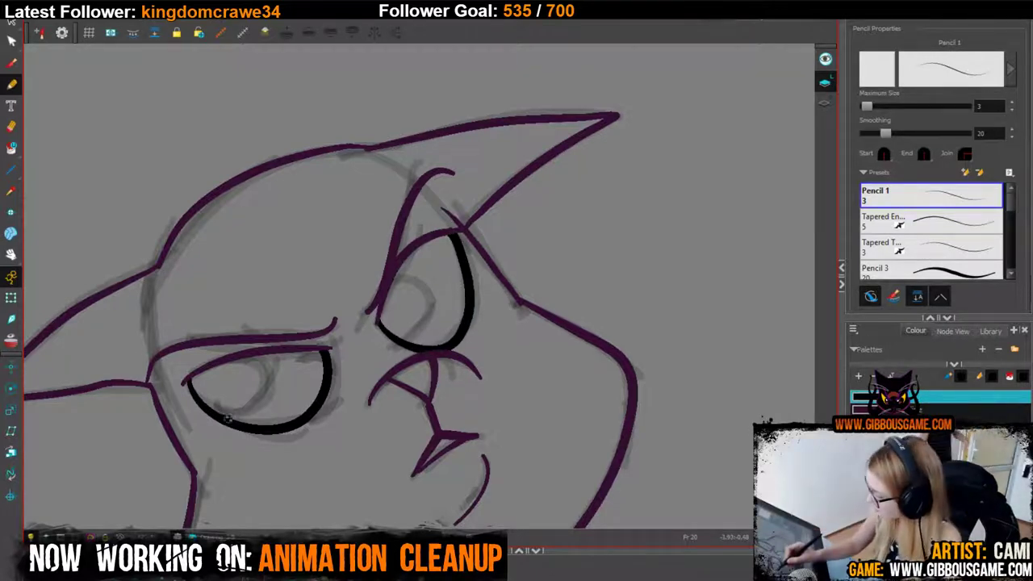
pyautogui.moveTo(228, 418)
pyautogui.mouseDown()
pyautogui.moveTo(266, 385)
pyautogui.moveTo(262, 365)
pyautogui.moveTo(238, 356)
pyautogui.mouseUp()
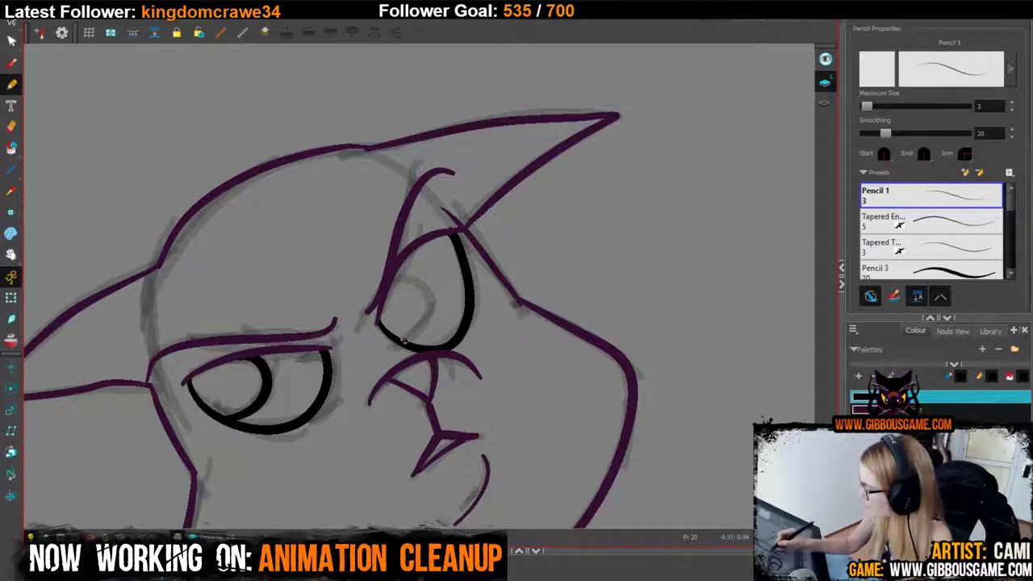
pyautogui.moveTo(405, 340)
pyautogui.mouseDown()
pyautogui.moveTo(429, 285)
pyautogui.moveTo(390, 279)
pyautogui.mouseUp()
# Switch the Pencil tool to white and trace the pointed chest tuft below the chin.
pyautogui.press('1')
pyautogui.press('1')
pyautogui.moveTo(540, 424)
pyautogui.mouseDown()
pyautogui.moveTo(480, 309)
pyautogui.moveTo(460, 295)
pyautogui.mouseUp()
pyautogui.click(902, 428)
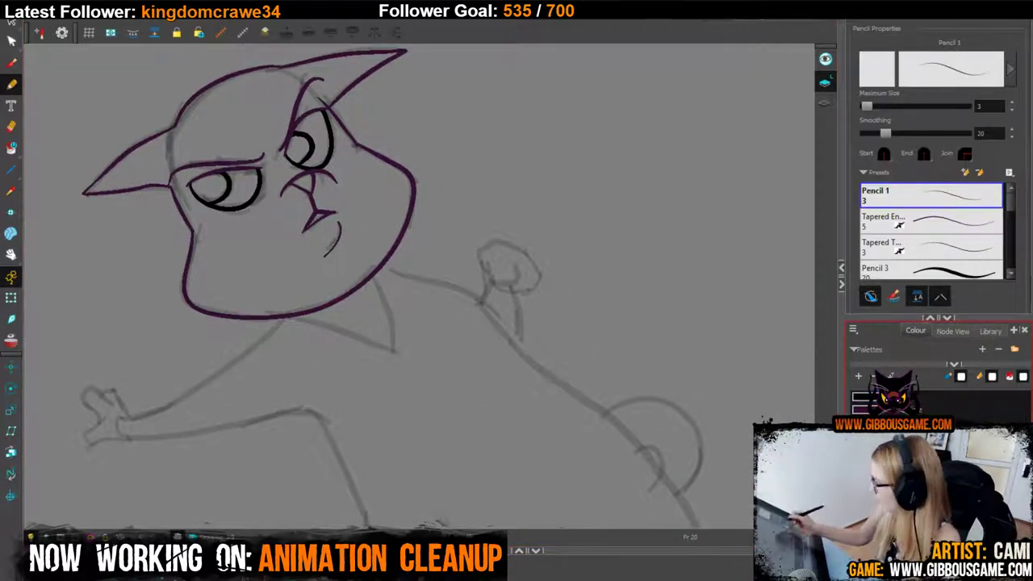
pyautogui.click(15, 84)
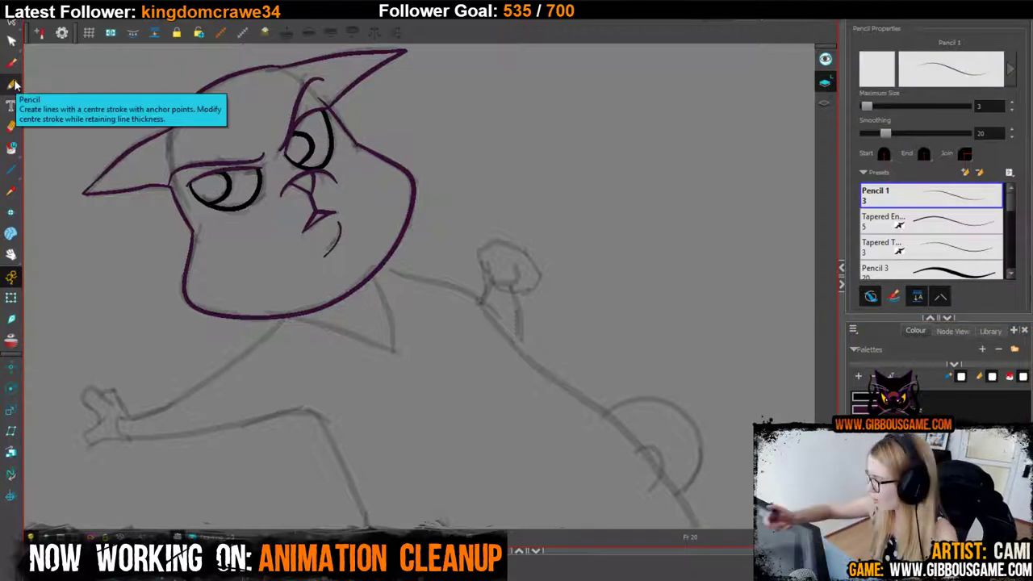
pyautogui.click(14, 83)
pyautogui.scroll(1, 428, 290)
pyautogui.moveTo(258, 326); pyautogui.dragTo(378, 370)
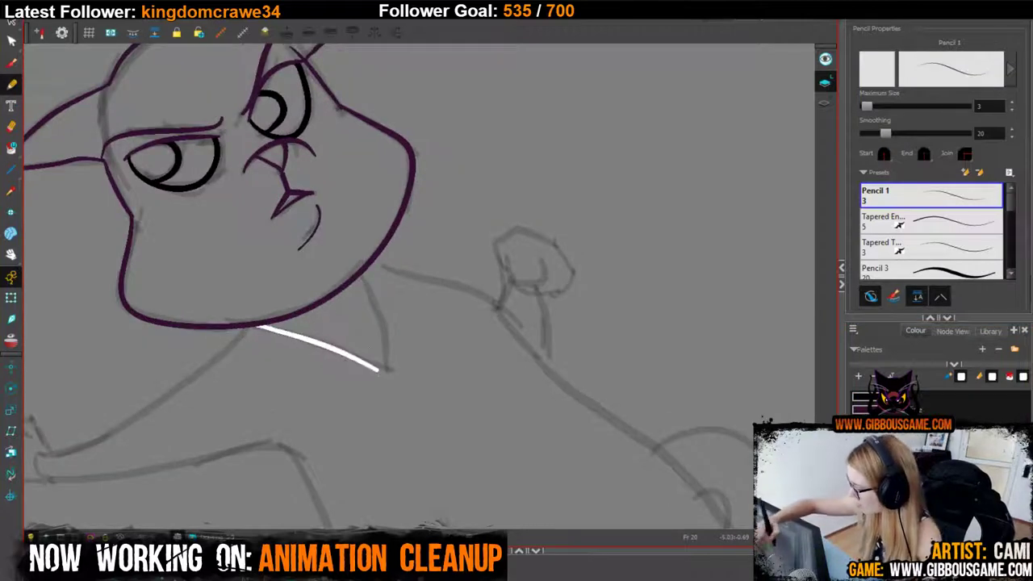
pyautogui.hotkey('ctrl', 'z')
pyautogui.moveTo(253, 325)
pyautogui.mouseDown()
pyautogui.moveTo(302, 331)
pyautogui.moveTo(386, 368)
pyautogui.mouseUp()
pyautogui.hotkey('ctrl', 'z')
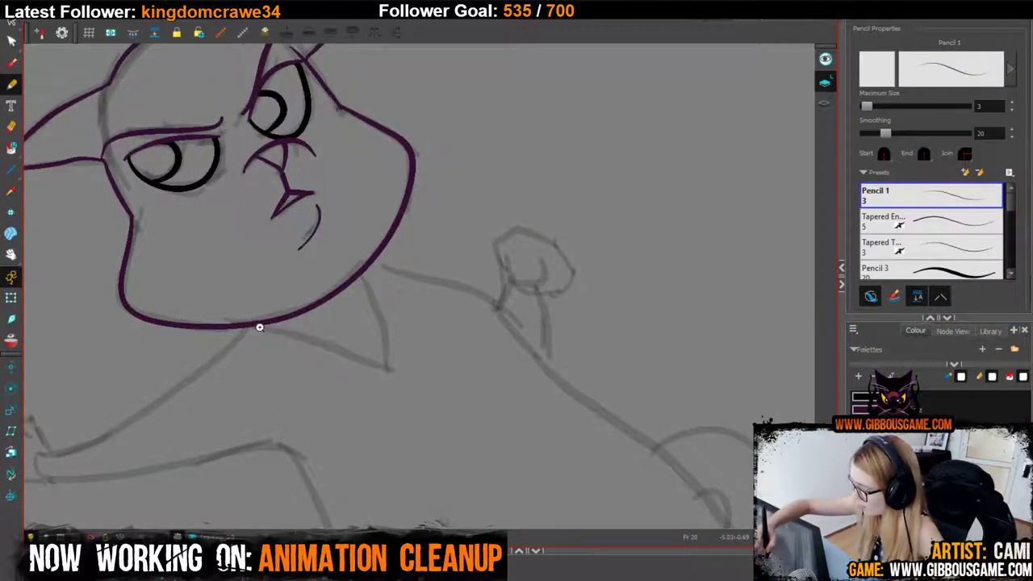
pyautogui.moveTo(260, 326); pyautogui.dragTo(387, 371)
pyautogui.hotkey('ctrl', 'z')
pyautogui.moveTo(258, 326)
pyautogui.mouseDown()
pyautogui.moveTo(389, 375)
pyautogui.moveTo(360, 272)
pyautogui.mouseUp()
# Trace the outstretched front paw and the foot of the standing leg in white.
pyautogui.moveTo(521, 422); pyautogui.dragTo(787, 423)
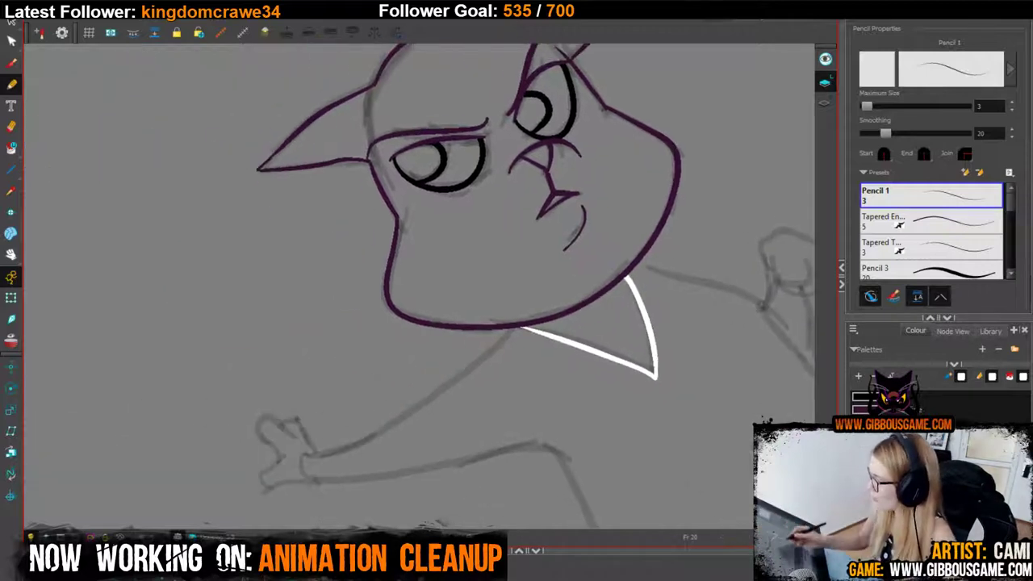
pyautogui.moveTo(314, 452)
pyautogui.mouseDown()
pyautogui.moveTo(295, 422)
pyautogui.moveTo(270, 417)
pyautogui.moveTo(259, 434)
pyautogui.moveTo(278, 459)
pyautogui.moveTo(260, 477)
pyautogui.moveTo(317, 475)
pyautogui.moveTo(314, 452)
pyautogui.mouseUp()
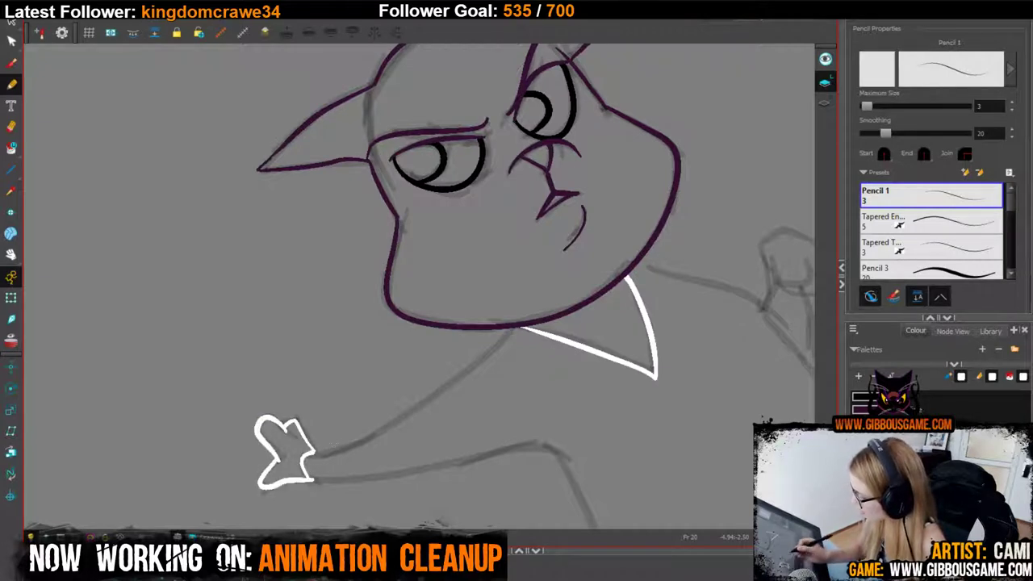
pyautogui.moveTo(625, 468)
pyautogui.mouseDown()
pyautogui.moveTo(361, 226)
pyautogui.moveTo(333, 153)
pyautogui.mouseUp()
pyautogui.moveTo(683, 415); pyautogui.dragTo(579, 240)
pyautogui.moveTo(319, 405)
pyautogui.mouseDown()
pyautogui.moveTo(334, 449)
pyautogui.moveTo(342, 432)
pyautogui.moveTo(332, 446)
pyautogui.mouseUp()
pyautogui.hotkey('ctrl', 'z')
pyautogui.hotkey('ctrl', 'z')
pyautogui.moveTo(322, 405); pyautogui.dragTo(326, 444)
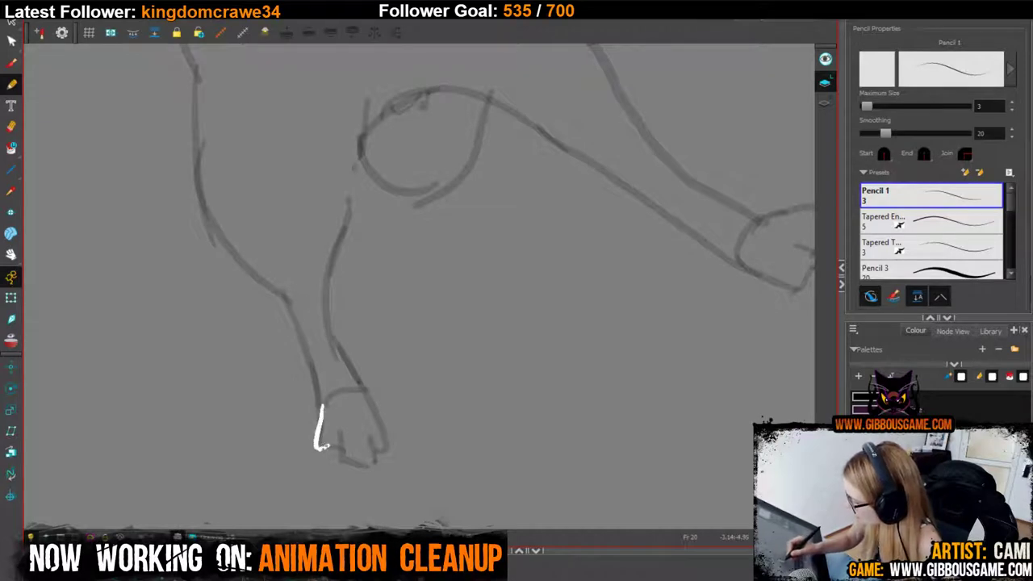
pyautogui.hotkey('ctrl', 'z')
pyautogui.moveTo(322, 406)
pyautogui.mouseDown()
pyautogui.moveTo(358, 468)
pyautogui.moveTo(368, 425)
pyautogui.moveTo(385, 447)
pyautogui.moveTo(362, 394)
pyautogui.moveTo(320, 405)
pyautogui.mouseUp()
# Trace the foot at the end of the other, extended leg in white.
pyautogui.moveTo(646, 409)
pyautogui.mouseDown()
pyautogui.moveTo(417, 392)
pyautogui.moveTo(604, 463)
pyautogui.mouseUp()
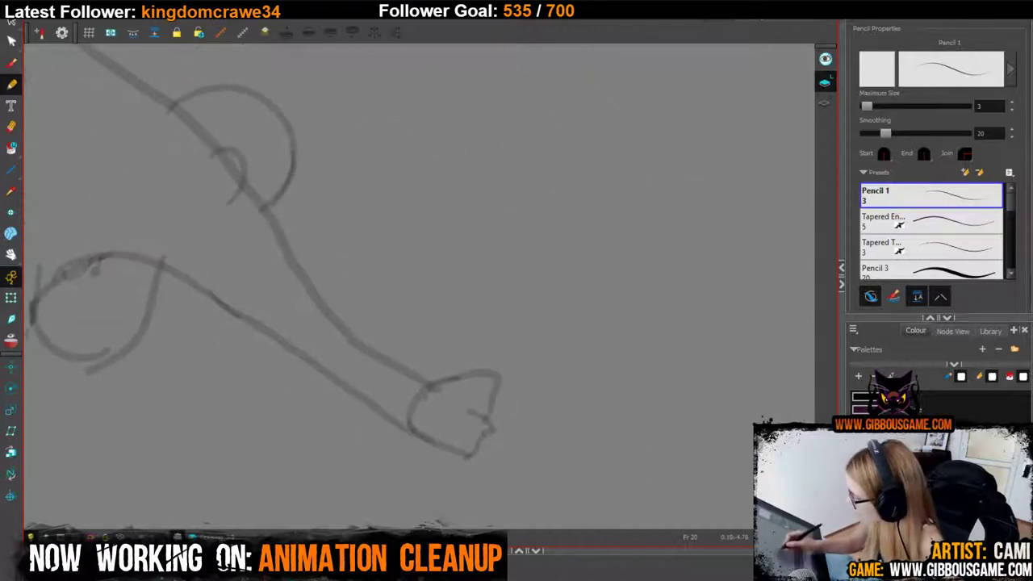
pyautogui.moveTo(432, 384); pyautogui.dragTo(422, 444)
pyautogui.hotkey('ctrl', 'z')
pyautogui.moveTo(434, 385)
pyautogui.mouseDown()
pyautogui.moveTo(414, 439)
pyautogui.moveTo(471, 424)
pyautogui.moveTo(442, 379)
pyautogui.moveTo(428, 389)
pyautogui.mouseUp()
# Trace the small raised paw behind the cat's shoulder in white.
pyautogui.moveTo(676, 318); pyautogui.dragTo(836, 479)
pyautogui.moveTo(459, 283); pyautogui.dragTo(608, 513)
pyautogui.moveTo(331, 307)
pyautogui.mouseDown()
pyautogui.moveTo(360, 342)
pyautogui.moveTo(374, 305)
pyautogui.moveTo(346, 343)
pyautogui.moveTo(368, 306)
pyautogui.moveTo(392, 303)
pyautogui.moveTo(323, 292)
pyautogui.moveTo(332, 334)
pyautogui.mouseUp()
pyautogui.hotkey('ctrl', 'z')
pyautogui.scroll(-6, 391, 317)
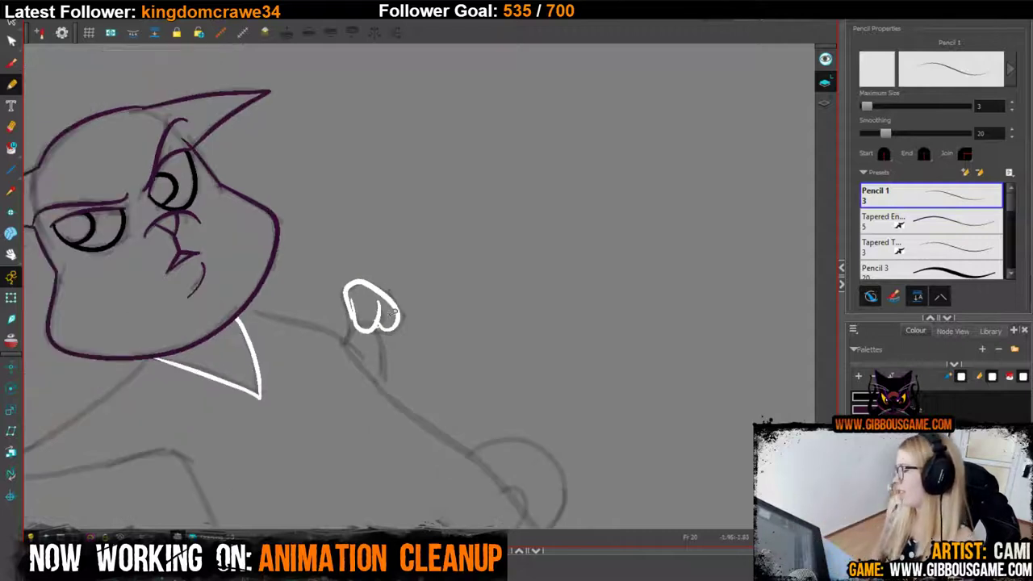
# Fill the cat's chest patch and all four paws with white.
pyautogui.hotkey('alt', 'i')
pyautogui.click(240, 353)
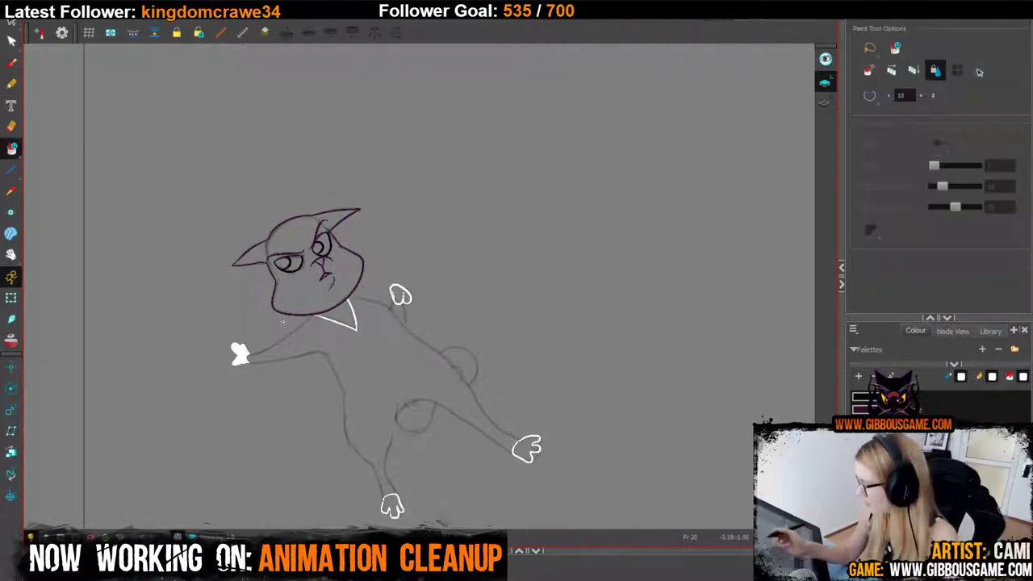
pyautogui.click(337, 316)
pyautogui.click(400, 295)
pyautogui.moveTo(534, 495); pyautogui.dragTo(540, 439)
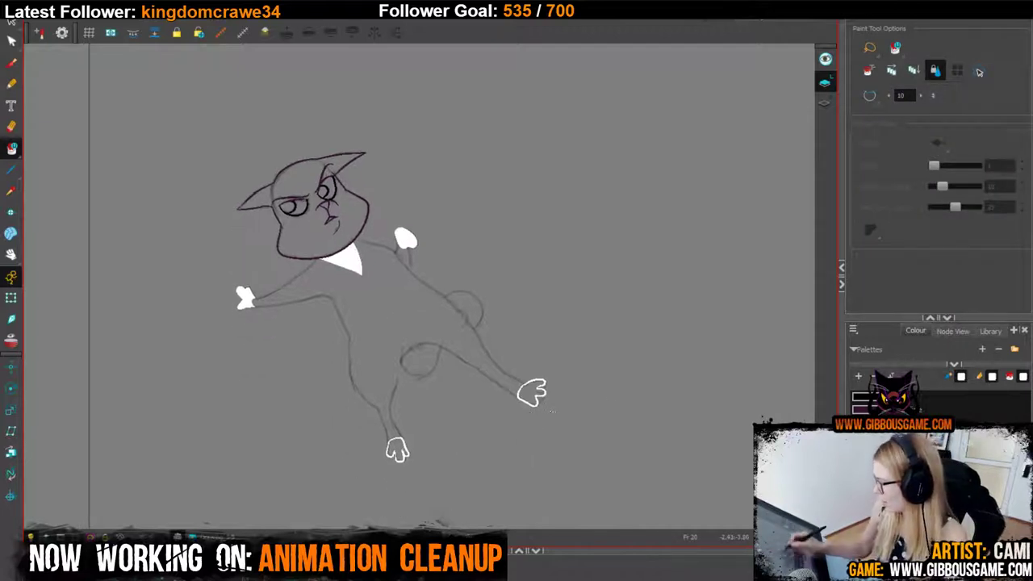
pyautogui.click(397, 451)
pyautogui.click(533, 393)
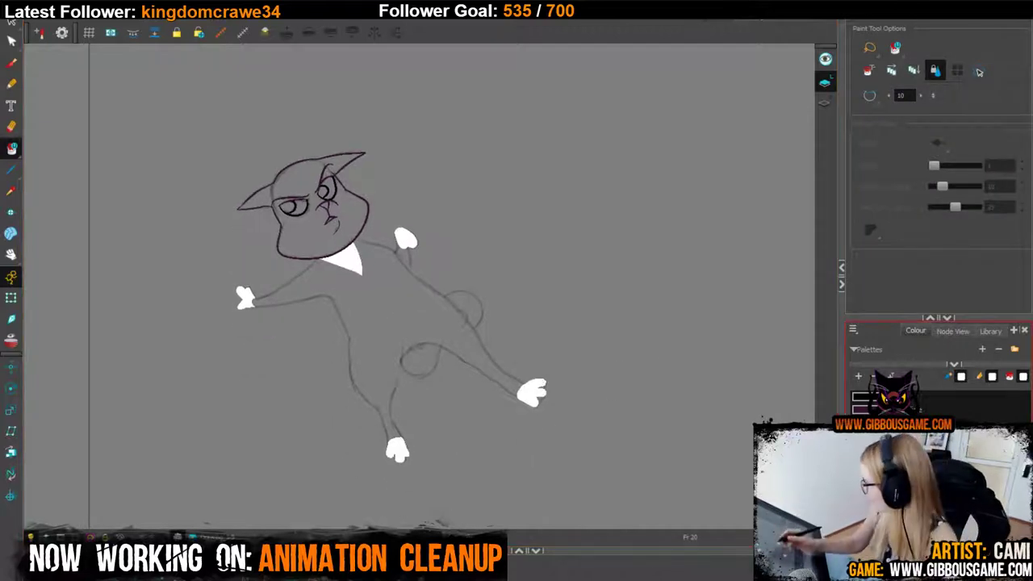
# Trace the upper and lower edges of the cat's outstretched arm with a dark purple size 3 pencil line.
pyautogui.click(11, 87)
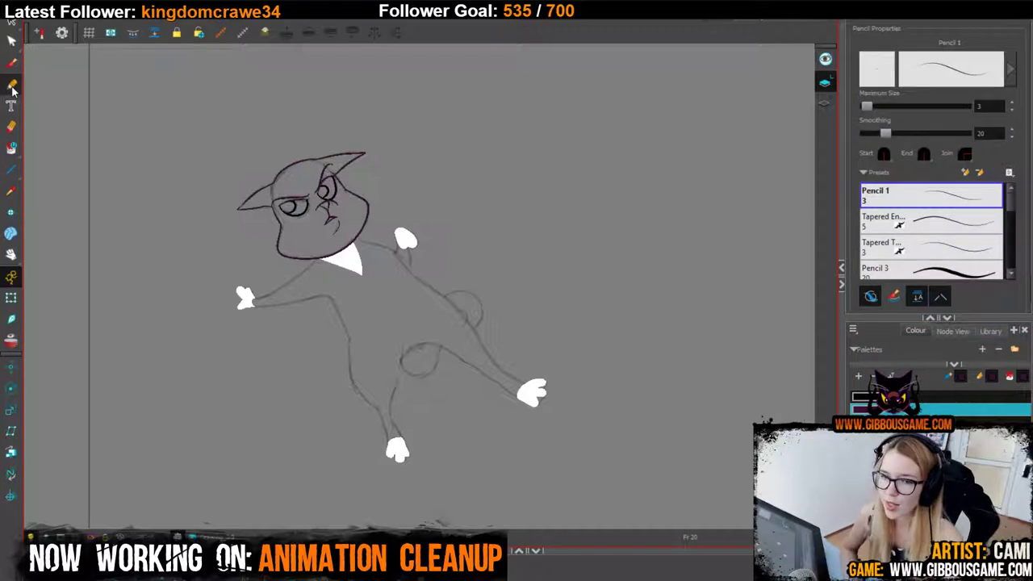
pyautogui.press('2')
pyautogui.press('2')
pyautogui.press('2')
pyautogui.press('2')
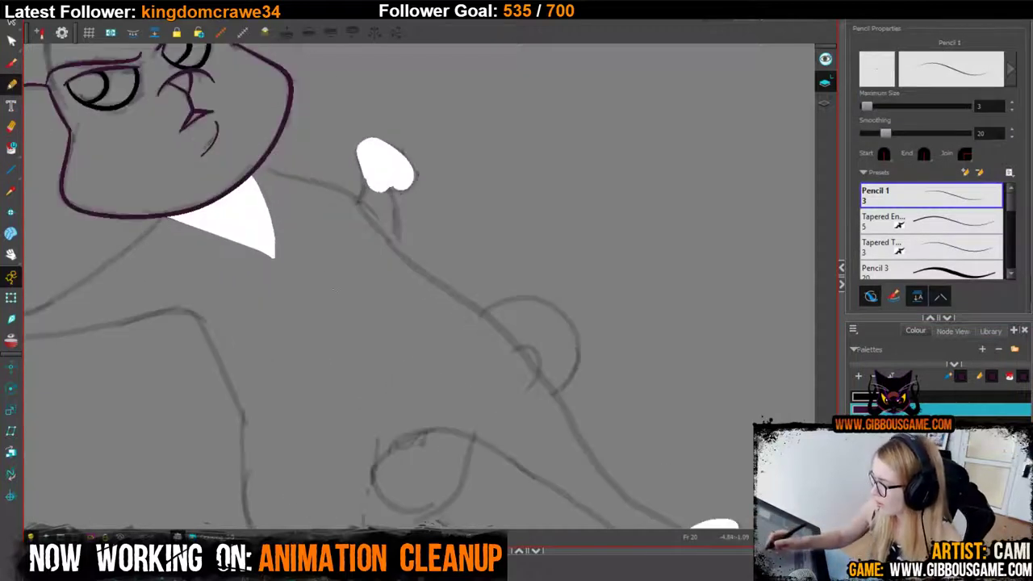
pyautogui.moveTo(333, 289); pyautogui.dragTo(585, 372)
pyautogui.press('2')
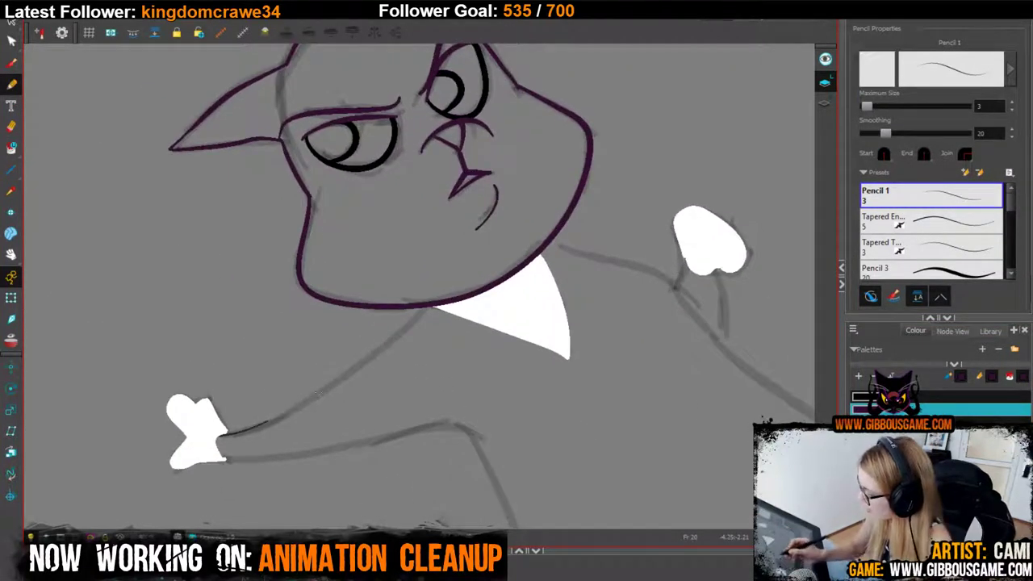
pyautogui.moveTo(224, 433)
pyautogui.mouseDown()
pyautogui.moveTo(430, 307)
pyautogui.moveTo(421, 274)
pyautogui.moveTo(276, 421)
pyautogui.moveTo(444, 393)
pyautogui.mouseUp()
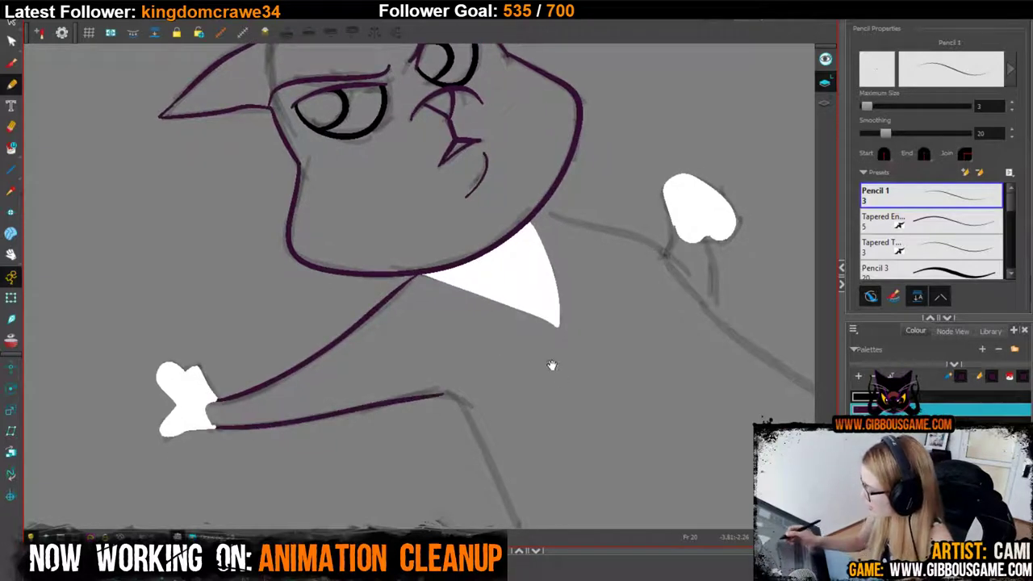
# Trace the cat's side from the armpit past the waist and down the outer edge of the lower leg.
pyautogui.moveTo(552, 366); pyautogui.dragTo(388, 137)
pyautogui.moveTo(295, 177); pyautogui.dragTo(358, 297)
pyautogui.moveTo(372, 257); pyautogui.dragTo(364, 240)
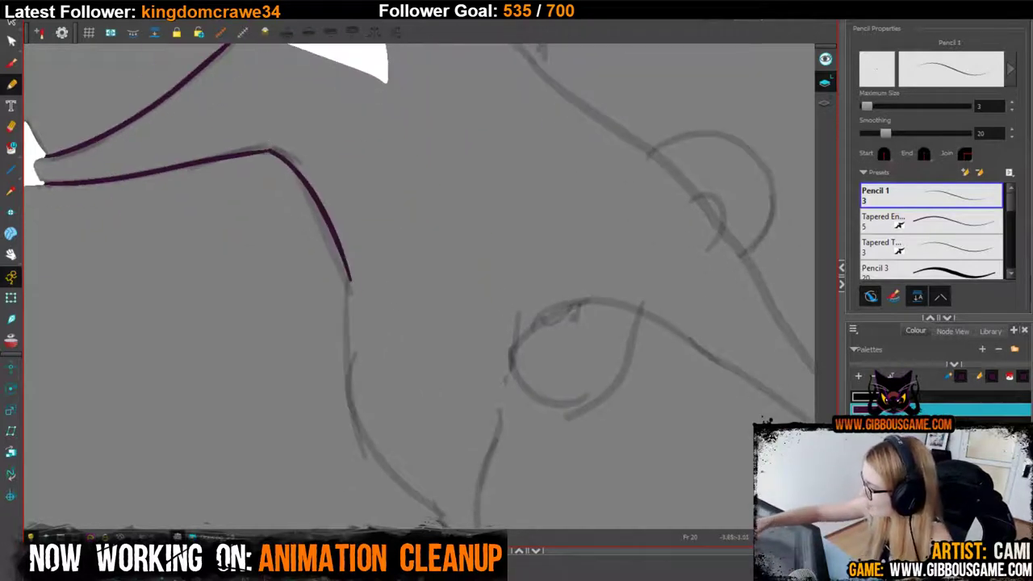
pyautogui.hotkey('ctrl', 'z')
pyautogui.moveTo(271, 150)
pyautogui.mouseDown()
pyautogui.moveTo(295, 172)
pyautogui.moveTo(346, 290)
pyautogui.moveTo(316, 206)
pyautogui.moveTo(314, 240)
pyautogui.mouseUp()
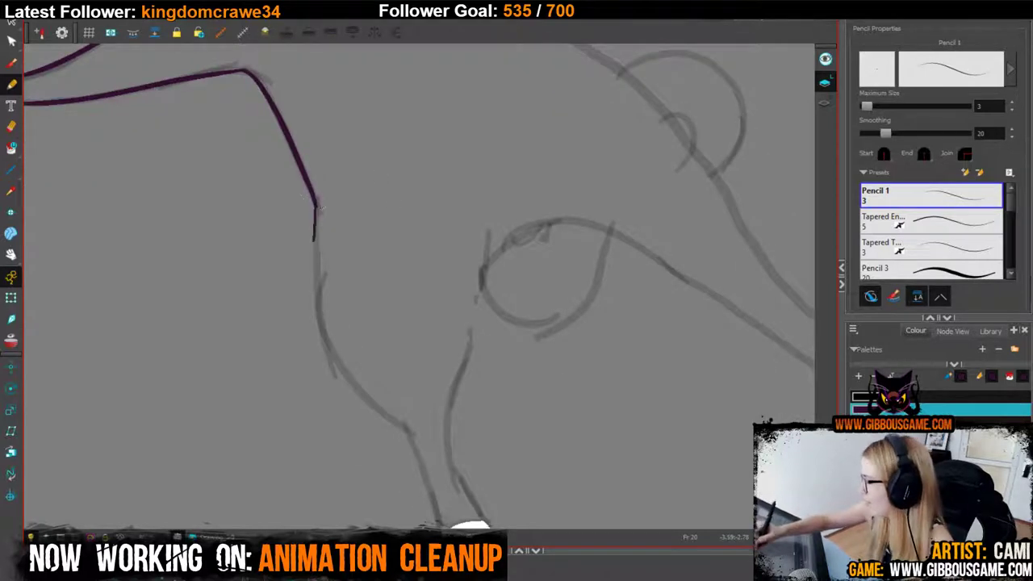
pyautogui.moveTo(314, 202)
pyautogui.mouseDown()
pyautogui.moveTo(317, 287)
pyautogui.moveTo(348, 384)
pyautogui.moveTo(404, 426)
pyautogui.moveTo(339, 321)
pyautogui.moveTo(377, 432)
pyautogui.mouseUp()
pyautogui.moveTo(407, 220)
pyautogui.mouseDown()
pyautogui.moveTo(394, 386)
pyautogui.moveTo(418, 417)
pyautogui.mouseUp()
# Trace the inner leg edges from one foot up around the crotch curve and along to the other foot.
pyautogui.moveTo(517, 339); pyautogui.dragTo(497, 492)
pyautogui.moveTo(387, 379)
pyautogui.mouseDown()
pyautogui.moveTo(396, 334)
pyautogui.moveTo(500, 264)
pyautogui.mouseUp()
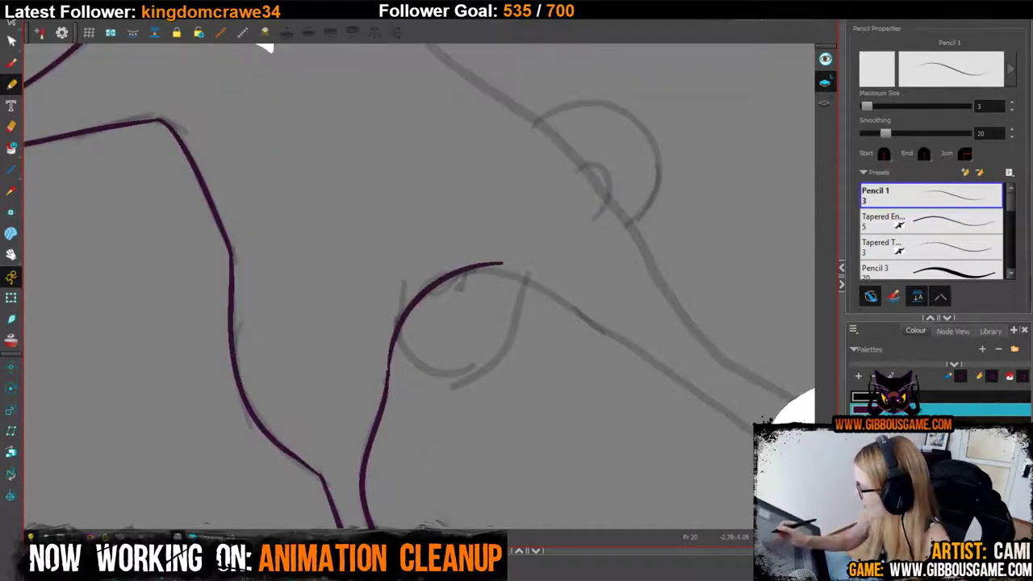
pyautogui.moveTo(828, 422)
pyautogui.mouseDown()
pyautogui.moveTo(611, 392)
pyautogui.moveTo(493, 357)
pyautogui.mouseUp()
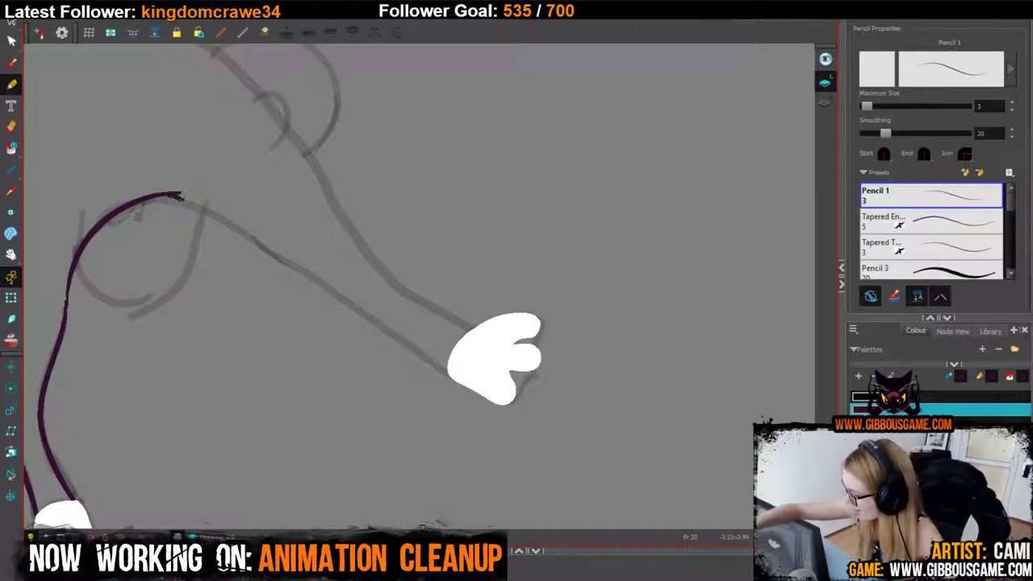
pyautogui.moveTo(158, 195)
pyautogui.mouseDown()
pyautogui.moveTo(264, 247)
pyautogui.moveTo(451, 376)
pyautogui.mouseUp()
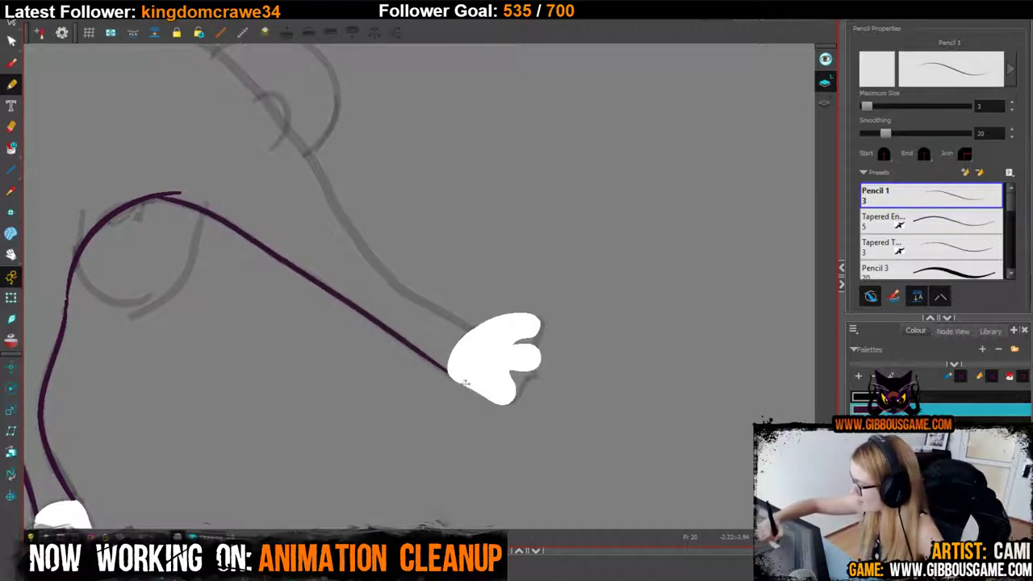
# Trace the cat's shoulder and back from the chin down the outer edge of the extended leg to the foot.
pyautogui.moveTo(432, 305)
pyautogui.mouseDown()
pyautogui.moveTo(539, 464)
pyautogui.moveTo(591, 506)
pyautogui.mouseUp()
pyautogui.moveTo(229, 117); pyautogui.dragTo(308, 255)
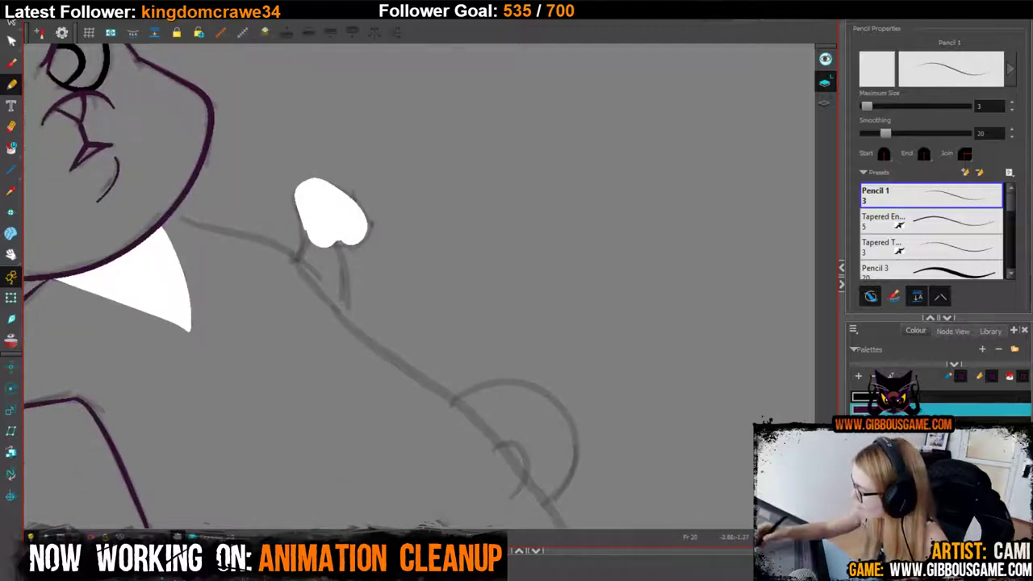
pyautogui.moveTo(172, 212); pyautogui.dragTo(282, 257)
pyautogui.hotkey('ctrl', 'z')
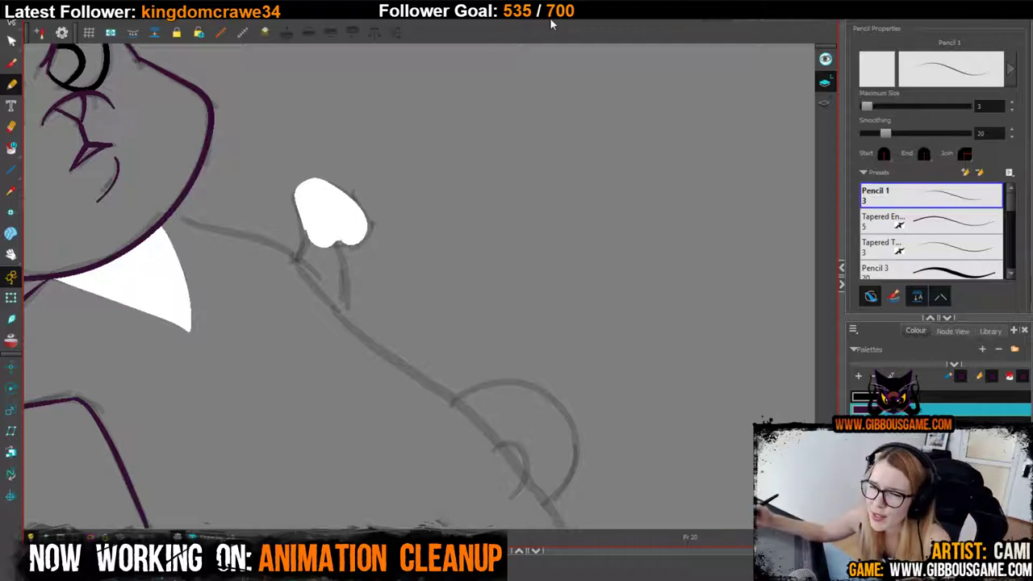
pyautogui.press('1')
pyautogui.press('1')
pyautogui.moveTo(412, 270); pyautogui.dragTo(257, 122)
pyautogui.press('2')
pyautogui.moveTo(218, 151); pyautogui.dragTo(301, 265)
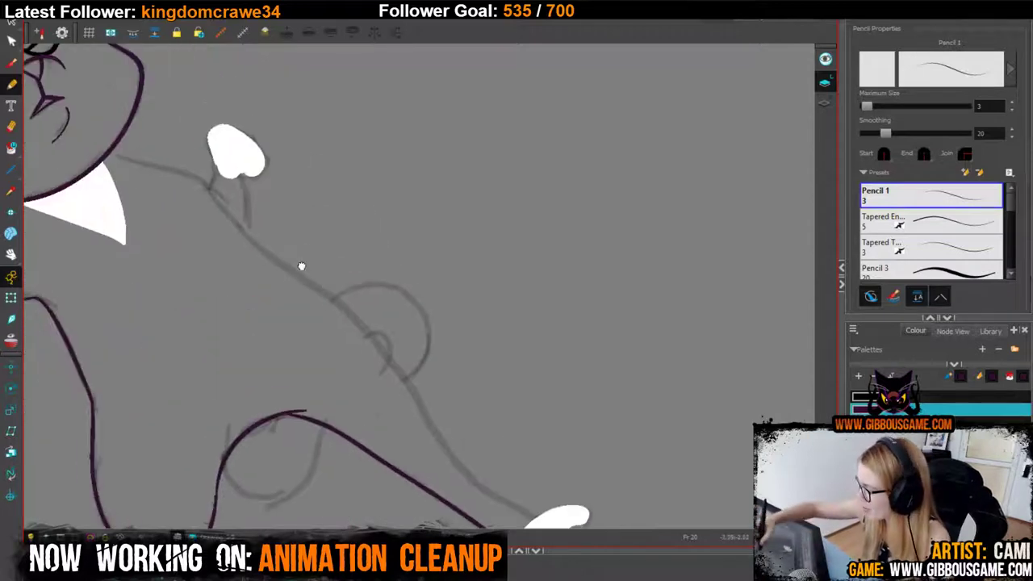
pyautogui.moveTo(168, 170)
pyautogui.mouseDown()
pyautogui.moveTo(211, 190)
pyautogui.moveTo(252, 239)
pyautogui.mouseUp()
pyautogui.moveTo(344, 308)
pyautogui.mouseDown()
pyautogui.moveTo(392, 355)
pyautogui.moveTo(478, 481)
pyautogui.moveTo(546, 526)
pyautogui.mouseUp()
pyautogui.moveTo(553, 356)
pyautogui.mouseDown()
pyautogui.moveTo(574, 363)
pyautogui.moveTo(641, 346)
pyautogui.mouseUp()
# Trace the rounded tail loop behind the cat's back, including the small arc inside it.
pyautogui.moveTo(495, 367); pyautogui.dragTo(518, 323)
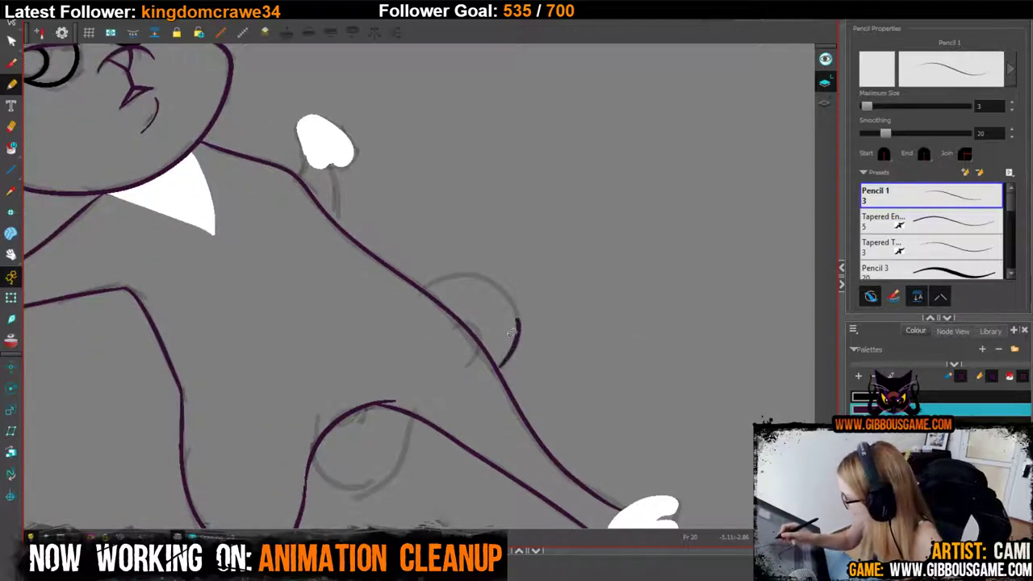
pyautogui.hotkey('ctrl', 'z')
pyautogui.moveTo(495, 375)
pyautogui.mouseDown()
pyautogui.moveTo(516, 316)
pyautogui.moveTo(452, 275)
pyautogui.moveTo(418, 287)
pyautogui.mouseUp()
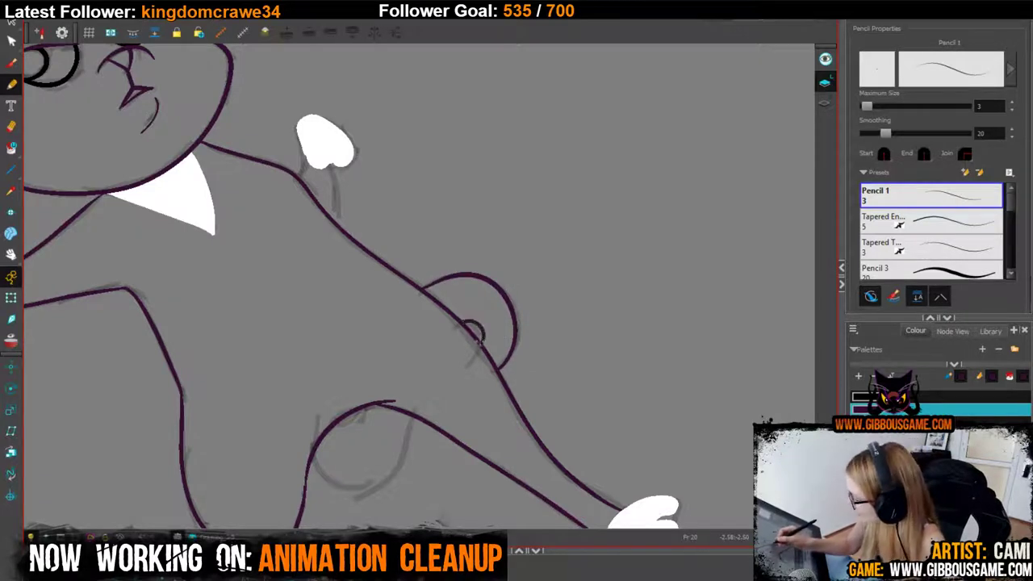
pyautogui.moveTo(522, 435); pyautogui.dragTo(537, 375)
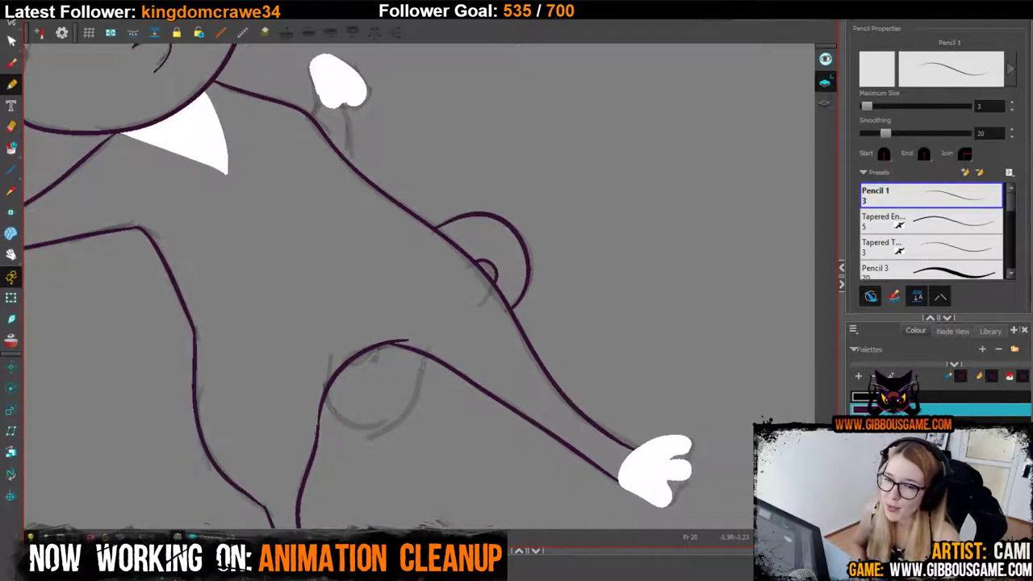
# Trace the lower tail loop between the legs and the small arc inside it.
pyautogui.press('2')
pyautogui.moveTo(414, 429); pyautogui.dragTo(404, 314)
pyautogui.press('2')
pyautogui.moveTo(506, 429); pyautogui.dragTo(468, 468)
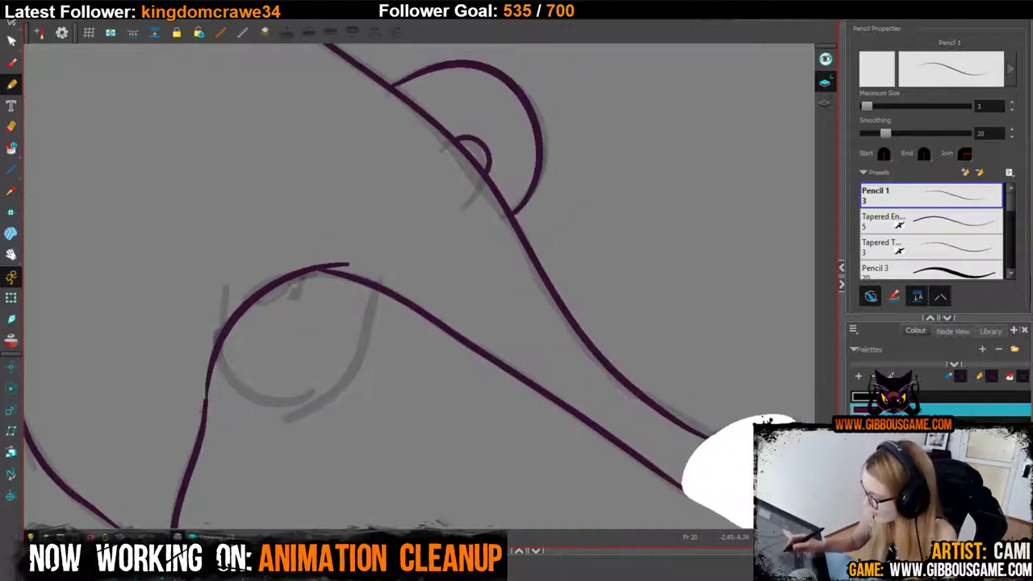
pyautogui.moveTo(213, 352); pyautogui.dragTo(262, 409)
pyautogui.hotkey('ctrl', 'z')
pyautogui.moveTo(214, 353); pyautogui.dragTo(259, 413)
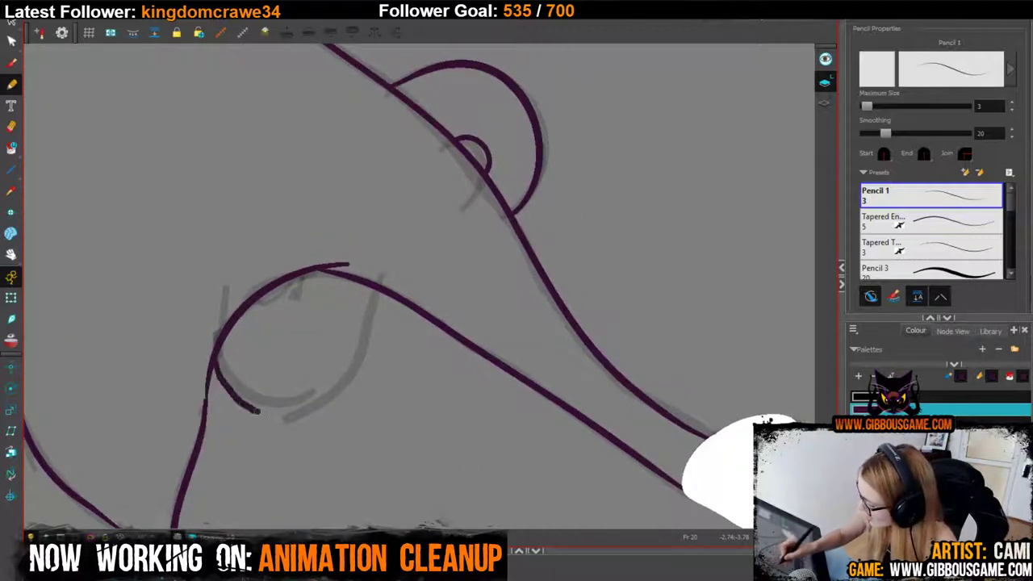
pyautogui.hotkey('ctrl', 'z')
pyautogui.moveTo(216, 352); pyautogui.dragTo(260, 410)
pyautogui.hotkey('ctrl', 'z')
pyautogui.moveTo(213, 354)
pyautogui.mouseDown()
pyautogui.moveTo(292, 405)
pyautogui.moveTo(369, 344)
pyautogui.moveTo(380, 290)
pyautogui.mouseUp()
pyautogui.moveTo(252, 297); pyautogui.dragTo(311, 271)
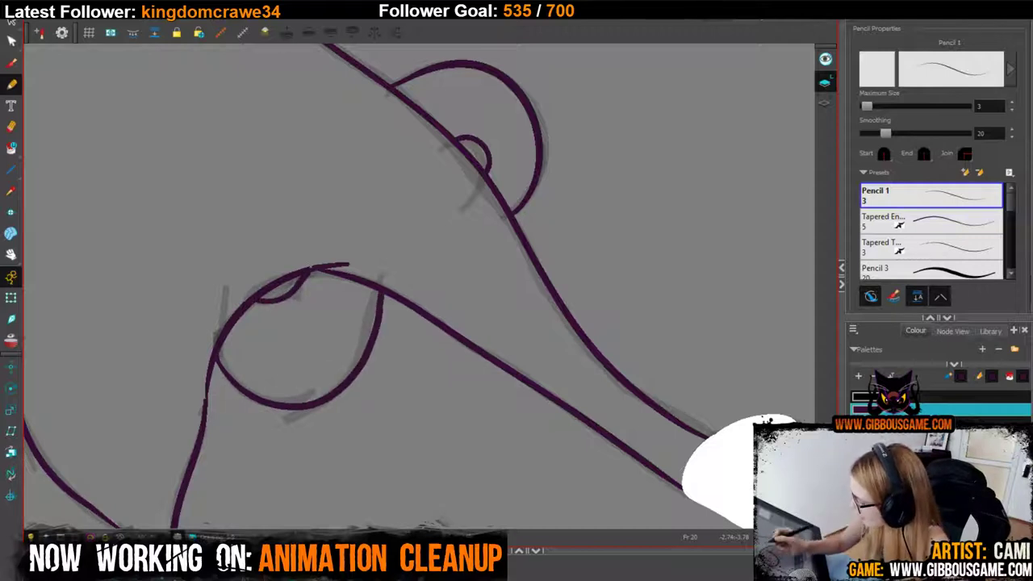
# Trace both edges of the raised arm between the white paw and the cat's shoulder.
pyautogui.moveTo(548, 408); pyautogui.dragTo(665, 555)
pyautogui.moveTo(691, 274); pyautogui.dragTo(643, 490)
pyautogui.moveTo(510, 152)
pyautogui.mouseDown()
pyautogui.moveTo(554, 392)
pyautogui.moveTo(565, 537)
pyautogui.mouseUp()
pyautogui.hotkey('ctrl', 'z')
pyautogui.hotkey('ctrl', 'z')
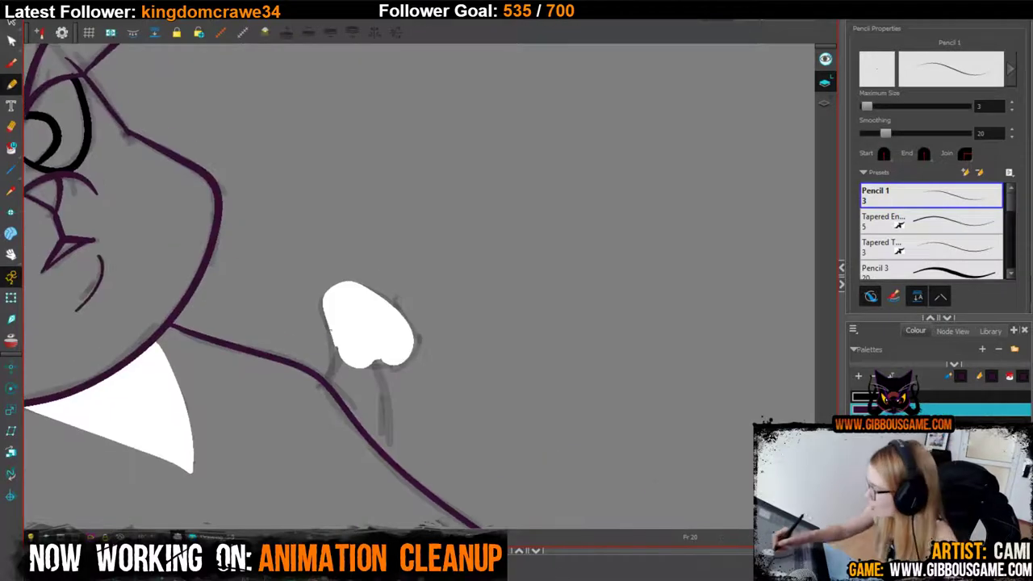
pyautogui.moveTo(325, 320); pyautogui.dragTo(328, 382)
pyautogui.moveTo(378, 341); pyautogui.dragTo(396, 465)
pyautogui.scroll(-10, 396, 464)
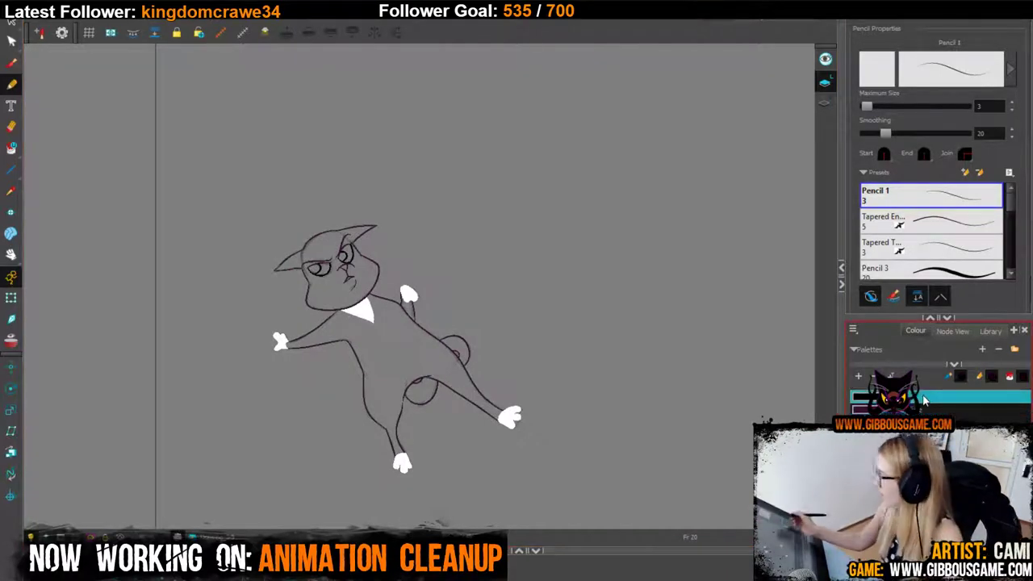
# Fill both pupils with black and the rest of both eyes with orange.
pyautogui.hotkey('alt', 'i')
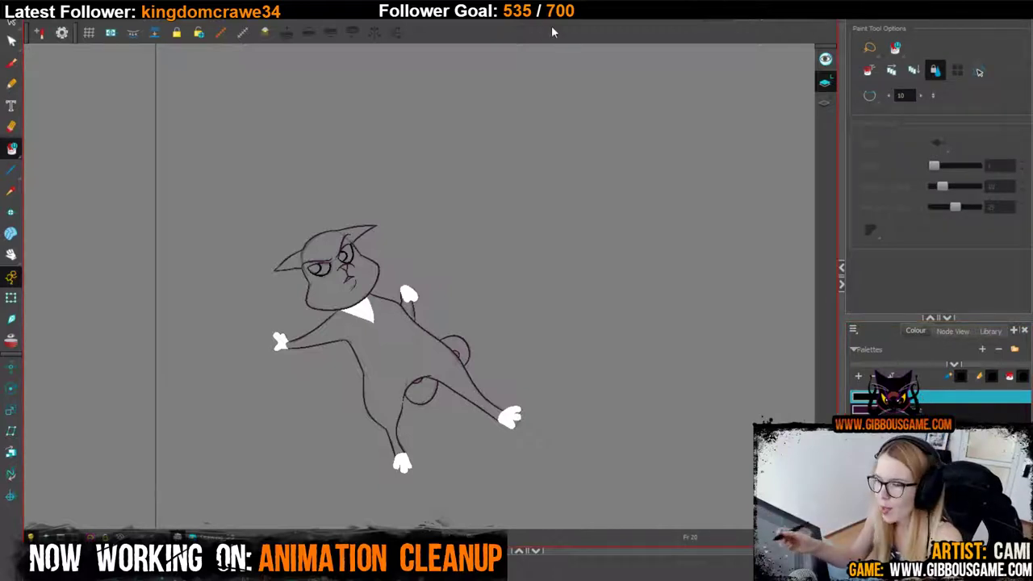
pyautogui.press('2')
pyautogui.press('2')
pyautogui.press('2')
pyautogui.press('2')
pyautogui.moveTo(299, 278); pyautogui.dragTo(352, 358)
pyautogui.press('2')
pyautogui.press('2')
pyautogui.press('2')
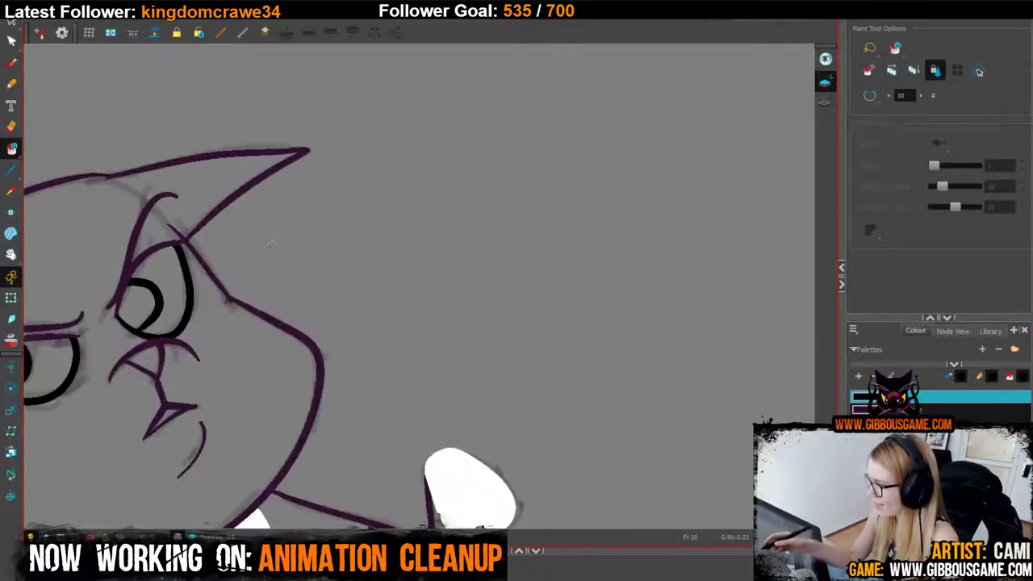
pyautogui.moveTo(273, 244); pyautogui.dragTo(466, 282)
pyautogui.click(155, 368)
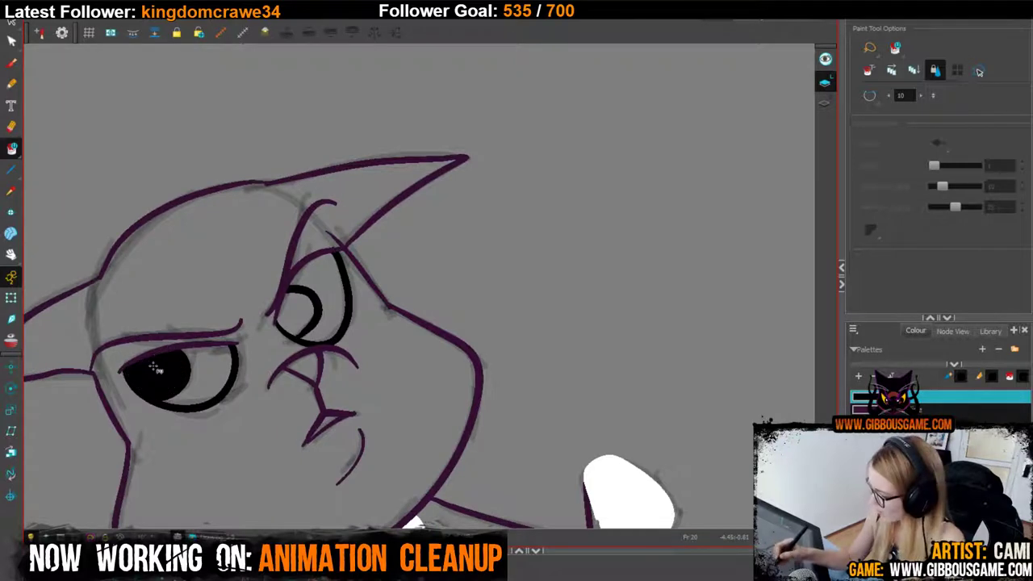
pyautogui.click(303, 298)
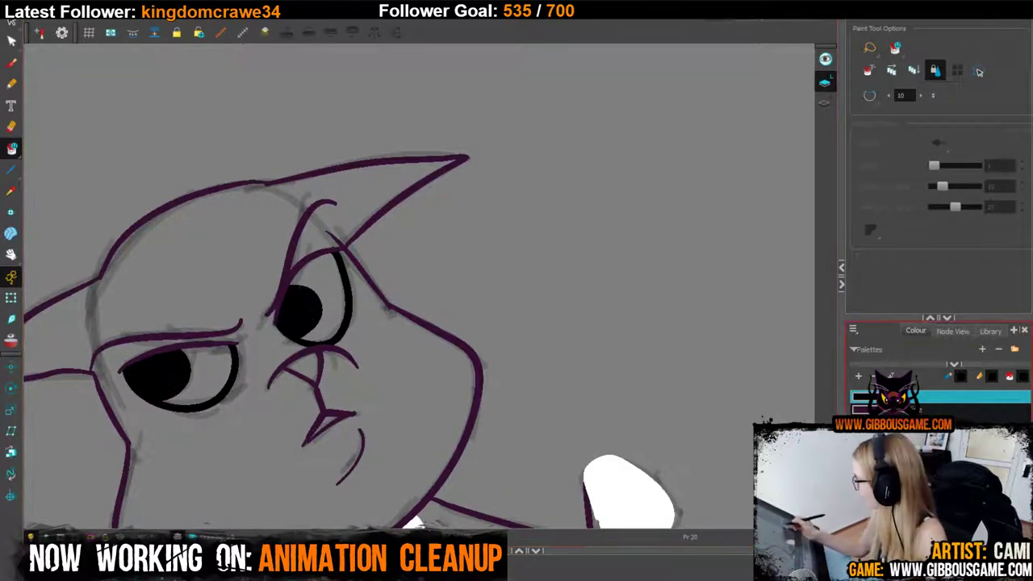
pyautogui.click(218, 365)
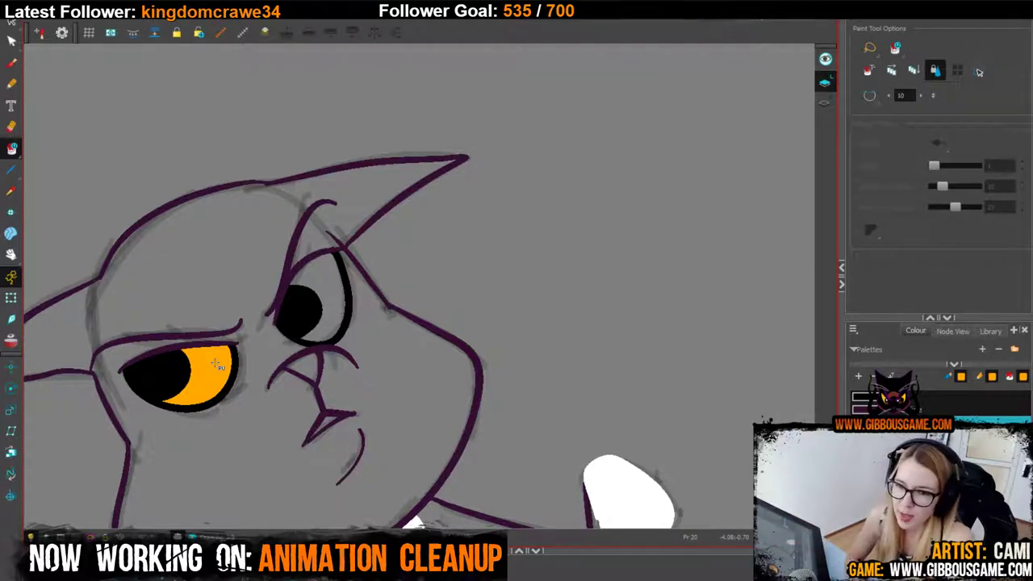
pyautogui.click(331, 296)
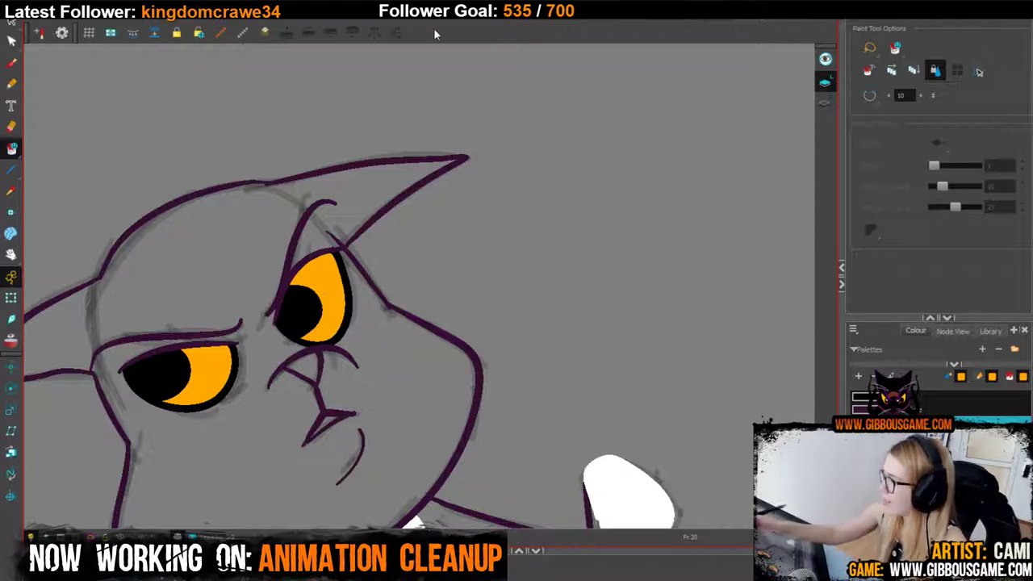
# Fill the cat's head, nose and main body with black.
pyautogui.click(19, 83)
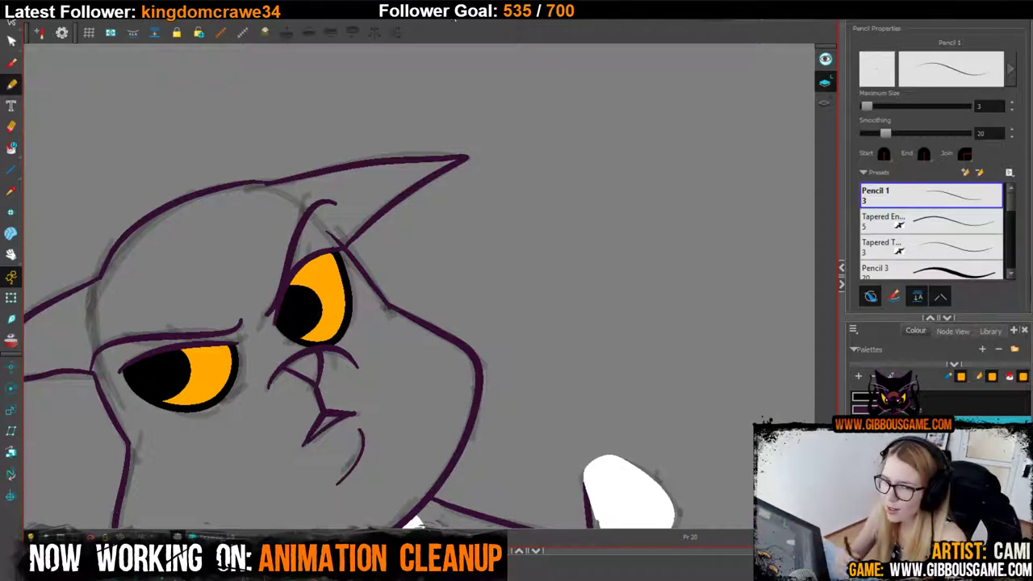
pyautogui.press('2')
pyautogui.press('2')
pyautogui.press('2')
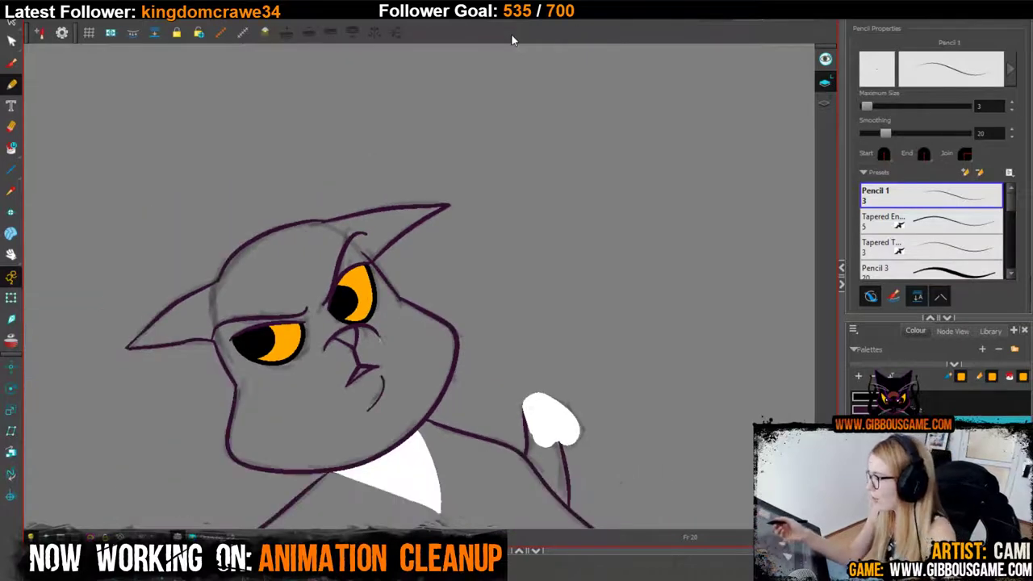
pyautogui.moveTo(517, 365); pyautogui.dragTo(506, 189)
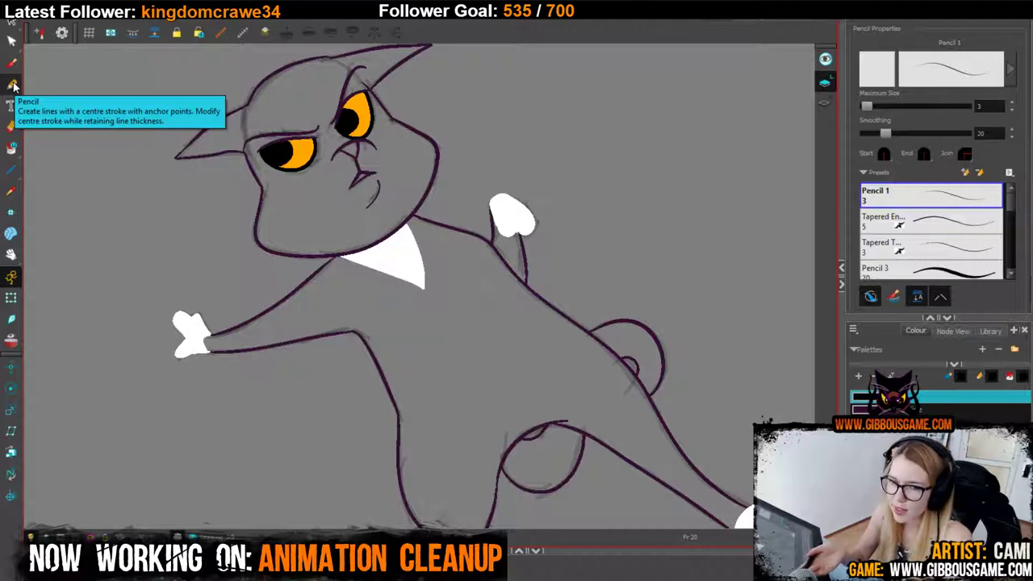
pyautogui.click(15, 147)
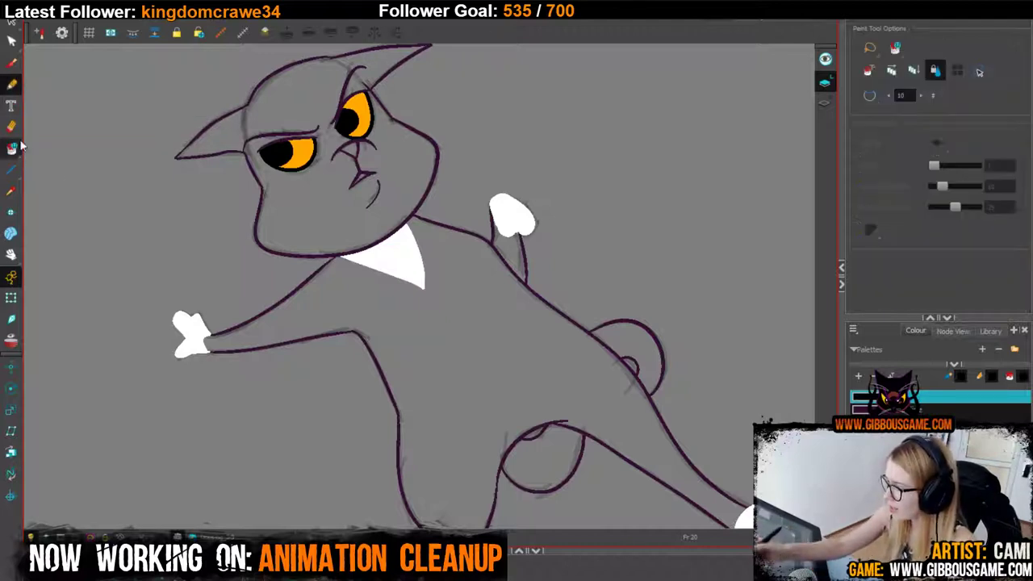
pyautogui.press('2')
pyautogui.moveTo(413, 267); pyautogui.dragTo(348, 460)
pyautogui.click(249, 397)
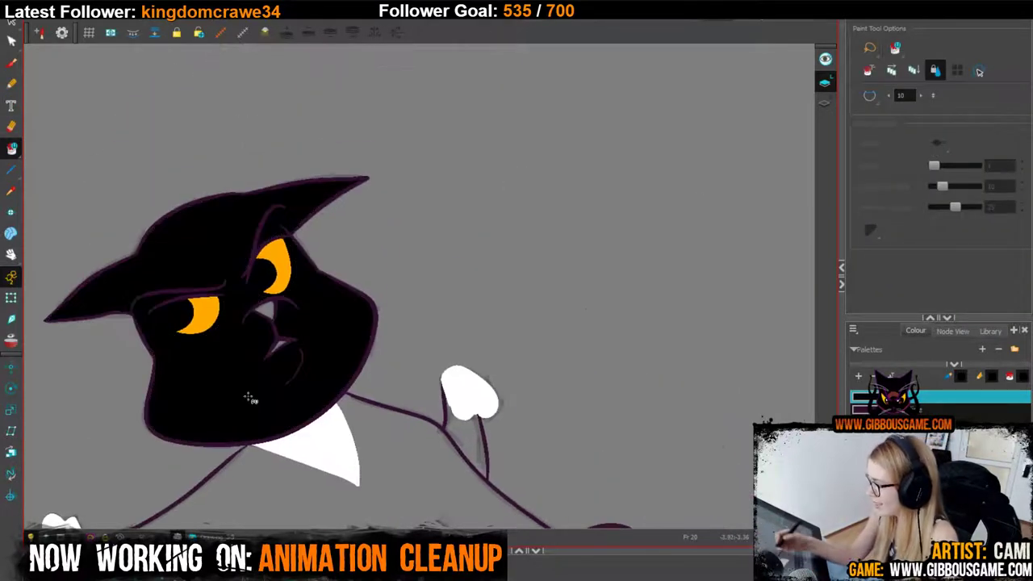
pyautogui.scroll(-5, 347, 307)
pyautogui.click(367, 315)
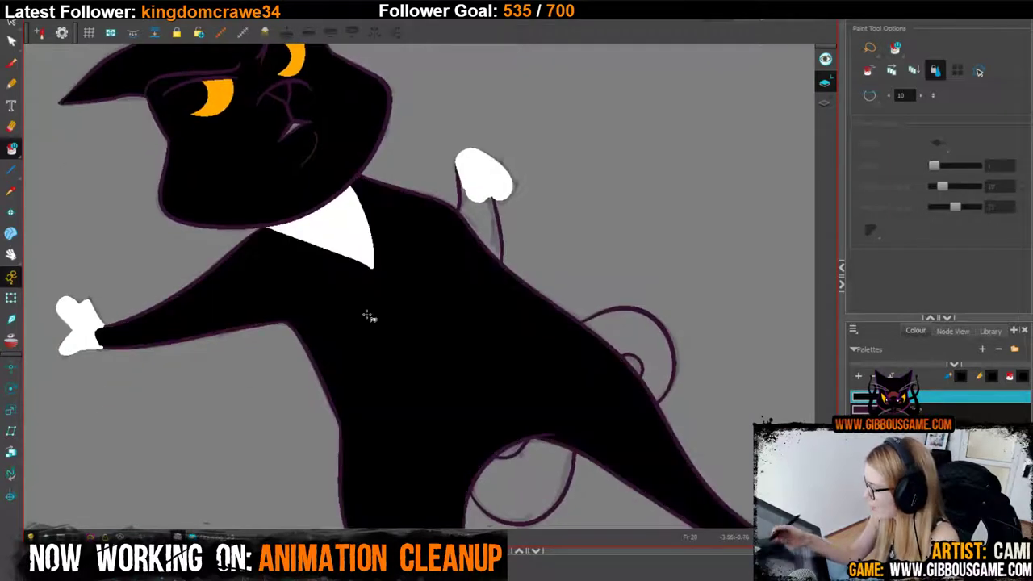
# Fill the raised arm and both visible tail loops, behind the body and between the legs, with black.
pyautogui.click(483, 222)
pyautogui.moveTo(481, 432); pyautogui.dragTo(394, 310)
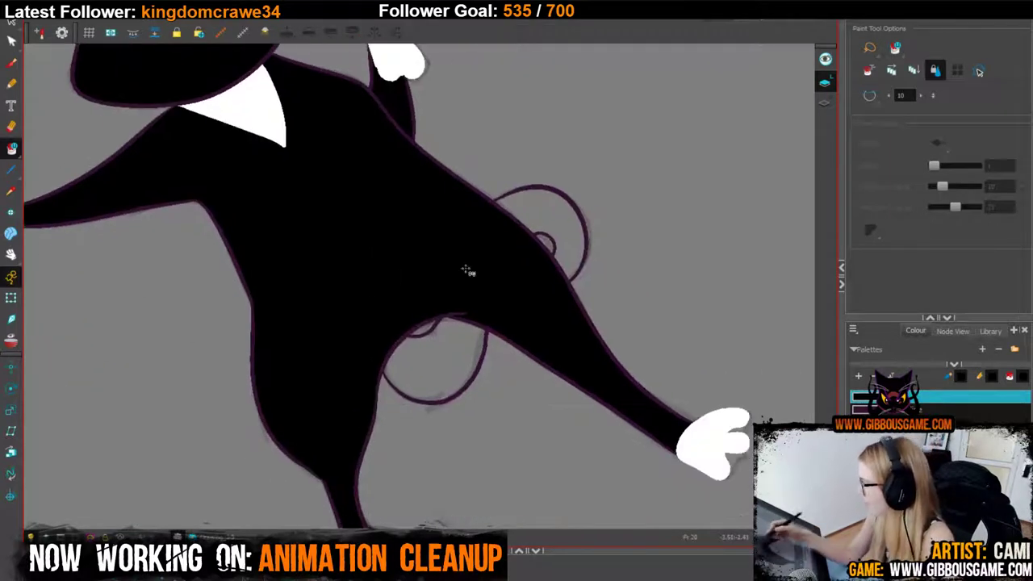
pyautogui.click(438, 361)
pyautogui.click(519, 207)
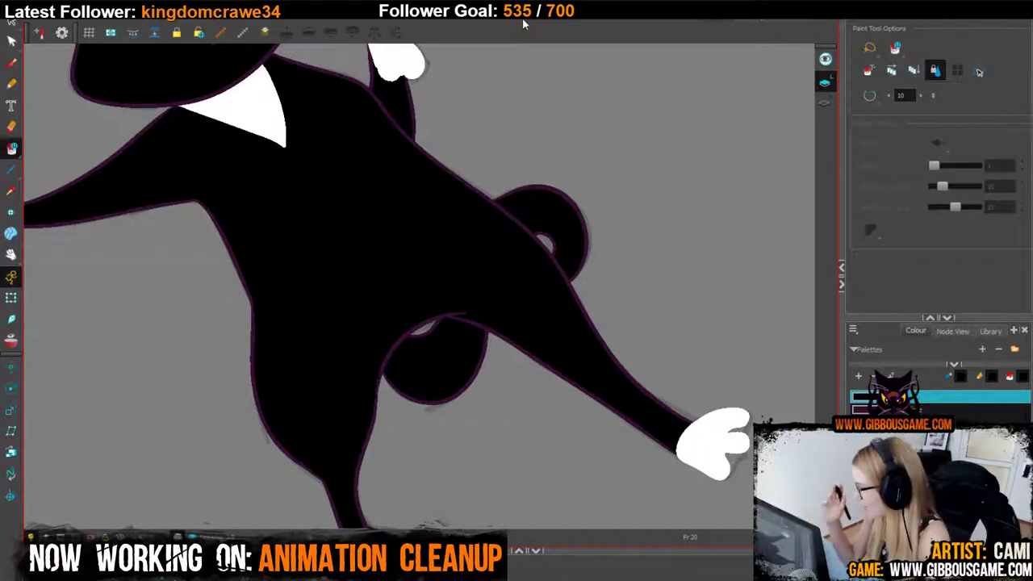
# Fill the small open area of the cat's mouth with white.
pyautogui.press('1')
pyautogui.press('1')
pyautogui.press('1')
pyautogui.moveTo(459, 440); pyautogui.dragTo(443, 469)
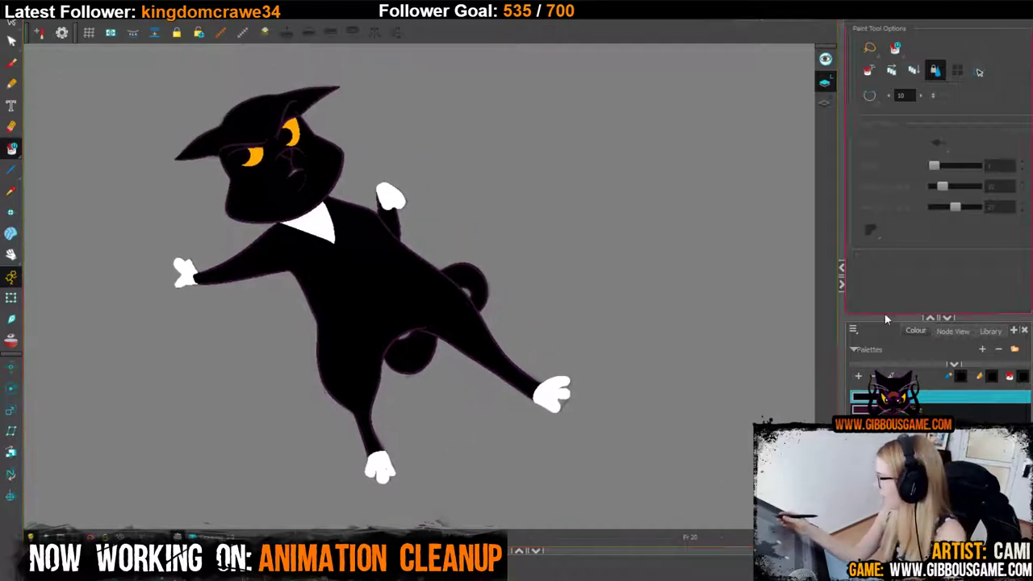
pyautogui.click(888, 452)
pyautogui.click(295, 173)
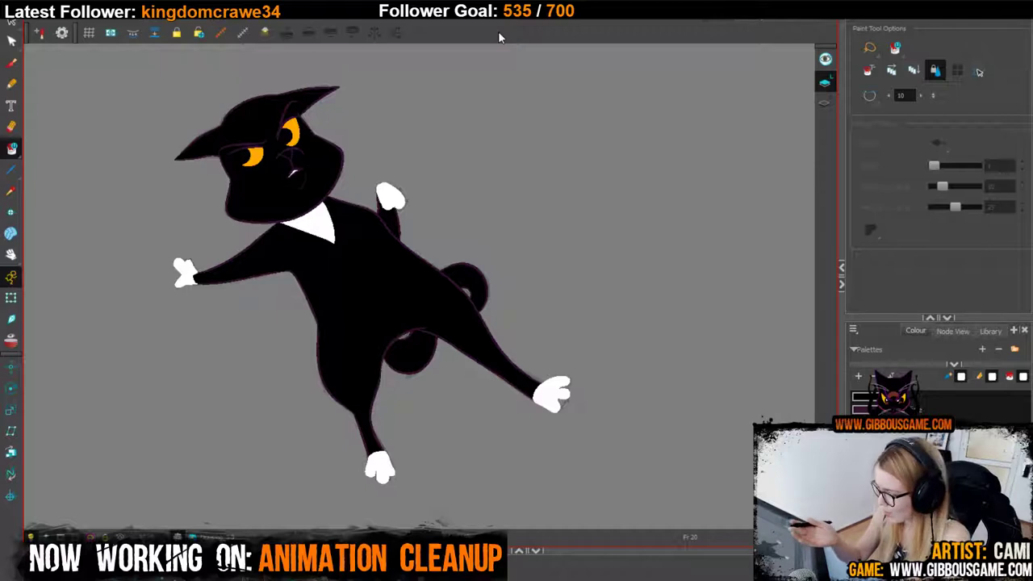
# Delete the stray line segments along the edge and lower tip of the white chest patch.
pyautogui.press('2')
pyautogui.press('2')
pyautogui.press('2')
pyautogui.moveTo(332, 328); pyautogui.dragTo(368, 509)
pyautogui.hotkey('alt', 's')
pyautogui.click(315, 378)
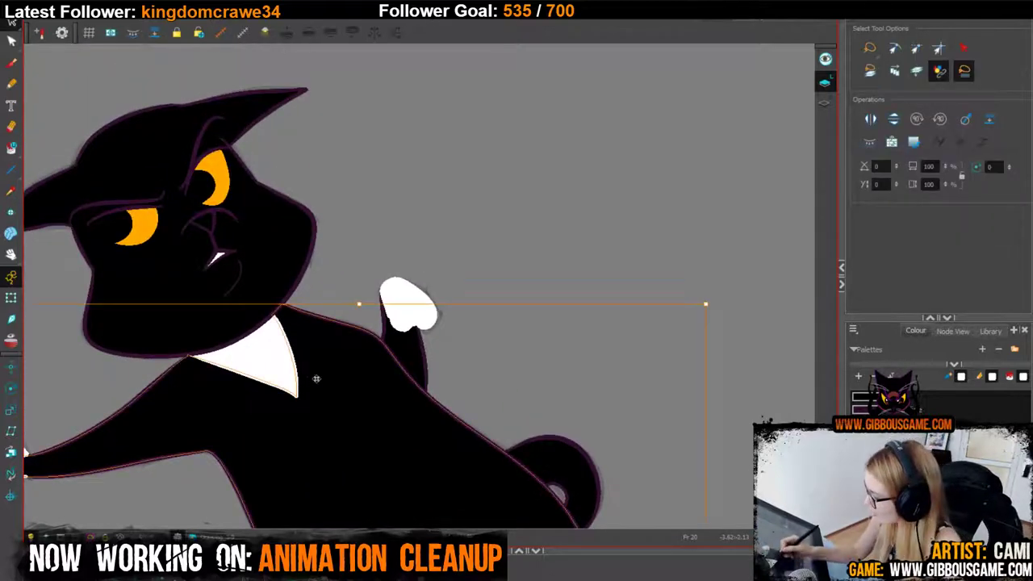
pyautogui.scroll(5, 316, 378)
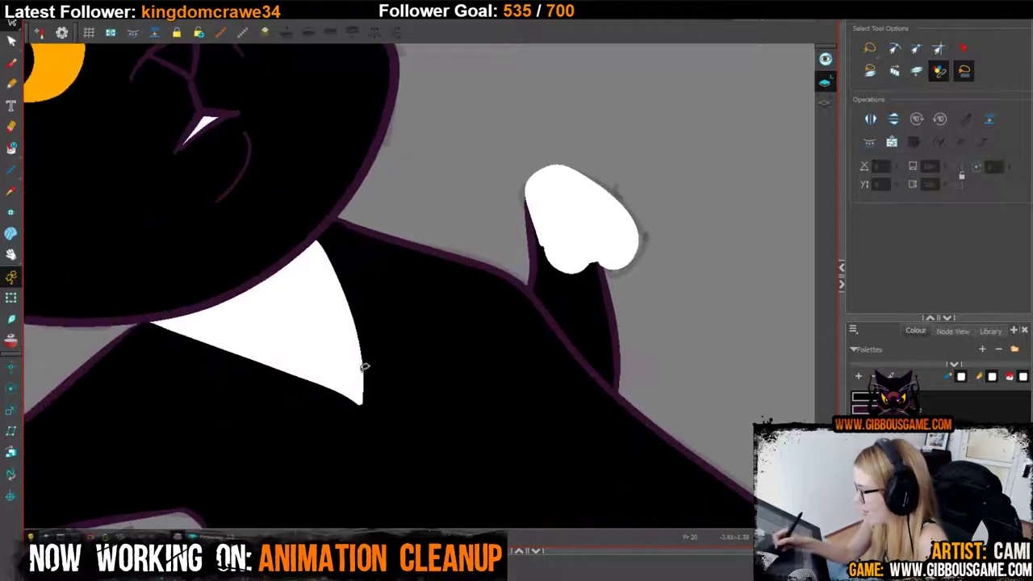
pyautogui.click(364, 367)
pyautogui.press('Delete')
pyautogui.click(356, 400)
pyautogui.press('Delete')
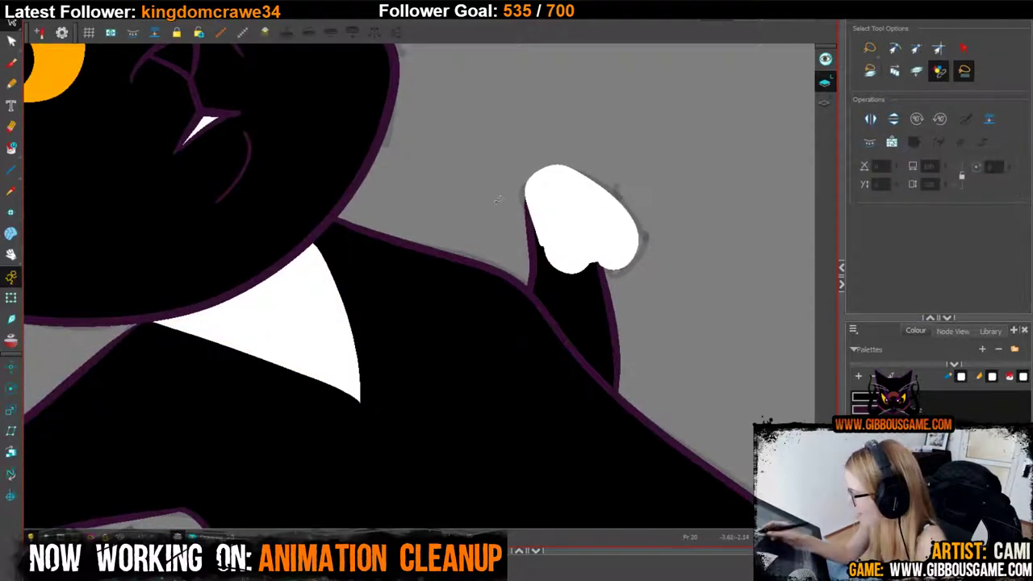
pyautogui.scroll(-6, 499, 199)
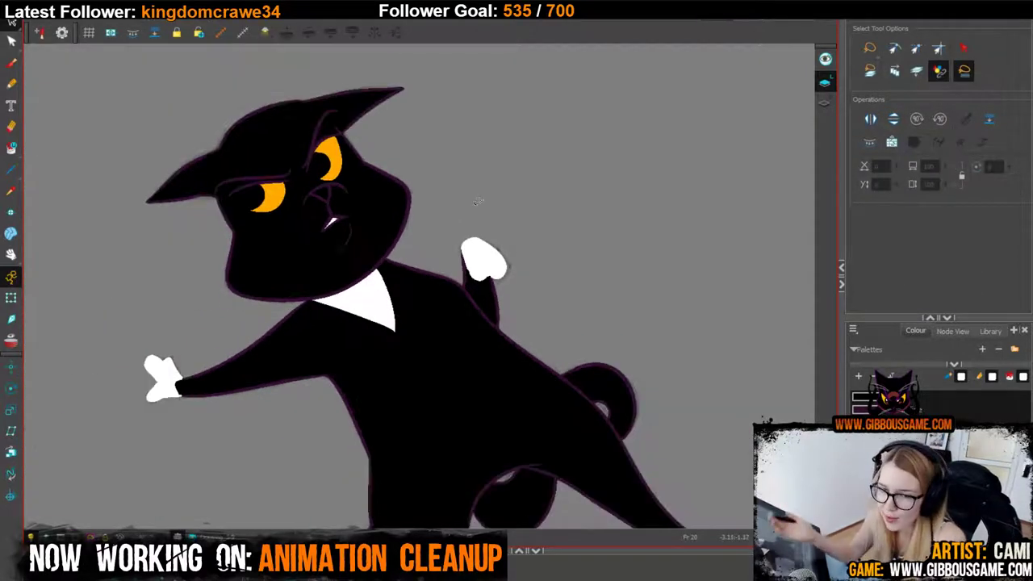
# Advance to the rough cat drawing on frame 21 and switch to the Pencil tool.
pyautogui.click(11, 63)
pyautogui.click(11, 41)
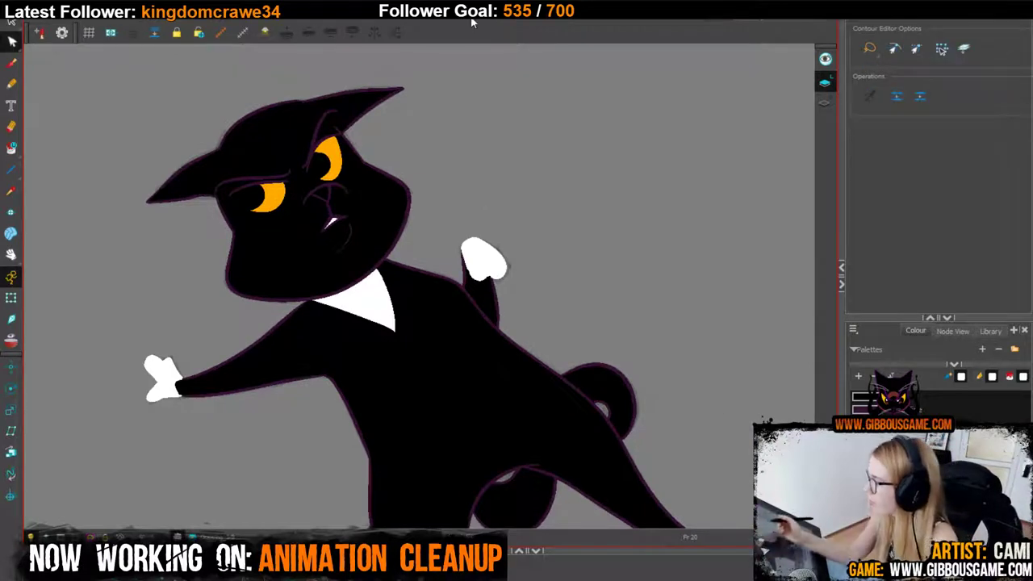
pyautogui.press('1')
pyautogui.press('1')
pyautogui.press('1')
pyautogui.press('2')
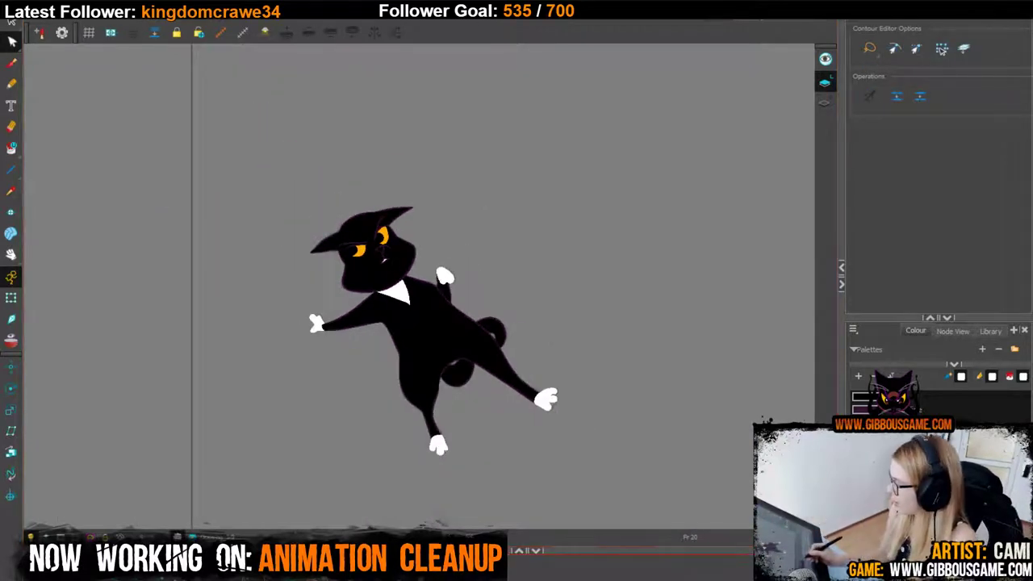
pyautogui.press('.')
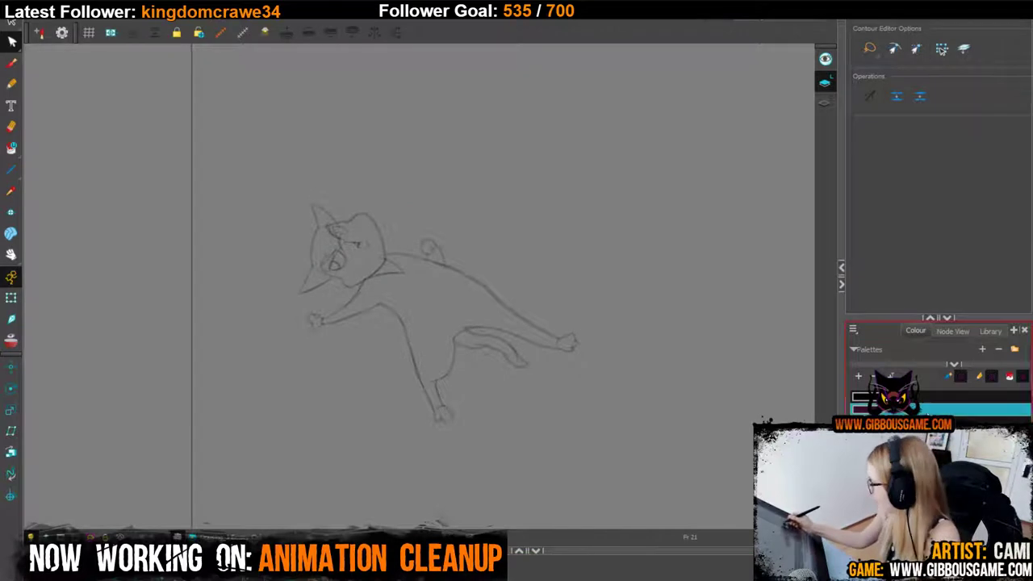
pyautogui.click(12, 85)
pyautogui.press('1')
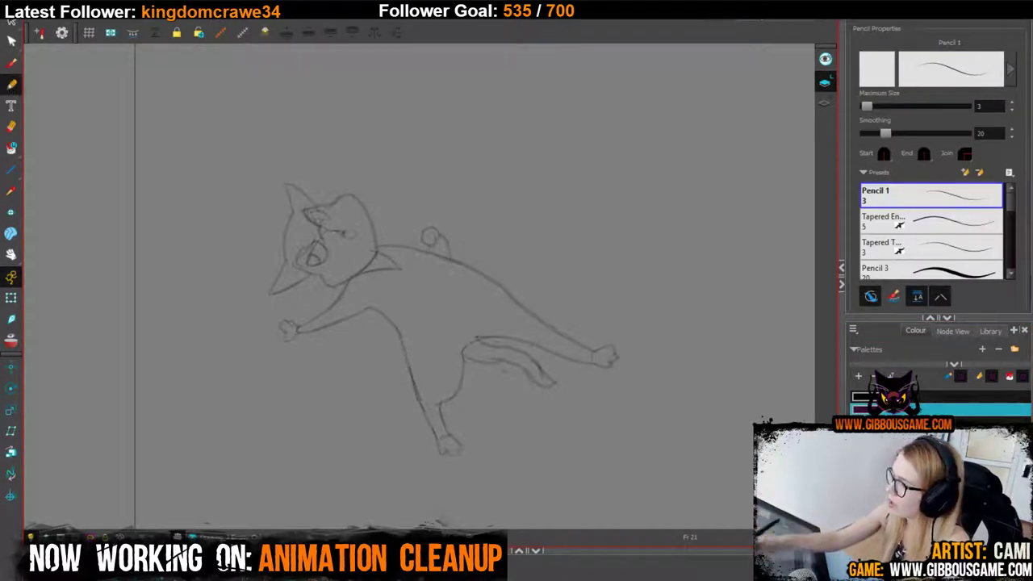
pyautogui.press('1')
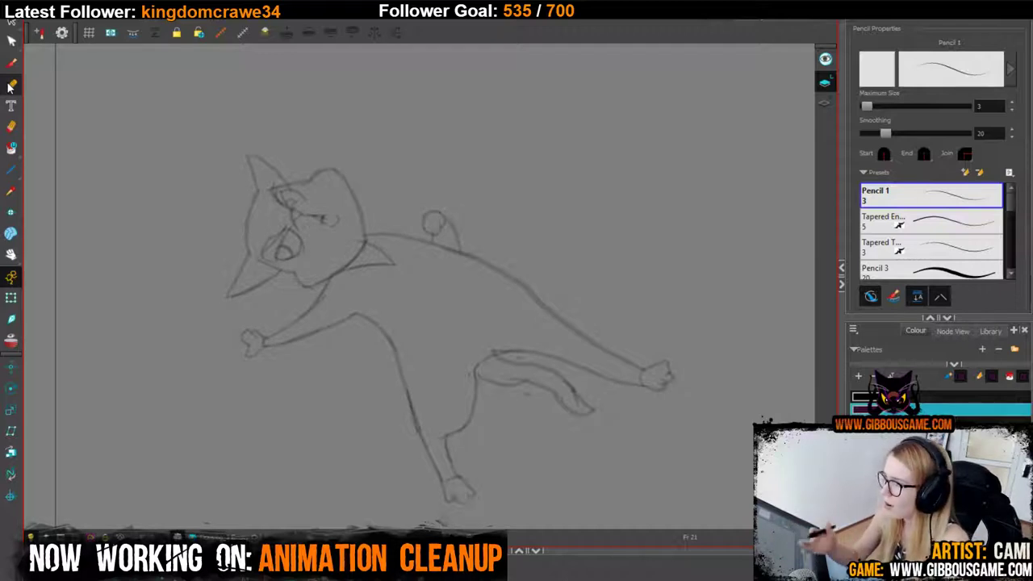
pyautogui.press('1')
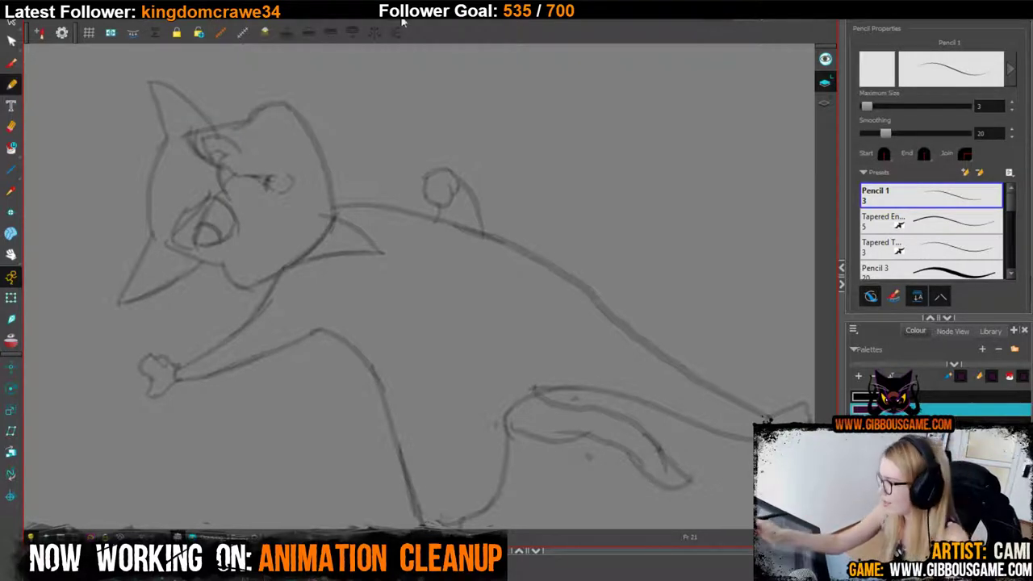
pyautogui.press('2')
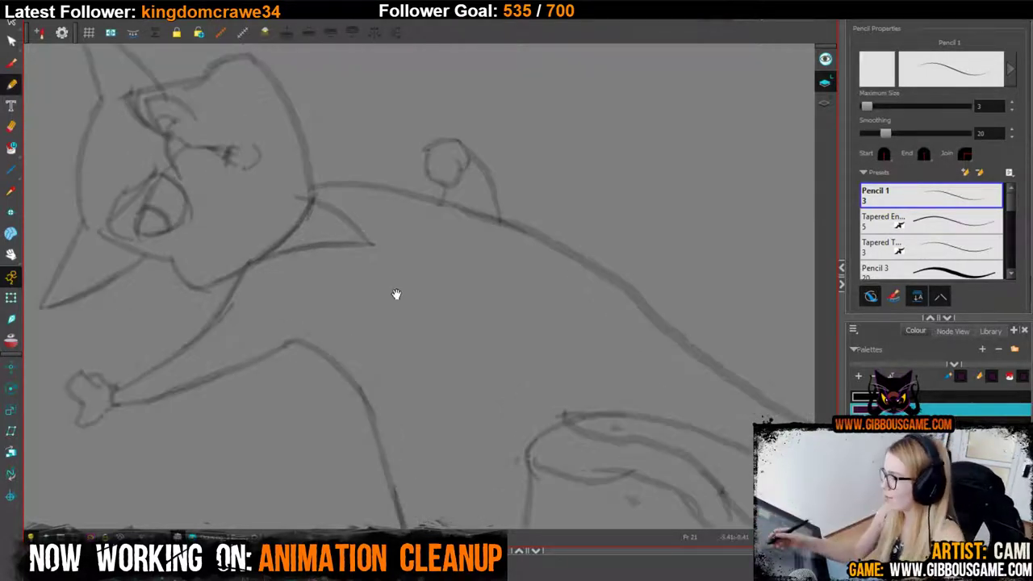
pyautogui.moveTo(395, 295); pyautogui.dragTo(472, 470)
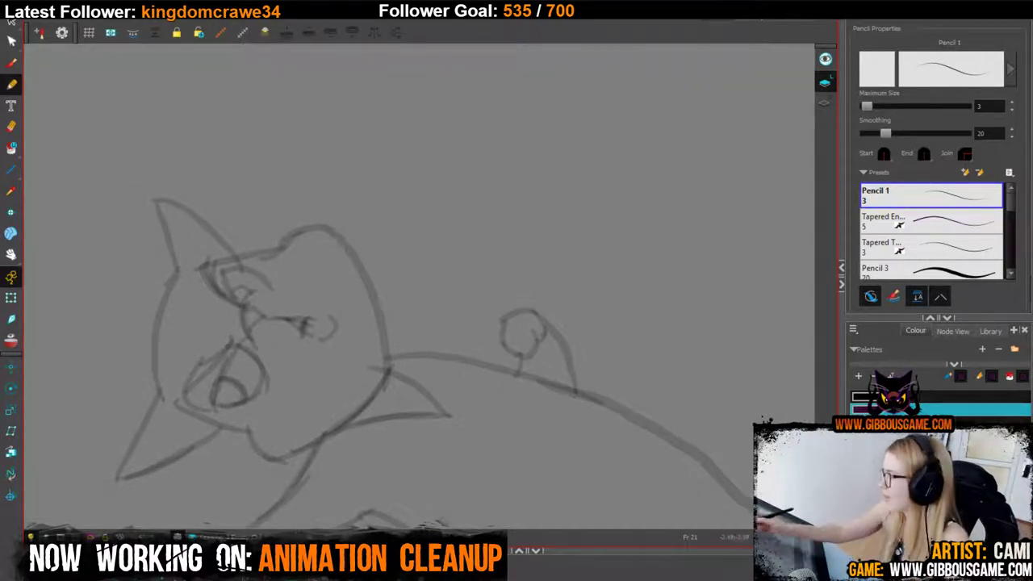
pyautogui.click(11, 85)
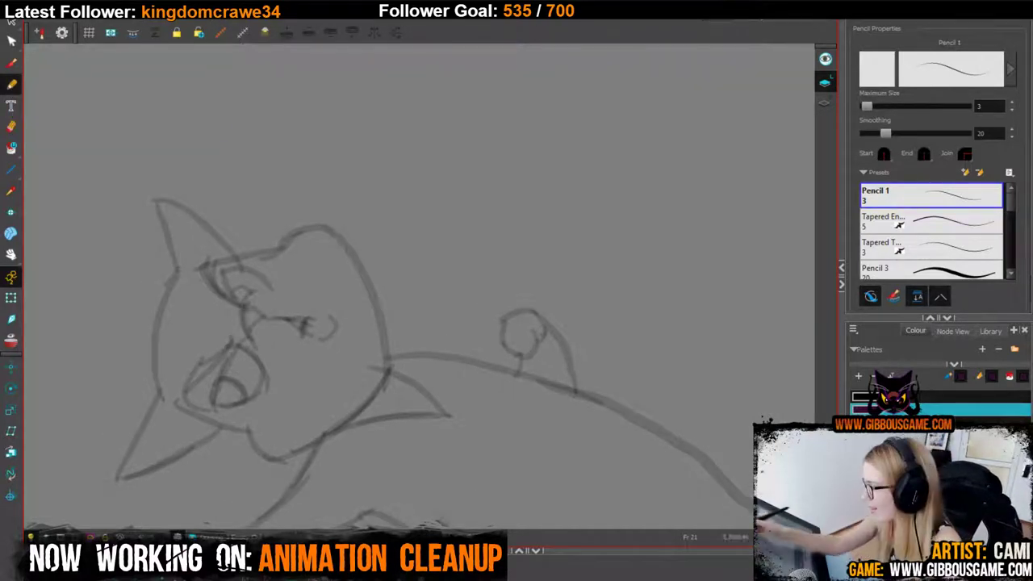
pyautogui.click(968, 396)
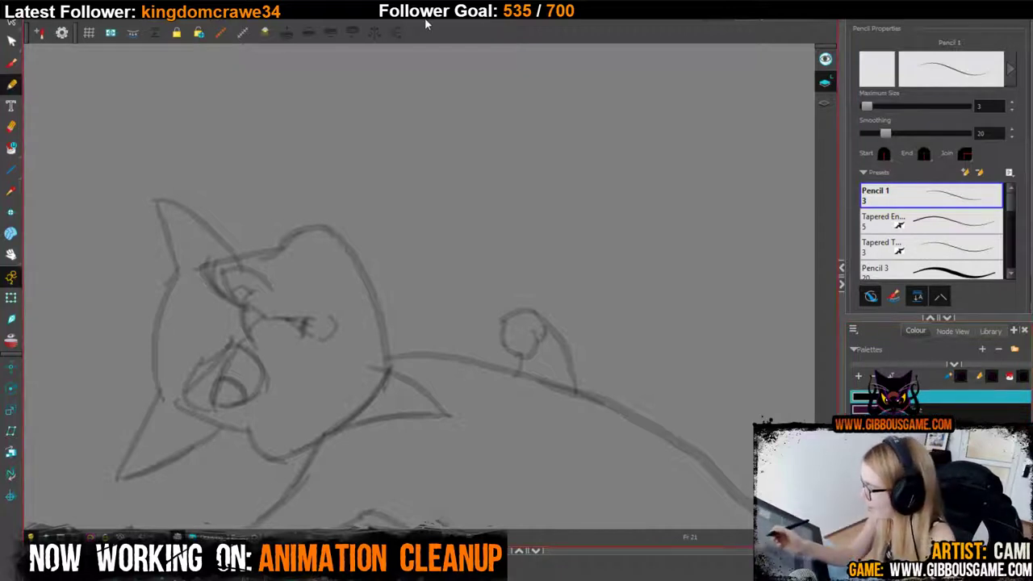
pyautogui.press('2')
pyautogui.press('2')
pyautogui.moveTo(155, 292); pyautogui.dragTo(154, 375)
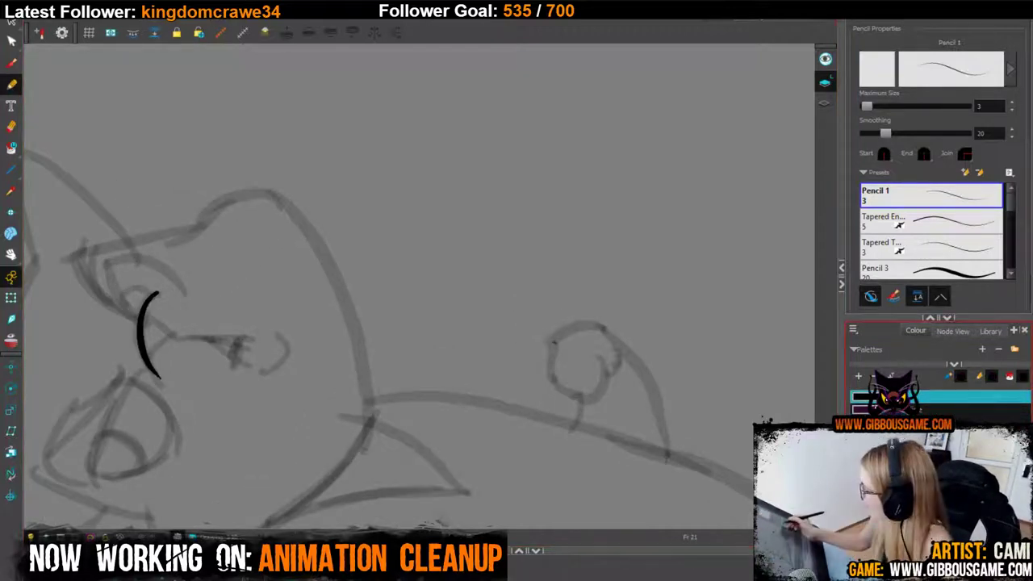
pyautogui.hotkey('ctrl', 'z')
# Trace the cat's nose, mouth line and small chin arc in dark purple.
pyautogui.moveTo(153, 293)
pyautogui.mouseDown()
pyautogui.moveTo(163, 395)
pyautogui.moveTo(160, 292)
pyautogui.mouseUp()
pyautogui.hotkey('ctrl', 'z')
pyautogui.moveTo(147, 355)
pyautogui.mouseDown()
pyautogui.moveTo(169, 336)
pyautogui.moveTo(139, 313)
pyautogui.moveTo(238, 357)
pyautogui.moveTo(213, 339)
pyautogui.moveTo(242, 356)
pyautogui.mouseUp()
pyautogui.moveTo(417, 311); pyautogui.dragTo(523, 275)
pyautogui.moveTo(368, 336)
pyautogui.mouseDown()
pyautogui.moveTo(391, 303)
pyautogui.moveTo(373, 292)
pyautogui.mouseUp()
pyautogui.moveTo(587, 413); pyautogui.dragTo(635, 375)
pyautogui.hotkey('ctrl', 'z')
pyautogui.hotkey('ctrl', 'z')
pyautogui.moveTo(398, 283); pyautogui.dragTo(402, 265)
pyautogui.moveTo(416, 300)
pyautogui.mouseDown()
pyautogui.moveTo(440, 284)
pyautogui.moveTo(430, 260)
pyautogui.mouseUp()
pyautogui.moveTo(575, 380); pyautogui.dragTo(563, 456)
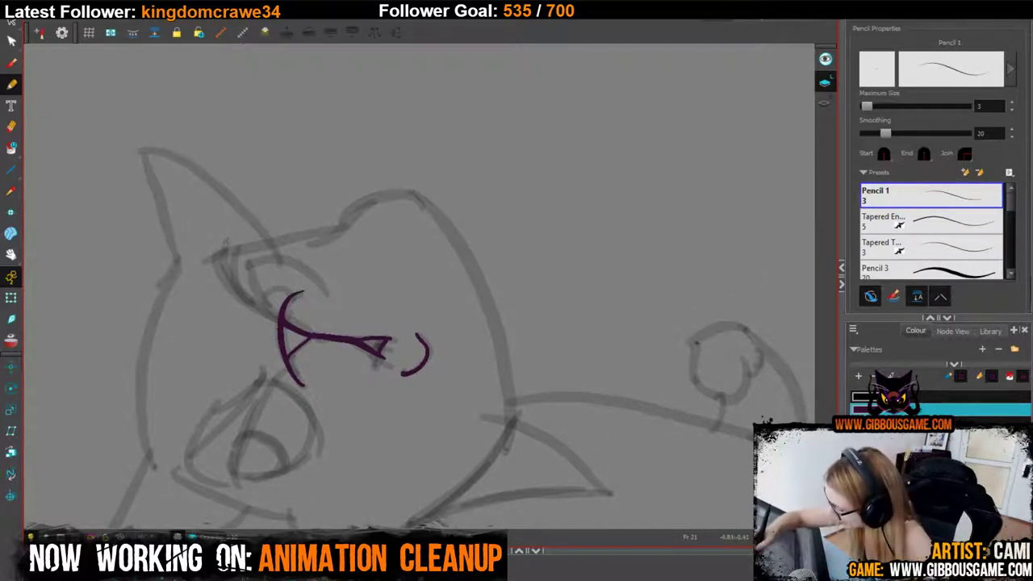
# Trace both curved brows and the straight upper eyelid line of each eye in dark purple.
pyautogui.moveTo(224, 240)
pyautogui.mouseDown()
pyautogui.moveTo(251, 303)
pyautogui.moveTo(279, 323)
pyautogui.mouseUp()
pyautogui.hotkey('ctrl', 'z')
pyautogui.moveTo(228, 237)
pyautogui.mouseDown()
pyautogui.moveTo(241, 296)
pyautogui.moveTo(279, 324)
pyautogui.mouseUp()
pyautogui.moveTo(190, 477)
pyautogui.mouseDown()
pyautogui.moveTo(216, 418)
pyautogui.moveTo(260, 364)
pyautogui.mouseUp()
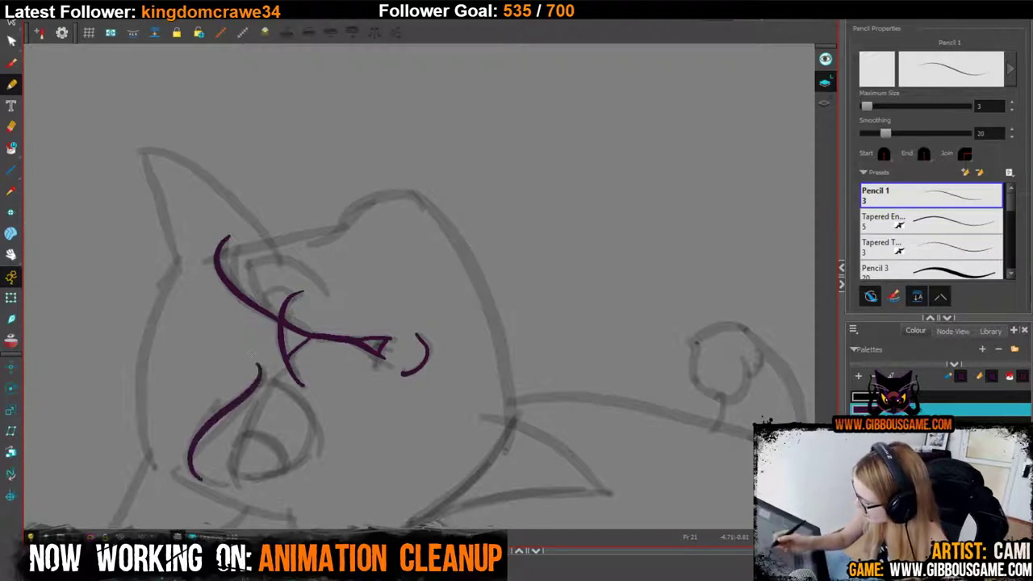
pyautogui.moveTo(247, 263); pyautogui.dragTo(279, 318)
pyautogui.hotkey('ctrl', 'z')
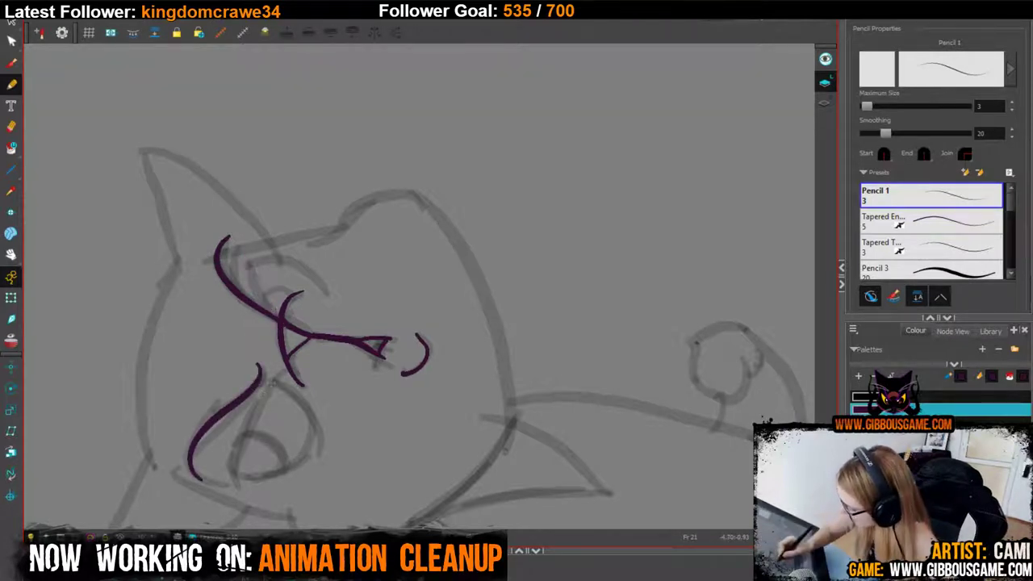
pyautogui.moveTo(274, 375); pyautogui.dragTo(230, 481)
pyautogui.moveTo(279, 320); pyautogui.dragTo(249, 261)
# Trace the face outline in dark purple from the lower ear around both cheeks and the jaw to the upper ear.
pyautogui.moveTo(517, 414); pyautogui.dragTo(563, 239)
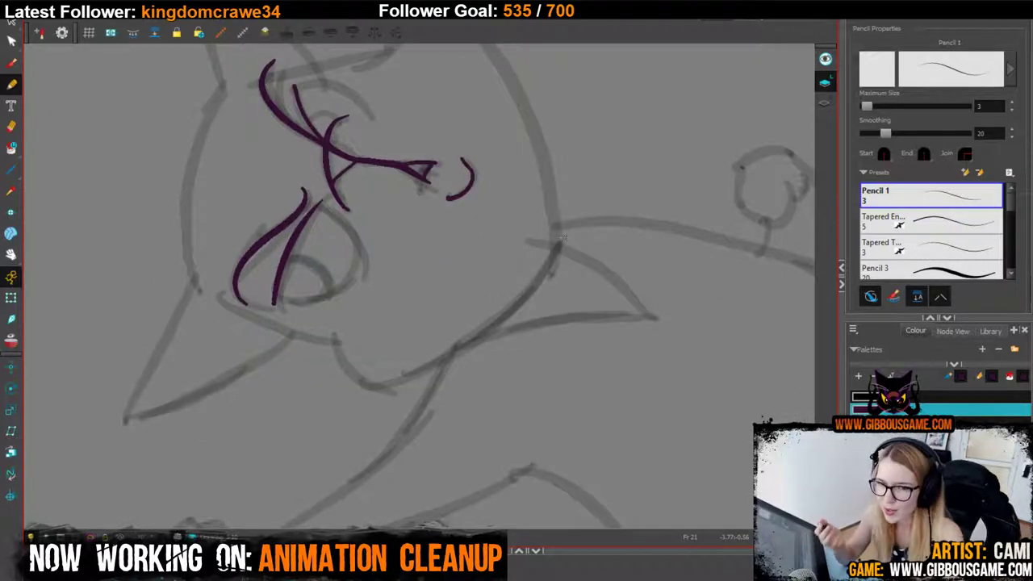
pyautogui.moveTo(223, 305)
pyautogui.mouseDown()
pyautogui.moveTo(332, 341)
pyautogui.moveTo(352, 378)
pyautogui.mouseUp()
pyautogui.hotkey('ctrl', 'z')
pyautogui.moveTo(328, 340)
pyautogui.mouseDown()
pyautogui.moveTo(342, 370)
pyautogui.moveTo(374, 383)
pyautogui.moveTo(455, 347)
pyautogui.moveTo(544, 245)
pyautogui.mouseUp()
pyautogui.hotkey('ctrl', 'z')
pyautogui.moveTo(601, 425); pyautogui.dragTo(545, 530)
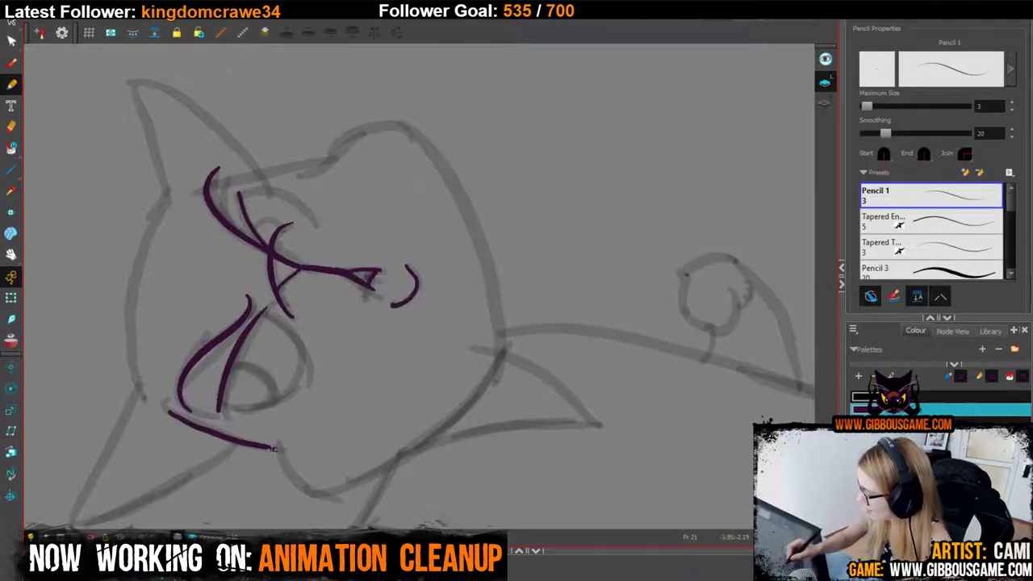
pyautogui.moveTo(275, 449)
pyautogui.mouseDown()
pyautogui.moveTo(295, 485)
pyautogui.moveTo(335, 495)
pyautogui.moveTo(453, 423)
pyautogui.moveTo(514, 342)
pyautogui.mouseUp()
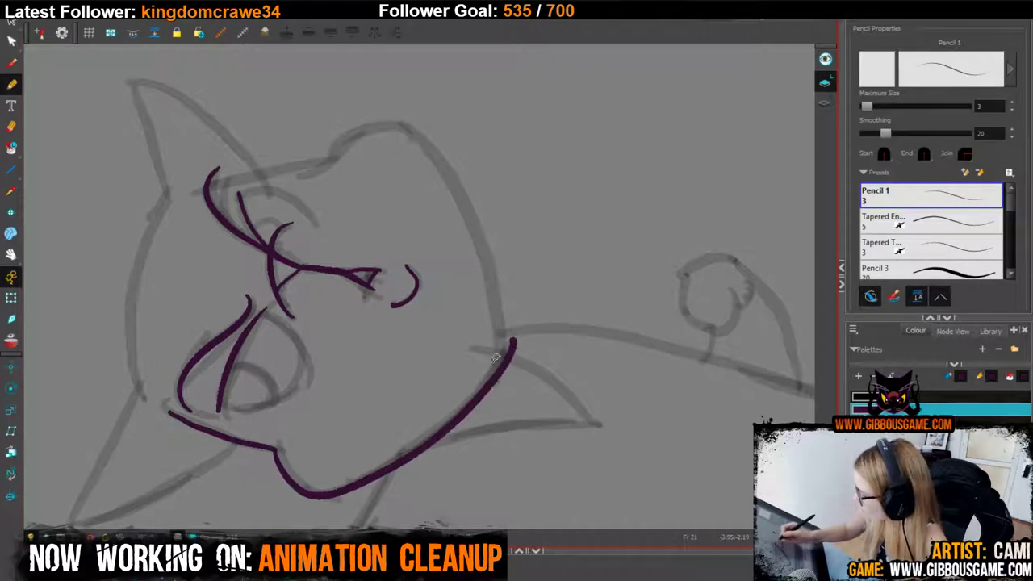
pyautogui.hotkey('ctrl', 'z')
pyautogui.moveTo(275, 449)
pyautogui.mouseDown()
pyautogui.moveTo(318, 495)
pyautogui.moveTo(425, 441)
pyautogui.moveTo(495, 372)
pyautogui.moveTo(491, 284)
pyautogui.moveTo(430, 153)
pyautogui.moveTo(334, 143)
pyautogui.moveTo(326, 159)
pyautogui.moveTo(249, 175)
pyautogui.mouseUp()
# Trace both pointed ears and the crown of the head between them in dark purple.
pyautogui.moveTo(650, 293); pyautogui.dragTo(811, 385)
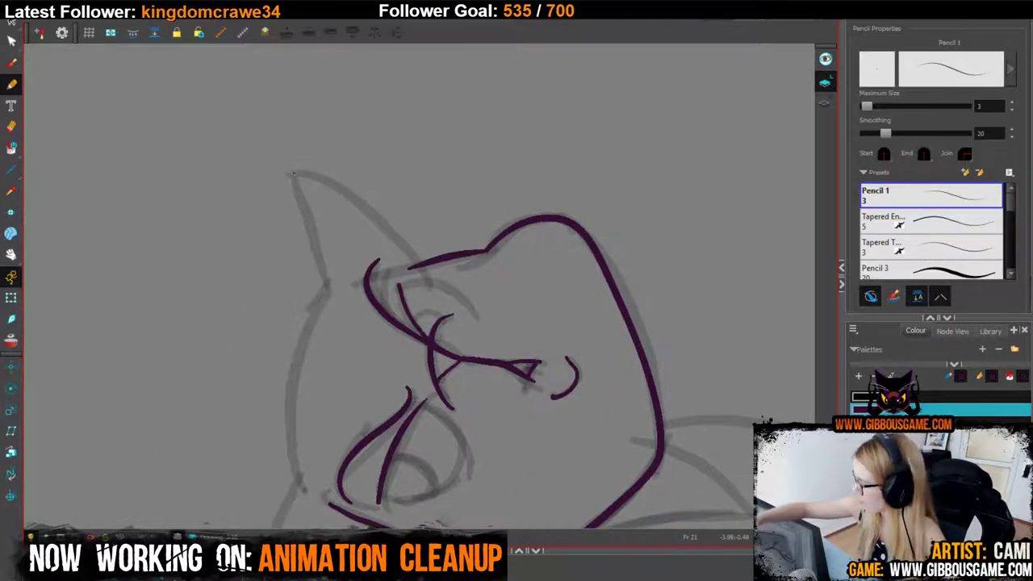
pyautogui.moveTo(293, 172)
pyautogui.mouseDown()
pyautogui.moveTo(361, 205)
pyautogui.moveTo(416, 266)
pyautogui.mouseUp()
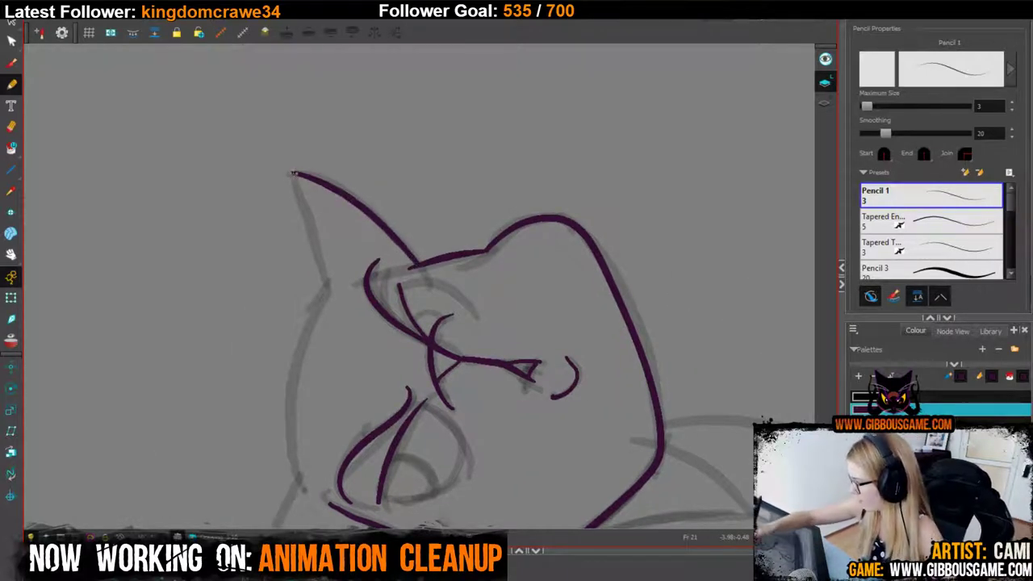
pyautogui.moveTo(295, 172)
pyautogui.mouseDown()
pyautogui.moveTo(325, 284)
pyautogui.moveTo(625, 279)
pyautogui.moveTo(375, 192)
pyautogui.moveTo(351, 307)
pyautogui.moveTo(371, 363)
pyautogui.moveTo(296, 494)
pyautogui.moveTo(372, 473)
pyautogui.moveTo(437, 421)
pyautogui.moveTo(392, 466)
pyautogui.moveTo(464, 417)
pyautogui.mouseUp()
pyautogui.moveTo(707, 426); pyautogui.dragTo(415, 488)
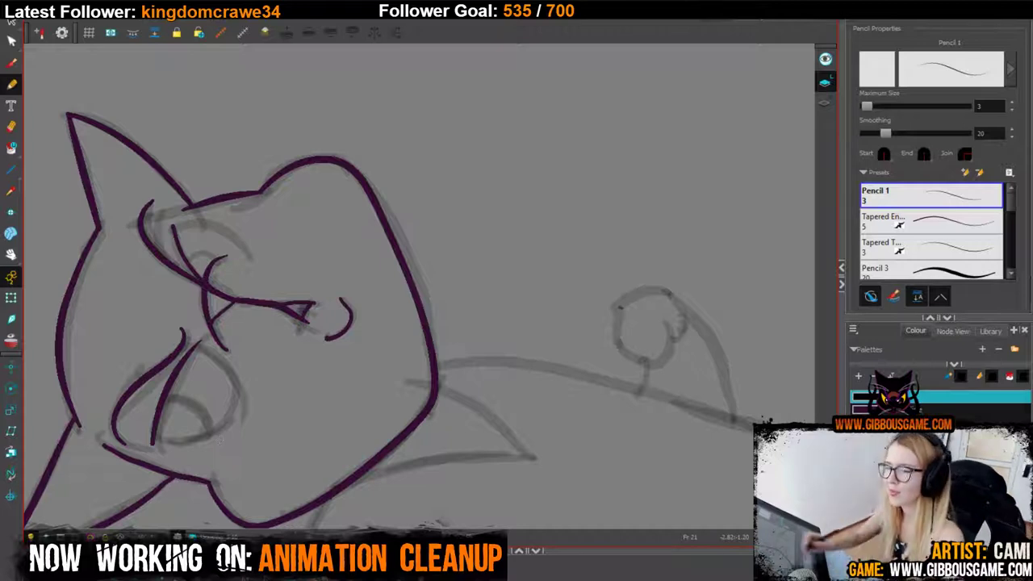
# Outline the rounded edge of both eyes in black, closing each against its eyelid line.
pyautogui.moveTo(152, 441)
pyautogui.mouseDown()
pyautogui.moveTo(212, 436)
pyautogui.moveTo(236, 413)
pyautogui.moveTo(238, 383)
pyautogui.moveTo(195, 346)
pyautogui.mouseUp()
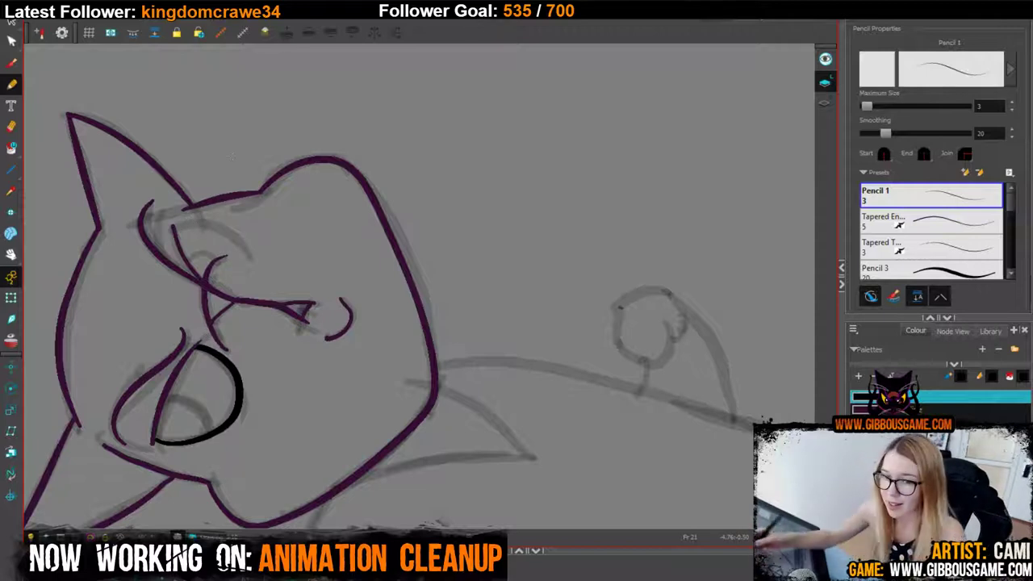
pyautogui.moveTo(173, 228)
pyautogui.mouseDown()
pyautogui.moveTo(222, 235)
pyautogui.moveTo(212, 232)
pyautogui.moveTo(227, 255)
pyautogui.moveTo(209, 229)
pyautogui.moveTo(174, 227)
pyautogui.mouseUp()
pyautogui.hotkey('ctrl', 'z')
pyautogui.hotkey('ctrl', 'z')
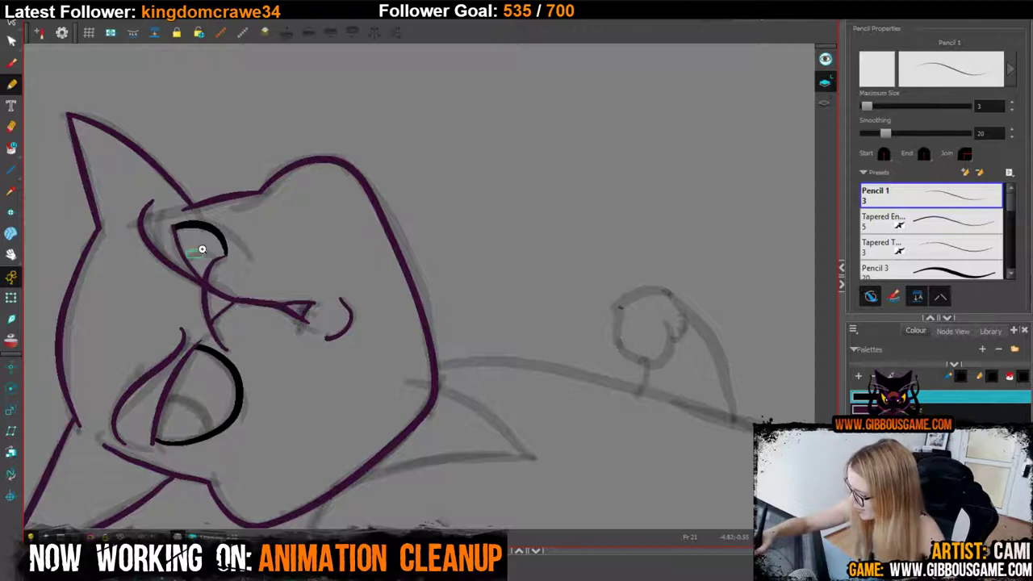
# Draw the pupil arc inside each eye in black and switch to the Paint tool.
pyautogui.scroll(5, 199, 252)
pyautogui.scroll(-6, 196, 245)
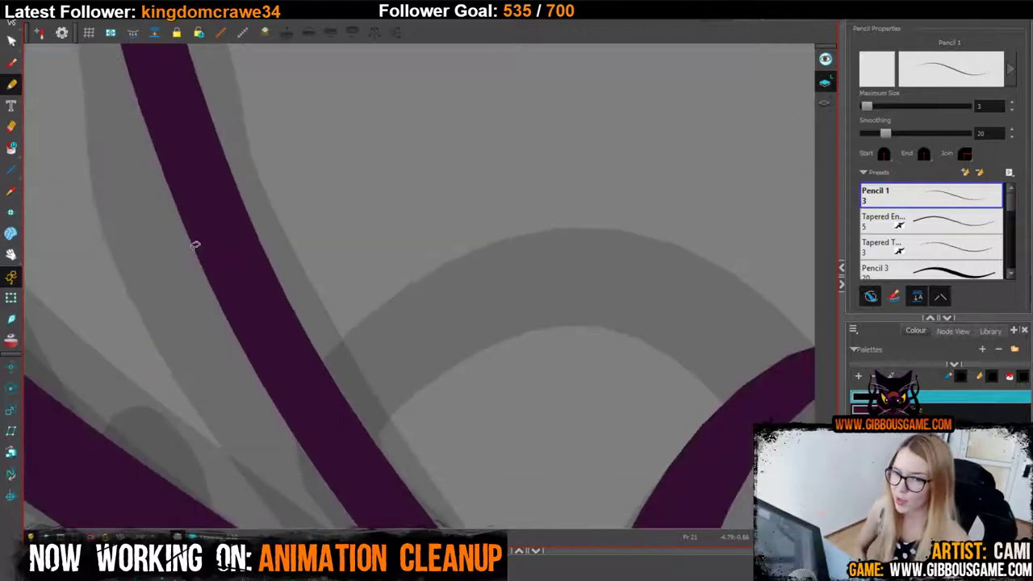
pyautogui.press('1')
pyautogui.press('1')
pyautogui.press('1')
pyautogui.press('1')
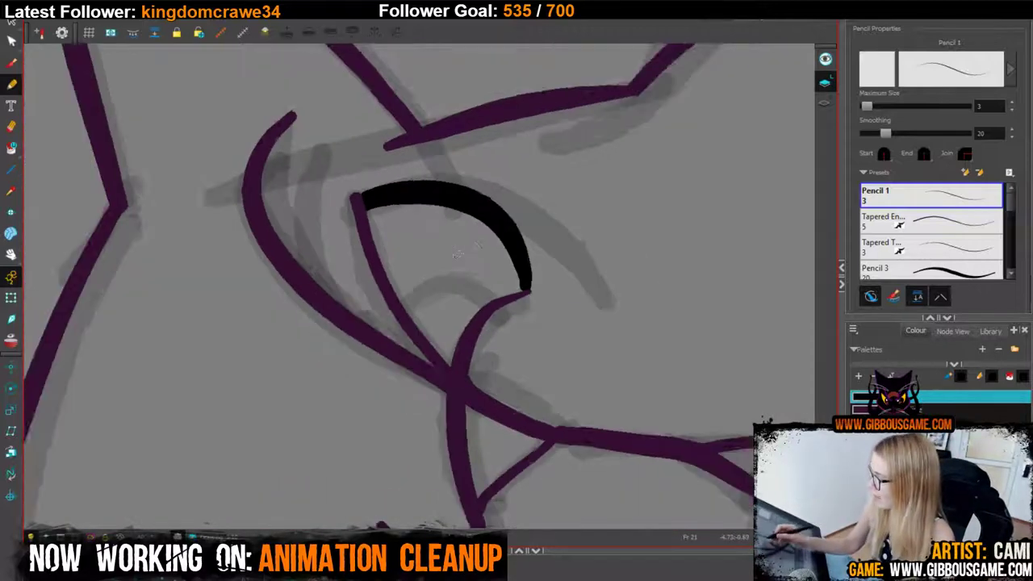
pyautogui.moveTo(410, 304); pyautogui.dragTo(472, 284)
pyautogui.press('1')
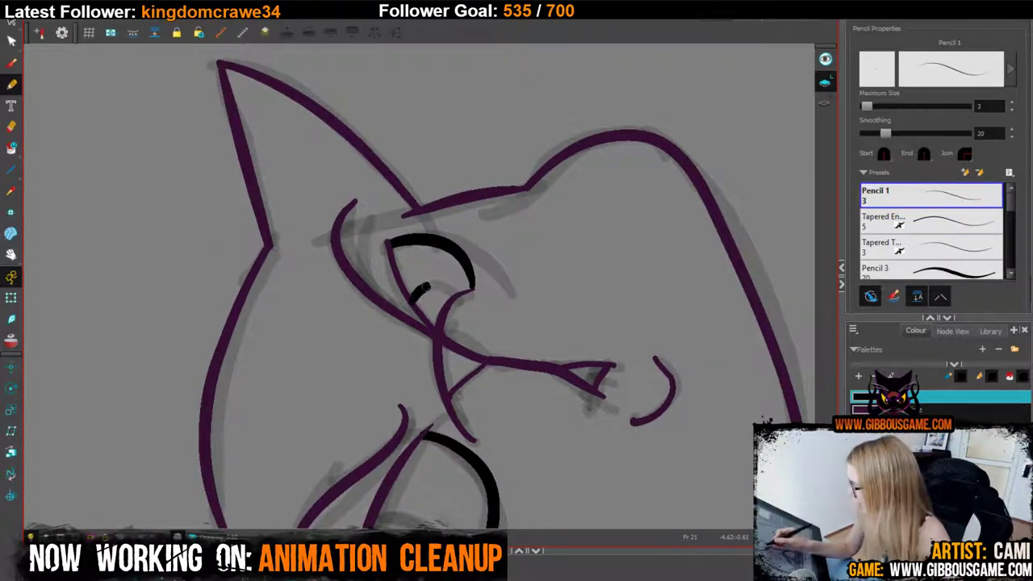
pyautogui.moveTo(454, 428); pyautogui.dragTo(448, 266)
pyautogui.moveTo(365, 356)
pyautogui.mouseDown()
pyautogui.moveTo(397, 352)
pyautogui.moveTo(433, 375)
pyautogui.moveTo(435, 405)
pyautogui.moveTo(410, 421)
pyautogui.mouseUp()
pyautogui.press('1')
pyautogui.press('1')
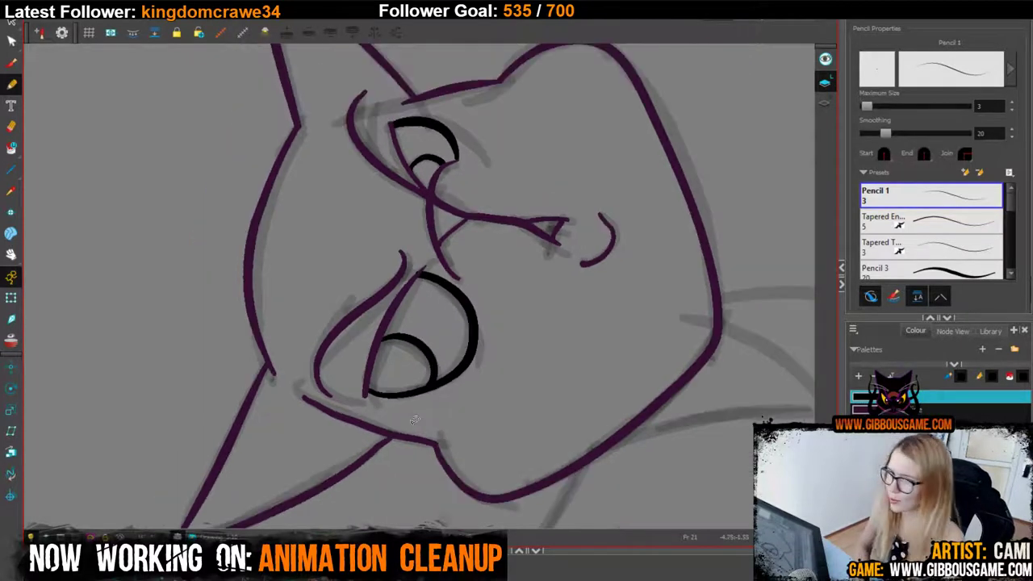
pyautogui.hotkey('alt', 'i')
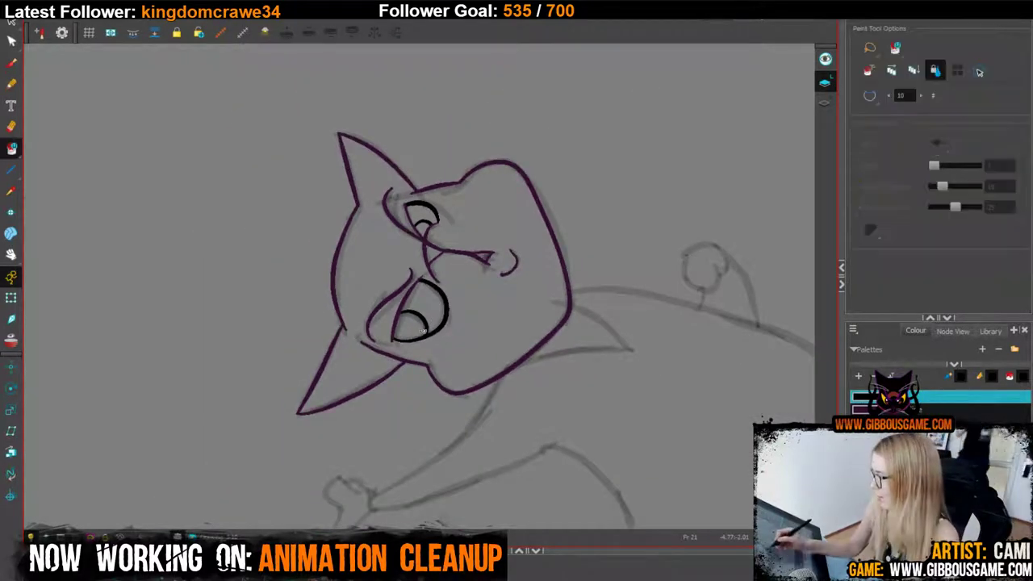
# Fill the face details: both pupils black, both irises orange and the fang in the mouth white.
pyautogui.click(413, 326)
pyautogui.click(421, 224)
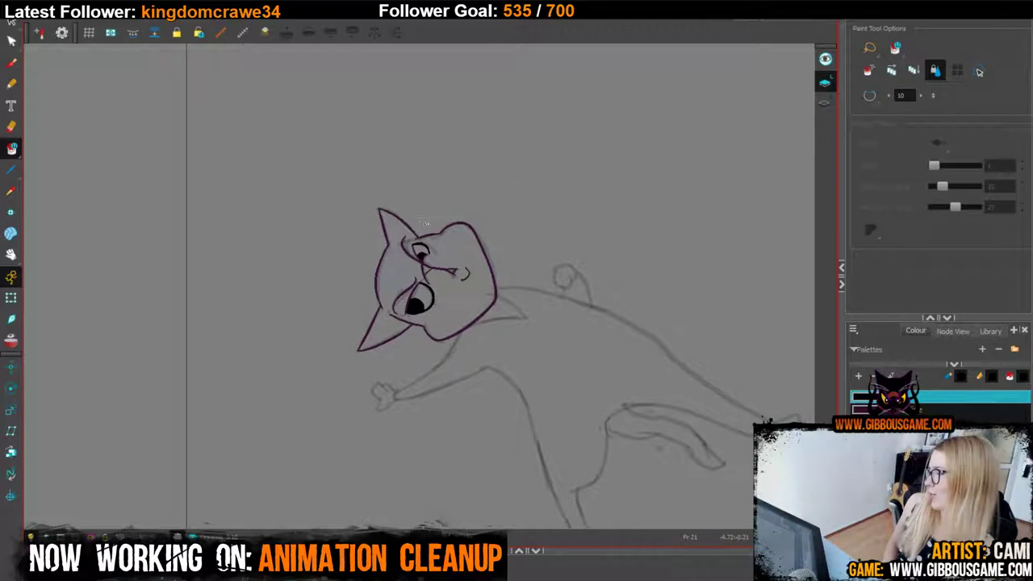
pyautogui.click(969, 422)
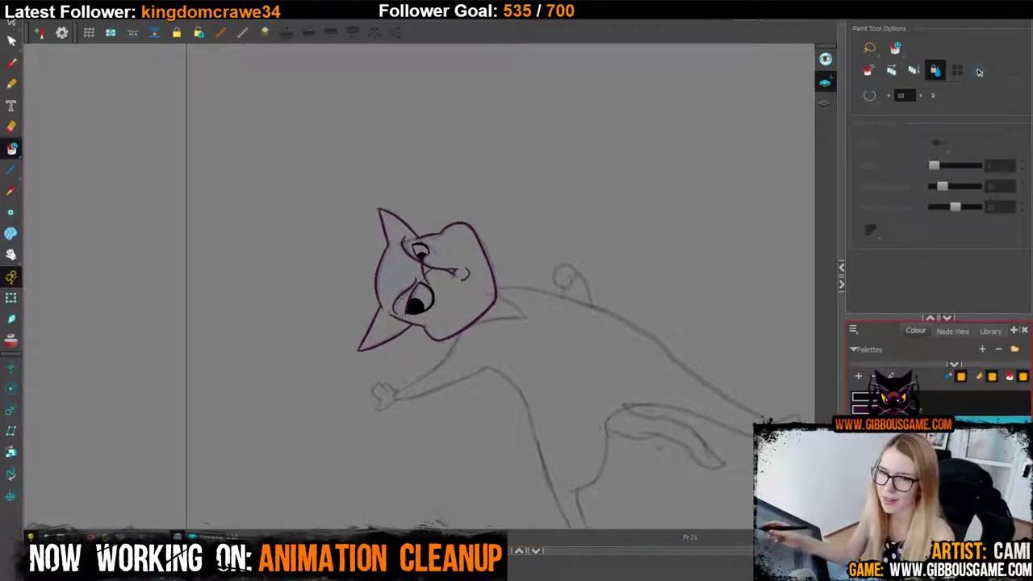
pyautogui.scroll(2, 422, 288)
pyautogui.click(423, 300)
pyautogui.click(421, 230)
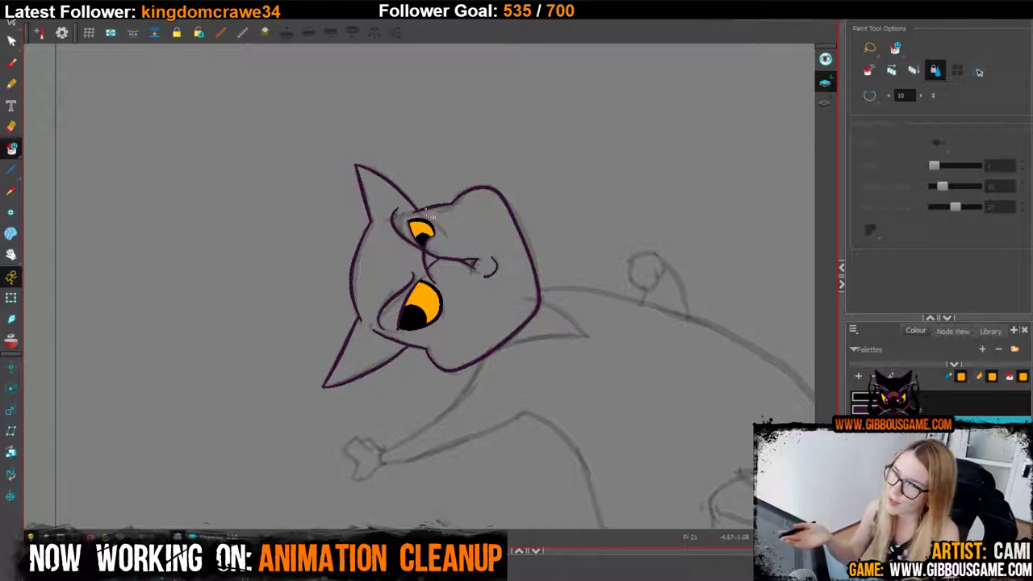
pyautogui.moveTo(534, 494); pyautogui.dragTo(313, 512)
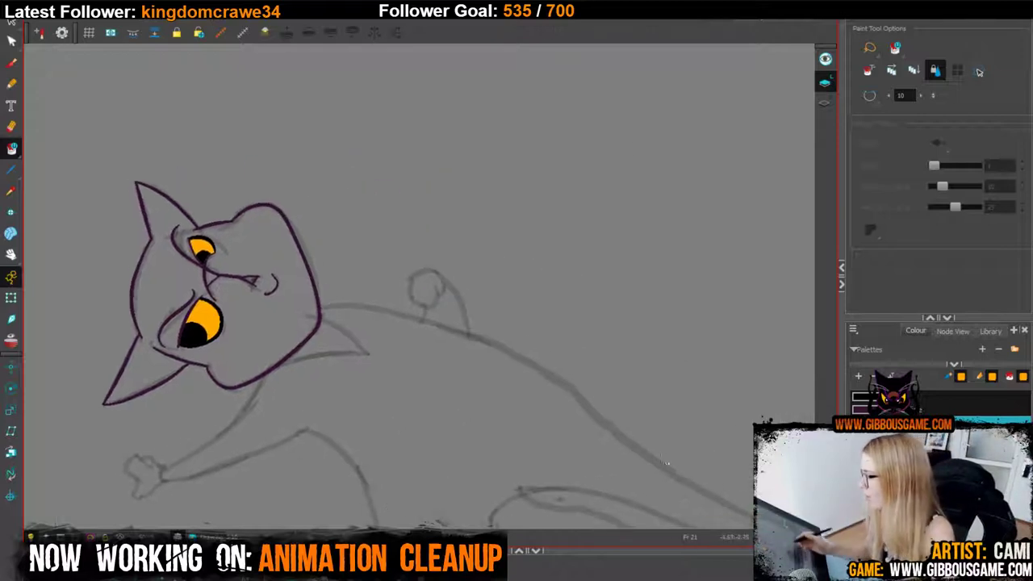
pyautogui.click(896, 437)
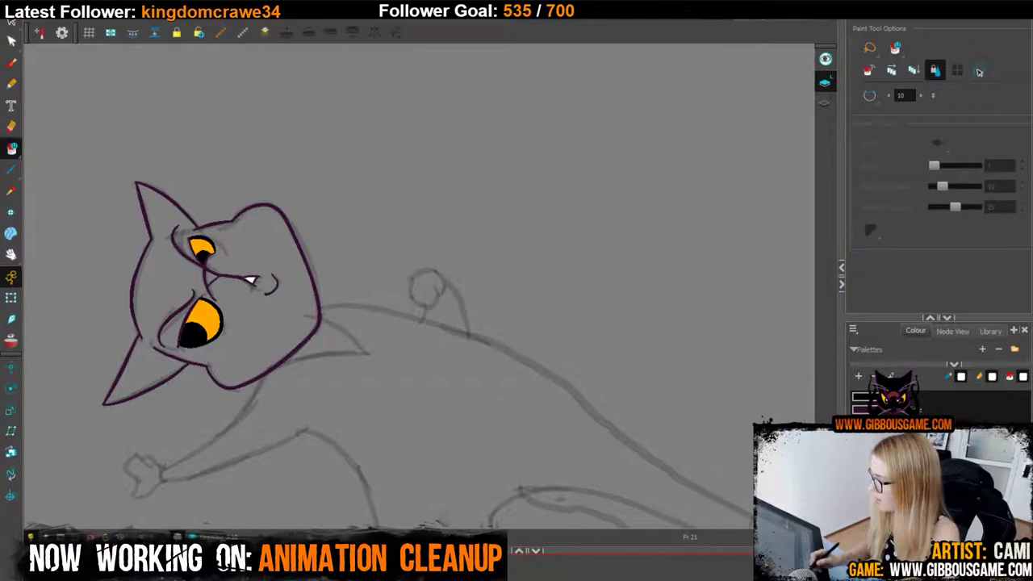
# Outline the pointed chest patch below the jaw in white with the Pencil tool, following the rough sketch.
pyautogui.click(12, 84)
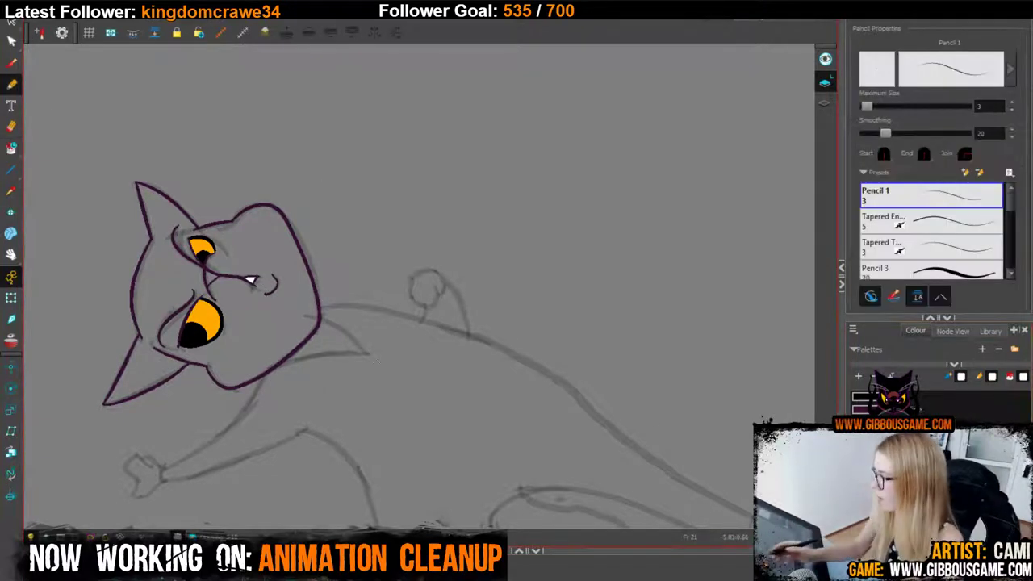
pyautogui.press('2')
pyautogui.press('2')
pyautogui.moveTo(523, 451); pyautogui.dragTo(744, 448)
pyautogui.moveTo(407, 415); pyautogui.dragTo(511, 390)
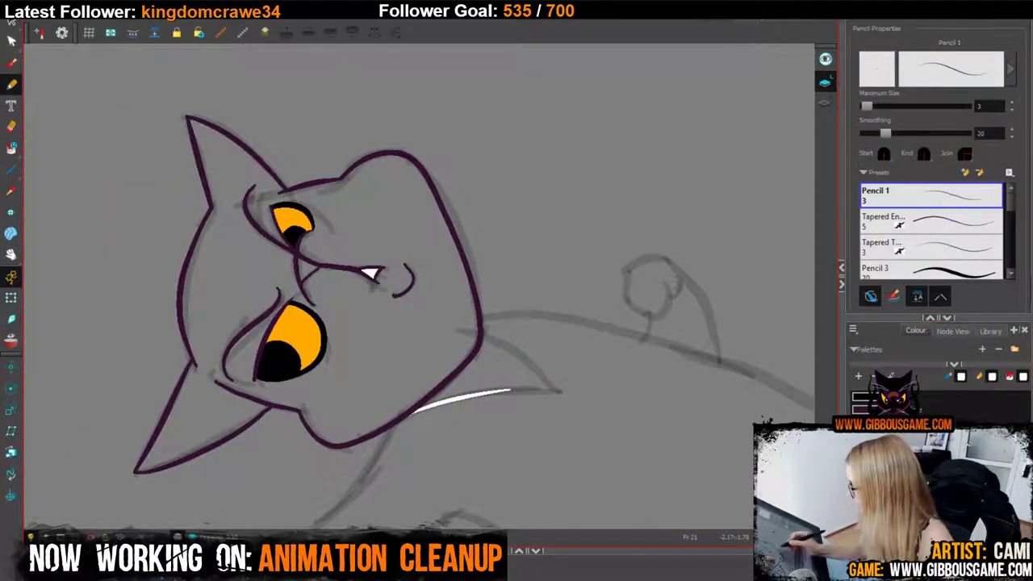
pyautogui.hotkey('ctrl', 'z')
pyautogui.moveTo(405, 419)
pyautogui.mouseDown()
pyautogui.moveTo(532, 390)
pyautogui.moveTo(468, 393)
pyautogui.moveTo(553, 389)
pyautogui.mouseUp()
pyautogui.hotkey('ctrl', 'z')
pyautogui.moveTo(481, 337); pyautogui.dragTo(554, 388)
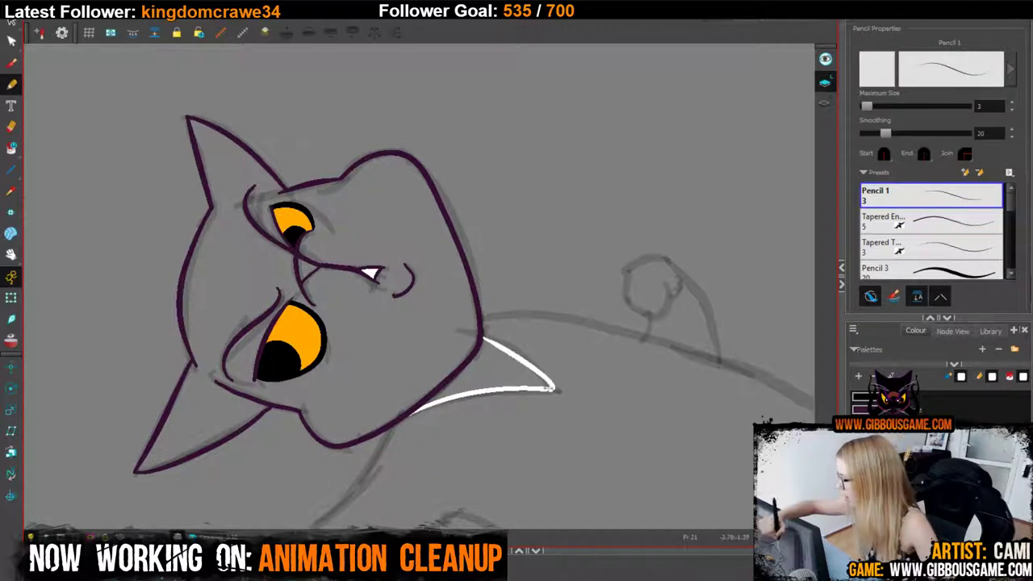
pyautogui.hotkey('ctrl', 'z')
pyautogui.moveTo(481, 337); pyautogui.dragTo(553, 390)
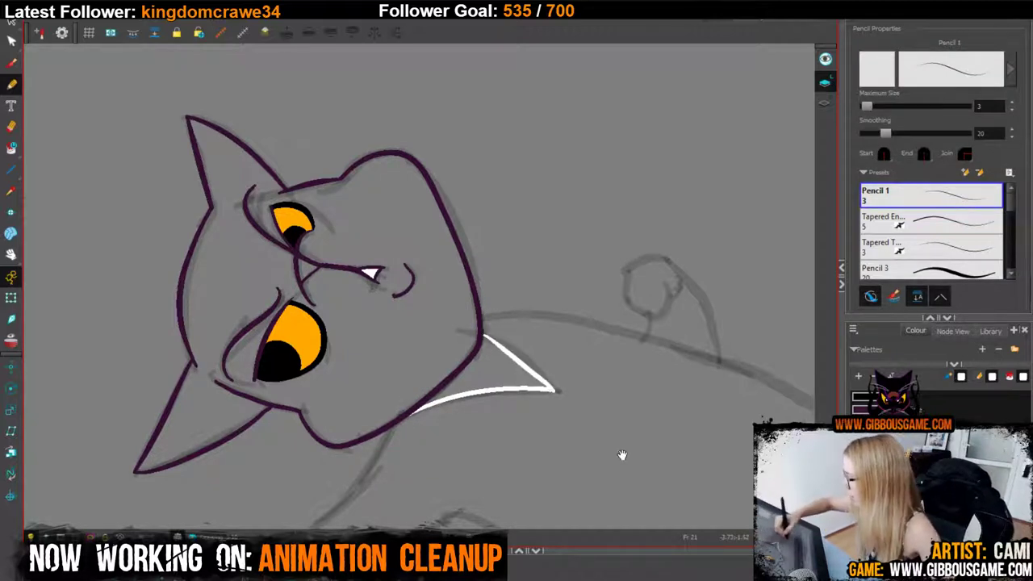
# Outline the paw of the outstretched front leg below the head in white, including its small toe.
pyautogui.moveTo(620, 453); pyautogui.dragTo(670, 194)
pyautogui.moveTo(335, 369)
pyautogui.mouseDown()
pyautogui.moveTo(422, 489)
pyautogui.moveTo(432, 486)
pyautogui.mouseUp()
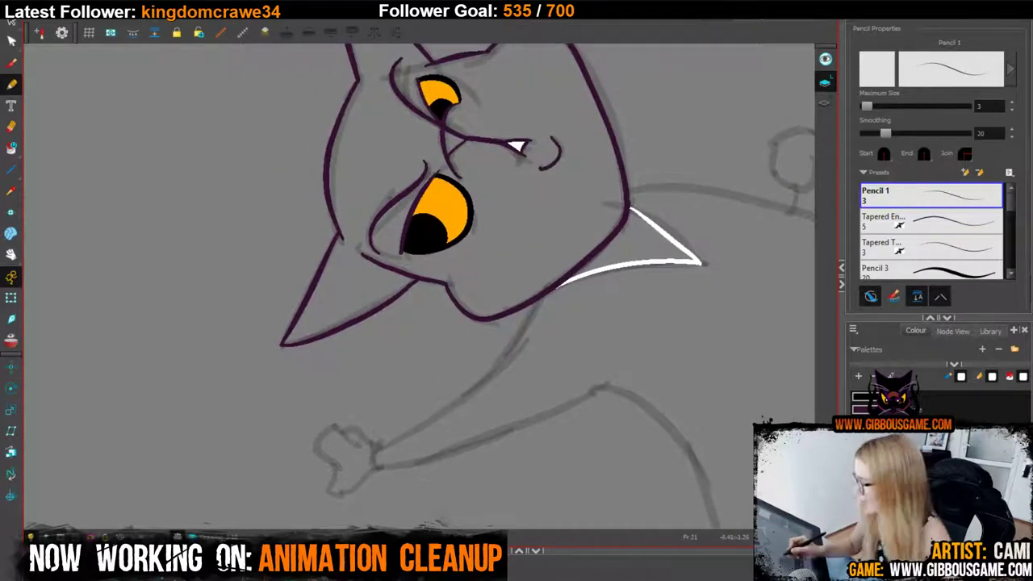
pyautogui.moveTo(330, 464)
pyautogui.mouseDown()
pyautogui.moveTo(365, 447)
pyautogui.moveTo(369, 466)
pyautogui.mouseUp()
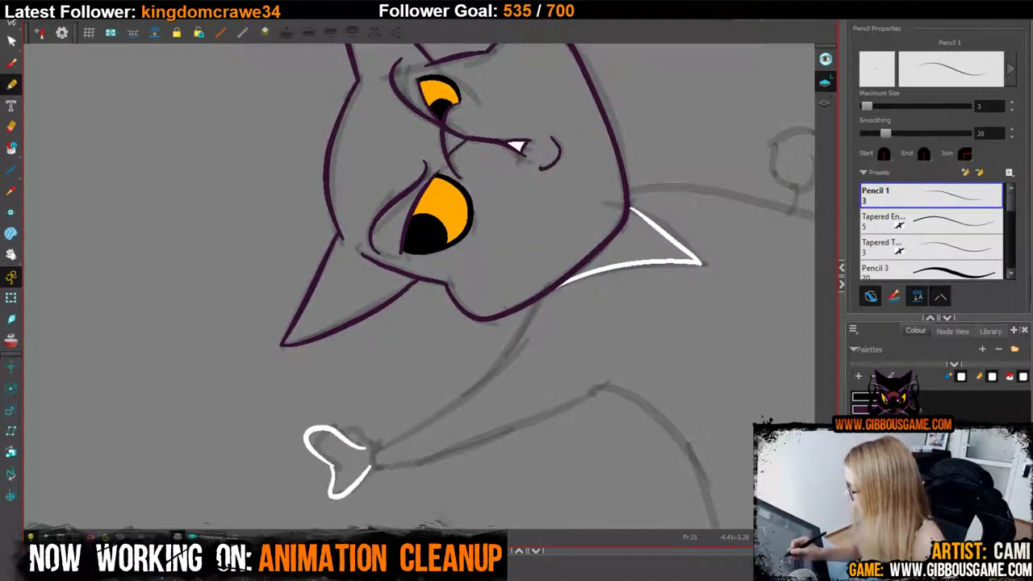
pyautogui.moveTo(337, 436)
pyautogui.mouseDown()
pyautogui.moveTo(366, 442)
pyautogui.moveTo(300, 472)
pyautogui.moveTo(301, 494)
pyautogui.mouseUp()
pyautogui.hotkey('ctrl', 'z')
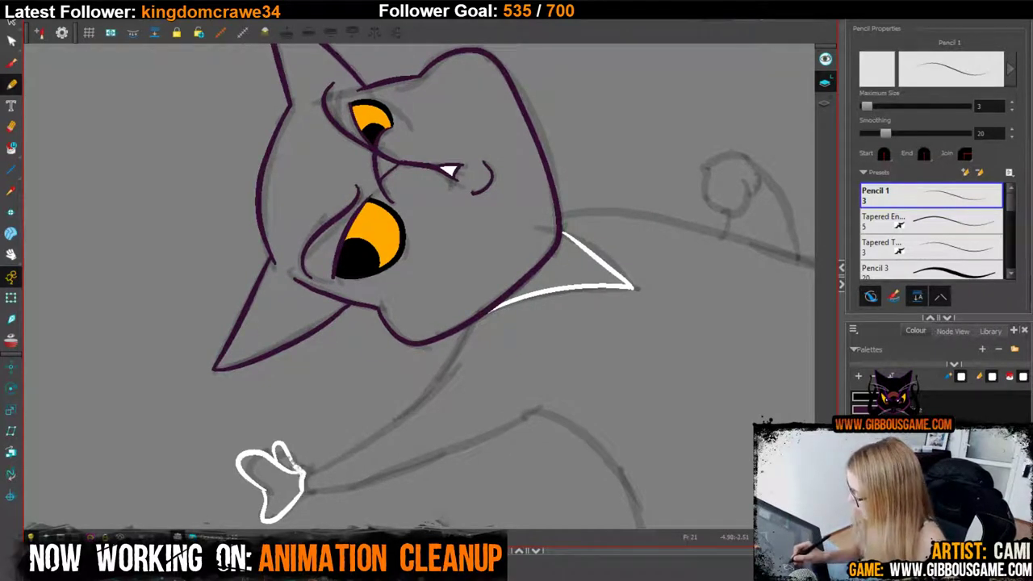
# Outline the raised front paw above the back in white, with rounded toes.
pyautogui.moveTo(711, 376)
pyautogui.mouseDown()
pyautogui.moveTo(420, 452)
pyautogui.moveTo(344, 579)
pyautogui.mouseUp()
pyautogui.moveTo(340, 373)
pyautogui.mouseDown()
pyautogui.moveTo(346, 410)
pyautogui.moveTo(363, 425)
pyautogui.moveTo(383, 382)
pyautogui.moveTo(360, 369)
pyautogui.moveTo(385, 389)
pyautogui.moveTo(372, 369)
pyautogui.moveTo(337, 375)
pyautogui.mouseUp()
pyautogui.hotkey('ctrl', 'z')
# Outline the toes and rounded edge of the lower hind paw in white.
pyautogui.moveTo(560, 443); pyautogui.dragTo(543, 111)
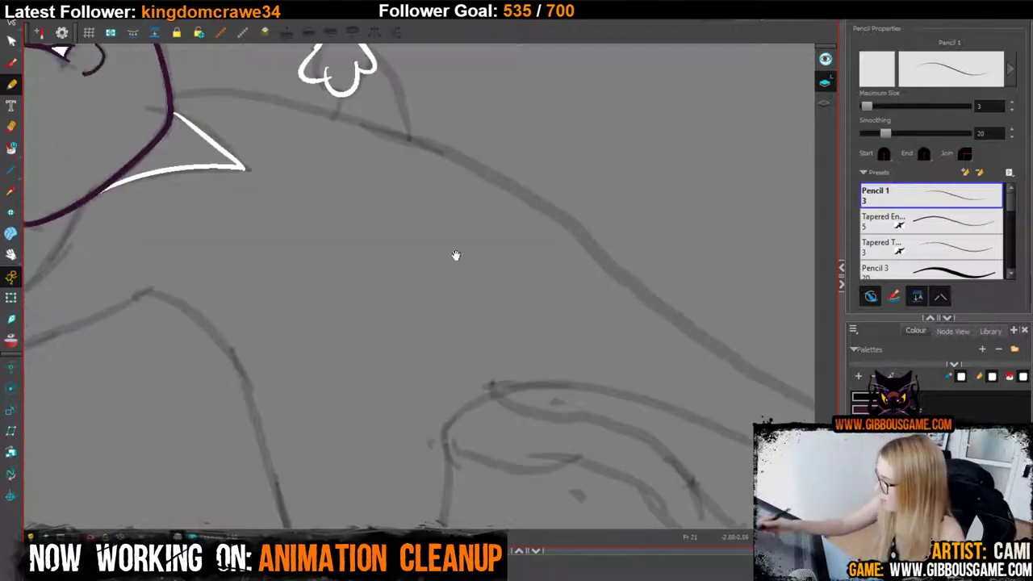
pyautogui.moveTo(500, 473); pyautogui.dragTo(443, 97)
pyautogui.moveTo(382, 417); pyautogui.dragTo(358, 490)
pyautogui.moveTo(287, 414)
pyautogui.mouseDown()
pyautogui.moveTo(318, 449)
pyautogui.moveTo(287, 422)
pyautogui.moveTo(305, 448)
pyautogui.moveTo(311, 434)
pyautogui.moveTo(342, 464)
pyautogui.moveTo(313, 437)
pyautogui.moveTo(320, 453)
pyautogui.moveTo(350, 450)
pyautogui.moveTo(353, 426)
pyautogui.moveTo(346, 432)
pyautogui.moveTo(364, 427)
pyautogui.moveTo(342, 410)
pyautogui.moveTo(294, 406)
pyautogui.moveTo(287, 418)
pyautogui.moveTo(327, 397)
pyautogui.mouseUp()
pyautogui.hotkey('ctrl', 'z')
pyautogui.hotkey('ctrl', 'z')
# Outline the far hind paw at the end of the stretched leg in white, with three rounded toes.
pyautogui.moveTo(629, 328); pyautogui.dragTo(325, 518)
pyautogui.moveTo(634, 359); pyautogui.dragTo(478, 445)
pyautogui.moveTo(329, 402); pyautogui.dragTo(343, 450)
pyautogui.hotkey('ctrl', 'z')
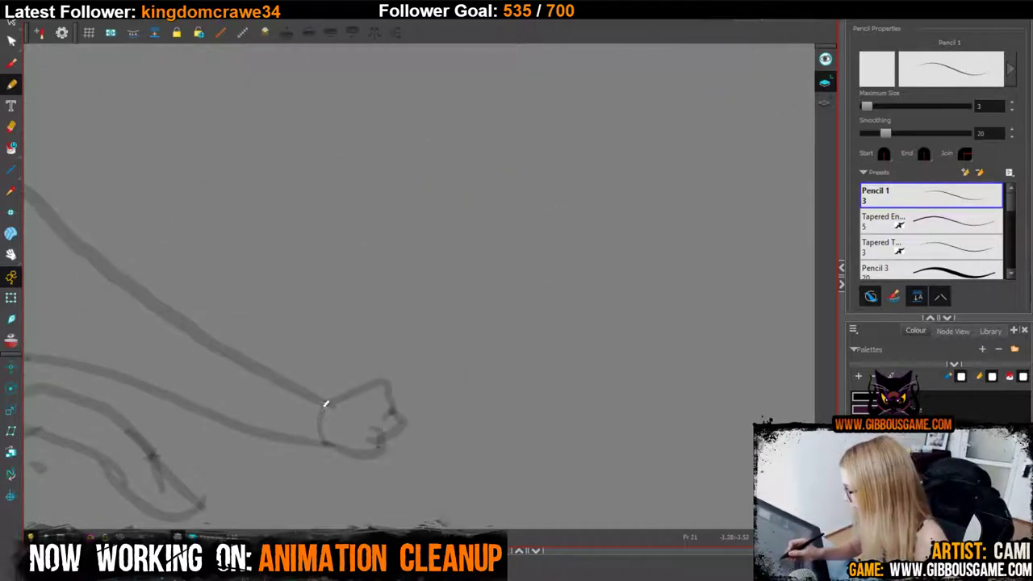
pyautogui.moveTo(327, 401)
pyautogui.mouseDown()
pyautogui.moveTo(331, 446)
pyautogui.moveTo(375, 460)
pyautogui.moveTo(365, 428)
pyautogui.moveTo(398, 399)
pyautogui.moveTo(378, 381)
pyautogui.moveTo(329, 398)
pyautogui.mouseUp()
pyautogui.moveTo(390, 410)
pyautogui.mouseDown()
pyautogui.moveTo(373, 436)
pyautogui.moveTo(403, 431)
pyautogui.moveTo(377, 437)
pyautogui.mouseUp()
pyautogui.hotkey('ctrl', 'z')
# Fill all four outlined paws and the chest patch with white.
pyautogui.hotkey('alt', 'i')
pyautogui.click(355, 422)
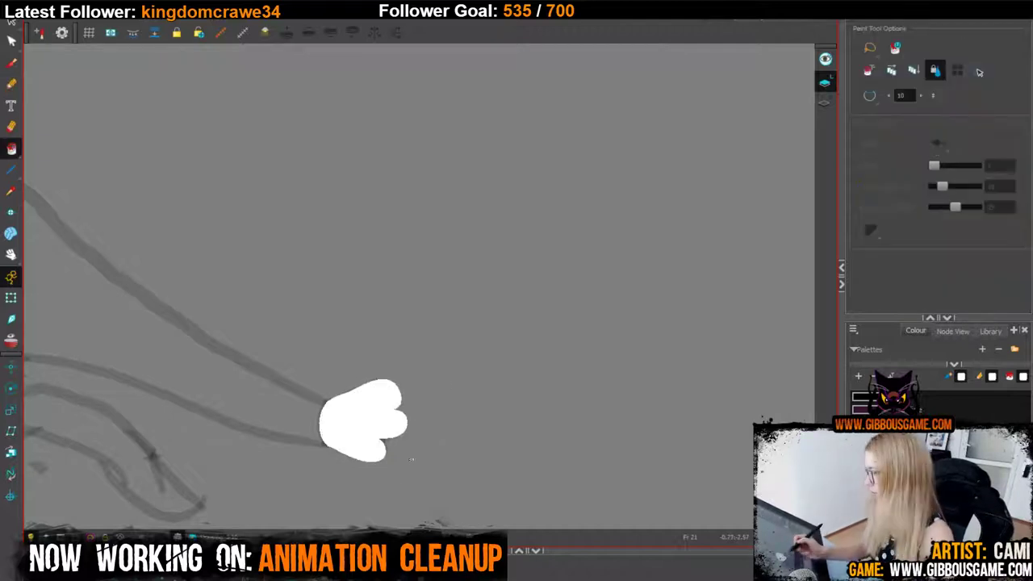
pyautogui.press('1')
pyautogui.press('1')
pyautogui.press('1')
pyautogui.press('1')
pyautogui.press('1')
pyautogui.click(246, 418)
pyautogui.click(225, 209)
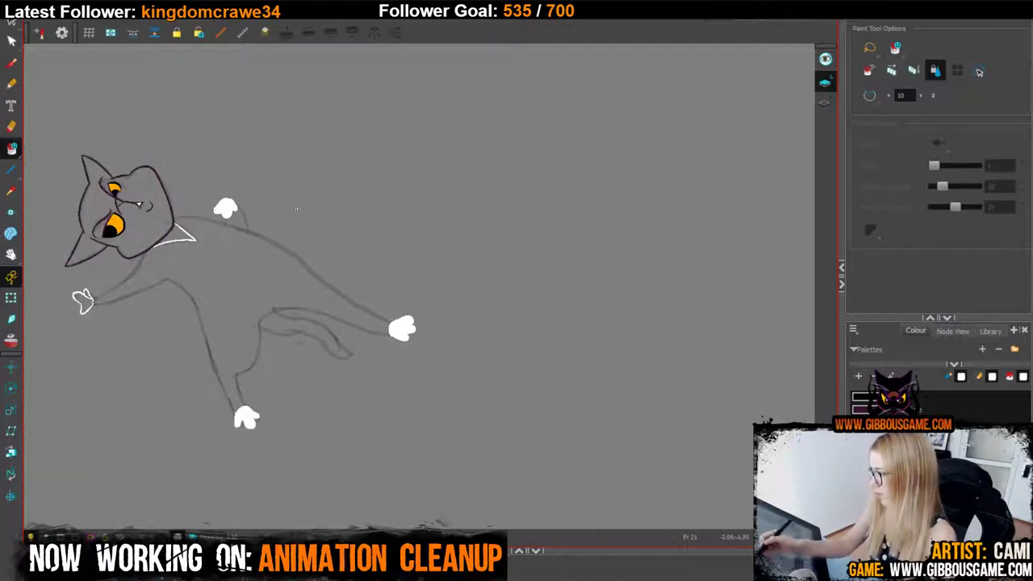
pyautogui.click(179, 236)
pyautogui.click(82, 300)
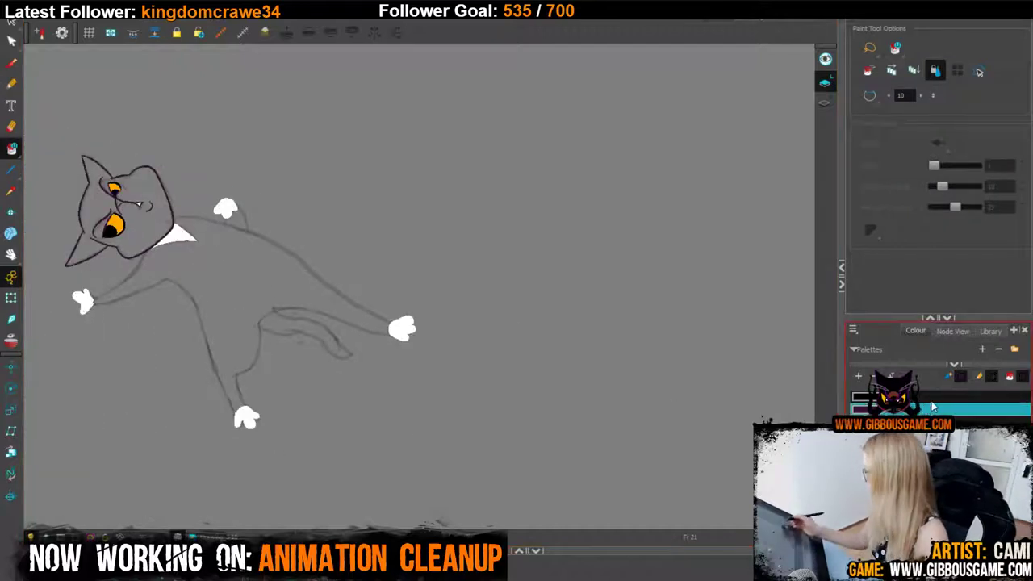
# Trace the belly line in dark purple from the front leg's inner corner down to the lower hind paw.
pyautogui.hotkey('alt', '/')
pyautogui.press('2')
pyautogui.press('2')
pyautogui.moveTo(312, 255); pyautogui.dragTo(554, 160)
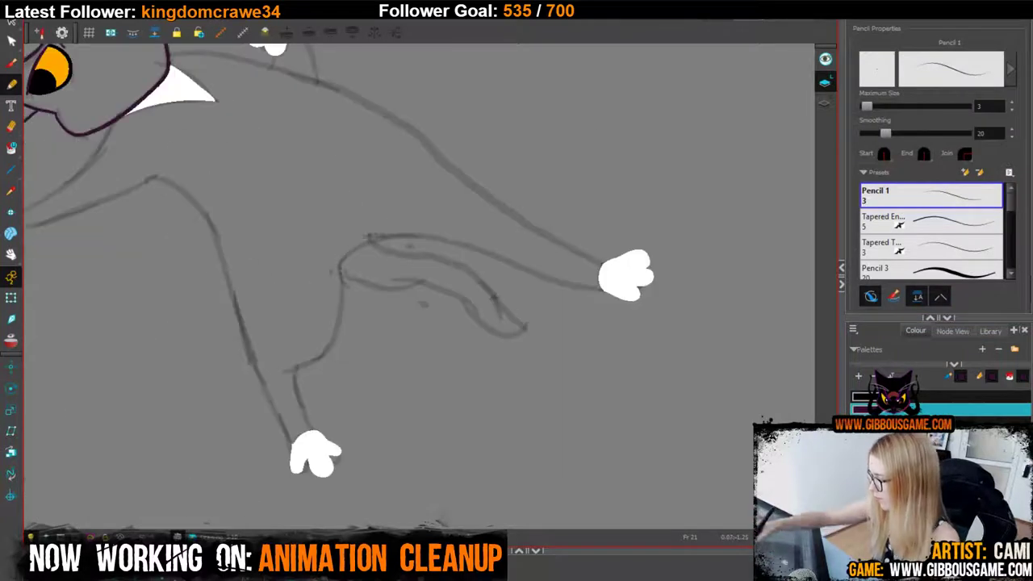
pyautogui.moveTo(155, 175)
pyautogui.mouseDown()
pyautogui.moveTo(196, 204)
pyautogui.moveTo(218, 243)
pyautogui.mouseUp()
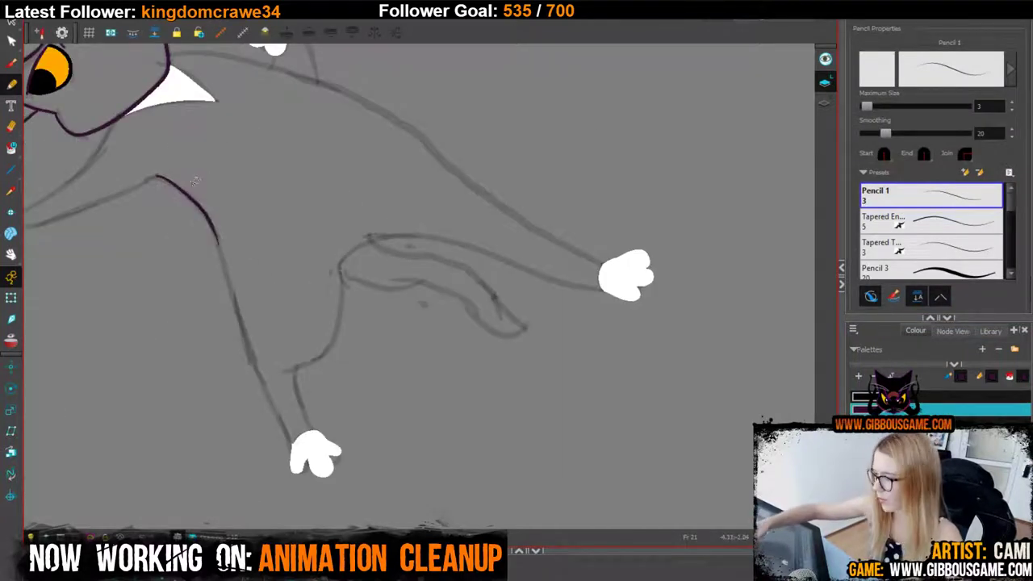
pyautogui.hotkey('ctrl', 'z')
pyautogui.hotkey('ctrl', 'z')
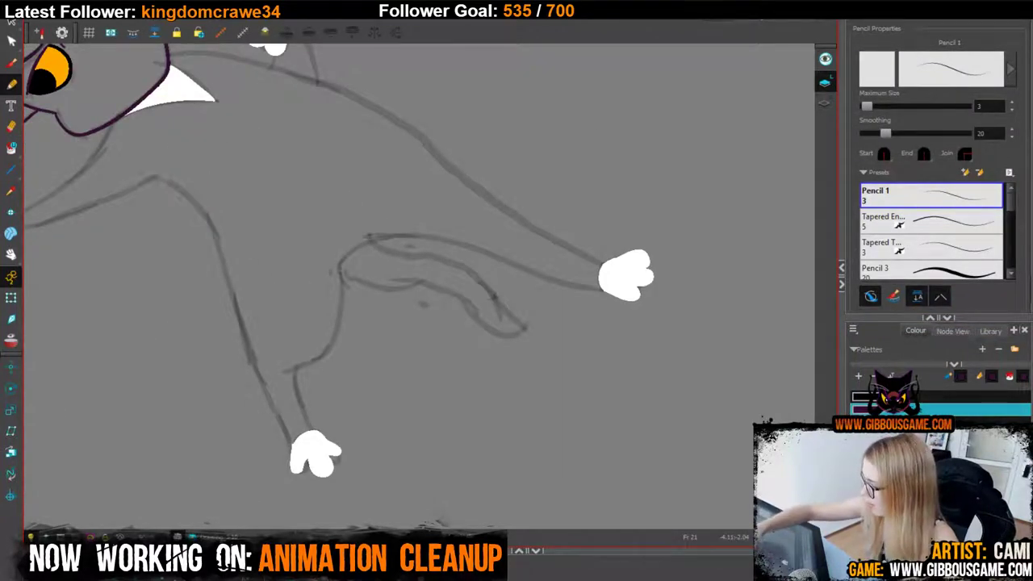
pyautogui.moveTo(156, 178)
pyautogui.mouseDown()
pyautogui.moveTo(197, 208)
pyautogui.moveTo(255, 367)
pyautogui.mouseUp()
pyautogui.moveTo(270, 402); pyautogui.dragTo(296, 463)
# Smooth the middle of the traced belly line with the Contour Editor.
pyautogui.moveTo(444, 452)
pyautogui.mouseDown()
pyautogui.moveTo(496, 509)
pyautogui.moveTo(514, 512)
pyautogui.mouseUp()
pyautogui.click(12, 42)
pyautogui.moveTo(385, 340); pyautogui.dragTo(384, 254)
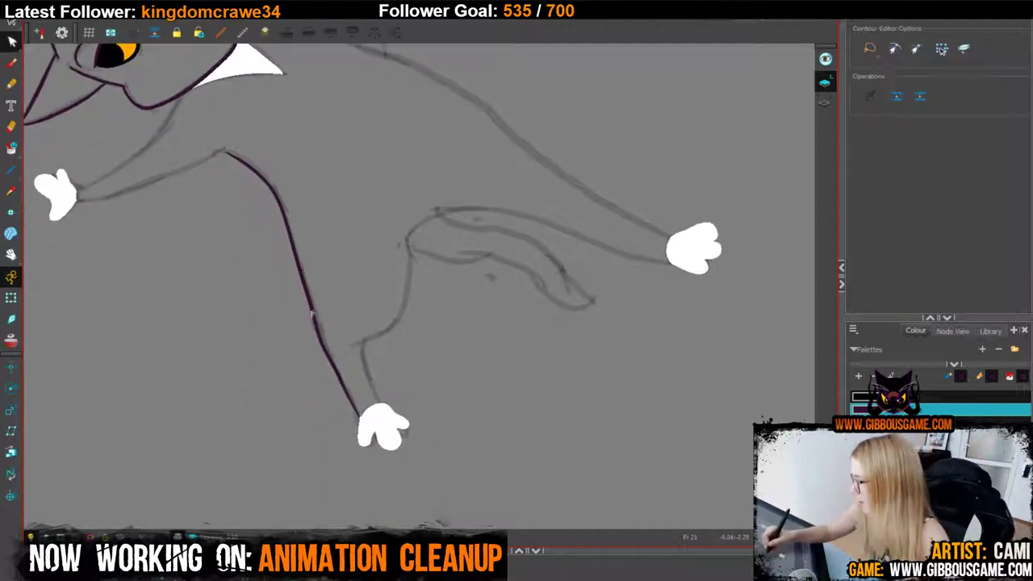
pyautogui.click(297, 254)
pyautogui.moveTo(297, 253); pyautogui.dragTo(300, 252)
pyautogui.click(318, 231)
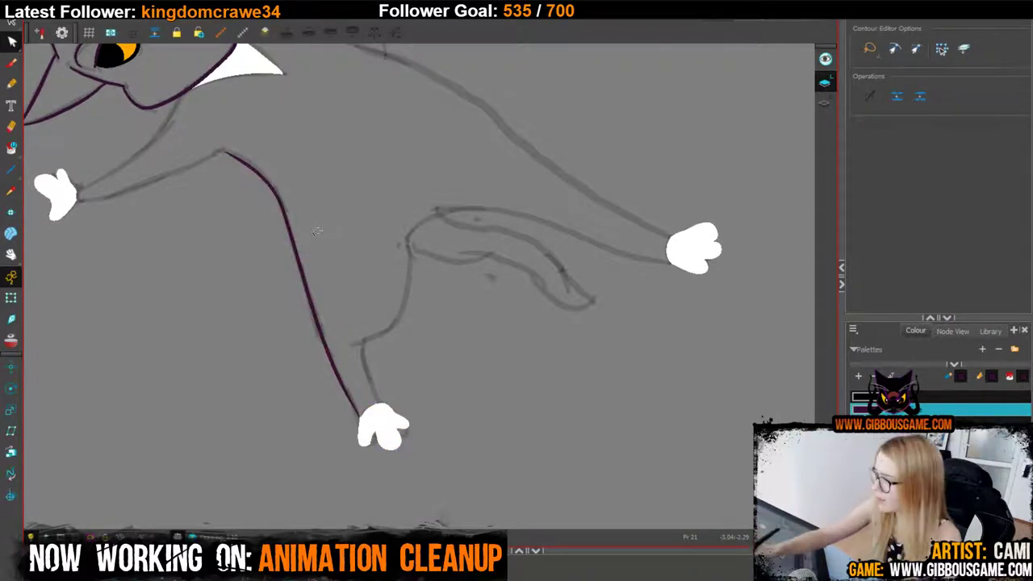
# Trace both edges of the outstretched front leg in dark purple, from the jaw and belly line to the white paw.
pyautogui.click(11, 83)
pyautogui.press('2')
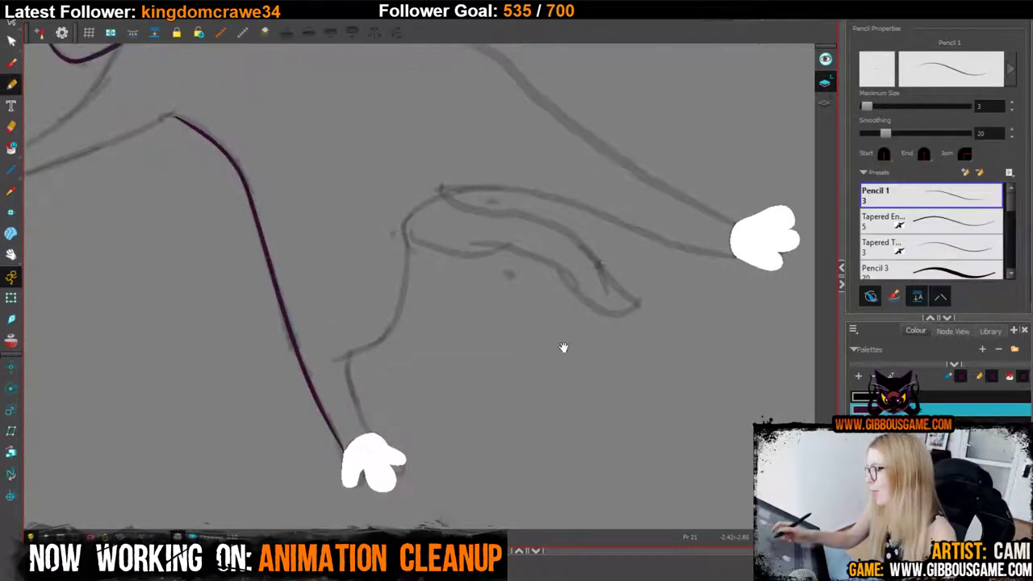
pyautogui.moveTo(563, 347); pyautogui.dragTo(742, 515)
pyautogui.moveTo(360, 293); pyautogui.dragTo(431, 422)
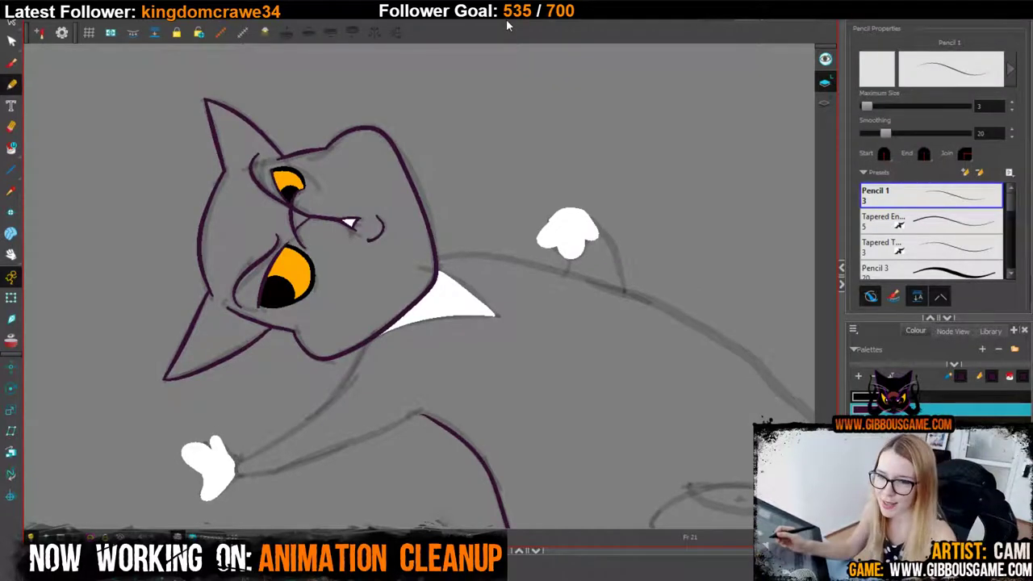
pyautogui.press('2')
pyautogui.moveTo(531, 396); pyautogui.dragTo(559, 165)
pyautogui.moveTo(495, 415); pyautogui.dragTo(513, 570)
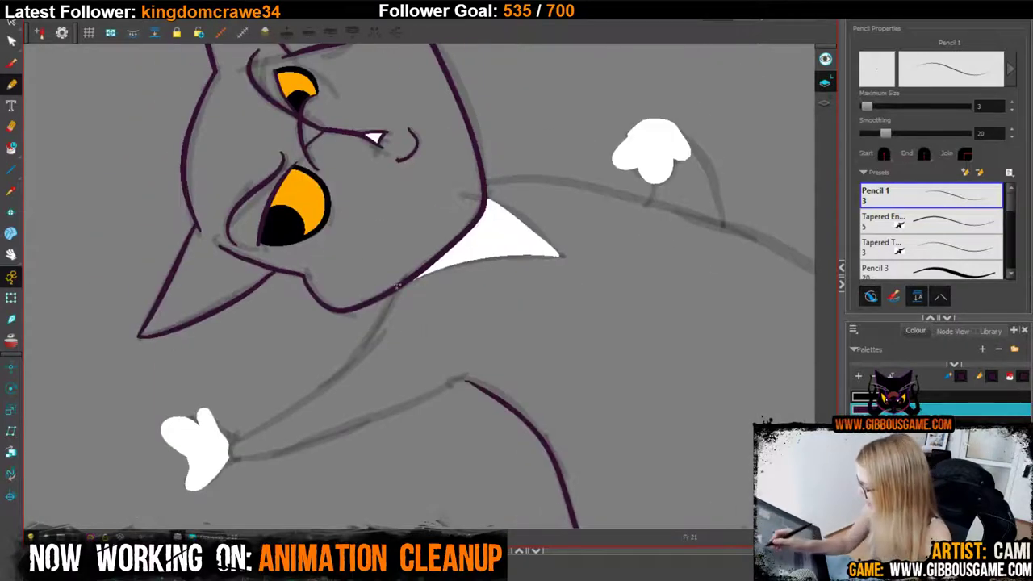
pyautogui.moveTo(397, 288); pyautogui.dragTo(361, 364)
pyautogui.hotkey('ctrl', 'z')
pyautogui.moveTo(392, 292); pyautogui.dragTo(337, 373)
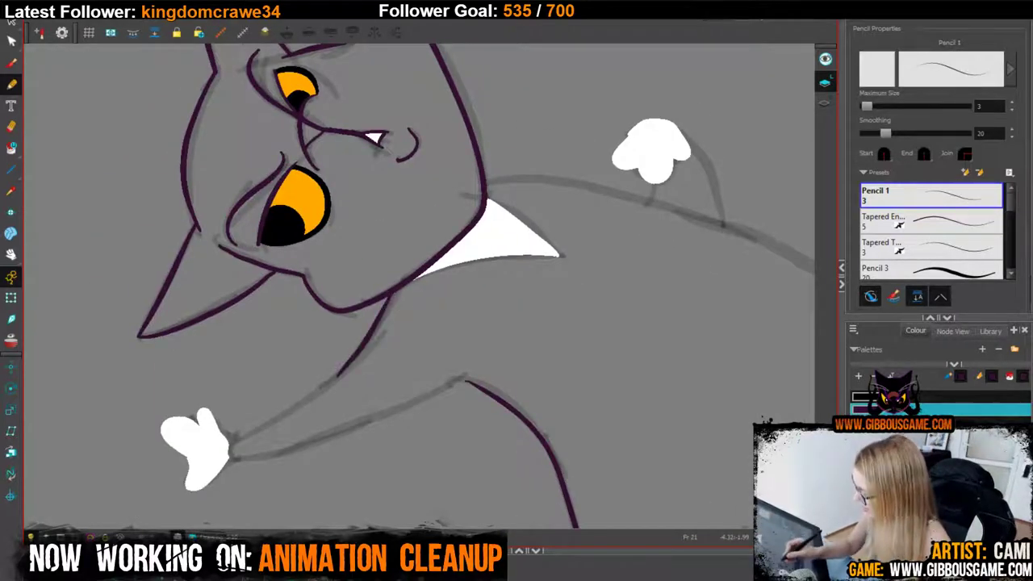
pyautogui.hotkey('ctrl', 'z')
pyautogui.moveTo(227, 437)
pyautogui.mouseDown()
pyautogui.moveTo(327, 382)
pyautogui.moveTo(363, 348)
pyautogui.moveTo(273, 416)
pyautogui.moveTo(379, 328)
pyautogui.moveTo(401, 285)
pyautogui.moveTo(314, 394)
pyautogui.moveTo(248, 429)
pyautogui.moveTo(251, 453)
pyautogui.moveTo(457, 381)
pyautogui.mouseUp()
pyautogui.hotkey('ctrl', 'z')
pyautogui.hotkey('ctrl', 'z')
pyautogui.hotkey('ctrl', 'z')
pyautogui.hotkey('ctrl', 'z')
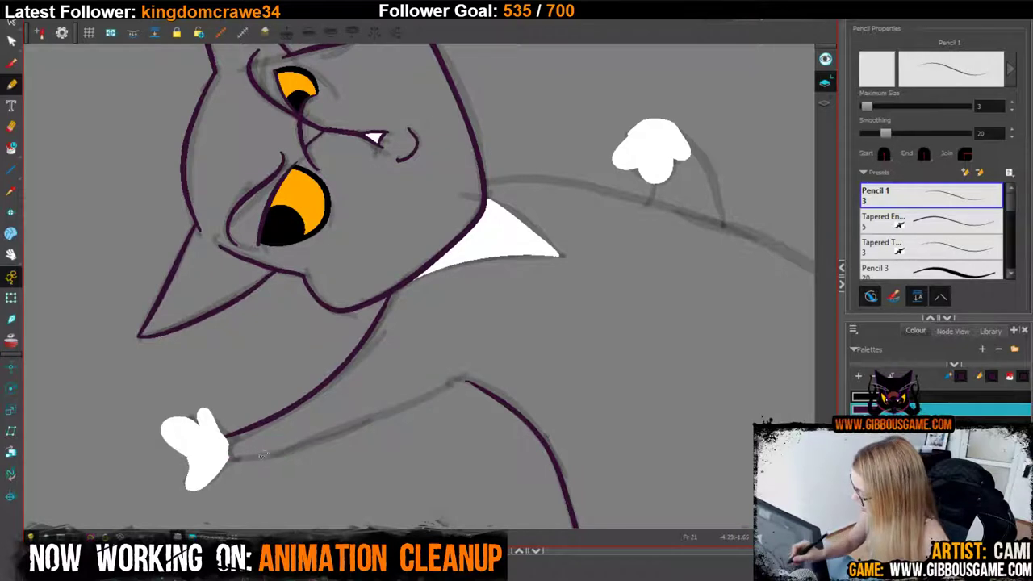
pyautogui.moveTo(218, 459); pyautogui.dragTo(472, 380)
# Trace the back in dark purple as one long curve from the cheek to the far hind paw.
pyautogui.moveTo(682, 410); pyautogui.dragTo(293, 538)
pyautogui.moveTo(189, 251); pyautogui.dragTo(222, 125)
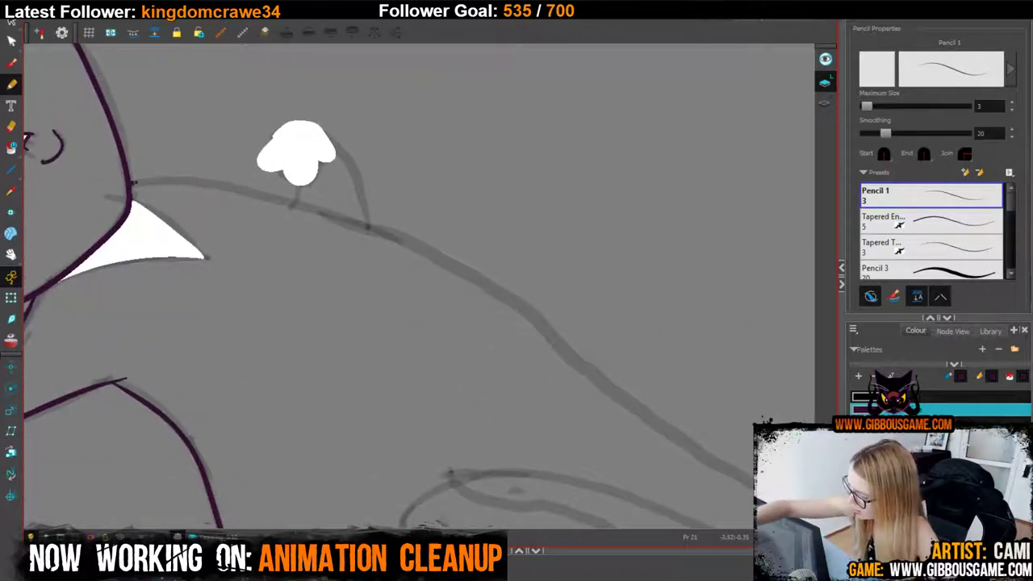
pyautogui.moveTo(133, 181)
pyautogui.mouseDown()
pyautogui.moveTo(248, 190)
pyautogui.moveTo(413, 245)
pyautogui.moveTo(534, 317)
pyautogui.moveTo(651, 419)
pyautogui.moveTo(460, 325)
pyautogui.moveTo(441, 299)
pyautogui.moveTo(283, 282)
pyautogui.moveTo(456, 381)
pyautogui.mouseUp()
pyautogui.moveTo(413, 318); pyautogui.dragTo(607, 290)
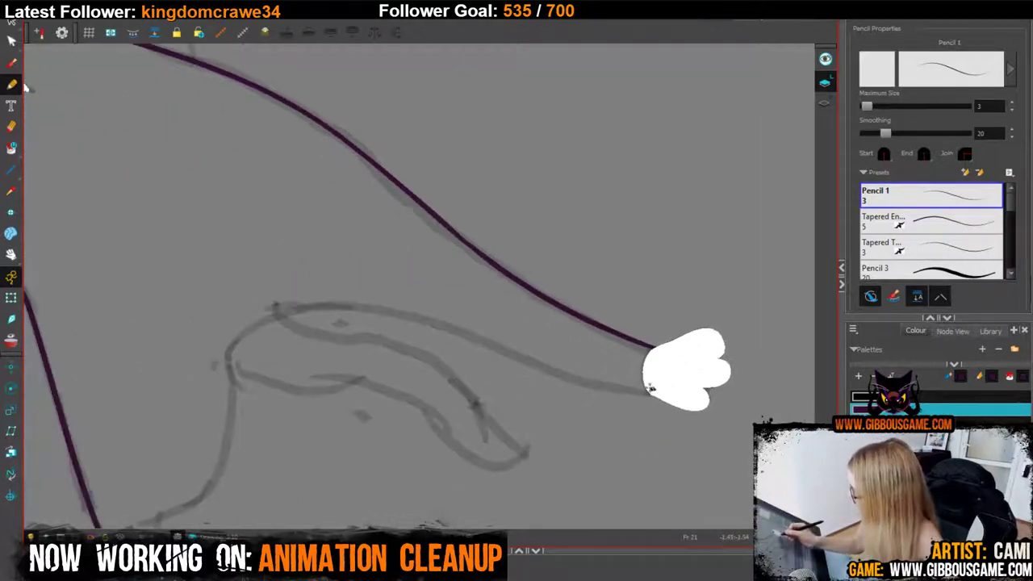
# Trace the underside of the stretched hind leg in dark purple from its paw over the tail base.
pyautogui.moveTo(651, 388)
pyautogui.mouseDown()
pyautogui.moveTo(549, 371)
pyautogui.moveTo(414, 319)
pyautogui.mouseUp()
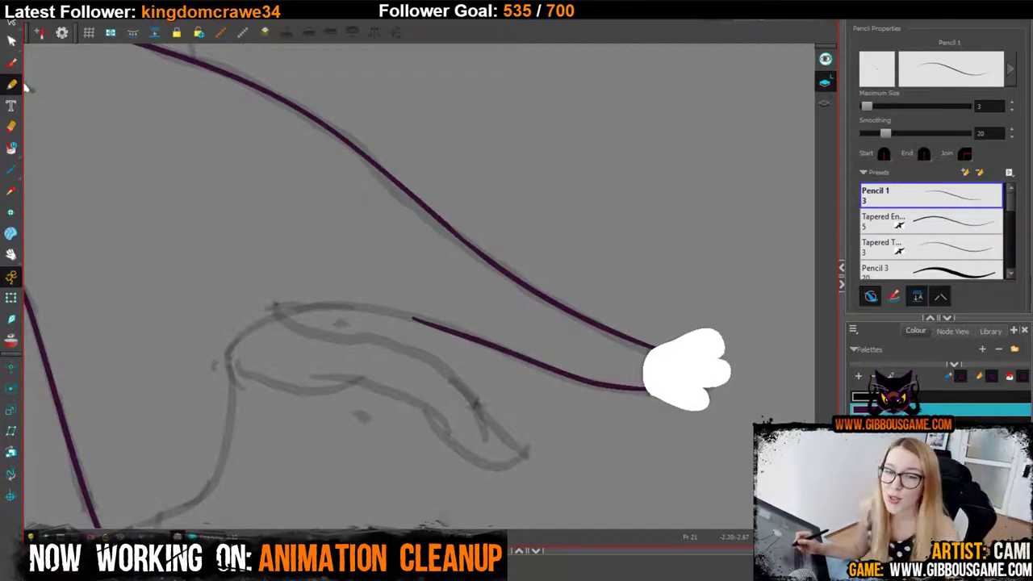
pyautogui.moveTo(686, 370); pyautogui.dragTo(710, 339)
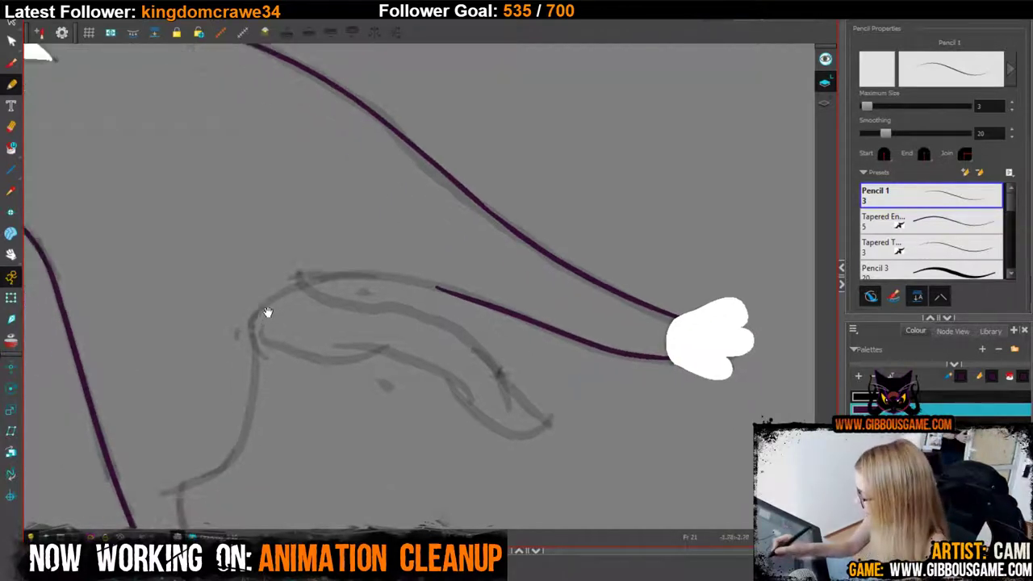
pyautogui.moveTo(253, 328)
pyautogui.mouseDown()
pyautogui.moveTo(270, 303)
pyautogui.moveTo(408, 278)
pyautogui.moveTo(447, 290)
pyautogui.mouseUp()
# Trace the rear edge of the lower hind leg in dark purple from the tail base down to its white paw.
pyautogui.moveTo(710, 339); pyautogui.dragTo(802, 276)
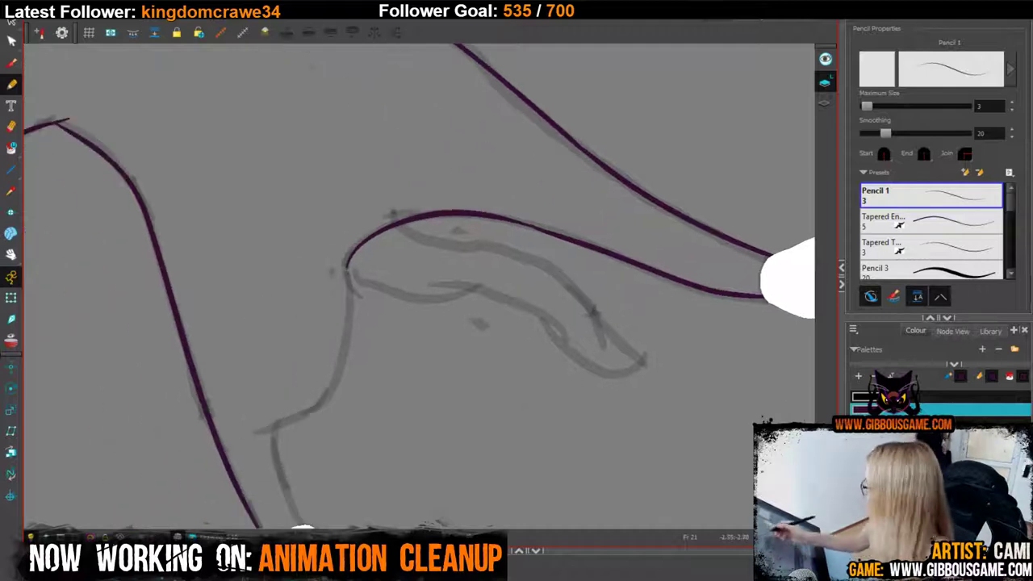
pyautogui.moveTo(347, 263)
pyautogui.mouseDown()
pyautogui.moveTo(336, 389)
pyautogui.moveTo(273, 438)
pyautogui.mouseUp()
pyautogui.moveTo(396, 380); pyautogui.dragTo(409, 274)
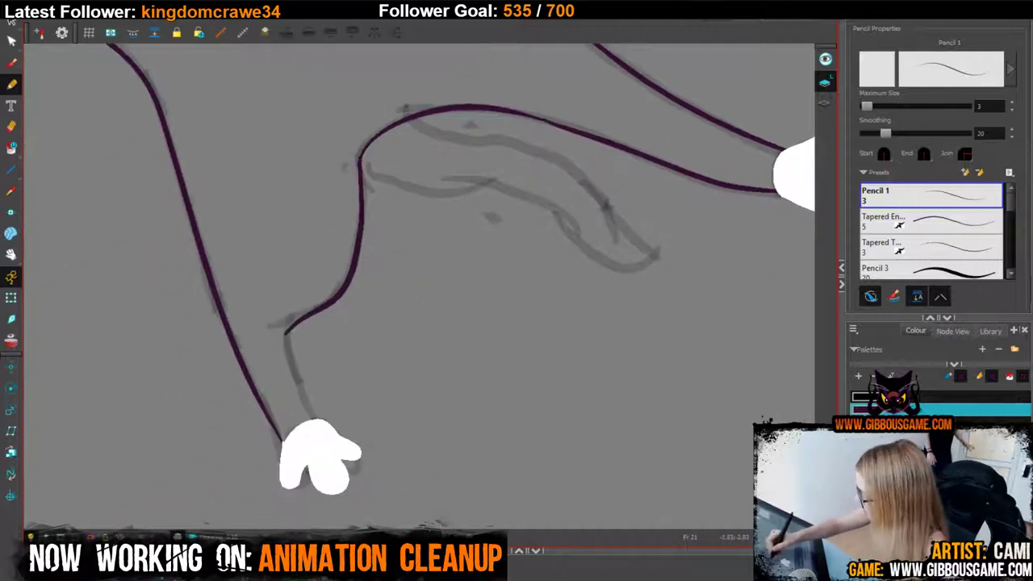
pyautogui.moveTo(286, 333); pyautogui.dragTo(310, 420)
# Outline the curved tail in dark purple, from its base around the rounded tip and back to the leg line.
pyautogui.moveTo(561, 310); pyautogui.dragTo(463, 469)
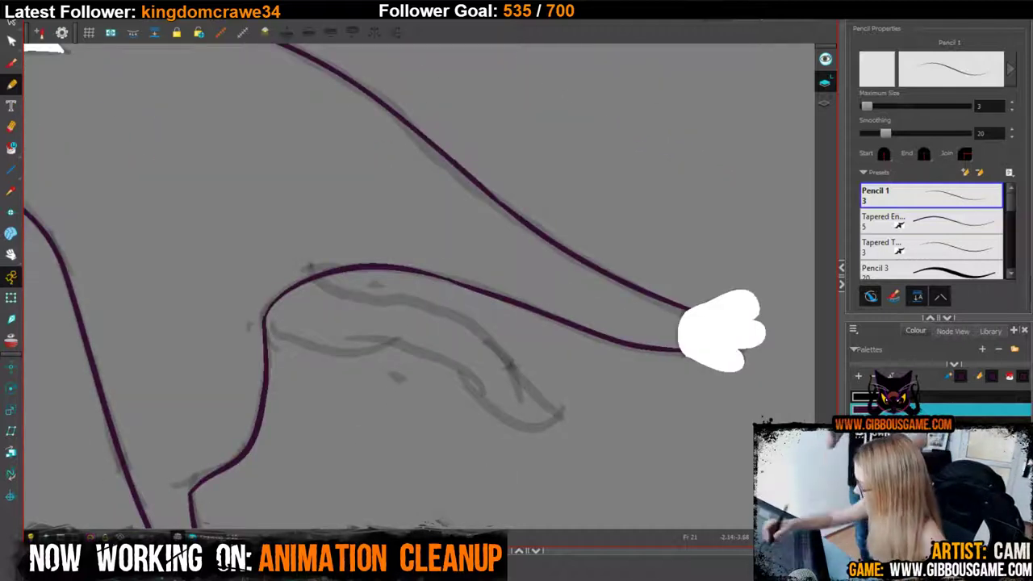
pyautogui.moveTo(274, 329); pyautogui.dragTo(410, 350)
pyautogui.hotkey('ctrl', 'z')
pyautogui.moveTo(347, 333)
pyautogui.mouseDown()
pyautogui.moveTo(437, 358)
pyautogui.moveTo(550, 431)
pyautogui.mouseUp()
pyautogui.hotkey('ctrl', 'z')
pyautogui.moveTo(467, 376)
pyautogui.mouseDown()
pyautogui.moveTo(552, 423)
pyautogui.moveTo(489, 345)
pyautogui.moveTo(407, 304)
pyautogui.moveTo(310, 274)
pyautogui.mouseUp()
pyautogui.moveTo(395, 342)
pyautogui.mouseDown()
pyautogui.moveTo(307, 347)
pyautogui.moveTo(263, 324)
pyautogui.mouseUp()
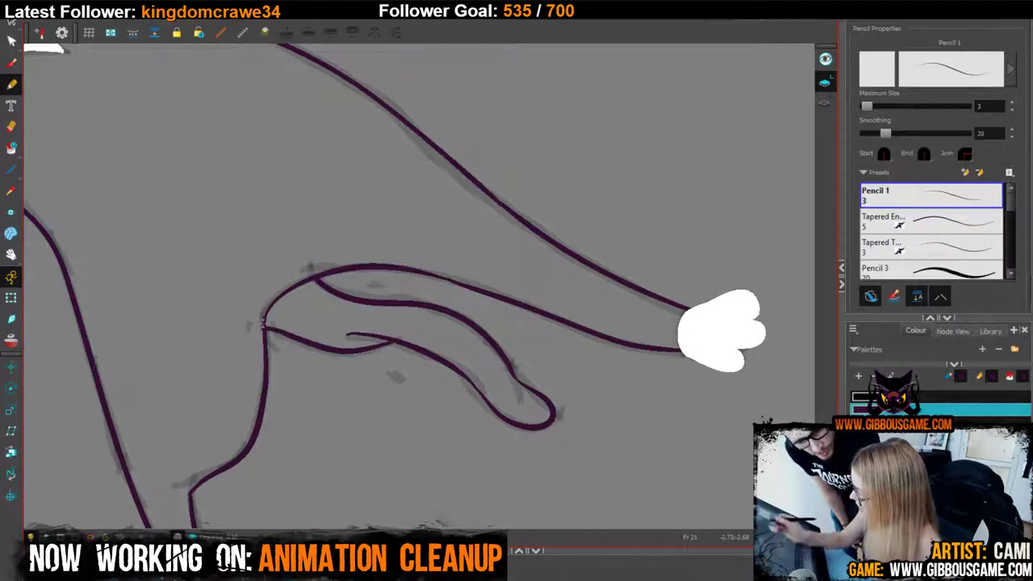
# Remove the stray line end overshooting inside the tail outline near its base.
pyautogui.hotkey('alt', 's')
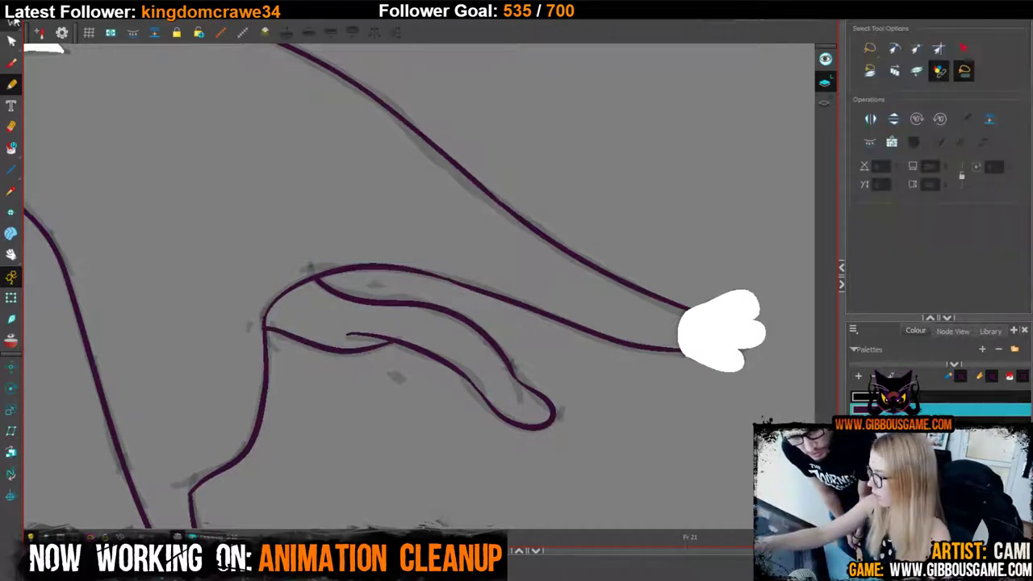
pyautogui.press('2')
pyautogui.press('1')
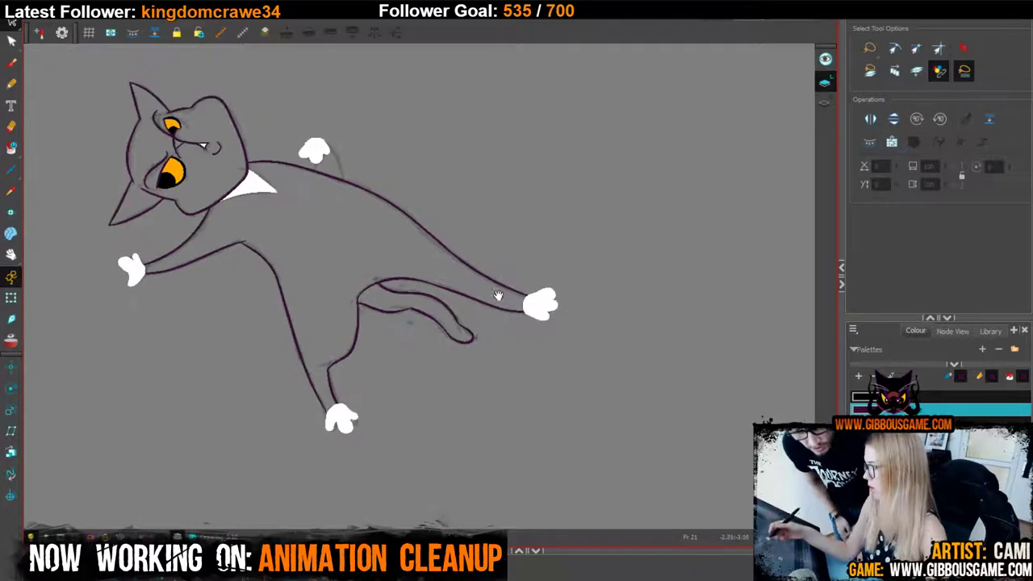
# Join the raised far paw to the back with dark purple arm lines on both sides.
pyautogui.moveTo(498, 295); pyautogui.dragTo(517, 374)
pyautogui.press('2')
pyautogui.press('2')
pyautogui.press('2')
pyautogui.click(12, 84)
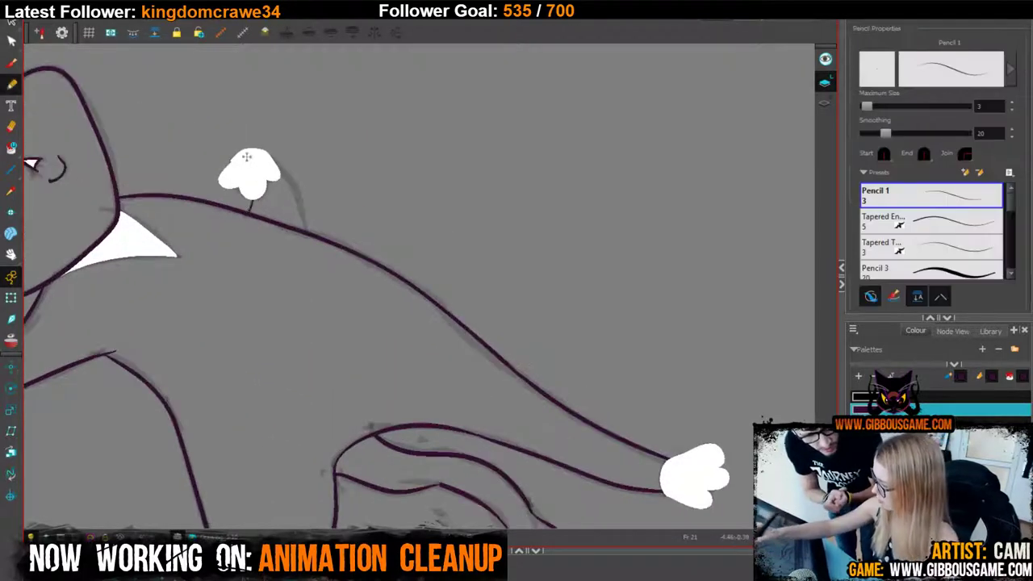
pyautogui.moveTo(265, 155); pyautogui.dragTo(307, 234)
pyautogui.press('2')
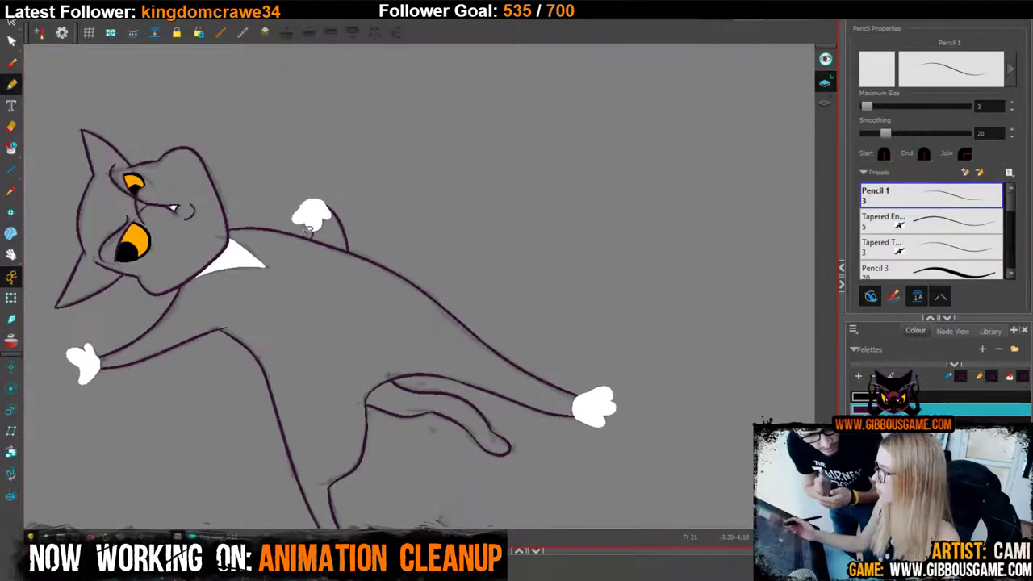
# Fill the cat's body, tail, raised far arm and head with black.
pyautogui.press('2')
pyautogui.hotkey('alt', 'i')
pyautogui.click(309, 330)
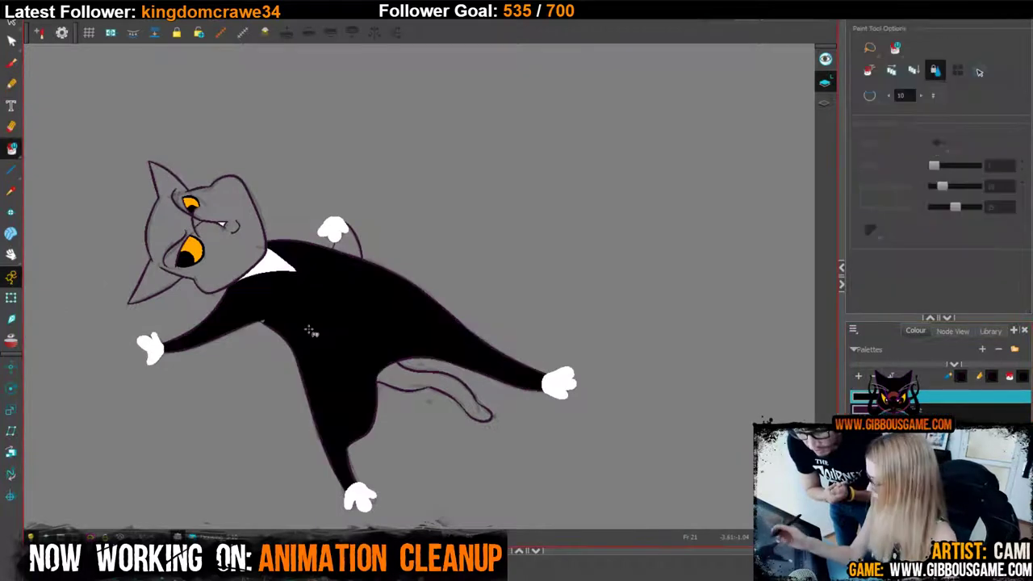
pyautogui.click(413, 383)
pyautogui.click(349, 245)
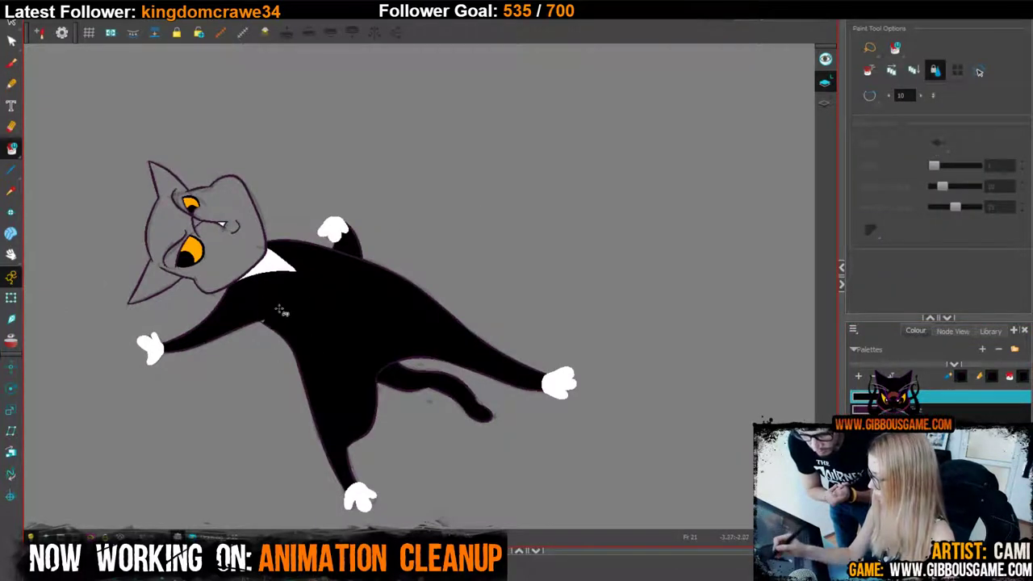
pyautogui.click(254, 214)
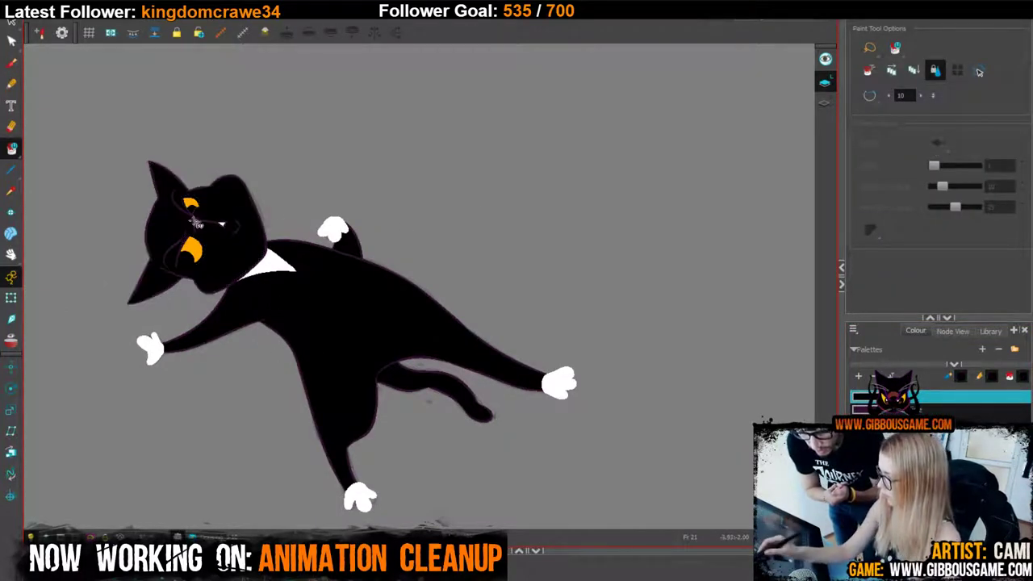
pyautogui.press('2')
pyautogui.press('2')
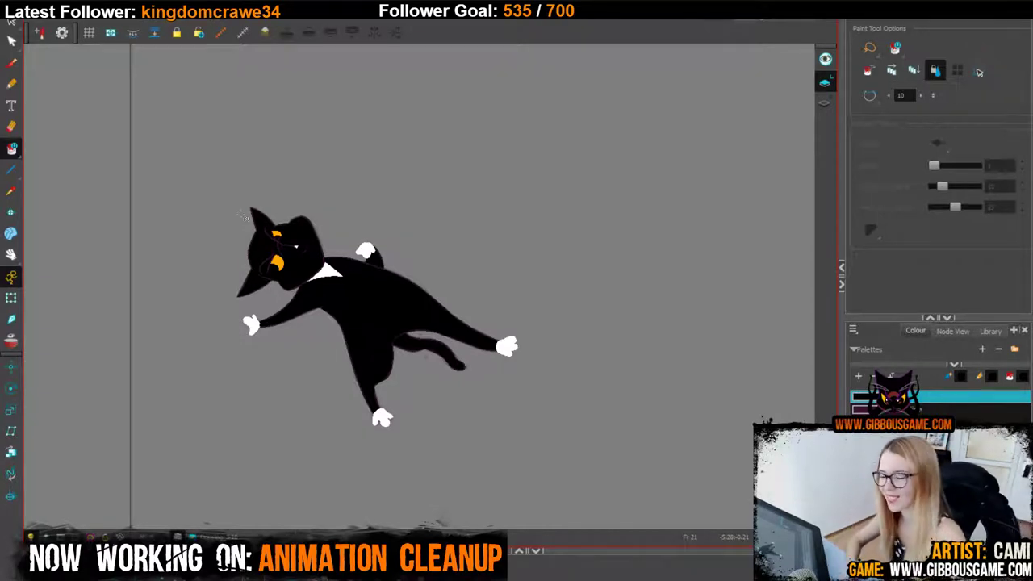
# Advance from the finished drawing to the rough sketch on frame 23.
pyautogui.click(629, 566)
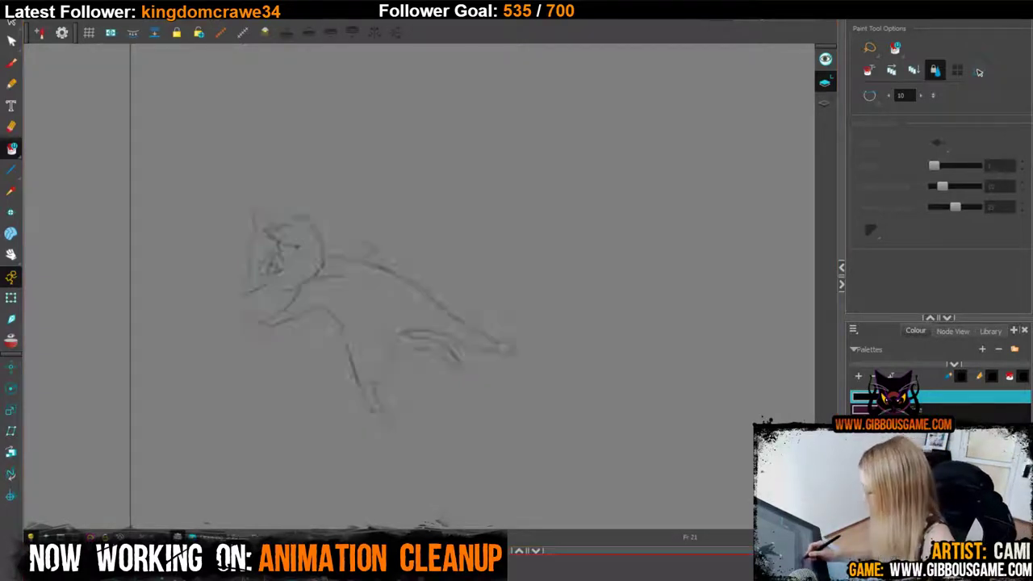
pyautogui.press('.')
pyautogui.press('.')
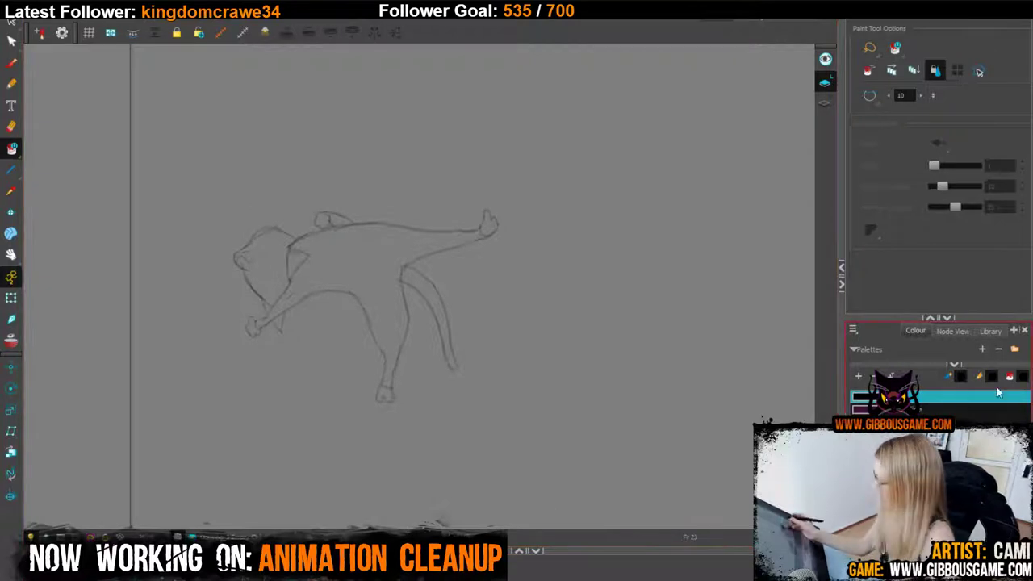
# Outline the reaching front paw in white with the Pencil tool.
pyautogui.click(12, 82)
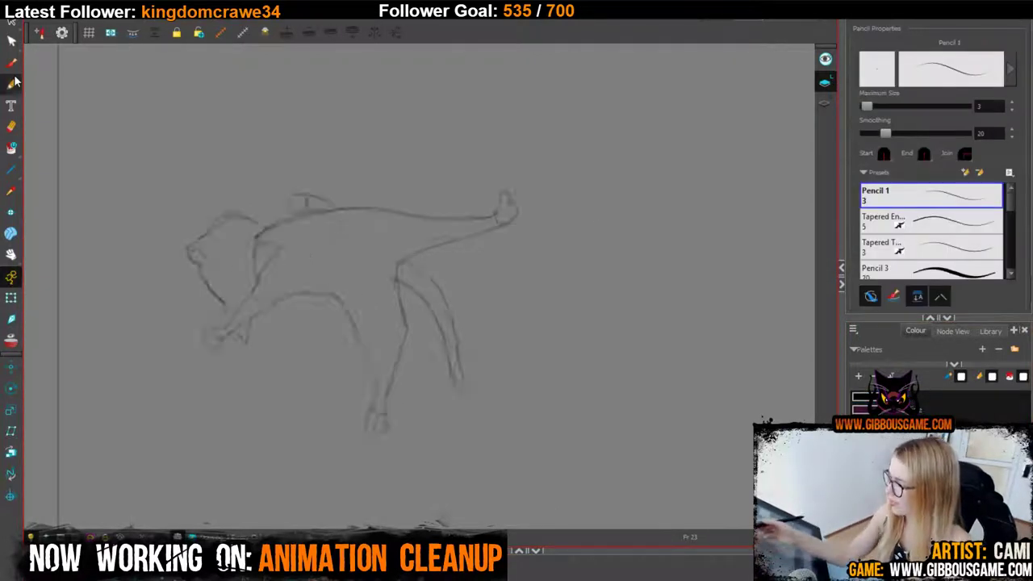
pyautogui.press('2')
pyautogui.press('2')
pyautogui.moveTo(355, 350); pyautogui.dragTo(583, 343)
pyautogui.press('2')
pyautogui.press('2')
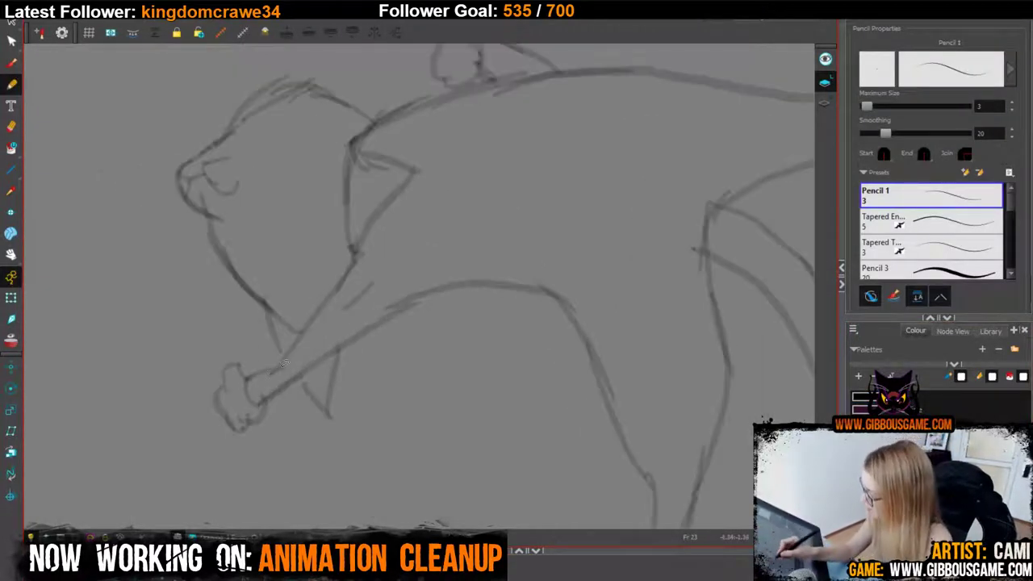
pyautogui.moveTo(246, 378)
pyautogui.mouseDown()
pyautogui.moveTo(214, 412)
pyautogui.moveTo(262, 421)
pyautogui.moveTo(247, 380)
pyautogui.mouseUp()
# Outline the raised far paw above the back and the standing hind paw in white.
pyautogui.moveTo(490, 83); pyautogui.dragTo(337, 292)
pyautogui.moveTo(295, 250)
pyautogui.mouseDown()
pyautogui.moveTo(276, 262)
pyautogui.moveTo(292, 300)
pyautogui.moveTo(329, 274)
pyautogui.moveTo(294, 248)
pyautogui.mouseUp()
pyautogui.moveTo(651, 445)
pyautogui.mouseDown()
pyautogui.moveTo(663, 419)
pyautogui.moveTo(445, 328)
pyautogui.moveTo(502, 263)
pyautogui.mouseUp()
pyautogui.moveTo(337, 399)
pyautogui.mouseDown()
pyautogui.moveTo(347, 436)
pyautogui.moveTo(381, 432)
pyautogui.moveTo(370, 397)
pyautogui.moveTo(337, 399)
pyautogui.mouseUp()
pyautogui.moveTo(516, 239); pyautogui.dragTo(471, 291)
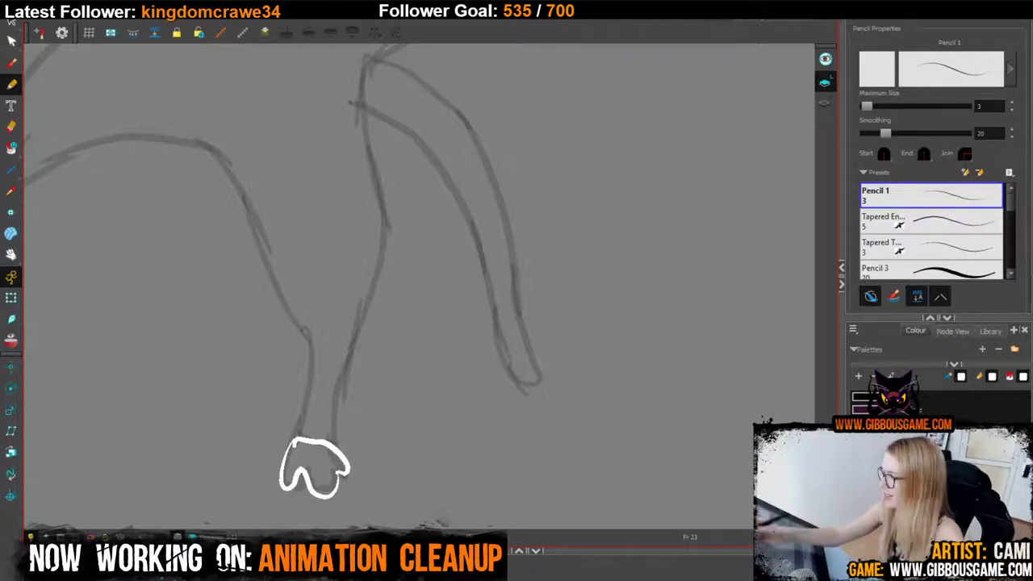
# Outline the paw of the stretched hind leg in white, with three separate toes.
pyautogui.press('1')
pyautogui.press('1')
pyautogui.press('1')
pyautogui.moveTo(540, 299); pyautogui.dragTo(437, 456)
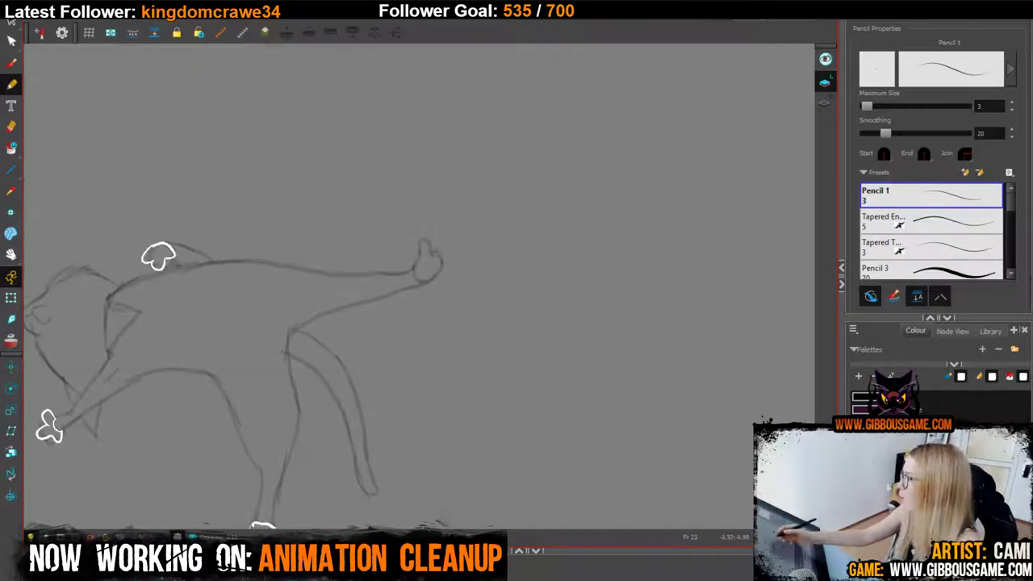
pyautogui.press('2')
pyautogui.press('2')
pyautogui.press('2')
pyautogui.moveTo(407, 255)
pyautogui.mouseDown()
pyautogui.moveTo(455, 278)
pyautogui.moveTo(422, 277)
pyautogui.moveTo(442, 271)
pyautogui.moveTo(408, 246)
pyautogui.moveTo(418, 208)
pyautogui.moveTo(439, 240)
pyautogui.moveTo(457, 220)
pyautogui.moveTo(453, 247)
pyautogui.mouseUp()
pyautogui.hotkey('ctrl', 'z')
pyautogui.hotkey('ctrl', 'z')
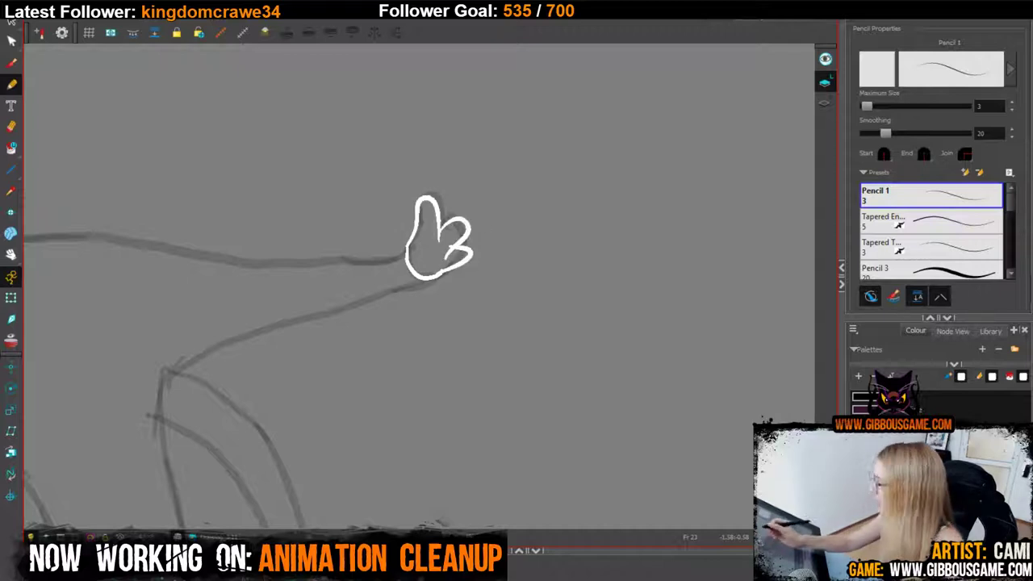
# Fill all four outlined paws with white.
pyautogui.press('1')
pyautogui.press('1')
pyautogui.scroll(-5, 514, 212)
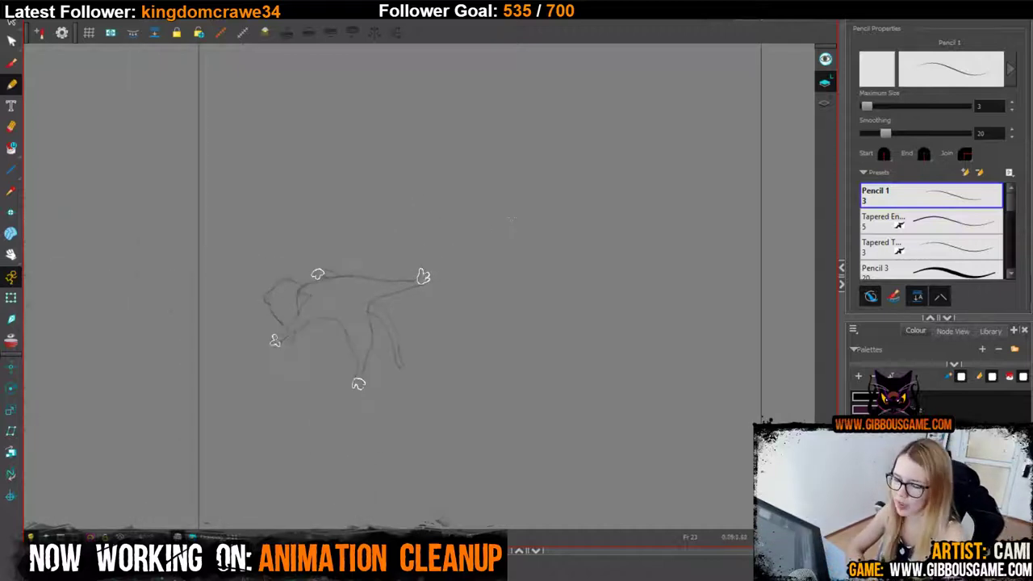
pyautogui.hotkey('alt', 'i')
pyautogui.click(423, 277)
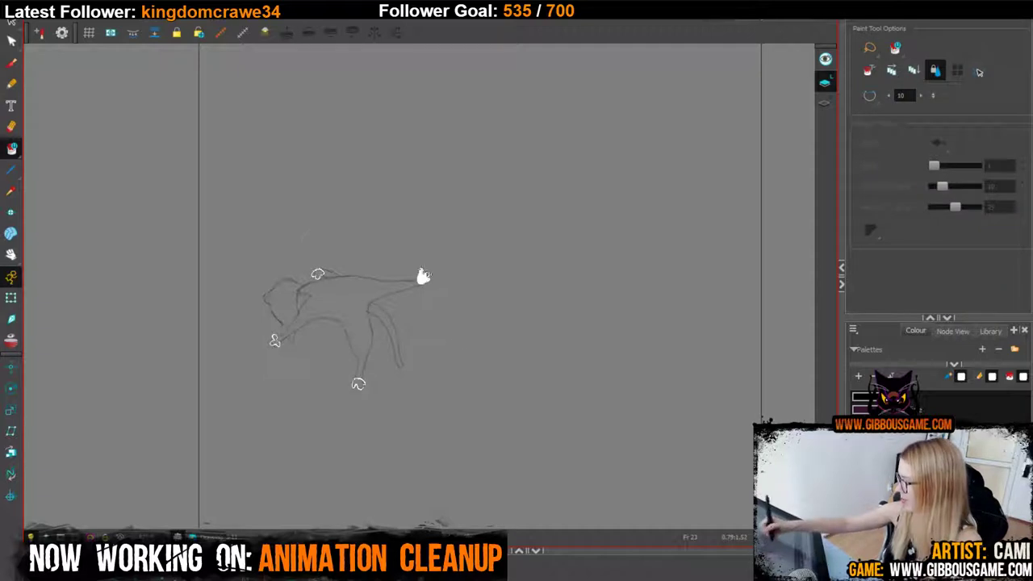
pyautogui.moveTo(436, 243); pyautogui.dragTo(438, 196)
pyautogui.scroll(5, 452, 407)
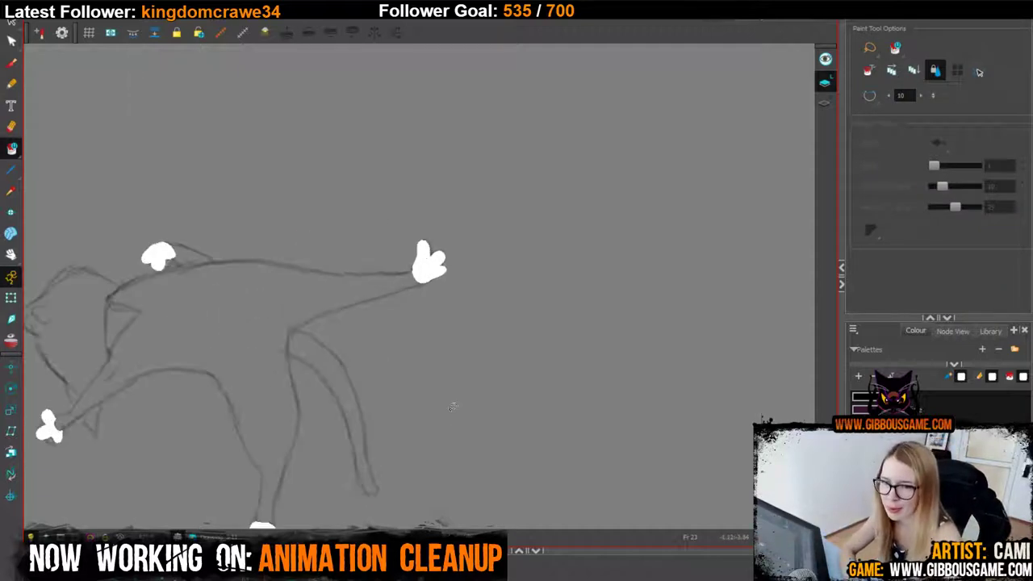
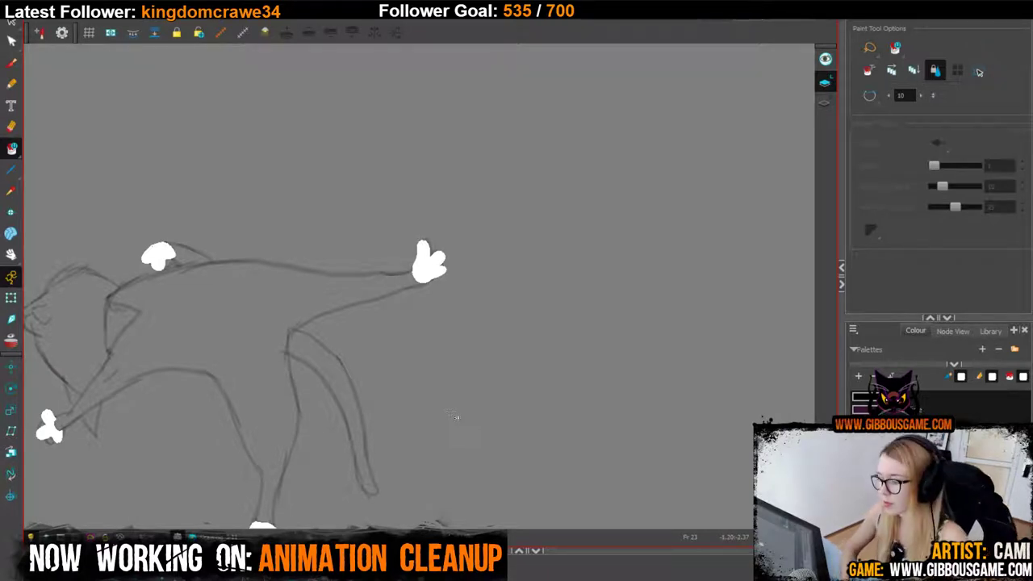
# Trace the front and rear edges of the standing hind leg in dark purple, from the body to the paw.
pyautogui.click(16, 81)
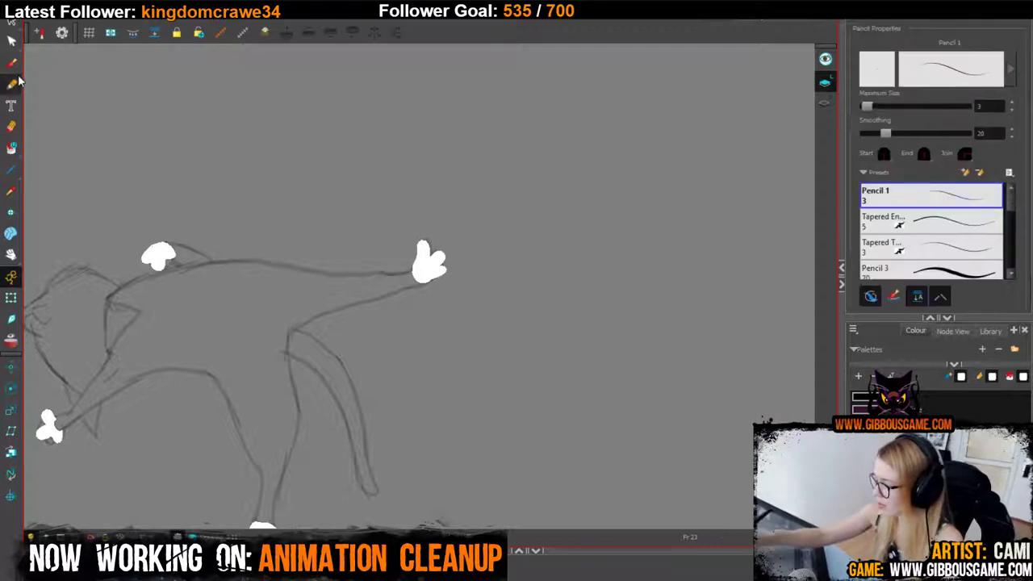
pyautogui.press('2')
pyautogui.press('2')
pyautogui.moveTo(473, 342); pyautogui.dragTo(619, 184)
pyautogui.moveTo(236, 270); pyautogui.dragTo(275, 341)
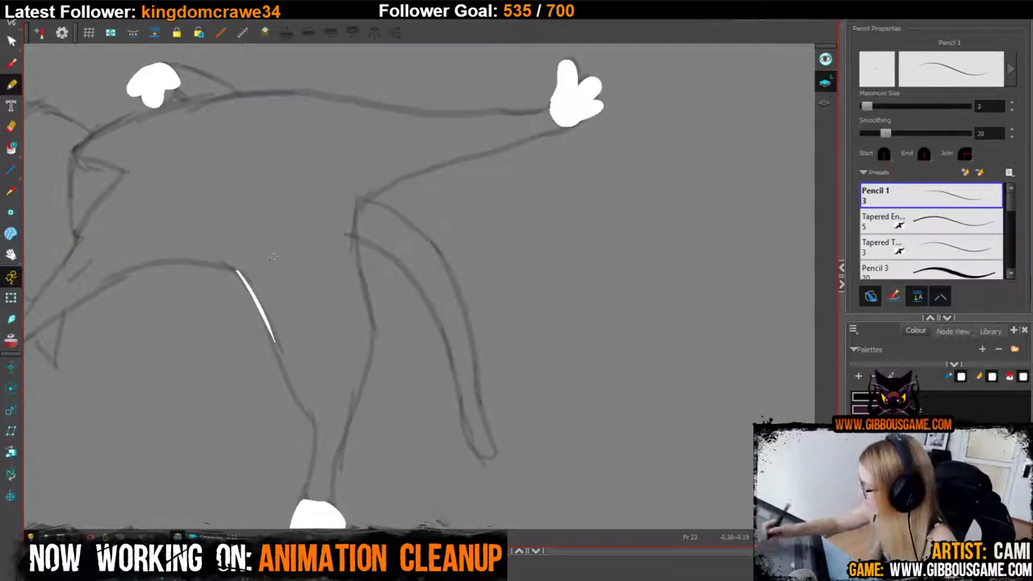
pyautogui.hotkey('ctrl', 'z')
pyautogui.click(862, 410)
pyautogui.moveTo(229, 267)
pyautogui.mouseDown()
pyautogui.moveTo(314, 423)
pyautogui.moveTo(305, 500)
pyautogui.mouseUp()
pyautogui.moveTo(321, 506)
pyautogui.mouseDown()
pyautogui.moveTo(361, 379)
pyautogui.moveTo(370, 275)
pyautogui.moveTo(361, 202)
pyautogui.mouseUp()
# Trace the stretched hind leg's underside and the long back line from its paw to the neck in dark purple.
pyautogui.scroll(5, 363, 323)
pyautogui.moveTo(372, 354)
pyautogui.mouseDown()
pyautogui.moveTo(435, 315)
pyautogui.moveTo(418, 322)
pyautogui.moveTo(461, 309)
pyautogui.moveTo(399, 337)
pyautogui.moveTo(570, 273)
pyautogui.mouseUp()
pyautogui.hotkey('ctrl', 'z')
pyautogui.hotkey('ctrl', 'z')
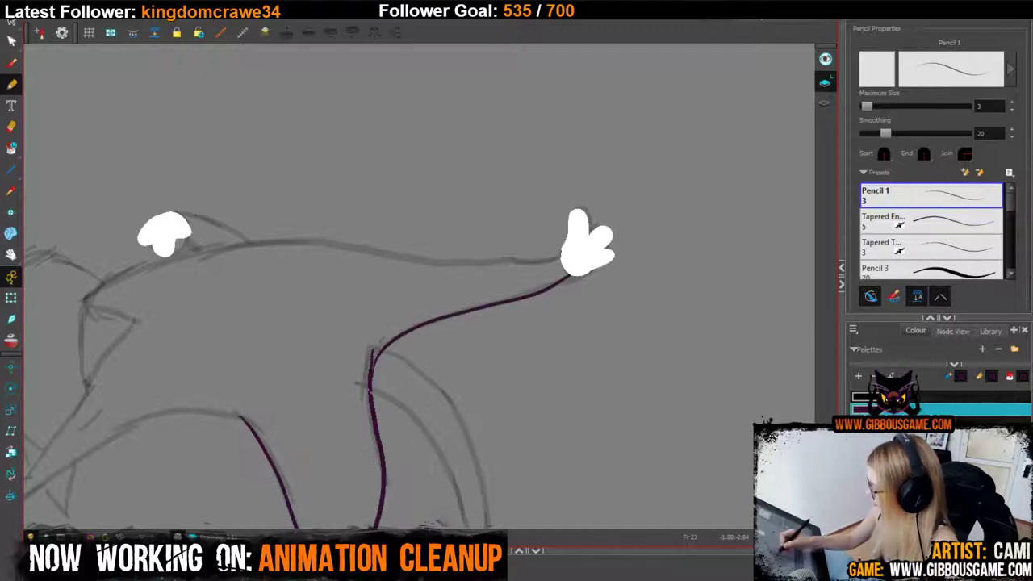
pyautogui.moveTo(633, 396)
pyautogui.mouseDown()
pyautogui.moveTo(659, 420)
pyautogui.moveTo(744, 452)
pyautogui.mouseUp()
pyautogui.moveTo(677, 304)
pyautogui.mouseDown()
pyautogui.moveTo(627, 317)
pyautogui.moveTo(518, 316)
pyautogui.moveTo(413, 298)
pyautogui.moveTo(260, 321)
pyautogui.moveTo(206, 349)
pyautogui.mouseUp()
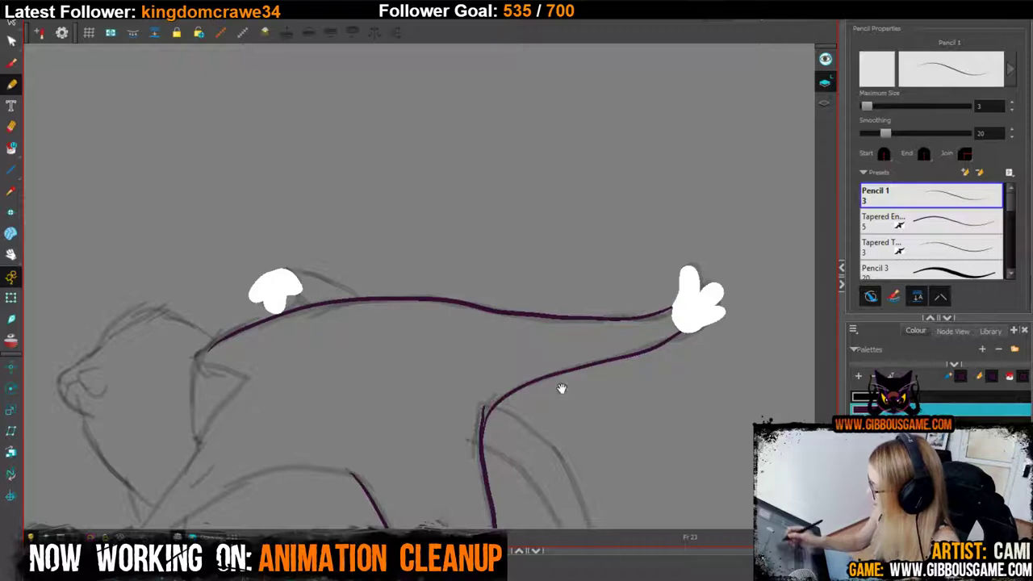
# Refine the curve of the traced back line with the Contour Editor.
pyautogui.click(11, 42)
pyautogui.click(525, 317)
pyautogui.press('space')
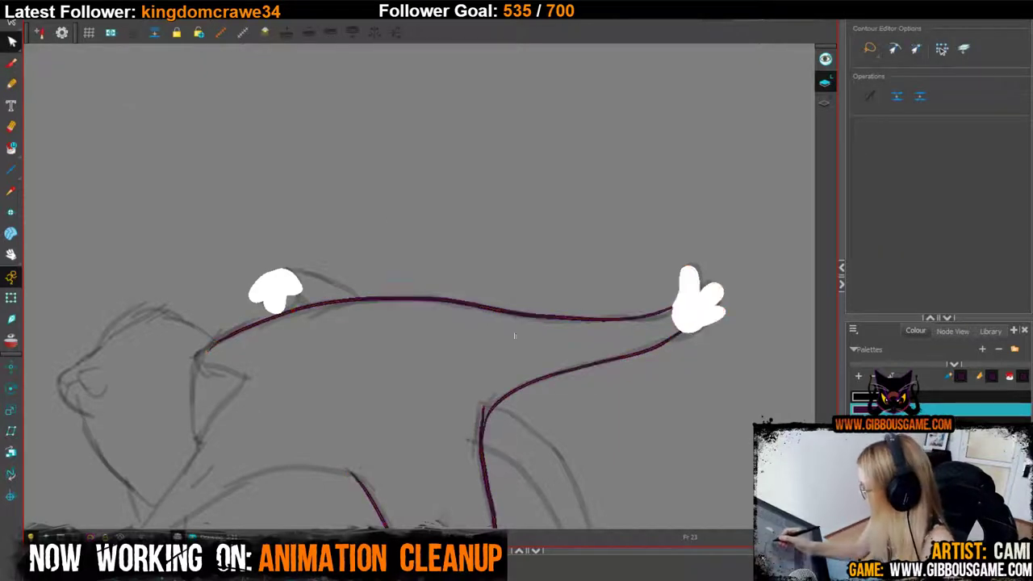
pyautogui.moveTo(388, 446); pyautogui.dragTo(417, 406)
pyautogui.click(417, 263)
pyautogui.press('space')
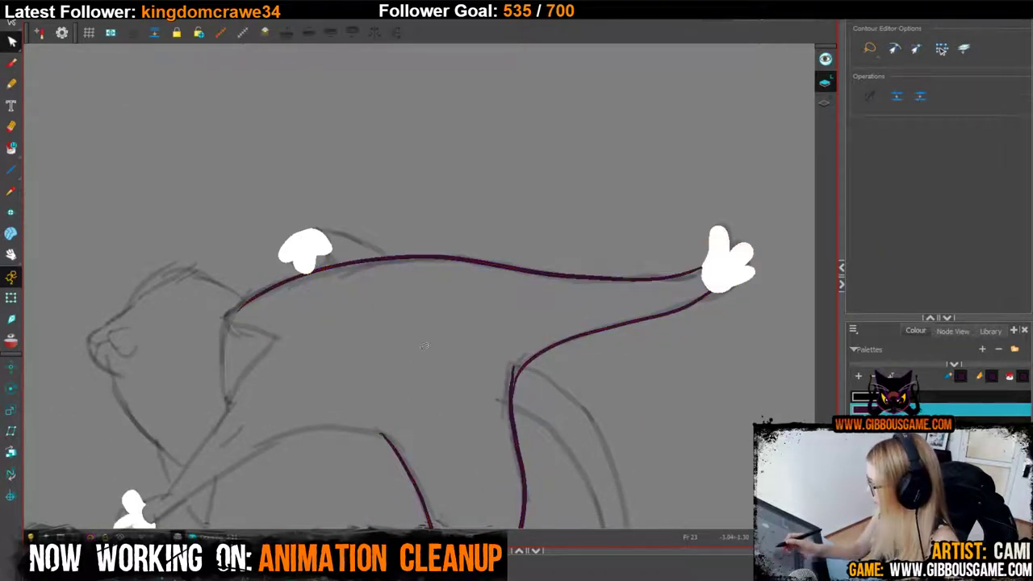
# Trace both edges of the reaching front leg and continue along the belly to the hind leg in dark purple.
pyautogui.moveTo(320, 311); pyautogui.dragTo(356, 237)
pyautogui.click(14, 84)
pyautogui.moveTo(265, 326)
pyautogui.mouseDown()
pyautogui.moveTo(179, 429)
pyautogui.moveTo(197, 442)
pyautogui.moveTo(317, 363)
pyautogui.moveTo(355, 353)
pyautogui.moveTo(426, 367)
pyautogui.mouseUp()
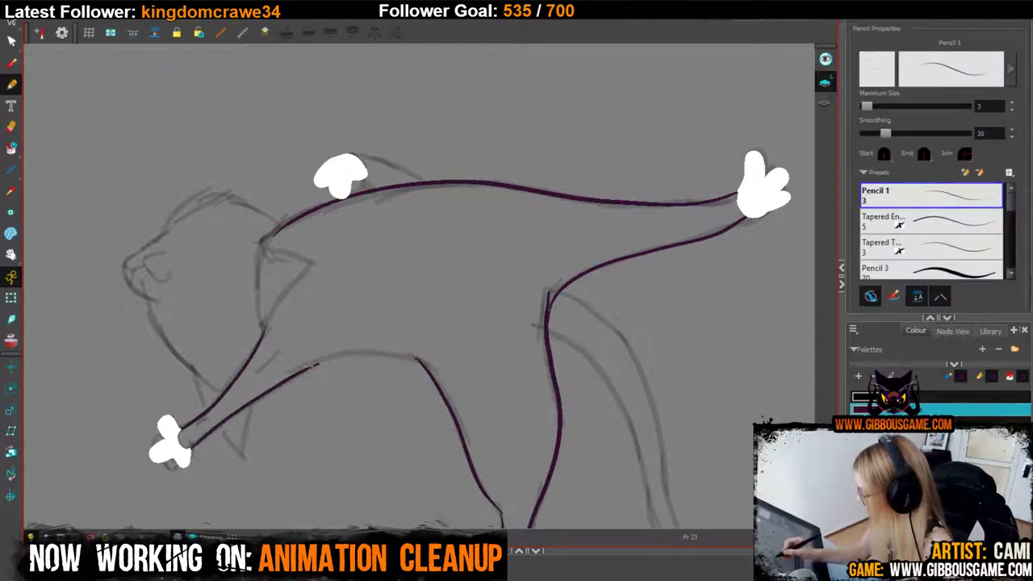
# Outline the triangular chest patch at the neck in white and fill it with white.
pyautogui.moveTo(536, 411); pyautogui.dragTo(542, 505)
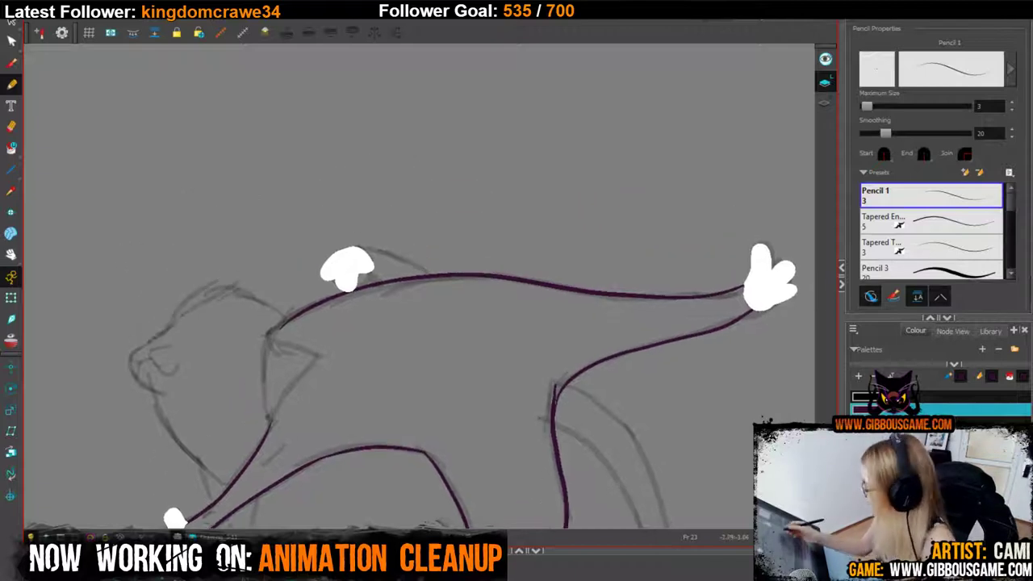
pyautogui.moveTo(267, 339)
pyautogui.mouseDown()
pyautogui.moveTo(270, 423)
pyautogui.moveTo(319, 356)
pyautogui.moveTo(270, 338)
pyautogui.moveTo(321, 356)
pyautogui.mouseUp()
pyautogui.hotkey('ctrl', 'z')
pyautogui.hotkey('alt', 'i')
pyautogui.click(308, 362)
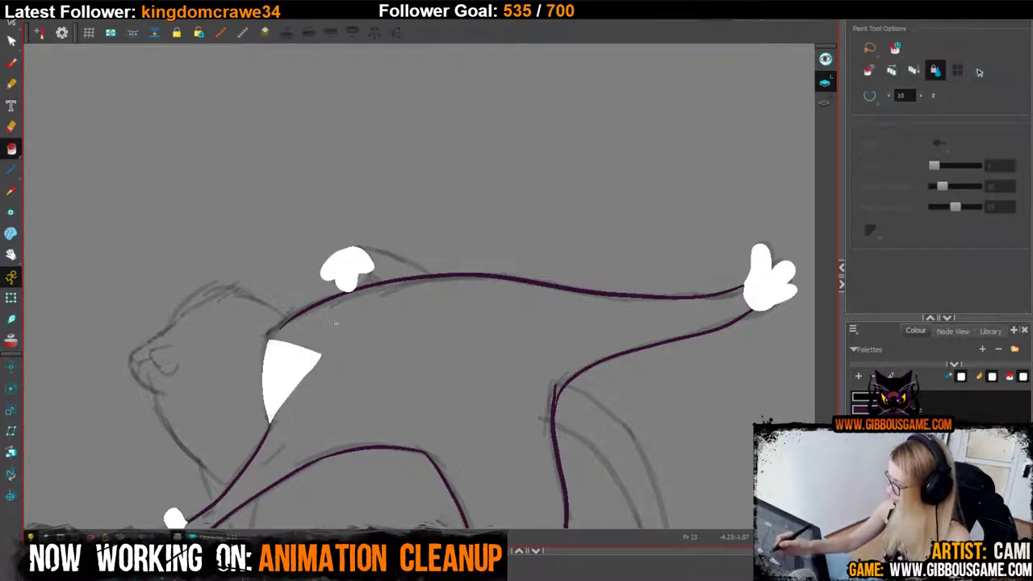
# Trace the rounded muzzle and the head's edge below it in dark purple.
pyautogui.click(11, 84)
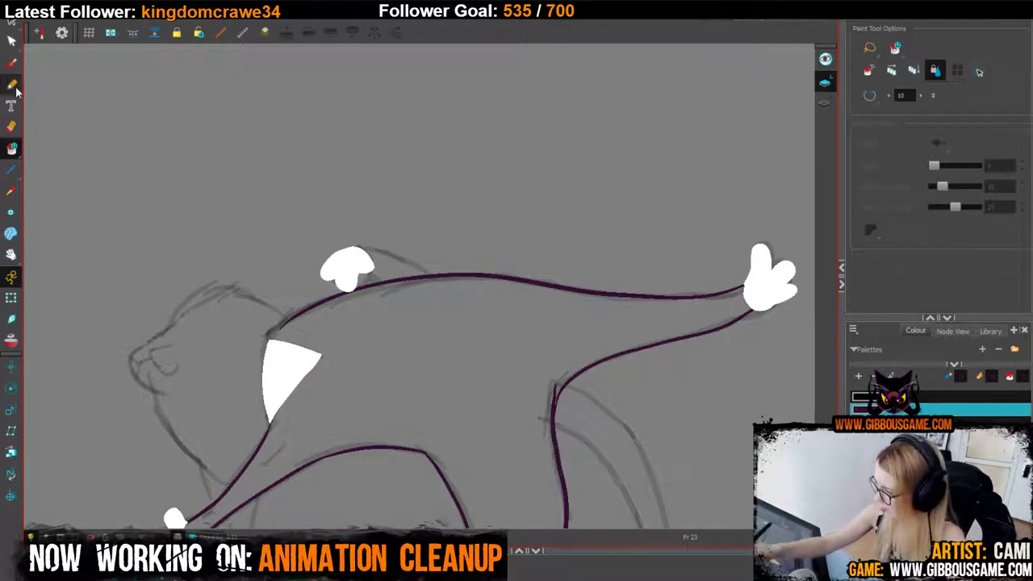
pyautogui.moveTo(404, 361)
pyautogui.mouseDown()
pyautogui.moveTo(463, 304)
pyautogui.moveTo(410, 323)
pyautogui.mouseUp()
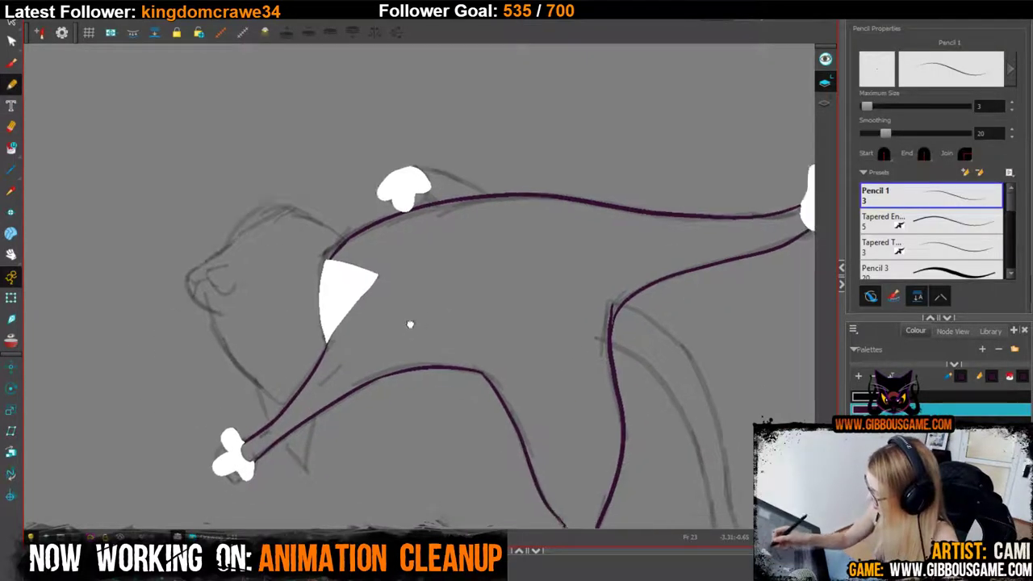
pyautogui.moveTo(307, 292); pyautogui.dragTo(312, 396)
pyautogui.moveTo(211, 360)
pyautogui.mouseDown()
pyautogui.moveTo(185, 398)
pyautogui.moveTo(211, 416)
pyautogui.moveTo(255, 494)
pyautogui.mouseUp()
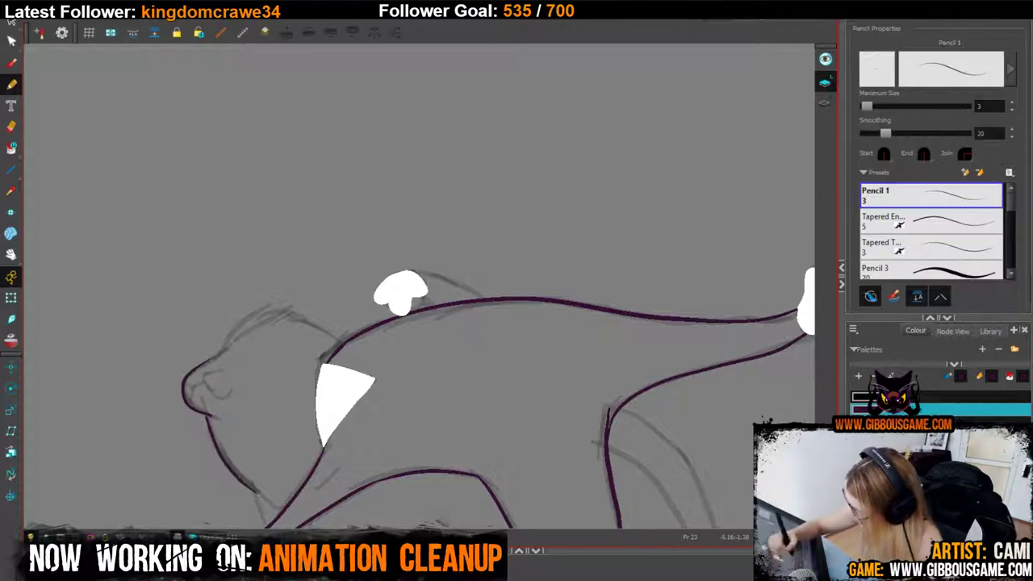
pyautogui.hotkey('ctrl', 'z')
pyautogui.moveTo(207, 414); pyautogui.dragTo(254, 489)
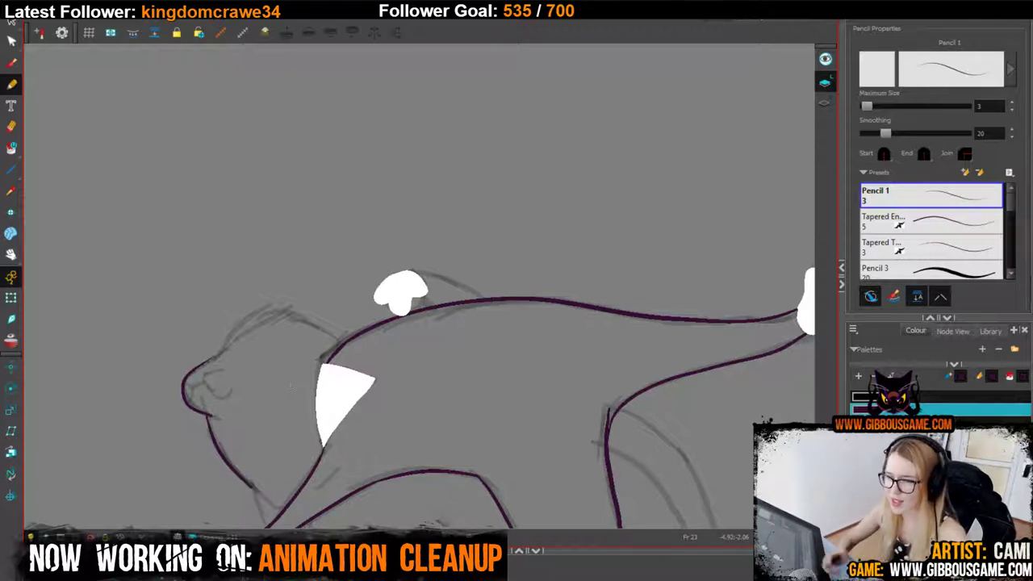
# Trace the pointed ear in dark purple across the front leg, from the head's edge to the tip and back up.
pyautogui.click(13, 84)
pyautogui.moveTo(382, 359); pyautogui.dragTo(354, 248)
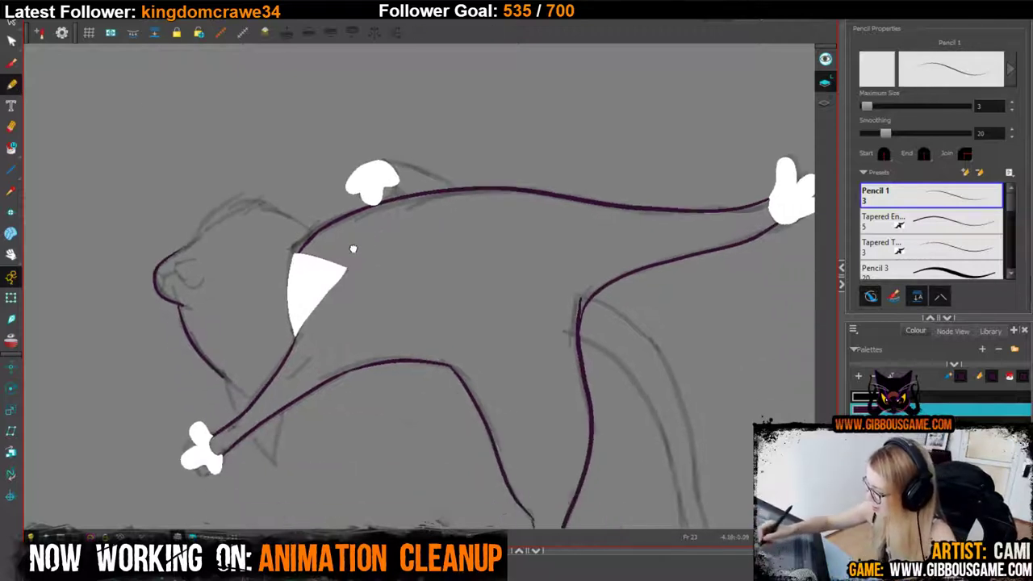
pyautogui.moveTo(224, 377); pyautogui.dragTo(240, 420)
pyautogui.hotkey('ctrl', 'z')
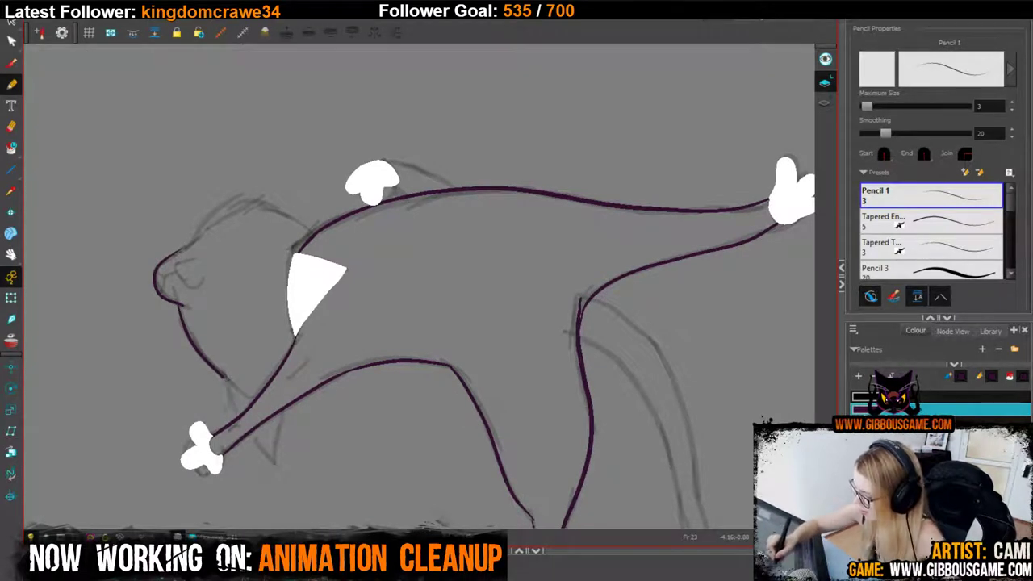
pyautogui.moveTo(222, 377); pyautogui.dragTo(265, 457)
pyautogui.hotkey('ctrl', 'z')
pyautogui.moveTo(223, 374)
pyautogui.mouseDown()
pyautogui.moveTo(249, 443)
pyautogui.moveTo(272, 465)
pyautogui.moveTo(284, 394)
pyautogui.mouseUp()
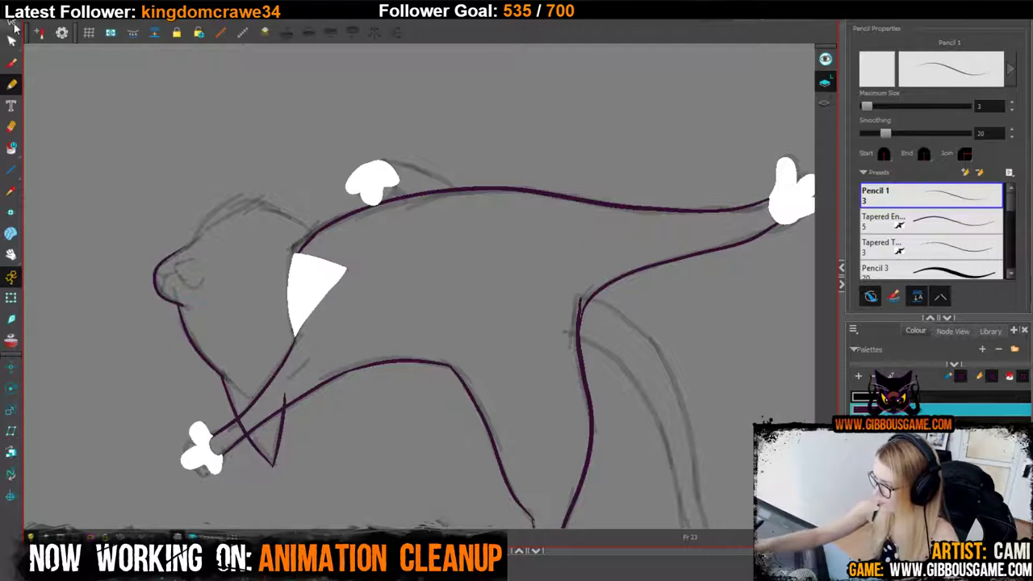
# Delete the ear line crossing the front leg and continue the head's lower edge to that leg in dark purple.
pyautogui.click(11, 26)
pyautogui.click(241, 425)
pyautogui.hotkey('alt', '/')
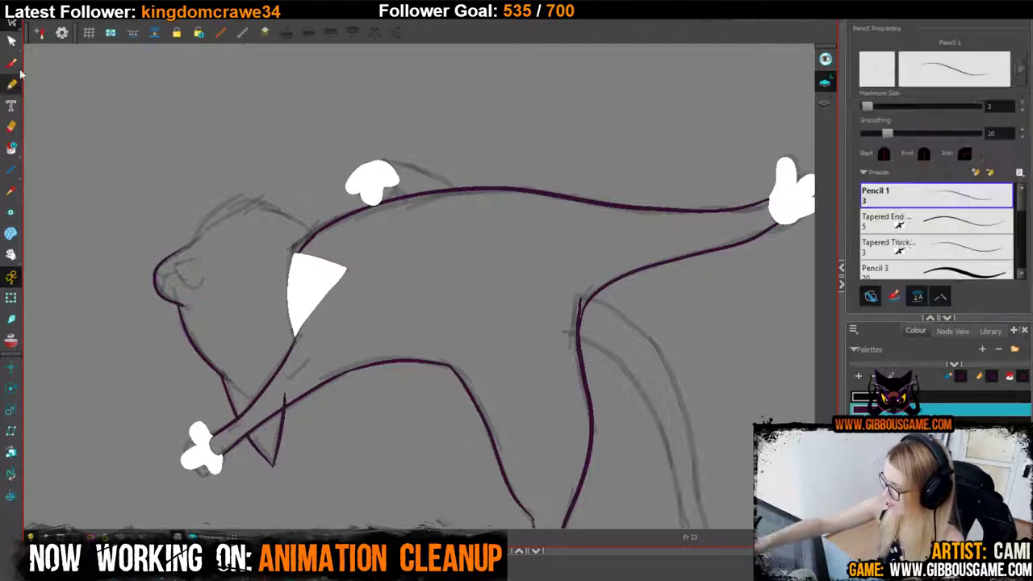
pyautogui.press('2')
pyautogui.moveTo(98, 422); pyautogui.dragTo(155, 465)
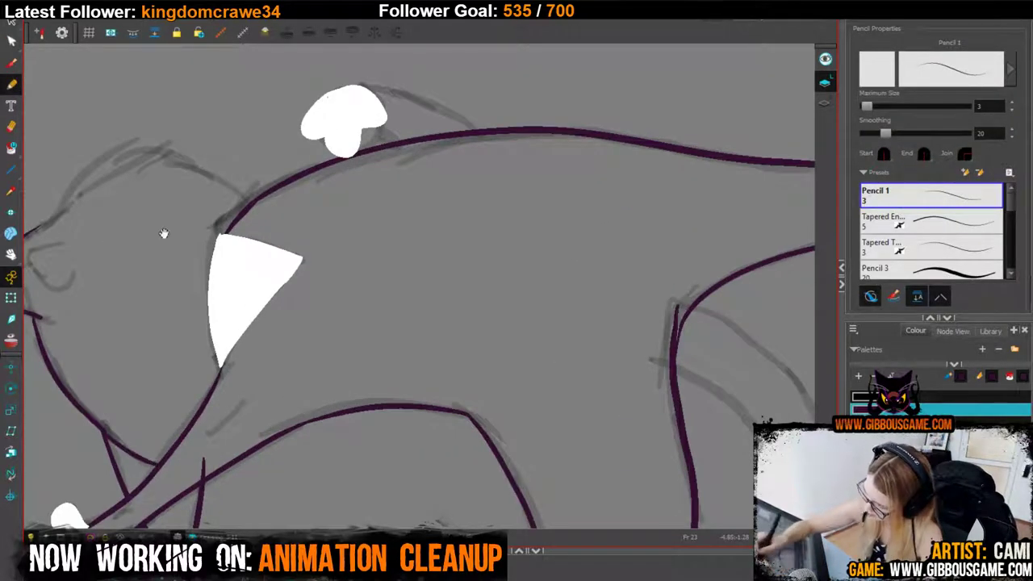
# Trace the nose, mouth and cheek lines and the top of the head down to the back in dark purple.
pyautogui.moveTo(265, 213); pyautogui.dragTo(404, 383)
pyautogui.moveTo(136, 436)
pyautogui.mouseDown()
pyautogui.moveTo(152, 443)
pyautogui.moveTo(143, 465)
pyautogui.moveTo(166, 438)
pyautogui.moveTo(194, 461)
pyautogui.moveTo(209, 454)
pyautogui.mouseUp()
pyautogui.moveTo(167, 428); pyautogui.dragTo(190, 414)
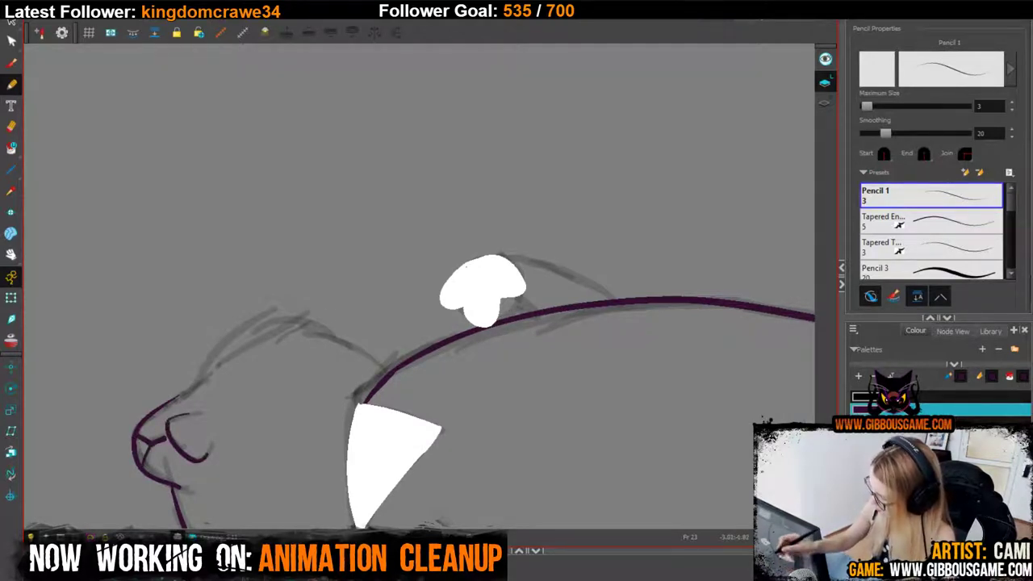
pyautogui.moveTo(389, 371)
pyautogui.mouseDown()
pyautogui.moveTo(291, 316)
pyautogui.moveTo(232, 336)
pyautogui.moveTo(150, 417)
pyautogui.moveTo(225, 344)
pyautogui.moveTo(283, 315)
pyautogui.moveTo(346, 333)
pyautogui.moveTo(394, 371)
pyautogui.mouseUp()
pyautogui.hotkey('ctrl', 'z')
pyautogui.press('1')
pyautogui.press('1')
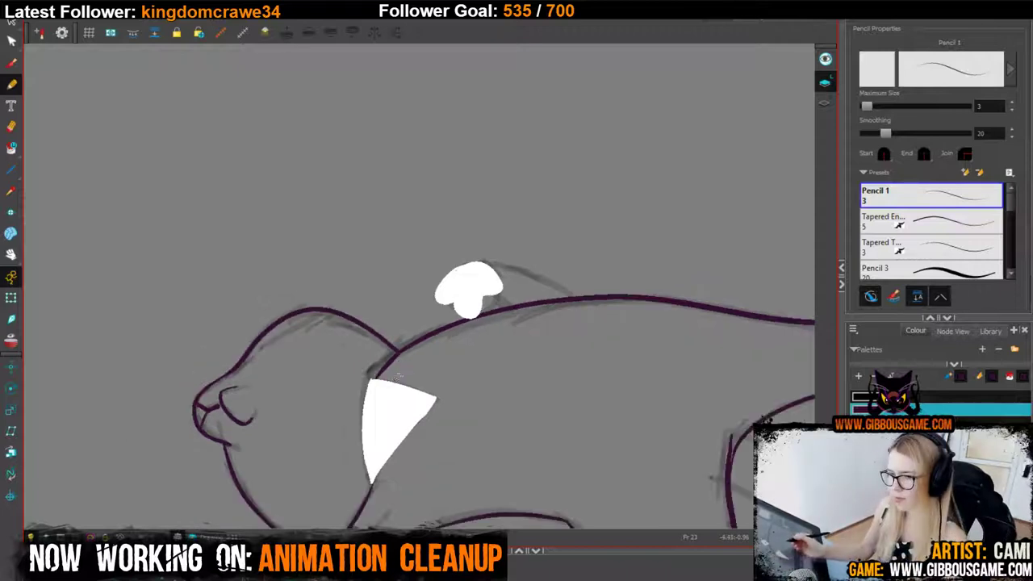
# Trace both edges of the curved tail from the rump to its tip in dark purple.
pyautogui.moveTo(456, 383); pyautogui.dragTo(435, 301)
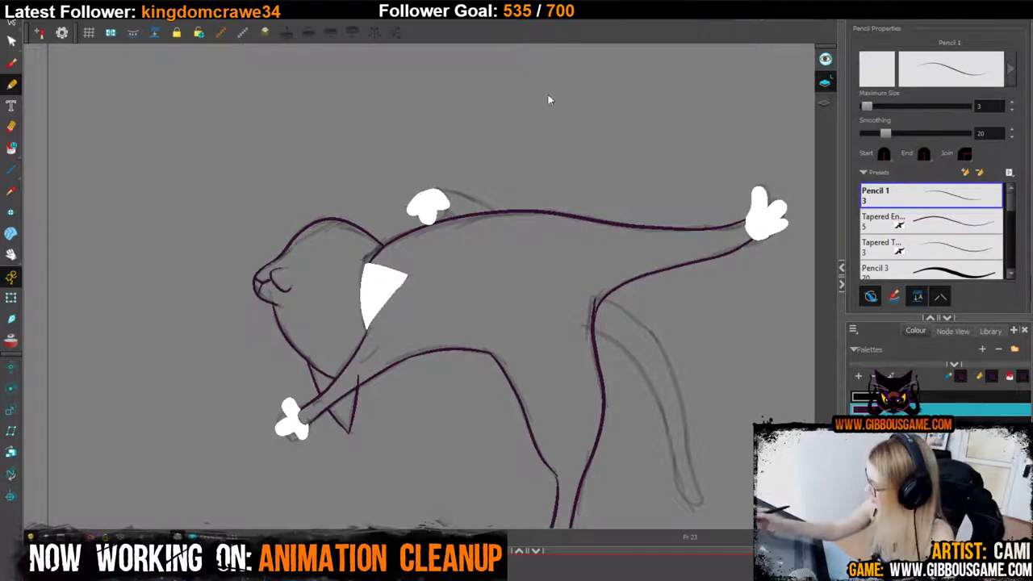
pyautogui.moveTo(361, 277); pyautogui.dragTo(220, 159)
pyautogui.click(16, 84)
pyautogui.press('2')
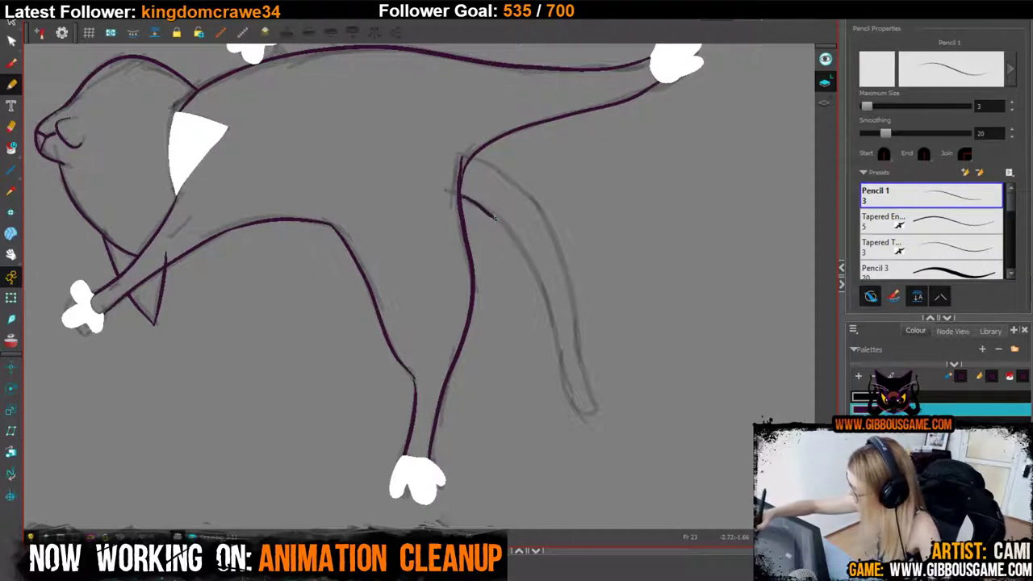
pyautogui.moveTo(494, 217); pyautogui.dragTo(512, 235)
pyautogui.hotkey('ctrl', 'z')
pyautogui.moveTo(461, 195)
pyautogui.mouseDown()
pyautogui.moveTo(511, 232)
pyautogui.moveTo(532, 266)
pyautogui.moveTo(577, 410)
pyautogui.moveTo(590, 410)
pyautogui.moveTo(552, 230)
pyautogui.moveTo(522, 187)
pyautogui.moveTo(470, 153)
pyautogui.mouseUp()
pyautogui.moveTo(585, 215); pyautogui.dragTo(739, 360)
# Fill the cat's body, ear, tail and head with black.
pyautogui.click(943, 396)
pyautogui.hotkey('alt', 'i')
pyautogui.click(553, 320)
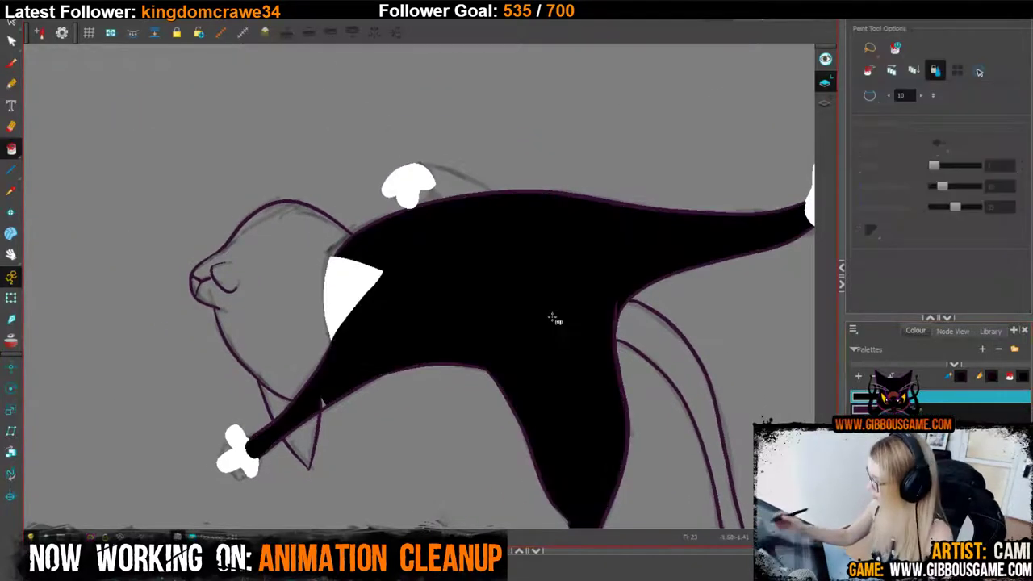
pyautogui.click(308, 439)
pyautogui.click(691, 421)
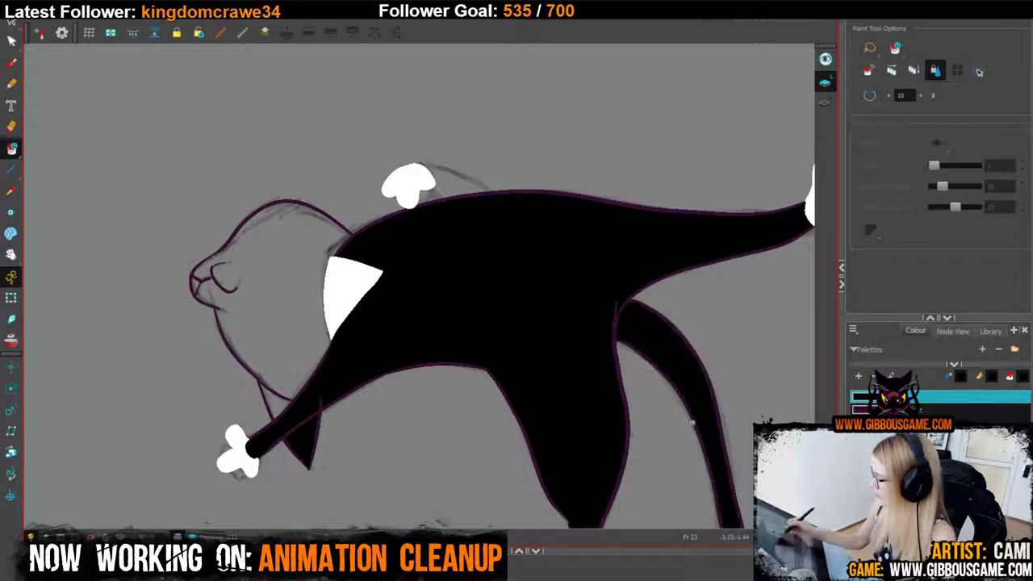
pyautogui.click(319, 311)
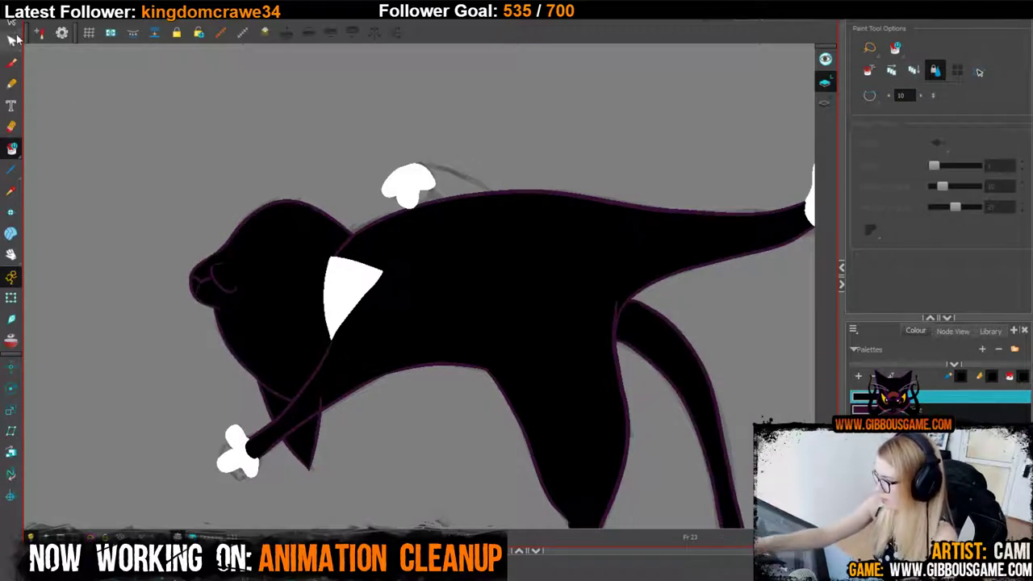
pyautogui.click(11, 40)
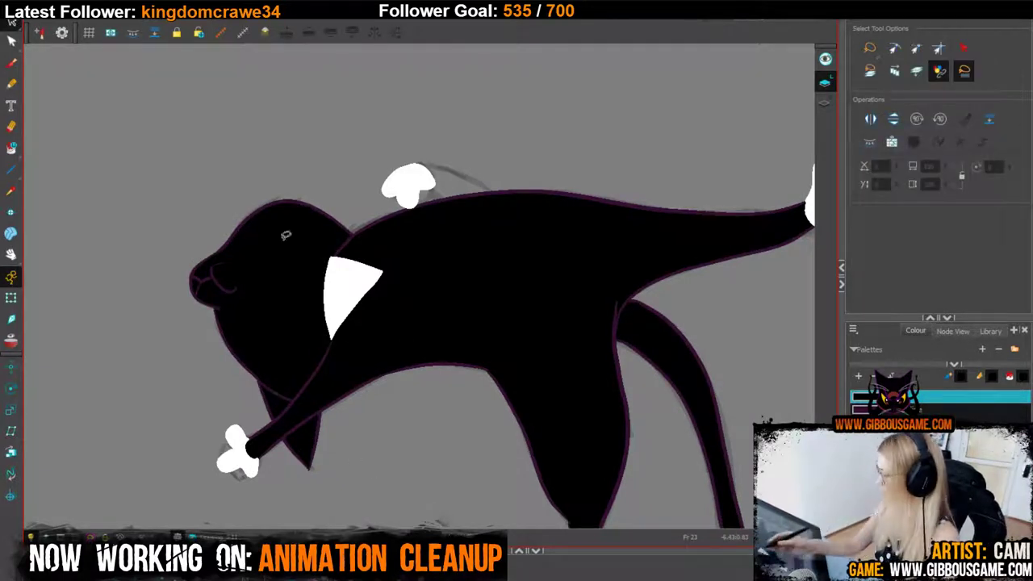
pyautogui.click(12, 147)
pyautogui.press('1')
pyautogui.press('1')
pyautogui.press('1')
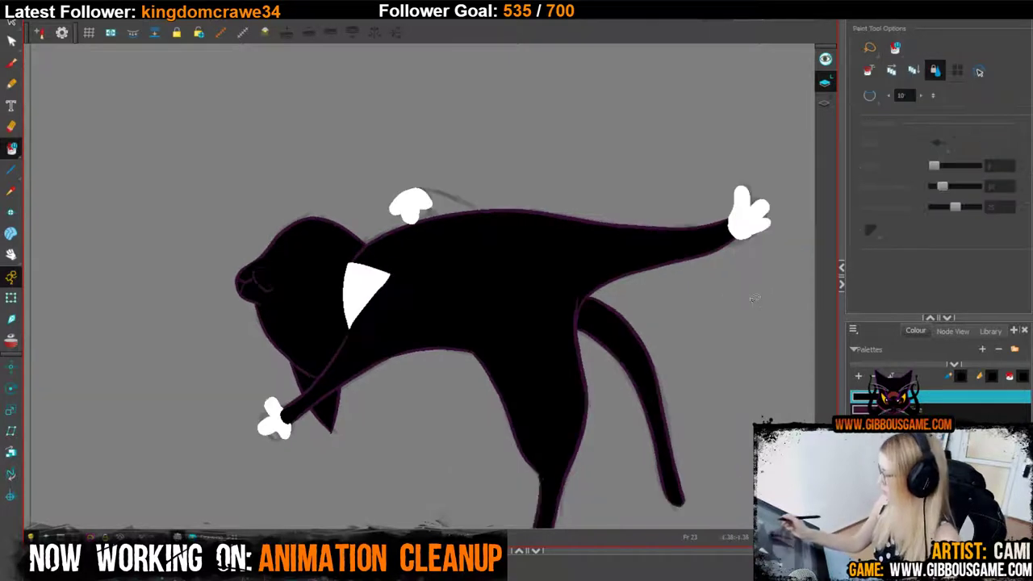
# Trace both edges of the far leg between the white paw and the back in dark purple and switch to the Paint tool.
pyautogui.press('2')
pyautogui.press('2')
pyautogui.press('2')
pyautogui.press('2')
pyautogui.click(12, 83)
pyautogui.scroll(3, 472, 329)
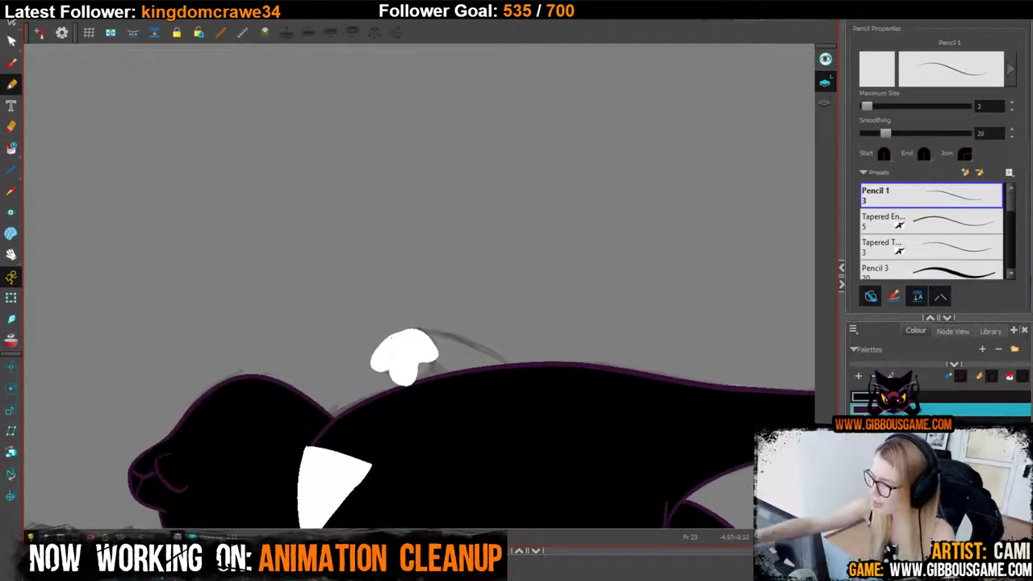
pyautogui.moveTo(433, 355); pyautogui.dragTo(447, 373)
pyautogui.moveTo(410, 331); pyautogui.dragTo(541, 362)
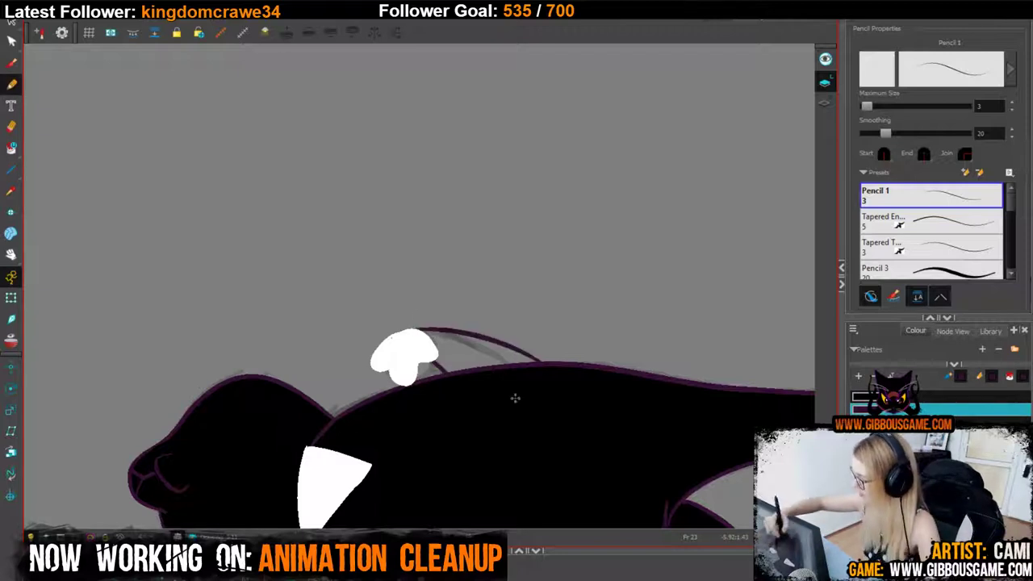
pyautogui.hotkey('ctrl', 'z')
pyautogui.moveTo(417, 331); pyautogui.dragTo(515, 365)
pyautogui.hotkey('alt', 'i')
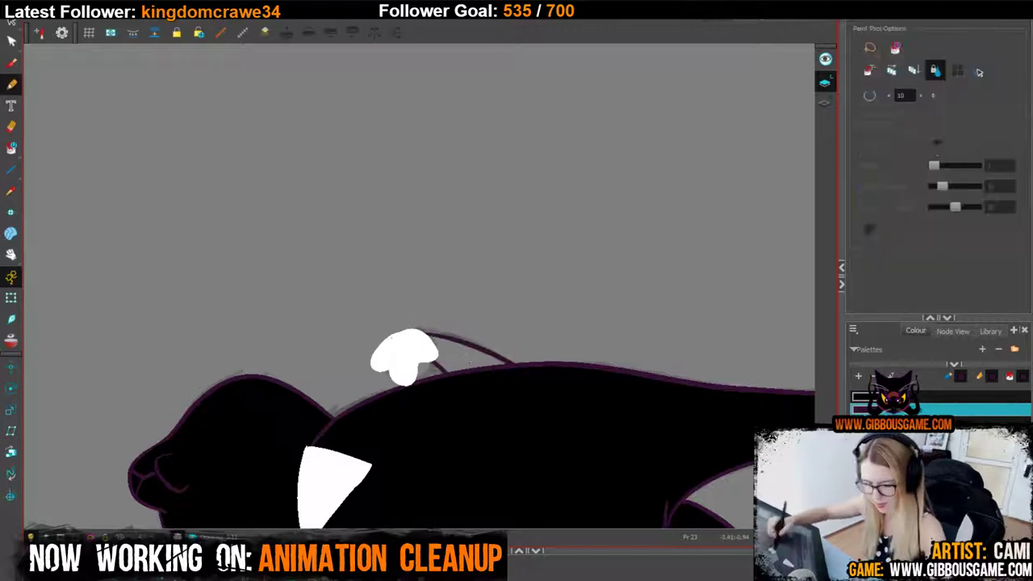
# Play the animation from frame 1 to review the cleaned-up cat frames.
pyautogui.press('2')
pyautogui.press('2')
pyautogui.press('1')
pyautogui.press('1')
pyautogui.press('1')
pyautogui.press('1')
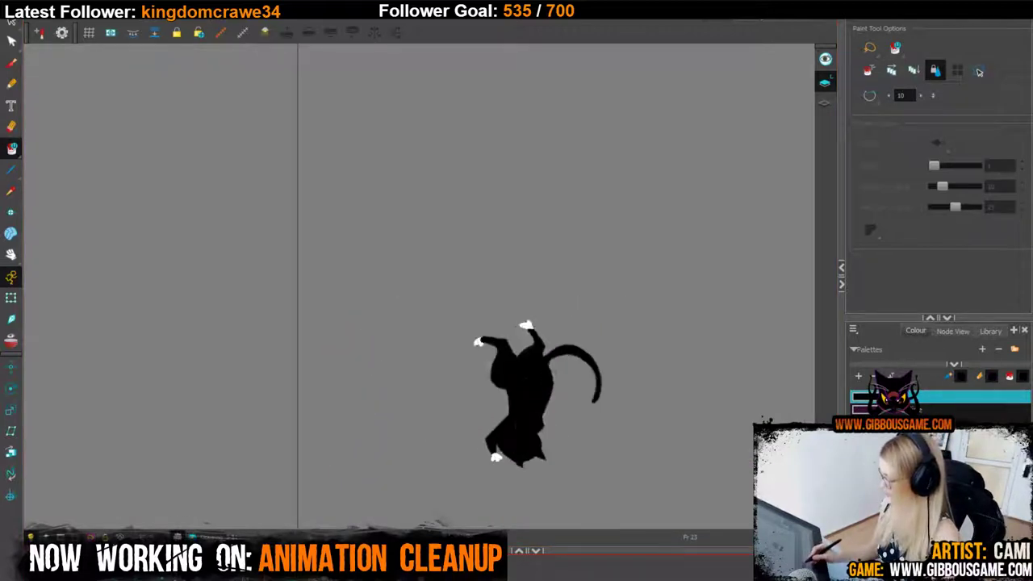
pyautogui.press('1')
pyautogui.press('1')
pyautogui.press('1')
pyautogui.moveTo(587, 334); pyautogui.dragTo(531, 267)
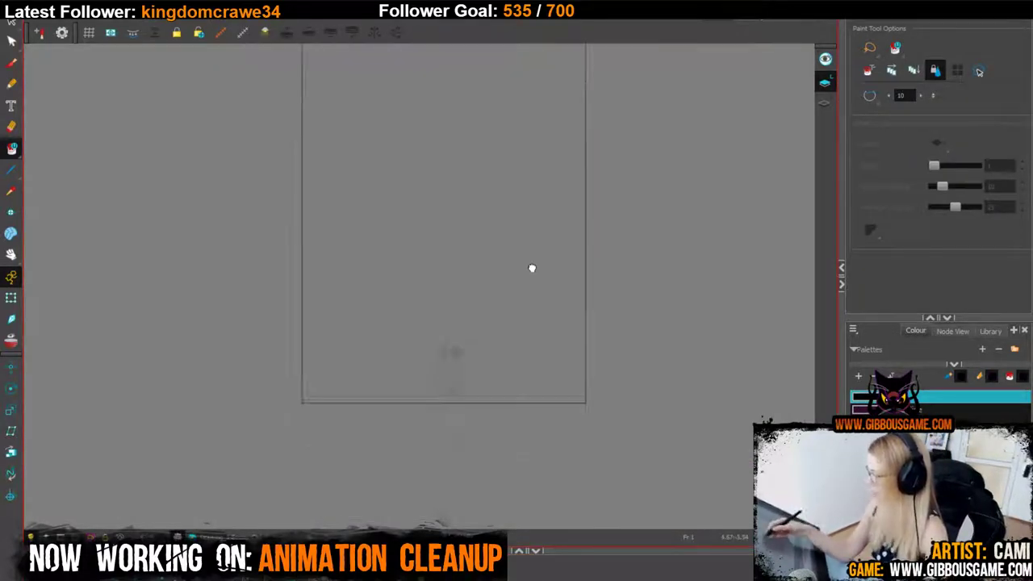
pyautogui.press('2')
pyautogui.press('2')
pyautogui.moveTo(573, 324); pyautogui.dragTo(548, 400)
pyautogui.hotkey('shift', 'Return')
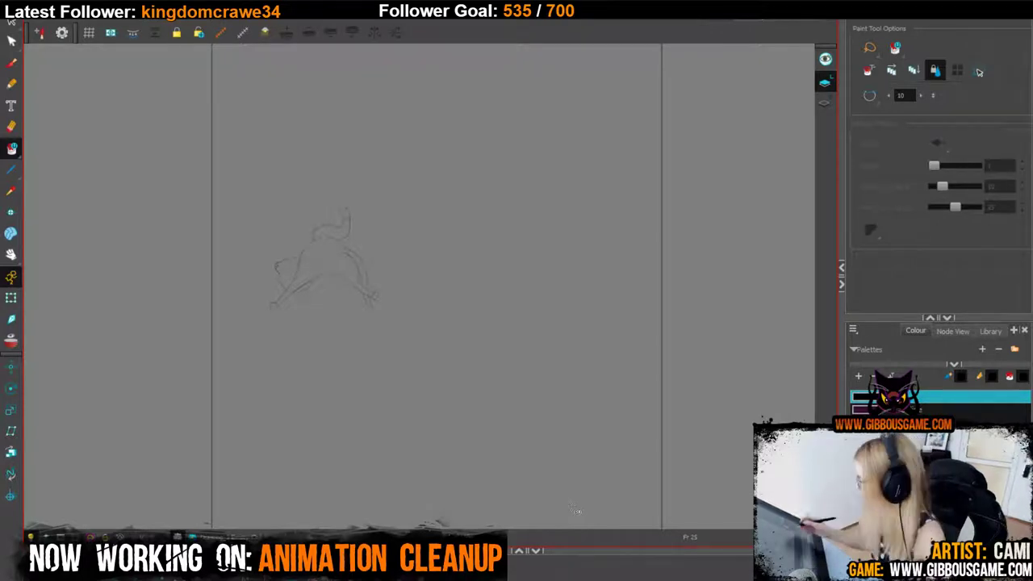
# On frame 25, outline the front paw nearest the head in white with the Pencil tool.
pyautogui.click(12, 85)
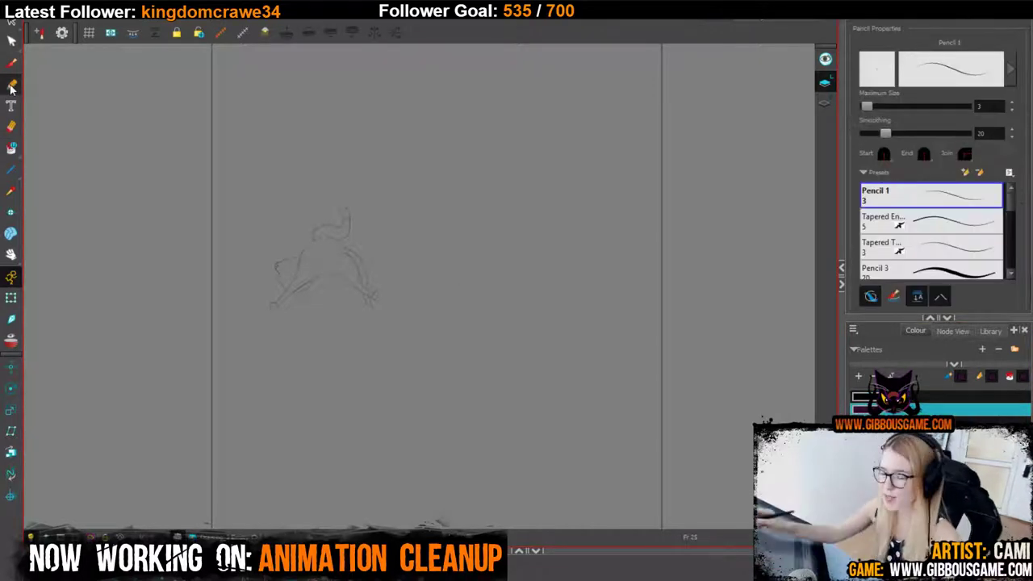
pyautogui.press('2')
pyautogui.press('2')
pyautogui.press('2')
pyautogui.press('2')
pyautogui.press('2')
pyautogui.moveTo(467, 376); pyautogui.dragTo(634, 489)
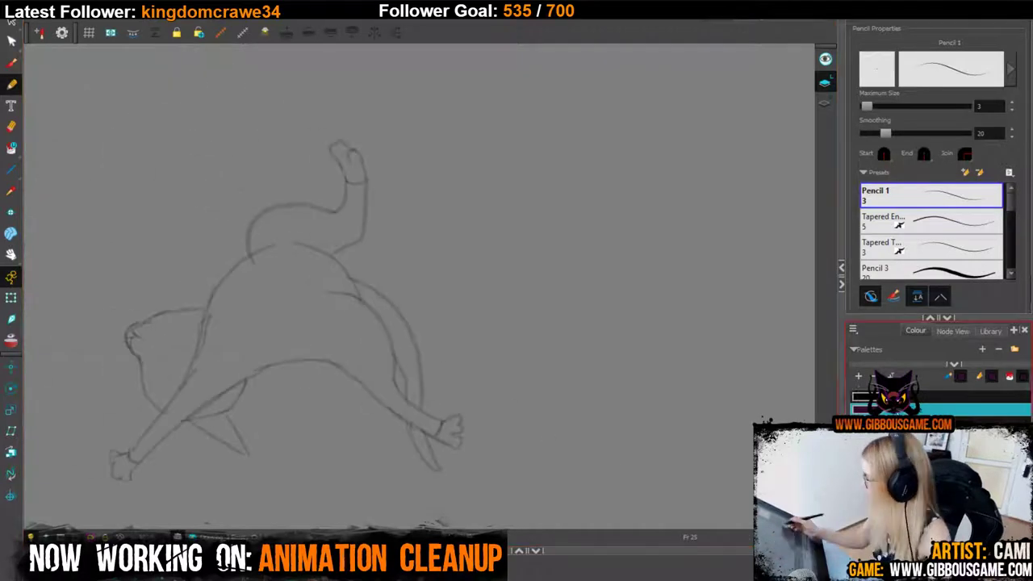
pyautogui.click(927, 396)
pyautogui.moveTo(529, 458); pyautogui.dragTo(620, 408)
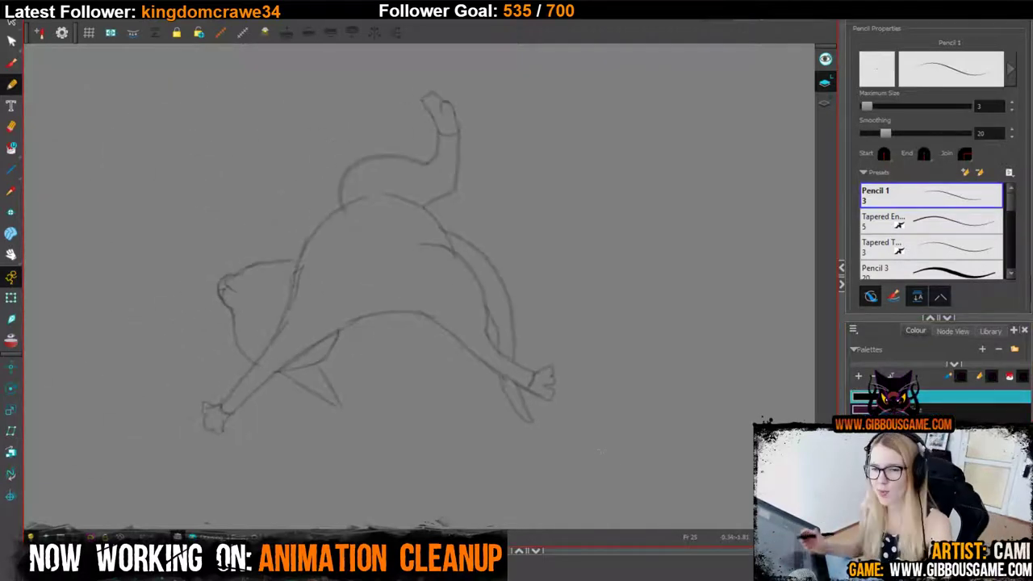
pyautogui.press('2')
pyautogui.press('2')
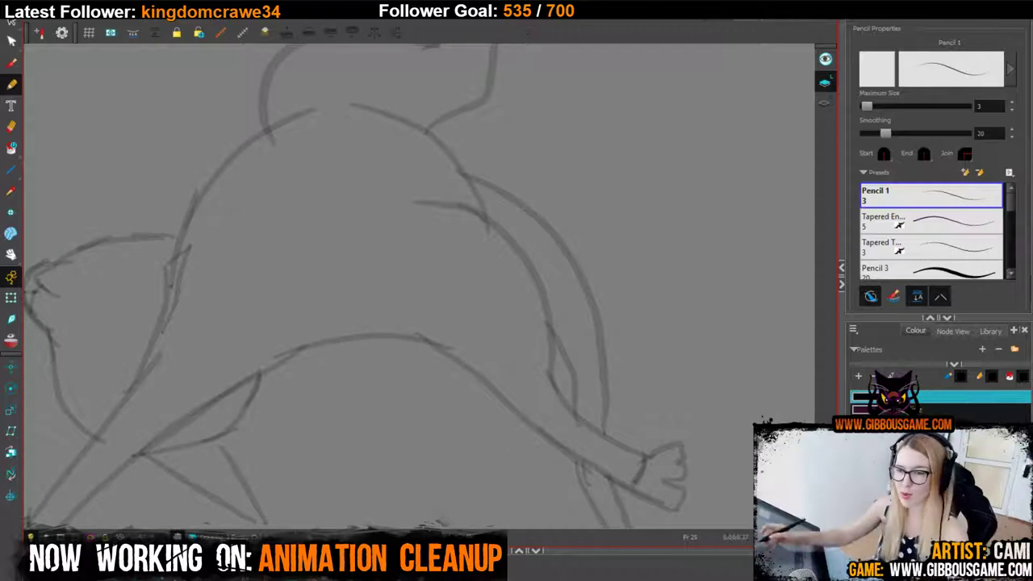
pyautogui.moveTo(440, 330); pyautogui.dragTo(578, 193)
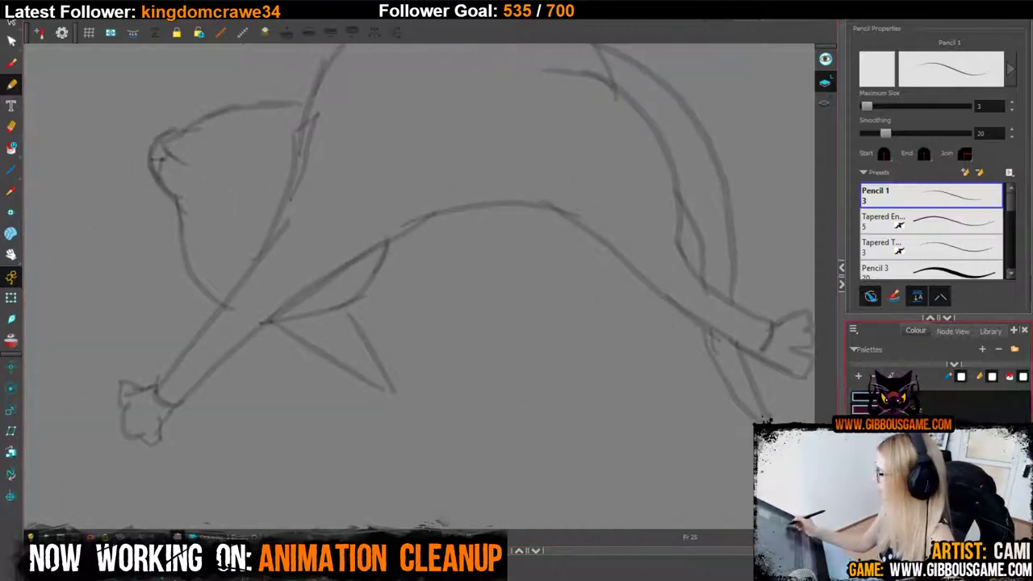
pyautogui.moveTo(125, 388)
pyautogui.mouseDown()
pyautogui.moveTo(123, 414)
pyautogui.moveTo(156, 439)
pyautogui.moveTo(170, 411)
pyautogui.moveTo(138, 389)
pyautogui.mouseUp()
# Outline the paw beside the tail and the raised paw above the back in white.
pyautogui.moveTo(660, 454)
pyautogui.mouseDown()
pyautogui.moveTo(288, 380)
pyautogui.moveTo(184, 322)
pyautogui.mouseUp()
pyautogui.moveTo(324, 341); pyautogui.dragTo(377, 443)
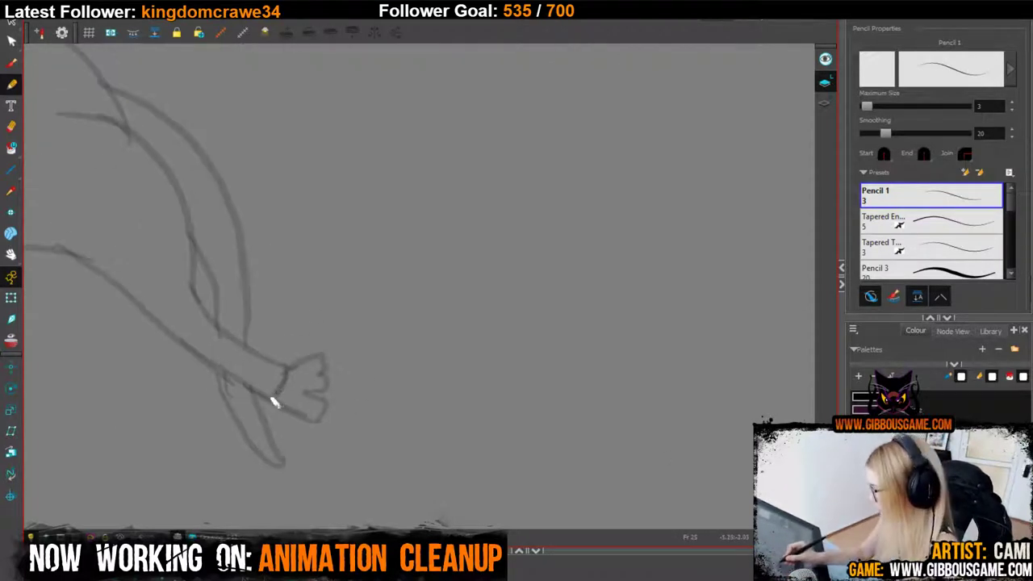
pyautogui.moveTo(274, 404)
pyautogui.mouseDown()
pyautogui.moveTo(312, 420)
pyautogui.moveTo(321, 407)
pyautogui.moveTo(298, 390)
pyautogui.moveTo(329, 387)
pyautogui.moveTo(283, 367)
pyautogui.moveTo(311, 375)
pyautogui.mouseUp()
pyautogui.moveTo(467, 422); pyautogui.dragTo(611, 455)
pyautogui.moveTo(484, 218); pyautogui.dragTo(551, 436)
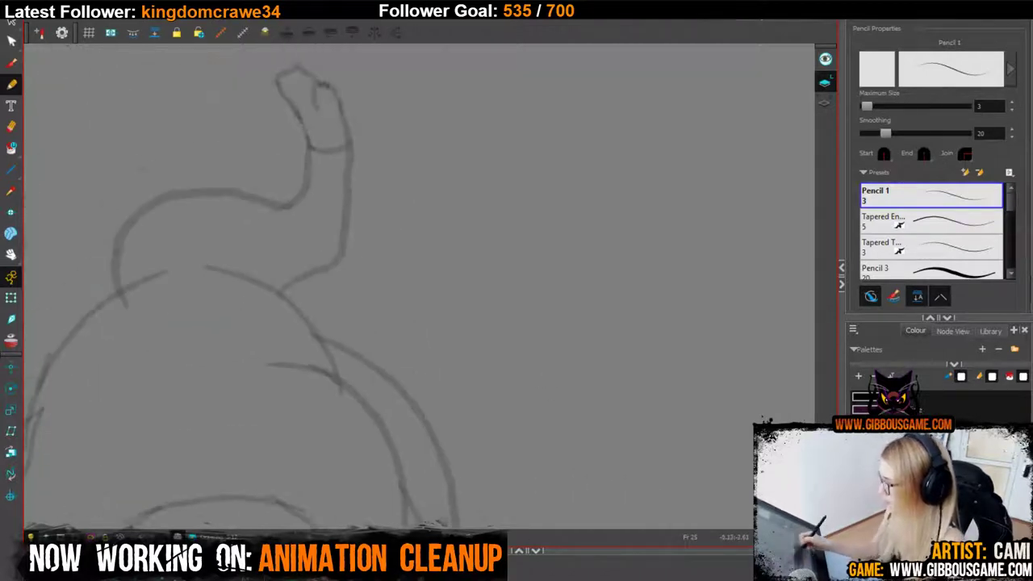
pyautogui.moveTo(512, 260); pyautogui.dragTo(496, 437)
pyautogui.moveTo(295, 330)
pyautogui.mouseDown()
pyautogui.moveTo(336, 326)
pyautogui.moveTo(324, 269)
pyautogui.moveTo(306, 291)
pyautogui.moveTo(270, 267)
pyautogui.moveTo(296, 328)
pyautogui.mouseUp()
# Fill the three outlined paws with white.
pyautogui.hotkey('alt', 'i')
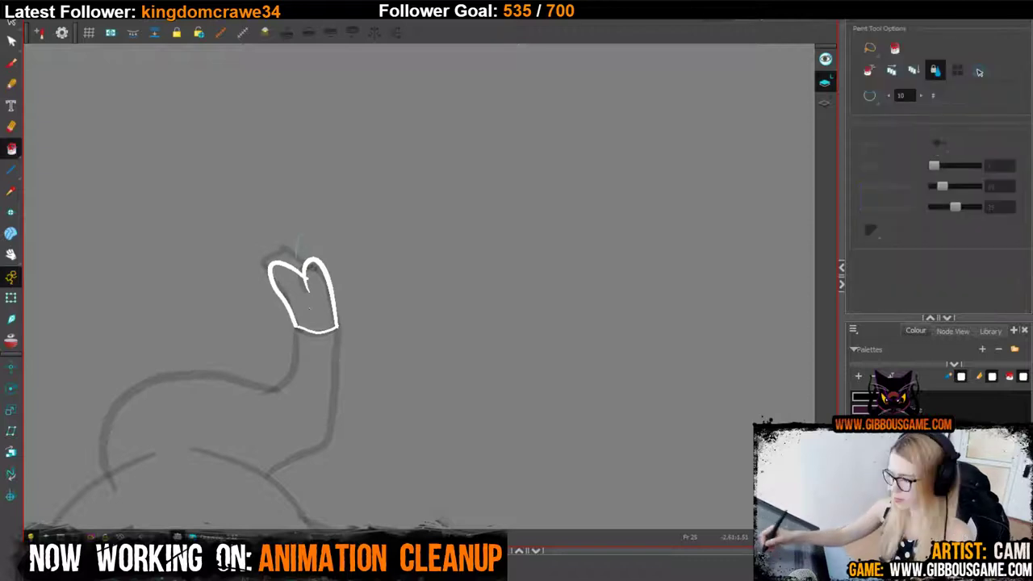
pyautogui.click(313, 305)
pyautogui.press('1')
pyautogui.press('1')
pyautogui.moveTo(506, 457); pyautogui.dragTo(549, 198)
pyautogui.click(515, 372)
pyautogui.moveTo(246, 398); pyautogui.dragTo(339, 421)
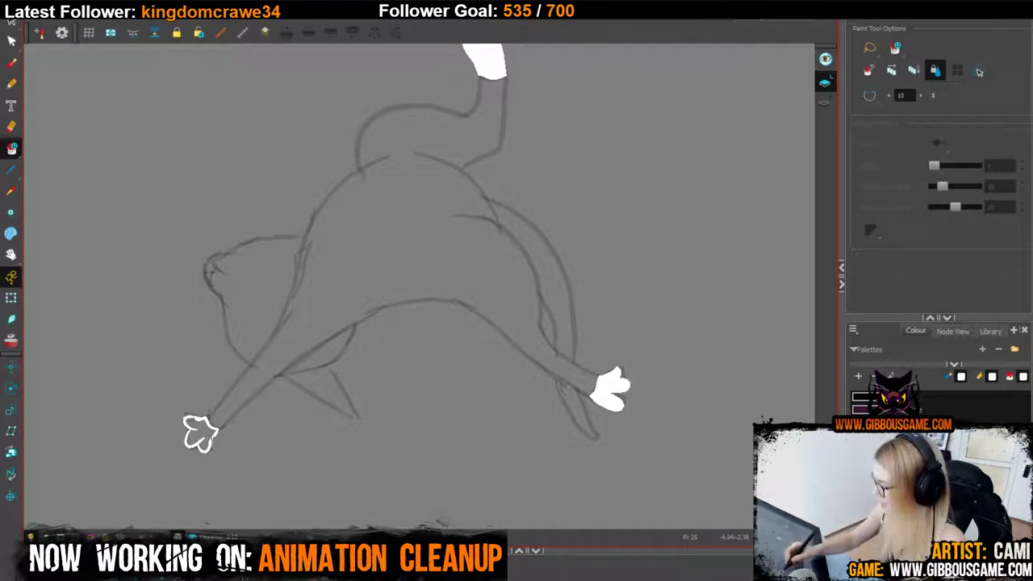
pyautogui.click(200, 434)
pyautogui.moveTo(478, 247)
pyautogui.mouseDown()
pyautogui.moveTo(446, 341)
pyautogui.moveTo(474, 227)
pyautogui.mouseUp()
pyautogui.moveTo(566, 479); pyautogui.dragTo(529, 378)
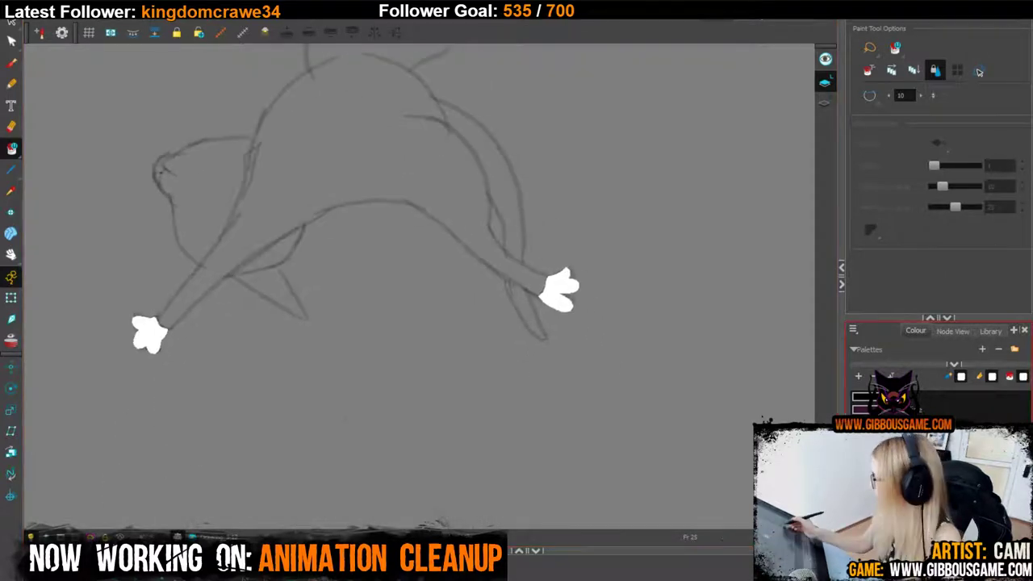
pyautogui.click(952, 410)
pyautogui.click(12, 84)
pyautogui.moveTo(312, 138); pyautogui.dragTo(402, 230)
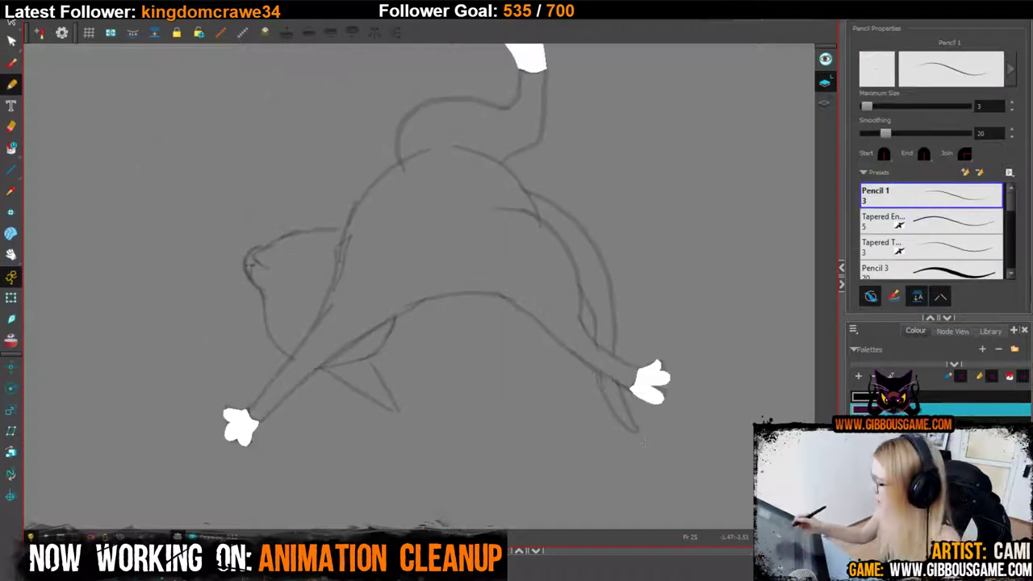
pyautogui.press('2')
pyautogui.press('2')
pyautogui.moveTo(465, 419); pyautogui.dragTo(487, 365)
pyautogui.click(11, 83)
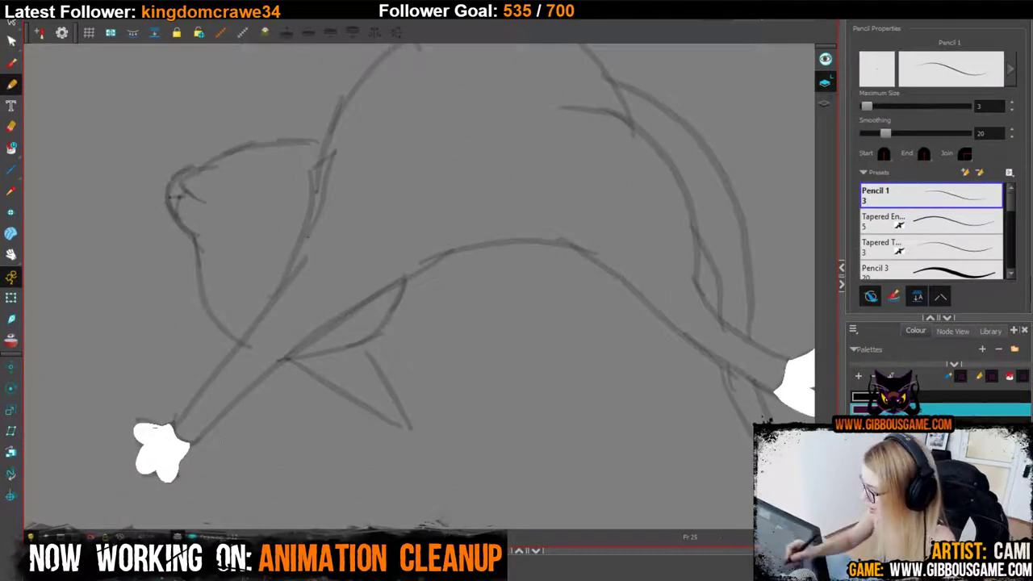
pyautogui.click(952, 429)
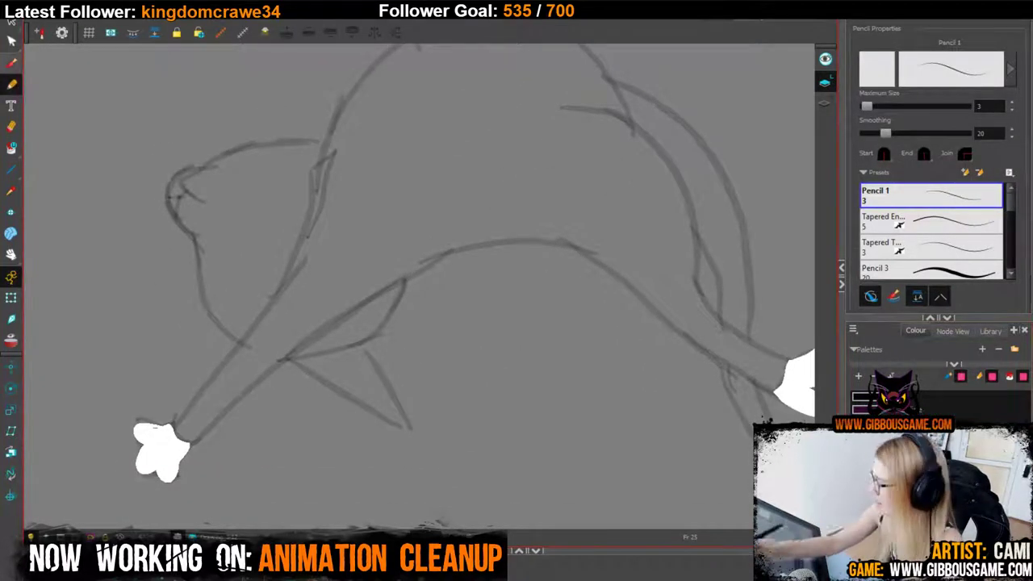
pyautogui.hotkey('alt', 'i')
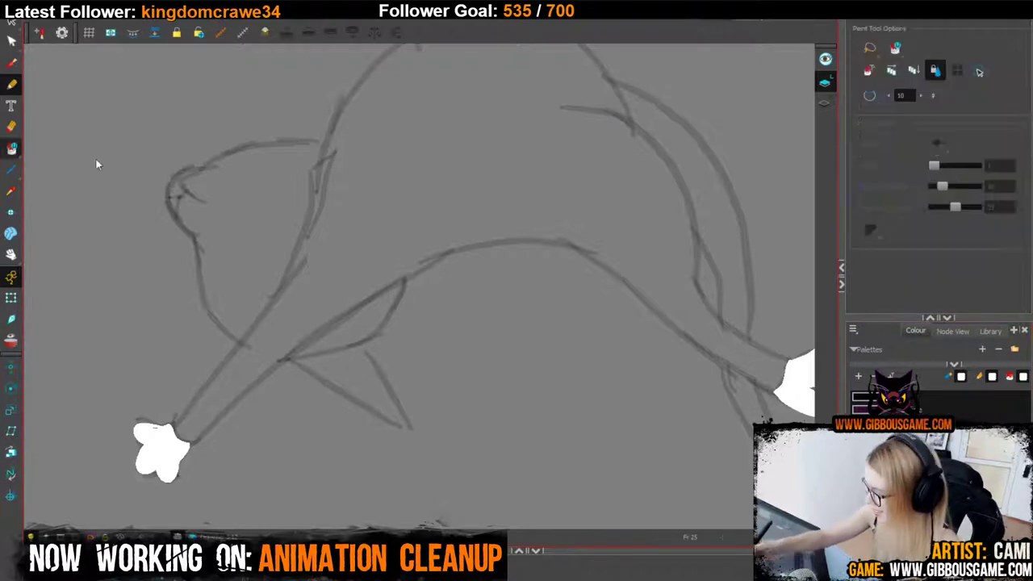
# Play the animation from frame 1 to check the motion and return to frame 25.
pyautogui.press('1')
pyautogui.press('1')
pyautogui.press('1')
pyautogui.press('1')
pyautogui.press('1')
pyautogui.press('1')
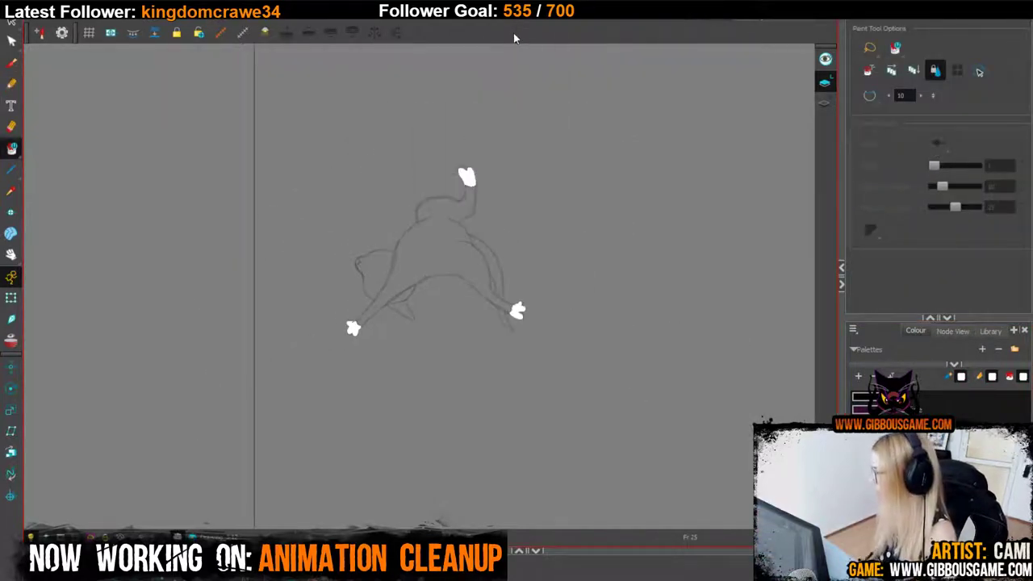
pyautogui.moveTo(587, 382); pyautogui.dragTo(477, 346)
pyautogui.press('1')
pyautogui.press('1')
pyautogui.click(516, 566)
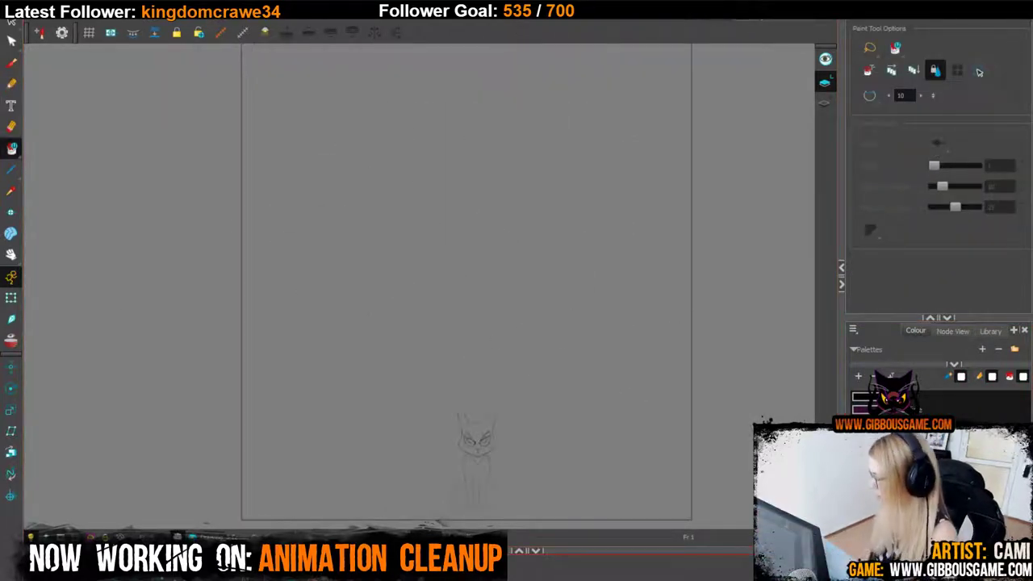
pyautogui.hotkey('shift', 'Return')
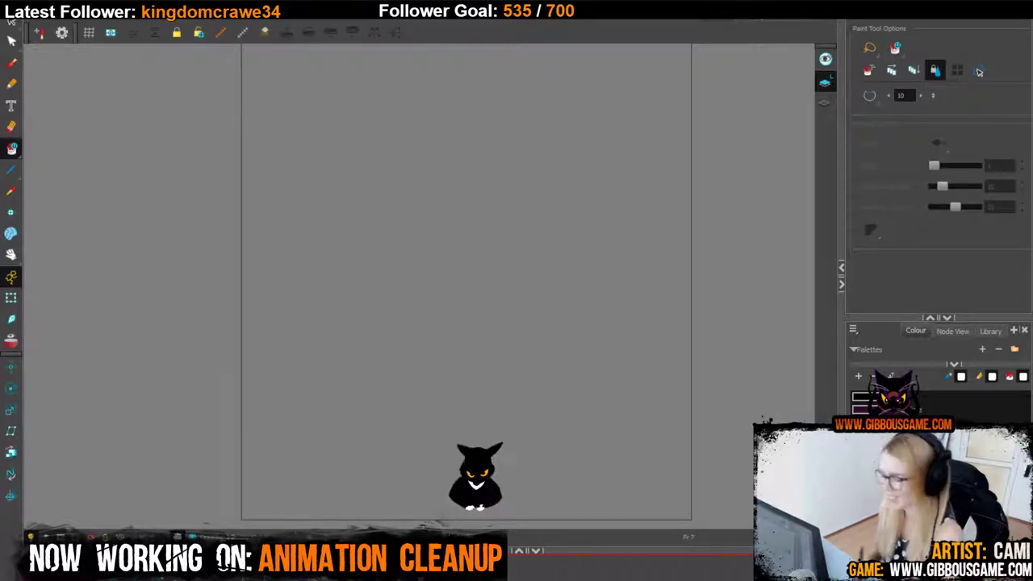
pyautogui.press('f')
pyautogui.press('g')
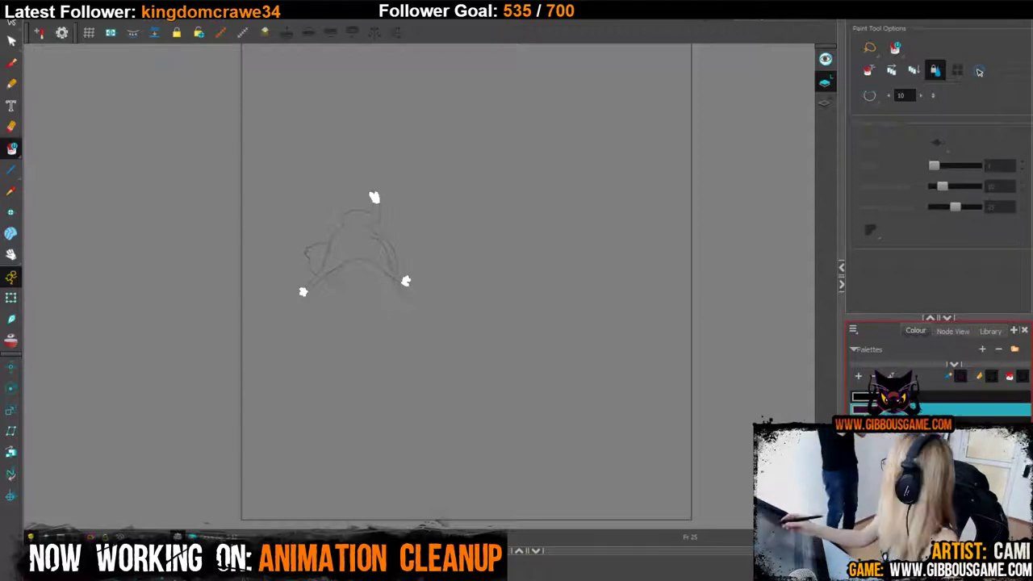
# On frame 25, trace the curve of the cat's upper back down to the neck in dark purple with the Pencil tool.
pyautogui.click(12, 83)
pyautogui.scroll(5, 366, 203)
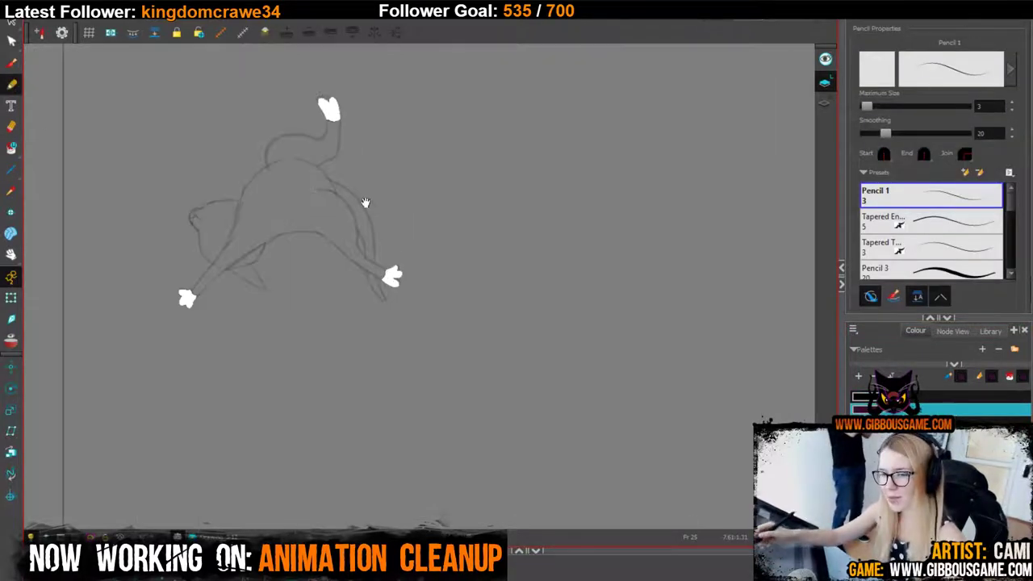
pyautogui.scroll(5, 683, 344)
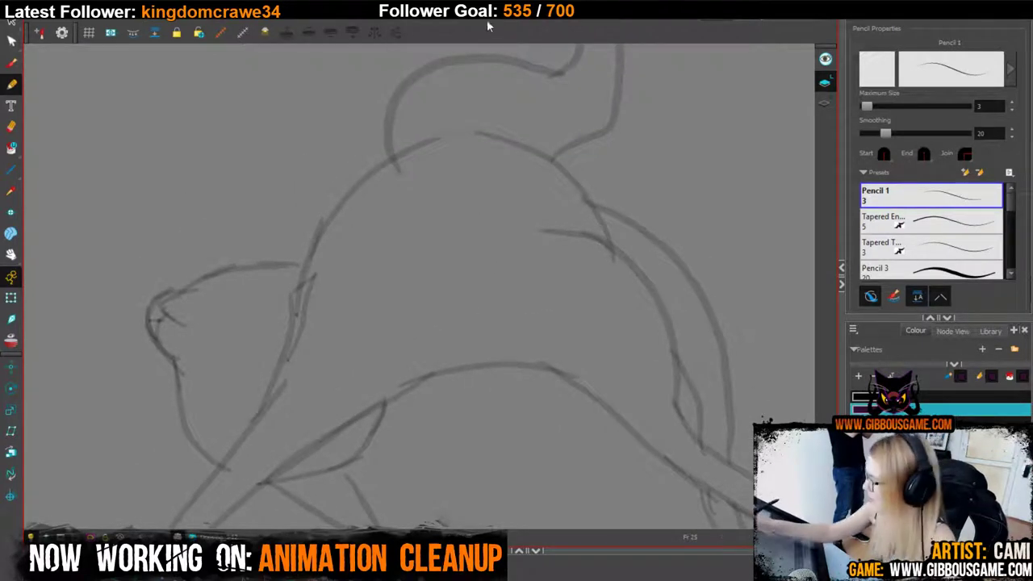
pyautogui.moveTo(426, 142); pyautogui.dragTo(318, 239)
pyautogui.hotkey('ctrl', 'z')
pyautogui.moveTo(436, 137)
pyautogui.mouseDown()
pyautogui.moveTo(389, 158)
pyautogui.moveTo(319, 235)
pyautogui.moveTo(285, 371)
pyautogui.mouseUp()
pyautogui.hotkey('ctrl', 'z')
# Outline the narrow patch between the head and body in white and fill it with white.
pyautogui.moveTo(295, 288); pyautogui.dragTo(284, 373)
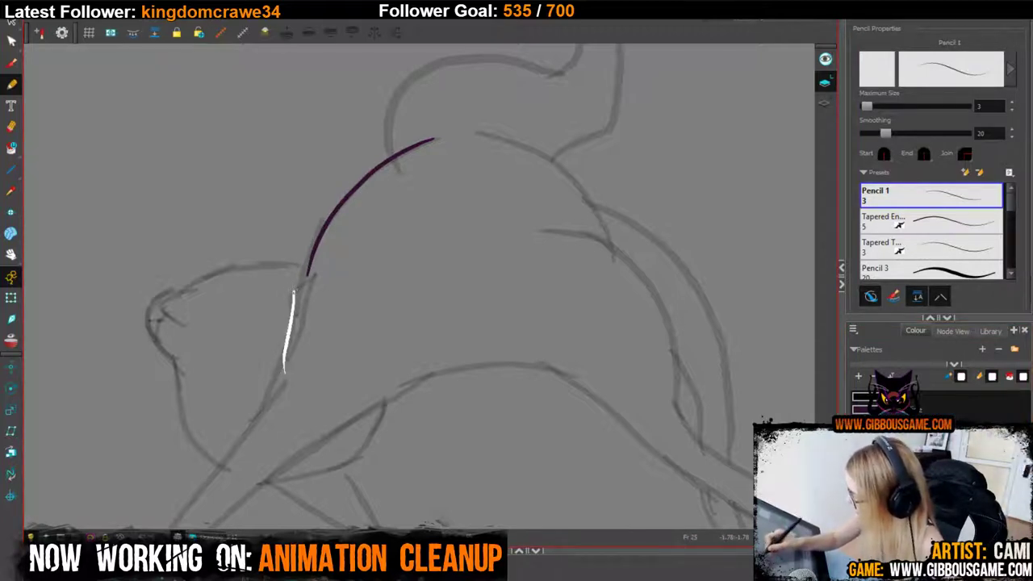
pyautogui.moveTo(300, 282)
pyautogui.mouseDown()
pyautogui.moveTo(313, 276)
pyautogui.moveTo(284, 373)
pyautogui.mouseUp()
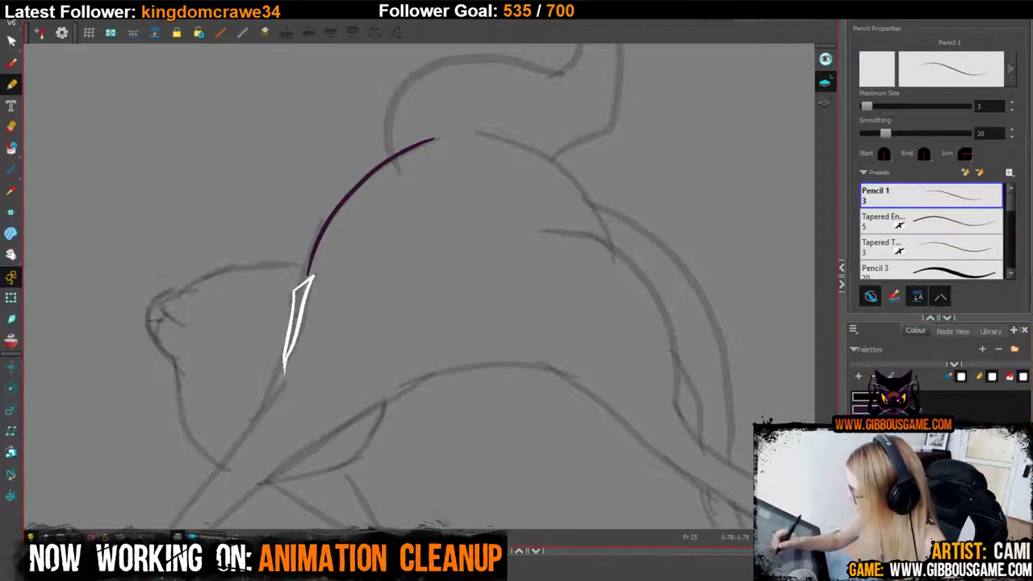
pyautogui.hotkey('alt', 'i')
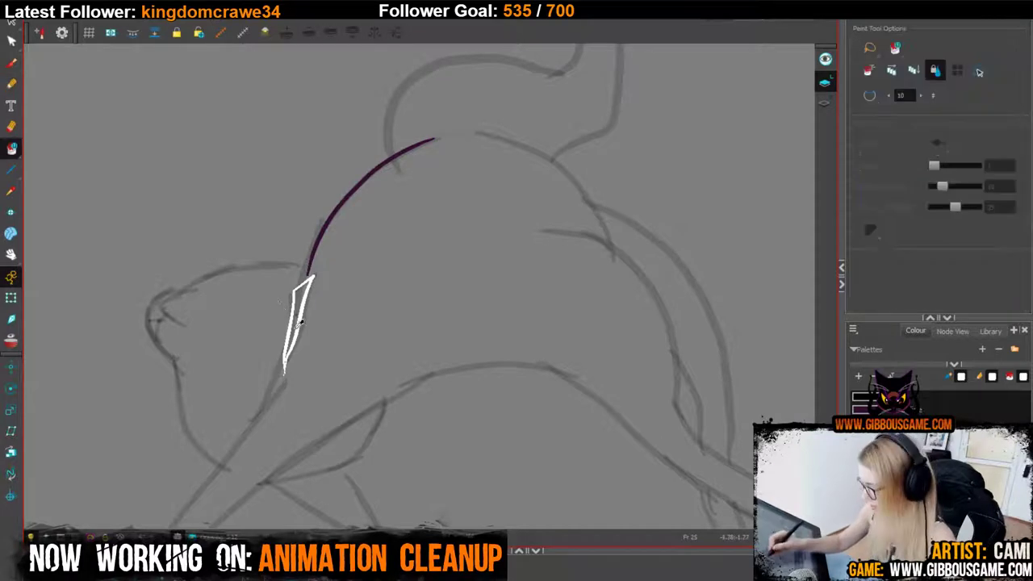
pyautogui.click(304, 306)
pyautogui.hotkey('alt', '/')
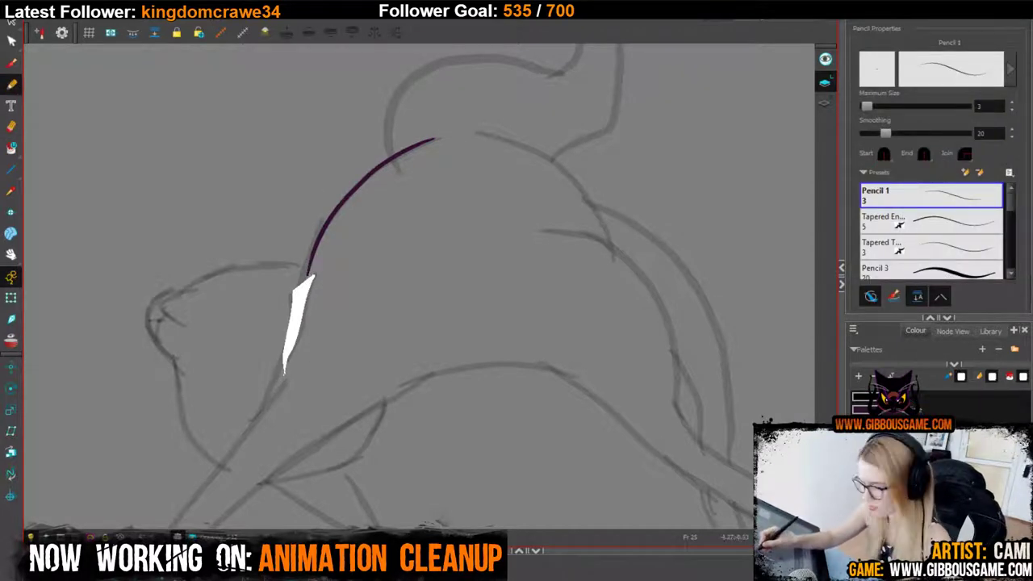
# Trace both edges of the front leg nearest the head in dark purple, continuing the lower edge along the belly.
pyautogui.click(318, 243)
pyautogui.moveTo(460, 372); pyautogui.dragTo(532, 260)
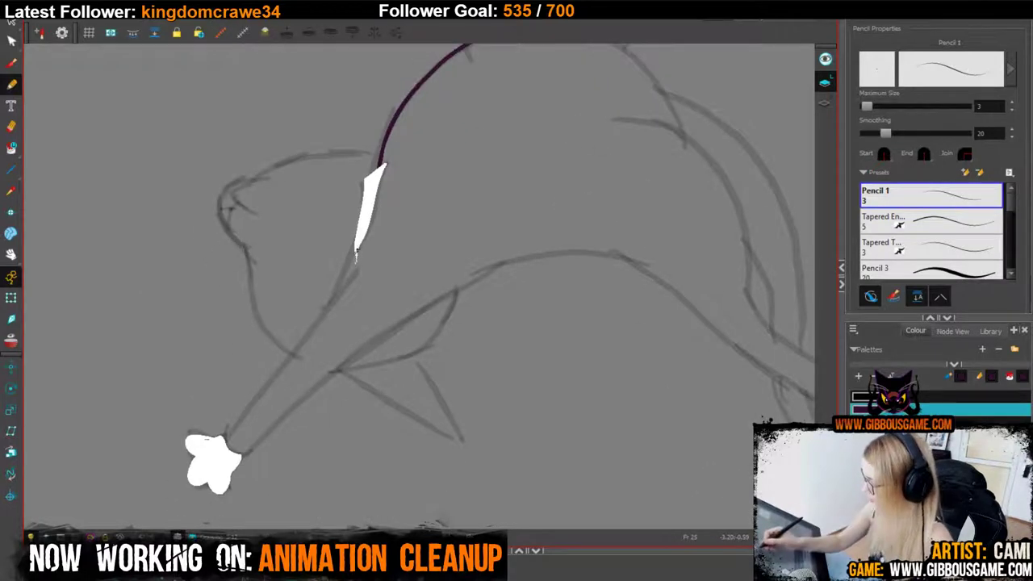
pyautogui.moveTo(355, 255)
pyautogui.mouseDown()
pyautogui.moveTo(214, 447)
pyautogui.moveTo(292, 415)
pyautogui.moveTo(465, 283)
pyautogui.moveTo(619, 252)
pyautogui.mouseUp()
pyautogui.moveTo(544, 323); pyautogui.dragTo(552, 420)
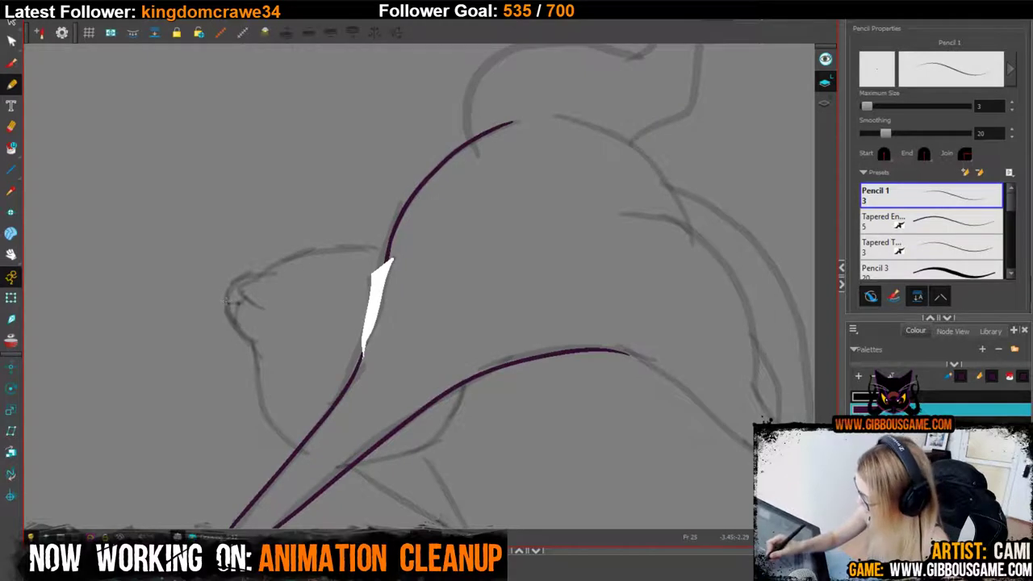
# Trace the nose, mouth, chin and top of the head in dark purple.
pyautogui.moveTo(228, 303)
pyautogui.mouseDown()
pyautogui.moveTo(235, 323)
pyautogui.moveTo(257, 277)
pyautogui.mouseUp()
pyautogui.moveTo(239, 297)
pyautogui.mouseDown()
pyautogui.moveTo(234, 321)
pyautogui.moveTo(253, 343)
pyautogui.moveTo(265, 408)
pyautogui.moveTo(297, 450)
pyautogui.mouseUp()
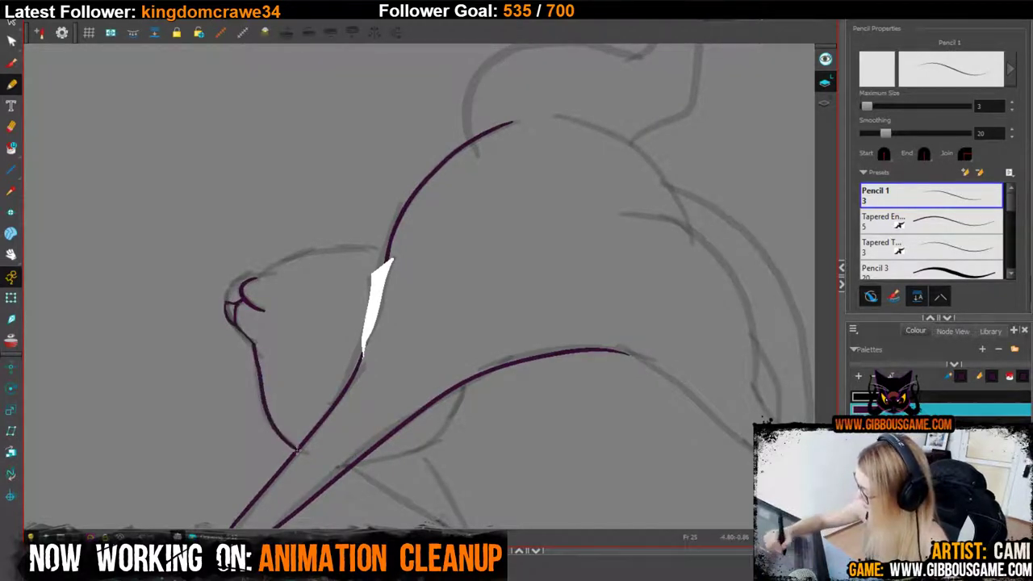
pyautogui.moveTo(226, 303)
pyautogui.mouseDown()
pyautogui.moveTo(286, 259)
pyautogui.moveTo(386, 246)
pyautogui.mouseUp()
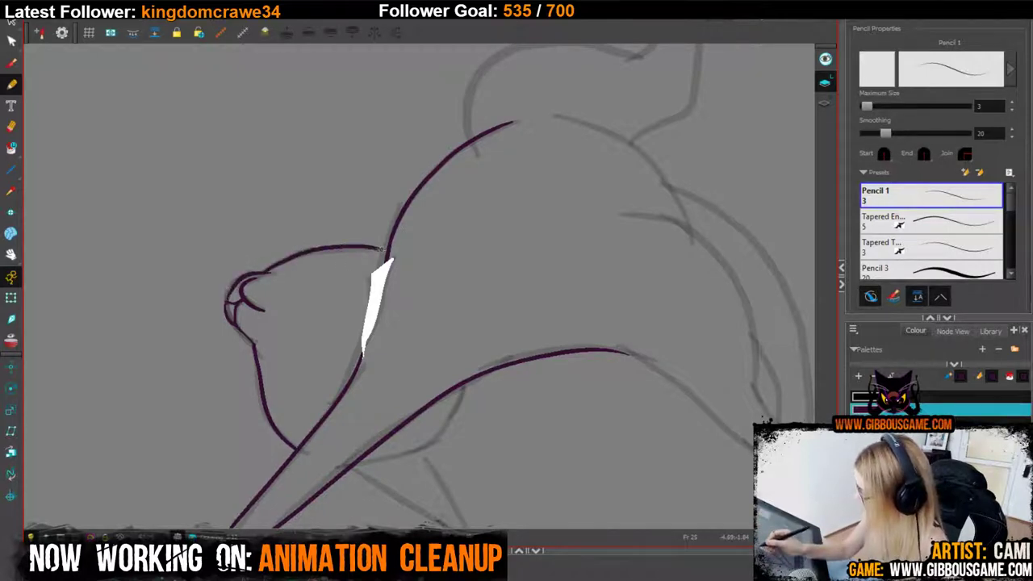
# Trace the two sides of the pointed ear below the front leg in dark purple.
pyautogui.moveTo(505, 342); pyautogui.dragTo(334, 174)
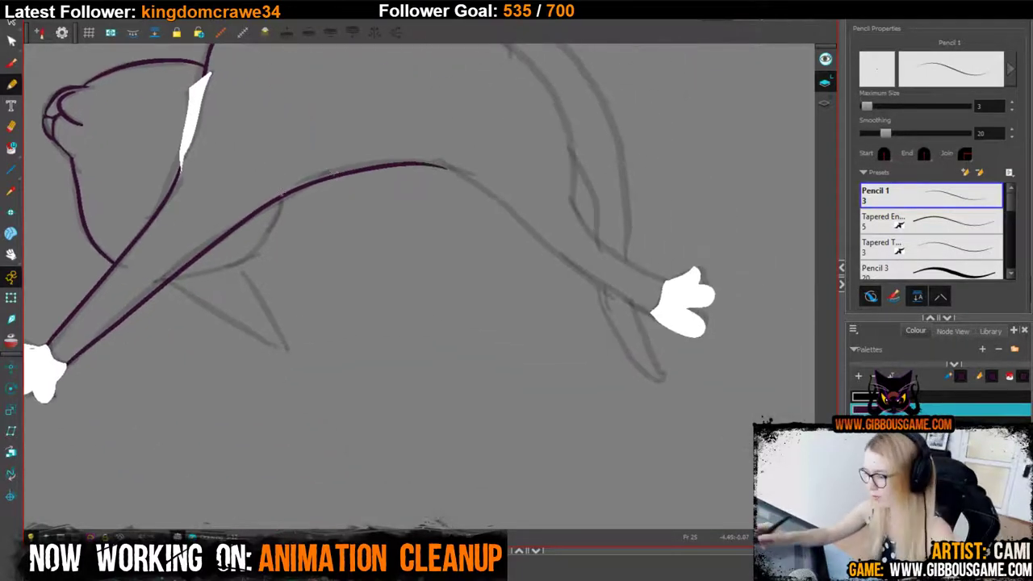
pyautogui.moveTo(165, 282); pyautogui.dragTo(210, 309)
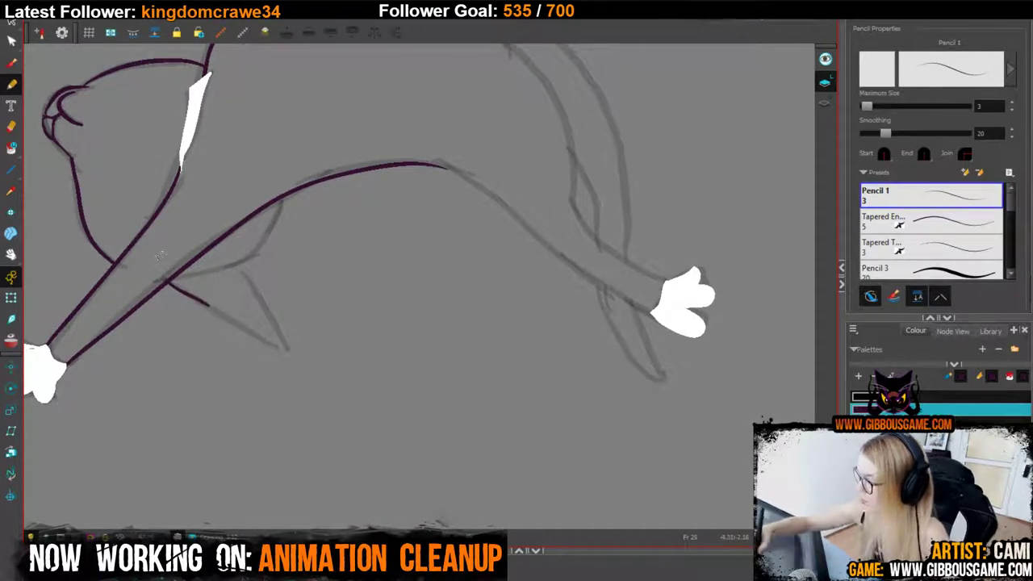
pyautogui.hotkey('ctrl', 'z')
pyautogui.moveTo(167, 281); pyautogui.dragTo(235, 325)
pyautogui.hotkey('ctrl', 'z')
pyautogui.moveTo(168, 281); pyautogui.dragTo(202, 300)
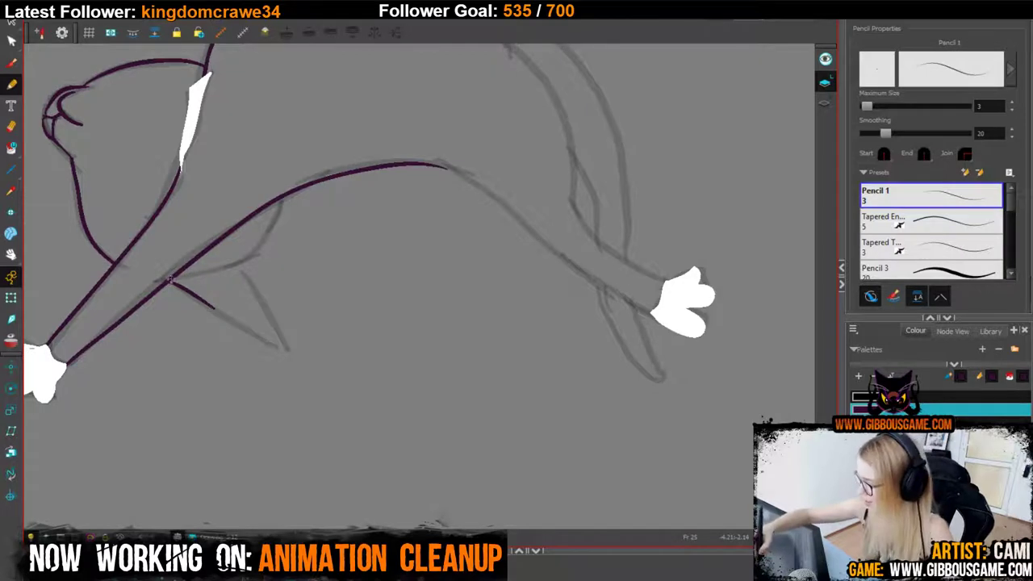
pyautogui.hotkey('ctrl', 'z')
pyautogui.moveTo(169, 280); pyautogui.dragTo(290, 352)
pyautogui.hotkey('ctrl', 'z')
pyautogui.moveTo(250, 282); pyautogui.dragTo(289, 351)
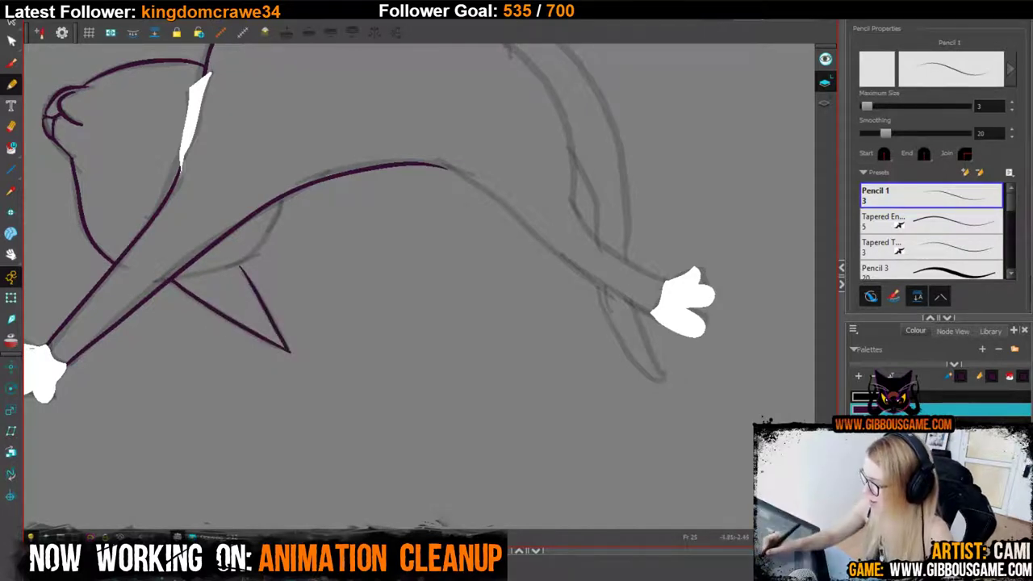
pyautogui.hotkey('ctrl', 'z')
# Trace the curved edge of the head between the ear and the belly line in dark purple.
pyautogui.moveTo(240, 266)
pyautogui.mouseDown()
pyautogui.moveTo(259, 254)
pyautogui.moveTo(247, 261)
pyautogui.moveTo(284, 195)
pyautogui.mouseUp()
pyautogui.hotkey('ctrl', 'z')
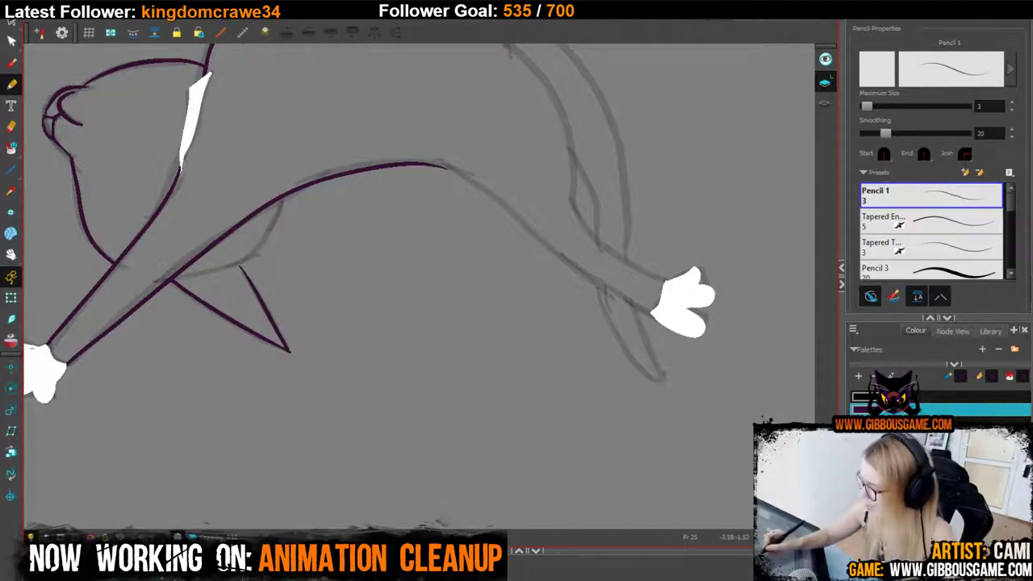
pyautogui.moveTo(203, 274)
pyautogui.mouseDown()
pyautogui.moveTo(235, 266)
pyautogui.moveTo(281, 197)
pyautogui.mouseUp()
pyautogui.hotkey('ctrl', 'z')
# Extend the belly line in dark purple along the underside of the leg beside the tail to its white paw.
pyautogui.moveTo(553, 356); pyautogui.dragTo(386, 408)
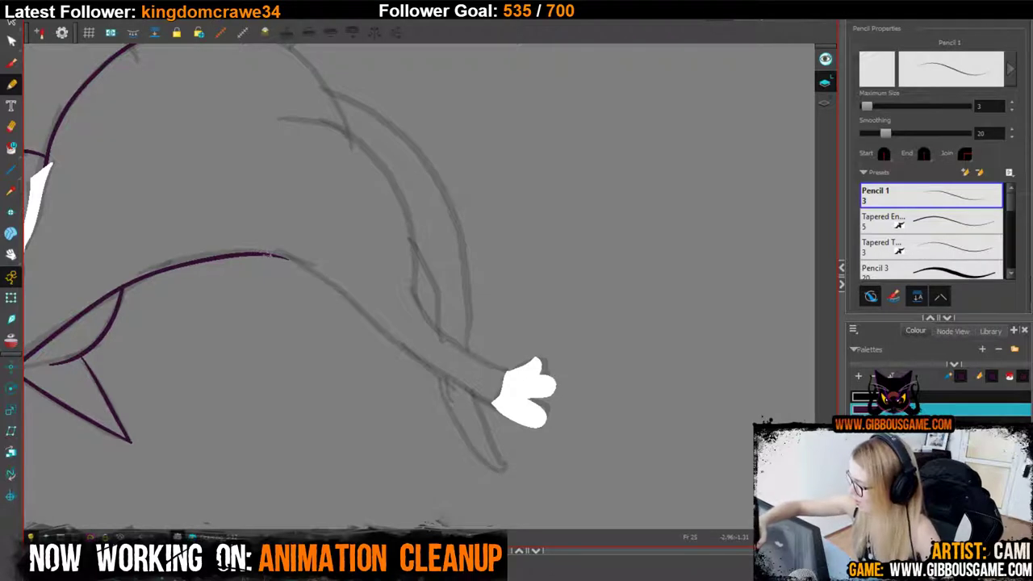
pyautogui.moveTo(306, 269)
pyautogui.mouseDown()
pyautogui.moveTo(398, 345)
pyautogui.moveTo(487, 398)
pyautogui.mouseUp()
pyautogui.hotkey('ctrl', 'z')
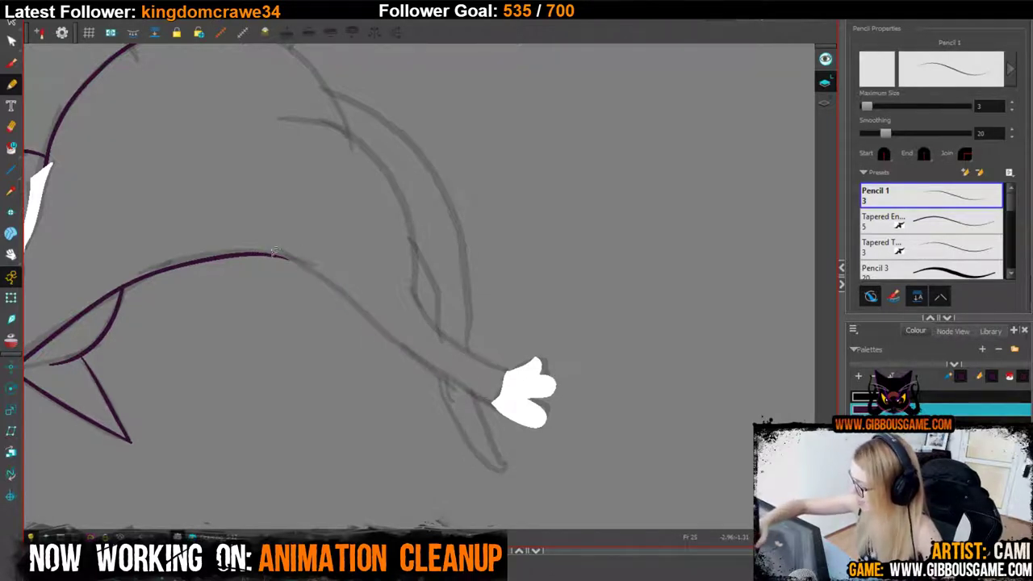
pyautogui.moveTo(279, 255); pyautogui.dragTo(493, 405)
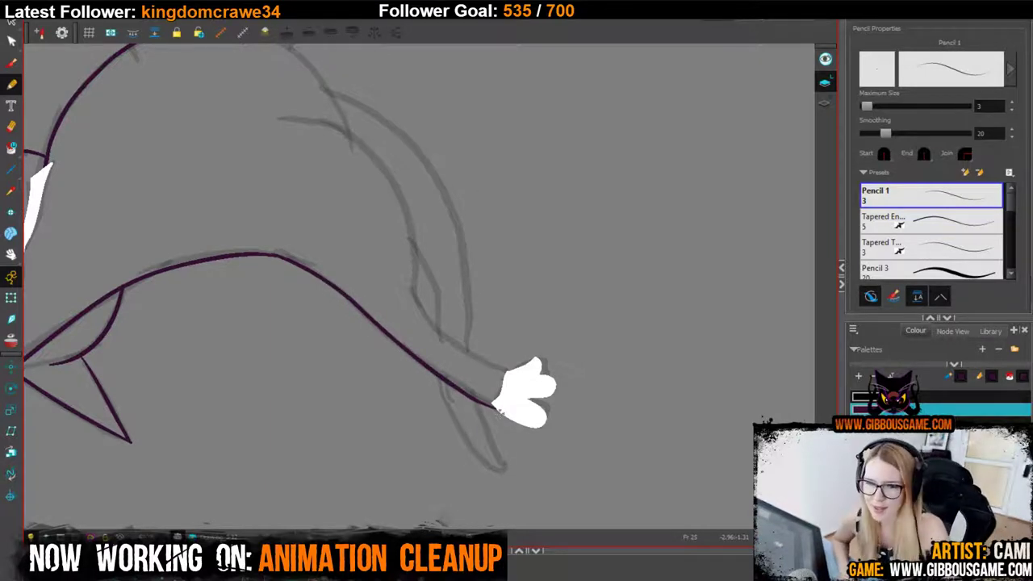
pyautogui.hotkey('ctrl', 'z')
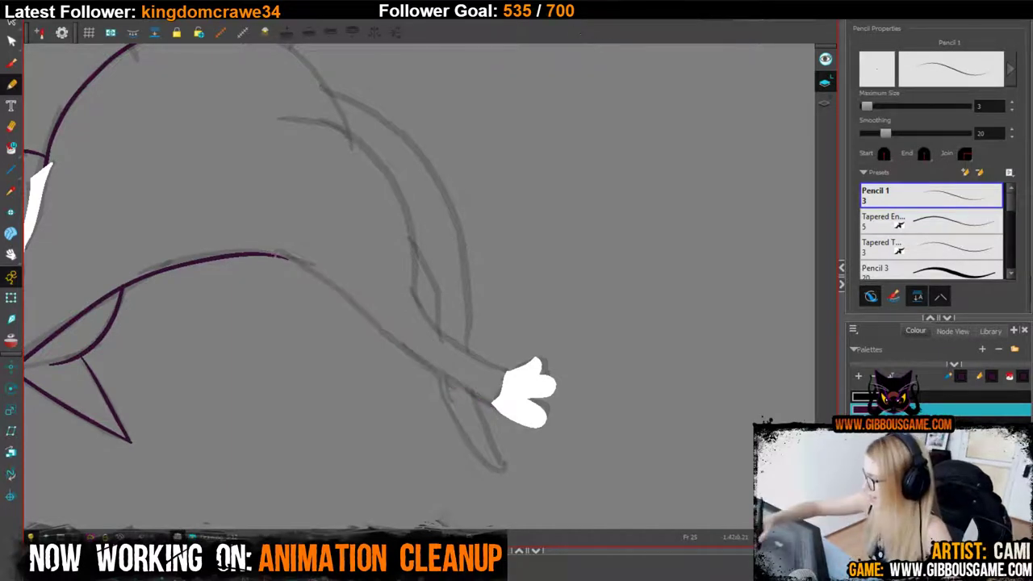
pyautogui.moveTo(282, 256); pyautogui.dragTo(493, 404)
# Trace the thigh and upper edge of the leg beside the tail down to its white paw.
pyautogui.moveTo(325, 124)
pyautogui.mouseDown()
pyautogui.moveTo(351, 200)
pyautogui.moveTo(390, 233)
pyautogui.mouseUp()
pyautogui.hotkey('ctrl', 'z')
pyautogui.moveTo(311, 196)
pyautogui.mouseDown()
pyautogui.moveTo(375, 215)
pyautogui.moveTo(394, 231)
pyautogui.moveTo(347, 204)
pyautogui.moveTo(405, 240)
pyautogui.moveTo(440, 321)
pyautogui.moveTo(442, 373)
pyautogui.moveTo(531, 450)
pyautogui.mouseUp()
pyautogui.hotkey('ctrl', 'z')
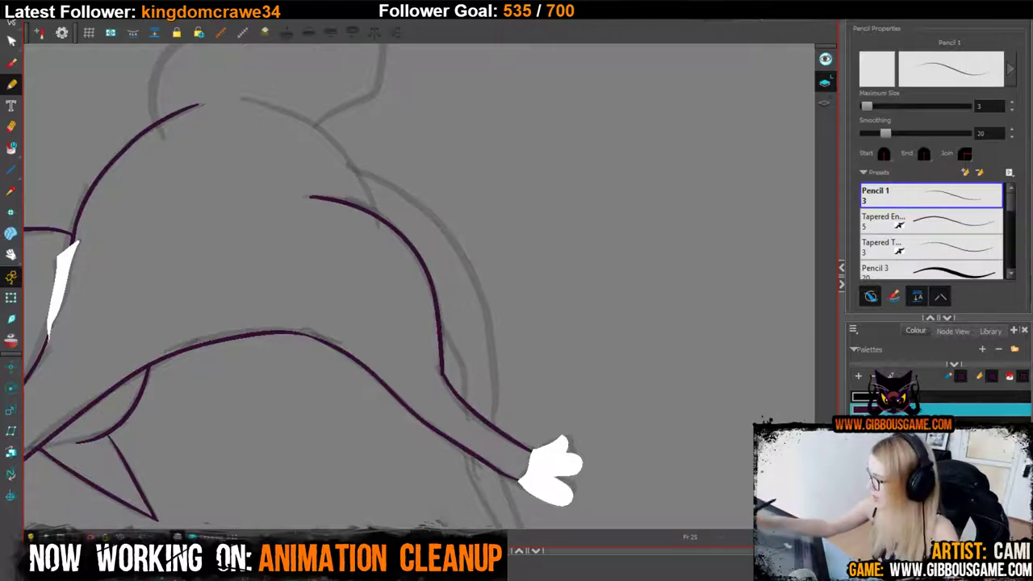
# Trace the rump curve in dark purple from the top of the back down to the thigh line.
pyautogui.moveTo(462, 243); pyautogui.dragTo(563, 438)
pyautogui.moveTo(476, 408)
pyautogui.mouseDown()
pyautogui.moveTo(454, 363)
pyautogui.moveTo(340, 293)
pyautogui.mouseUp()
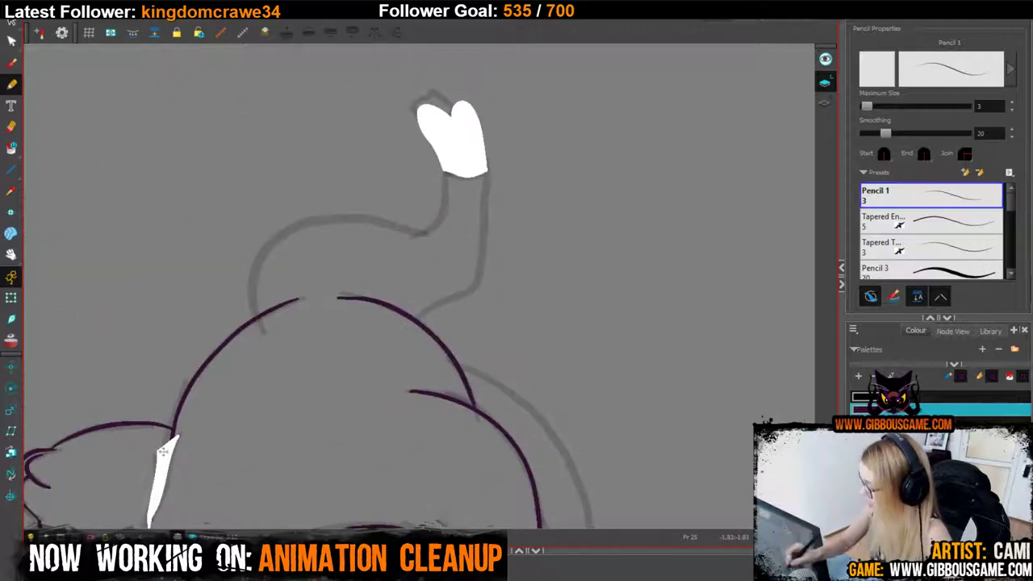
pyautogui.moveTo(625, 438); pyautogui.dragTo(628, 502)
pyautogui.hotkey('ctrl', 'z')
pyautogui.moveTo(476, 475); pyautogui.dragTo(357, 356)
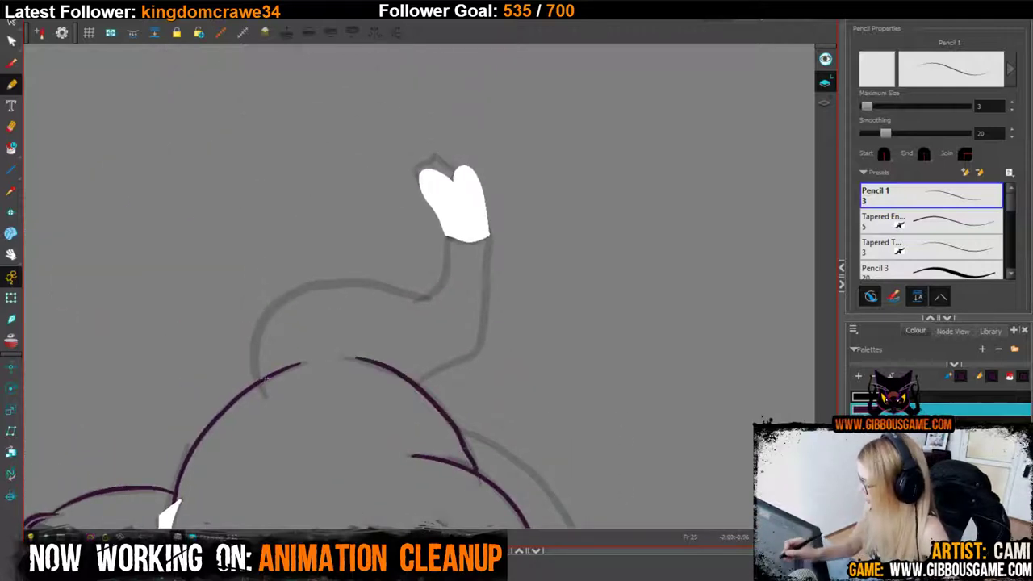
pyautogui.hotkey('ctrl', 'z')
pyautogui.moveTo(477, 476)
pyautogui.mouseDown()
pyautogui.moveTo(453, 419)
pyautogui.moveTo(396, 372)
pyautogui.moveTo(341, 357)
pyautogui.mouseUp()
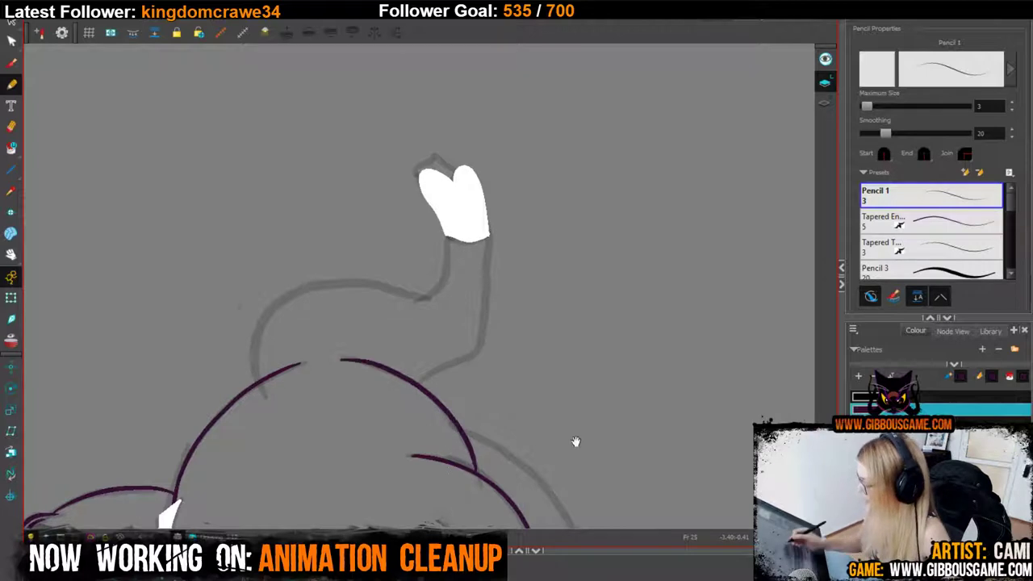
# Trace the rear edge of the raised leg in dark purple from its white paw down to the rump.
pyautogui.moveTo(595, 425); pyautogui.dragTo(576, 411)
pyautogui.press('2')
pyautogui.press('2')
pyautogui.moveTo(547, 378); pyautogui.dragTo(572, 439)
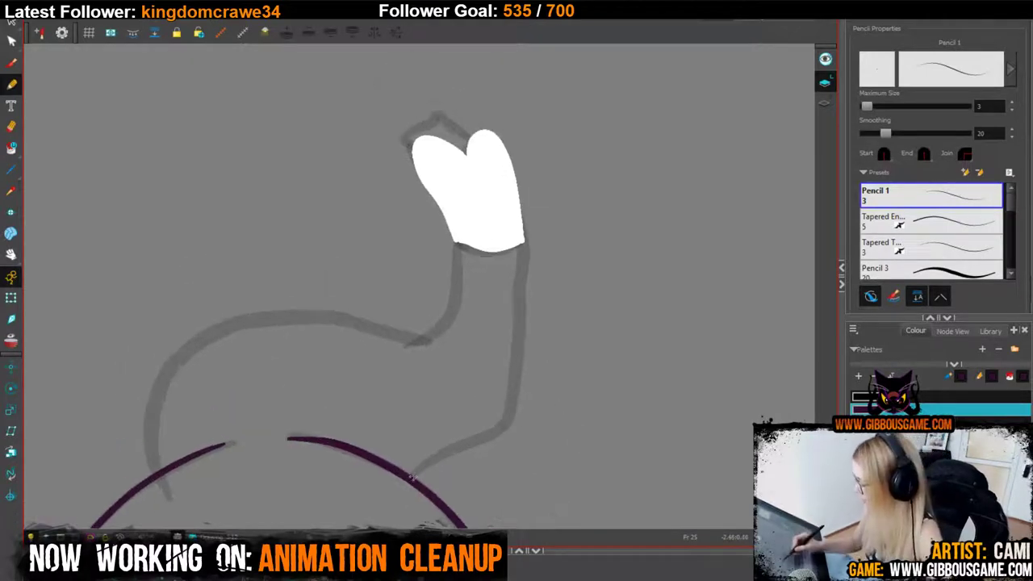
pyautogui.moveTo(415, 480); pyautogui.dragTo(506, 433)
pyautogui.hotkey('ctrl', 'z')
pyautogui.moveTo(415, 479); pyautogui.dragTo(506, 426)
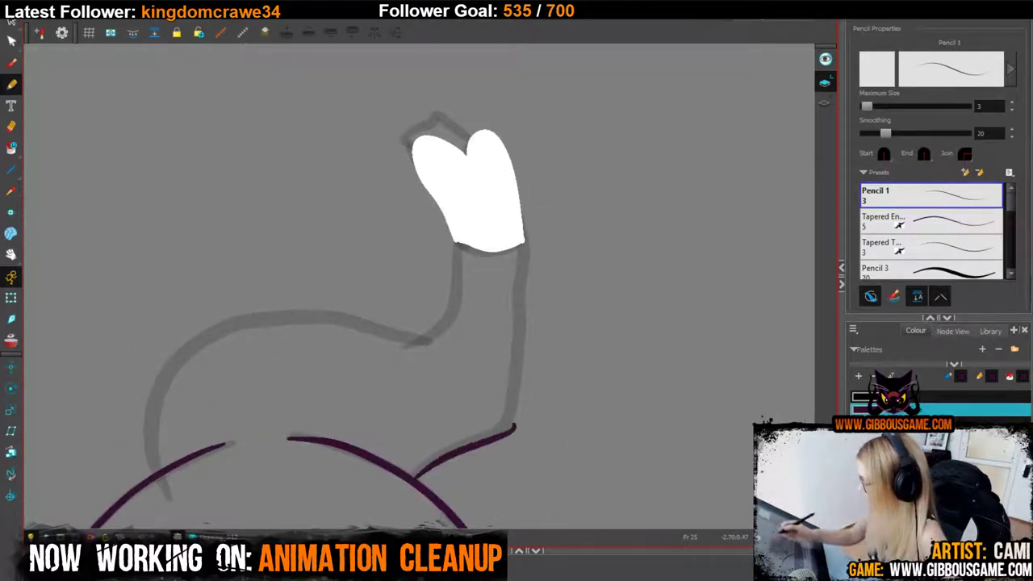
pyautogui.hotkey('ctrl', 'z')
pyautogui.moveTo(522, 243)
pyautogui.mouseDown()
pyautogui.moveTo(517, 374)
pyautogui.moveTo(501, 431)
pyautogui.moveTo(511, 418)
pyautogui.moveTo(413, 476)
pyautogui.mouseUp()
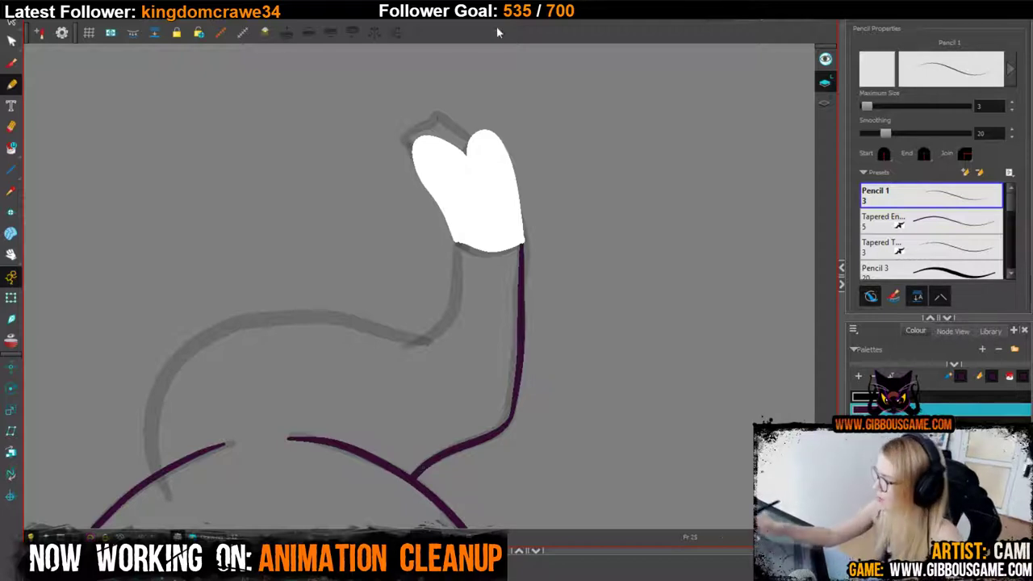
# Trace the front edge of the raised leg in dark purple from the back up to its white paw.
pyautogui.click(11, 85)
pyautogui.moveTo(153, 478)
pyautogui.mouseDown()
pyautogui.moveTo(150, 430)
pyautogui.moveTo(169, 369)
pyautogui.moveTo(204, 336)
pyautogui.moveTo(152, 445)
pyautogui.moveTo(156, 391)
pyautogui.moveTo(192, 339)
pyautogui.moveTo(254, 313)
pyautogui.moveTo(317, 314)
pyautogui.moveTo(418, 341)
pyautogui.moveTo(450, 308)
pyautogui.moveTo(458, 244)
pyautogui.mouseUp()
pyautogui.hotkey('ctrl', 'z')
pyautogui.hotkey('ctrl', 'z')
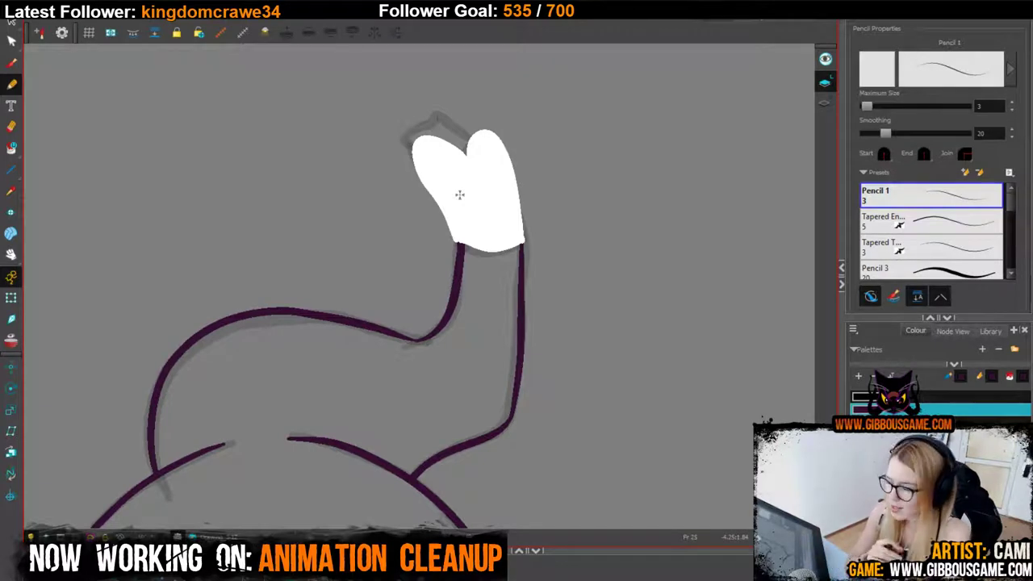
# Trace the short inner edge of the tail behind the lower thigh in dark purple.
pyautogui.press('1')
pyautogui.press('1')
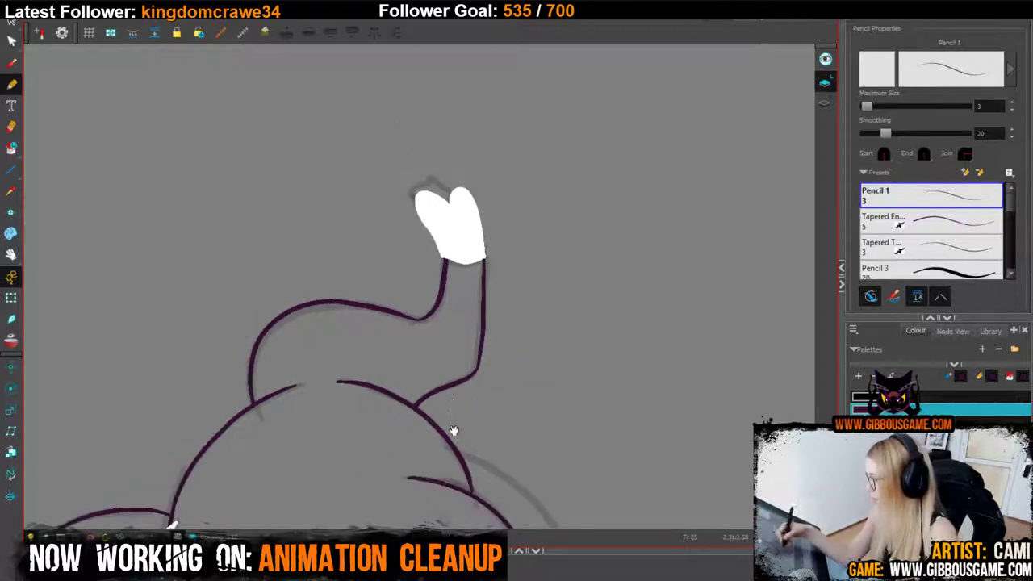
pyautogui.moveTo(453, 430); pyautogui.dragTo(446, 269)
pyautogui.moveTo(575, 298); pyautogui.dragTo(359, 141)
pyautogui.press('2')
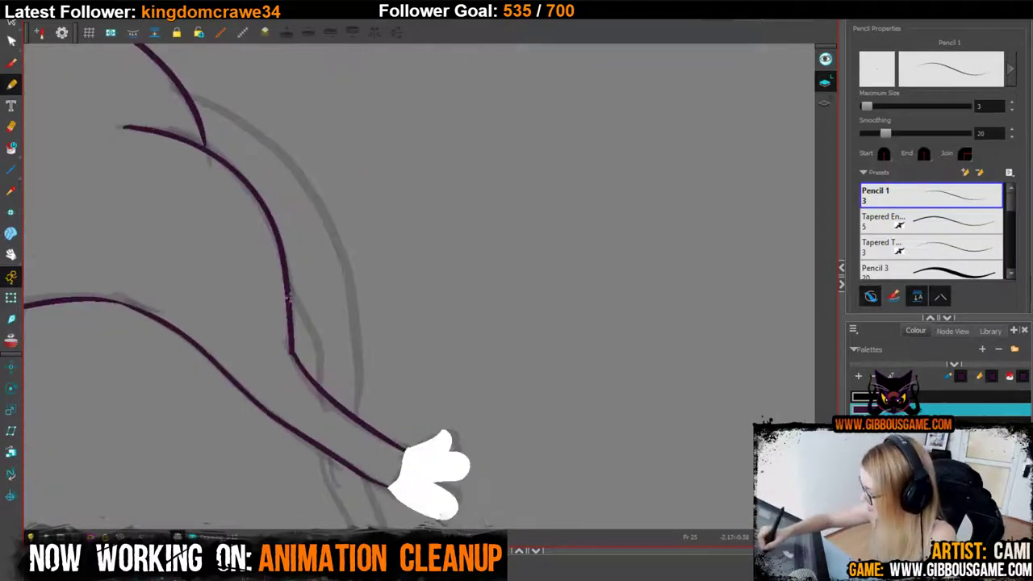
pyautogui.moveTo(289, 294); pyautogui.dragTo(318, 387)
pyautogui.hotkey('ctrl', 'z')
pyautogui.moveTo(289, 291); pyautogui.dragTo(322, 389)
pyautogui.hotkey('ctrl', 'z')
pyautogui.moveTo(289, 283); pyautogui.dragTo(322, 387)
# Trace the tail tip below the leg and the long outer tail edge up to the rump in dark purple.
pyautogui.scroll(-3, 335, 388)
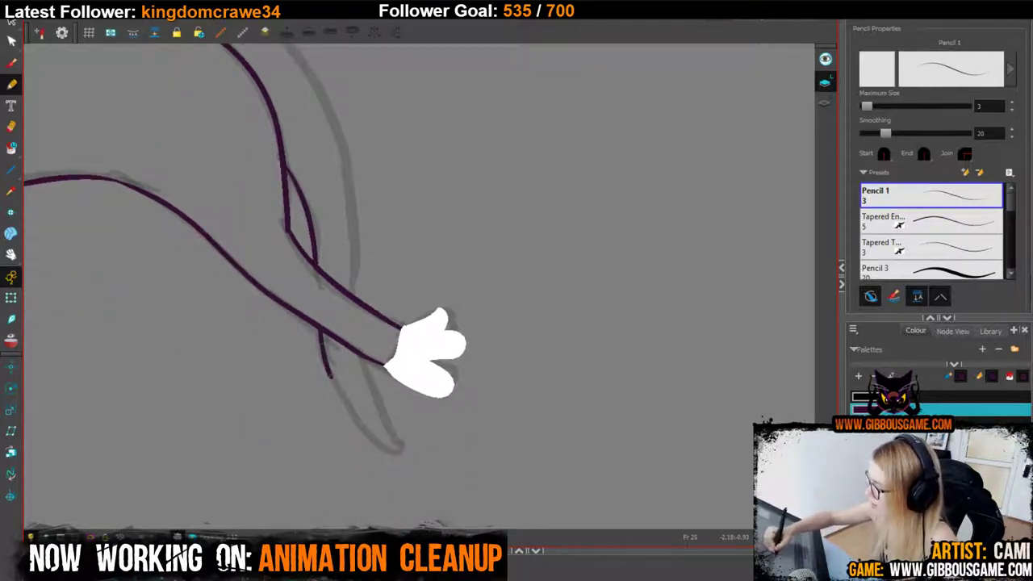
pyautogui.moveTo(319, 327)
pyautogui.mouseDown()
pyautogui.moveTo(348, 414)
pyautogui.moveTo(392, 450)
pyautogui.mouseUp()
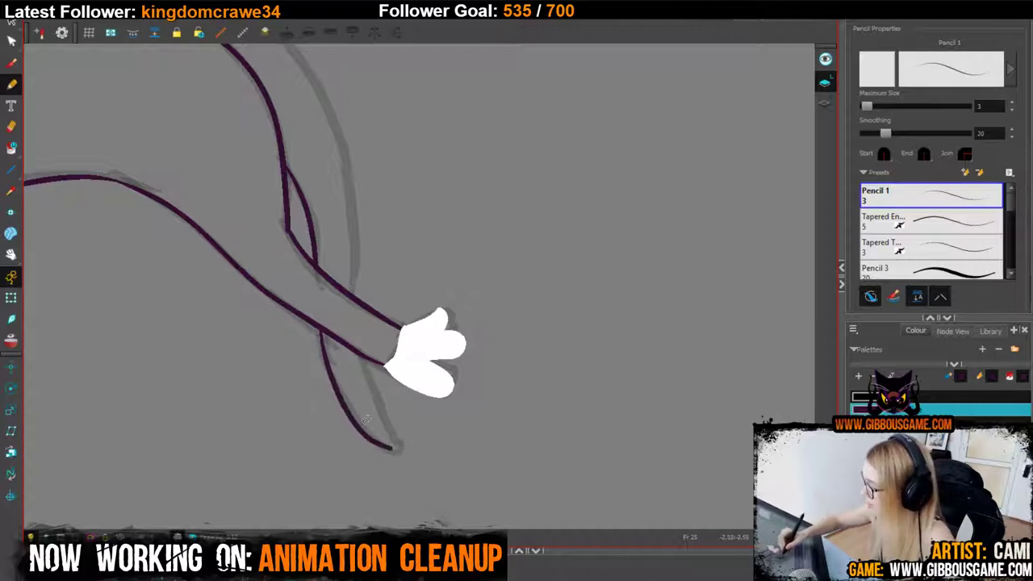
pyautogui.hotkey('ctrl', 'z')
pyautogui.moveTo(320, 327)
pyautogui.mouseDown()
pyautogui.moveTo(349, 415)
pyautogui.moveTo(388, 446)
pyautogui.moveTo(361, 356)
pyautogui.mouseUp()
pyautogui.moveTo(416, 265); pyautogui.dragTo(477, 381)
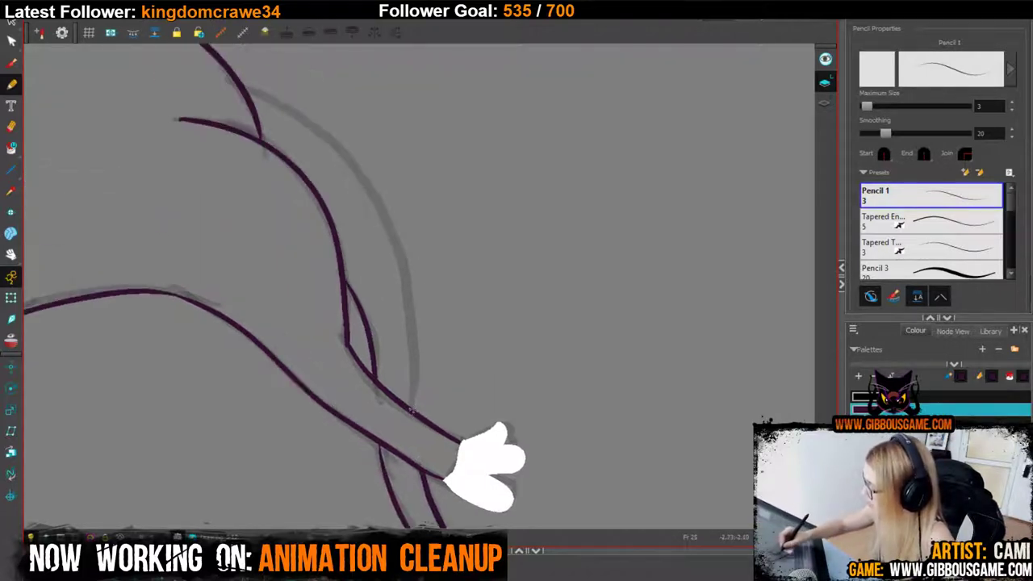
pyautogui.moveTo(413, 411)
pyautogui.mouseDown()
pyautogui.moveTo(399, 265)
pyautogui.moveTo(352, 157)
pyautogui.moveTo(324, 122)
pyautogui.moveTo(229, 72)
pyautogui.mouseUp()
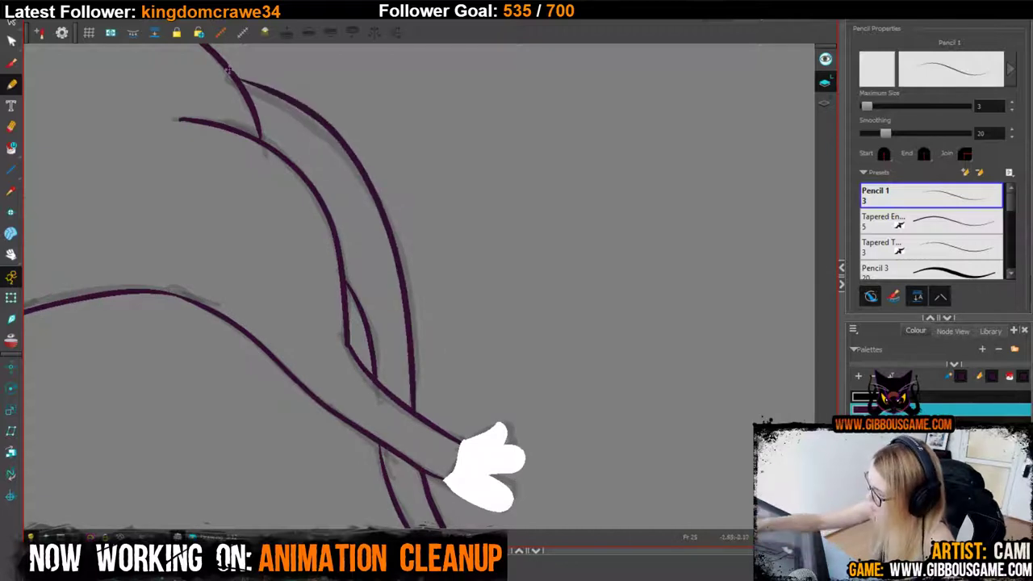
# Fill the cat's body, raised leg, ear, head, muzzle and tail with black on frame 25.
pyautogui.scroll(-3, 691, 461)
pyautogui.scroll(-4, 692, 462)
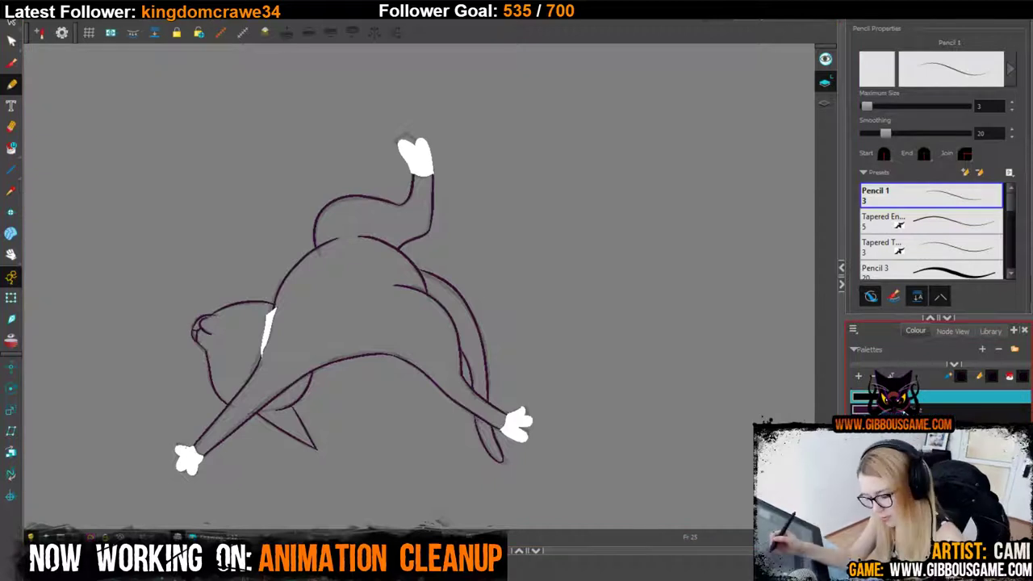
pyautogui.hotkey('alt', 'i')
pyautogui.click(289, 340)
pyautogui.click(297, 426)
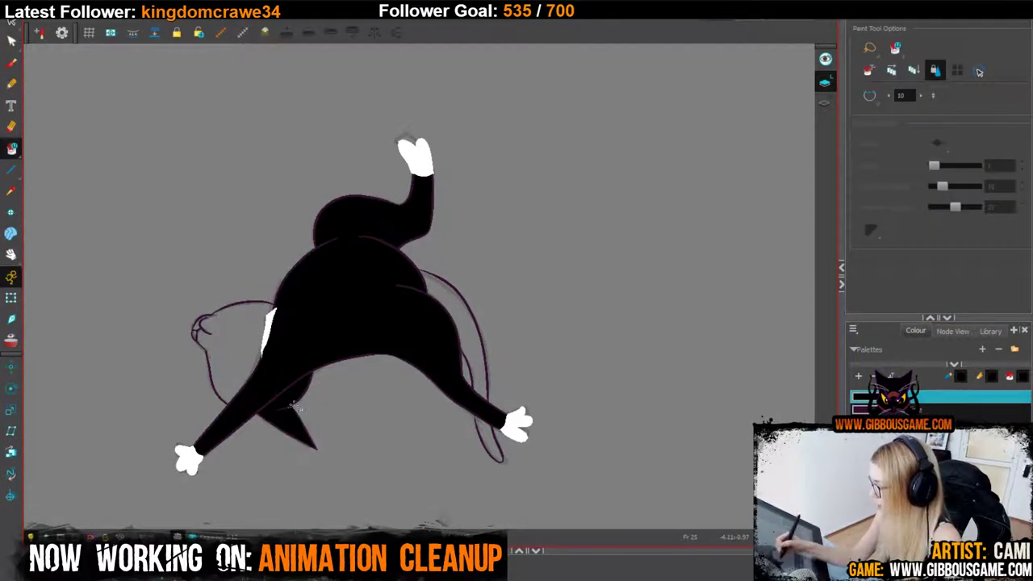
pyautogui.click(240, 332)
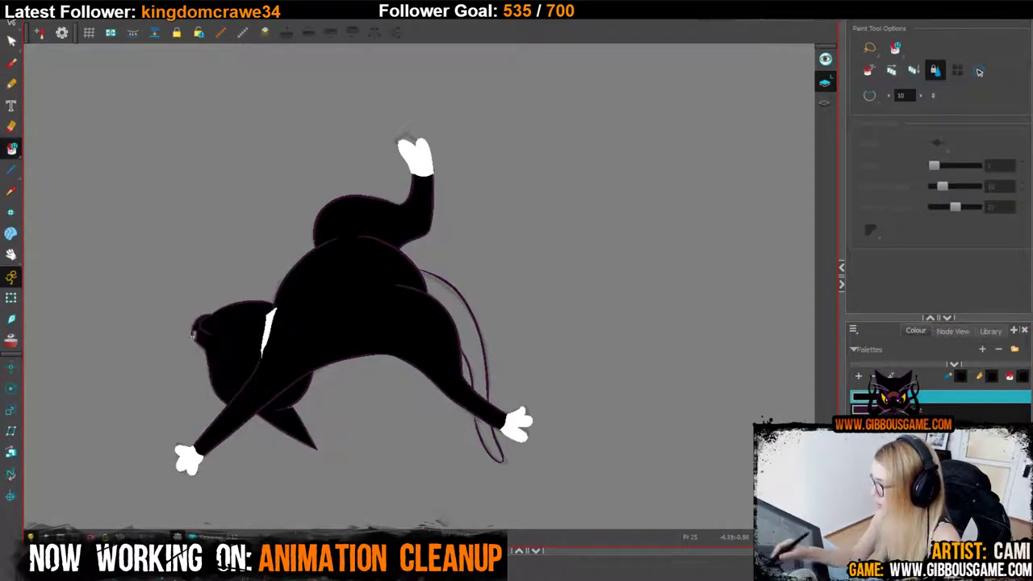
pyautogui.click(461, 339)
pyautogui.click(488, 436)
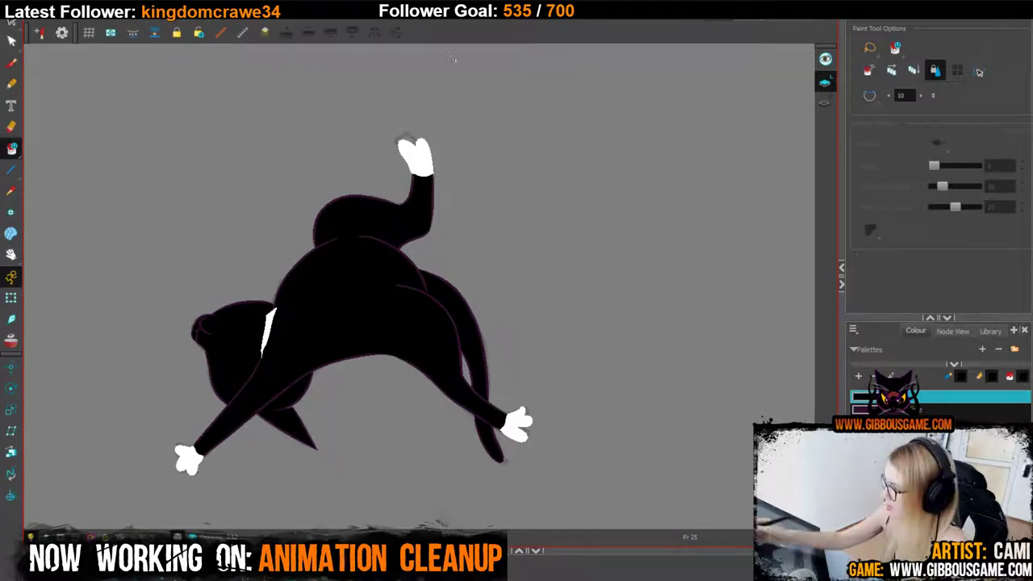
# Examine the filled cat on frame 25 close up and as a whole for flaws in its shapes.
pyautogui.hotkey('alt', '/')
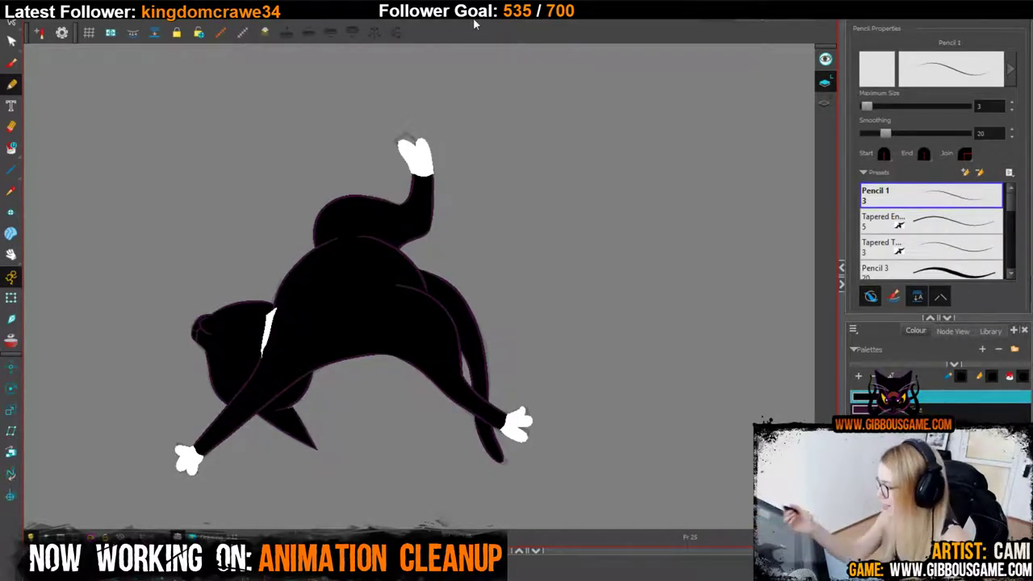
pyautogui.press('2')
pyautogui.moveTo(438, 454); pyautogui.dragTo(443, 320)
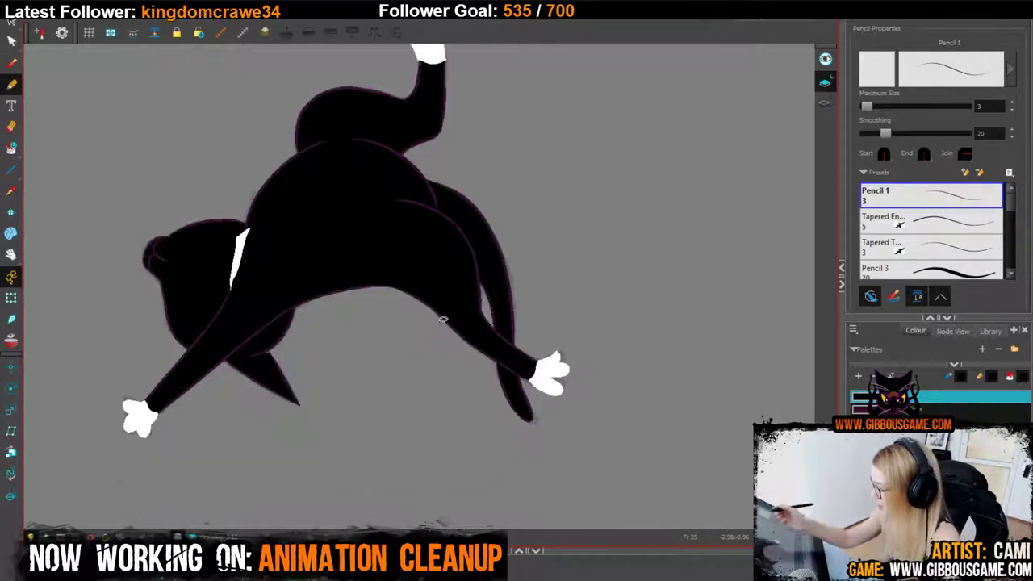
pyautogui.press('2')
pyautogui.press('2')
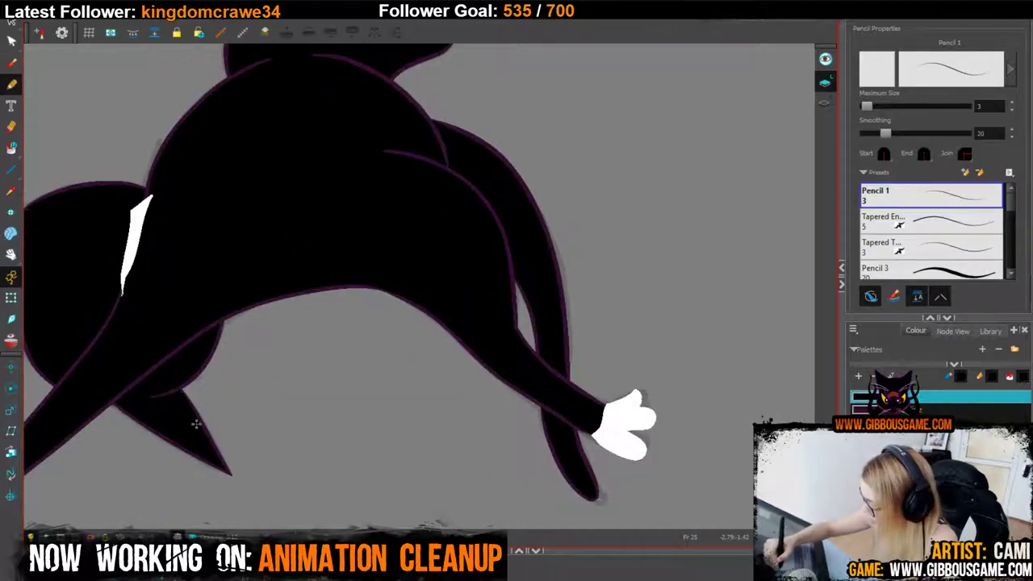
pyautogui.press('1')
pyautogui.press('1')
pyautogui.press('1')
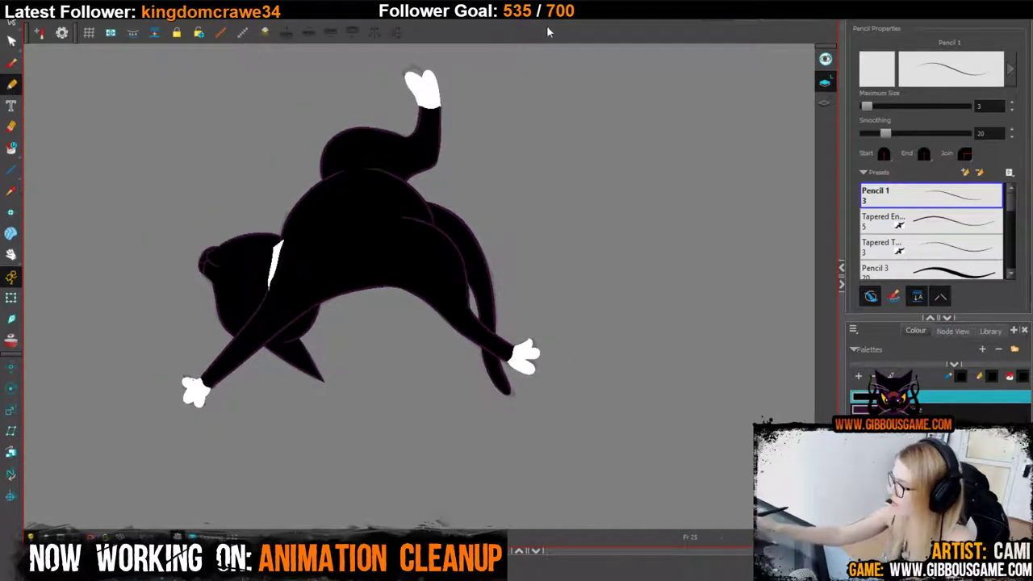
pyautogui.press('2')
pyautogui.press('2')
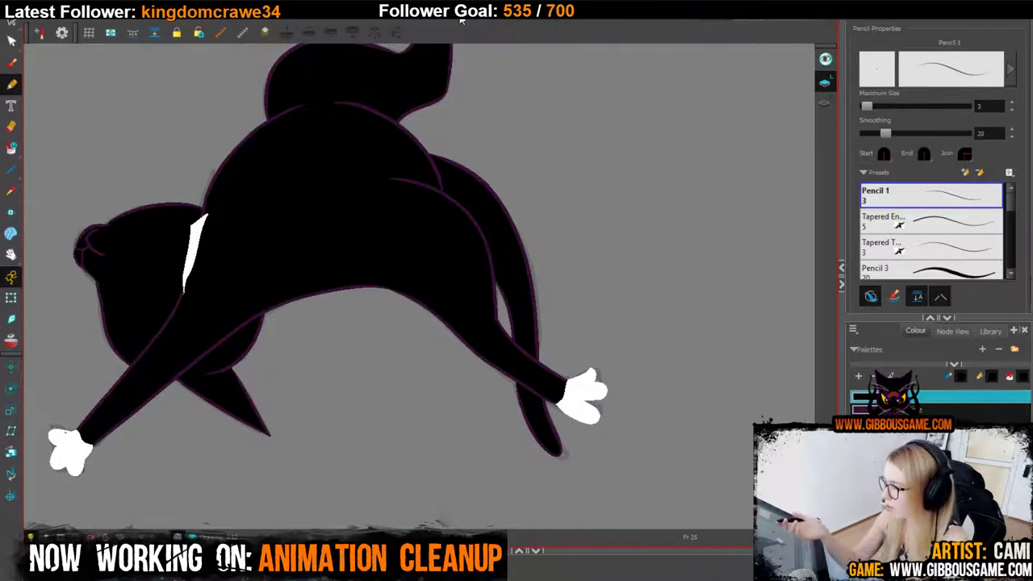
pyautogui.press('1')
pyautogui.press('1')
pyautogui.moveTo(508, 247); pyautogui.dragTo(466, 302)
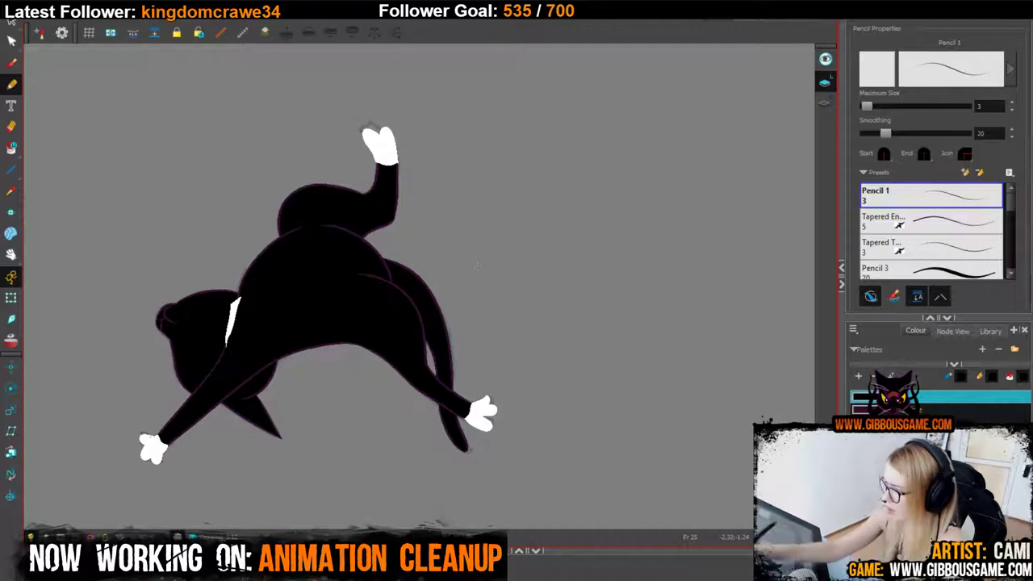
# Delete surplus contour points from the edge of the white collar patch with the Contour Editor.
pyautogui.click(12, 42)
pyautogui.press('2')
pyautogui.press('2')
pyautogui.moveTo(393, 318); pyautogui.dragTo(556, 283)
pyautogui.press('2')
pyautogui.press('2')
pyautogui.moveTo(374, 290); pyautogui.dragTo(414, 316)
pyautogui.moveTo(268, 305)
pyautogui.mouseDown()
pyautogui.moveTo(245, 303)
pyautogui.moveTo(290, 352)
pyautogui.mouseUp()
pyautogui.press('Delete')
pyautogui.click(436, 242)
pyautogui.press('Delete')
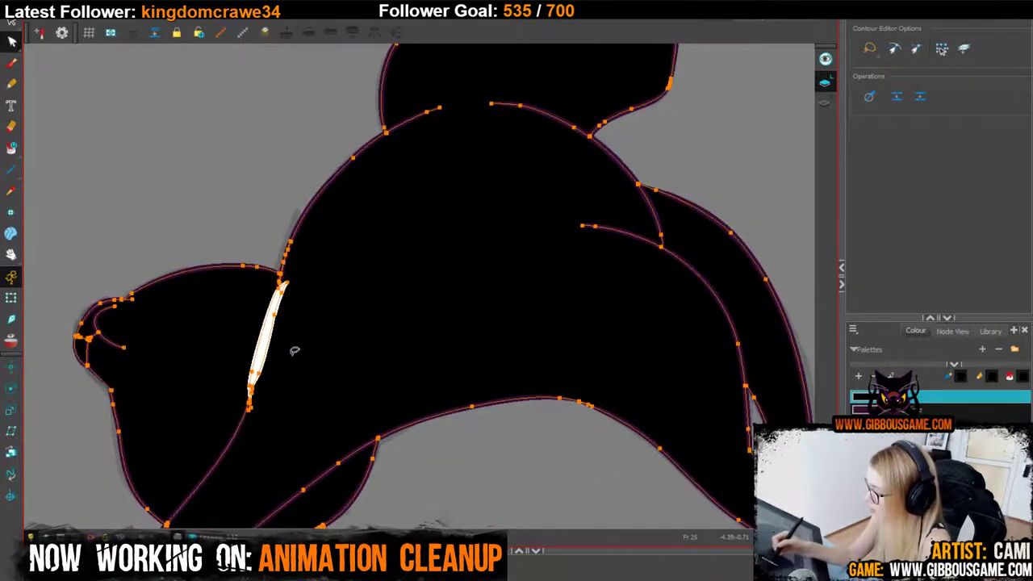
# Delete the surplus contour point near the lower tip of the white collar patch.
pyautogui.click(288, 365)
pyautogui.press('2')
pyautogui.moveTo(206, 452); pyautogui.dragTo(213, 444)
pyautogui.press('Delete')
pyautogui.click(222, 438)
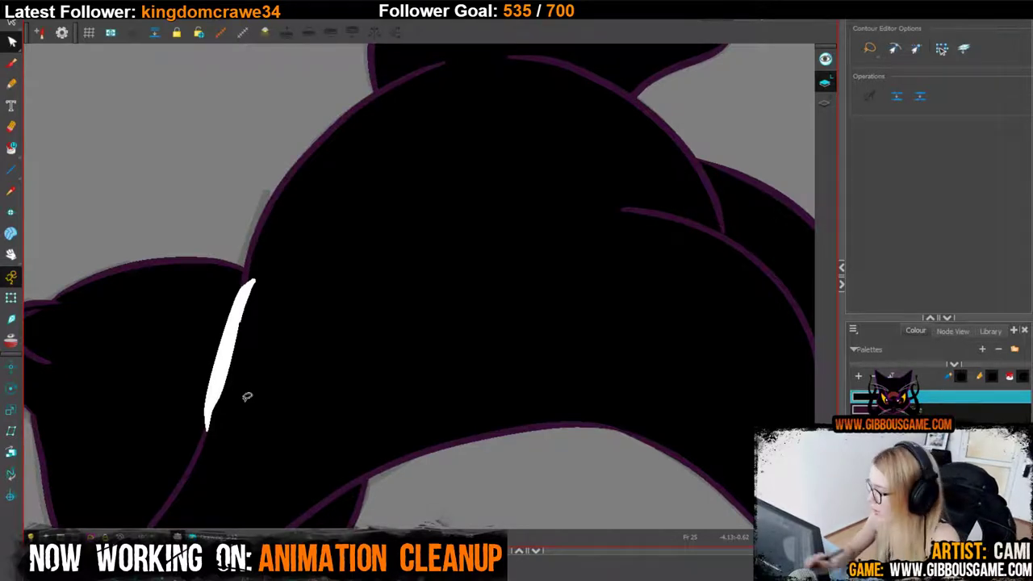
pyautogui.moveTo(278, 331)
pyautogui.mouseDown()
pyautogui.moveTo(244, 353)
pyautogui.moveTo(263, 345)
pyautogui.mouseUp()
pyautogui.click(267, 302)
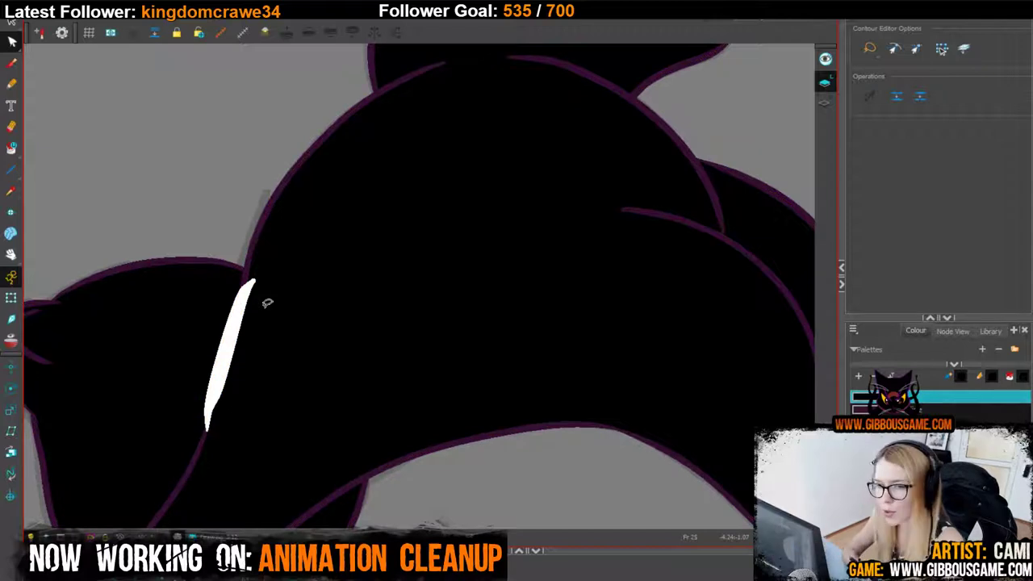
# Smooth the collar patch's inner edge by removing extra contour points and extend its upper tip towards the back.
pyautogui.hotkey('ctrl', 'a')
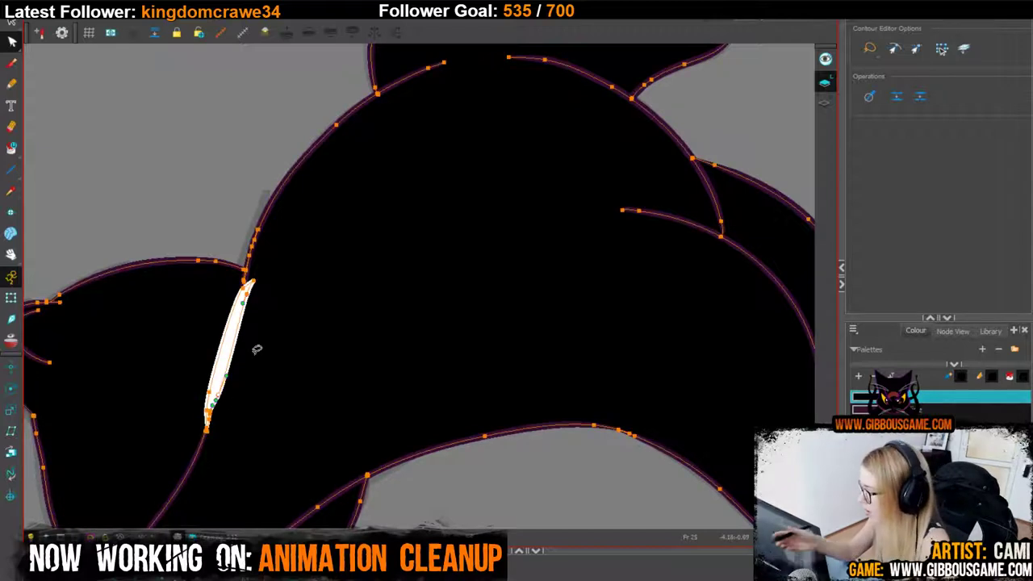
pyautogui.click(220, 395)
pyautogui.press('Delete')
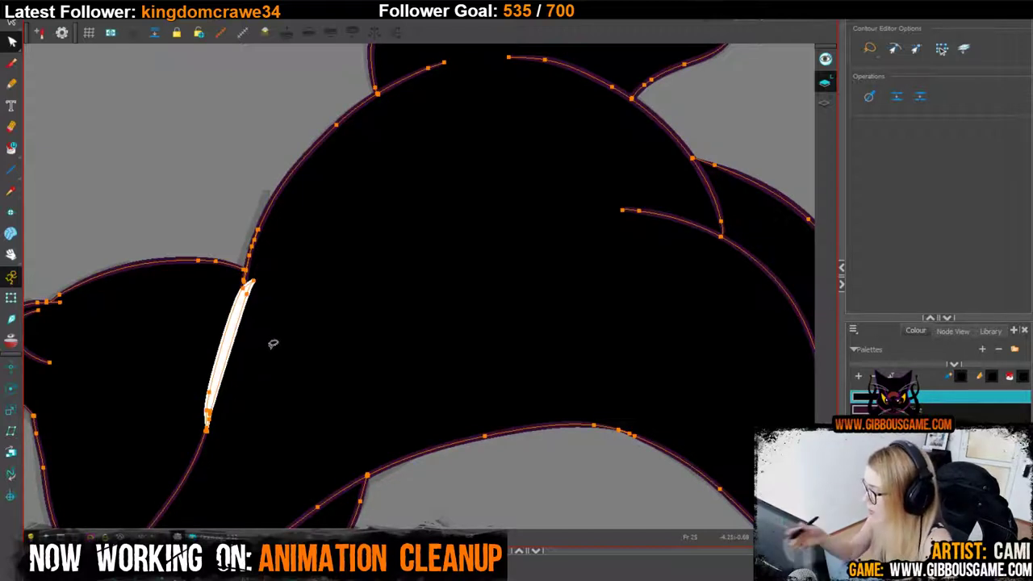
pyautogui.click(252, 283)
pyautogui.moveTo(253, 282); pyautogui.dragTo(265, 267)
pyautogui.click(279, 288)
pyautogui.click(248, 293)
pyautogui.press('Delete')
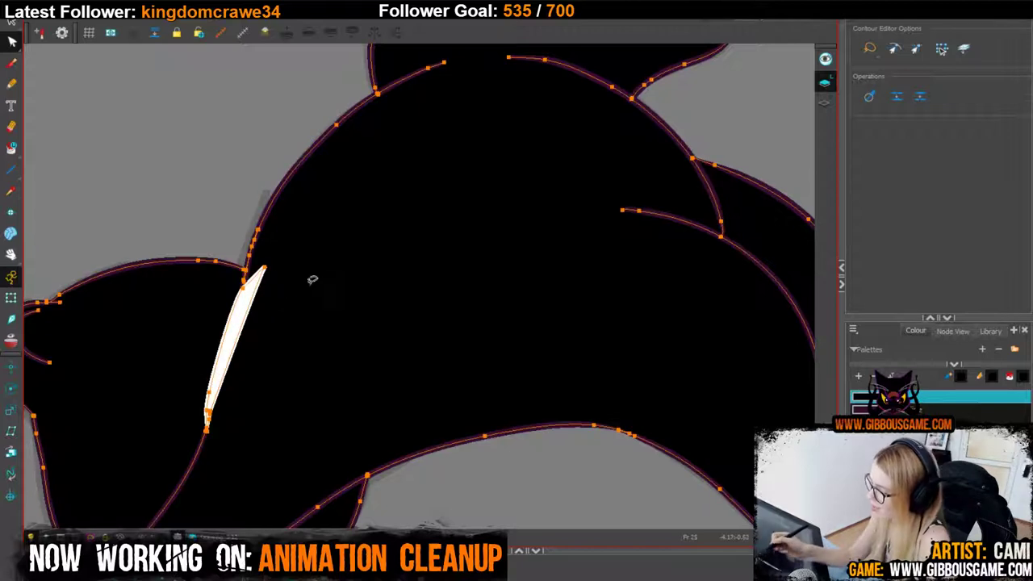
pyautogui.click(312, 280)
# Review the cleaned-up cat drawings at different magnifications and across other frames of the animation.
pyautogui.press('1')
pyautogui.scroll(-2, 307, 274)
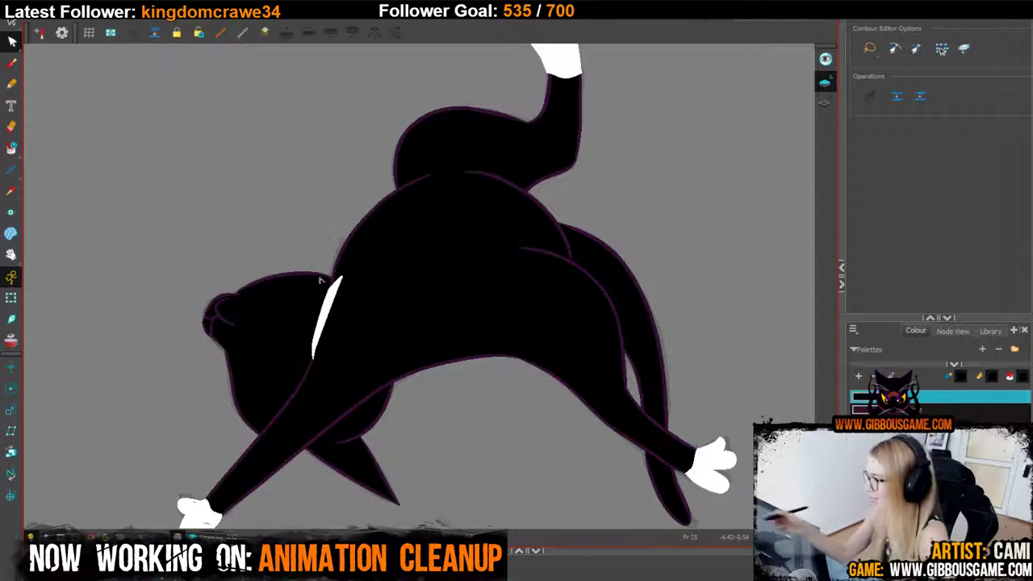
pyautogui.press('1')
pyautogui.press('1')
pyautogui.press('1')
pyautogui.press('1')
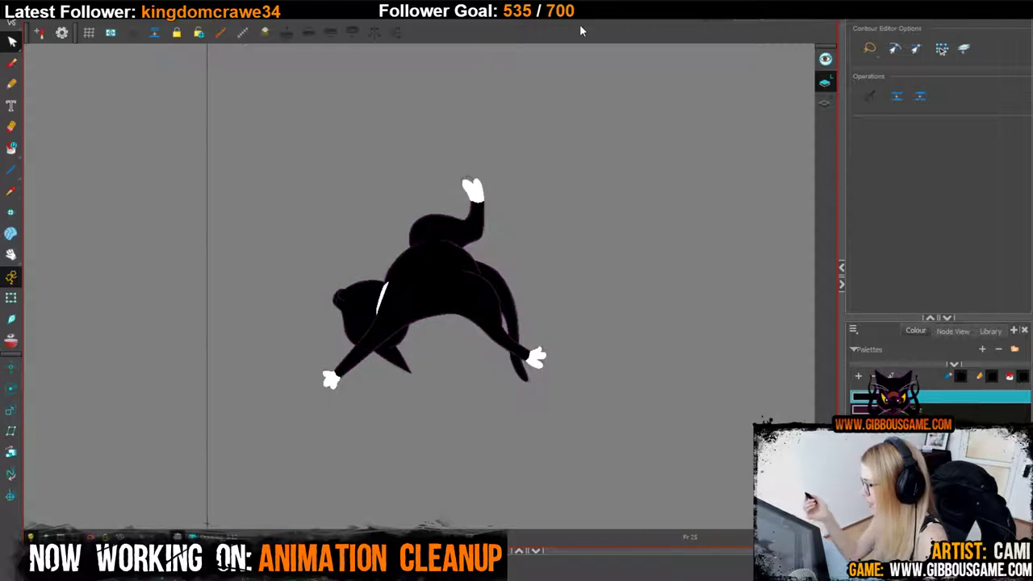
pyautogui.press('1')
pyautogui.press('1')
pyautogui.press('1')
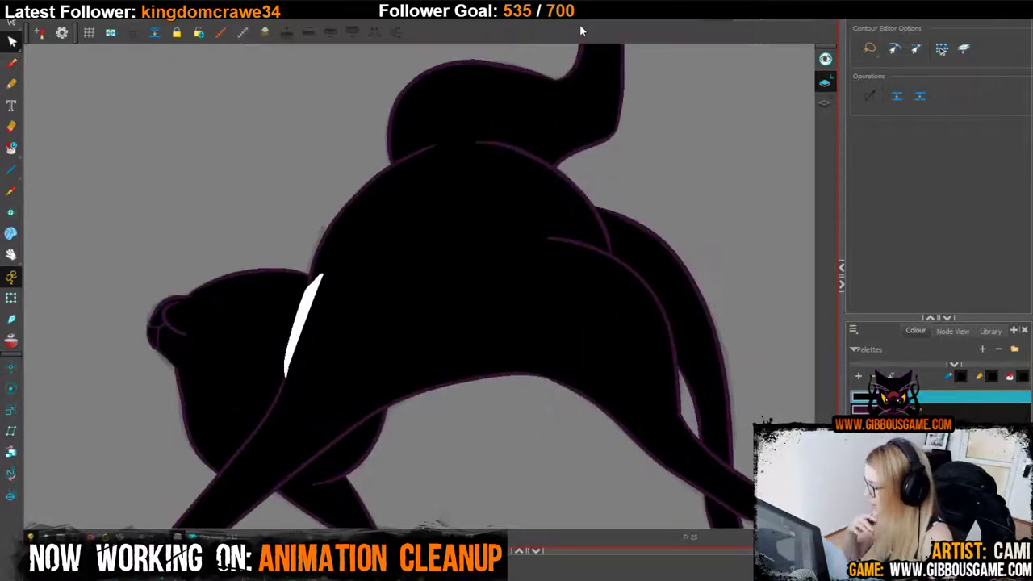
pyautogui.press('1')
pyautogui.press('1')
pyautogui.press('1')
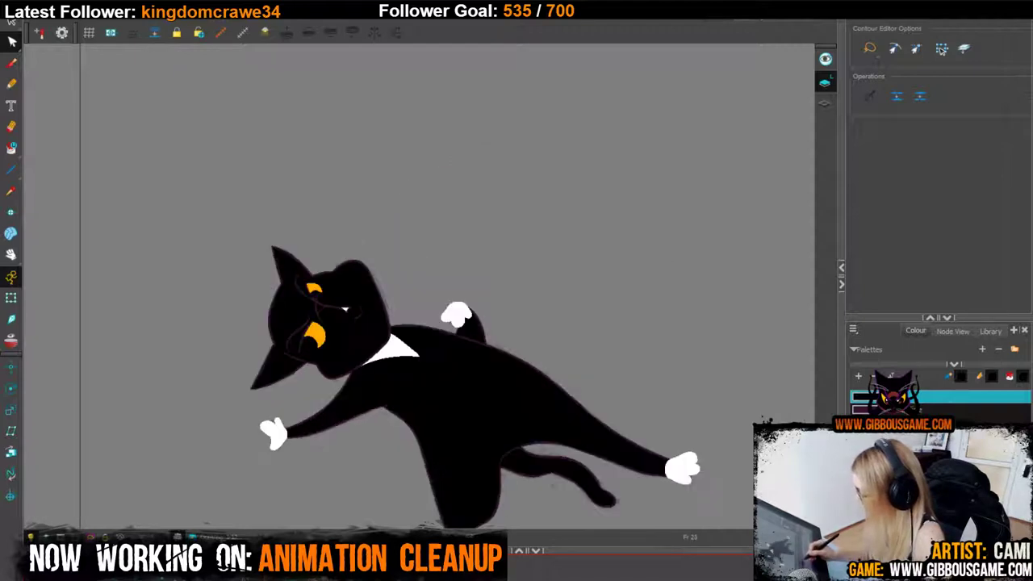
pyautogui.press('1')
pyautogui.press('1')
pyautogui.press('1')
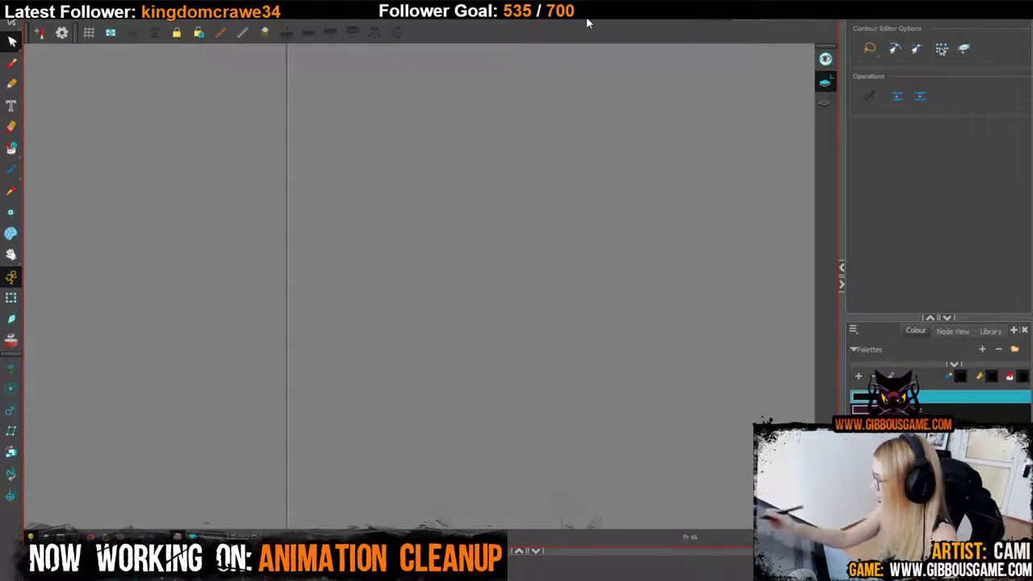
pyautogui.press('1')
pyautogui.press('1')
# On frame 27, trace the cat's outer body edge in dark purple from the rump down to the lower paw.
pyautogui.click(521, 575)
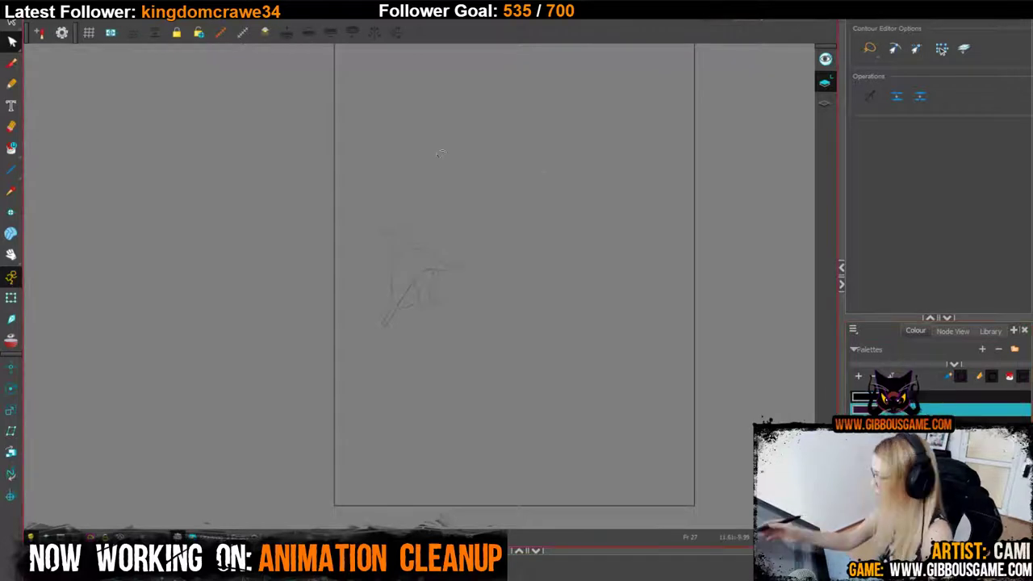
pyautogui.click(11, 86)
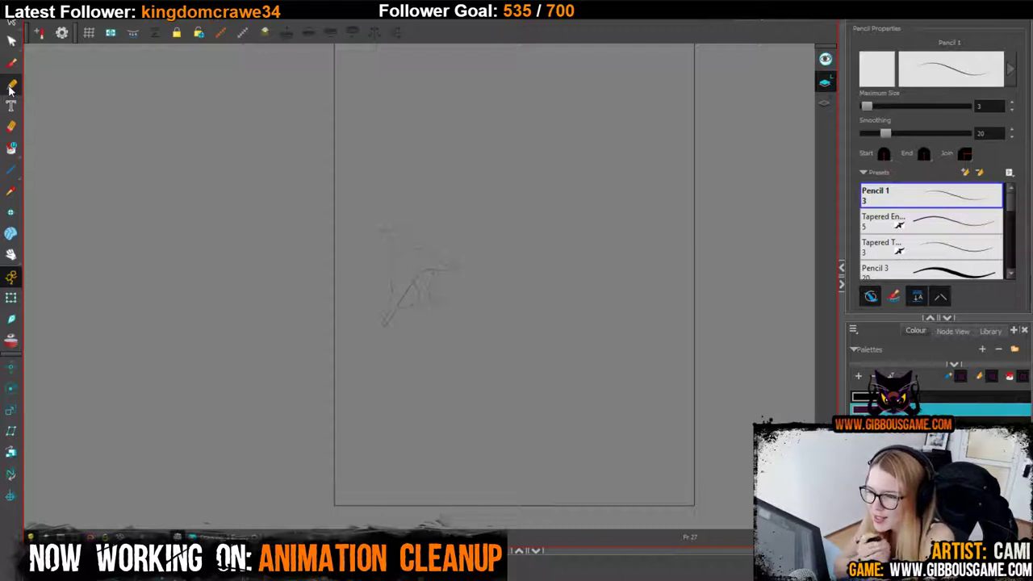
pyautogui.click(11, 85)
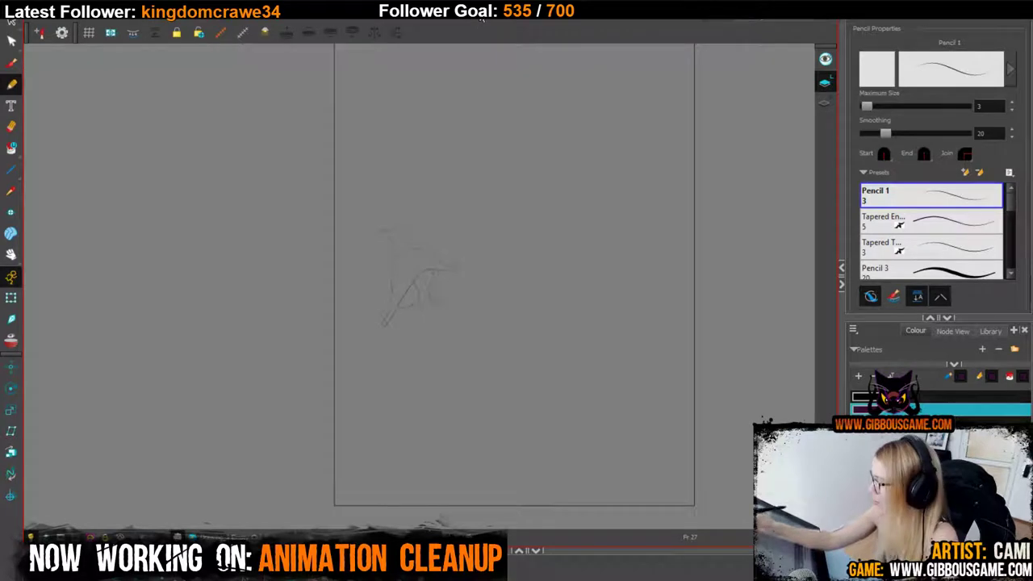
pyautogui.press('2')
pyautogui.press('2')
pyautogui.press('2')
pyautogui.press('2')
pyautogui.moveTo(540, 323); pyautogui.dragTo(547, 383)
pyautogui.press('2')
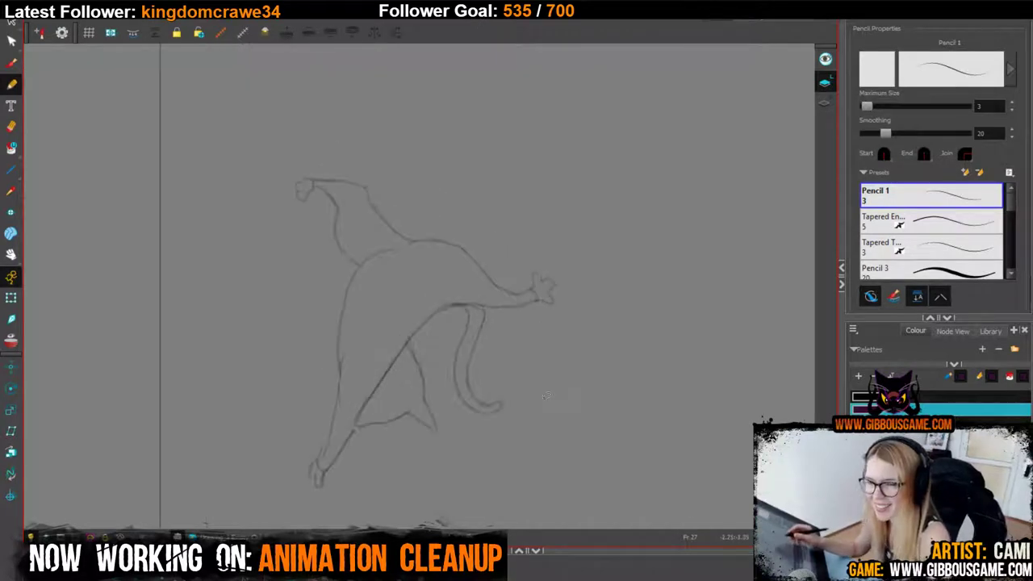
pyautogui.press('2')
pyautogui.press('2')
pyautogui.press('2')
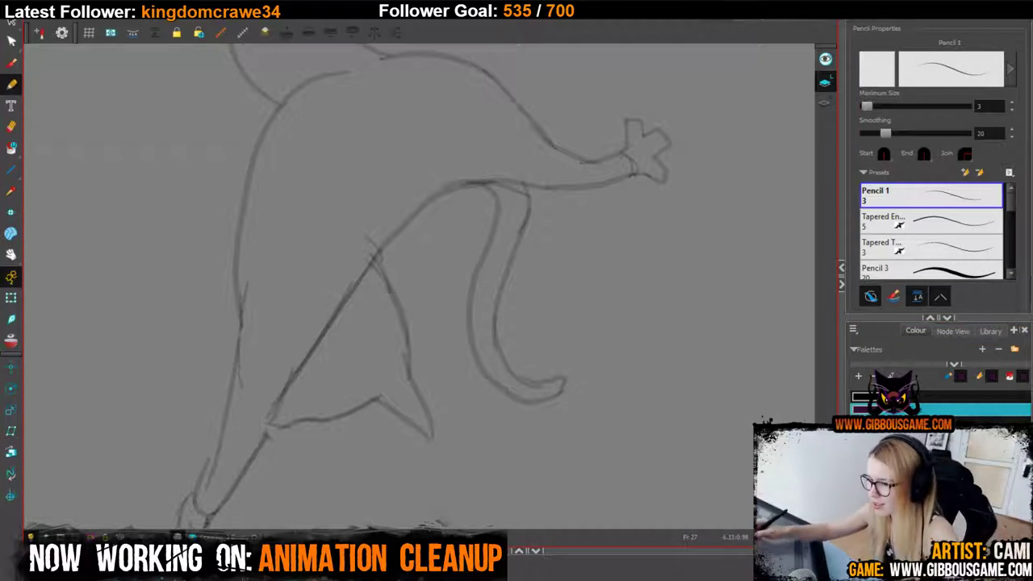
pyautogui.moveTo(347, 69)
pyautogui.mouseDown()
pyautogui.moveTo(271, 110)
pyautogui.moveTo(242, 258)
pyautogui.mouseUp()
pyautogui.hotkey('ctrl', 'z')
pyautogui.moveTo(347, 67)
pyautogui.mouseDown()
pyautogui.moveTo(274, 112)
pyautogui.moveTo(250, 165)
pyautogui.moveTo(240, 316)
pyautogui.mouseUp()
pyautogui.moveTo(405, 298); pyautogui.dragTo(457, 245)
pyautogui.moveTo(294, 260); pyautogui.dragTo(249, 444)
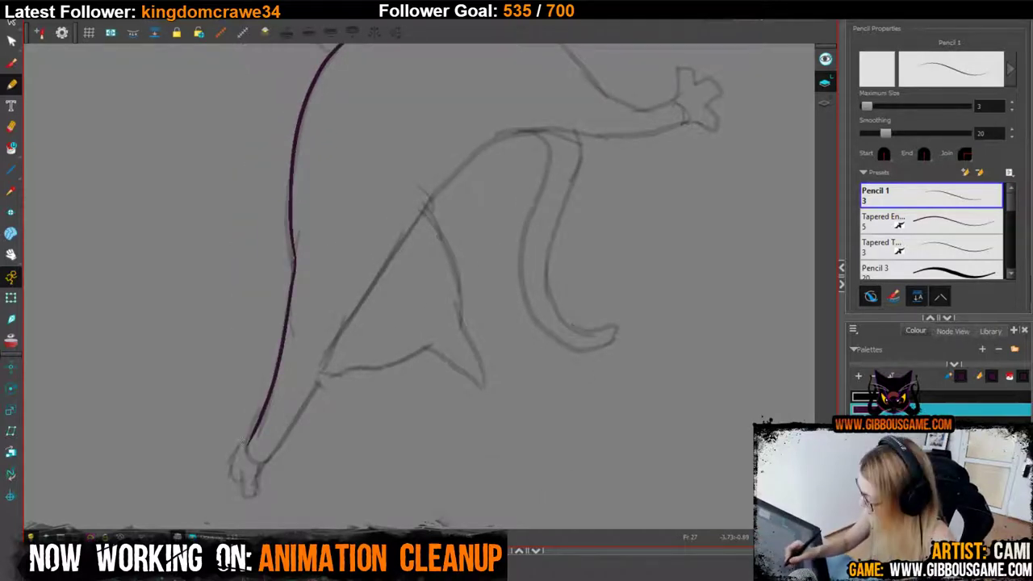
# Trace the inner edge of the lower limb, the belly, the outstretched limb's end and the back in dark purple.
pyautogui.moveTo(278, 440)
pyautogui.mouseDown()
pyautogui.moveTo(454, 175)
pyautogui.moveTo(547, 131)
pyautogui.mouseUp()
pyautogui.moveTo(722, 221); pyautogui.dragTo(706, 433)
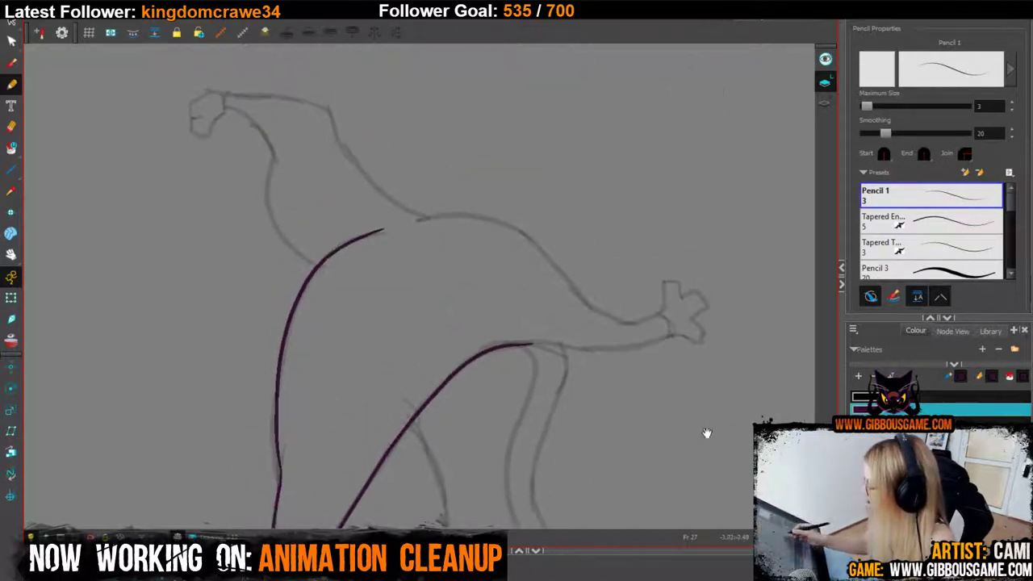
pyautogui.moveTo(526, 344)
pyautogui.mouseDown()
pyautogui.moveTo(615, 349)
pyautogui.moveTo(671, 329)
pyautogui.moveTo(656, 313)
pyautogui.moveTo(617, 320)
pyautogui.moveTo(537, 246)
pyautogui.moveTo(473, 216)
pyautogui.moveTo(407, 218)
pyautogui.mouseUp()
pyautogui.moveTo(466, 349); pyautogui.dragTo(468, 491)
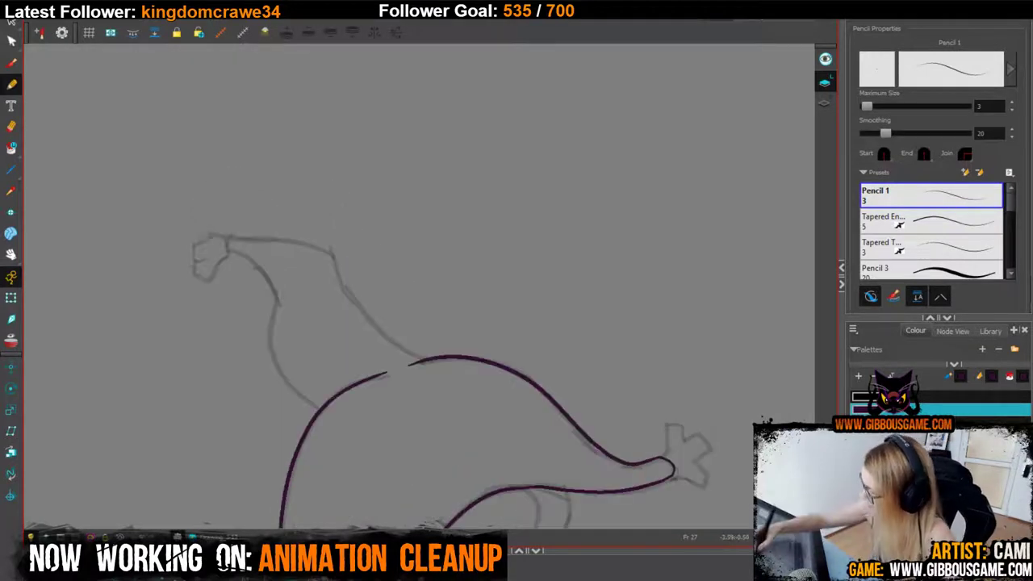
# Trace both edges of the raised leg in dark purple from its paw down to the body.
pyautogui.moveTo(233, 256)
pyautogui.mouseDown()
pyautogui.moveTo(266, 281)
pyautogui.moveTo(271, 350)
pyautogui.moveTo(320, 409)
pyautogui.mouseUp()
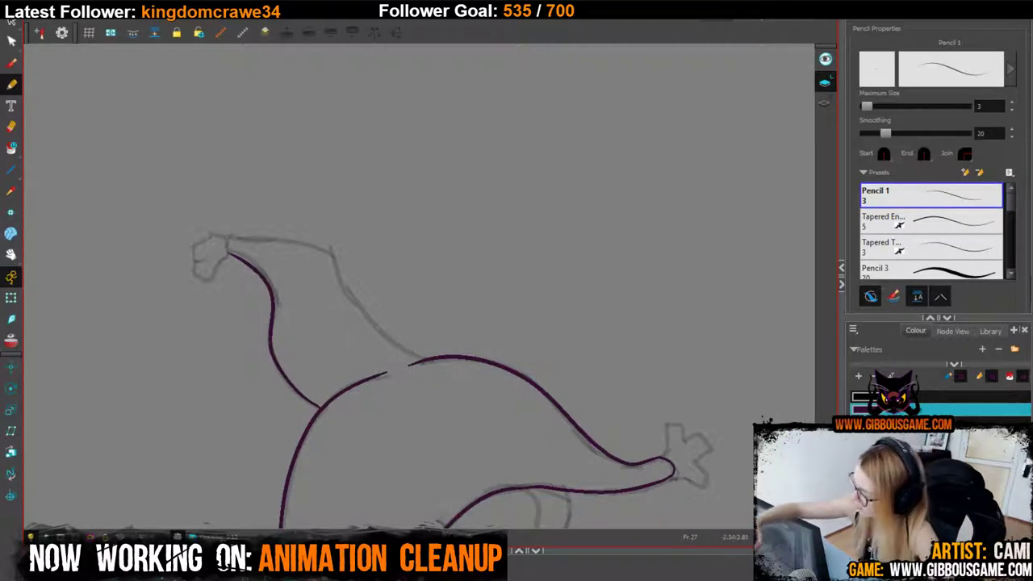
pyautogui.moveTo(227, 236)
pyautogui.mouseDown()
pyautogui.moveTo(329, 251)
pyautogui.moveTo(339, 283)
pyautogui.moveTo(377, 324)
pyautogui.moveTo(429, 360)
pyautogui.mouseUp()
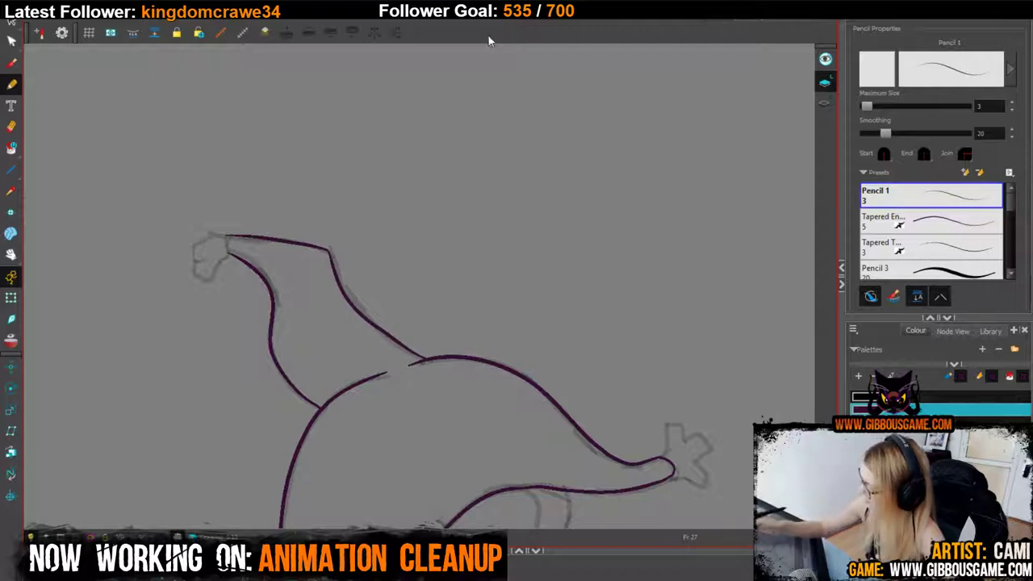
pyautogui.moveTo(549, 250); pyautogui.dragTo(642, 269)
# Switch the drawing colour to white and outline the paw of the raised leg.
pyautogui.click(928, 424)
pyautogui.press('2')
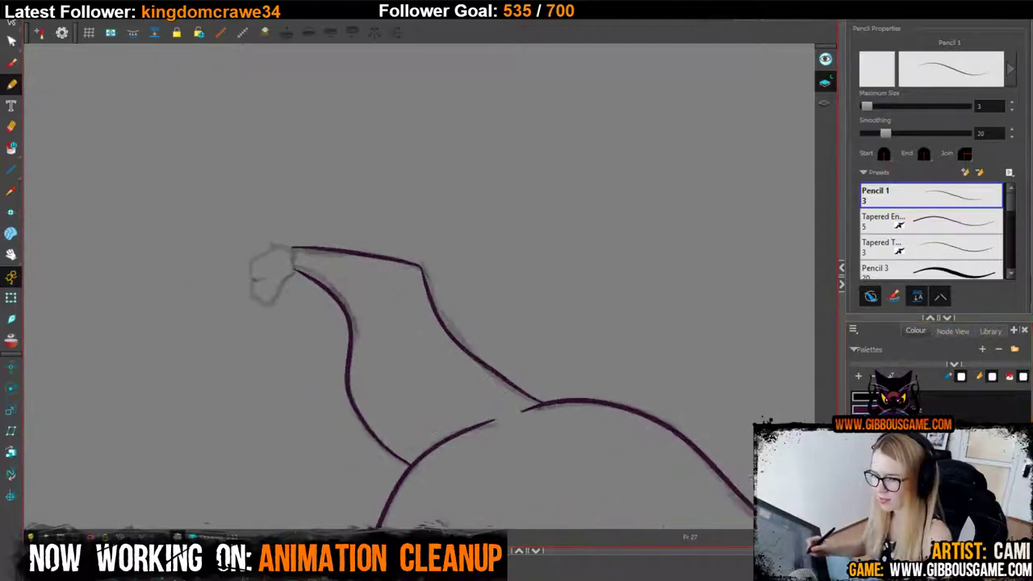
pyautogui.press('2')
pyautogui.moveTo(482, 399); pyautogui.dragTo(551, 494)
pyautogui.moveTo(329, 330)
pyautogui.mouseDown()
pyautogui.moveTo(307, 331)
pyautogui.moveTo(265, 362)
pyautogui.moveTo(286, 389)
pyautogui.moveTo(330, 355)
pyautogui.moveTo(327, 331)
pyautogui.moveTo(328, 357)
pyautogui.mouseUp()
# Outline the paw of the outstretched limb in white along the rough sketch.
pyautogui.moveTo(623, 438); pyautogui.dragTo(454, 147)
pyautogui.moveTo(710, 444)
pyautogui.mouseDown()
pyautogui.moveTo(476, 329)
pyautogui.moveTo(422, 259)
pyautogui.mouseUp()
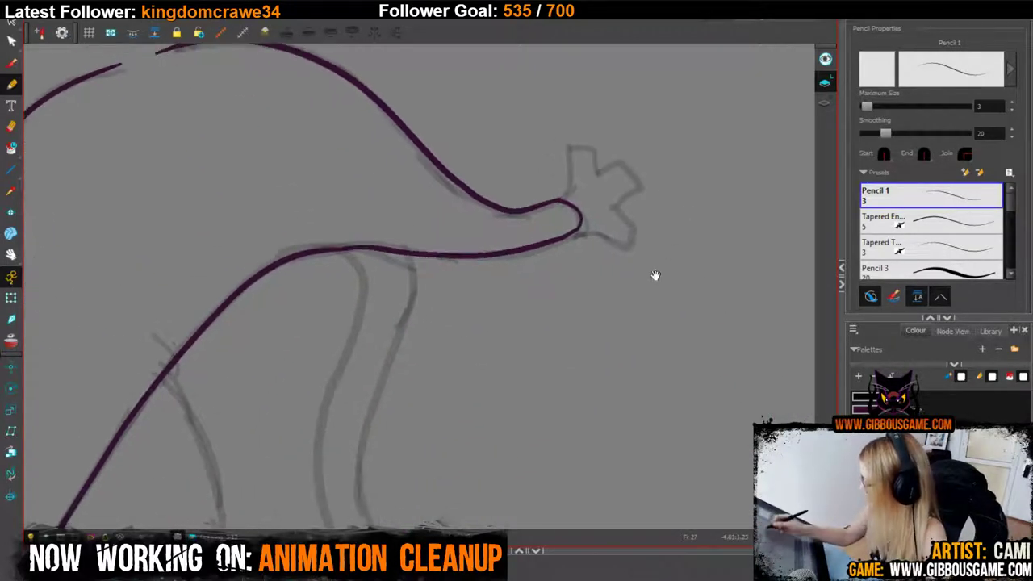
pyautogui.moveTo(655, 275); pyautogui.dragTo(601, 372)
pyautogui.moveTo(519, 333)
pyautogui.mouseDown()
pyautogui.moveTo(579, 341)
pyautogui.moveTo(554, 307)
pyautogui.moveTo(584, 284)
pyautogui.moveTo(545, 274)
pyautogui.moveTo(541, 261)
pyautogui.moveTo(510, 260)
pyautogui.moveTo(508, 298)
pyautogui.mouseUp()
# Outline the lowest paw in white and fill it with white.
pyautogui.moveTo(395, 523); pyautogui.dragTo(676, 238)
pyautogui.moveTo(529, 426)
pyautogui.mouseDown()
pyautogui.moveTo(781, 236)
pyautogui.moveTo(770, 256)
pyautogui.mouseUp()
pyautogui.moveTo(339, 371)
pyautogui.mouseDown()
pyautogui.moveTo(310, 408)
pyautogui.moveTo(349, 458)
pyautogui.moveTo(361, 404)
pyautogui.moveTo(314, 380)
pyautogui.moveTo(309, 394)
pyautogui.moveTo(344, 436)
pyautogui.mouseUp()
pyautogui.hotkey('alt', 'i')
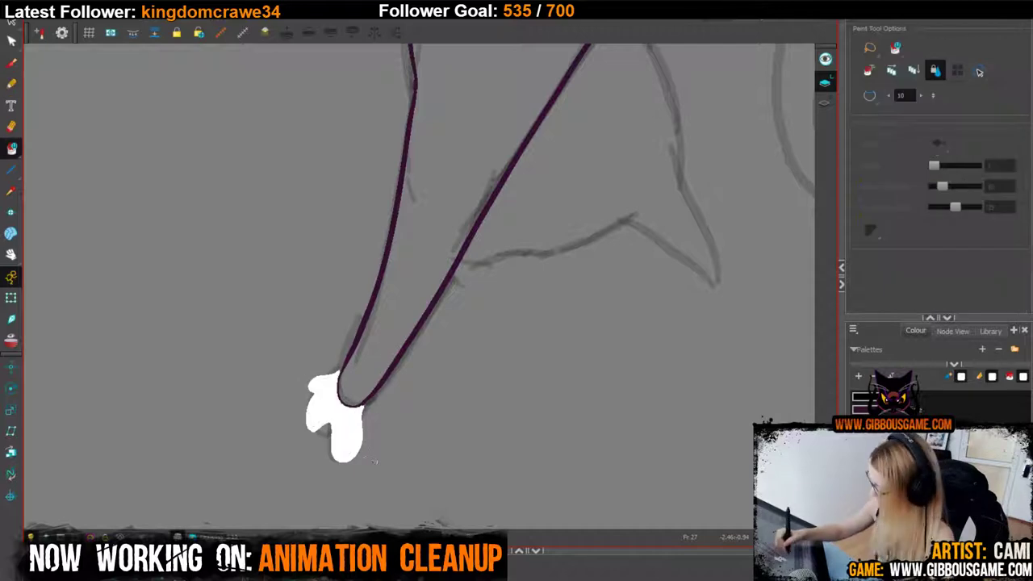
# Fill the paw of the raised leg with white.
pyautogui.moveTo(416, 121); pyautogui.dragTo(400, 459)
pyautogui.click(249, 191)
pyautogui.press('1')
pyautogui.press('1')
pyautogui.press('1')
pyautogui.press('1')
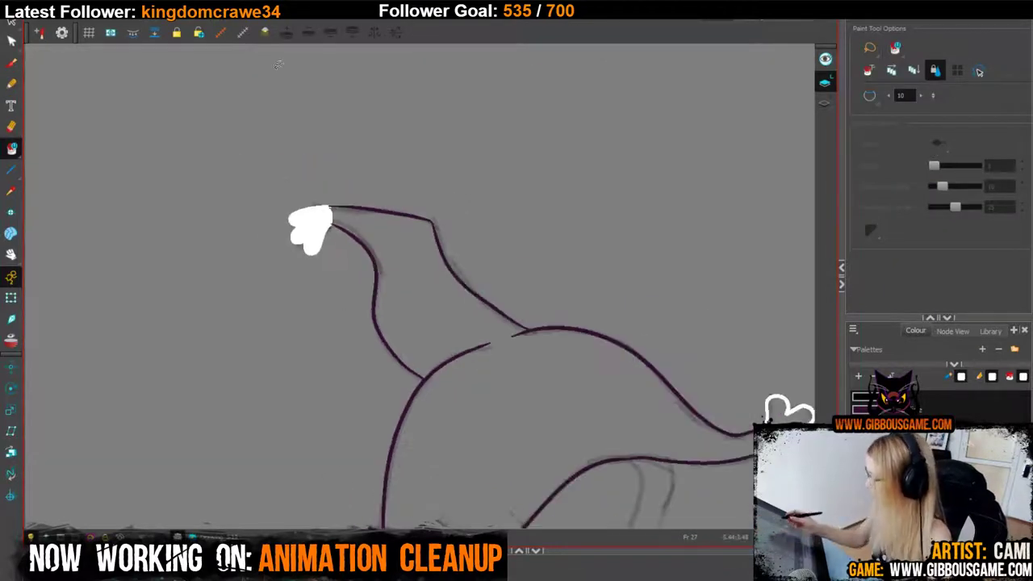
# Fill the paw of the outstretched limb with white.
pyautogui.click(656, 370)
pyautogui.moveTo(694, 468); pyautogui.dragTo(662, 270)
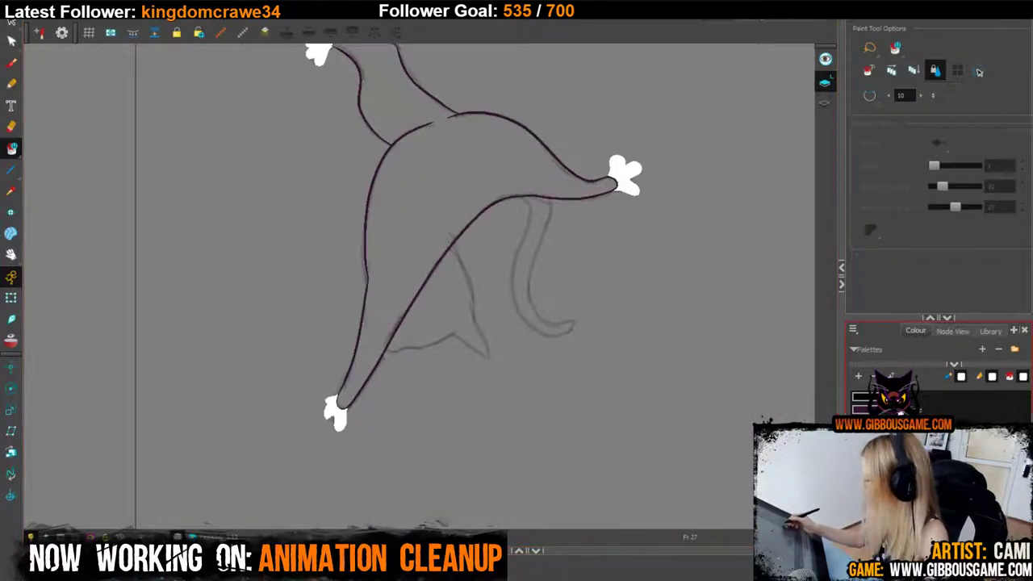
# Switch the drawing colour to dark purple and trace the part of the head and ear showing beneath the body.
pyautogui.click(969, 410)
pyautogui.moveTo(470, 374)
pyautogui.mouseDown()
pyautogui.moveTo(454, 289)
pyautogui.moveTo(438, 474)
pyautogui.mouseUp()
pyautogui.click(14, 85)
pyautogui.press('2')
pyautogui.press('2')
pyautogui.moveTo(320, 418); pyautogui.dragTo(434, 390)
pyautogui.hotkey('ctrl', 'z')
pyautogui.hotkey('ctrl', 'z')
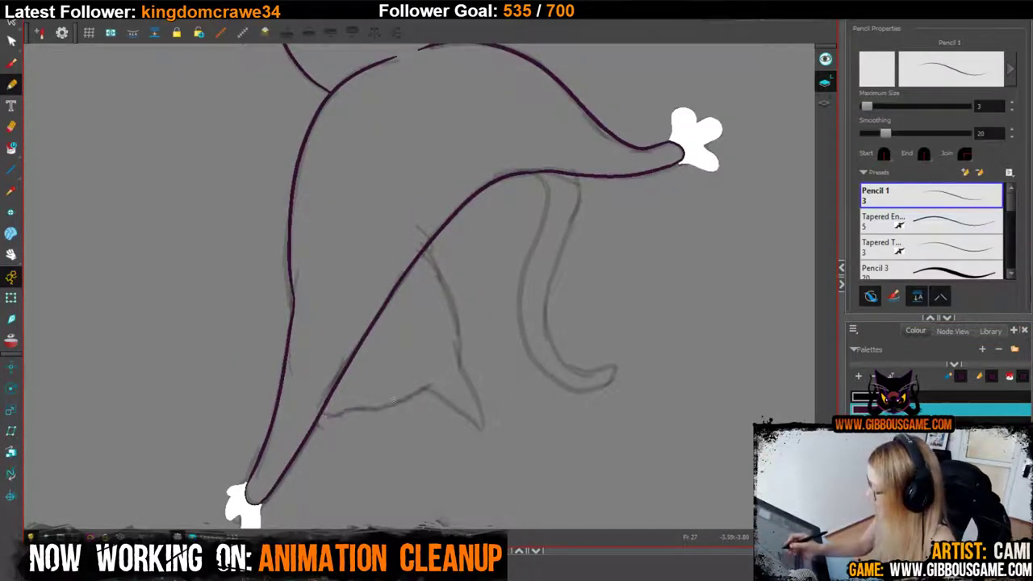
pyautogui.moveTo(321, 416)
pyautogui.mouseDown()
pyautogui.moveTo(410, 396)
pyautogui.moveTo(446, 403)
pyautogui.moveTo(482, 436)
pyautogui.mouseUp()
pyautogui.hotkey('ctrl', 'z')
pyautogui.moveTo(429, 389)
pyautogui.mouseDown()
pyautogui.moveTo(479, 435)
pyautogui.moveTo(454, 342)
pyautogui.mouseUp()
pyautogui.hotkey('ctrl', 'z')
pyautogui.moveTo(478, 420)
pyautogui.mouseDown()
pyautogui.moveTo(445, 294)
pyautogui.moveTo(421, 251)
pyautogui.mouseUp()
# Trace both sides of the hanging tail in dark purple up to the underside of the body.
pyautogui.moveTo(680, 300); pyautogui.dragTo(572, 395)
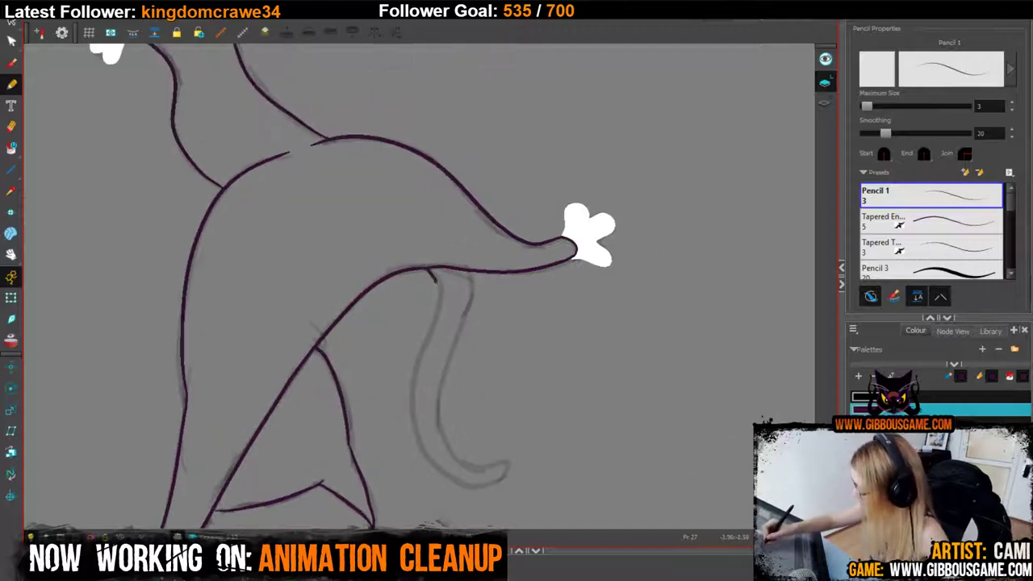
pyautogui.moveTo(428, 268)
pyautogui.mouseDown()
pyautogui.moveTo(439, 293)
pyautogui.moveTo(416, 432)
pyautogui.moveTo(458, 486)
pyautogui.moveTo(506, 468)
pyautogui.moveTo(455, 460)
pyautogui.moveTo(439, 430)
pyautogui.moveTo(470, 269)
pyautogui.mouseUp()
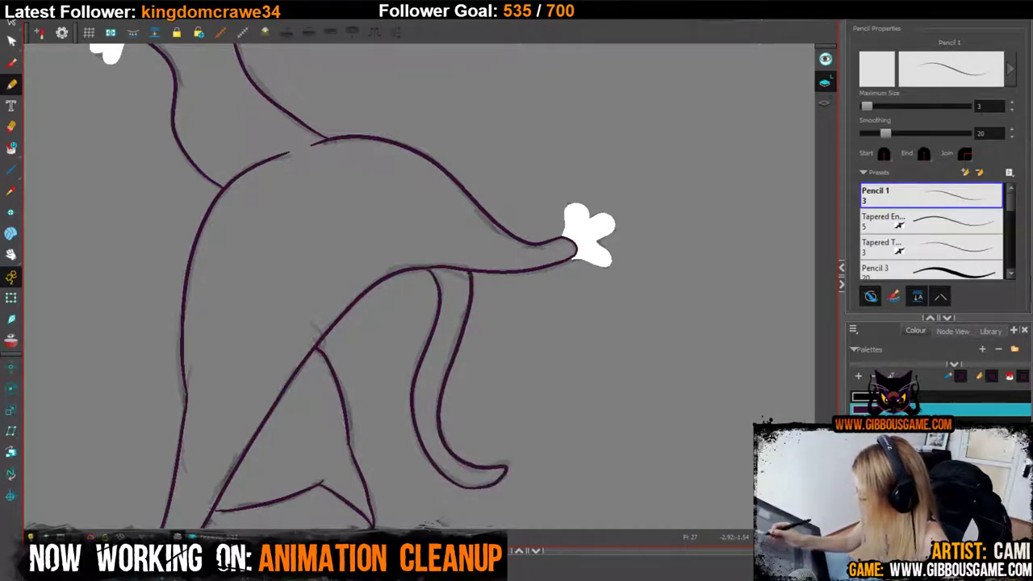
# Fill the body, the head and the tail with black.
pyautogui.press('1')
pyautogui.press('1')
pyautogui.click(953, 397)
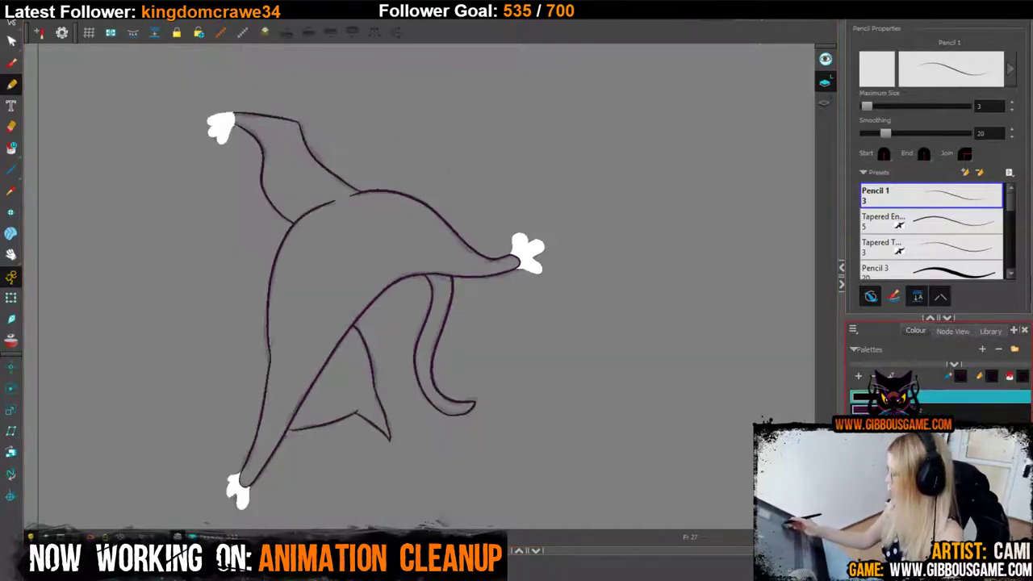
pyautogui.hotkey('alt', 'i')
pyautogui.click(360, 281)
pyautogui.click(347, 380)
pyautogui.click(425, 359)
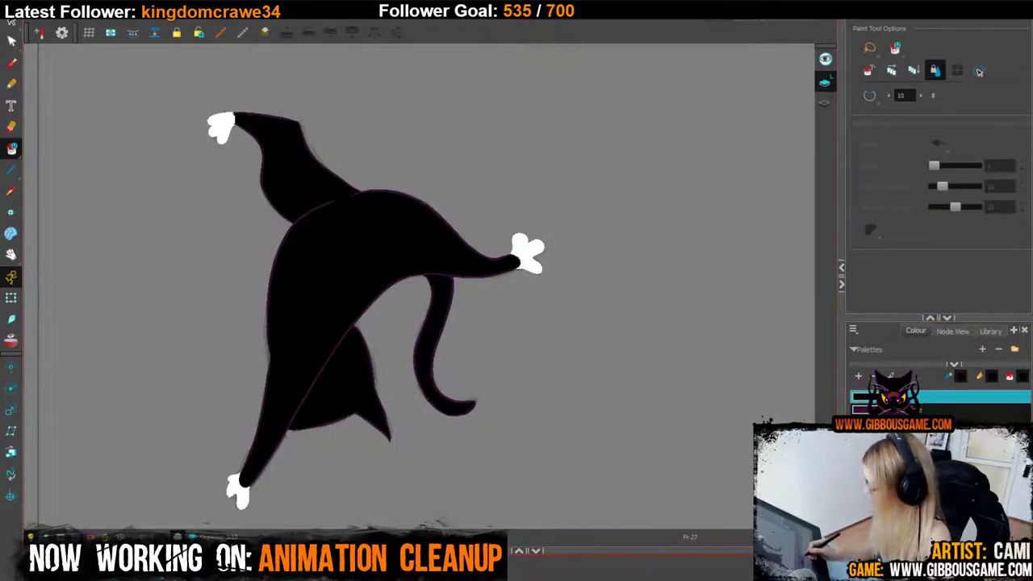
# Go to frame 29 and trace the angry brows and upper eyelids of both eyes in dark purple.
pyautogui.press('.')
pyautogui.press('.')
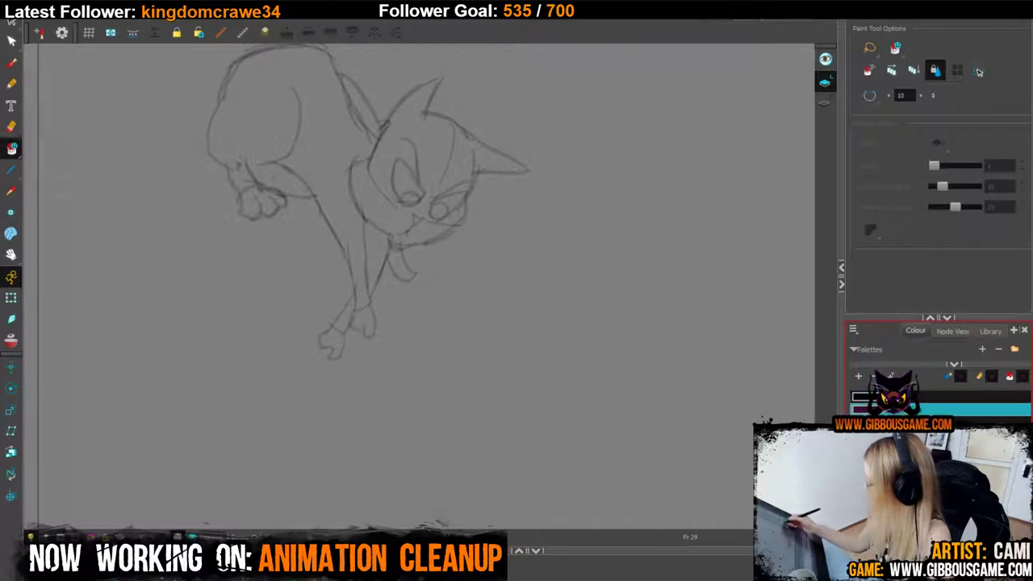
pyautogui.moveTo(506, 298); pyautogui.dragTo(413, 403)
pyautogui.click(11, 84)
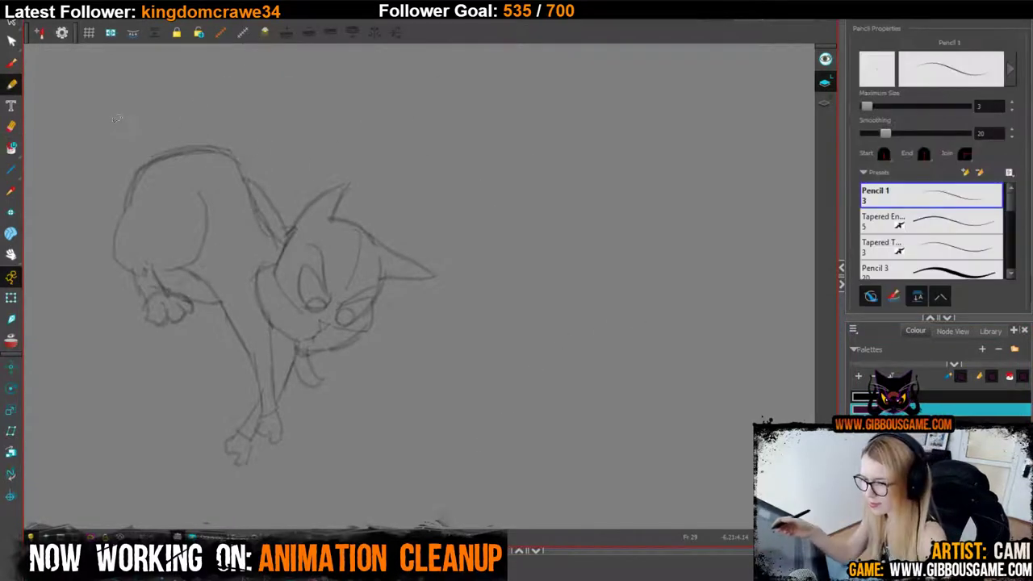
pyautogui.press('2')
pyautogui.press('2')
pyautogui.moveTo(322, 243); pyautogui.dragTo(456, 318)
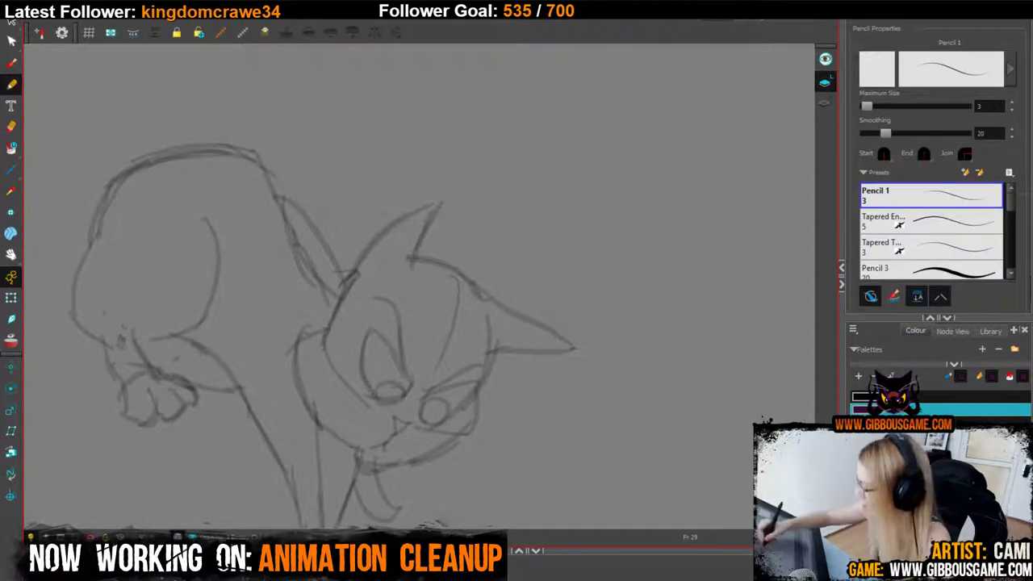
pyautogui.moveTo(376, 298); pyautogui.dragTo(413, 386)
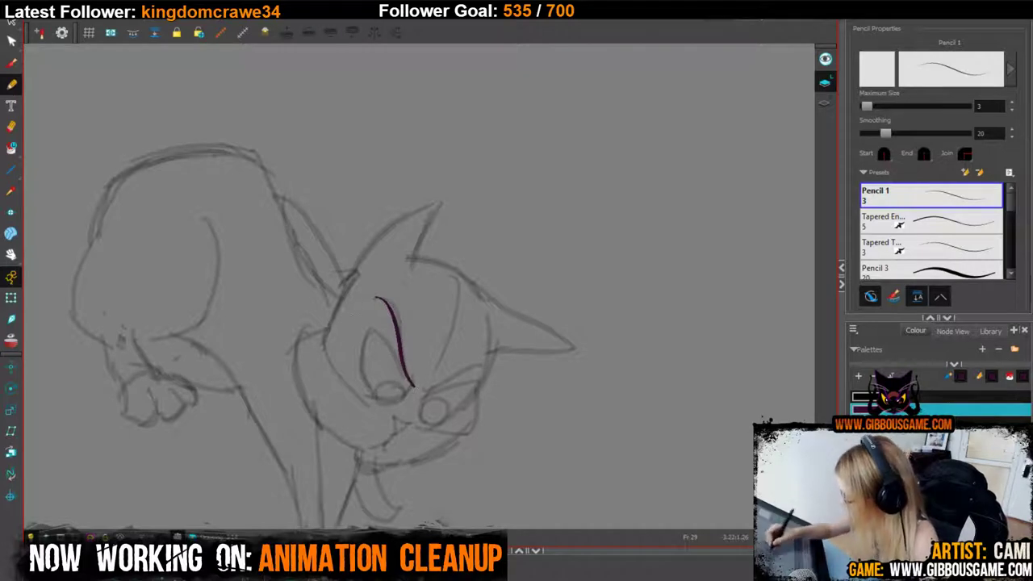
pyautogui.moveTo(368, 327)
pyautogui.mouseDown()
pyautogui.moveTo(412, 387)
pyautogui.moveTo(486, 366)
pyautogui.mouseUp()
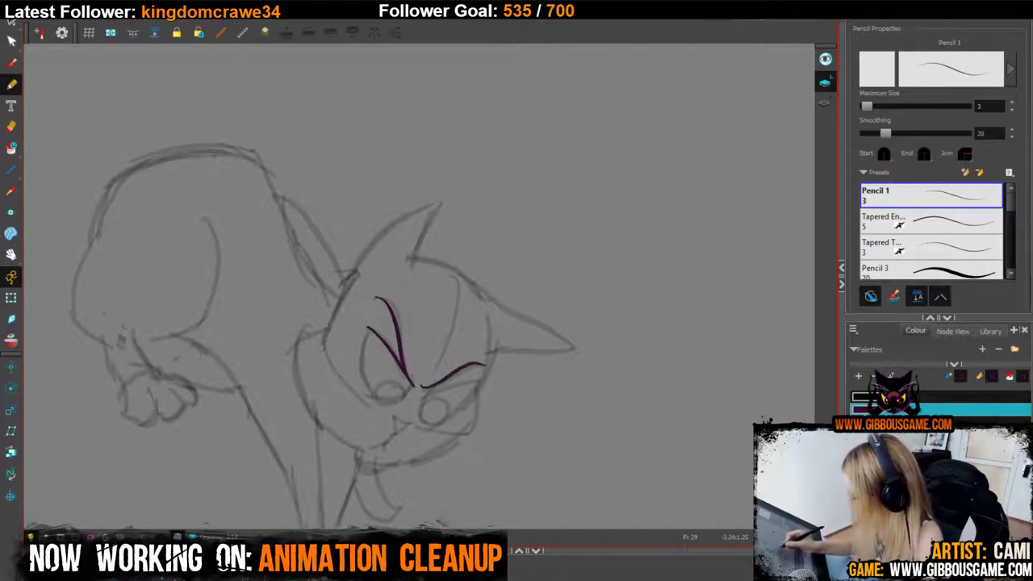
pyautogui.moveTo(427, 395); pyautogui.dragTo(479, 383)
# Trace the head outline with both pointed ears, cheeks and chin in dark purple.
pyautogui.moveTo(543, 477); pyautogui.dragTo(581, 356)
pyautogui.press('2')
pyautogui.press('2')
pyautogui.moveTo(519, 397); pyautogui.dragTo(509, 461)
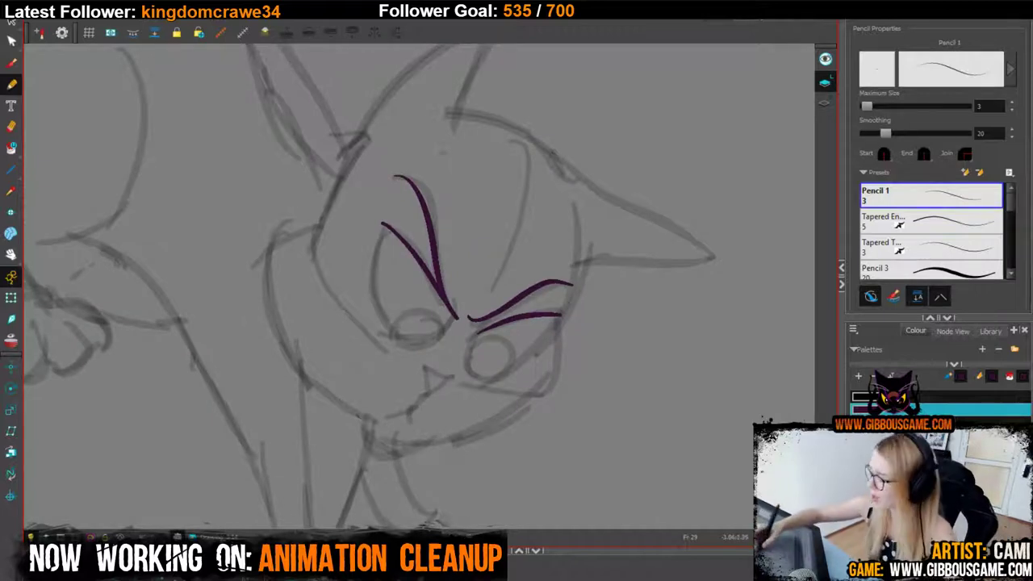
pyautogui.moveTo(323, 224)
pyautogui.mouseDown()
pyautogui.moveTo(265, 246)
pyautogui.moveTo(270, 291)
pyautogui.moveTo(284, 238)
pyautogui.moveTo(256, 264)
pyautogui.moveTo(292, 231)
pyautogui.moveTo(271, 242)
pyautogui.moveTo(269, 276)
pyautogui.moveTo(286, 340)
pyautogui.moveTo(321, 391)
pyautogui.moveTo(367, 422)
pyautogui.moveTo(365, 437)
pyautogui.moveTo(412, 451)
pyautogui.moveTo(536, 403)
pyautogui.moveTo(582, 263)
pyautogui.mouseUp()
pyautogui.hotkey('ctrl', 'z')
pyautogui.hotkey('ctrl', 'z')
pyautogui.moveTo(662, 364); pyautogui.dragTo(626, 485)
pyautogui.moveTo(539, 383)
pyautogui.mouseDown()
pyautogui.moveTo(679, 379)
pyautogui.moveTo(535, 281)
pyautogui.moveTo(417, 233)
pyautogui.moveTo(465, 144)
pyautogui.moveTo(391, 183)
pyautogui.moveTo(331, 254)
pyautogui.moveTo(282, 343)
pyautogui.mouseUp()
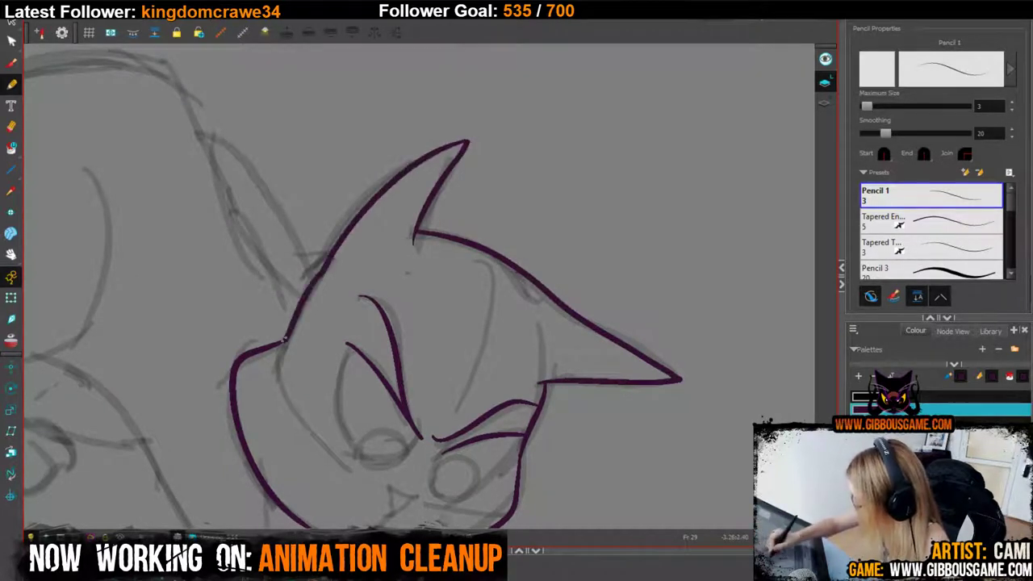
# Trace the triangular nose and the small mouth line in dark purple.
pyautogui.moveTo(615, 372); pyautogui.dragTo(641, 303)
pyautogui.moveTo(413, 417)
pyautogui.mouseDown()
pyautogui.moveTo(443, 433)
pyautogui.moveTo(376, 470)
pyautogui.mouseUp()
pyautogui.moveTo(405, 466); pyautogui.dragTo(405, 481)
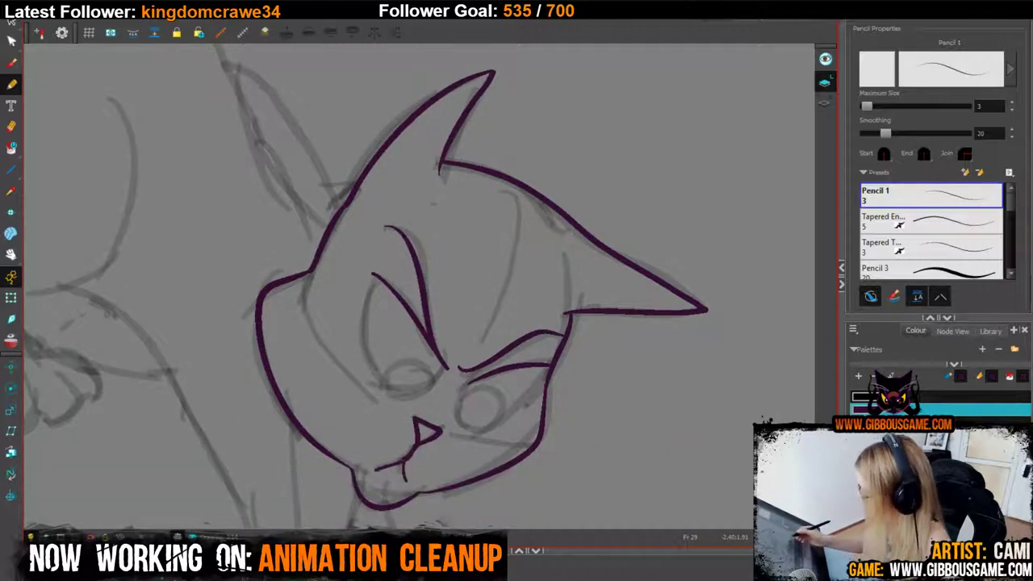
pyautogui.hotkey('ctrl', 'z')
pyautogui.hotkey('ctrl', 'z')
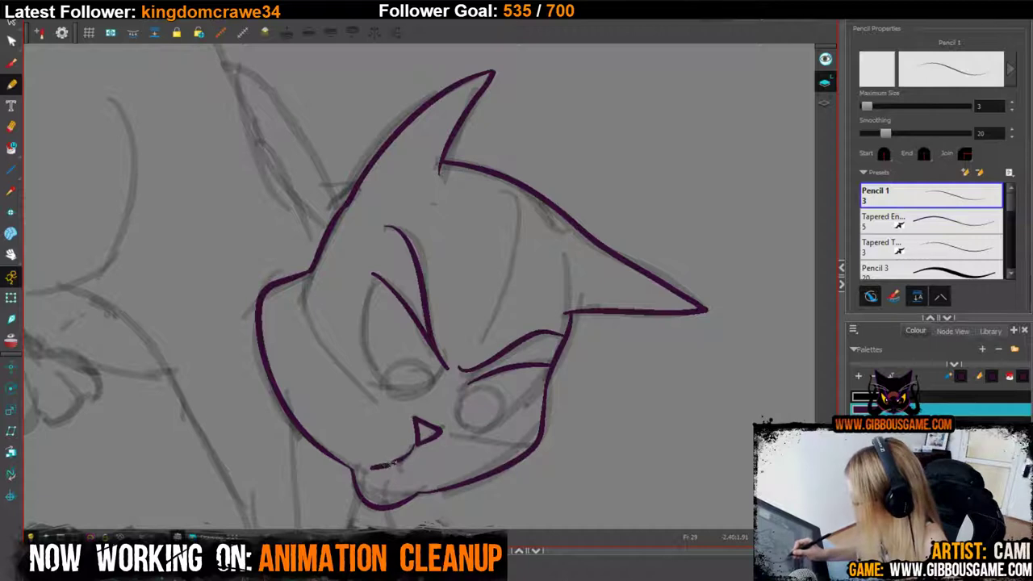
pyautogui.moveTo(395, 464); pyautogui.dragTo(401, 480)
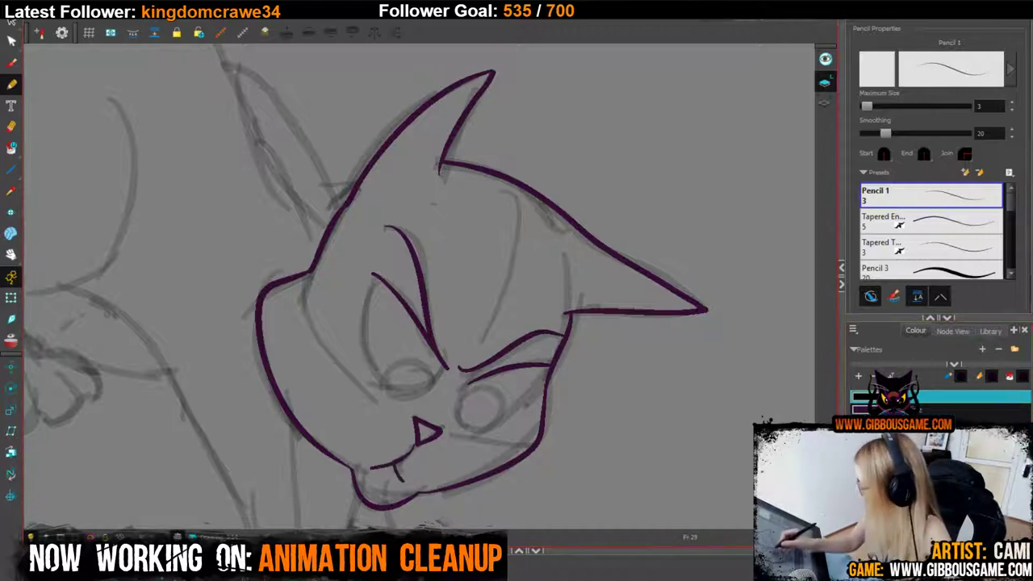
# Outline the eyes and pupils in black and fill both pupils with black.
pyautogui.moveTo(373, 275)
pyautogui.mouseDown()
pyautogui.moveTo(362, 333)
pyautogui.moveTo(399, 395)
pyautogui.moveTo(445, 370)
pyautogui.mouseUp()
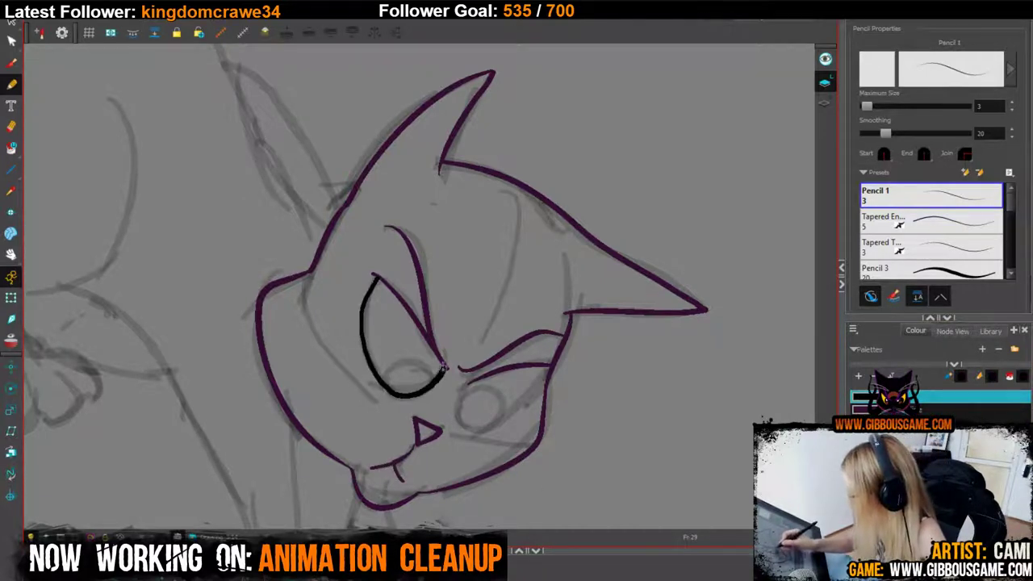
pyautogui.moveTo(382, 379)
pyautogui.mouseDown()
pyautogui.moveTo(436, 373)
pyautogui.moveTo(505, 421)
pyautogui.moveTo(543, 365)
pyautogui.mouseUp()
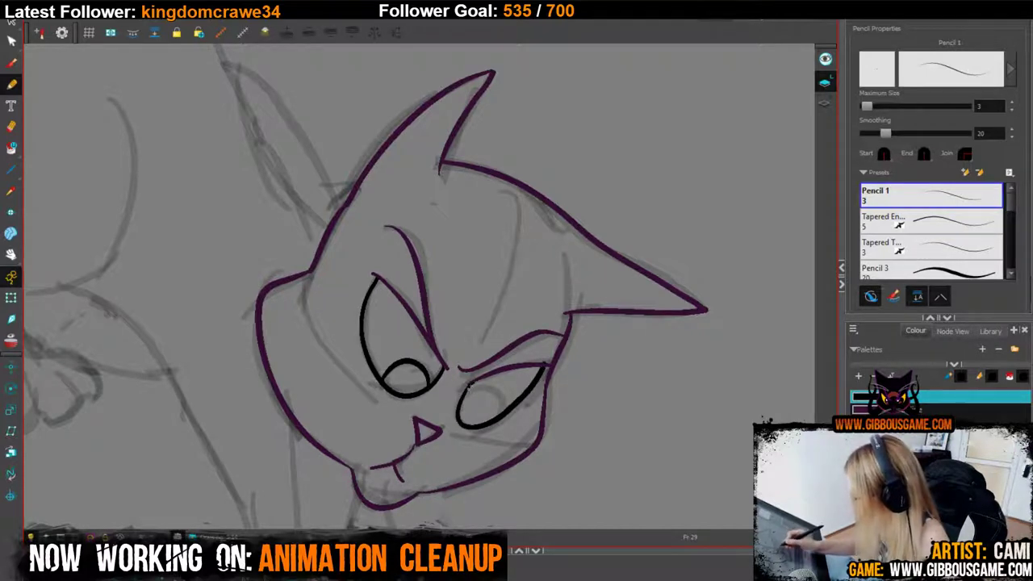
pyautogui.moveTo(466, 397); pyautogui.dragTo(500, 394)
pyautogui.hotkey('alt', 'i')
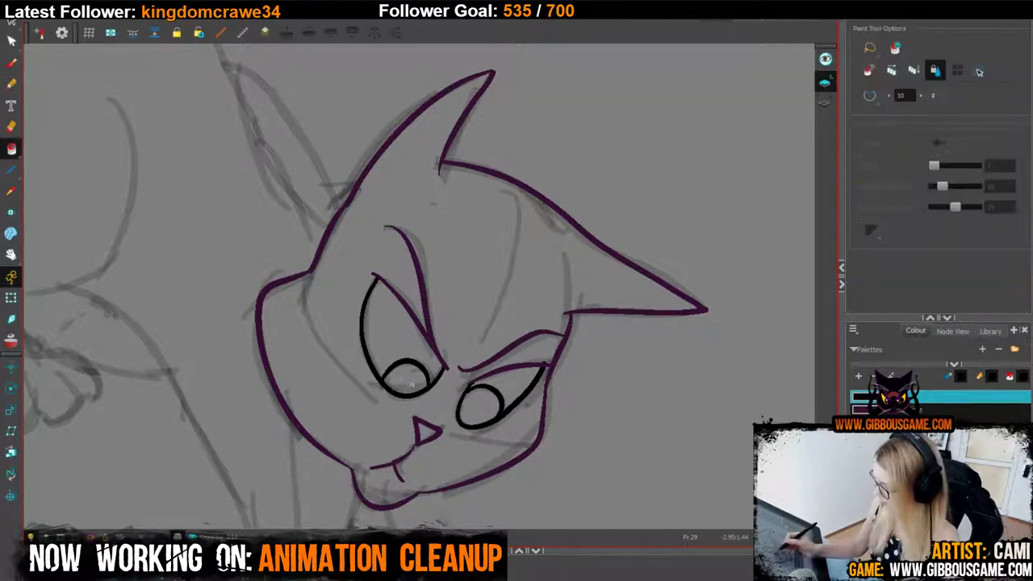
pyautogui.click(406, 377)
pyautogui.click(481, 406)
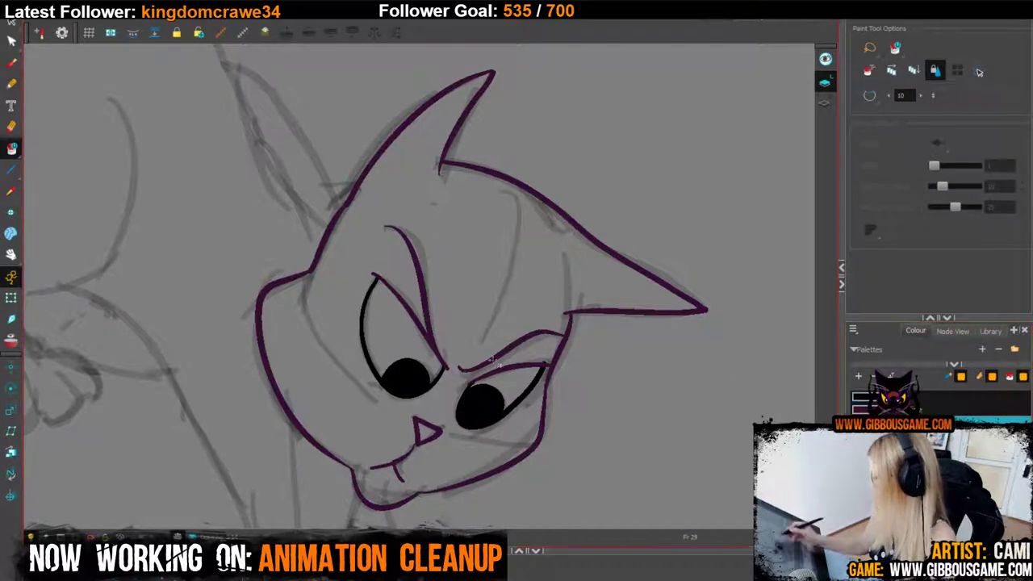
# Fill both eyes with orange and the head, brow gap and nose with black.
pyautogui.click(396, 327)
pyautogui.click(517, 381)
pyautogui.click(493, 274)
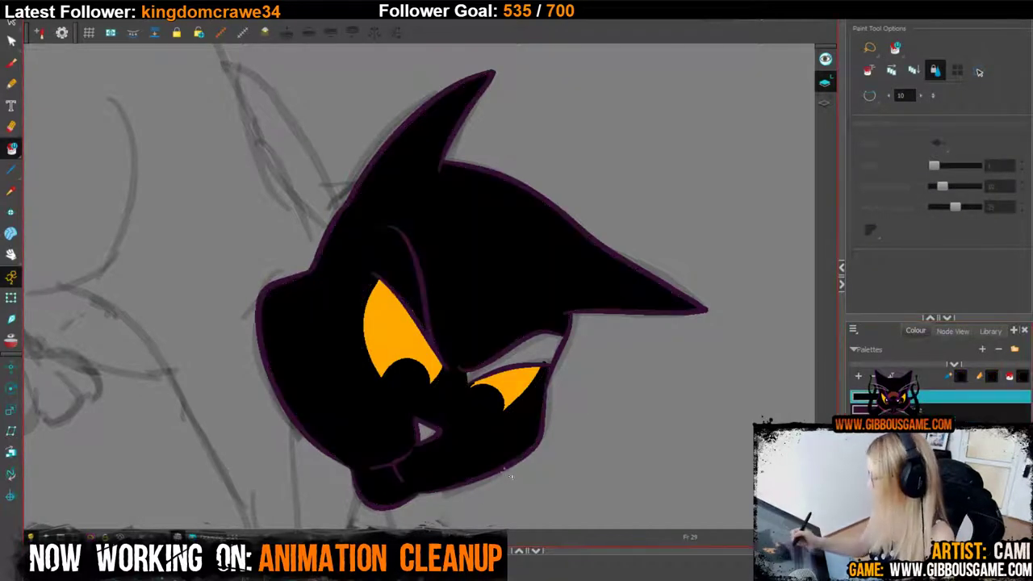
pyautogui.click(533, 350)
pyautogui.click(426, 431)
# Switch the drawing colour to white and outline the hind paw over the rough sketch.
pyautogui.press('1')
pyautogui.press('1')
pyautogui.press('1')
pyautogui.press('1')
pyautogui.moveTo(647, 453); pyautogui.dragTo(677, 412)
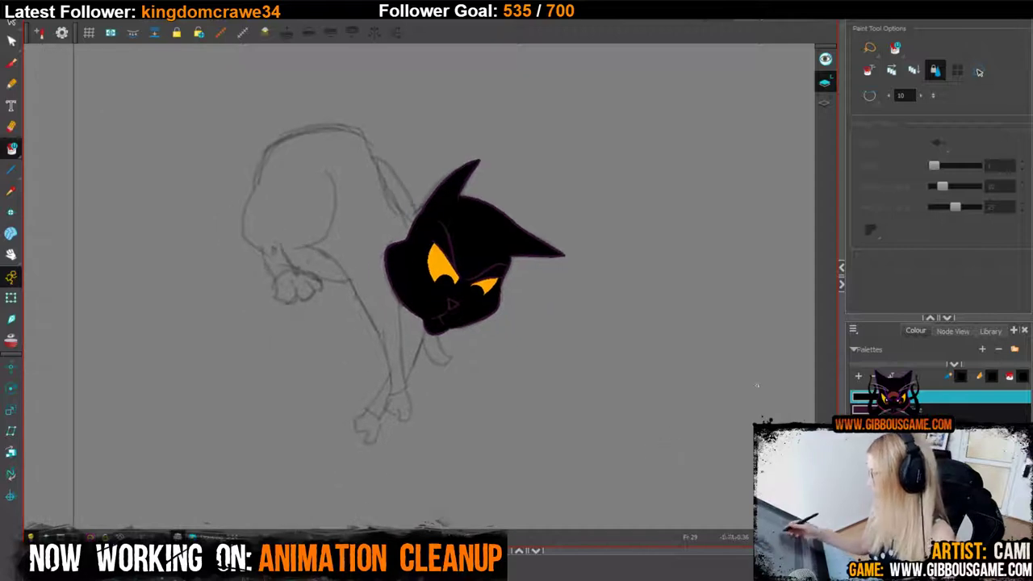
pyautogui.click(904, 448)
pyautogui.press('2')
pyautogui.press('2')
pyautogui.press('2')
pyautogui.hotkey('alt', '/')
pyautogui.moveTo(347, 242); pyautogui.dragTo(490, 322)
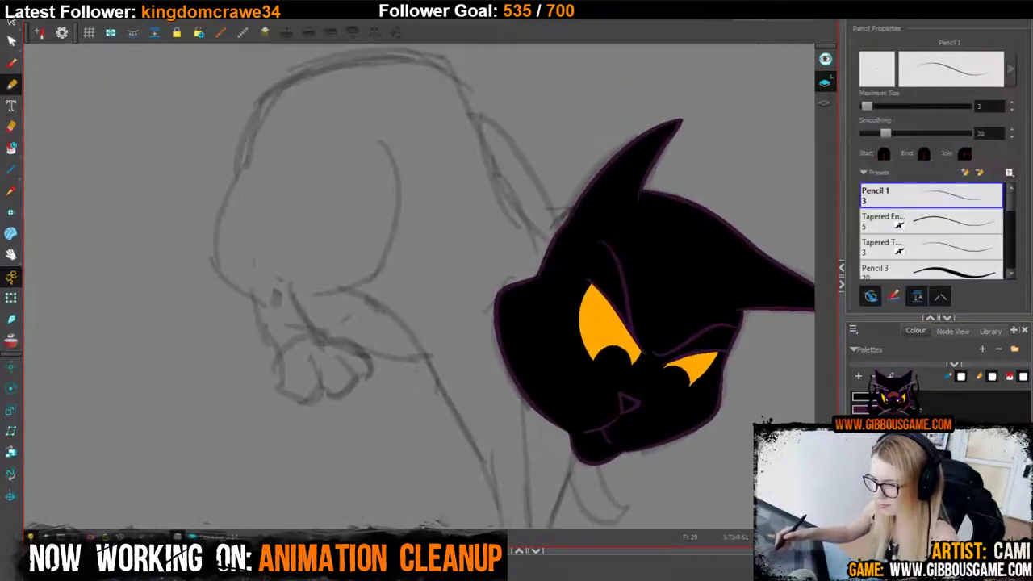
pyautogui.moveTo(278, 356)
pyautogui.mouseDown()
pyautogui.moveTo(307, 369)
pyautogui.moveTo(366, 350)
pyautogui.moveTo(308, 338)
pyautogui.moveTo(280, 358)
pyautogui.mouseUp()
# Outline both front paws in white along the rough sketch.
pyautogui.moveTo(652, 376); pyautogui.dragTo(522, 175)
pyautogui.moveTo(383, 380)
pyautogui.mouseDown()
pyautogui.moveTo(369, 420)
pyautogui.moveTo(417, 386)
pyautogui.moveTo(402, 373)
pyautogui.moveTo(415, 428)
pyautogui.moveTo(405, 373)
pyautogui.mouseUp()
pyautogui.hotkey('ctrl', 'z')
pyautogui.moveTo(332, 412)
pyautogui.mouseDown()
pyautogui.moveTo(315, 437)
pyautogui.moveTo(326, 458)
pyautogui.moveTo(353, 426)
pyautogui.moveTo(334, 413)
pyautogui.mouseUp()
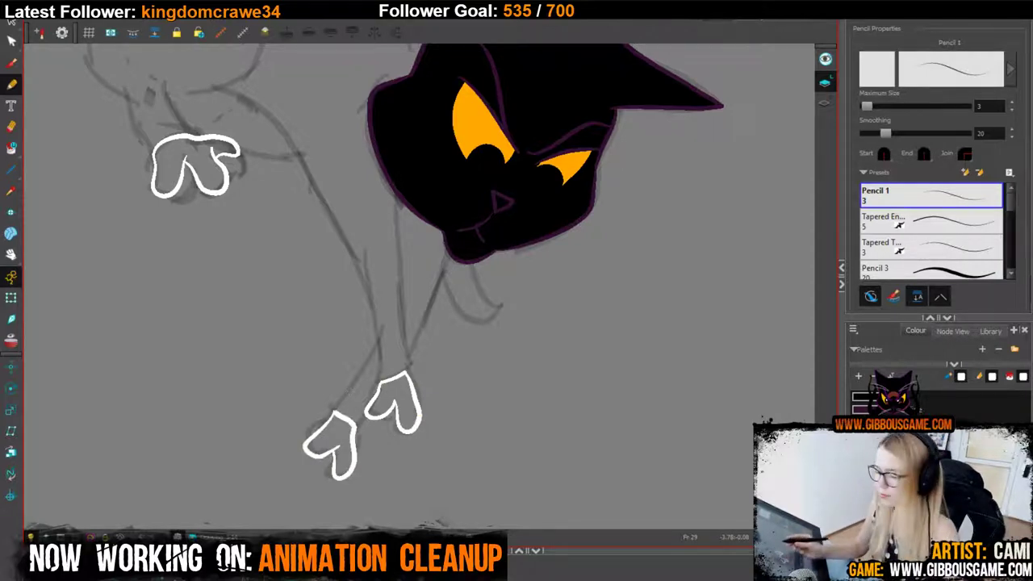
# Fill both front paws and the hind paw with white.
pyautogui.hotkey('alt', 'i')
pyautogui.click(343, 439)
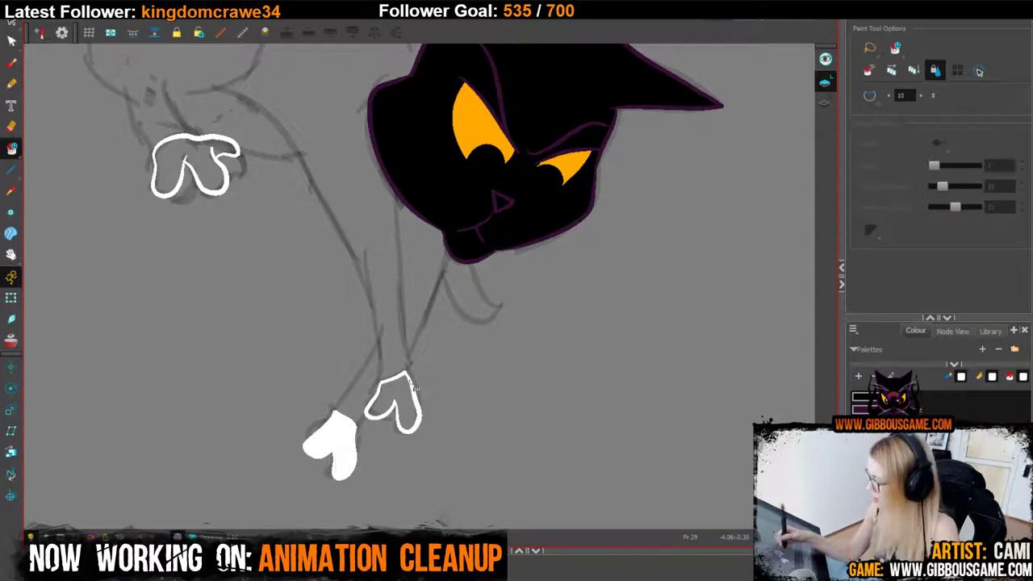
pyautogui.click(403, 394)
pyautogui.moveTo(452, 335); pyautogui.dragTo(607, 473)
pyautogui.click(349, 289)
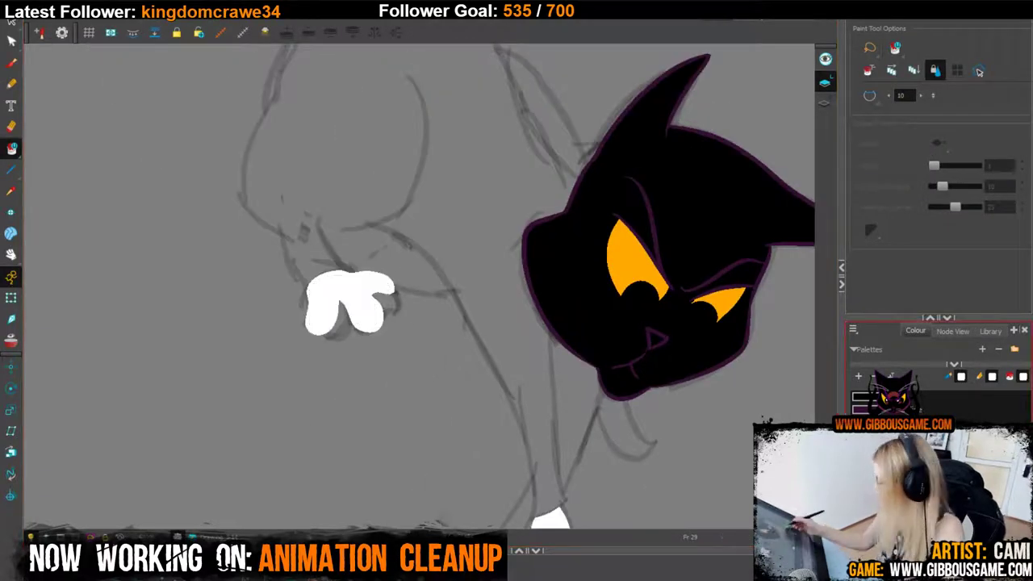
# Trace the rear contour of the haunch in dark purple, from the rump down to the hind leg.
pyautogui.hotkey('alt', '/')
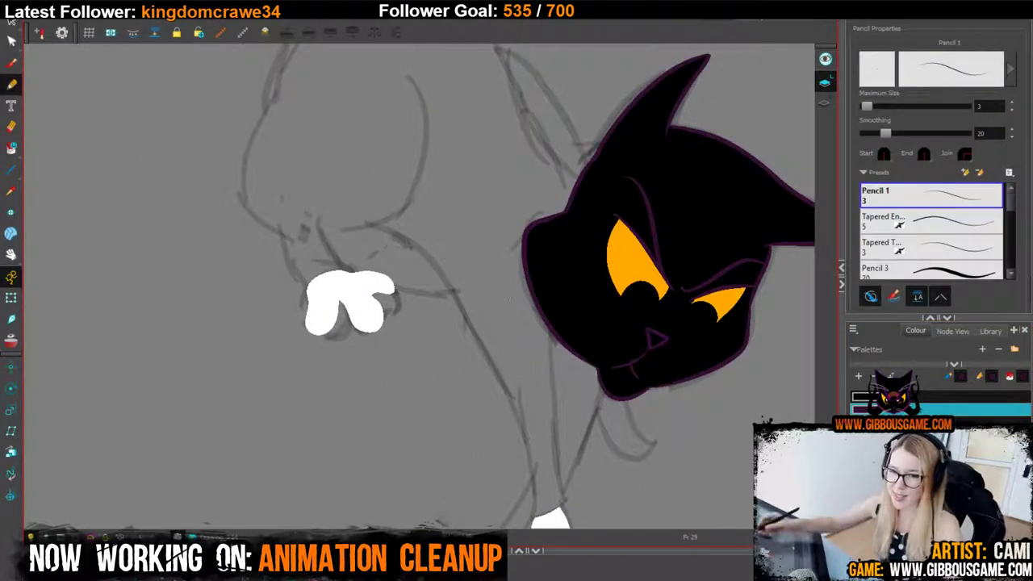
pyautogui.moveTo(428, 278); pyautogui.dragTo(446, 480)
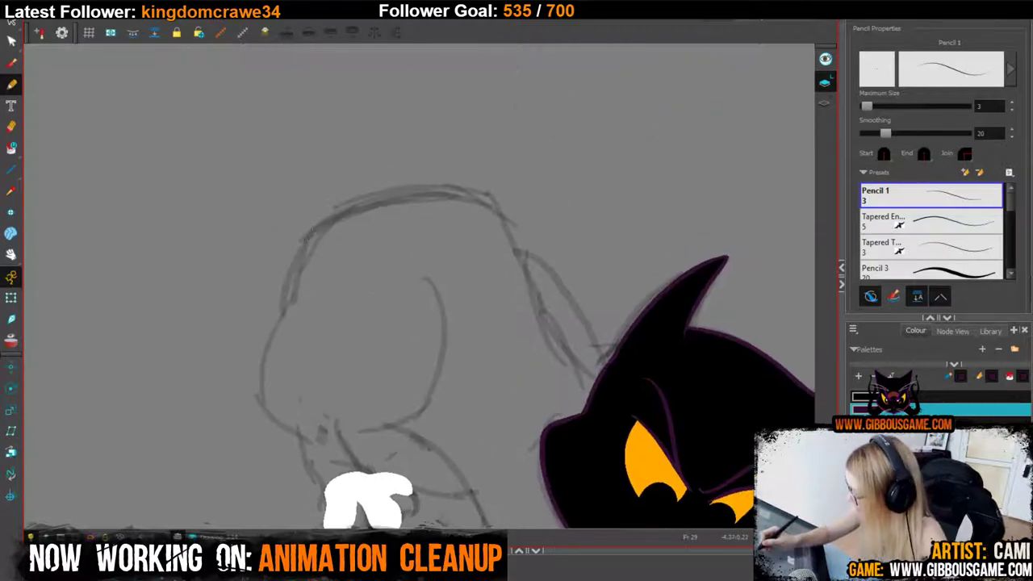
pyautogui.moveTo(313, 230)
pyautogui.mouseDown()
pyautogui.moveTo(258, 417)
pyautogui.moveTo(316, 454)
pyautogui.mouseUp()
pyautogui.hotkey('ctrl', 'z')
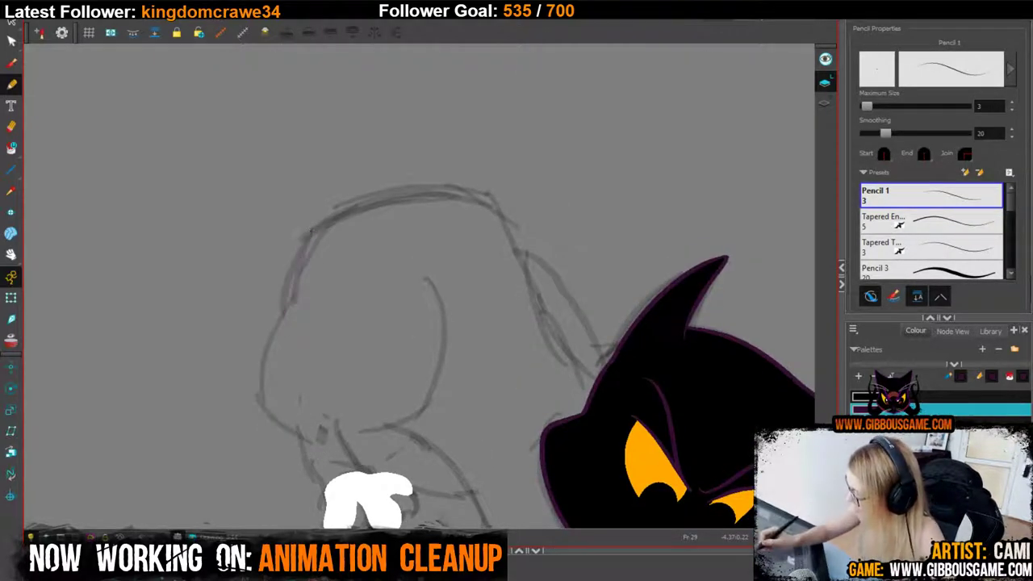
pyautogui.moveTo(313, 229)
pyautogui.mouseDown()
pyautogui.moveTo(258, 412)
pyautogui.moveTo(292, 436)
pyautogui.mouseUp()
pyautogui.moveTo(363, 323); pyautogui.dragTo(334, 228)
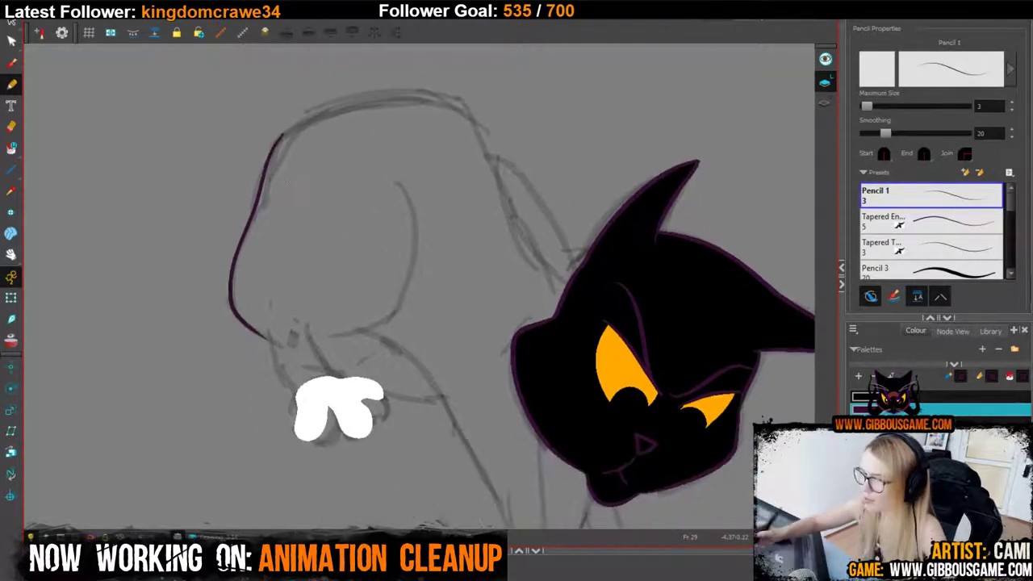
# Trace both sides of the lower hind leg in dark purple down to the white paw.
pyautogui.moveTo(262, 335); pyautogui.dragTo(297, 393)
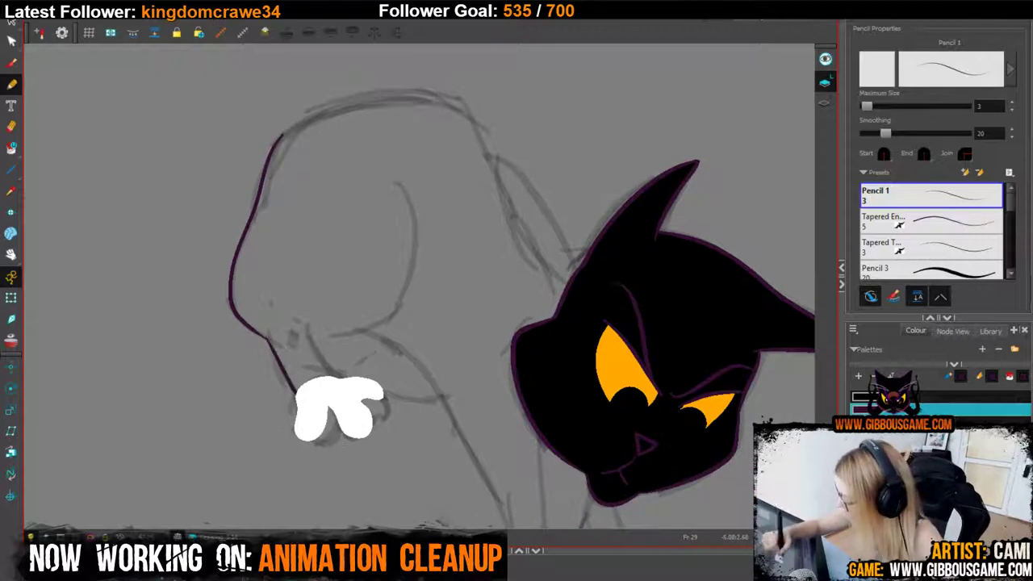
pyautogui.hotkey('ctrl', 'z')
pyautogui.moveTo(261, 339); pyautogui.dragTo(297, 393)
pyautogui.moveTo(305, 325); pyautogui.dragTo(345, 377)
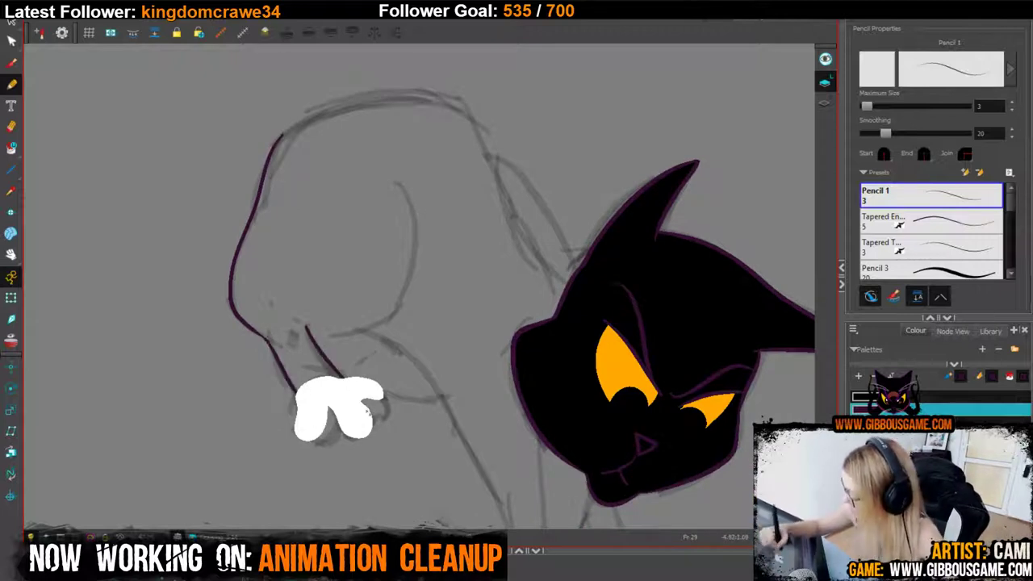
pyautogui.hotkey('ctrl', 'z')
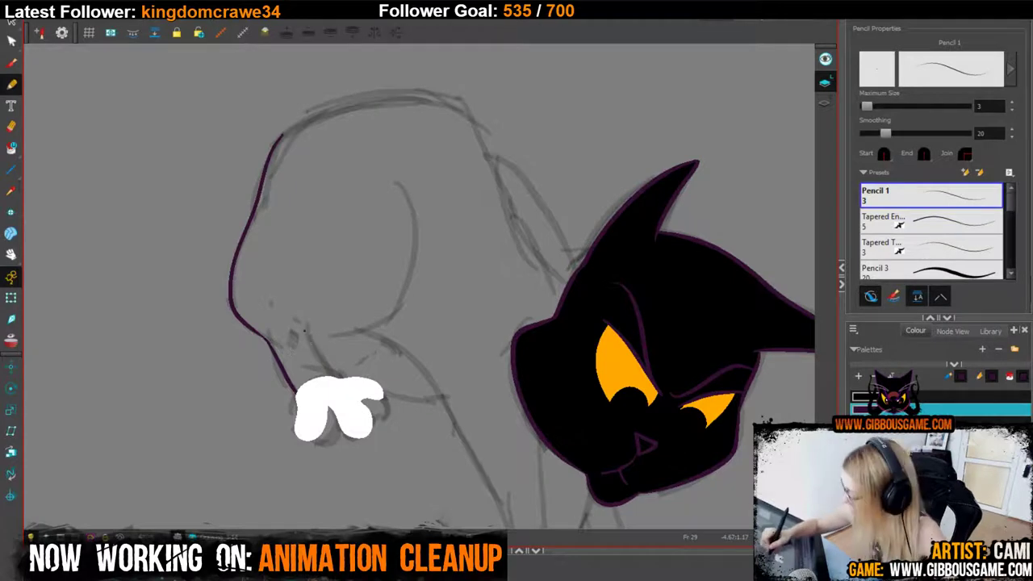
pyautogui.moveTo(304, 330); pyautogui.dragTo(336, 376)
# Trace the curved inner line of the thigh in dark purple, starting from the top of the lower hind leg.
pyautogui.moveTo(305, 334)
pyautogui.mouseDown()
pyautogui.moveTo(378, 324)
pyautogui.moveTo(407, 284)
pyautogui.moveTo(415, 214)
pyautogui.moveTo(390, 181)
pyautogui.mouseUp()
pyautogui.moveTo(629, 334)
pyautogui.mouseDown()
pyautogui.moveTo(552, 254)
pyautogui.moveTo(670, 378)
pyautogui.mouseUp()
pyautogui.hotkey('ctrl', 'z')
pyautogui.moveTo(347, 376)
pyautogui.mouseDown()
pyautogui.moveTo(416, 369)
pyautogui.moveTo(449, 326)
pyautogui.moveTo(454, 247)
pyautogui.mouseUp()
# Trace the near front leg in dark purple, from the thigh line down to the paw and from the head down to the paw.
pyautogui.moveTo(599, 410); pyautogui.dragTo(319, 145)
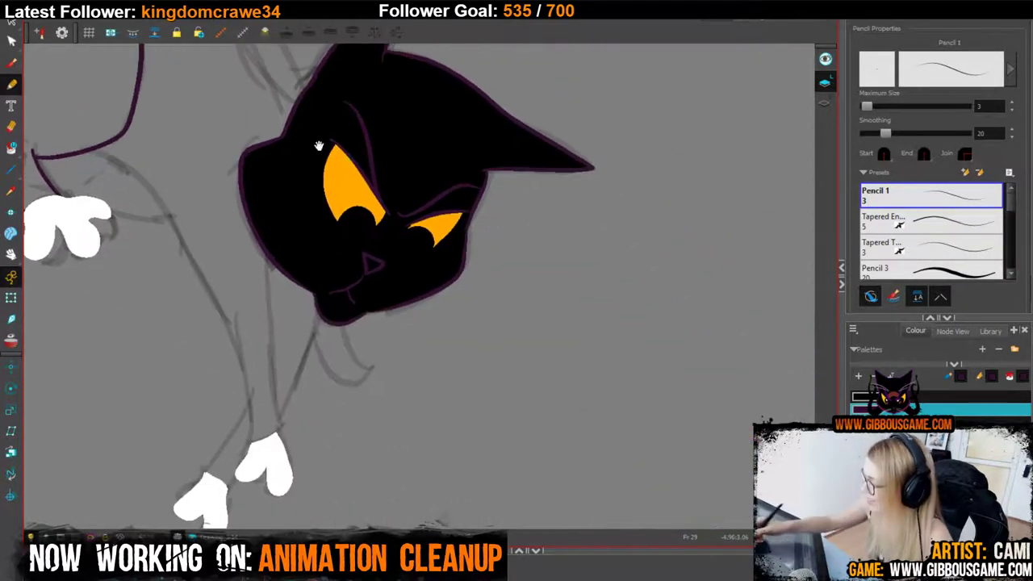
pyautogui.moveTo(94, 149); pyautogui.dragTo(121, 165)
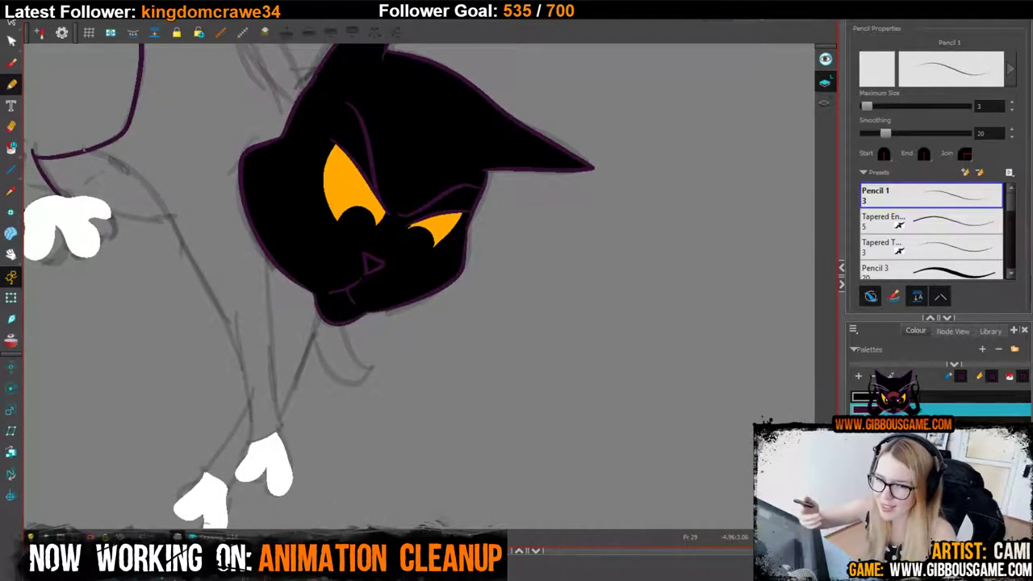
pyautogui.hotkey('ctrl', 'z')
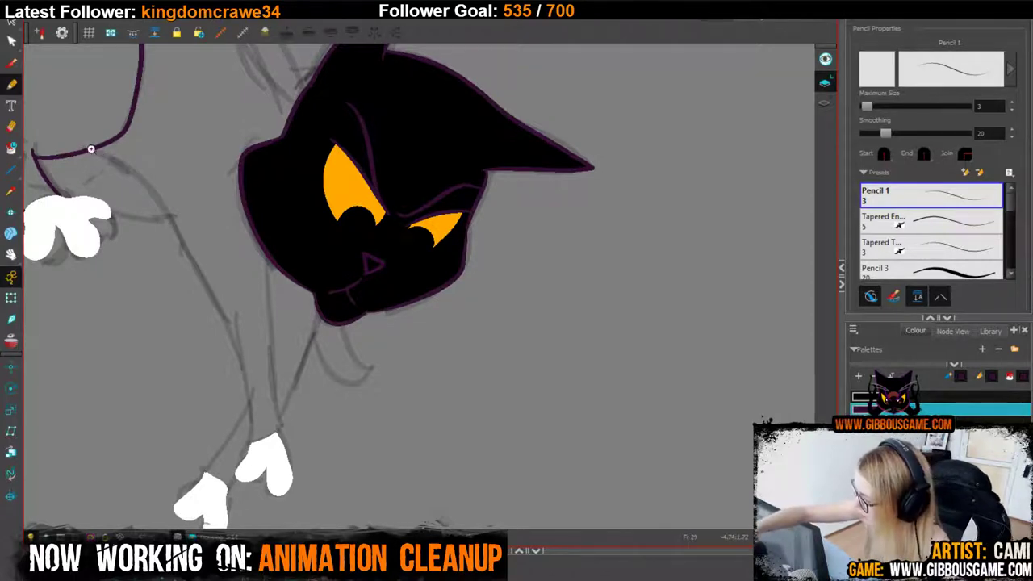
pyautogui.moveTo(91, 147)
pyautogui.mouseDown()
pyautogui.moveTo(173, 219)
pyautogui.moveTo(226, 325)
pyautogui.moveTo(251, 444)
pyautogui.mouseUp()
pyautogui.hotkey('ctrl', 'z')
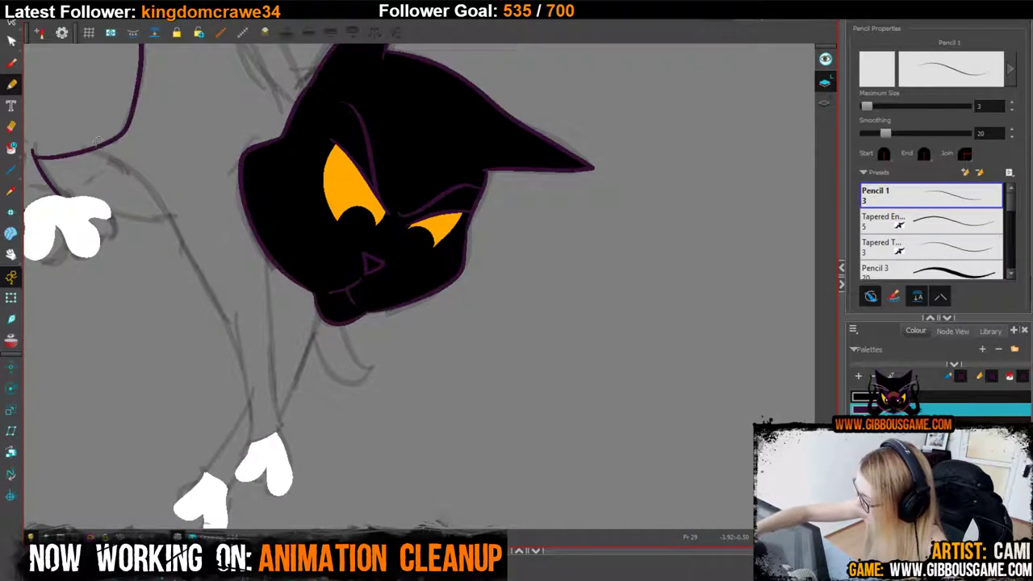
pyautogui.moveTo(94, 145)
pyautogui.mouseDown()
pyautogui.moveTo(162, 208)
pyautogui.moveTo(222, 317)
pyautogui.moveTo(250, 460)
pyautogui.moveTo(273, 420)
pyautogui.moveTo(266, 255)
pyautogui.mouseUp()
# Adjust the curve of the near front leg's front line with the Contour Editor.
pyautogui.click(12, 41)
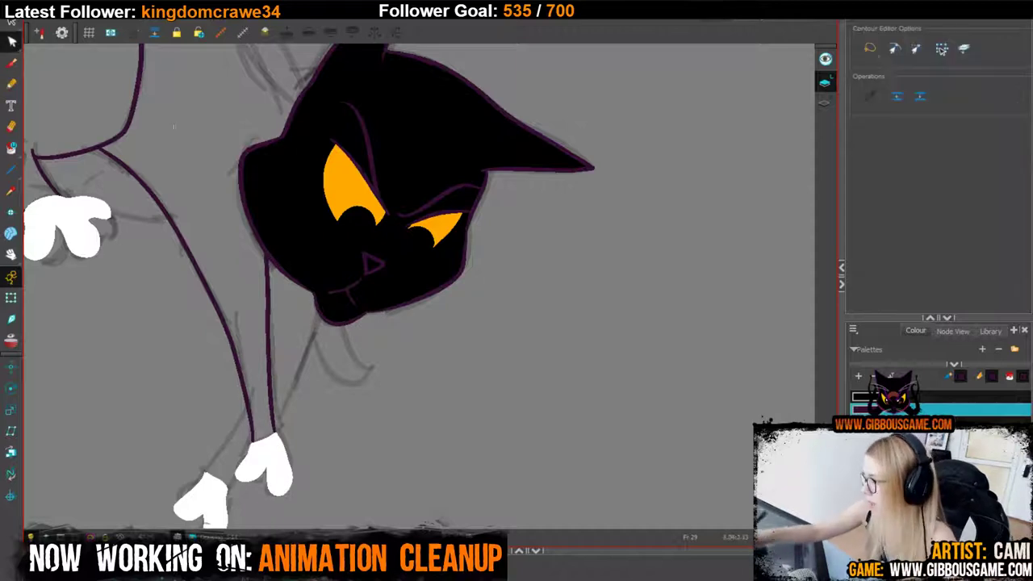
pyautogui.click(269, 360)
pyautogui.moveTo(270, 360); pyautogui.dragTo(274, 360)
pyautogui.click(284, 341)
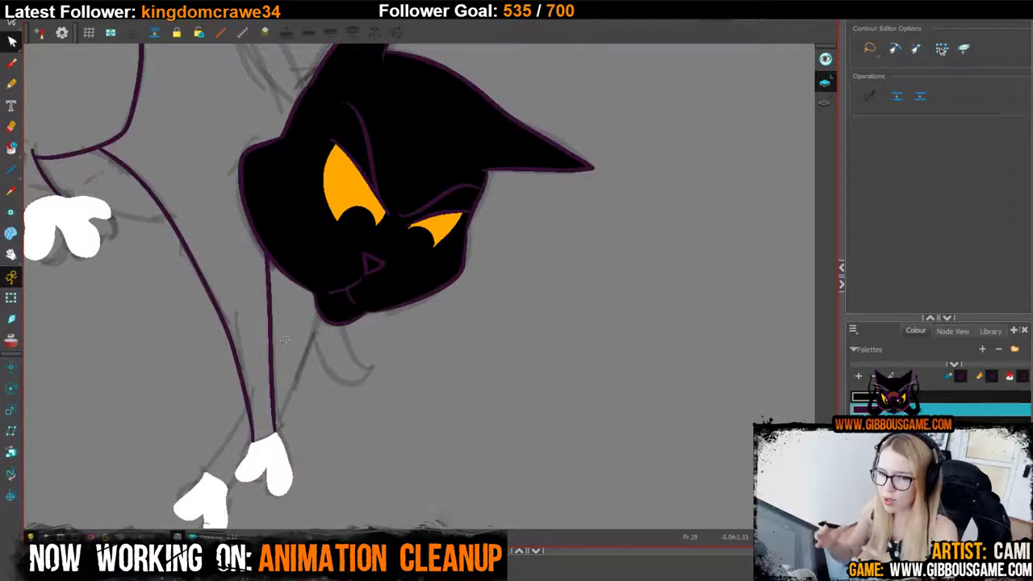
# Trace the rear line of the far front leg in dark purple, from the near leg down to the lower white paw.
pyautogui.click(11, 83)
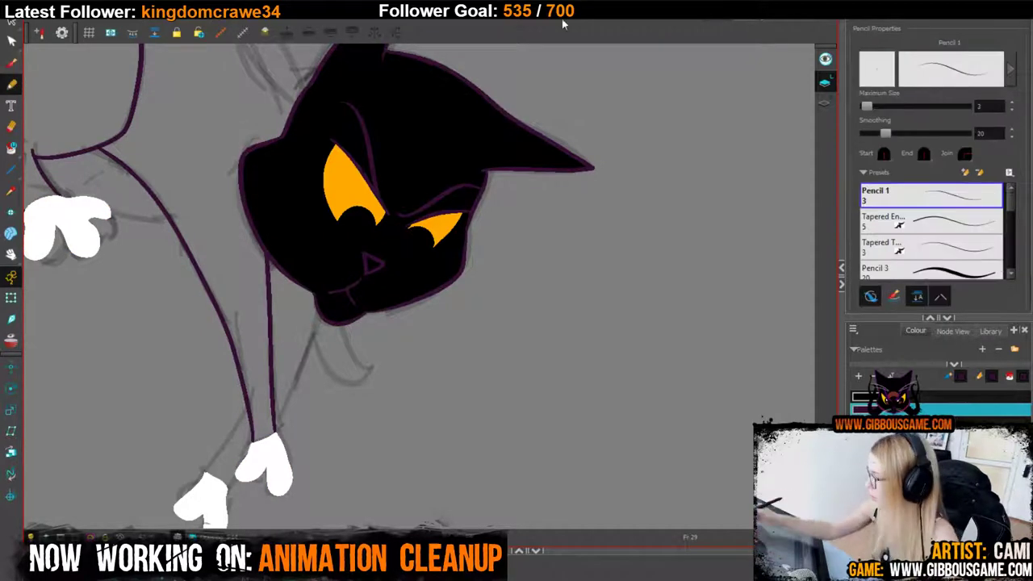
pyautogui.moveTo(407, 405)
pyautogui.mouseDown()
pyautogui.moveTo(451, 402)
pyautogui.moveTo(507, 379)
pyautogui.mouseUp()
pyautogui.moveTo(308, 447)
pyautogui.mouseDown()
pyautogui.moveTo(322, 406)
pyautogui.moveTo(309, 453)
pyautogui.mouseUp()
pyautogui.hotkey('ctrl', 'z')
pyautogui.hotkey('ctrl', 'z')
pyautogui.moveTo(340, 345); pyautogui.dragTo(304, 454)
pyautogui.hotkey('ctrl', 'z')
pyautogui.moveTo(341, 353); pyautogui.dragTo(309, 450)
pyautogui.hotkey('ctrl', 'z')
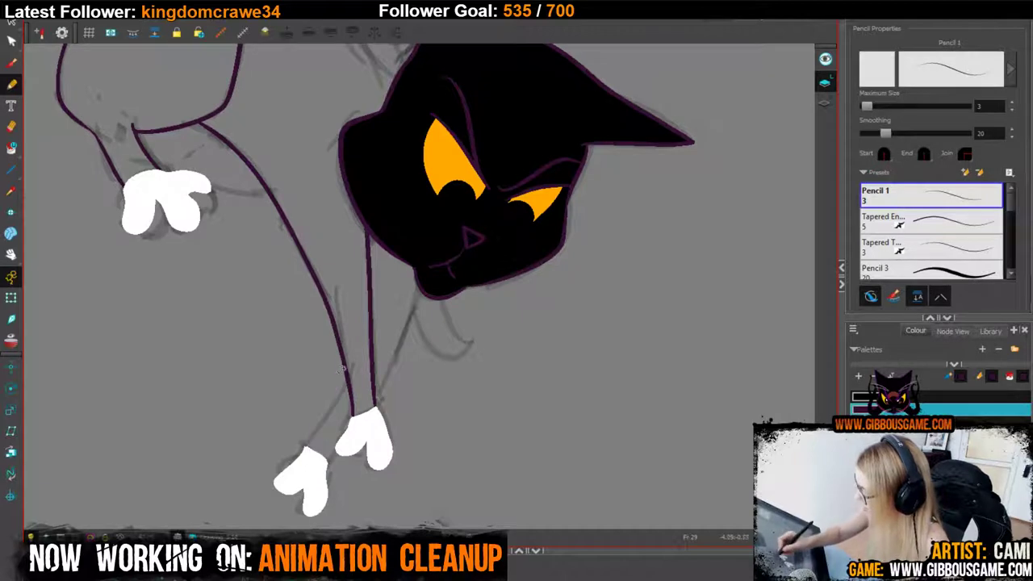
pyautogui.moveTo(344, 360); pyautogui.dragTo(310, 449)
# Trace the far front leg's front line and the small curved shape under the chin in dark purple.
pyautogui.moveTo(423, 258); pyautogui.dragTo(376, 408)
pyautogui.moveTo(412, 307)
pyautogui.mouseDown()
pyautogui.moveTo(423, 343)
pyautogui.moveTo(413, 314)
pyautogui.moveTo(453, 359)
pyautogui.moveTo(441, 299)
pyautogui.mouseUp()
pyautogui.hotkey('ctrl', 'z')
# Trace the back contour in dark purple, from the rump over the arched back and down to the head.
pyautogui.moveTo(568, 223); pyautogui.dragTo(627, 412)
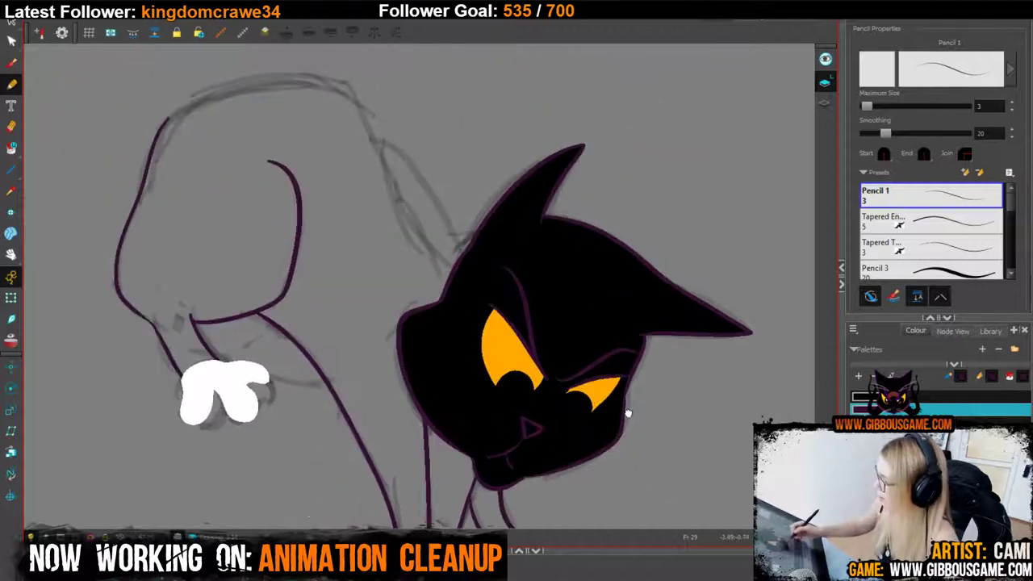
pyautogui.moveTo(509, 241); pyautogui.dragTo(614, 395)
pyautogui.moveTo(569, 425)
pyautogui.mouseDown()
pyautogui.moveTo(499, 357)
pyautogui.moveTo(450, 240)
pyautogui.moveTo(360, 239)
pyautogui.moveTo(303, 255)
pyautogui.moveTo(268, 278)
pyautogui.mouseUp()
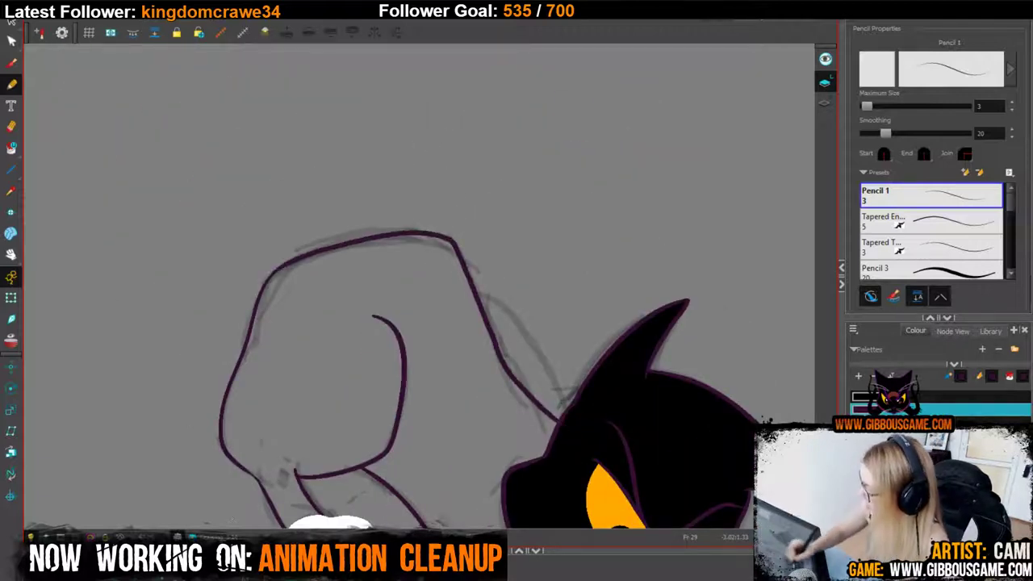
pyautogui.hotkey('ctrl', 'z')
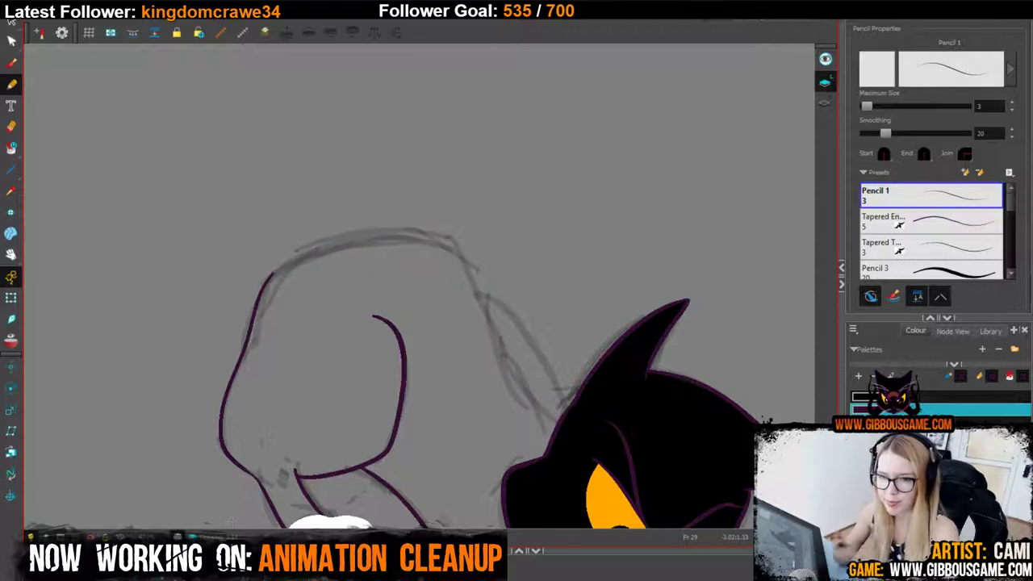
pyautogui.moveTo(436, 235)
pyautogui.mouseDown()
pyautogui.moveTo(455, 241)
pyautogui.moveTo(508, 364)
pyautogui.moveTo(557, 421)
pyautogui.mouseUp()
pyautogui.hotkey('ctrl', 'z')
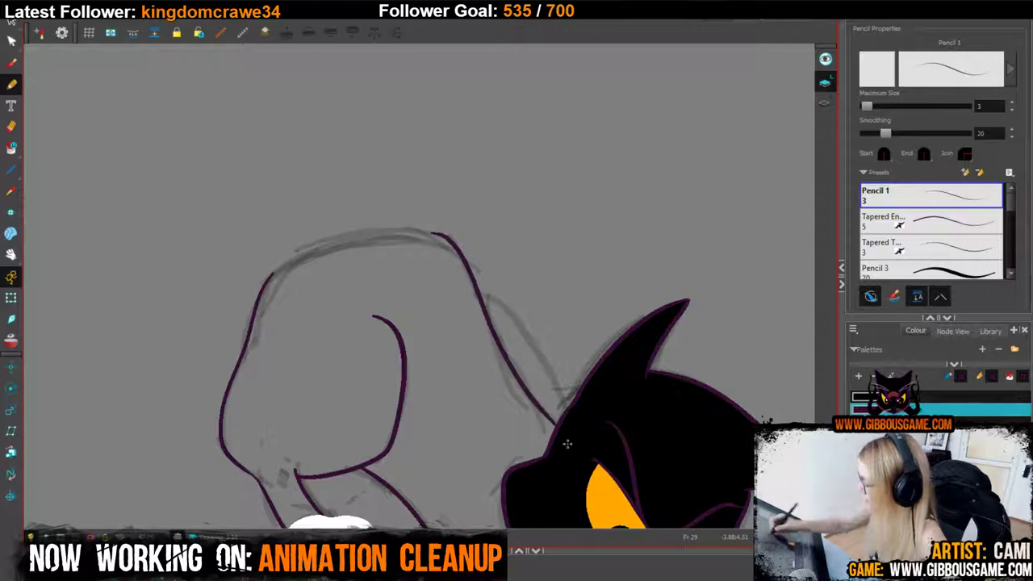
pyautogui.moveTo(271, 276)
pyautogui.mouseDown()
pyautogui.moveTo(312, 251)
pyautogui.moveTo(378, 234)
pyautogui.moveTo(452, 240)
pyautogui.mouseUp()
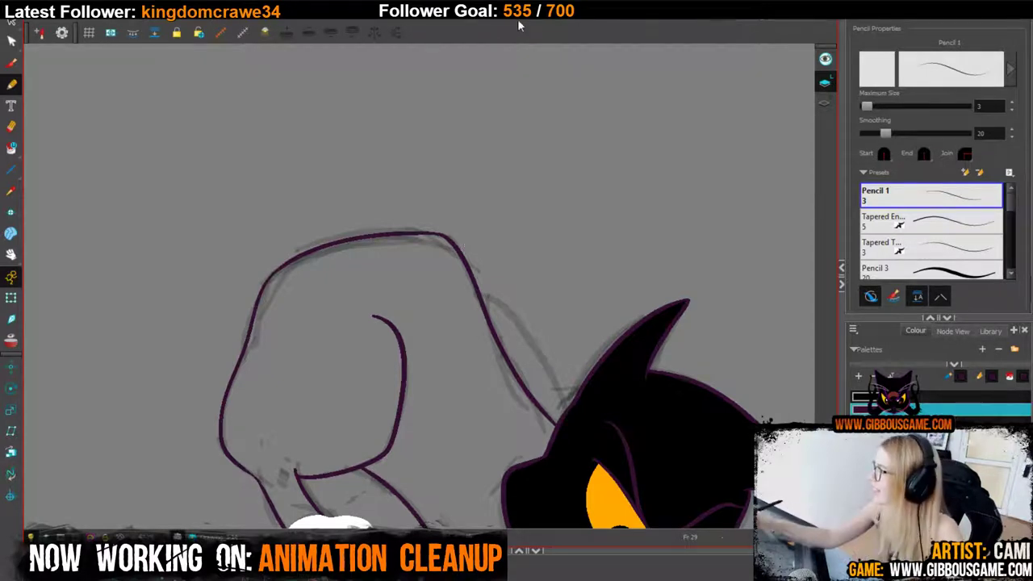
# Trace the raised shoulder contour in dark purple, from the back down to the base of the ear.
pyautogui.moveTo(482, 295)
pyautogui.mouseDown()
pyautogui.moveTo(526, 334)
pyautogui.moveTo(488, 305)
pyautogui.moveTo(546, 373)
pyautogui.moveTo(566, 426)
pyautogui.mouseUp()
pyautogui.hotkey('ctrl', 'z')
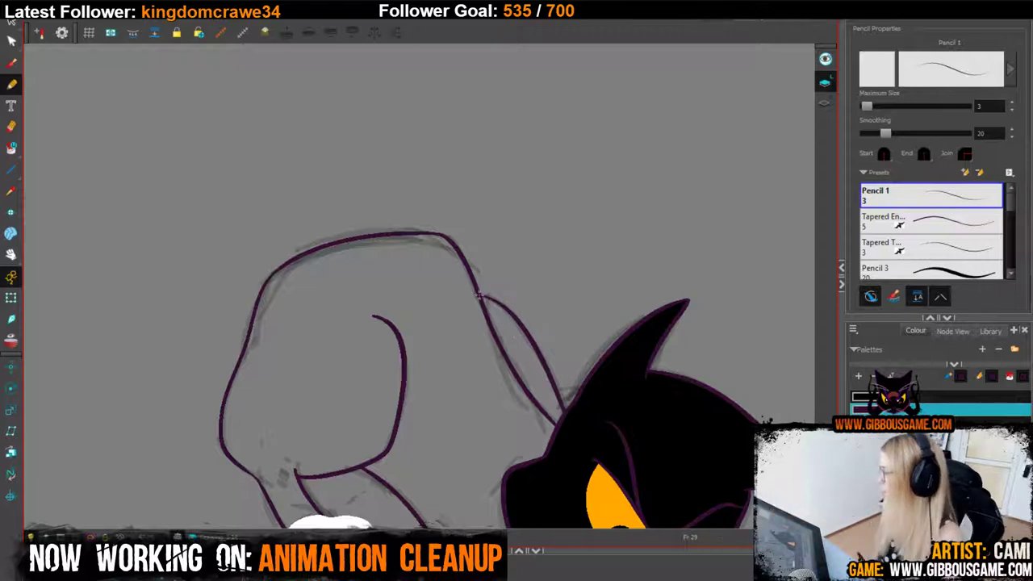
pyautogui.press('1')
pyautogui.press('1')
pyautogui.press('1')
pyautogui.press('2')
pyautogui.moveTo(581, 429); pyautogui.dragTo(504, 319)
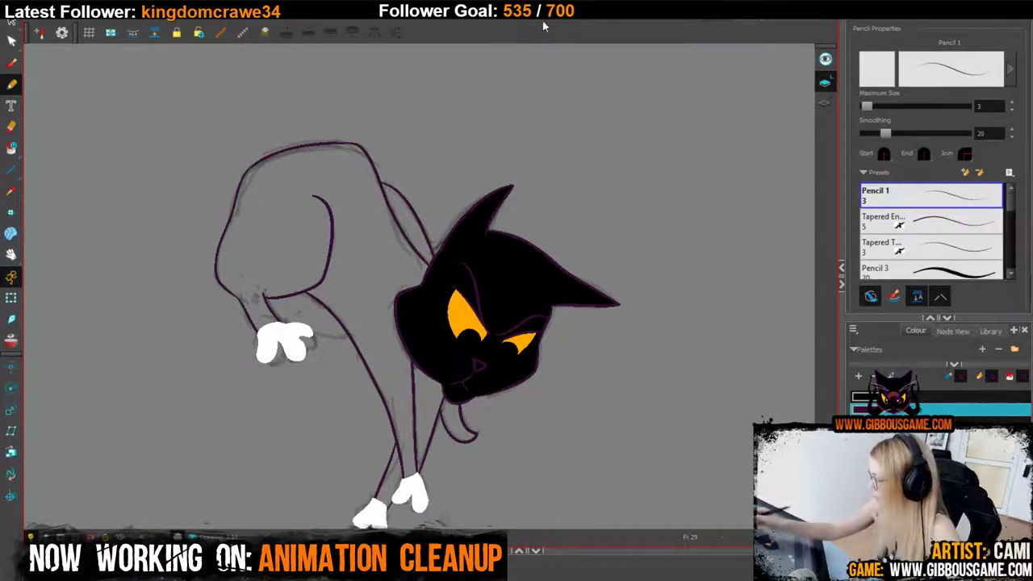
# Trace the short line behind the ear and the belly line between the hind paw and the front leg in dark purple.
pyautogui.press('2')
pyautogui.press('2')
pyautogui.press('2')
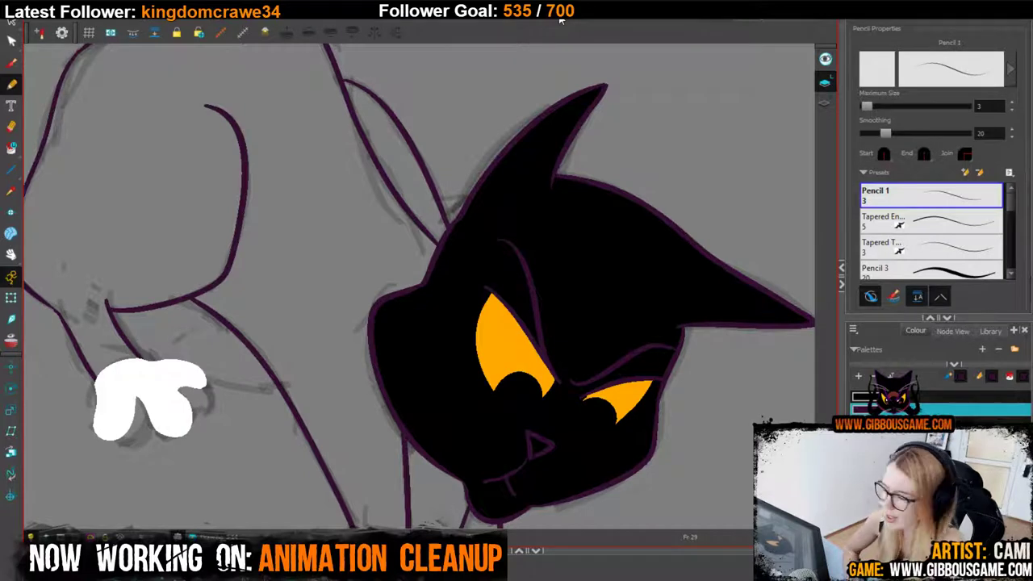
pyautogui.press('1')
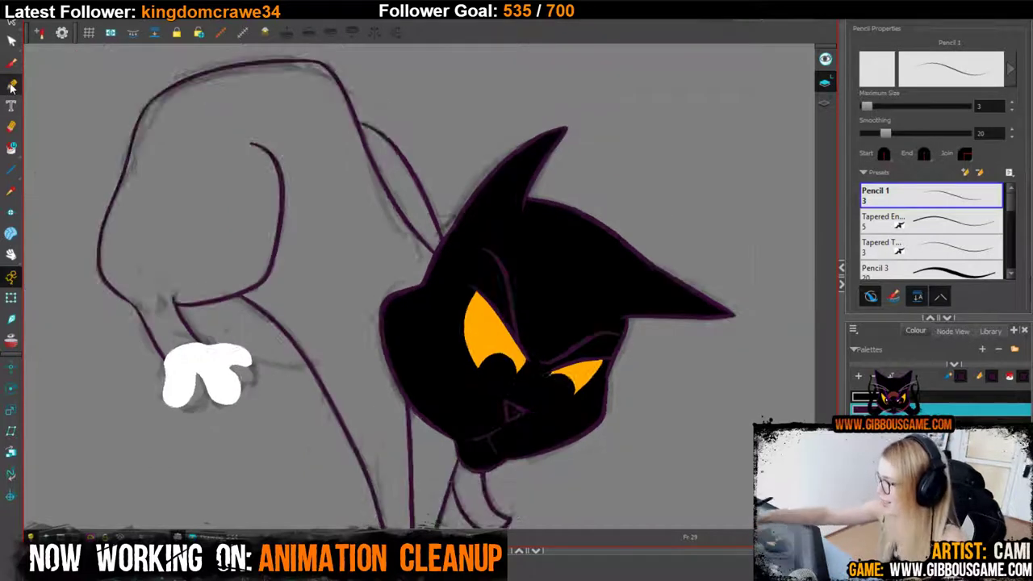
pyautogui.press('1')
pyautogui.press('1')
pyautogui.press('2')
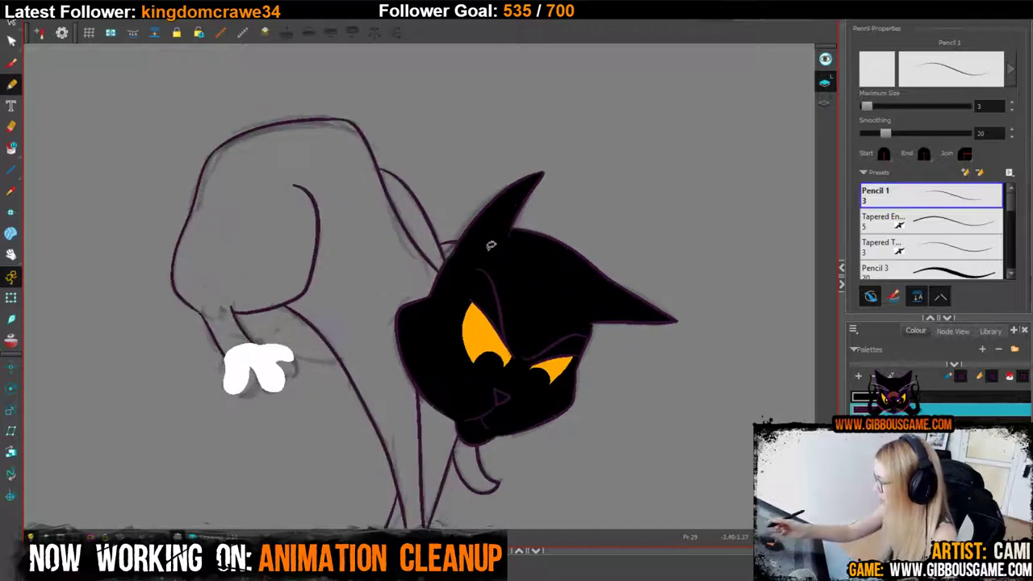
pyautogui.press('2')
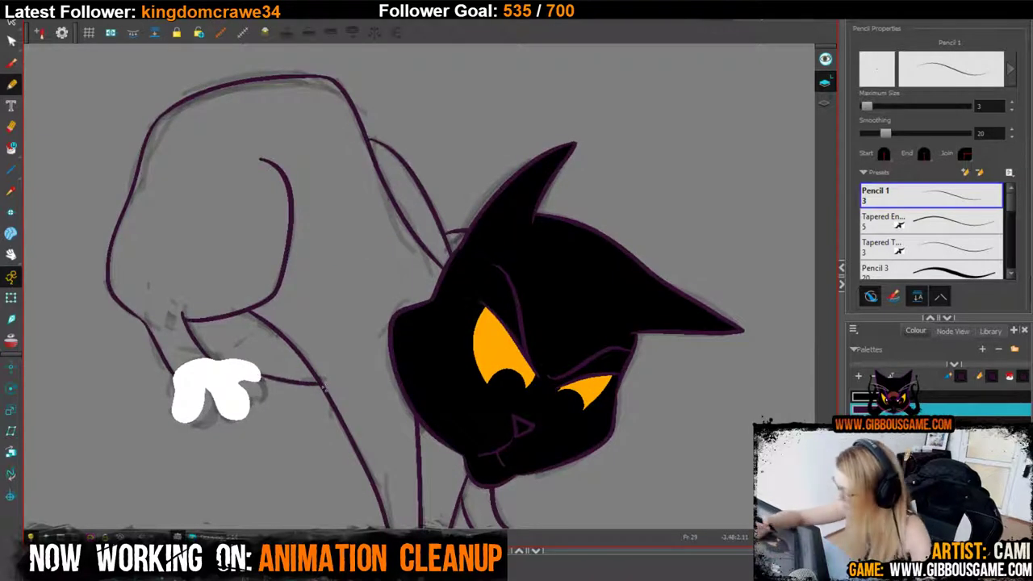
# Fill the body, all the legs, the shoulder and the curved shape under the chin with black.
pyautogui.press('1')
pyautogui.press('1')
pyautogui.press('1')
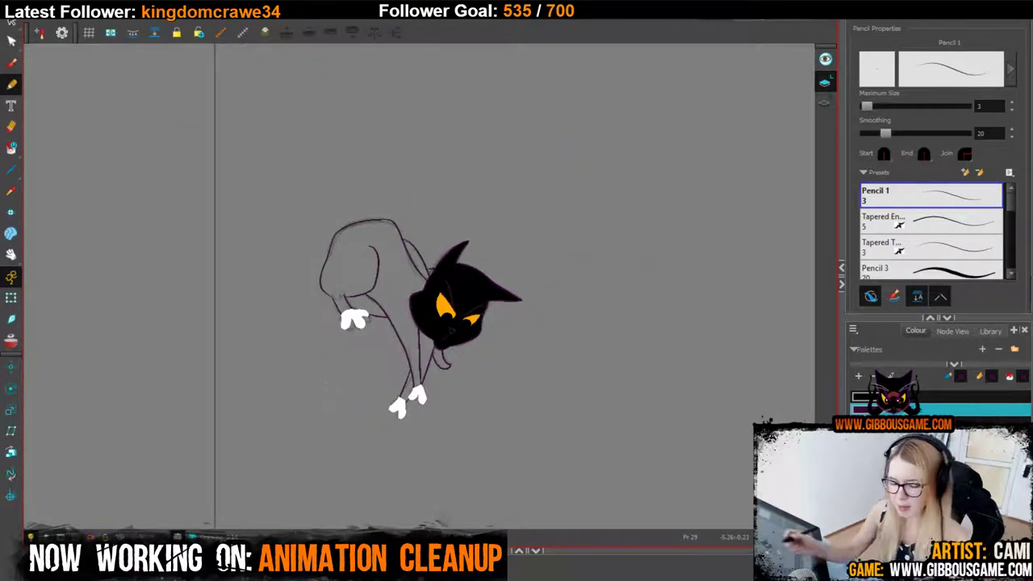
pyautogui.hotkey('alt', 'i')
pyautogui.press('d')
pyautogui.click(436, 293)
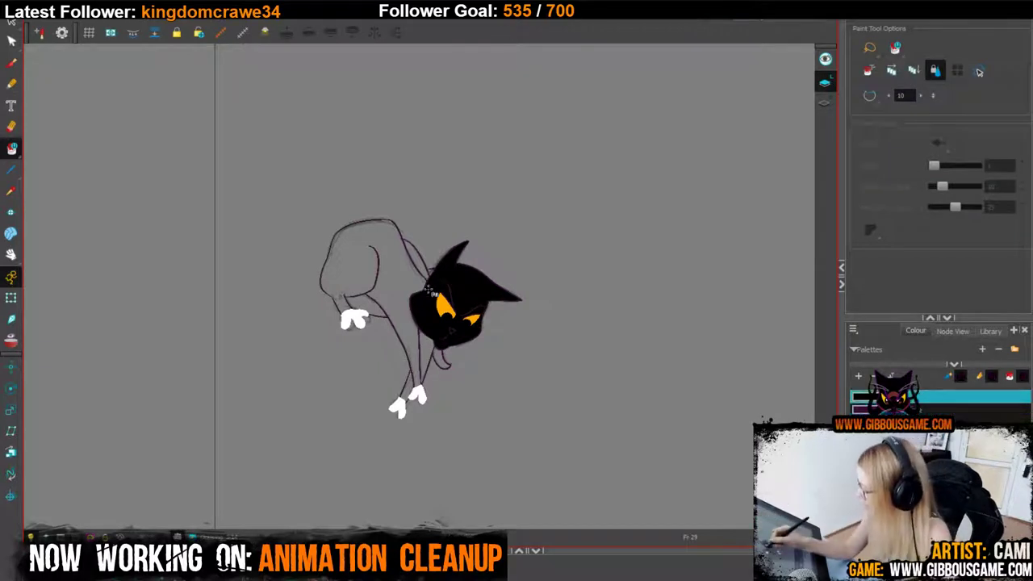
pyautogui.click(396, 294)
pyautogui.click(376, 310)
pyautogui.click(416, 257)
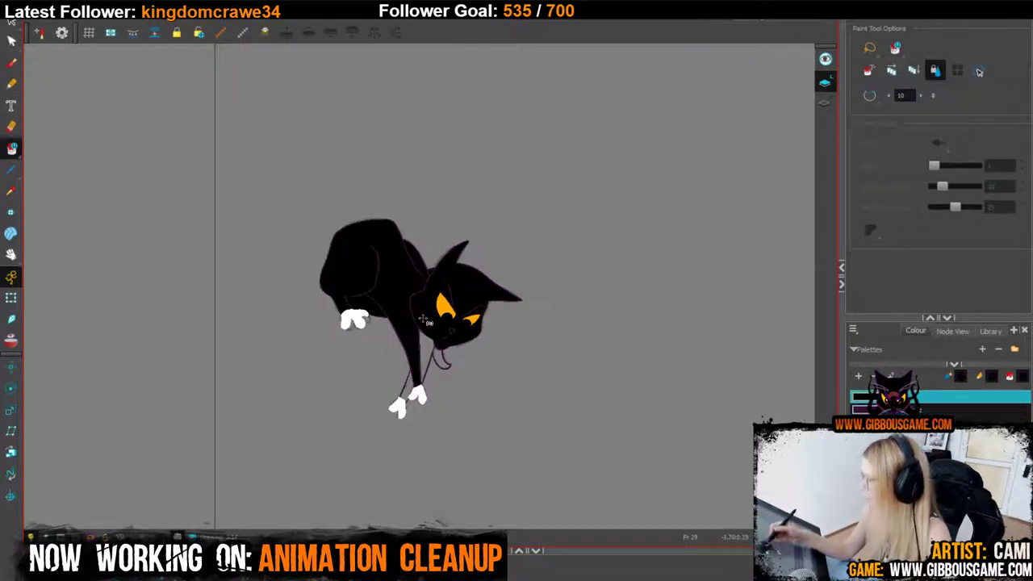
pyautogui.click(424, 321)
pyautogui.click(408, 383)
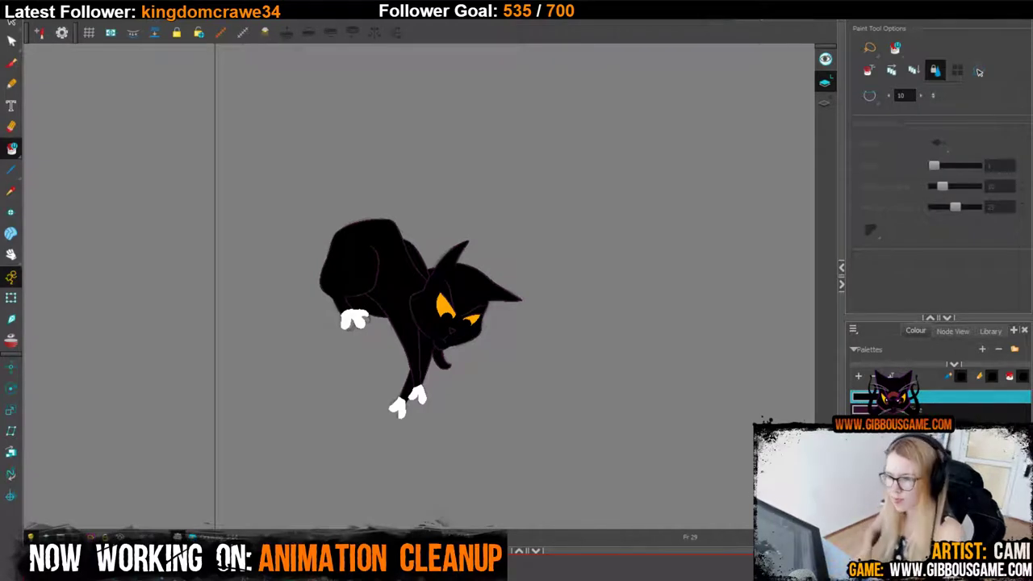
# Go to frame 31 and outline the lower front paw in white with the Pencil tool.
pyautogui.press('g')
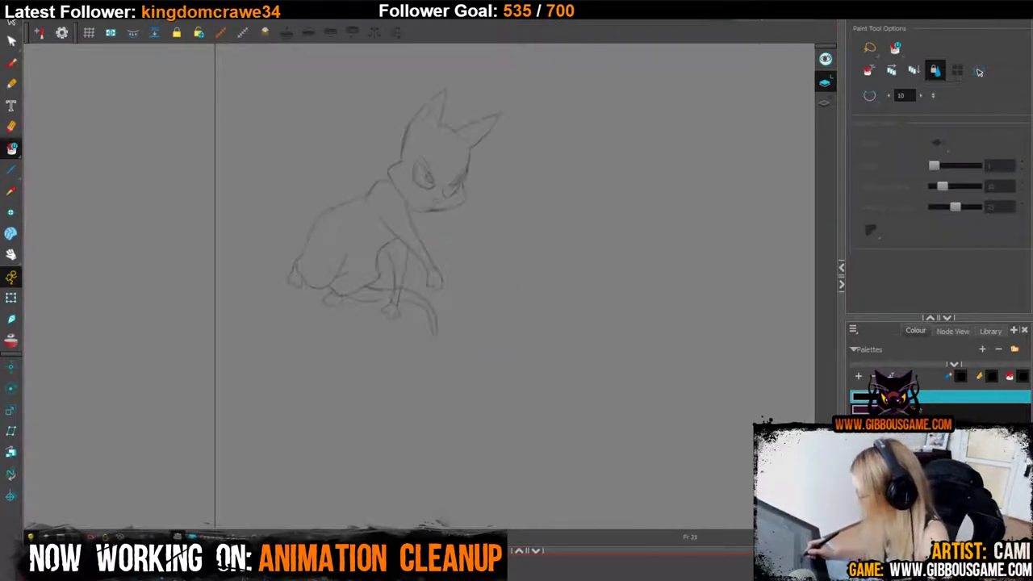
pyautogui.click(12, 84)
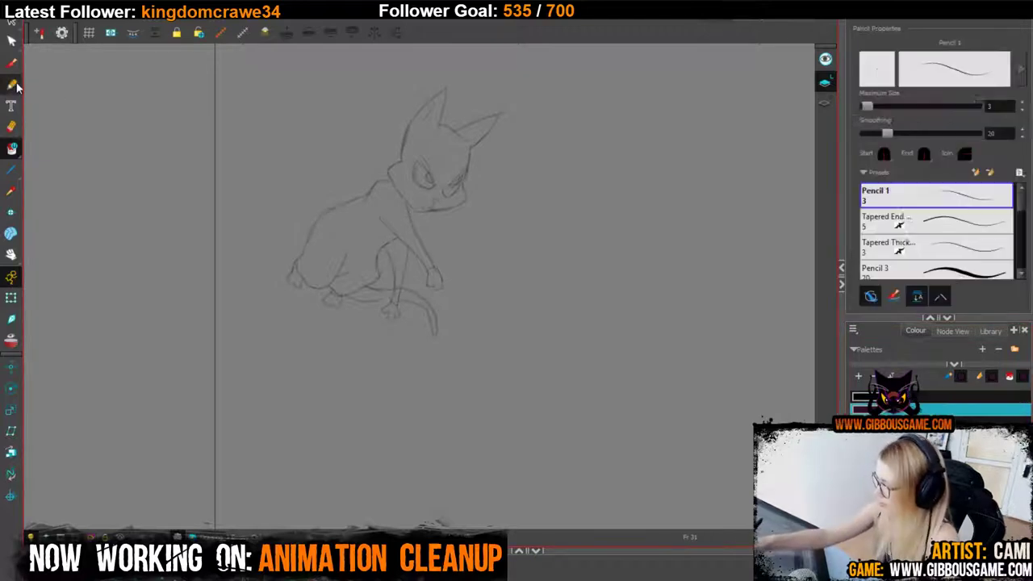
pyautogui.press('.')
pyautogui.press('2')
pyautogui.click(928, 449)
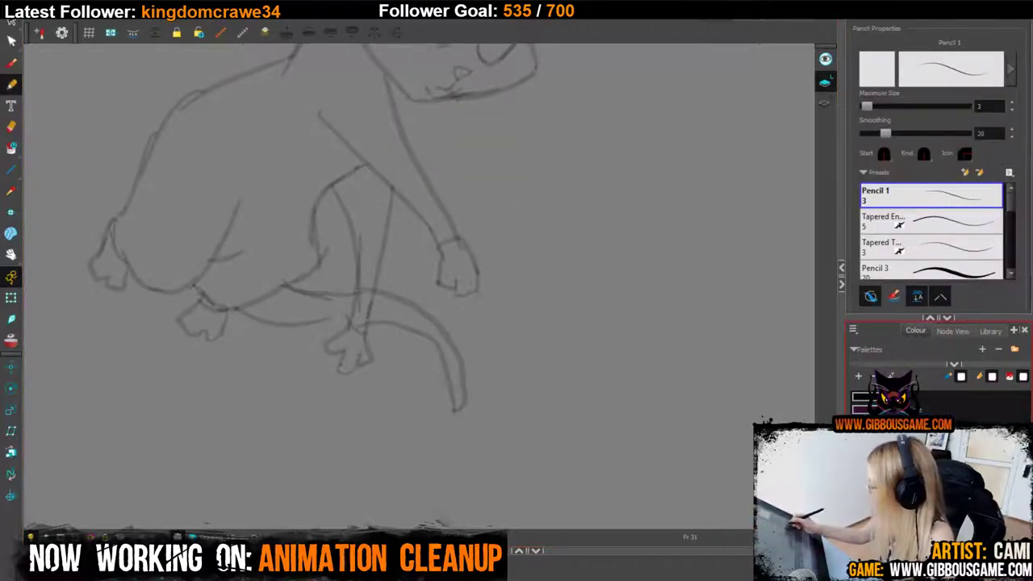
pyautogui.press('2')
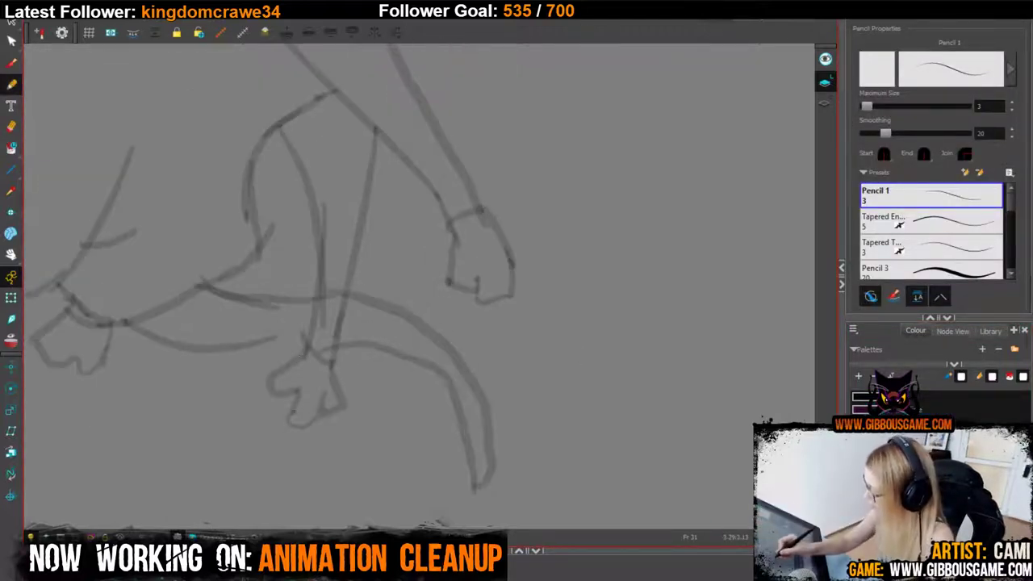
pyautogui.moveTo(305, 349); pyautogui.dragTo(272, 393)
pyautogui.hotkey('ctrl', 'z')
pyautogui.moveTo(305, 349)
pyautogui.mouseDown()
pyautogui.moveTo(295, 427)
pyautogui.moveTo(321, 387)
pyautogui.moveTo(346, 397)
pyautogui.moveTo(331, 363)
pyautogui.moveTo(306, 349)
pyautogui.mouseUp()
# Outline the raised front paw in white with three toes, replacing the first attempt.
pyautogui.moveTo(604, 245); pyautogui.dragTo(570, 306)
pyautogui.moveTo(420, 286)
pyautogui.mouseDown()
pyautogui.moveTo(444, 346)
pyautogui.moveTo(476, 347)
pyautogui.moveTo(455, 274)
pyautogui.moveTo(421, 284)
pyautogui.mouseUp()
pyautogui.moveTo(579, 340); pyautogui.dragTo(708, 358)
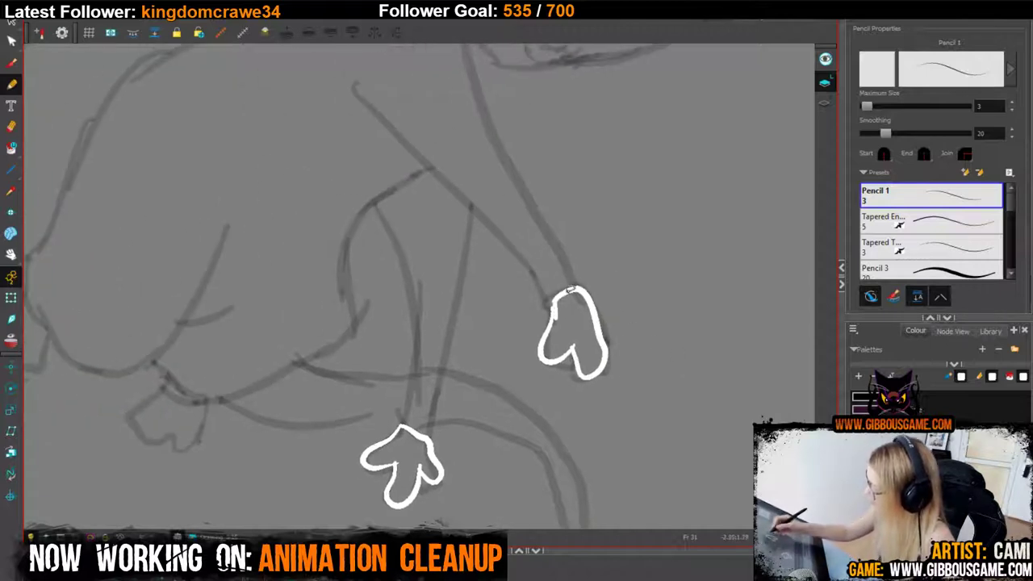
pyautogui.hotkey('ctrl', 'z')
pyautogui.hotkey('ctrl', 'z')
pyautogui.moveTo(549, 298)
pyautogui.mouseDown()
pyautogui.moveTo(539, 339)
pyautogui.moveTo(580, 323)
pyautogui.moveTo(568, 343)
pyautogui.moveTo(577, 368)
pyautogui.moveTo(598, 331)
pyautogui.moveTo(604, 347)
pyautogui.moveTo(616, 335)
pyautogui.moveTo(580, 288)
pyautogui.moveTo(548, 304)
pyautogui.mouseUp()
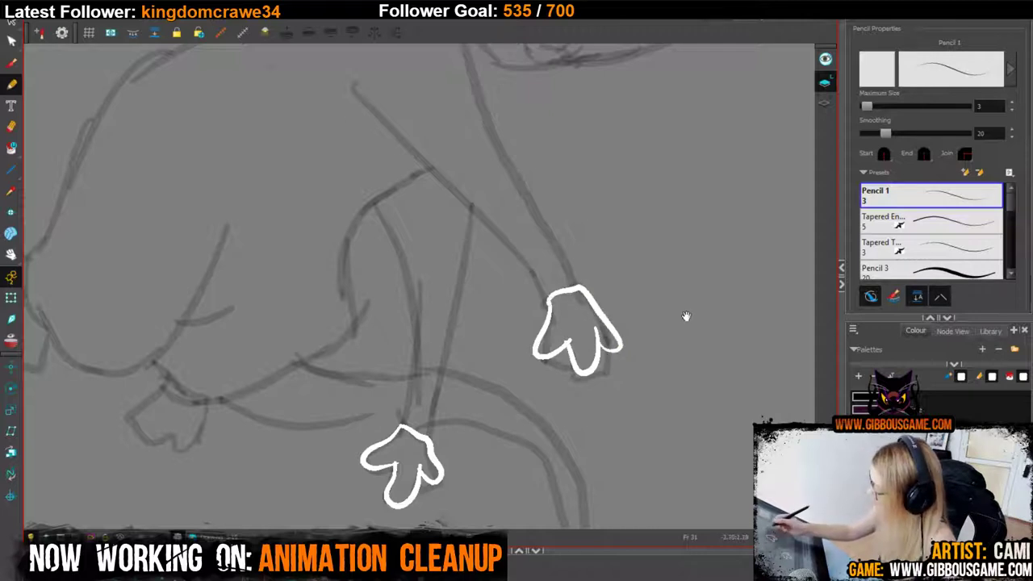
# Outline both hind paws in white.
pyautogui.moveTo(686, 315); pyautogui.dragTo(847, 358)
pyautogui.moveTo(323, 429)
pyautogui.mouseDown()
pyautogui.moveTo(313, 473)
pyautogui.moveTo(347, 469)
pyautogui.moveTo(361, 455)
pyautogui.moveTo(327, 427)
pyautogui.mouseUp()
pyautogui.moveTo(172, 333)
pyautogui.mouseDown()
pyautogui.moveTo(153, 364)
pyautogui.moveTo(182, 382)
pyautogui.moveTo(202, 381)
pyautogui.moveTo(161, 360)
pyautogui.moveTo(194, 373)
pyautogui.moveTo(205, 392)
pyautogui.mouseUp()
# Fill both hind paws and both front paws with white.
pyautogui.hotkey('alt', 'i')
pyautogui.click(174, 379)
pyautogui.click(324, 464)
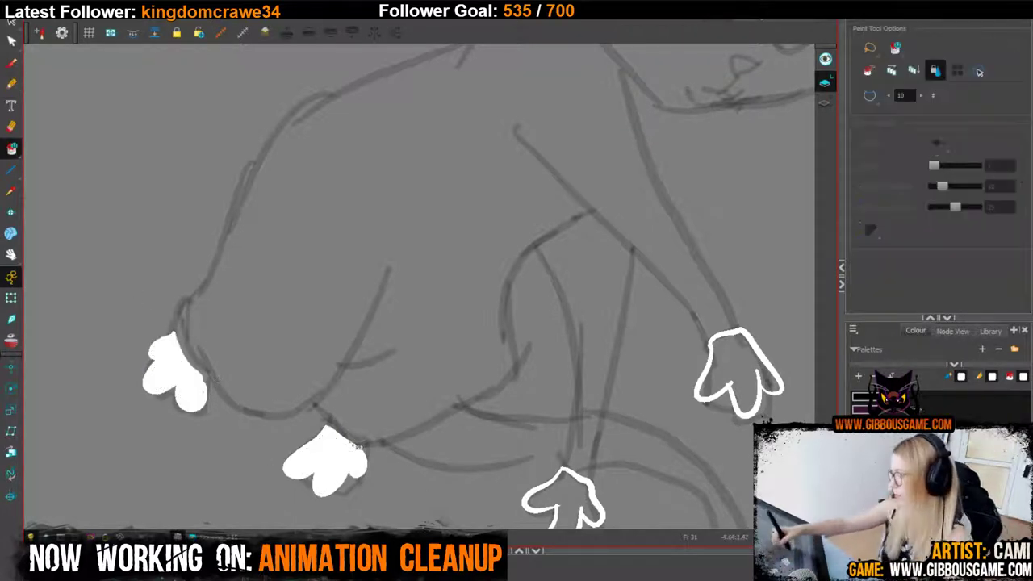
pyautogui.click(738, 375)
pyautogui.click(567, 490)
# Trace both sides of the raised front leg in dark purple, from the shoulder and chin down to the white paw.
pyautogui.press('2')
pyautogui.press('2')
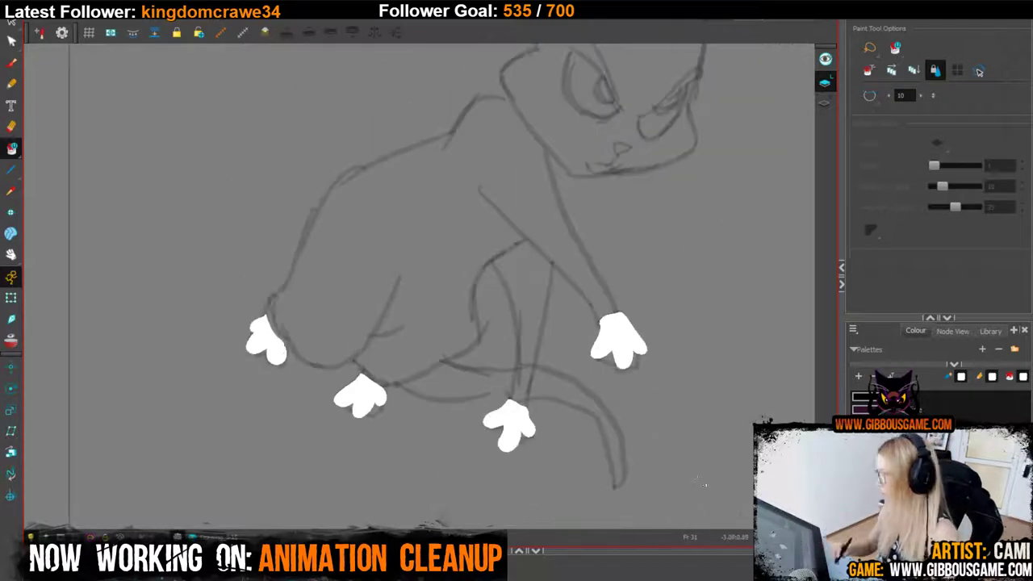
pyautogui.moveTo(634, 354); pyautogui.dragTo(520, 472)
pyautogui.hotkey('alt', 'p')
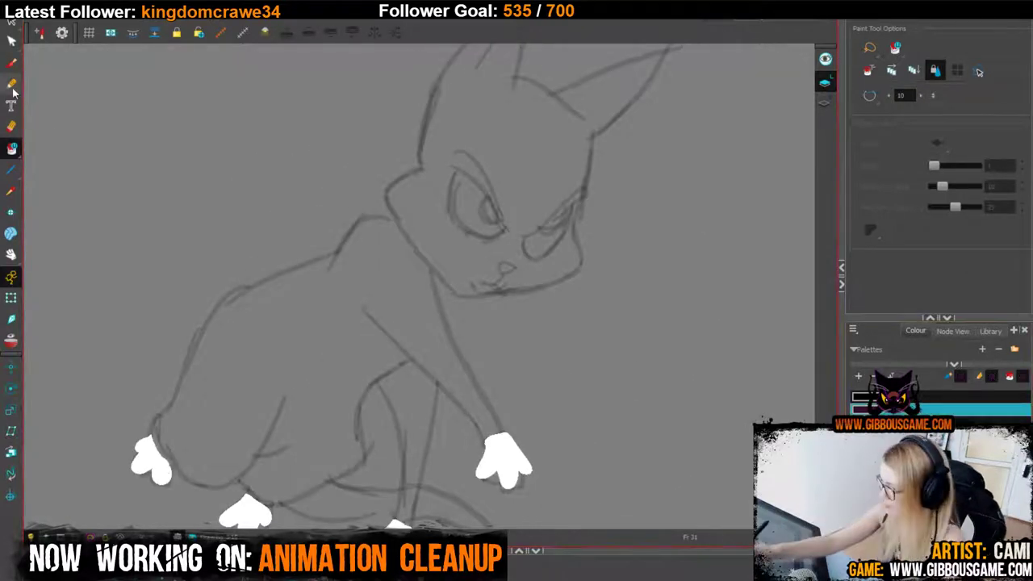
pyautogui.press('2')
pyautogui.moveTo(349, 312); pyautogui.dragTo(405, 381)
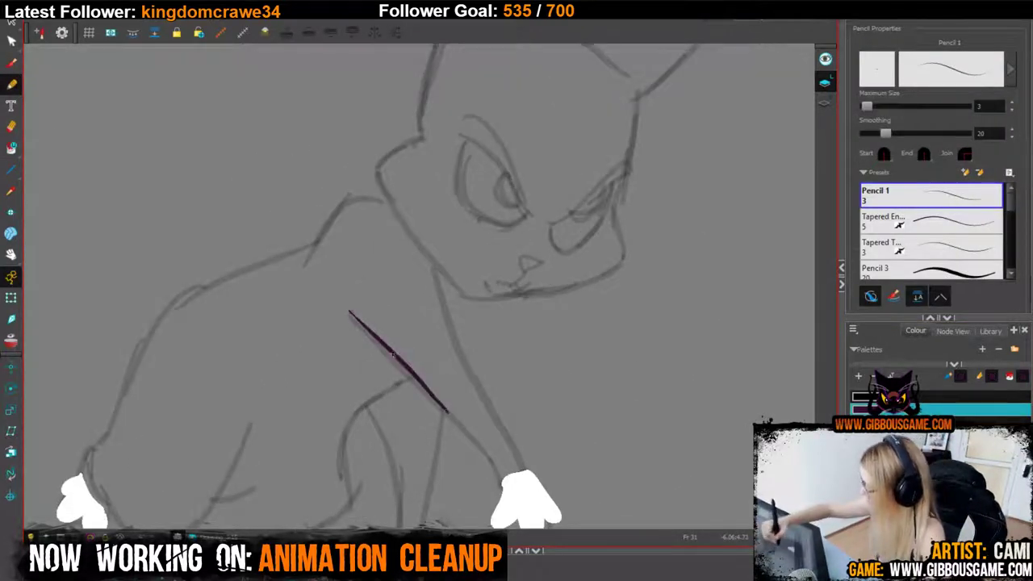
pyautogui.hotkey('ctrl', 'z')
pyautogui.moveTo(349, 313); pyautogui.dragTo(501, 479)
pyautogui.moveTo(431, 262)
pyautogui.mouseDown()
pyautogui.moveTo(471, 375)
pyautogui.moveTo(535, 483)
pyautogui.mouseUp()
# Trace the curved belly line behind the raised front leg and the haunch curve to the rear paw in dark purple.
pyautogui.moveTo(484, 452); pyautogui.dragTo(521, 317)
pyautogui.moveTo(446, 243)
pyautogui.mouseDown()
pyautogui.moveTo(380, 297)
pyautogui.moveTo(384, 368)
pyautogui.mouseUp()
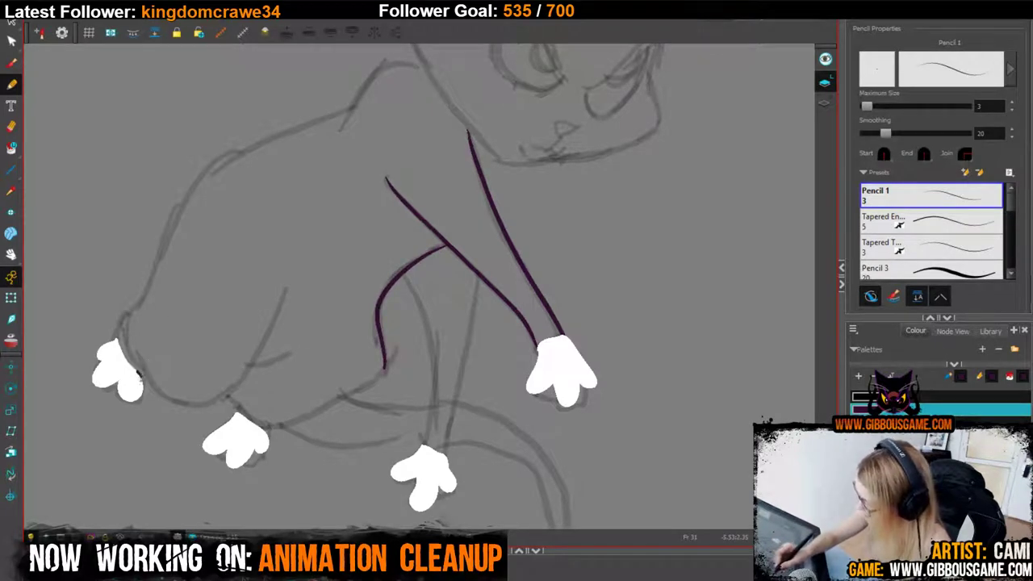
pyautogui.moveTo(287, 289)
pyautogui.mouseDown()
pyautogui.moveTo(248, 373)
pyautogui.moveTo(183, 406)
pyautogui.moveTo(134, 352)
pyautogui.mouseUp()
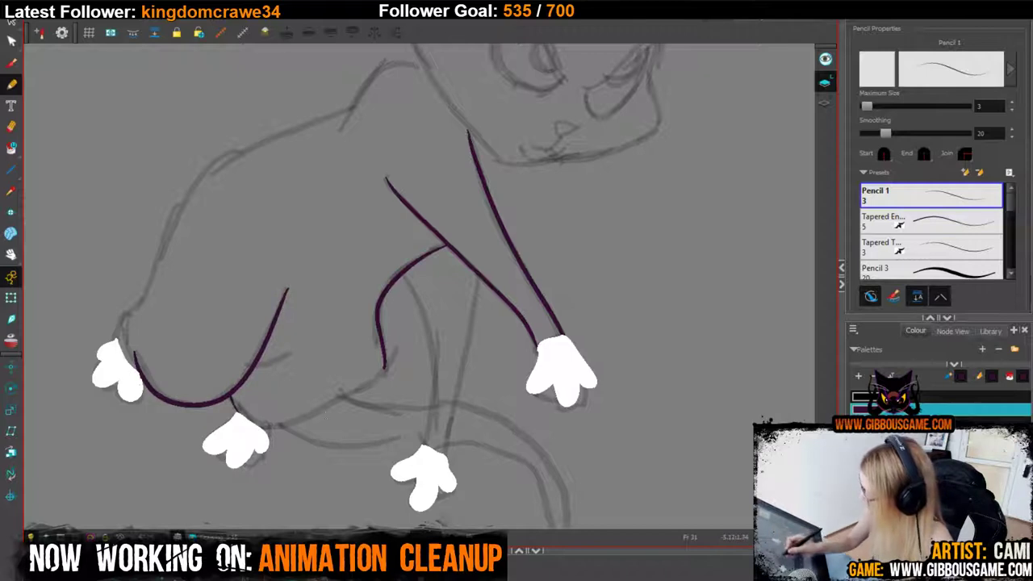
# Trace the haunch crease, the hind leg's lower edge and both sides of the supporting front leg in dark purple.
pyautogui.moveTo(255, 367); pyautogui.dragTo(302, 349)
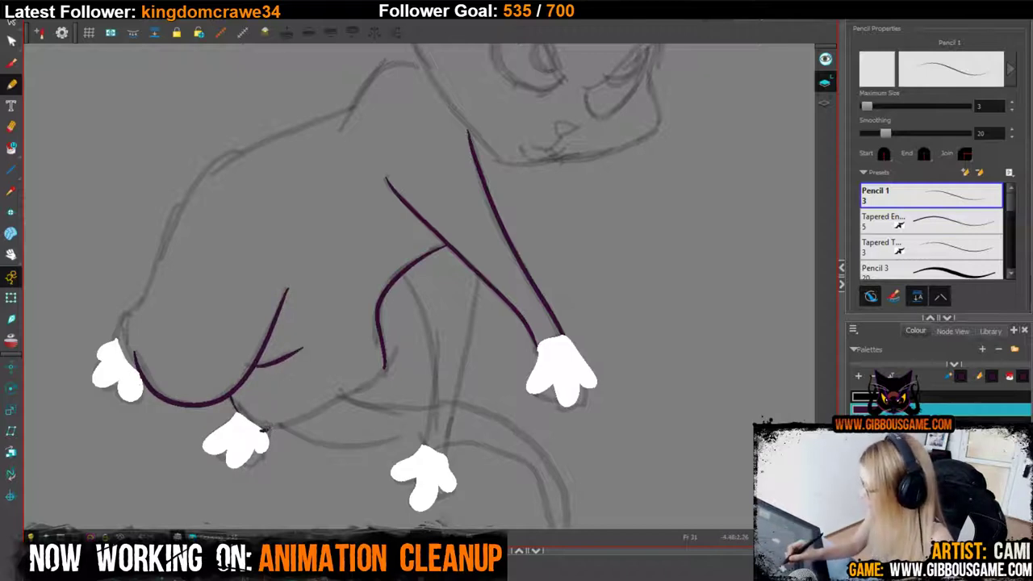
pyautogui.moveTo(267, 428)
pyautogui.mouseDown()
pyautogui.moveTo(355, 392)
pyautogui.moveTo(386, 365)
pyautogui.mouseUp()
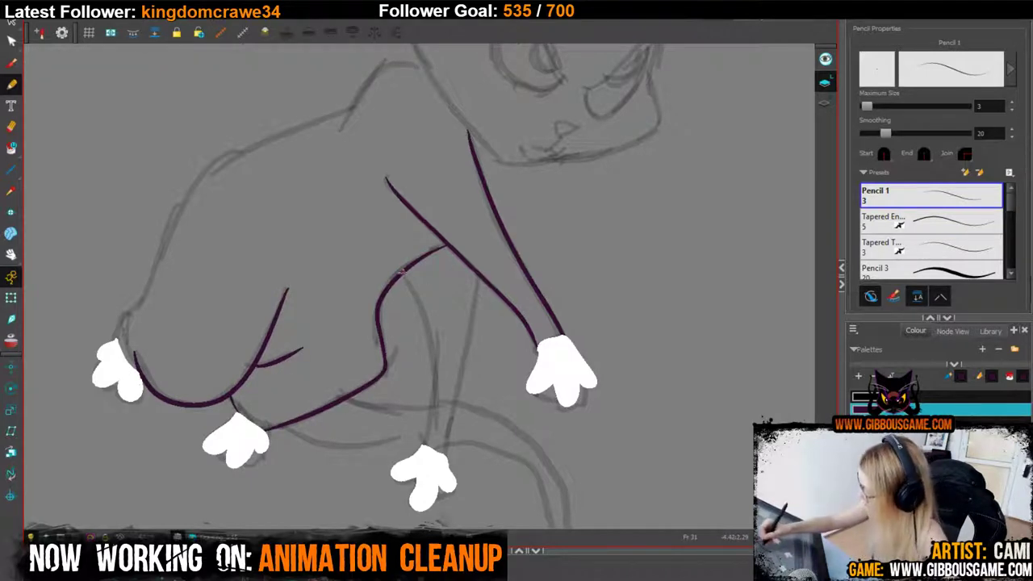
pyautogui.moveTo(401, 273)
pyautogui.mouseDown()
pyautogui.moveTo(429, 327)
pyautogui.moveTo(431, 424)
pyautogui.moveTo(447, 442)
pyautogui.moveTo(476, 272)
pyautogui.mouseUp()
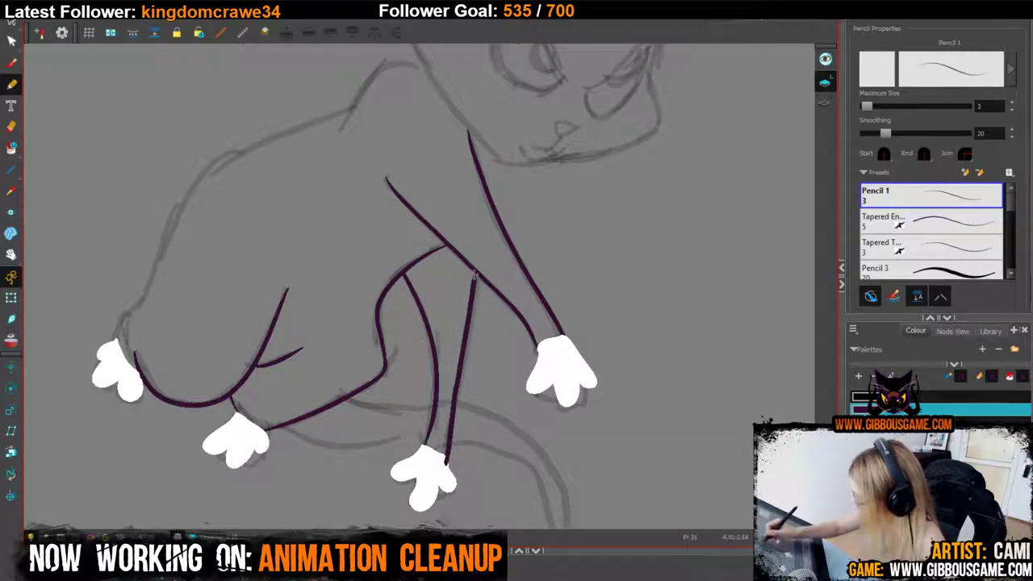
# Trace both edges of the curled tail in dark purple, from the haunch past the front paw to the tip.
pyautogui.moveTo(638, 491)
pyautogui.mouseDown()
pyautogui.moveTo(630, 339)
pyautogui.moveTo(606, 346)
pyautogui.mouseUp()
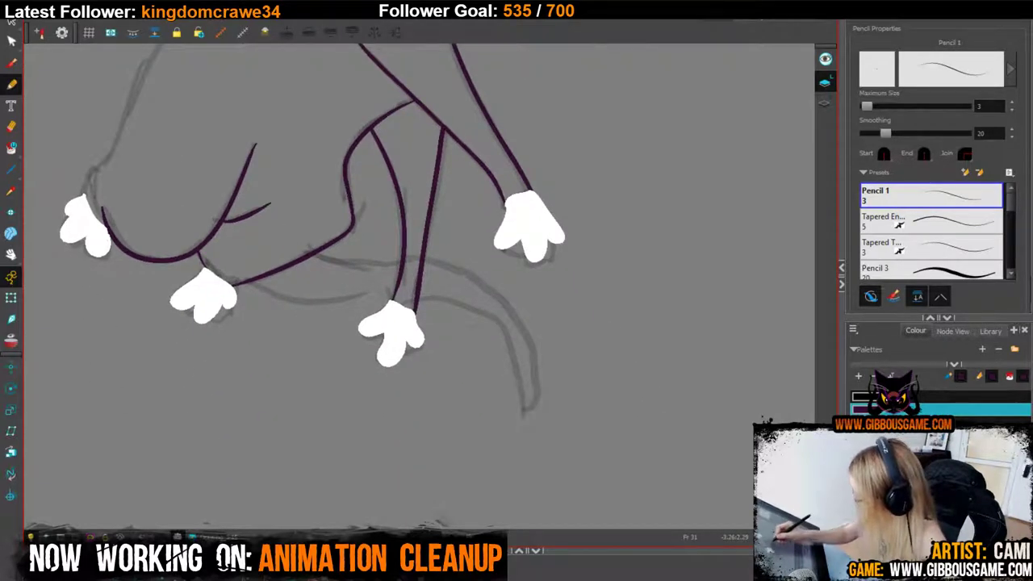
pyautogui.moveTo(498, 319)
pyautogui.mouseDown()
pyautogui.moveTo(539, 389)
pyautogui.moveTo(523, 326)
pyautogui.moveTo(467, 271)
pyautogui.moveTo(425, 258)
pyautogui.mouseUp()
pyautogui.moveTo(501, 322)
pyautogui.mouseDown()
pyautogui.moveTo(418, 295)
pyautogui.moveTo(392, 314)
pyautogui.moveTo(242, 284)
pyautogui.mouseUp()
pyautogui.moveTo(404, 260)
pyautogui.mouseDown()
pyautogui.moveTo(351, 263)
pyautogui.moveTo(316, 252)
pyautogui.mouseUp()
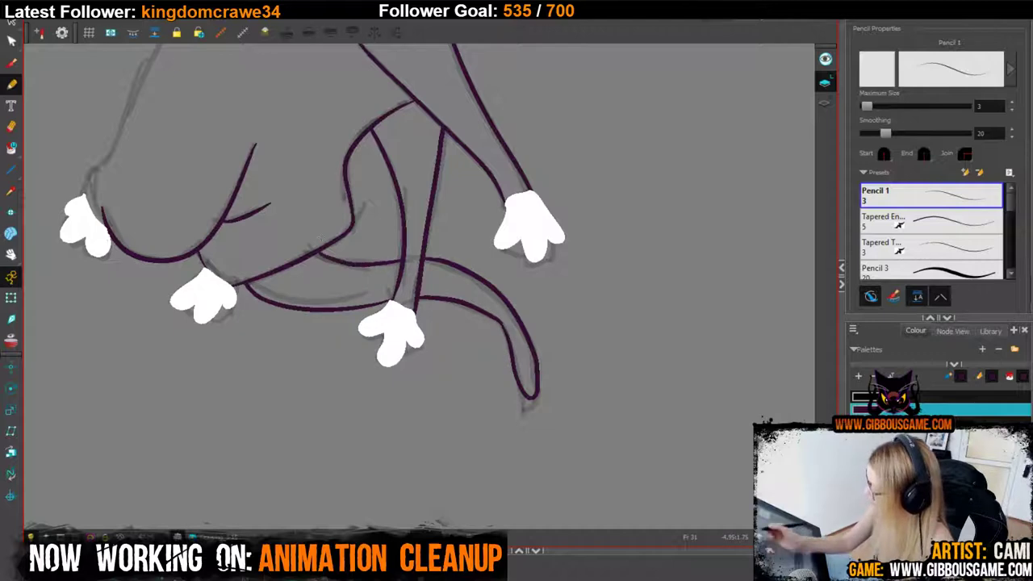
# Trace the brow line and upper eyelid of both eyes in dark purple.
pyautogui.moveTo(621, 201); pyautogui.dragTo(634, 425)
pyautogui.moveTo(630, 274); pyautogui.dragTo(552, 421)
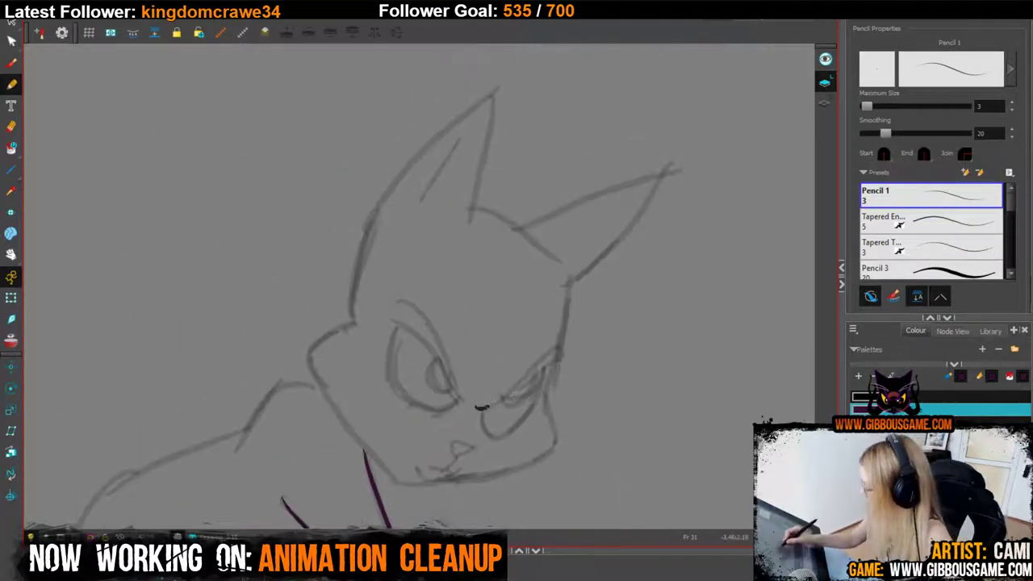
pyautogui.moveTo(476, 407)
pyautogui.mouseDown()
pyautogui.moveTo(573, 355)
pyautogui.moveTo(565, 375)
pyautogui.mouseUp()
pyautogui.hotkey('ctrl', 'z')
pyautogui.hotkey('ctrl', 'z')
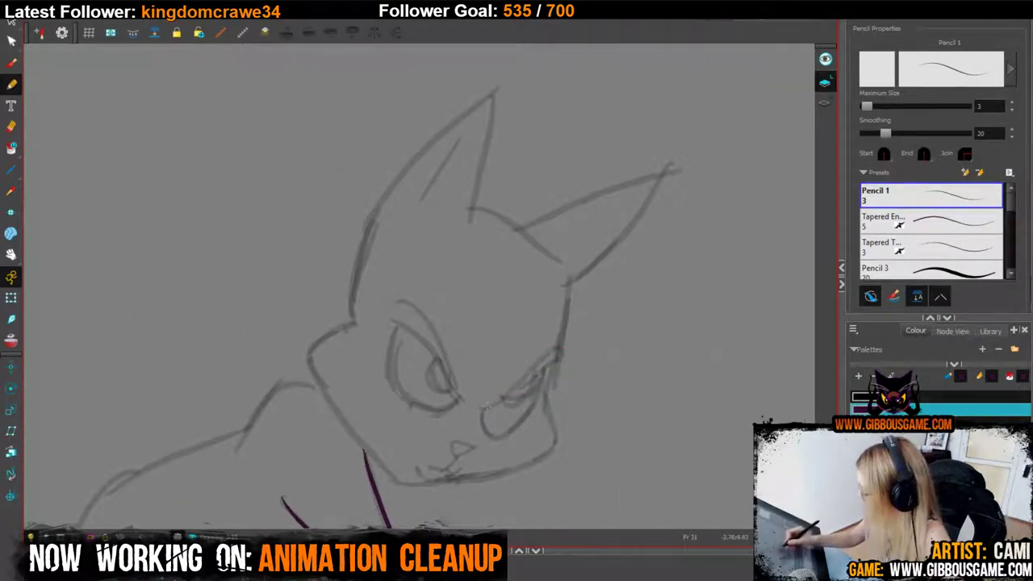
pyautogui.moveTo(474, 408)
pyautogui.mouseDown()
pyautogui.moveTo(553, 355)
pyautogui.moveTo(559, 364)
pyautogui.mouseUp()
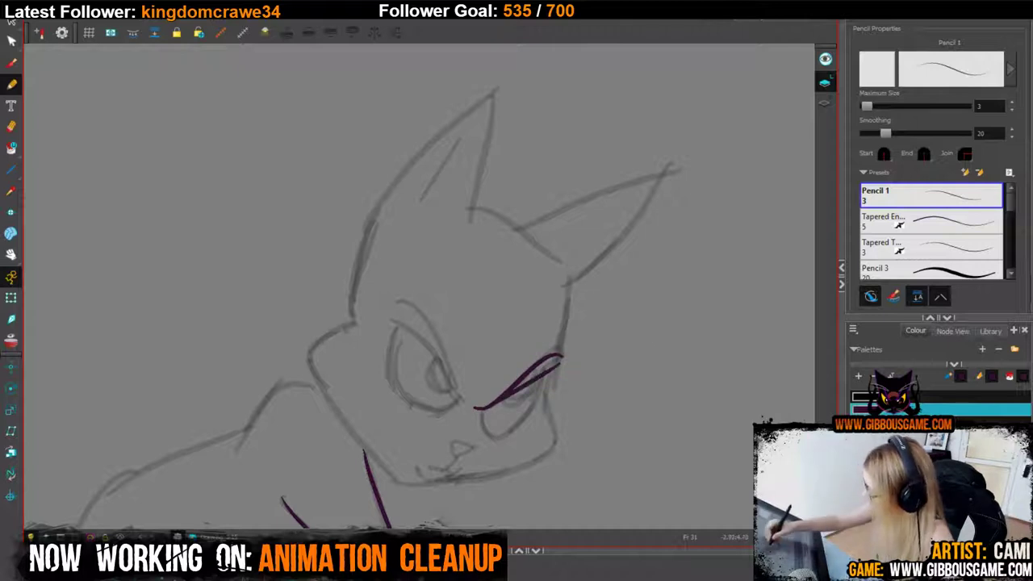
pyautogui.moveTo(391, 306)
pyautogui.mouseDown()
pyautogui.moveTo(443, 346)
pyautogui.moveTo(462, 397)
pyautogui.moveTo(440, 369)
pyautogui.moveTo(456, 395)
pyautogui.mouseUp()
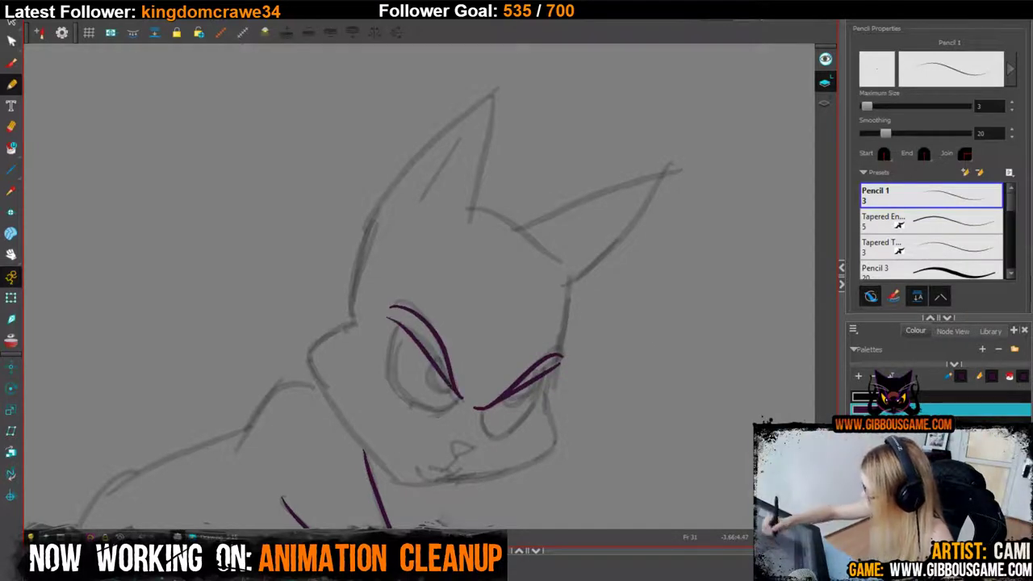
# Trace the complete head outline in dark purple, including the cheeks, jaw, top of the head and both ears.
pyautogui.moveTo(548, 398)
pyautogui.mouseDown()
pyautogui.moveTo(571, 283)
pyautogui.moveTo(556, 376)
pyautogui.mouseUp()
pyautogui.hotkey('ctrl', 'z')
pyautogui.moveTo(565, 326)
pyautogui.mouseDown()
pyautogui.moveTo(545, 400)
pyautogui.moveTo(555, 437)
pyautogui.moveTo(521, 472)
pyautogui.moveTo(438, 484)
pyautogui.moveTo(389, 481)
pyautogui.moveTo(335, 415)
pyautogui.moveTo(351, 320)
pyautogui.mouseUp()
pyautogui.moveTo(570, 284)
pyautogui.mouseDown()
pyautogui.moveTo(663, 171)
pyautogui.moveTo(521, 226)
pyautogui.moveTo(496, 215)
pyautogui.moveTo(558, 257)
pyautogui.mouseUp()
pyautogui.hotkey('ctrl', 'z')
pyautogui.moveTo(475, 208); pyautogui.dragTo(554, 254)
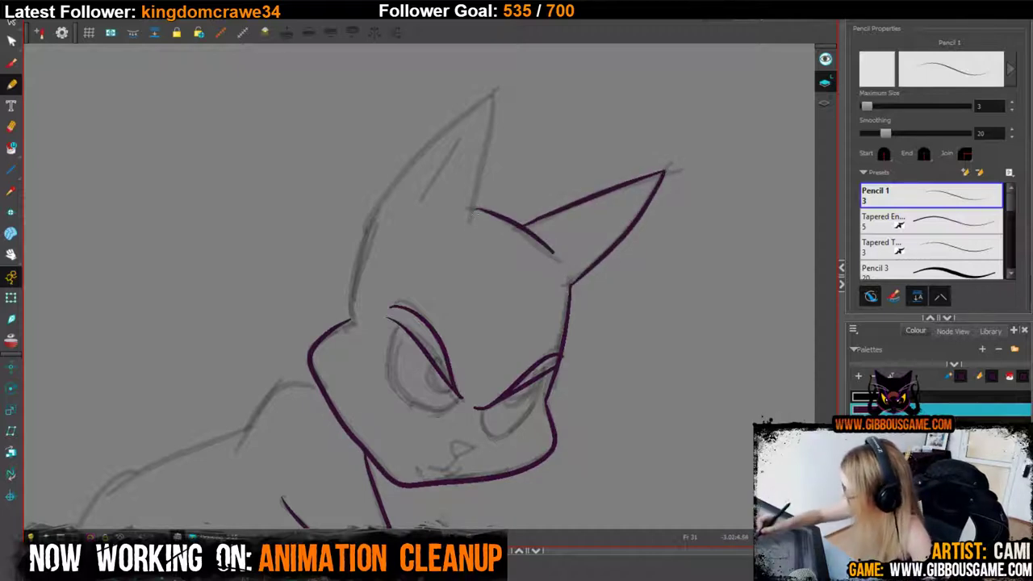
pyautogui.moveTo(471, 219)
pyautogui.mouseDown()
pyautogui.moveTo(492, 94)
pyautogui.moveTo(373, 207)
pyautogui.moveTo(347, 324)
pyautogui.mouseUp()
# Trace the shoulder hump behind the head and the curve of the back in dark purple.
pyautogui.moveTo(521, 418); pyautogui.dragTo(683, 313)
pyautogui.moveTo(481, 280); pyautogui.dragTo(400, 347)
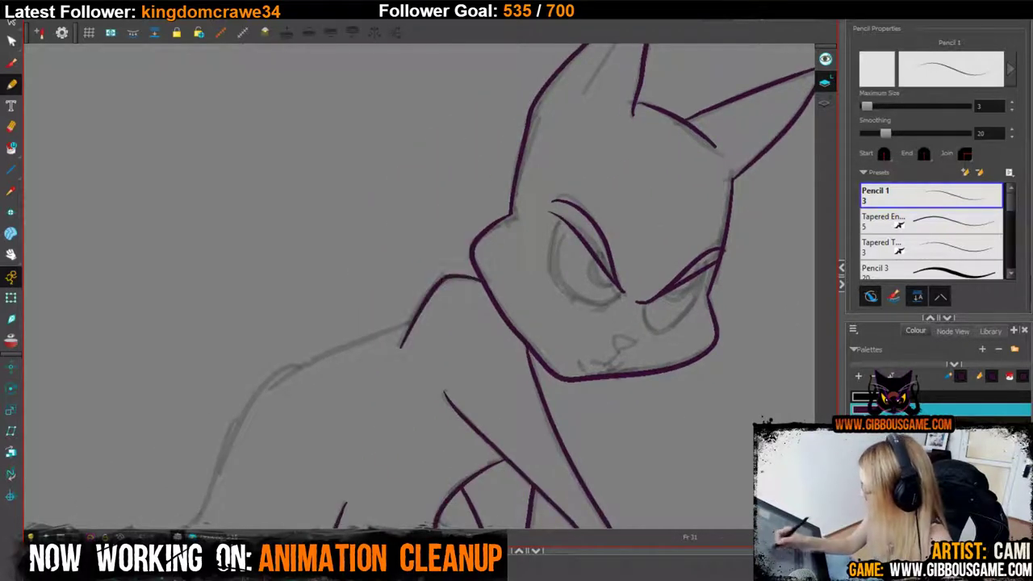
pyautogui.moveTo(480, 306); pyautogui.dragTo(563, 205)
pyautogui.moveTo(496, 225)
pyautogui.mouseDown()
pyautogui.moveTo(342, 292)
pyautogui.moveTo(265, 431)
pyautogui.moveTo(270, 463)
pyautogui.mouseUp()
# Outline both eyes and their pupils in black, and trace the nose and mouth in dark purple.
pyautogui.moveTo(667, 445)
pyautogui.mouseDown()
pyautogui.moveTo(535, 266)
pyautogui.moveTo(330, 577)
pyautogui.mouseUp()
pyautogui.moveTo(612, 329); pyautogui.dragTo(619, 417)
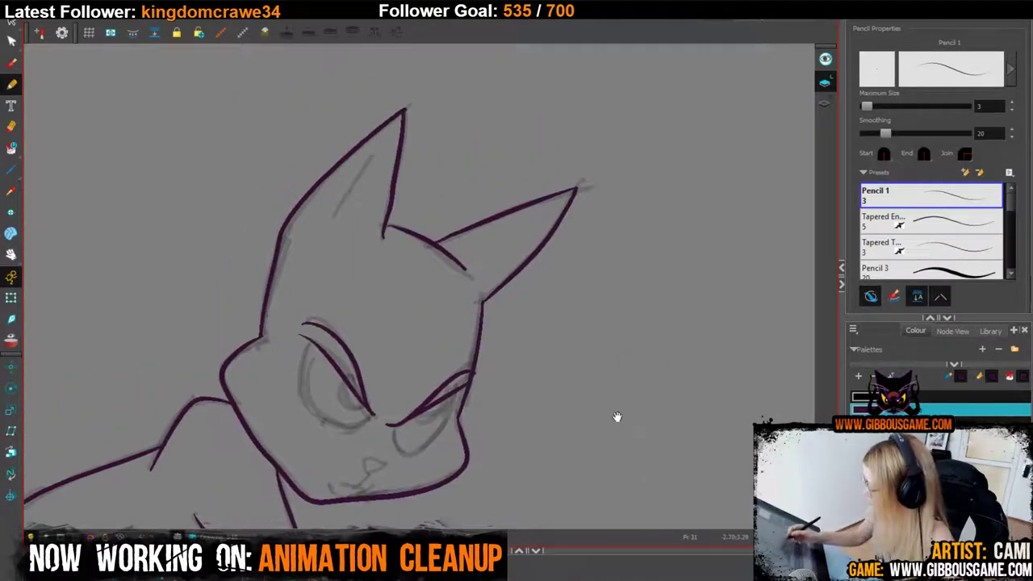
pyautogui.moveTo(415, 416)
pyautogui.mouseDown()
pyautogui.moveTo(437, 417)
pyautogui.moveTo(444, 400)
pyautogui.mouseUp()
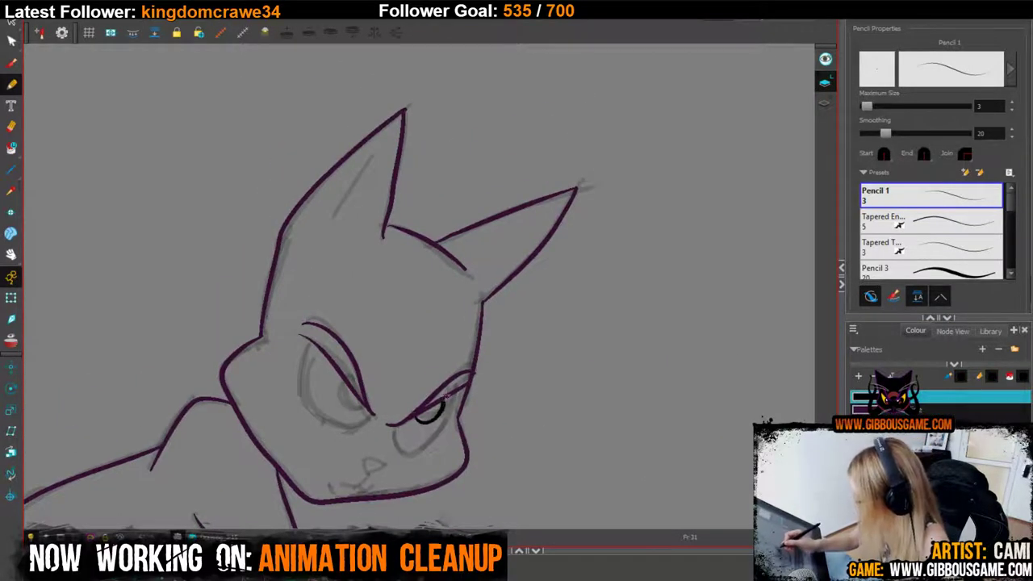
pyautogui.moveTo(449, 398); pyautogui.dragTo(441, 426)
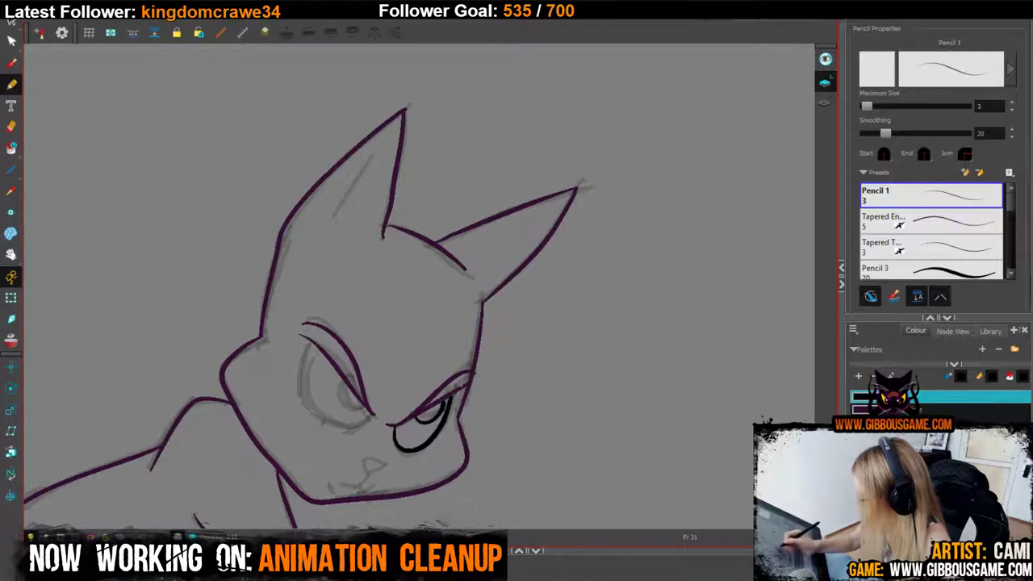
pyautogui.moveTo(342, 376)
pyautogui.mouseDown()
pyautogui.moveTo(349, 410)
pyautogui.moveTo(364, 403)
pyautogui.mouseUp()
pyautogui.moveTo(319, 339)
pyautogui.mouseDown()
pyautogui.moveTo(300, 365)
pyautogui.moveTo(362, 420)
pyautogui.moveTo(364, 478)
pyautogui.moveTo(383, 467)
pyautogui.moveTo(363, 455)
pyautogui.mouseUp()
pyautogui.moveTo(364, 475)
pyautogui.mouseDown()
pyautogui.moveTo(339, 486)
pyautogui.moveTo(370, 495)
pyautogui.moveTo(345, 497)
pyautogui.mouseUp()
# Fill the irises of both eyes with orange.
pyautogui.press('1')
pyautogui.press('1')
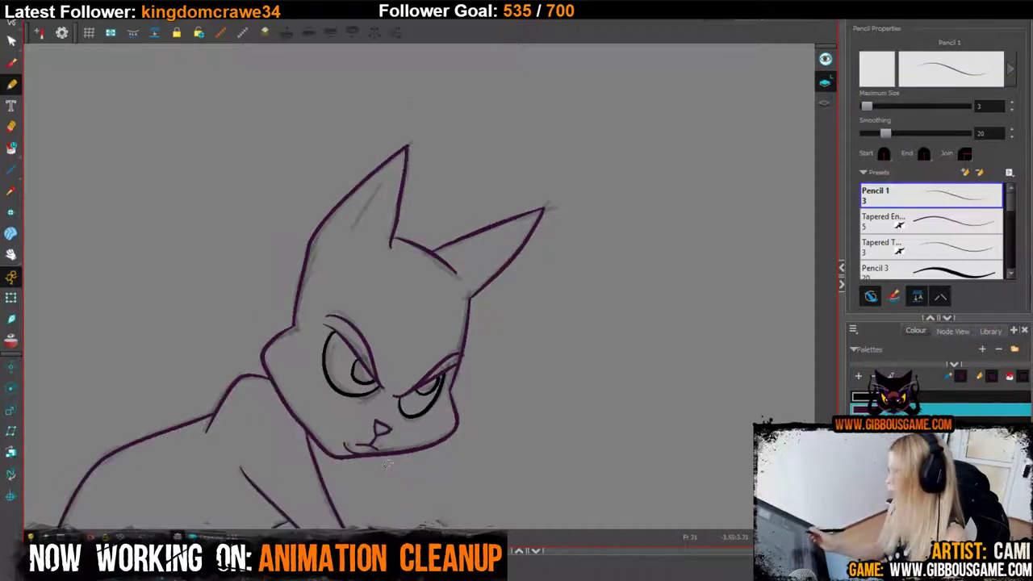
pyautogui.click(980, 421)
pyautogui.hotkey('alt', 'i')
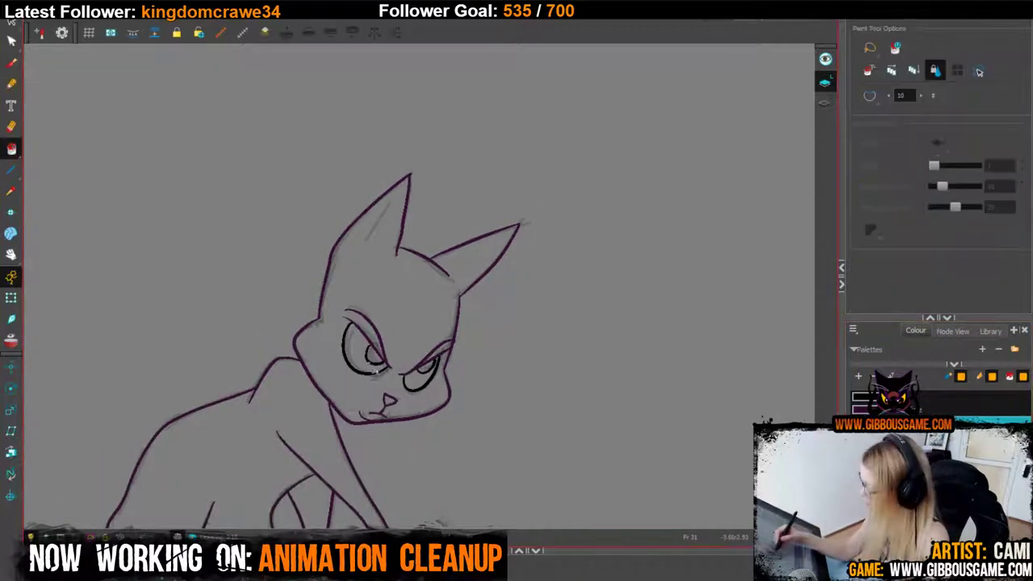
pyautogui.click(368, 367)
pyautogui.click(414, 378)
# Fill the pupils, eyelids, nose and the whole head with black.
pyautogui.click(876, 400)
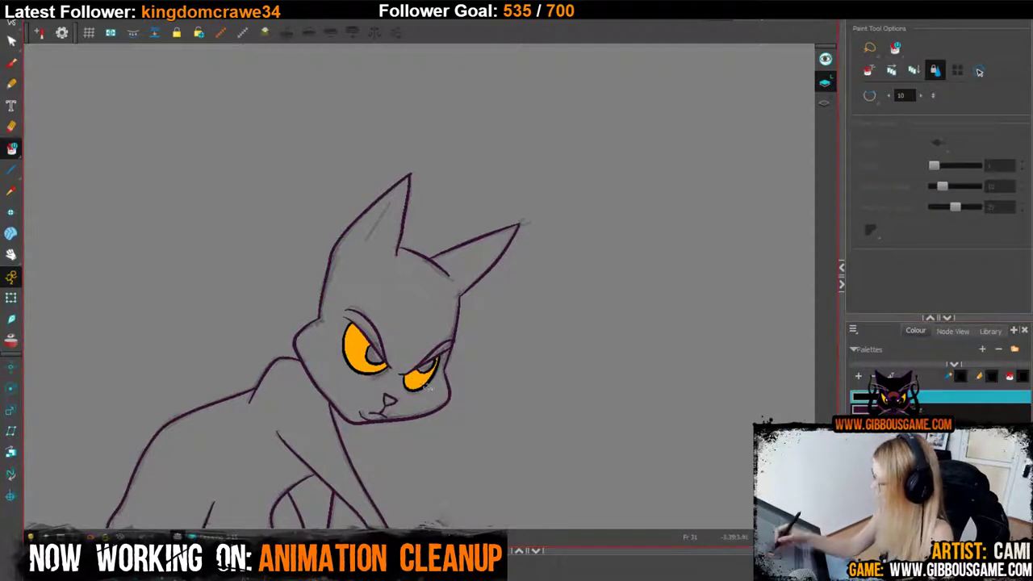
pyautogui.moveTo(442, 349); pyautogui.dragTo(425, 384)
pyautogui.moveTo(358, 318); pyautogui.dragTo(391, 401)
pyautogui.click(413, 327)
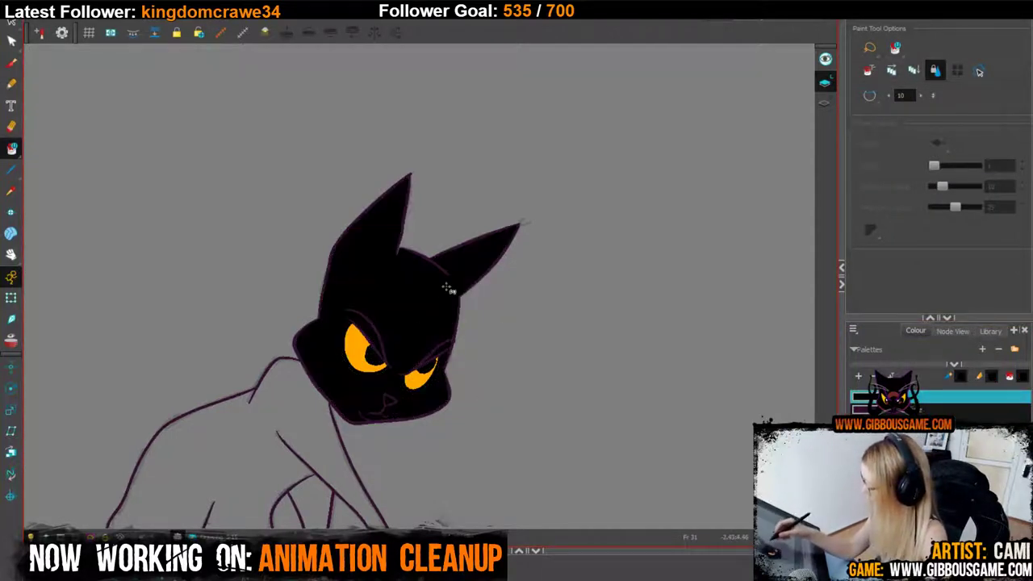
# Fill the body, legs and tail with black, leaving the paws white.
pyautogui.press('1')
pyautogui.press('1')
pyautogui.click(353, 442)
pyautogui.click(367, 416)
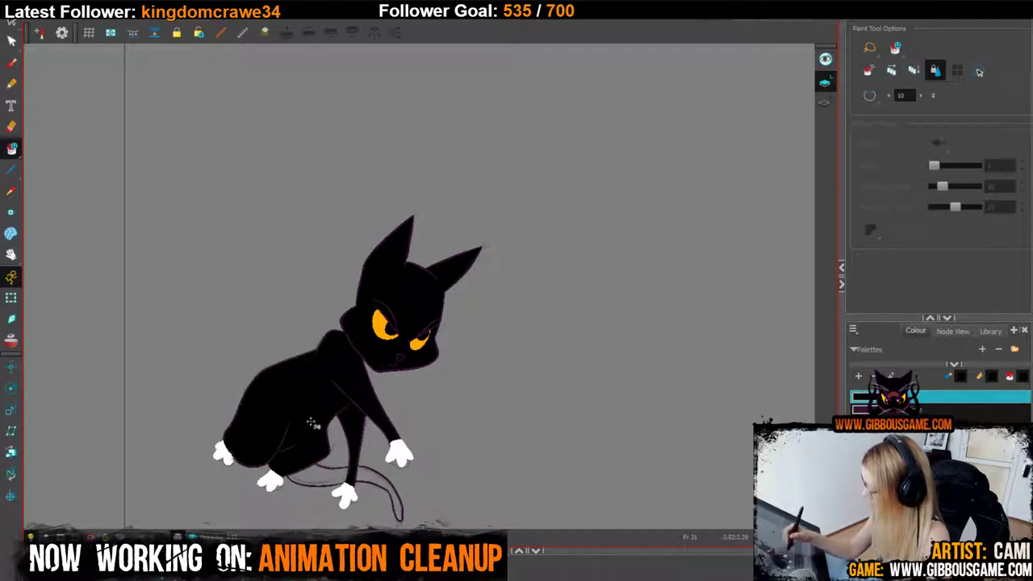
pyautogui.click(313, 424)
pyautogui.click(319, 476)
pyautogui.press('1')
pyautogui.click(388, 452)
pyautogui.press('1')
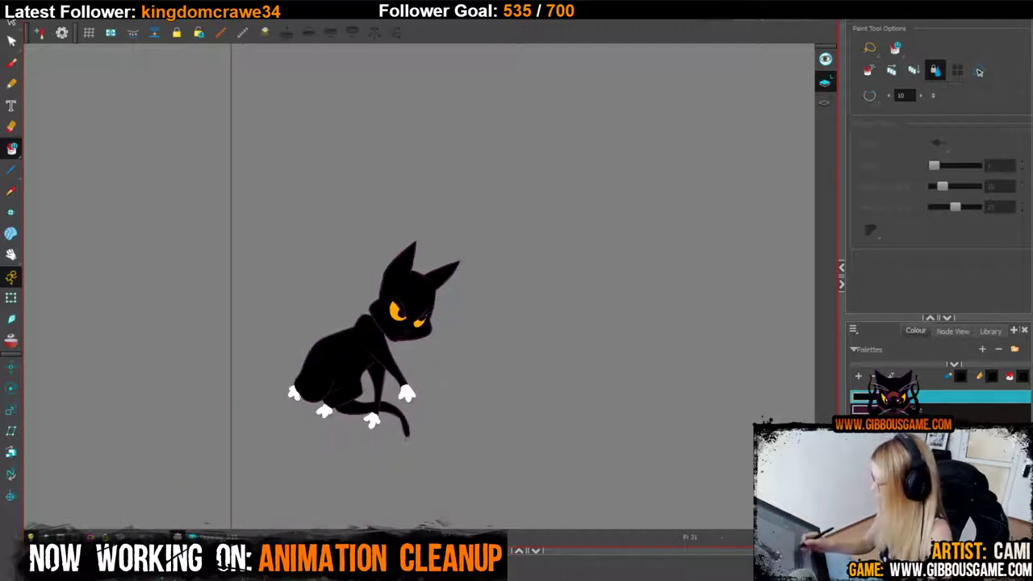
# Advance to the next frame's rough sketch and trace both brows and upper eyelids in dark purple.
pyautogui.press('.')
pyautogui.press(',')
pyautogui.press('.')
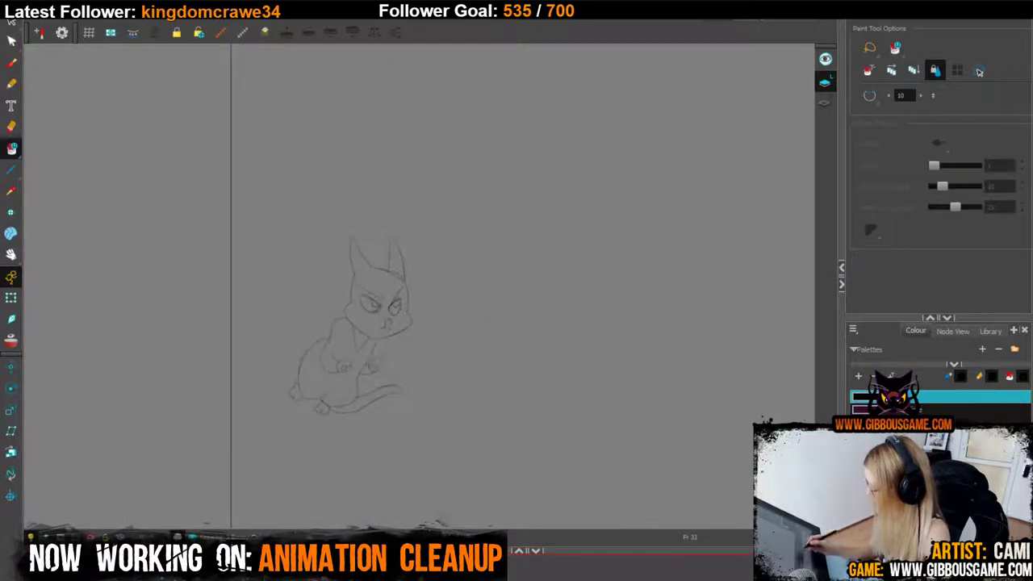
pyautogui.click(11, 84)
pyautogui.press('2')
pyautogui.press('2')
pyautogui.press('2')
pyautogui.press('2')
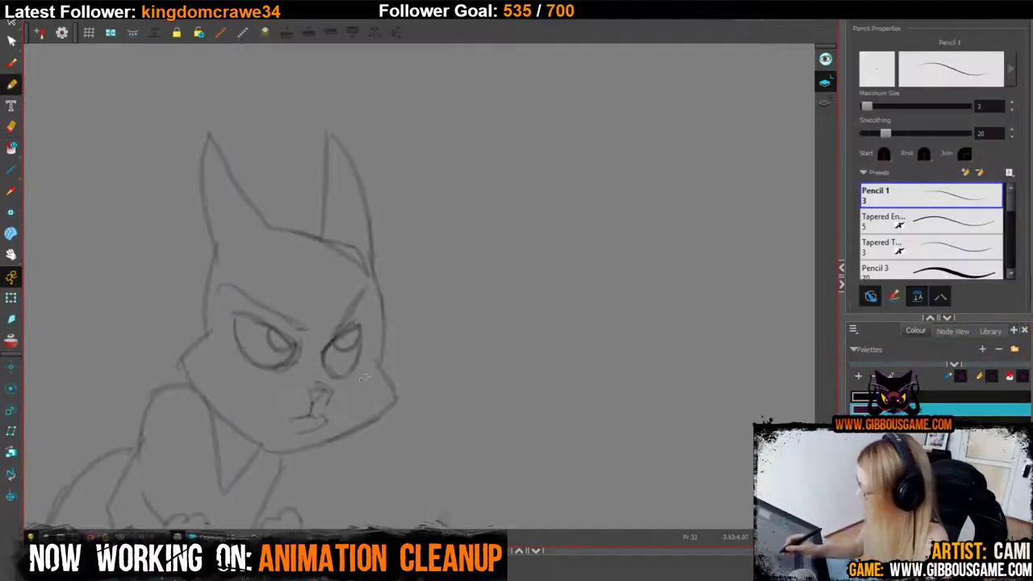
pyautogui.moveTo(383, 351)
pyautogui.mouseDown()
pyautogui.moveTo(473, 266)
pyautogui.moveTo(469, 310)
pyautogui.mouseUp()
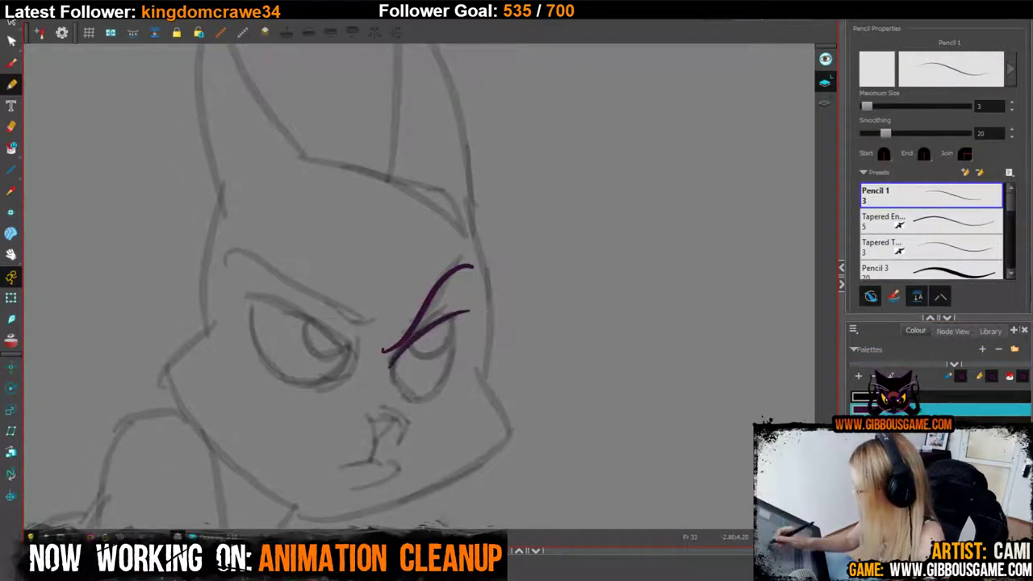
pyautogui.moveTo(373, 323); pyautogui.dragTo(224, 259)
pyautogui.moveTo(367, 347); pyautogui.dragTo(242, 303)
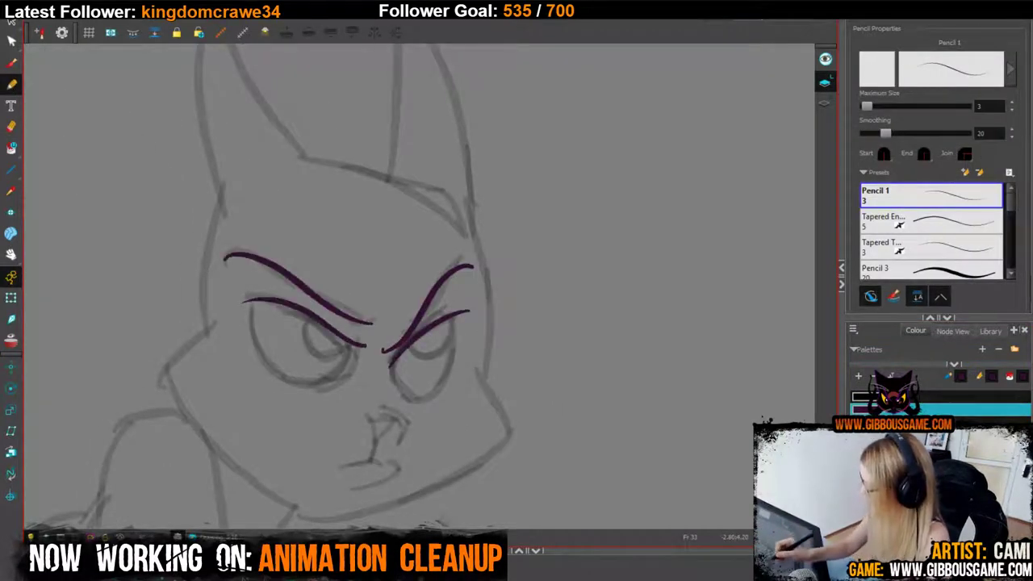
# Trace the nose, the mouth and the small muzzle curve beside the nose in dark purple.
pyautogui.moveTo(392, 421)
pyautogui.mouseDown()
pyautogui.moveTo(364, 423)
pyautogui.moveTo(376, 440)
pyautogui.moveTo(399, 419)
pyautogui.mouseUp()
pyautogui.hotkey('ctrl', 'z')
pyautogui.hotkey('ctrl', 'z')
pyautogui.moveTo(339, 468); pyautogui.dragTo(397, 464)
pyautogui.moveTo(395, 410); pyautogui.dragTo(406, 436)
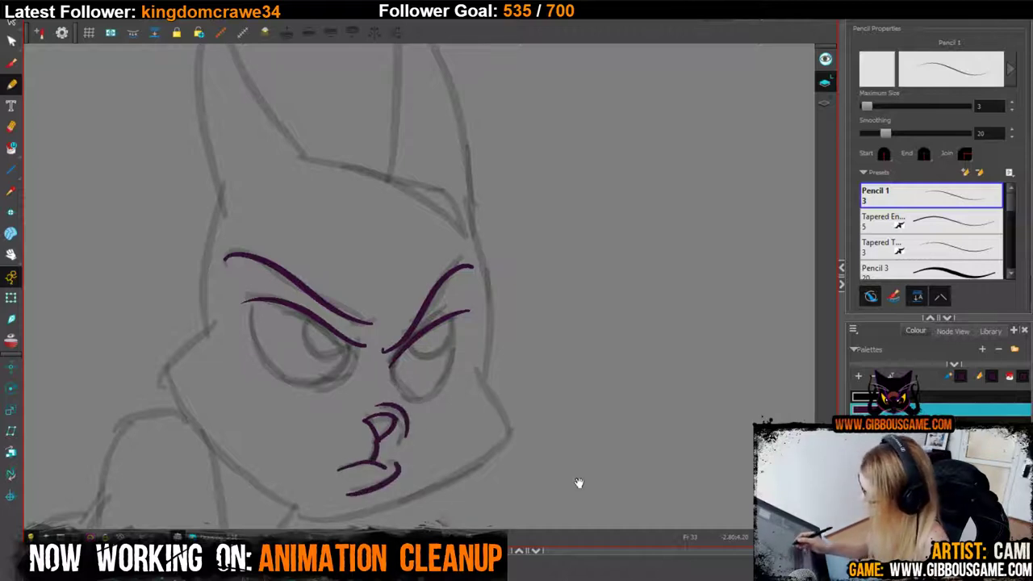
# Trace the jaw, both cheeks and the far side of the face in dark purple.
pyautogui.moveTo(579, 485); pyautogui.dragTo(657, 442)
pyautogui.moveTo(589, 394)
pyautogui.mouseDown()
pyautogui.moveTo(509, 450)
pyautogui.moveTo(378, 482)
pyautogui.moveTo(292, 406)
pyautogui.moveTo(283, 289)
pyautogui.mouseUp()
pyautogui.moveTo(584, 398)
pyautogui.mouseDown()
pyautogui.moveTo(588, 364)
pyautogui.moveTo(562, 331)
pyautogui.mouseUp()
# Trace both ears, the top and near side of the head, and the shoulder line behind it in dark purple.
pyautogui.moveTo(648, 350); pyautogui.dragTo(634, 477)
pyautogui.moveTo(550, 462)
pyautogui.mouseDown()
pyautogui.moveTo(547, 334)
pyautogui.moveTo(521, 208)
pyautogui.moveTo(464, 87)
pyautogui.moveTo(457, 266)
pyautogui.mouseUp()
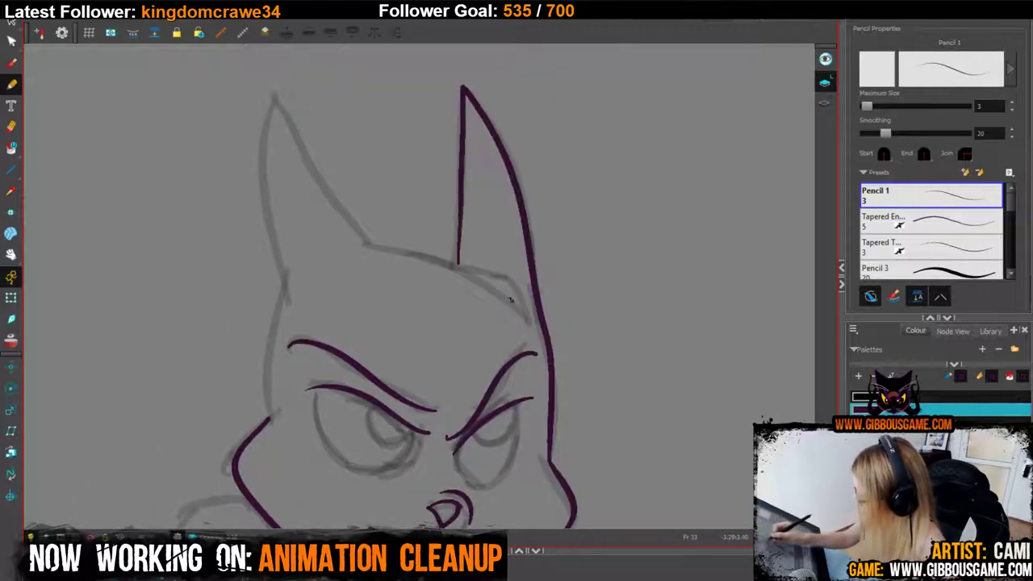
pyautogui.moveTo(510, 300); pyautogui.dragTo(374, 241)
pyautogui.moveTo(273, 92); pyautogui.dragTo(379, 242)
pyautogui.moveTo(272, 92)
pyautogui.mouseDown()
pyautogui.moveTo(264, 127)
pyautogui.moveTo(268, 230)
pyautogui.moveTo(286, 286)
pyautogui.moveTo(268, 416)
pyautogui.mouseUp()
pyautogui.moveTo(566, 447)
pyautogui.mouseDown()
pyautogui.moveTo(608, 196)
pyautogui.moveTo(608, 211)
pyautogui.mouseUp()
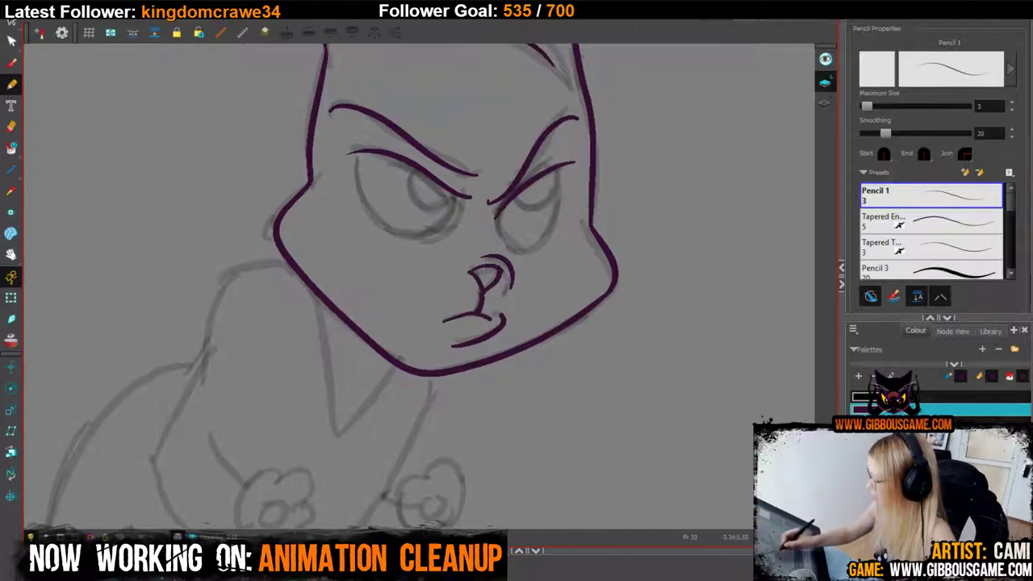
pyautogui.moveTo(300, 274)
pyautogui.mouseDown()
pyautogui.moveTo(220, 284)
pyautogui.moveTo(208, 389)
pyautogui.mouseUp()
# Outline the round pads of both raised front paws in pink and fill them with the same pink.
pyautogui.moveTo(374, 346); pyautogui.dragTo(434, 209)
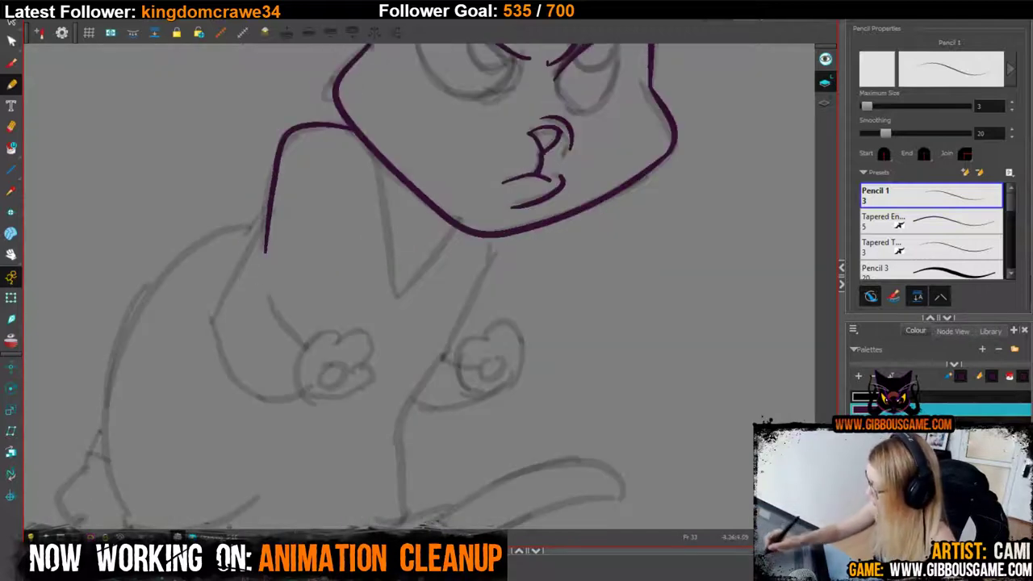
pyautogui.click(912, 449)
pyautogui.moveTo(334, 365); pyautogui.dragTo(336, 365)
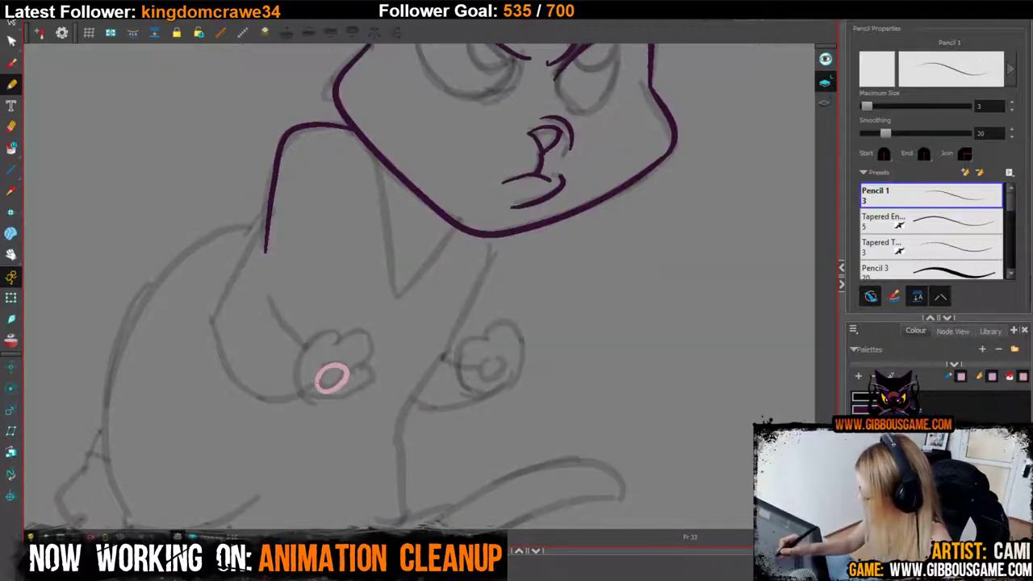
pyautogui.moveTo(489, 357); pyautogui.dragTo(493, 358)
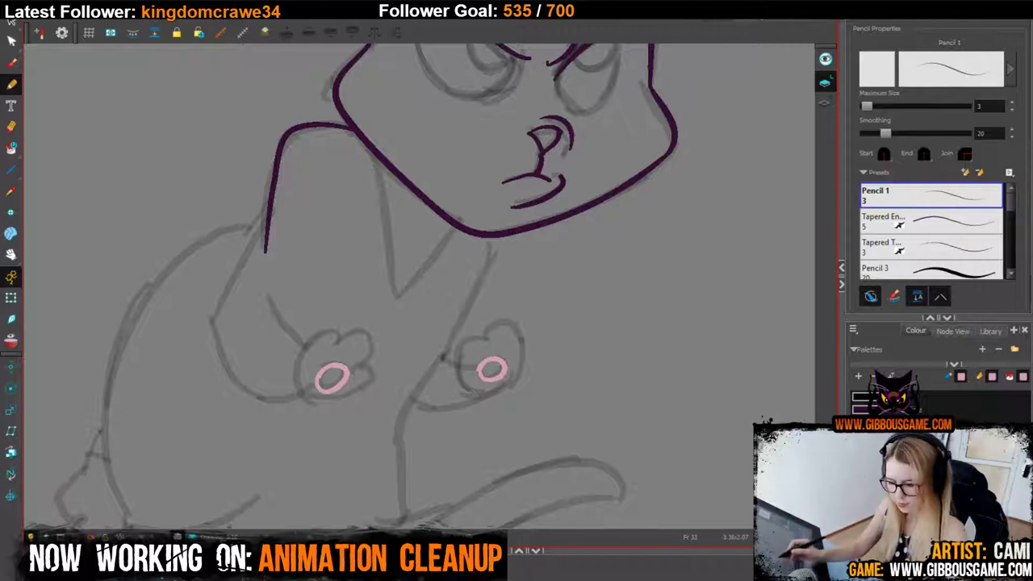
pyautogui.hotkey('alt', 'i')
pyautogui.click(492, 370)
pyautogui.click(331, 378)
# Outline both raised front paws with their toes in white around the pink pads.
pyautogui.click(912, 461)
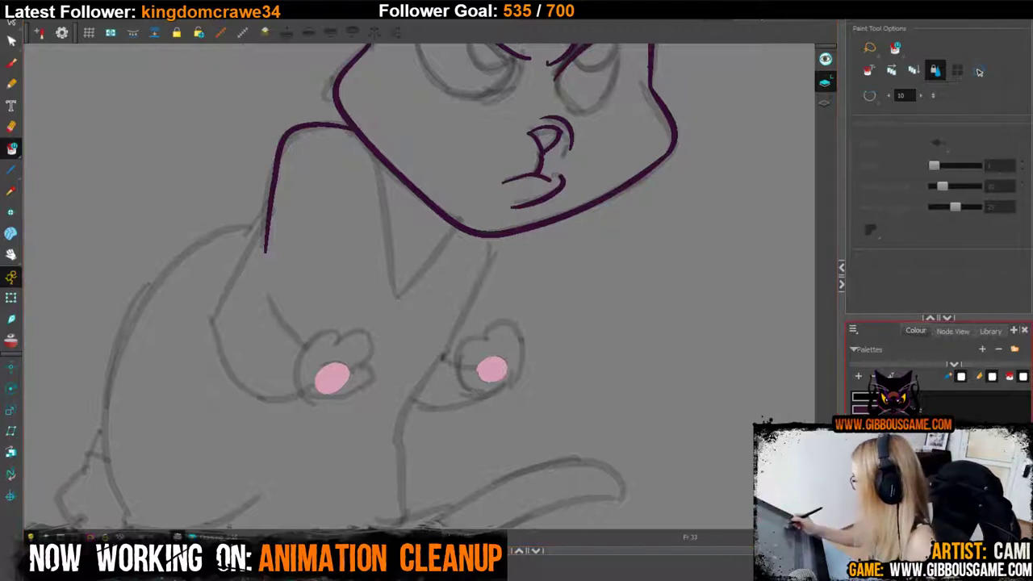
pyautogui.click(12, 85)
pyautogui.moveTo(299, 384)
pyautogui.mouseDown()
pyautogui.moveTo(327, 332)
pyautogui.moveTo(368, 368)
pyautogui.moveTo(367, 397)
pyautogui.moveTo(351, 370)
pyautogui.mouseUp()
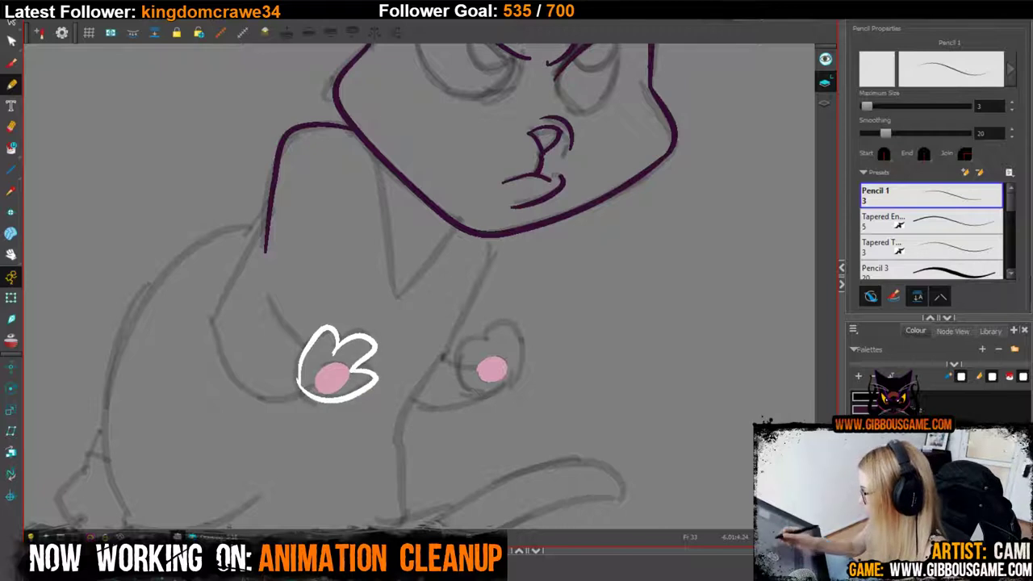
pyautogui.moveTo(470, 394)
pyautogui.mouseDown()
pyautogui.moveTo(472, 341)
pyautogui.moveTo(483, 353)
pyautogui.moveTo(498, 326)
pyautogui.moveTo(512, 362)
pyautogui.moveTo(526, 360)
pyautogui.moveTo(472, 397)
pyautogui.mouseUp()
# Fill both raised front paws with white around the pink pads.
pyautogui.scroll(-1, 540, 379)
pyautogui.moveTo(541, 379); pyautogui.dragTo(612, 196)
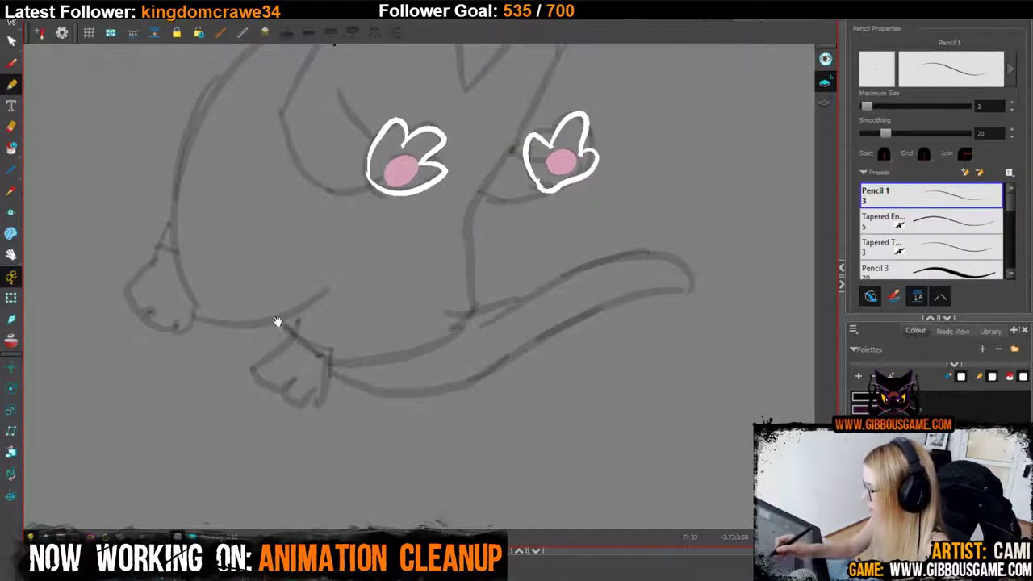
pyautogui.moveTo(280, 321); pyautogui.dragTo(313, 437)
pyautogui.hotkey('alt', 'i')
pyautogui.click(429, 265)
pyautogui.click(602, 252)
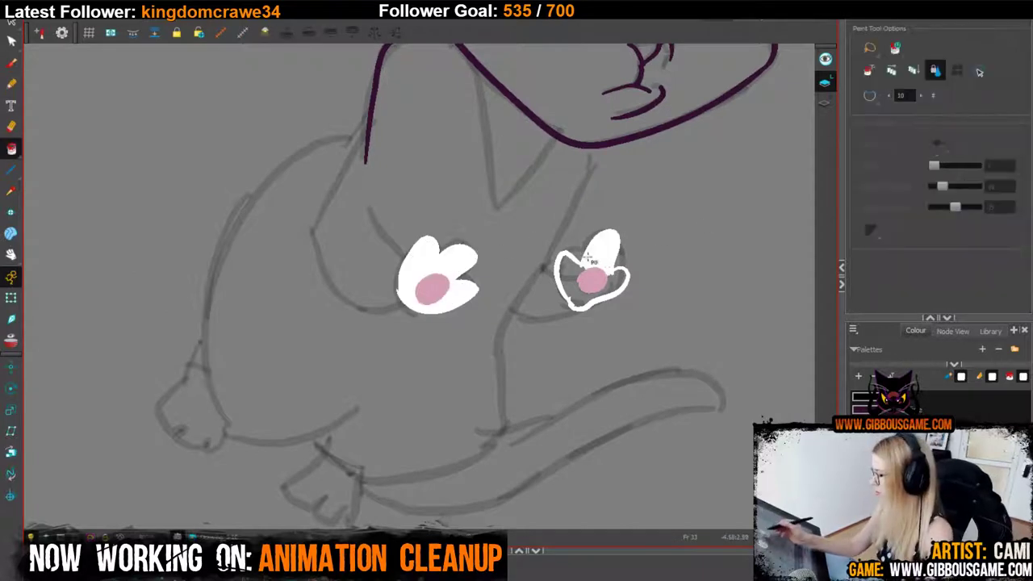
pyautogui.click(575, 274)
pyautogui.press('1')
pyautogui.press('1')
pyautogui.moveTo(613, 406); pyautogui.dragTo(557, 533)
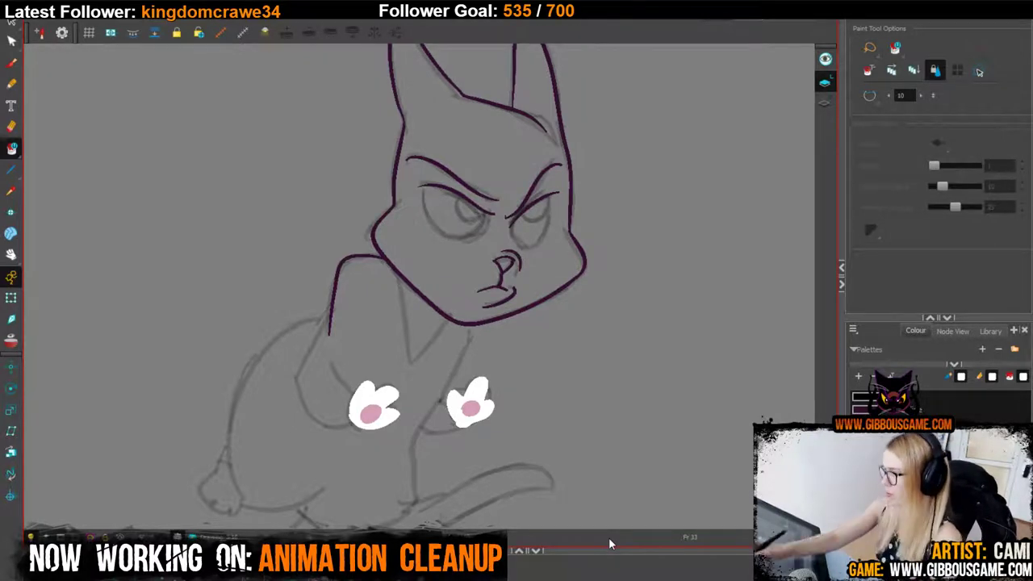
# Outline the pupils of both eyes in black under the upper eyelids.
pyautogui.click(12, 84)
pyautogui.click(952, 396)
pyautogui.scroll(3, 403, 315)
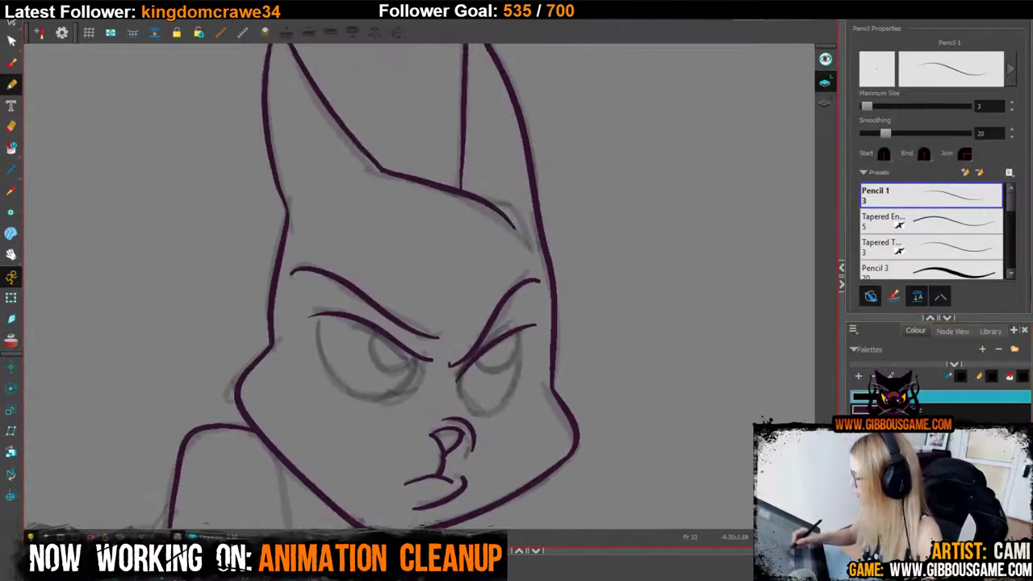
pyautogui.press('2')
pyautogui.moveTo(370, 346)
pyautogui.mouseDown()
pyautogui.moveTo(359, 355)
pyautogui.moveTo(398, 390)
pyautogui.moveTo(406, 371)
pyautogui.mouseUp()
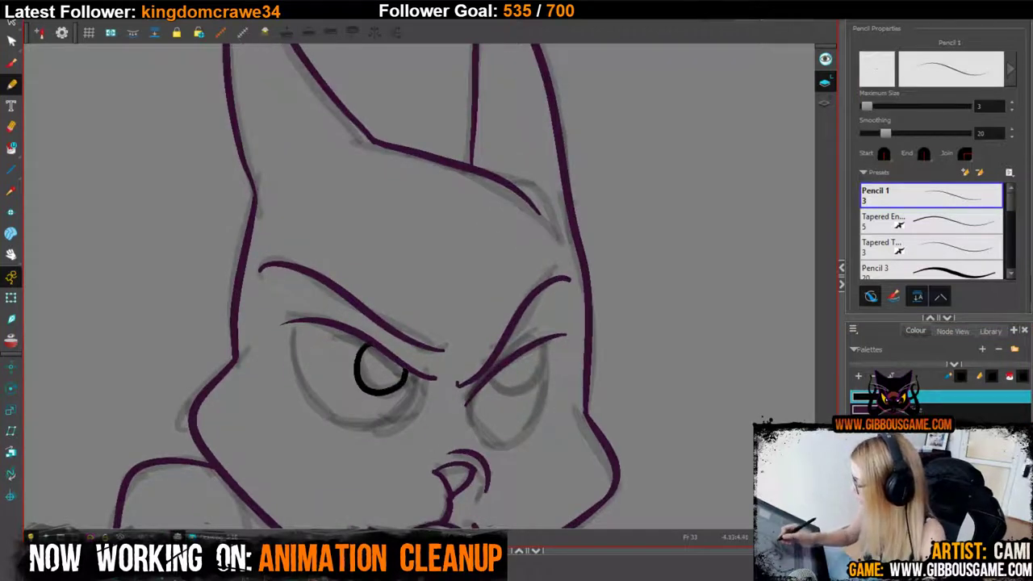
pyautogui.moveTo(497, 367)
pyautogui.mouseDown()
pyautogui.moveTo(497, 387)
pyautogui.moveTo(545, 365)
pyautogui.moveTo(539, 345)
pyautogui.mouseUp()
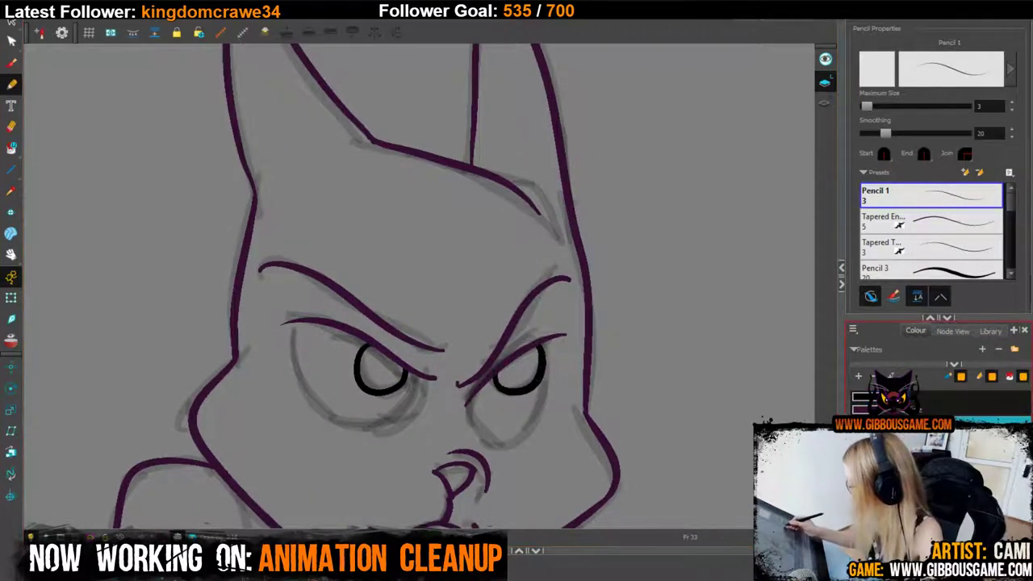
pyautogui.moveTo(466, 400)
pyautogui.mouseDown()
pyautogui.moveTo(485, 441)
pyautogui.moveTo(514, 443)
pyautogui.moveTo(538, 414)
pyautogui.moveTo(545, 370)
pyautogui.mouseUp()
pyautogui.moveTo(294, 321)
pyautogui.mouseDown()
pyautogui.moveTo(307, 393)
pyautogui.moveTo(347, 421)
pyautogui.moveTo(388, 414)
pyautogui.moveTo(412, 373)
pyautogui.mouseUp()
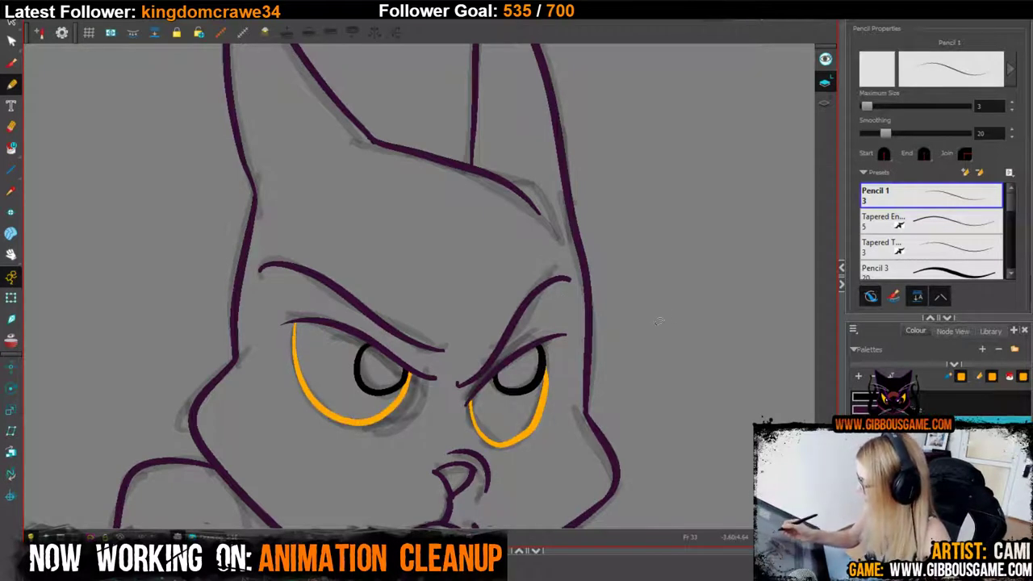
pyautogui.hotkey('ctrl', 'z')
pyautogui.hotkey('ctrl', 'z')
# Outline both eyes in orange around the pupils and fill them with the same orange.
pyautogui.moveTo(467, 397)
pyautogui.mouseDown()
pyautogui.moveTo(487, 443)
pyautogui.moveTo(537, 428)
pyautogui.moveTo(551, 383)
pyautogui.moveTo(539, 340)
pyautogui.mouseUp()
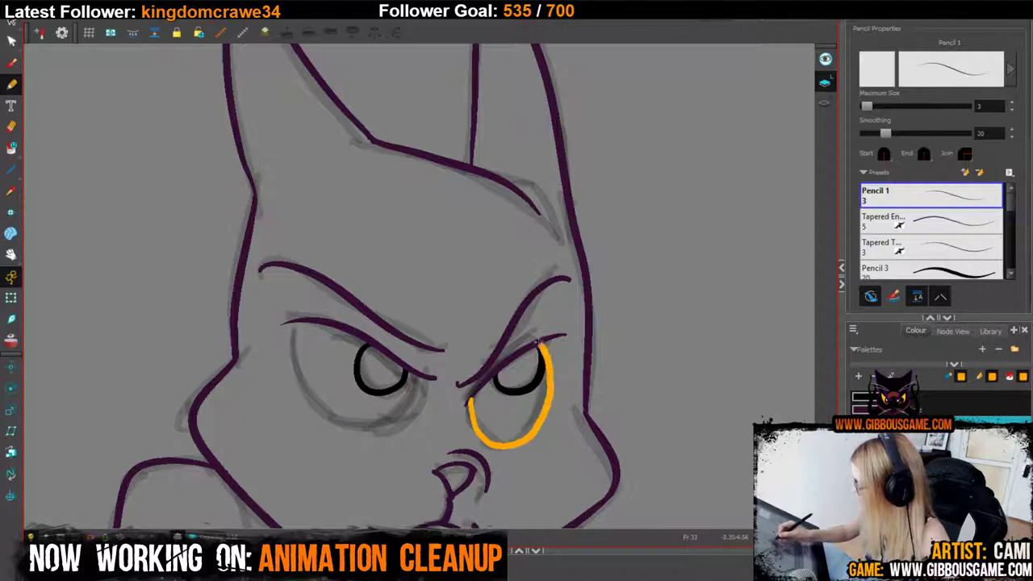
pyautogui.moveTo(292, 321)
pyautogui.mouseDown()
pyautogui.moveTo(306, 397)
pyautogui.moveTo(354, 427)
pyautogui.moveTo(410, 400)
pyautogui.moveTo(418, 373)
pyautogui.mouseUp()
pyautogui.hotkey('alt', 'i')
pyautogui.click(347, 391)
pyautogui.click(517, 423)
pyautogui.press('1')
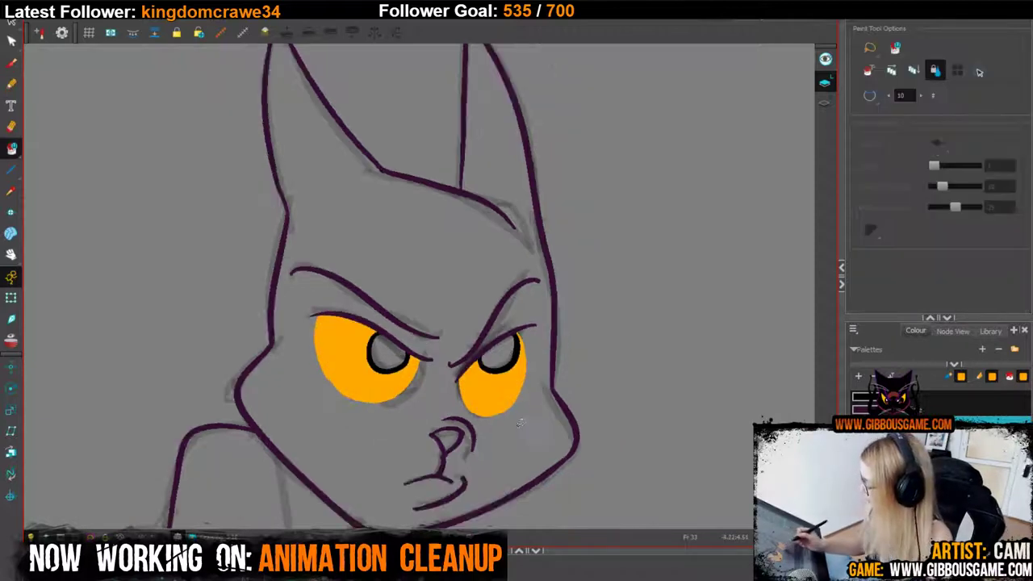
# Fill both pupils and the whole head, including ears, nose and mouth area, with black.
pyautogui.click(964, 396)
pyautogui.click(389, 352)
pyautogui.click(497, 352)
pyautogui.click(465, 411)
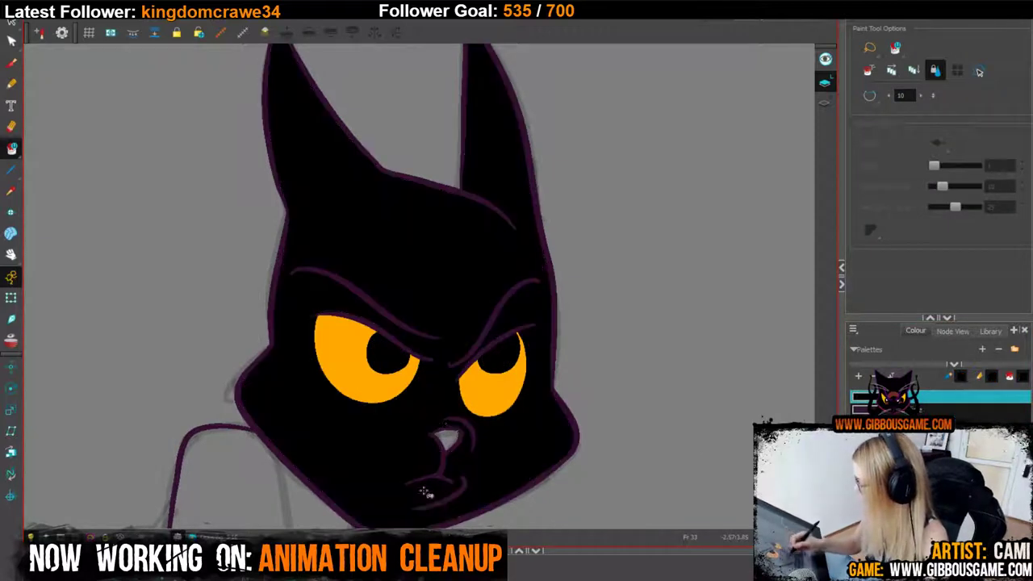
pyautogui.press('1')
pyautogui.press('1')
pyautogui.press('1')
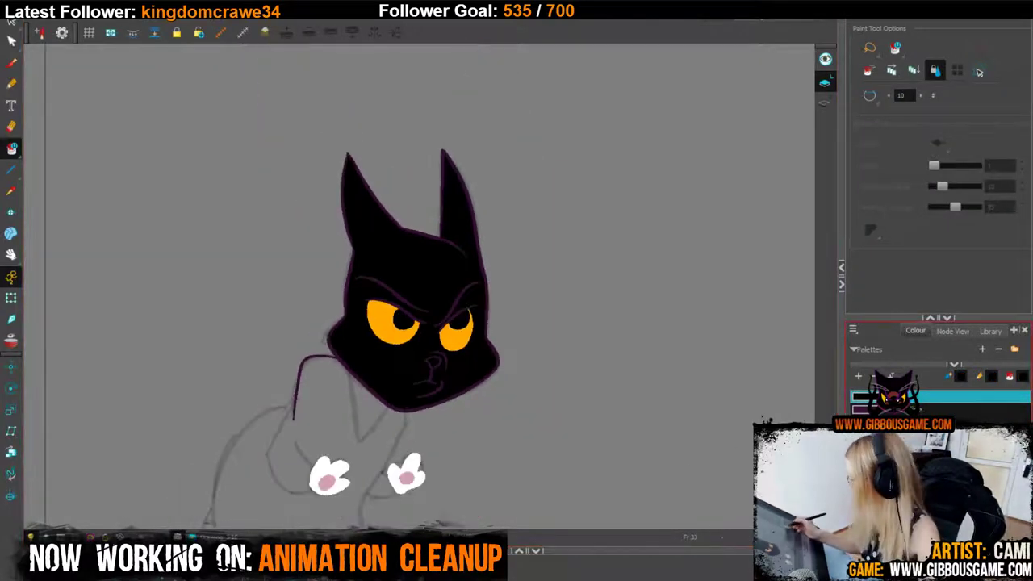
# Outline the pointed chest patch below the chin in white and fill it with white.
pyautogui.click(960, 436)
pyautogui.press('2')
pyautogui.click(12, 84)
pyautogui.moveTo(379, 316)
pyautogui.mouseDown()
pyautogui.moveTo(393, 411)
pyautogui.moveTo(431, 368)
pyautogui.mouseUp()
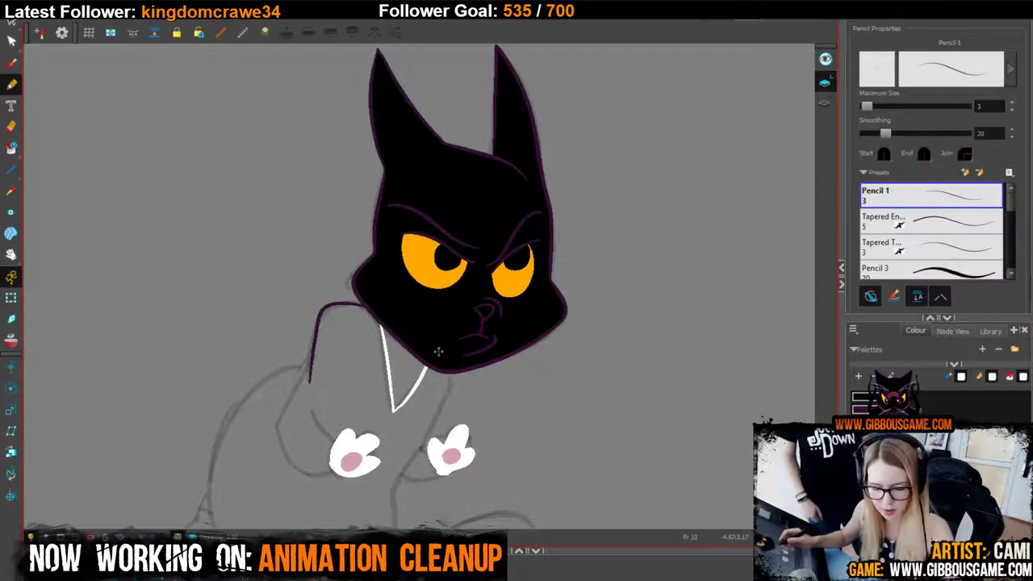
pyautogui.hotkey('ctrl', 'z')
pyautogui.moveTo(394, 411); pyautogui.dragTo(431, 369)
pyautogui.hotkey('ctrl', 'z')
pyautogui.moveTo(394, 412); pyautogui.dragTo(431, 367)
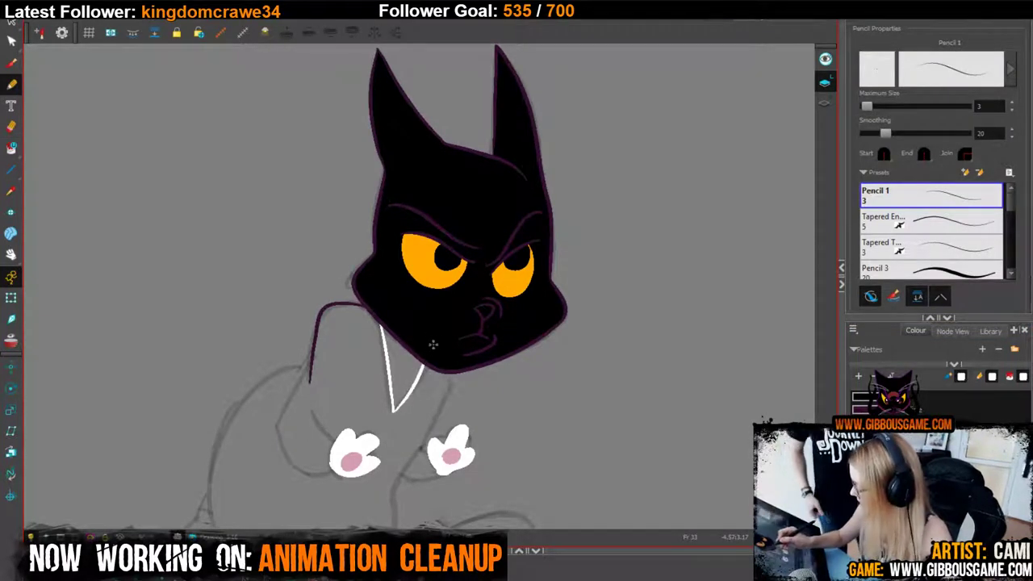
pyautogui.hotkey('ctrl', 'z')
pyautogui.moveTo(393, 412); pyautogui.dragTo(432, 367)
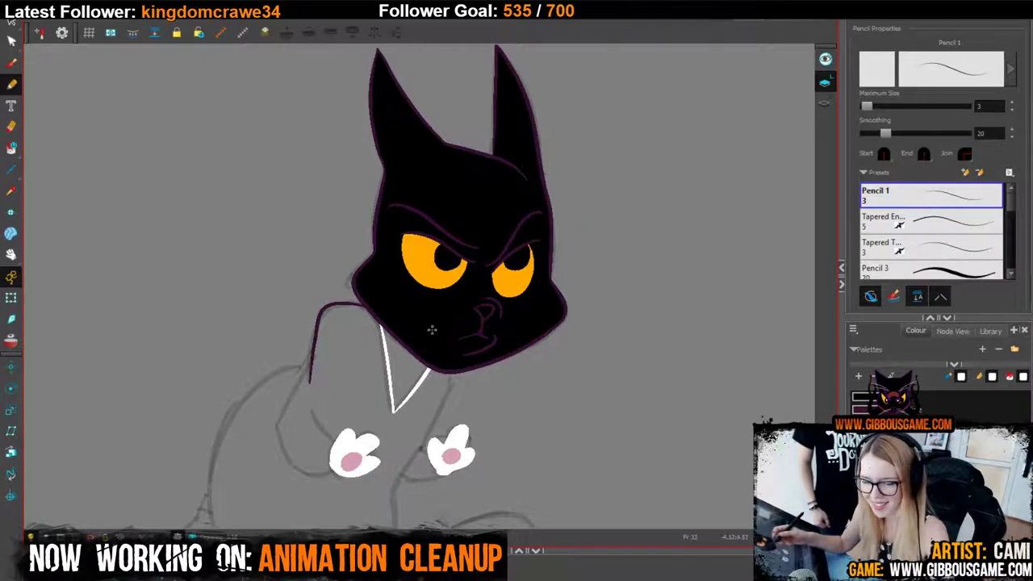
pyautogui.hotkey('alt', 'i')
pyautogui.click(404, 372)
# Trace the upper and lower lines of the near front arm in dark purple from the shoulder to the raised paw.
pyautogui.click(878, 409)
pyautogui.moveTo(458, 363); pyautogui.dragTo(429, 234)
pyautogui.click(13, 87)
pyautogui.press('2')
pyautogui.press('2')
pyautogui.moveTo(353, 264); pyautogui.dragTo(456, 294)
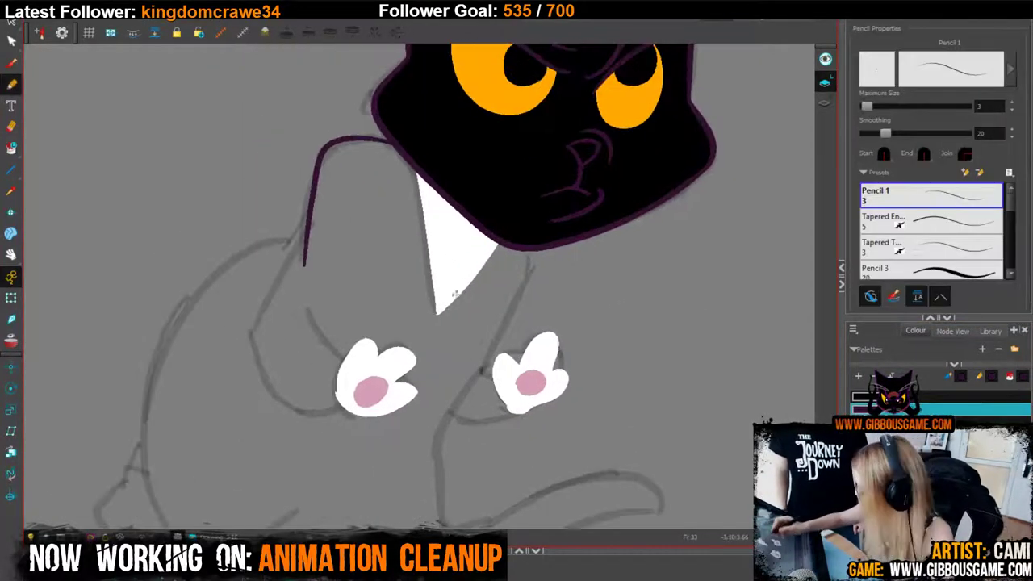
pyautogui.moveTo(308, 230)
pyautogui.mouseDown()
pyautogui.moveTo(254, 345)
pyautogui.moveTo(282, 404)
pyautogui.moveTo(347, 412)
pyautogui.mouseUp()
pyautogui.hotkey('ctrl', 'z')
pyautogui.moveTo(306, 311); pyautogui.dragTo(389, 373)
# Trace the curved line of the back in dark purple from the shoulder down to the hind paw.
pyautogui.moveTo(549, 314)
pyautogui.mouseDown()
pyautogui.moveTo(659, 290)
pyautogui.moveTo(728, 244)
pyautogui.mouseUp()
pyautogui.moveTo(484, 158)
pyautogui.mouseDown()
pyautogui.moveTo(394, 203)
pyautogui.moveTo(325, 387)
pyautogui.moveTo(349, 460)
pyautogui.moveTo(464, 447)
pyautogui.moveTo(483, 426)
pyautogui.mouseUp()
pyautogui.moveTo(592, 396); pyautogui.dragTo(606, 293)
pyautogui.hotkey('ctrl', 'z')
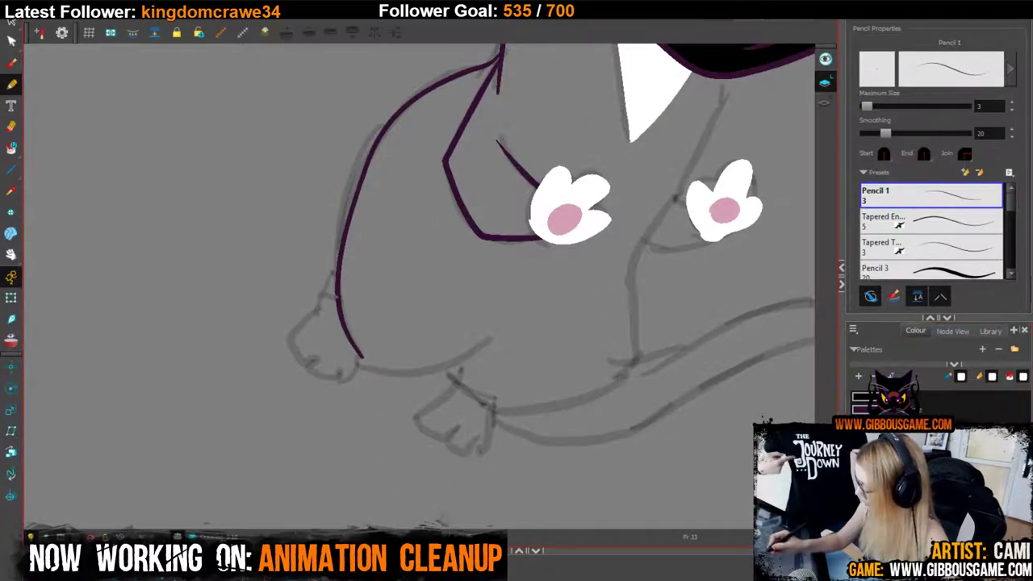
# Outline the hind paw at the base of the back with its toes in white.
pyautogui.moveTo(323, 295)
pyautogui.mouseDown()
pyautogui.moveTo(285, 342)
pyautogui.moveTo(316, 373)
pyautogui.moveTo(359, 355)
pyautogui.mouseUp()
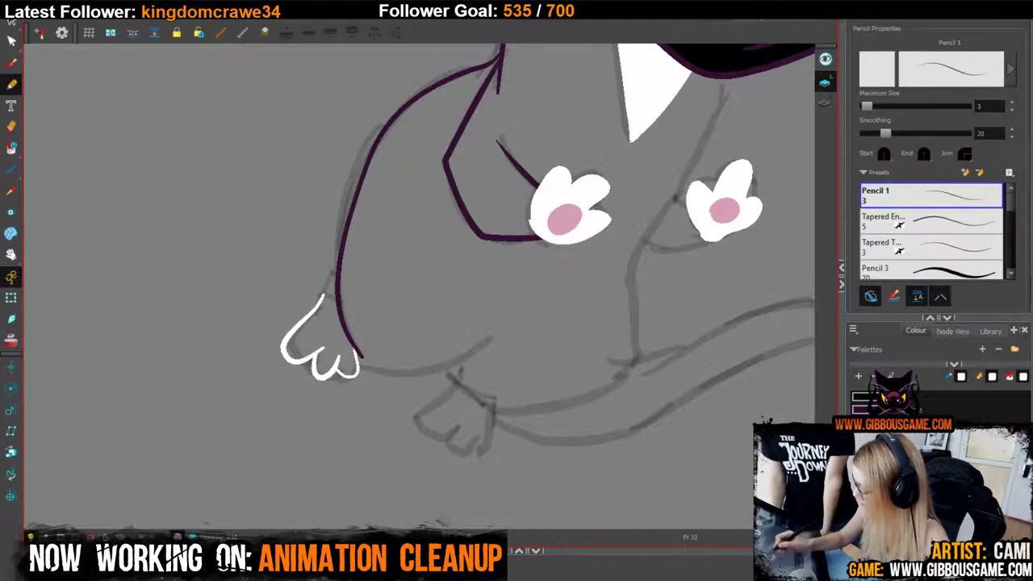
pyautogui.moveTo(323, 297)
pyautogui.mouseDown()
pyautogui.moveTo(336, 267)
pyautogui.moveTo(329, 296)
pyautogui.moveTo(339, 299)
pyautogui.mouseUp()
pyautogui.hotkey('ctrl', 'z')
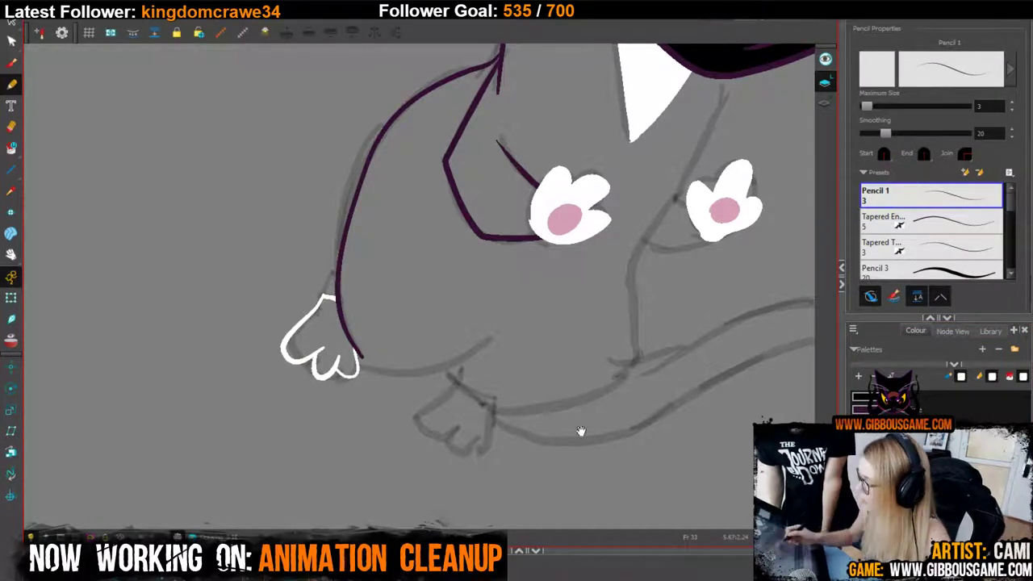
# Switch the pencil colour back to dark purple for the lower body lines.
pyautogui.moveTo(581, 432); pyautogui.dragTo(550, 397)
pyautogui.click(945, 410)
pyautogui.moveTo(622, 376); pyautogui.dragTo(605, 463)
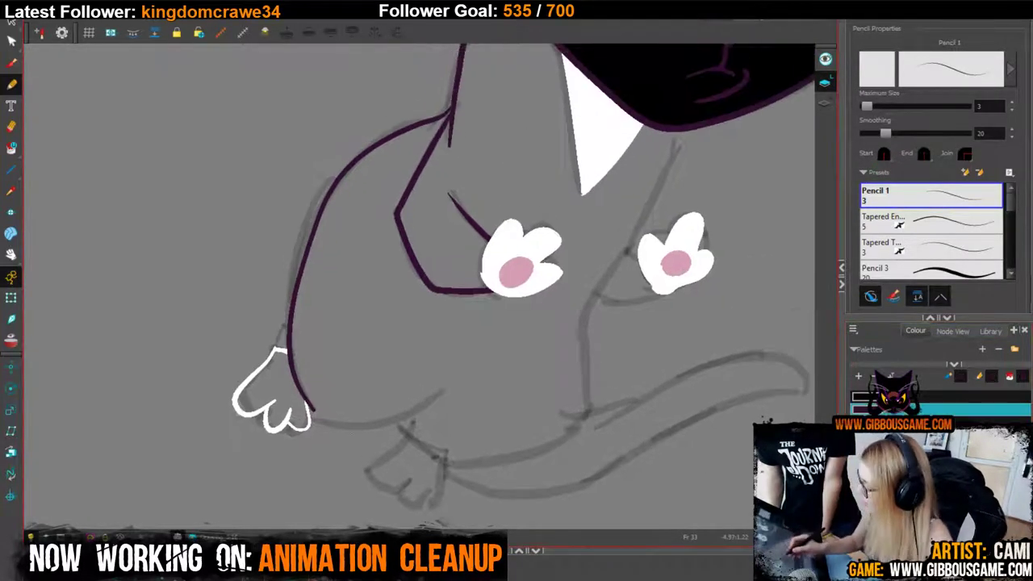
# Ink the underside of the cat's haunch and the chest-to-belly body outline in purple over the rough sketch.
pyautogui.moveTo(310, 419)
pyautogui.mouseDown()
pyautogui.moveTo(332, 427)
pyautogui.moveTo(459, 387)
pyautogui.mouseUp()
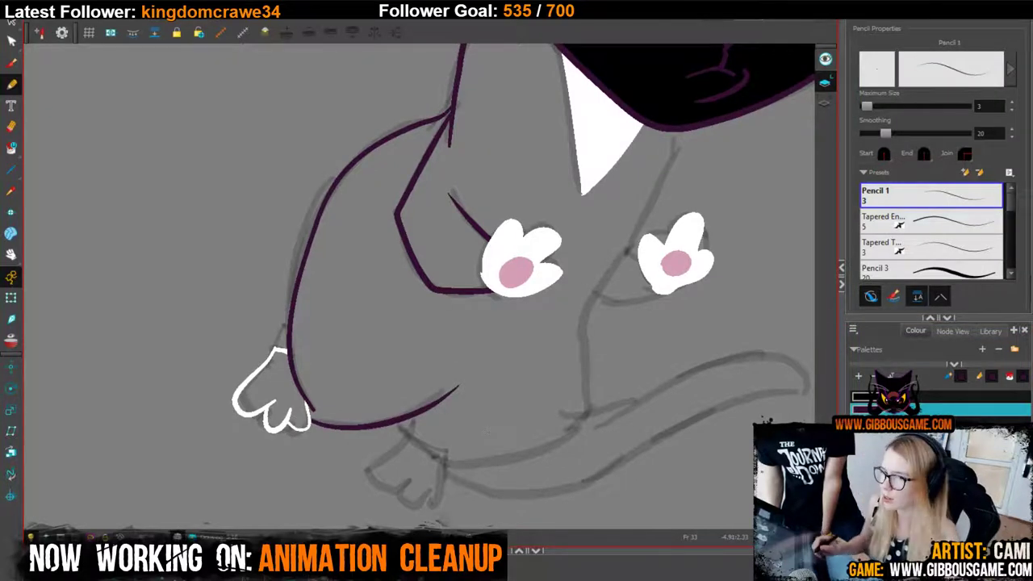
pyautogui.moveTo(630, 393); pyautogui.dragTo(614, 329)
pyautogui.moveTo(386, 357)
pyautogui.mouseDown()
pyautogui.moveTo(416, 390)
pyautogui.moveTo(549, 367)
pyautogui.moveTo(574, 257)
pyautogui.moveTo(652, 46)
pyautogui.mouseUp()
pyautogui.moveTo(746, 313); pyautogui.dragTo(690, 352)
# Reshape the body outline with the Contour Editor, rounding the corner above the tail and adjusting the waist curve.
pyautogui.click(13, 44)
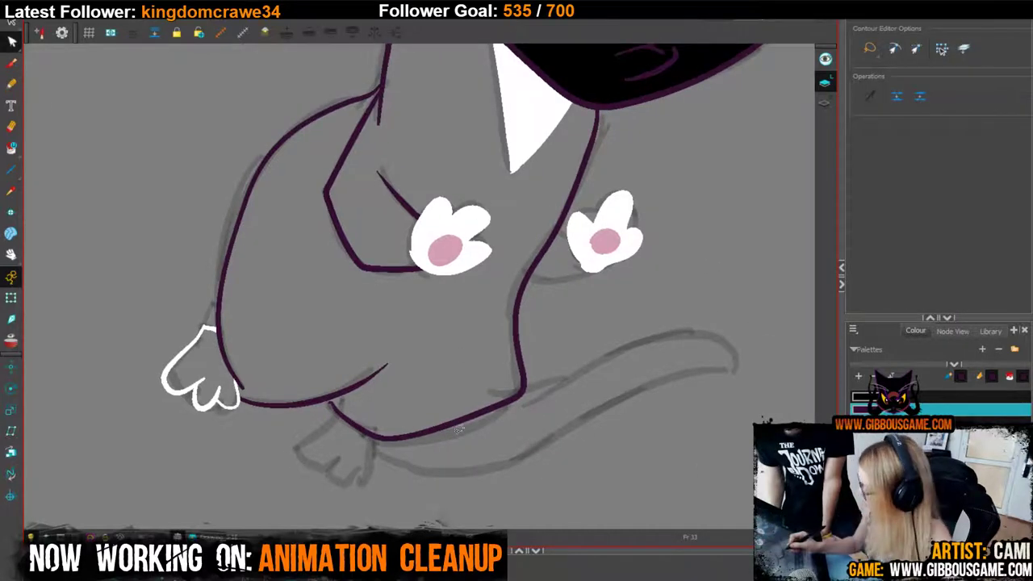
pyautogui.click(529, 373)
pyautogui.moveTo(523, 373); pyautogui.dragTo(517, 394)
pyautogui.moveTo(541, 258); pyautogui.dragTo(538, 255)
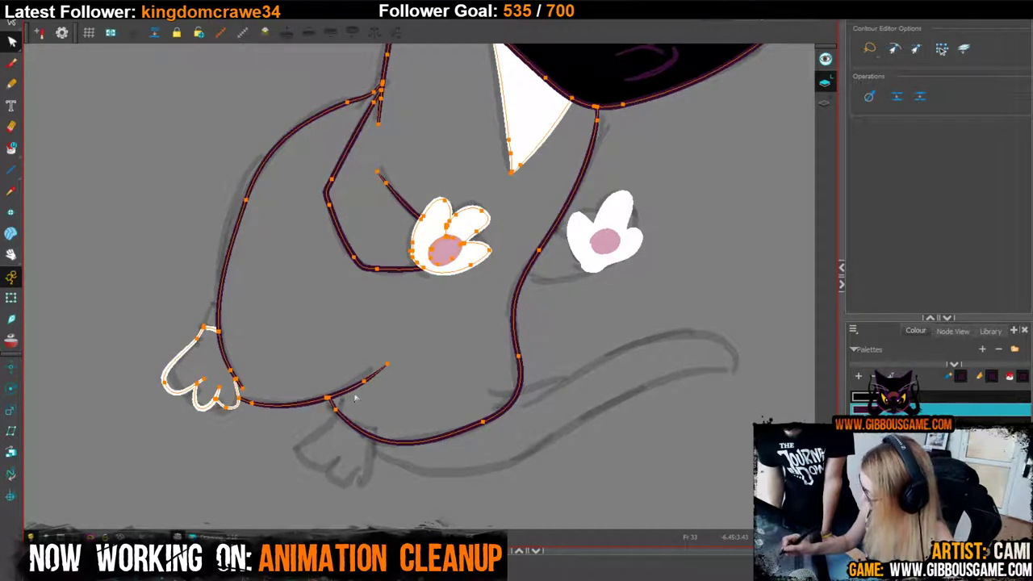
# Outline the remaining hind paw in white with the pencil and fill both hind paws white.
pyautogui.click(12, 84)
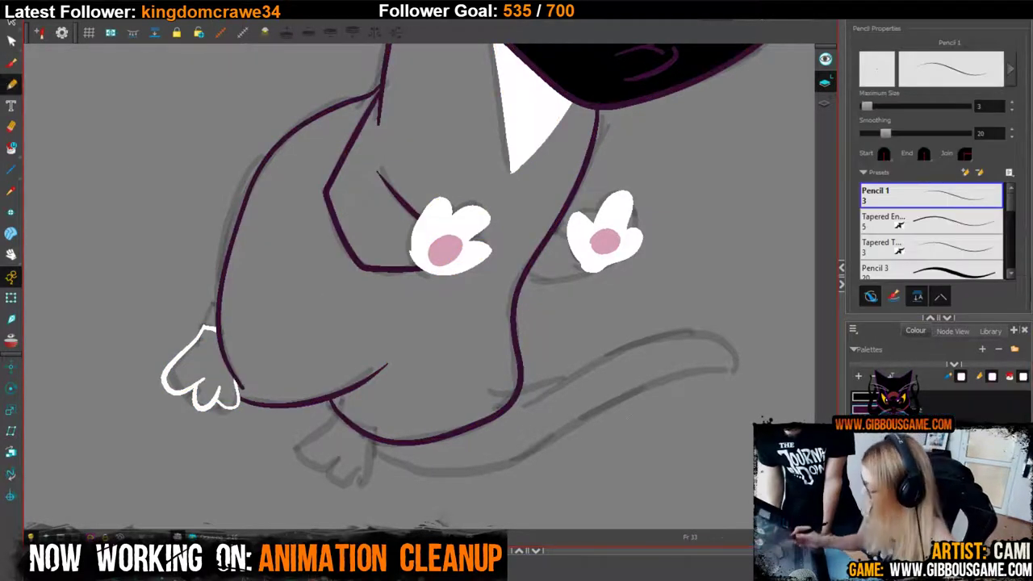
pyautogui.moveTo(331, 416)
pyautogui.mouseDown()
pyautogui.moveTo(325, 474)
pyautogui.moveTo(355, 467)
pyautogui.moveTo(374, 440)
pyautogui.mouseUp()
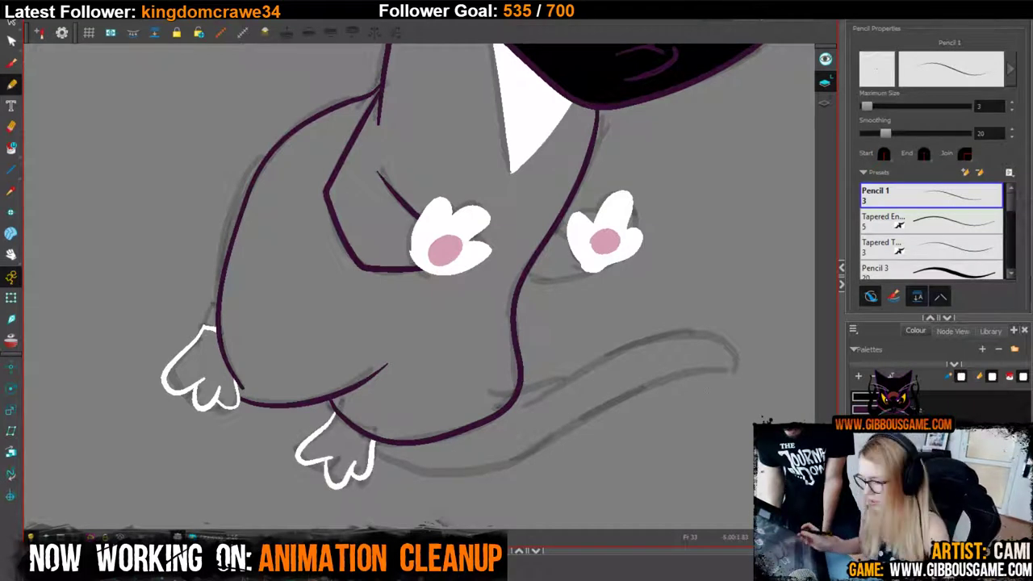
pyautogui.hotkey('alt', 'i')
pyautogui.click(201, 375)
pyautogui.click(335, 456)
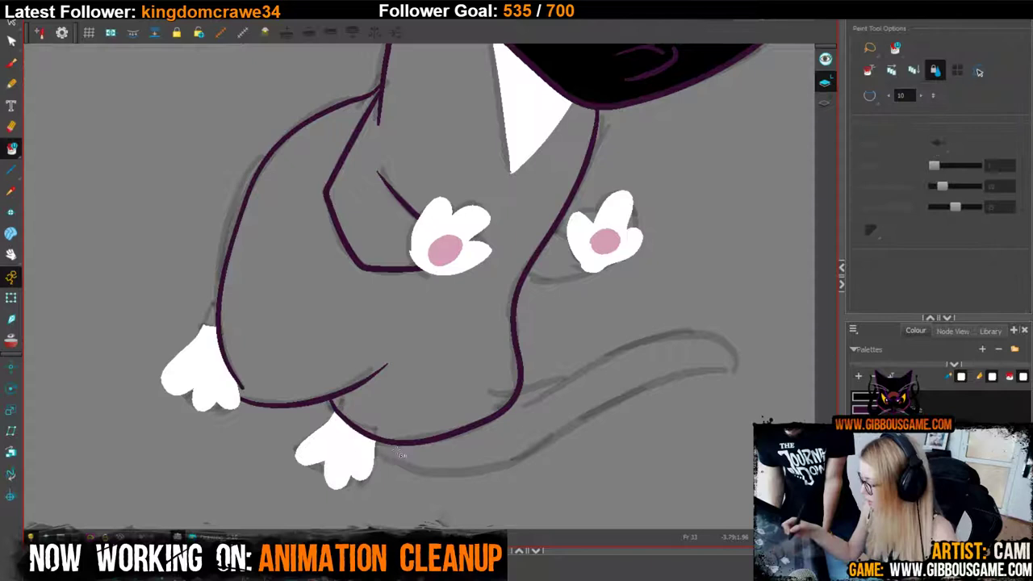
# Draw a short purple pencil line joining the rear hind paw to the back of the haunch.
pyautogui.click(289, 404)
pyautogui.click(12, 84)
pyautogui.moveTo(207, 329); pyautogui.dragTo(221, 279)
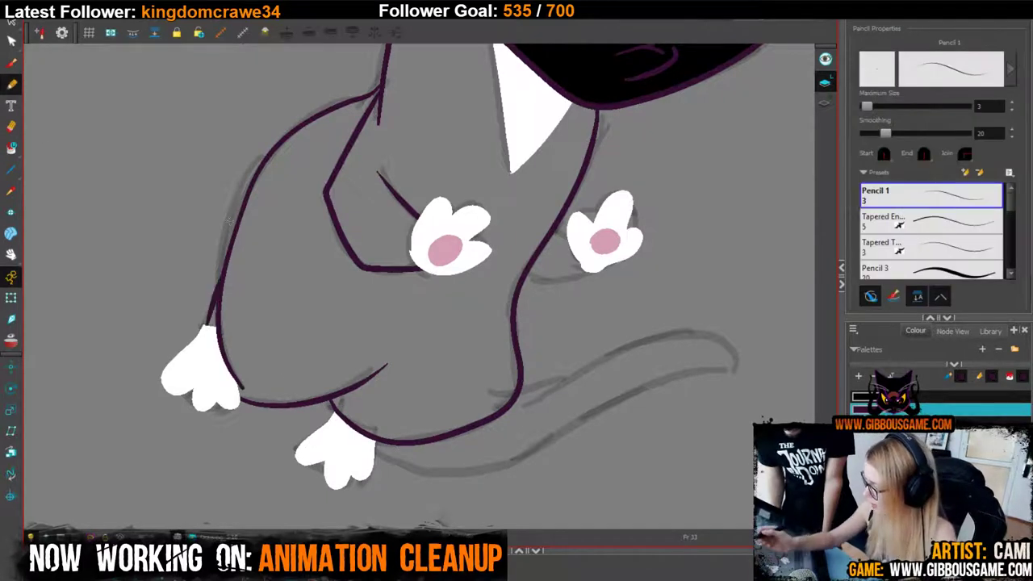
# Ink the full tail outline and the underside of the far arm in purple.
pyautogui.moveTo(686, 430); pyautogui.dragTo(648, 434)
pyautogui.moveTo(329, 448)
pyautogui.mouseDown()
pyautogui.moveTo(352, 468)
pyautogui.moveTo(414, 477)
pyautogui.moveTo(494, 448)
pyautogui.mouseUp()
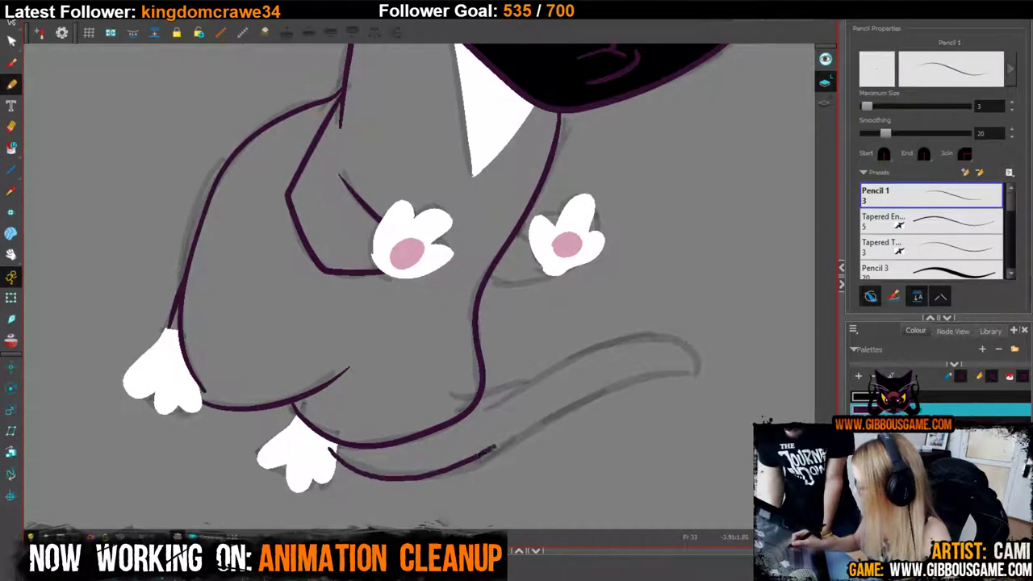
pyautogui.hotkey('ctrl', 'z')
pyautogui.moveTo(327, 446)
pyautogui.mouseDown()
pyautogui.moveTo(372, 475)
pyautogui.moveTo(453, 472)
pyautogui.moveTo(638, 378)
pyautogui.moveTo(696, 362)
pyautogui.moveTo(675, 338)
pyautogui.moveTo(604, 345)
pyautogui.moveTo(481, 397)
pyautogui.mouseUp()
pyautogui.moveTo(485, 283); pyautogui.dragTo(569, 269)
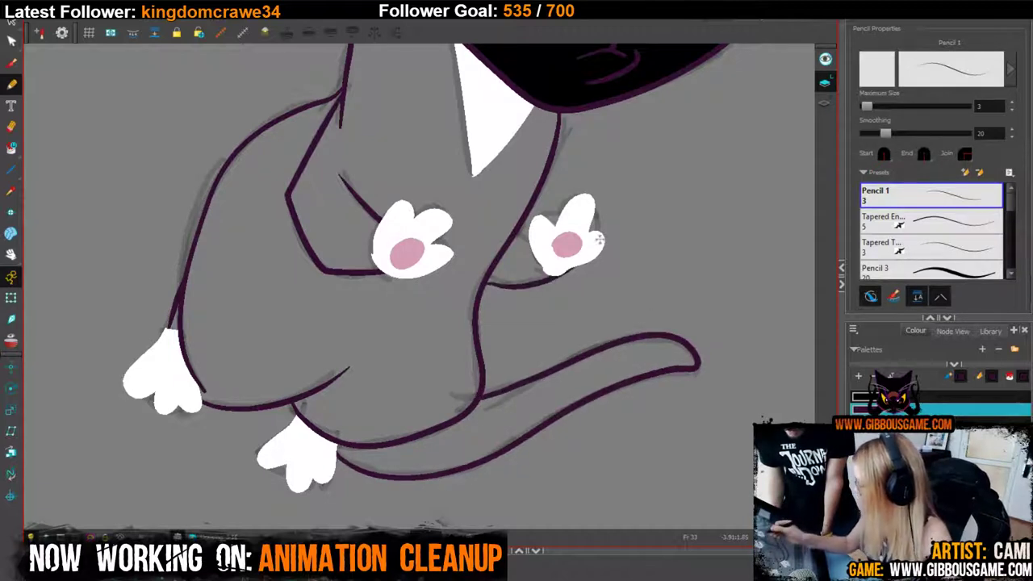
# Fill the cat's body, arms and tail with black.
pyautogui.scroll(-5, 420, 284)
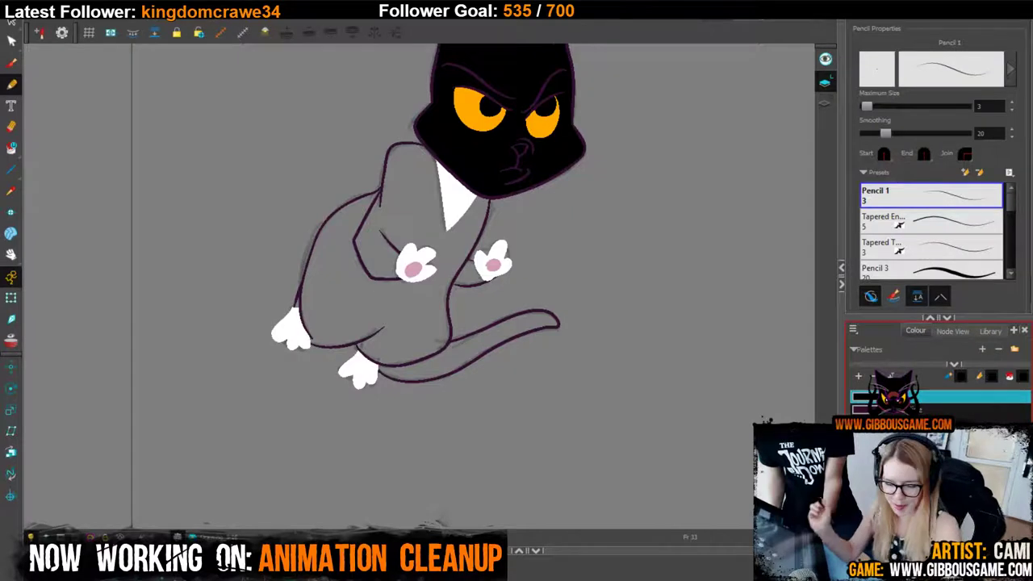
pyautogui.hotkey('alt', 'i')
pyautogui.click(380, 271)
pyautogui.click(469, 275)
pyautogui.click(476, 347)
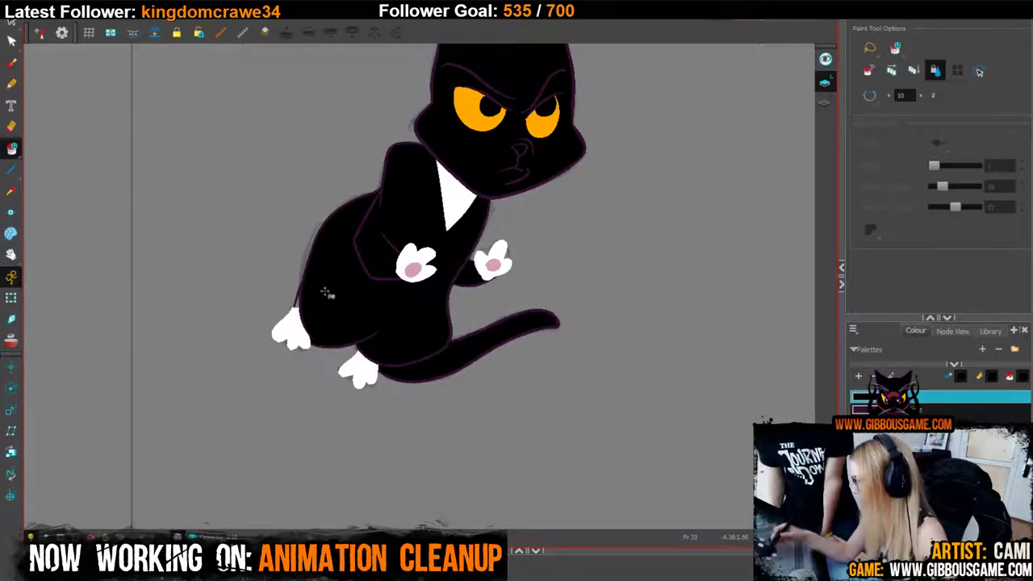
# Check the finished pose against the neighbouring frame and move on to the rough drawing at frame 35.
pyautogui.scroll(-3, 297, 300)
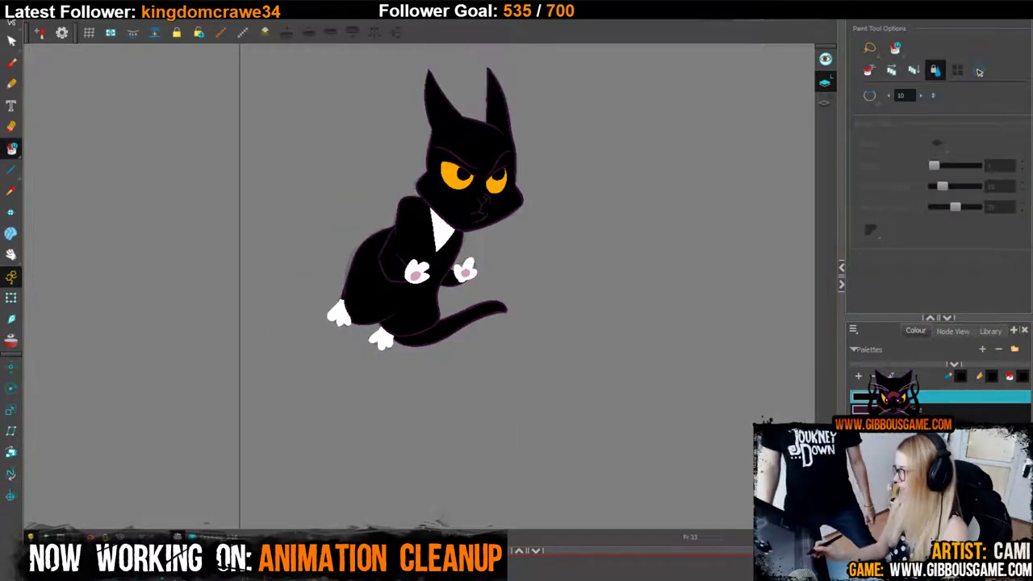
pyautogui.press('.')
pyautogui.press(',')
pyautogui.press('.')
pyautogui.press('.')
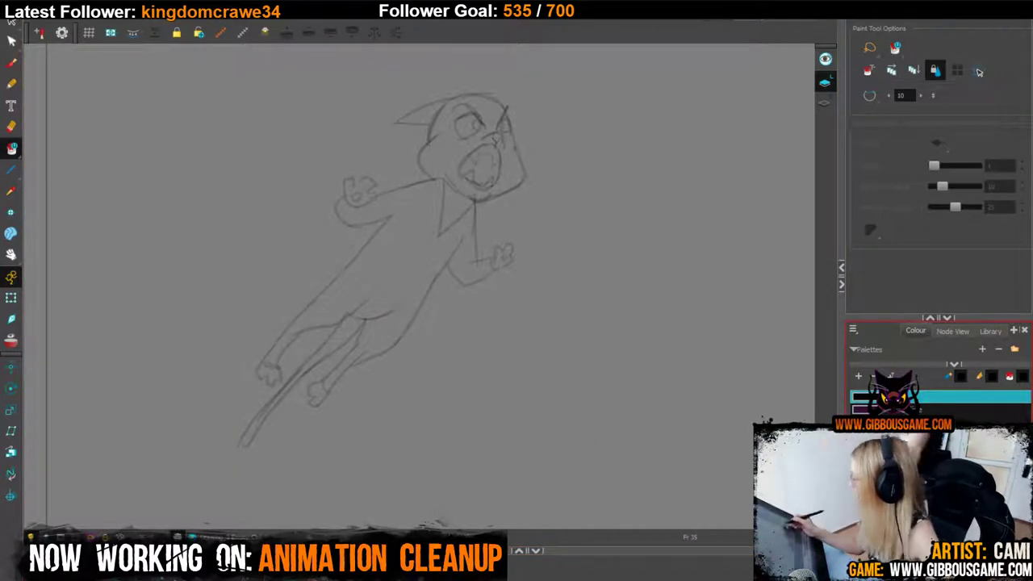
# Ink the cat's nose and the upper curve of the open mouth with the purple pencil.
pyautogui.click(944, 409)
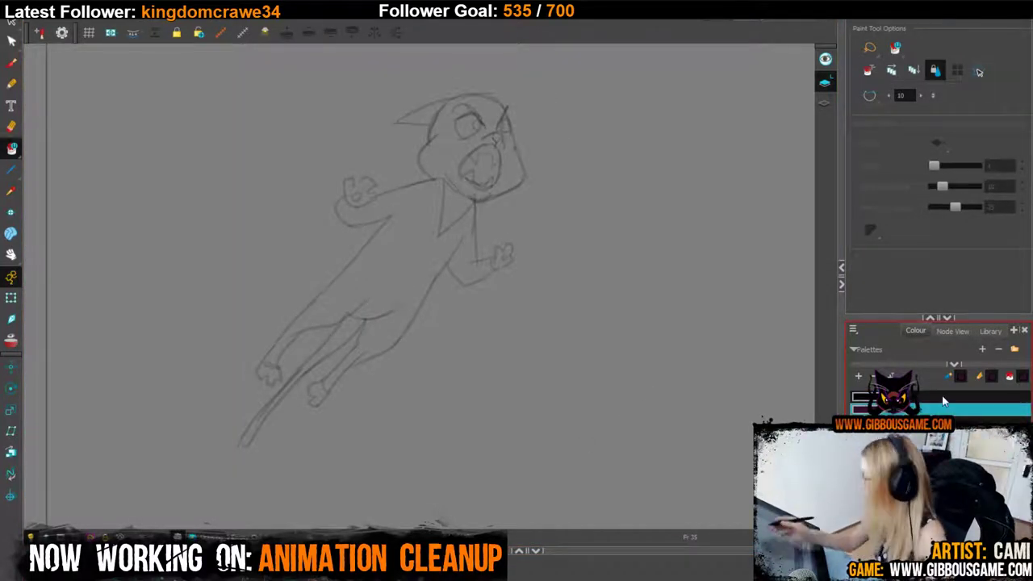
pyautogui.click(13, 86)
pyautogui.press('2')
pyautogui.press('2')
pyautogui.moveTo(556, 290)
pyautogui.mouseDown()
pyautogui.moveTo(505, 454)
pyautogui.moveTo(624, 385)
pyautogui.mouseUp()
pyautogui.press('2')
pyautogui.press('2')
pyautogui.moveTo(479, 310)
pyautogui.mouseDown()
pyautogui.moveTo(541, 324)
pyautogui.moveTo(513, 292)
pyautogui.moveTo(534, 322)
pyautogui.moveTo(439, 362)
pyautogui.moveTo(419, 396)
pyautogui.mouseUp()
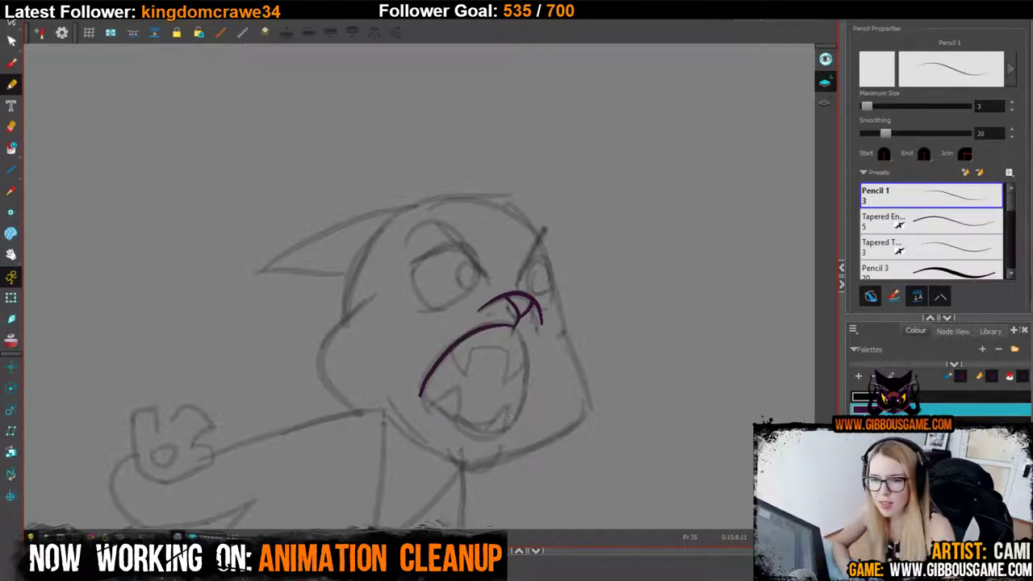
# Undo the mouth curve and redraw the open mouth as a closed purple outline.
pyautogui.hotkey('ctrl', 'z')
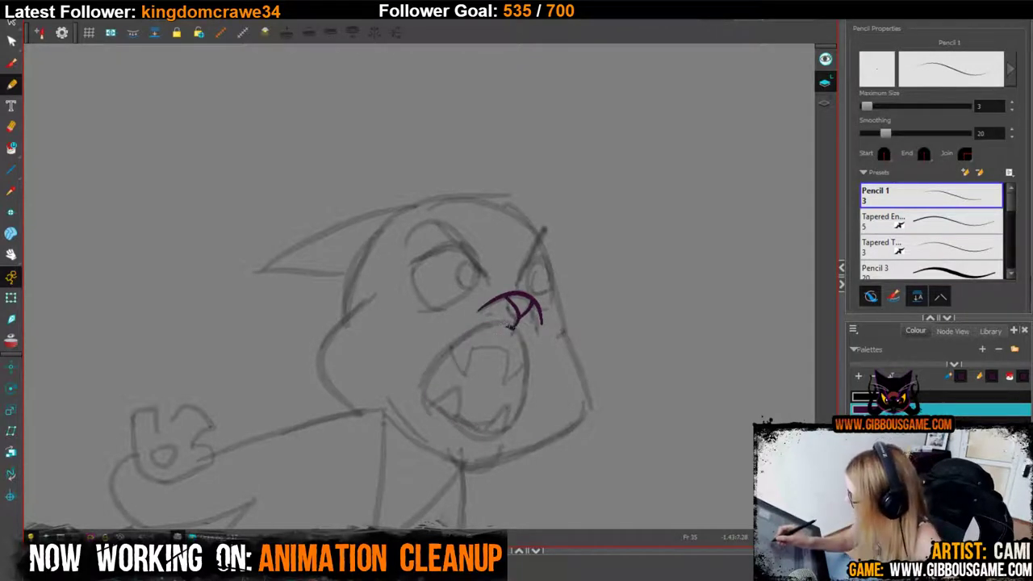
pyautogui.moveTo(510, 326)
pyautogui.mouseDown()
pyautogui.moveTo(452, 355)
pyautogui.moveTo(421, 399)
pyautogui.moveTo(481, 326)
pyautogui.moveTo(516, 323)
pyautogui.moveTo(527, 405)
pyautogui.moveTo(519, 422)
pyautogui.moveTo(526, 368)
pyautogui.moveTo(510, 324)
pyautogui.mouseUp()
pyautogui.hotkey('ctrl', 'z')
pyautogui.hotkey('ctrl', 'z')
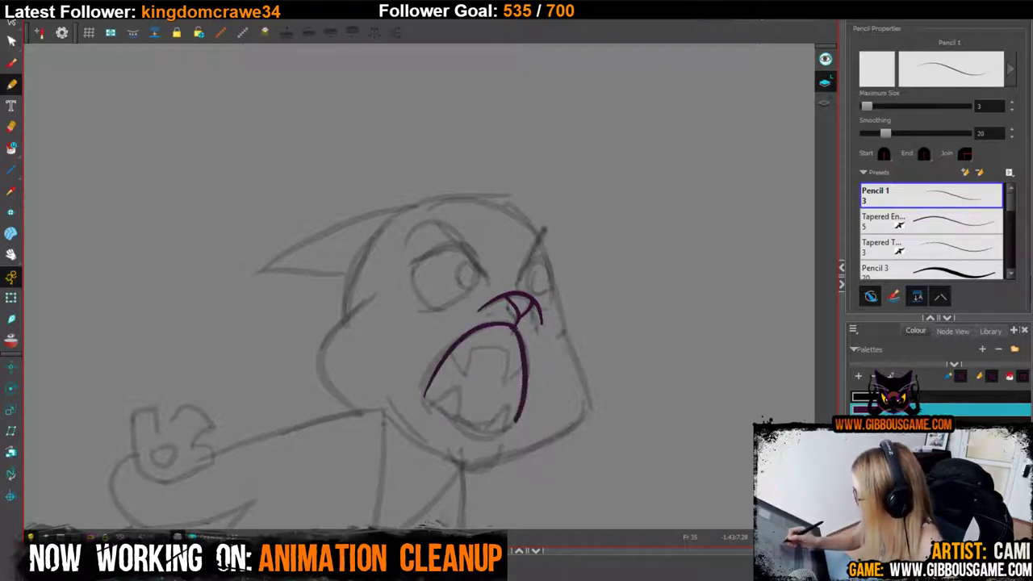
pyautogui.hotkey('ctrl', 'z')
pyautogui.moveTo(518, 422)
pyautogui.mouseDown()
pyautogui.moveTo(526, 347)
pyautogui.moveTo(511, 324)
pyautogui.mouseUp()
pyautogui.moveTo(427, 398)
pyautogui.mouseDown()
pyautogui.moveTo(467, 426)
pyautogui.moveTo(514, 418)
pyautogui.mouseUp()
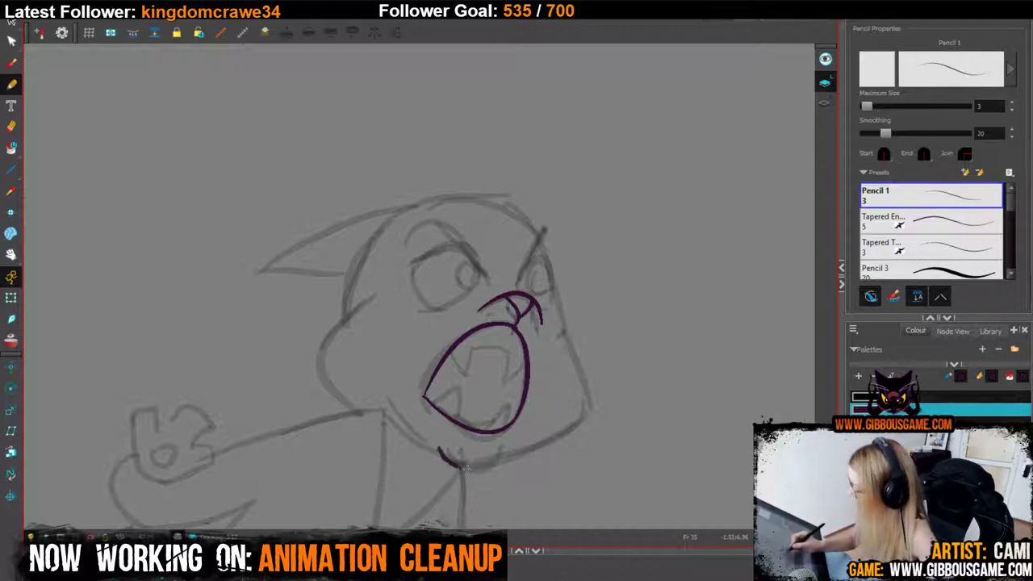
# Ink the chin and both cheek outlines, redrawing the near cheek as one smooth curve.
pyautogui.moveTo(439, 448)
pyautogui.mouseDown()
pyautogui.moveTo(467, 466)
pyautogui.moveTo(582, 418)
pyautogui.moveTo(589, 373)
pyautogui.moveTo(564, 328)
pyautogui.mouseUp()
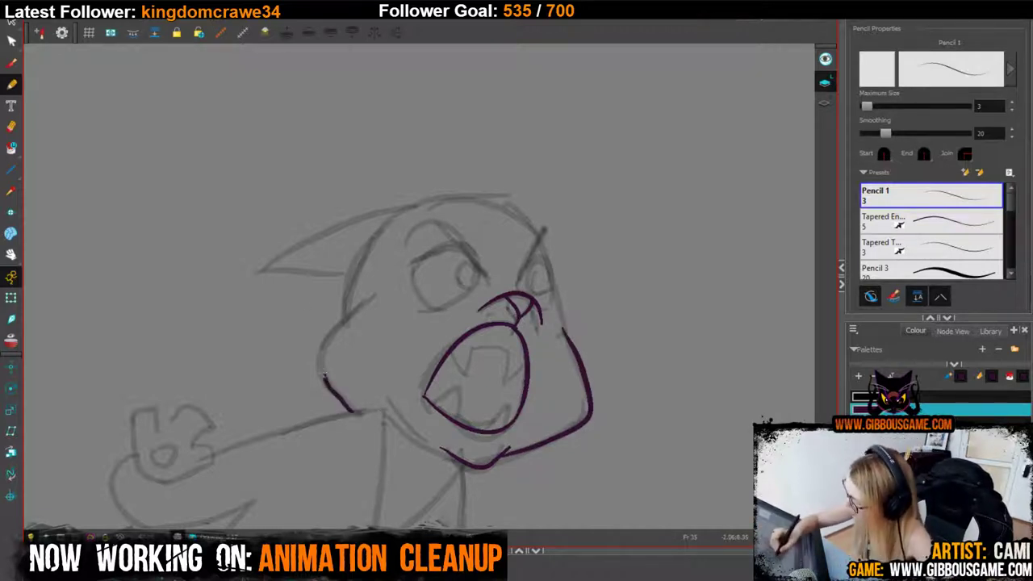
pyautogui.moveTo(352, 413)
pyautogui.mouseDown()
pyautogui.moveTo(330, 391)
pyautogui.moveTo(371, 296)
pyautogui.mouseUp()
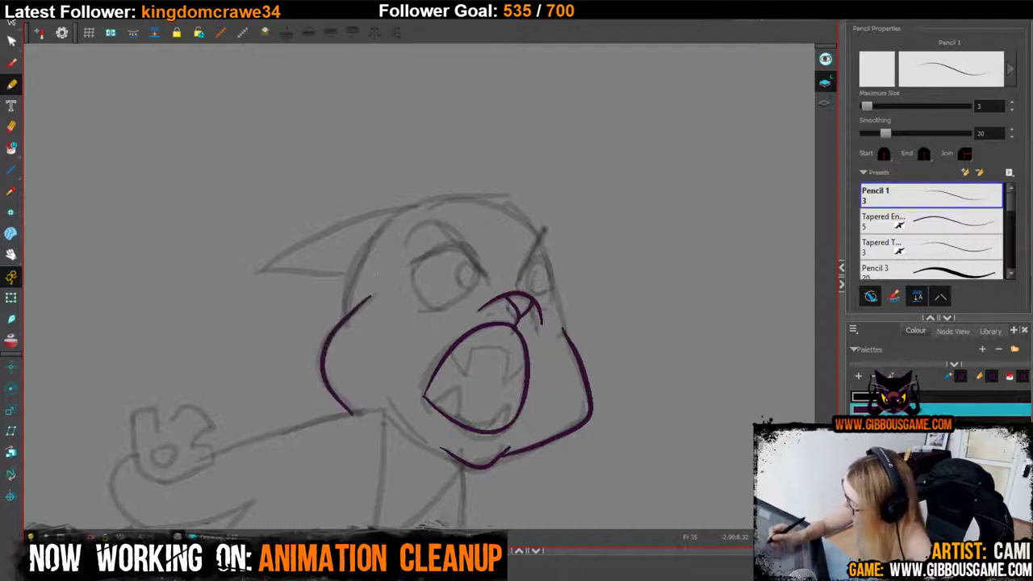
pyautogui.hotkey('ctrl', 'z')
pyautogui.moveTo(345, 402); pyautogui.dragTo(324, 371)
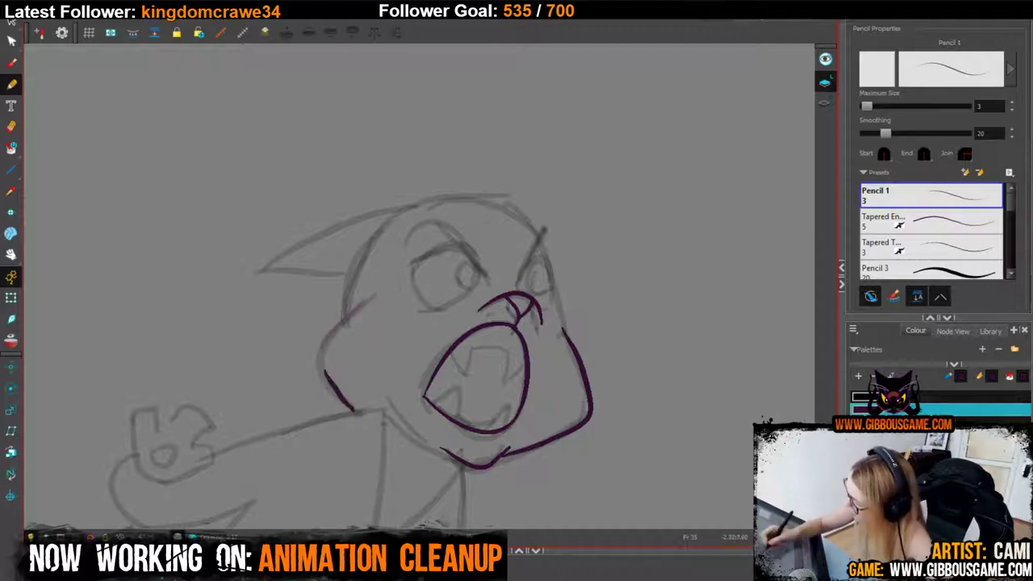
pyautogui.hotkey('ctrl', 'z')
pyautogui.moveTo(373, 296)
pyautogui.mouseDown()
pyautogui.moveTo(324, 345)
pyautogui.moveTo(325, 377)
pyautogui.moveTo(355, 411)
pyautogui.moveTo(463, 465)
pyautogui.mouseUp()
pyautogui.hotkey('ctrl', 'z')
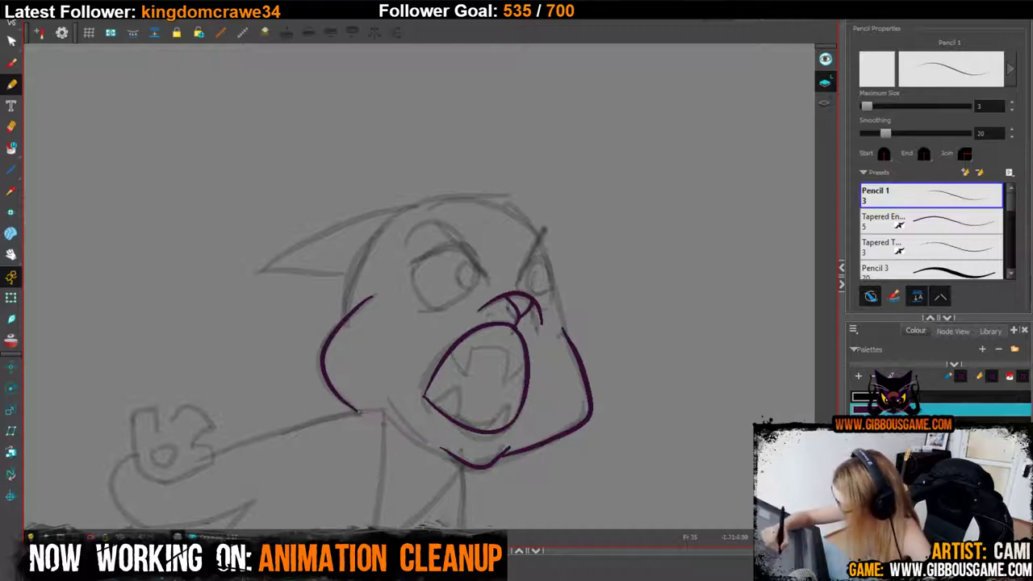
# Ink the jaw line connecting the near cheek to the chin.
pyautogui.moveTo(355, 411); pyautogui.dragTo(382, 413)
pyautogui.hotkey('ctrl', 'z')
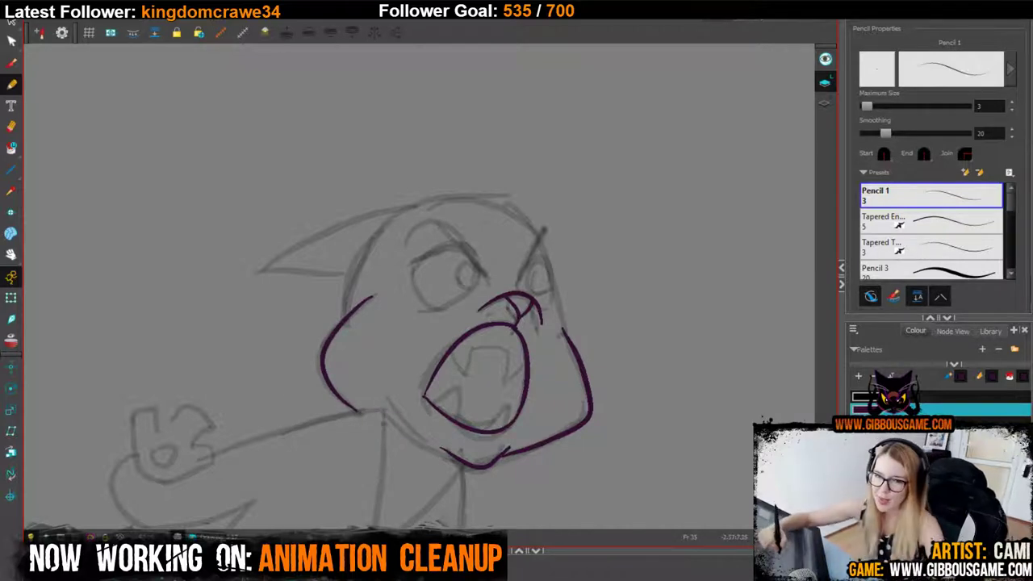
pyautogui.moveTo(355, 410)
pyautogui.mouseDown()
pyautogui.moveTo(384, 412)
pyautogui.moveTo(469, 465)
pyautogui.mouseUp()
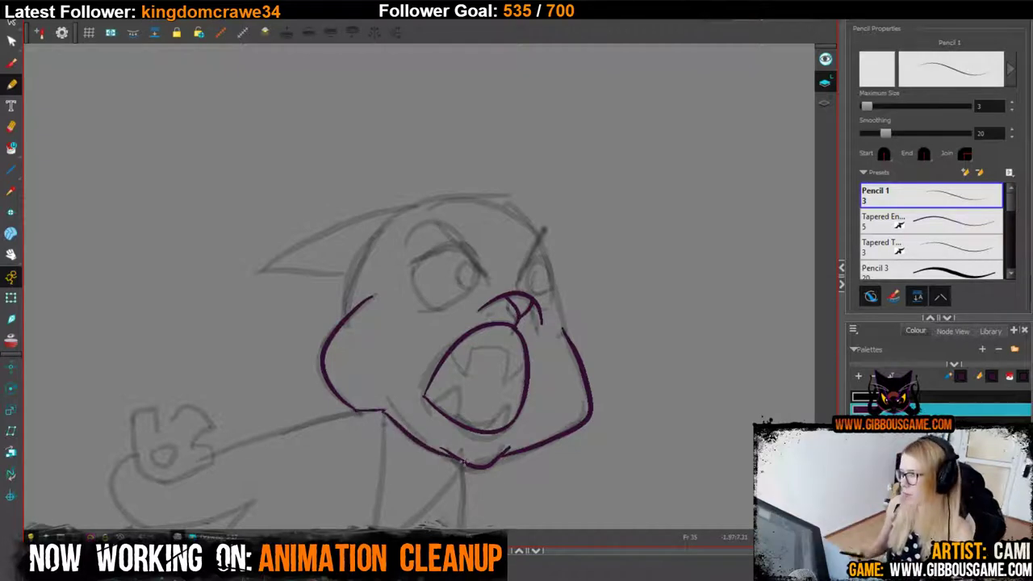
# Ink both angry brow lines above the eyes in purple.
pyautogui.moveTo(657, 371); pyautogui.dragTo(659, 469)
pyautogui.moveTo(493, 387)
pyautogui.mouseDown()
pyautogui.moveTo(425, 333)
pyautogui.moveTo(408, 352)
pyautogui.moveTo(554, 344)
pyautogui.mouseUp()
pyautogui.hotkey('ctrl', 'z')
pyautogui.moveTo(517, 393); pyautogui.dragTo(541, 345)
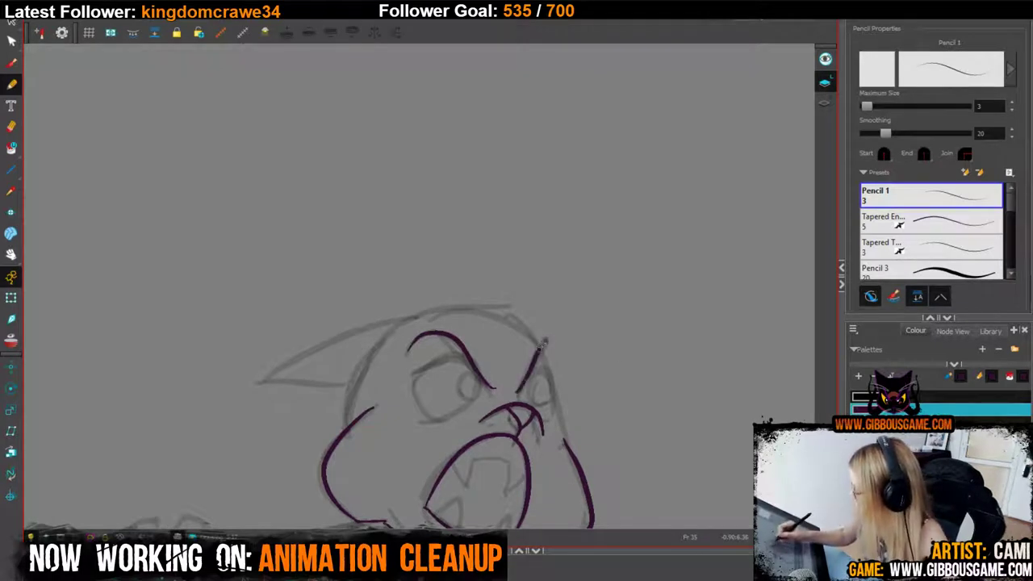
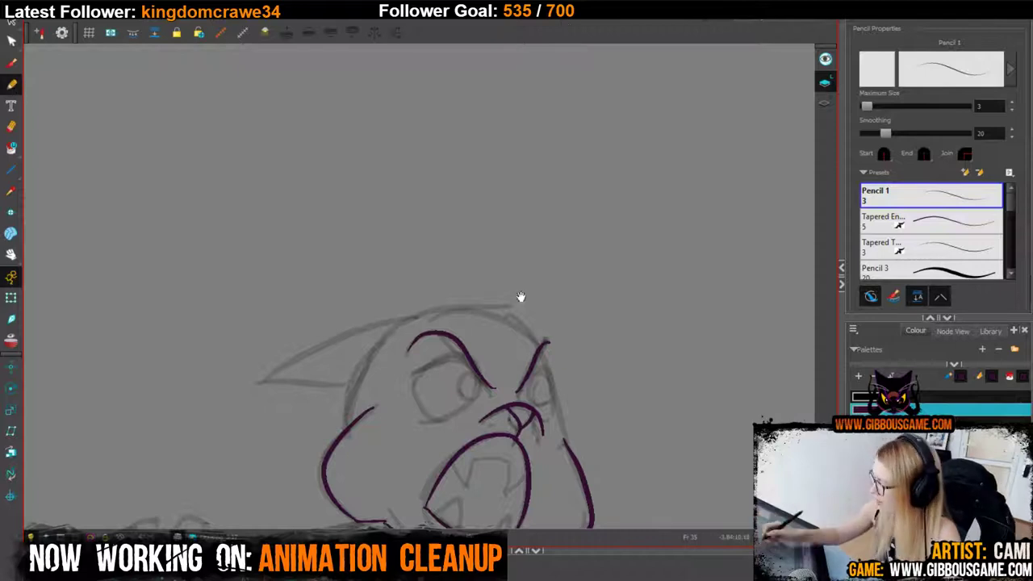
# Ink the upper edge of the swept-back ear from its tip to the top of the head.
pyautogui.moveTo(521, 296); pyautogui.dragTo(474, 216)
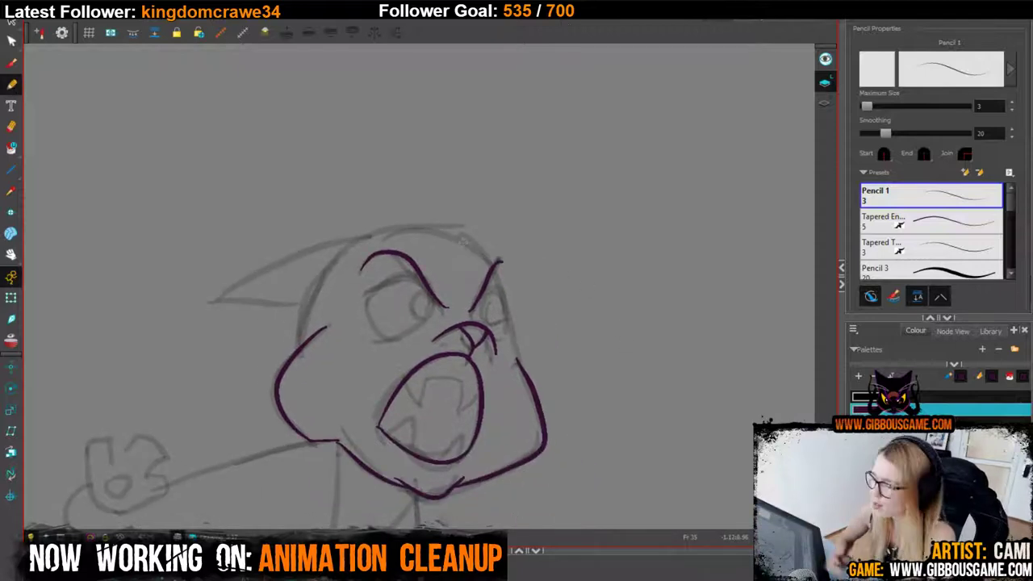
pyautogui.press('2')
pyautogui.press('2')
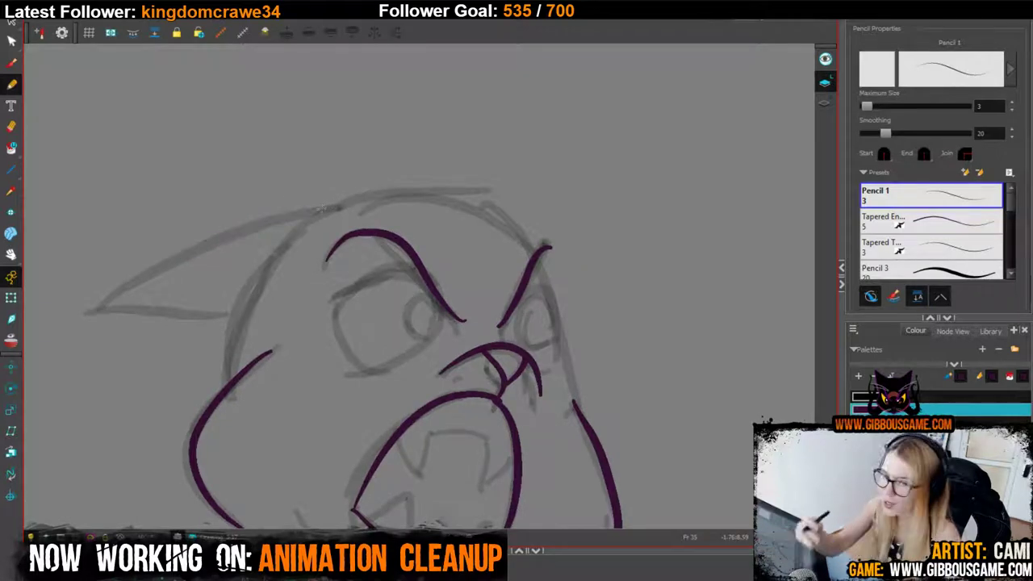
pyautogui.moveTo(88, 312); pyautogui.dragTo(256, 225)
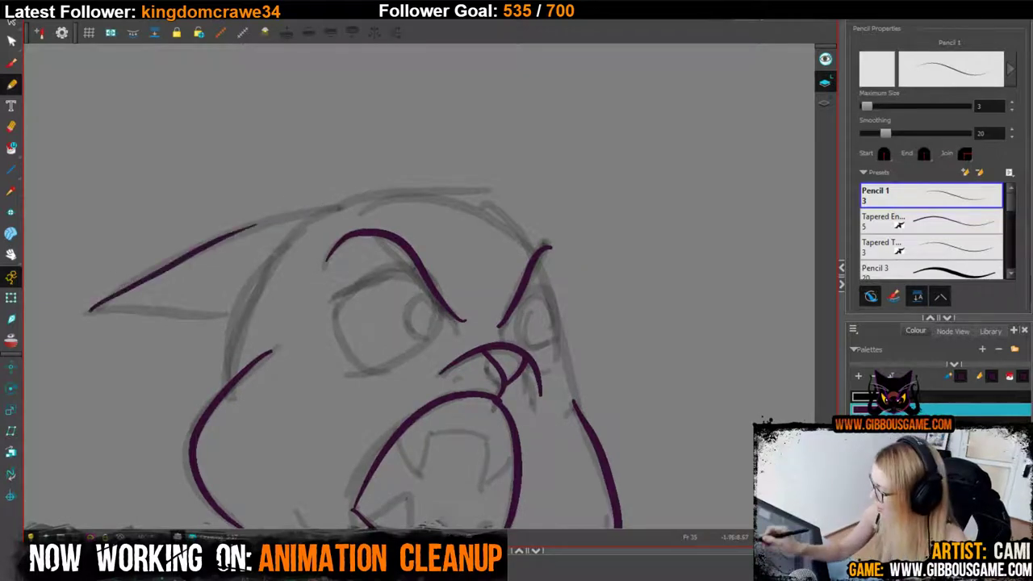
pyautogui.hotkey('ctrl', 'z')
pyautogui.moveTo(89, 313)
pyautogui.mouseDown()
pyautogui.moveTo(271, 219)
pyautogui.moveTo(326, 213)
pyautogui.mouseUp()
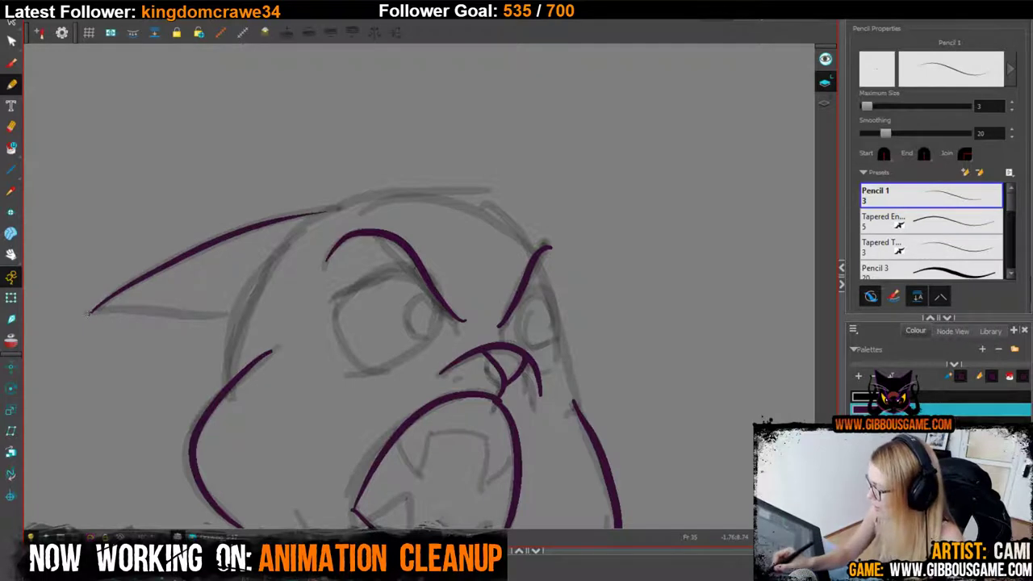
# Ink the lower edge of the ear from its tip to the head, redrawing it until it follows the sketch.
pyautogui.moveTo(88, 313); pyautogui.dragTo(215, 326)
pyautogui.hotkey('ctrl', 'z')
pyautogui.moveTo(88, 313); pyautogui.dragTo(228, 318)
pyautogui.hotkey('ctrl', 'z')
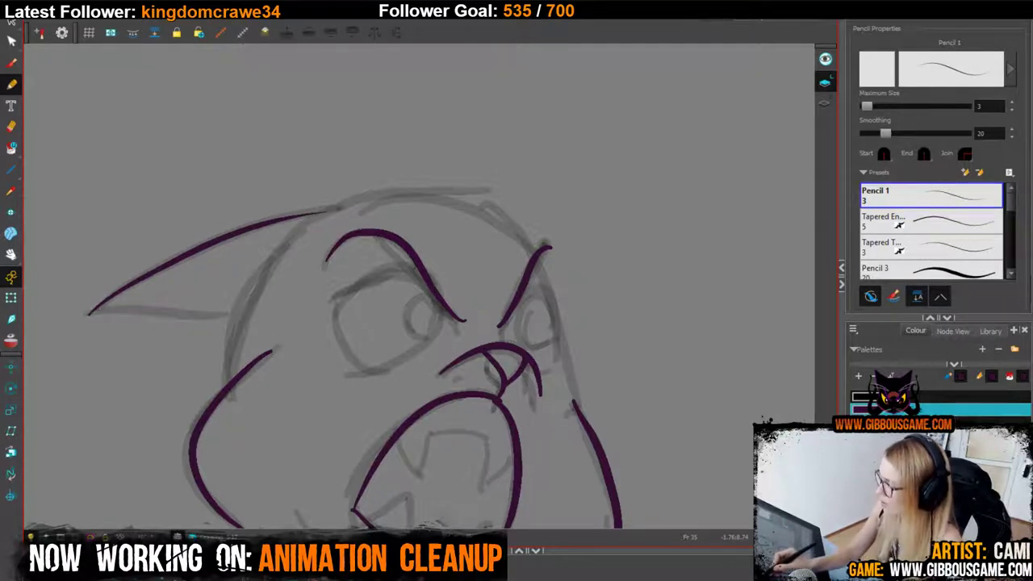
pyautogui.moveTo(89, 313); pyautogui.dragTo(226, 318)
pyautogui.hotkey('ctrl', 'z')
pyautogui.moveTo(88, 313); pyautogui.dragTo(221, 326)
pyautogui.hotkey('ctrl', 'z')
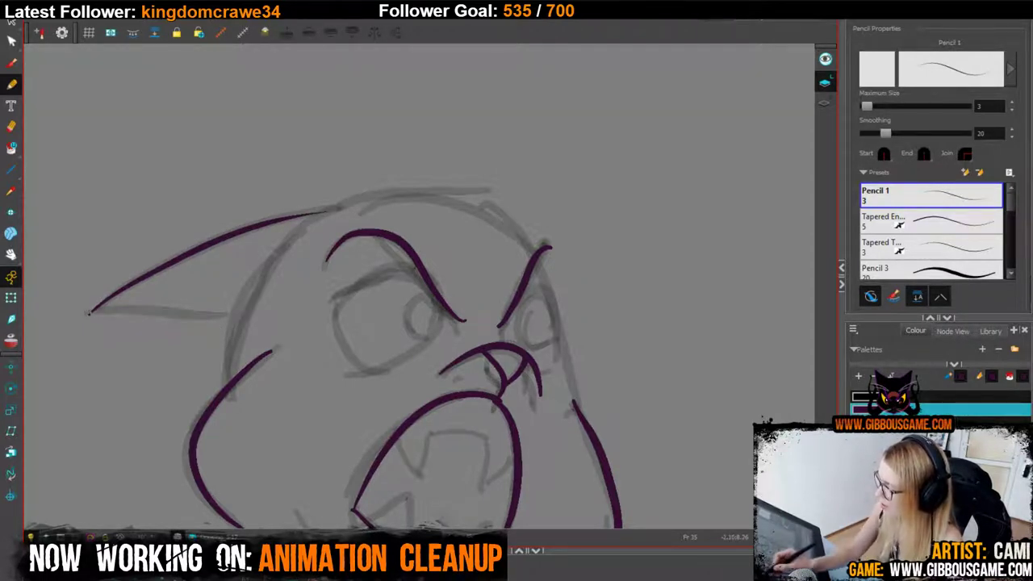
pyautogui.moveTo(88, 313); pyautogui.dragTo(229, 316)
# Ink the side of the head between the ear and cheek, and extend the ear's lower edge to meet it.
pyautogui.moveTo(224, 386)
pyautogui.mouseDown()
pyautogui.moveTo(234, 306)
pyautogui.moveTo(222, 387)
pyautogui.mouseUp()
pyautogui.hotkey('ctrl', 'z')
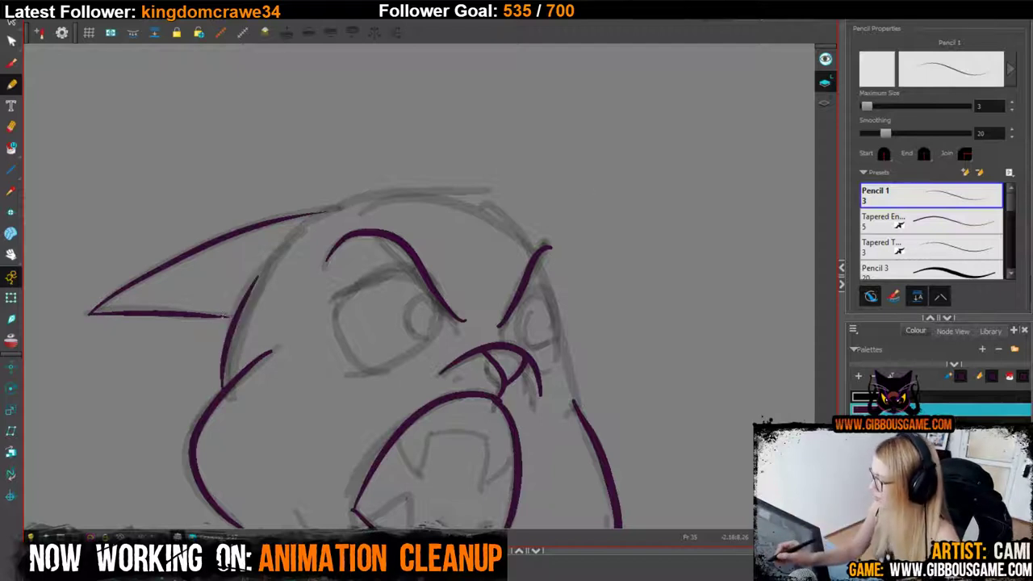
pyautogui.moveTo(219, 315); pyautogui.dragTo(242, 315)
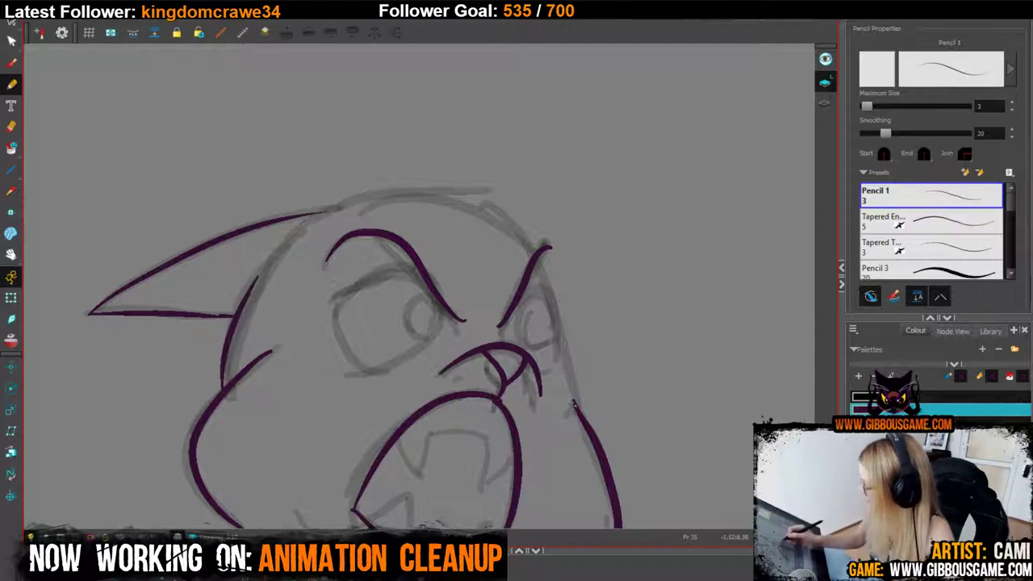
# Ink the forehead and top of the head in one curve from the far cheek to the ear.
pyautogui.moveTo(575, 405); pyautogui.dragTo(536, 267)
pyautogui.hotkey('ctrl', 'z')
pyautogui.moveTo(574, 404)
pyautogui.mouseDown()
pyautogui.moveTo(529, 253)
pyautogui.moveTo(487, 211)
pyautogui.moveTo(432, 194)
pyautogui.moveTo(360, 195)
pyautogui.moveTo(315, 213)
pyautogui.mouseUp()
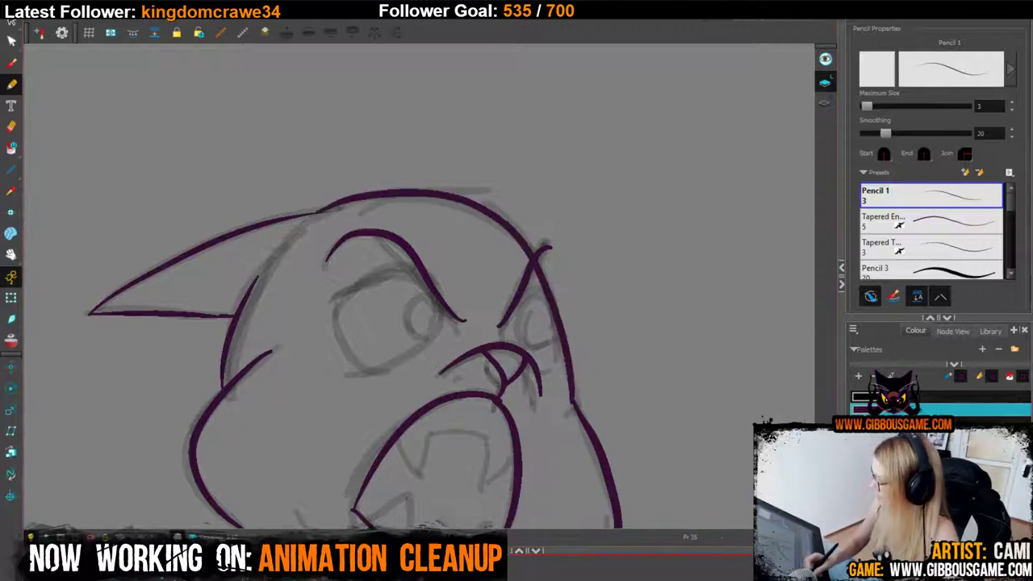
# Ink the upper eyelids of both eyes in purple and outline the near eye and its pupil in black.
pyautogui.moveTo(429, 279); pyautogui.dragTo(317, 304)
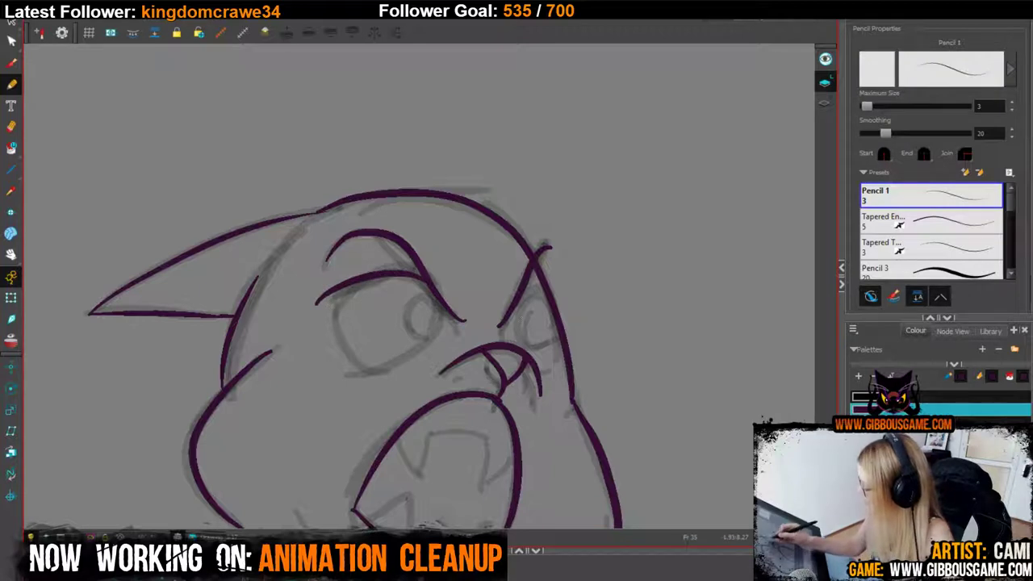
pyautogui.moveTo(521, 297); pyautogui.dragTo(547, 289)
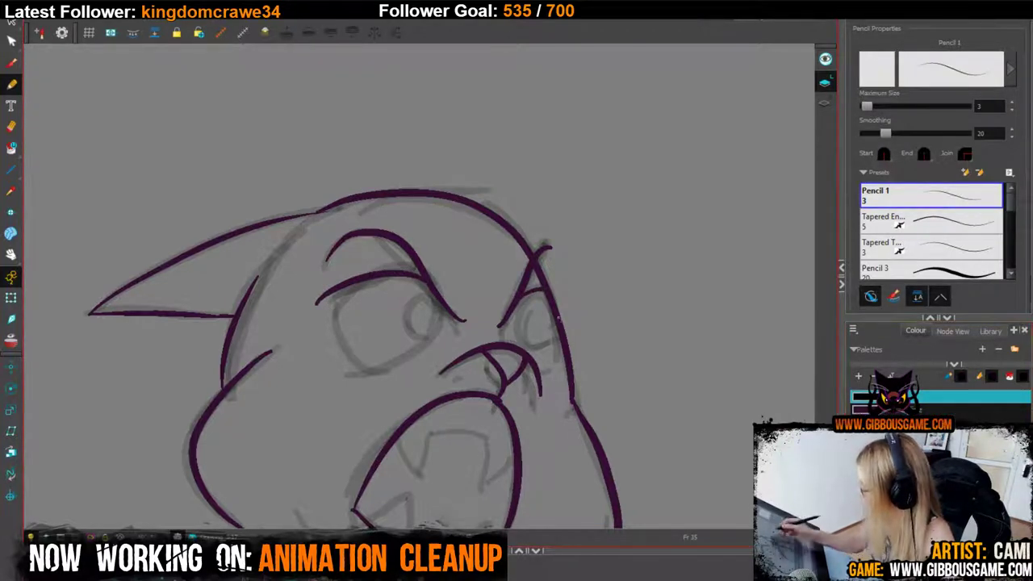
pyautogui.moveTo(432, 296)
pyautogui.mouseDown()
pyautogui.moveTo(431, 335)
pyautogui.moveTo(443, 309)
pyautogui.moveTo(427, 295)
pyautogui.moveTo(411, 333)
pyautogui.moveTo(440, 328)
pyautogui.moveTo(439, 301)
pyautogui.mouseUp()
pyautogui.hotkey('ctrl', 'z')
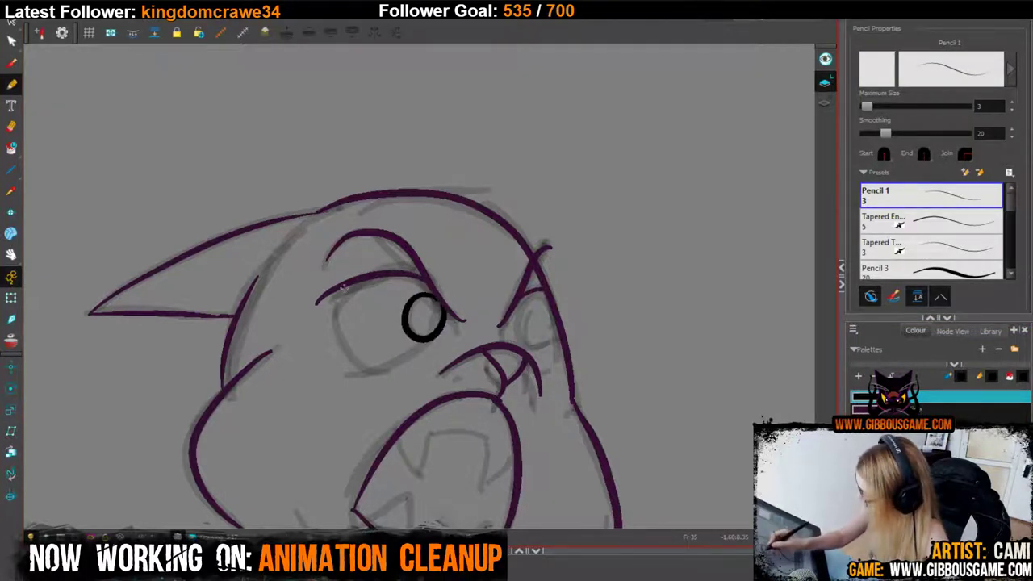
pyautogui.moveTo(342, 287)
pyautogui.mouseDown()
pyautogui.moveTo(357, 358)
pyautogui.moveTo(398, 363)
pyautogui.moveTo(436, 334)
pyautogui.mouseUp()
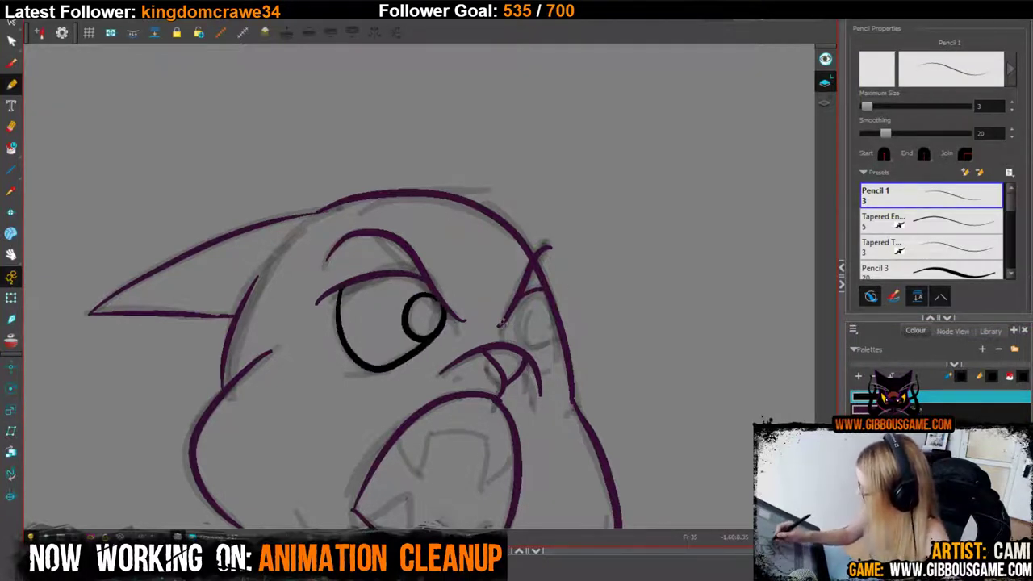
# Outline the far eye and its pupil in black, redrawing the pupil until it follows the sketch.
pyautogui.moveTo(502, 325)
pyautogui.mouseDown()
pyautogui.moveTo(547, 370)
pyautogui.moveTo(560, 352)
pyautogui.mouseUp()
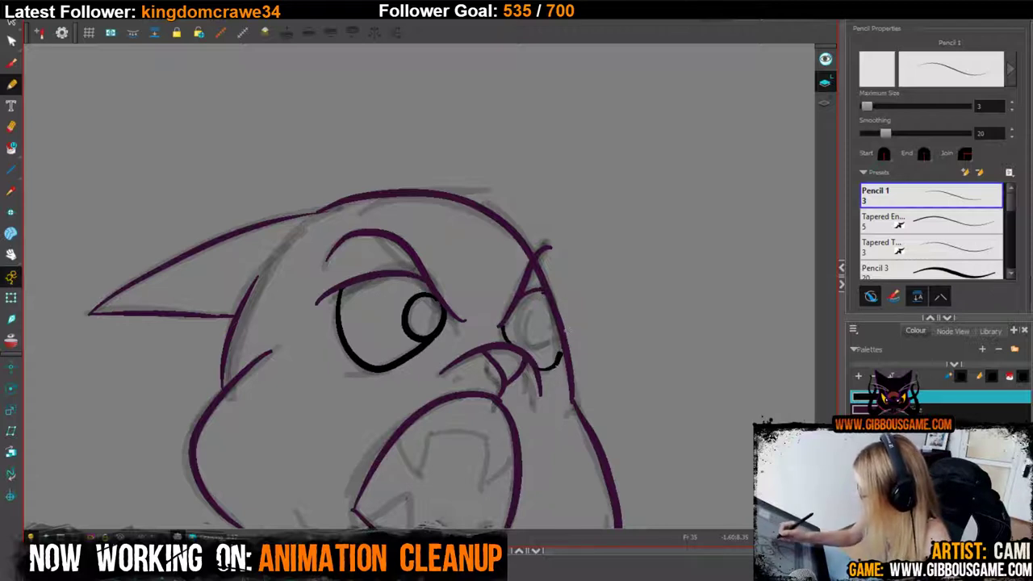
pyautogui.moveTo(539, 294)
pyautogui.mouseDown()
pyautogui.moveTo(556, 316)
pyautogui.moveTo(537, 295)
pyautogui.moveTo(549, 344)
pyautogui.moveTo(552, 301)
pyautogui.moveTo(532, 312)
pyautogui.moveTo(557, 325)
pyautogui.moveTo(549, 302)
pyautogui.mouseUp()
pyautogui.hotkey('ctrl', 'z')
pyautogui.hotkey('ctrl', 'z')
pyautogui.hotkey('ctrl', 'z')
pyautogui.press('1')
pyautogui.press('2')
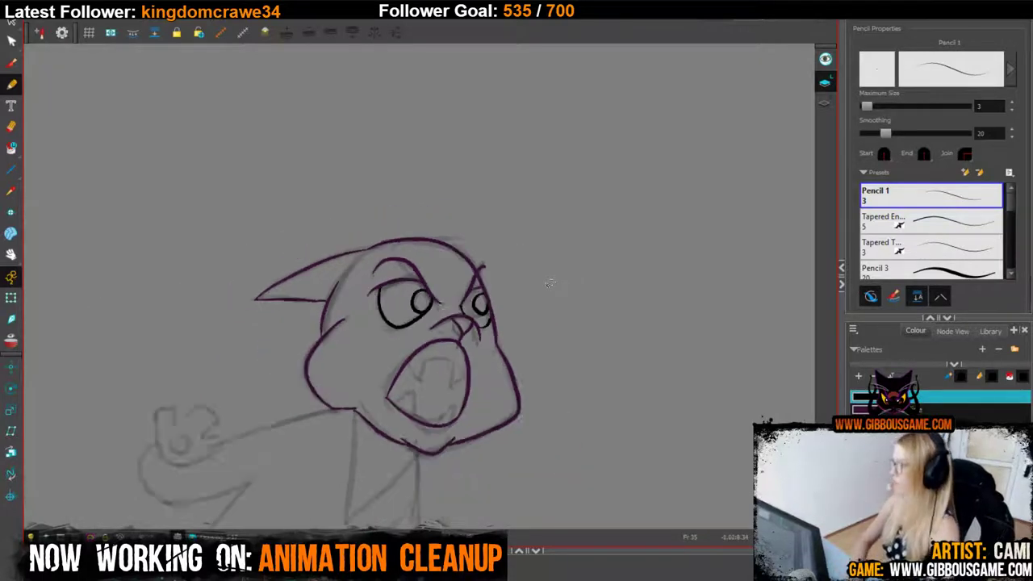
# Fill the pupils of both eyes with black.
pyautogui.hotkey('alt', 'i')
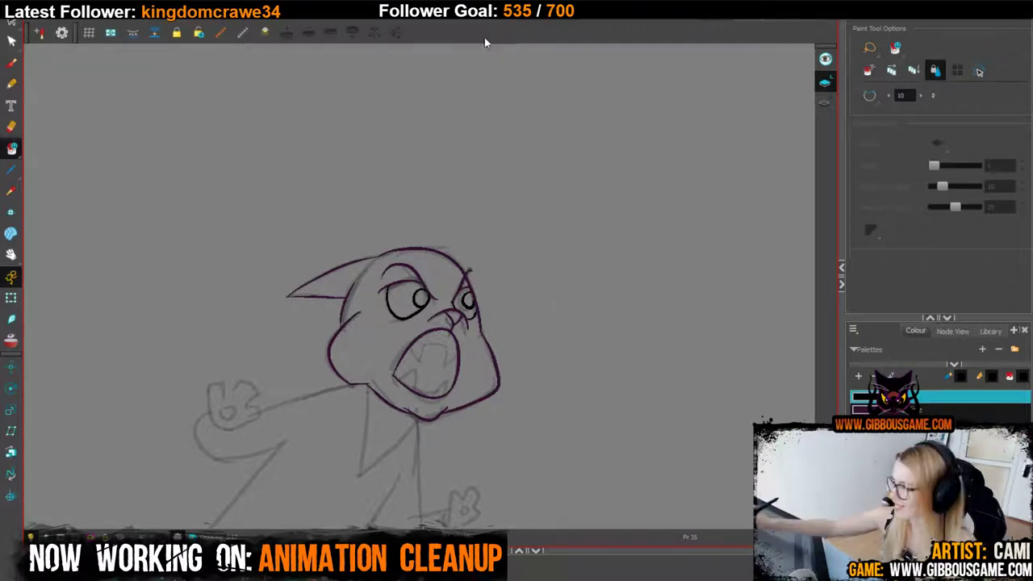
pyautogui.press('2')
pyautogui.press('2')
pyautogui.press('2')
pyautogui.click(424, 305)
pyautogui.click(519, 312)
pyautogui.press('2')
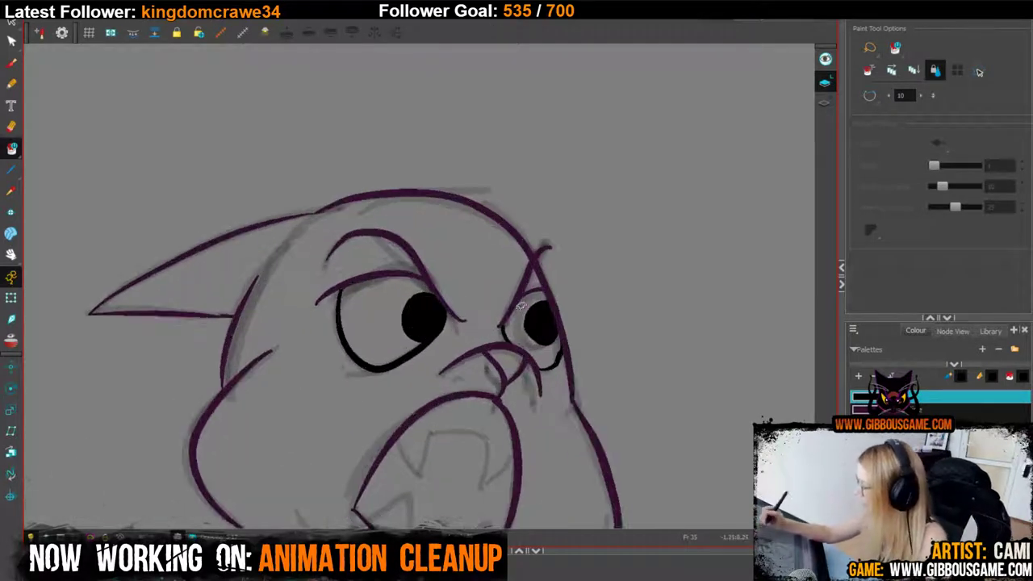
# Refine the shape of the far eye's pupil by adjusting its contour points.
pyautogui.hotkey('alt', 'q')
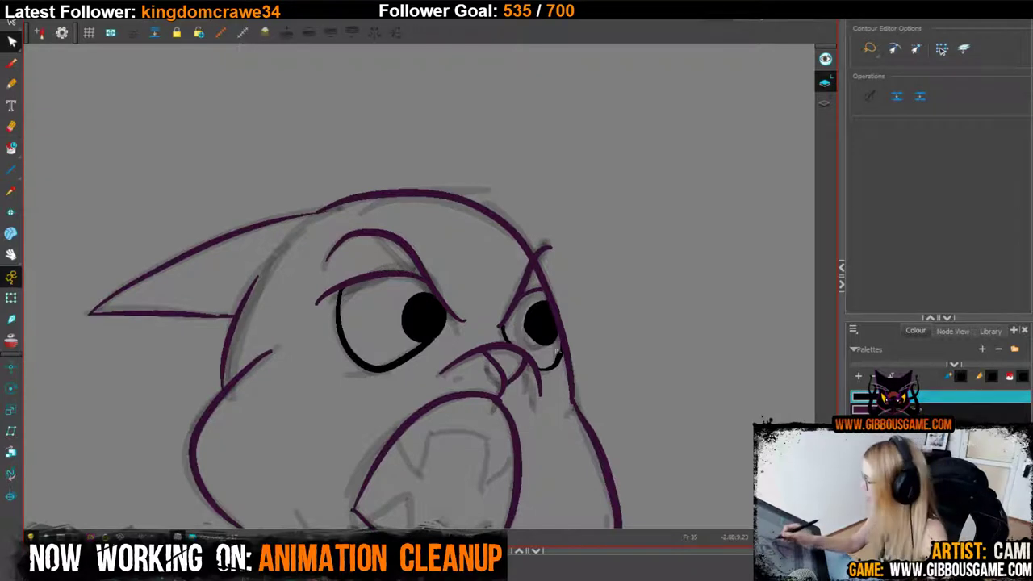
pyautogui.click(539, 345)
pyautogui.click(545, 350)
pyautogui.moveTo(543, 344)
pyautogui.mouseDown()
pyautogui.moveTo(537, 297)
pyautogui.moveTo(522, 305)
pyautogui.mouseUp()
pyautogui.click(530, 324)
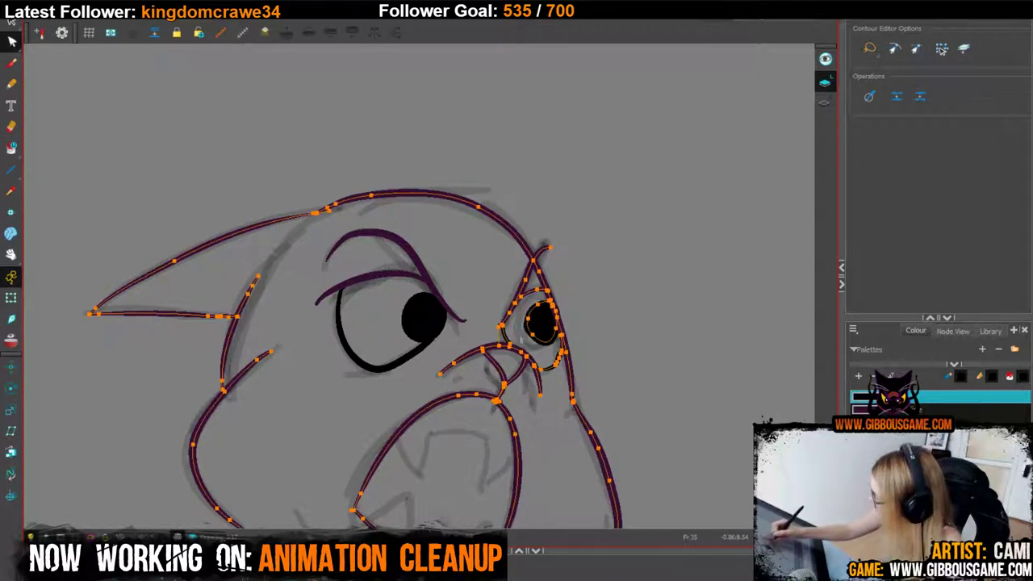
pyautogui.click(533, 336)
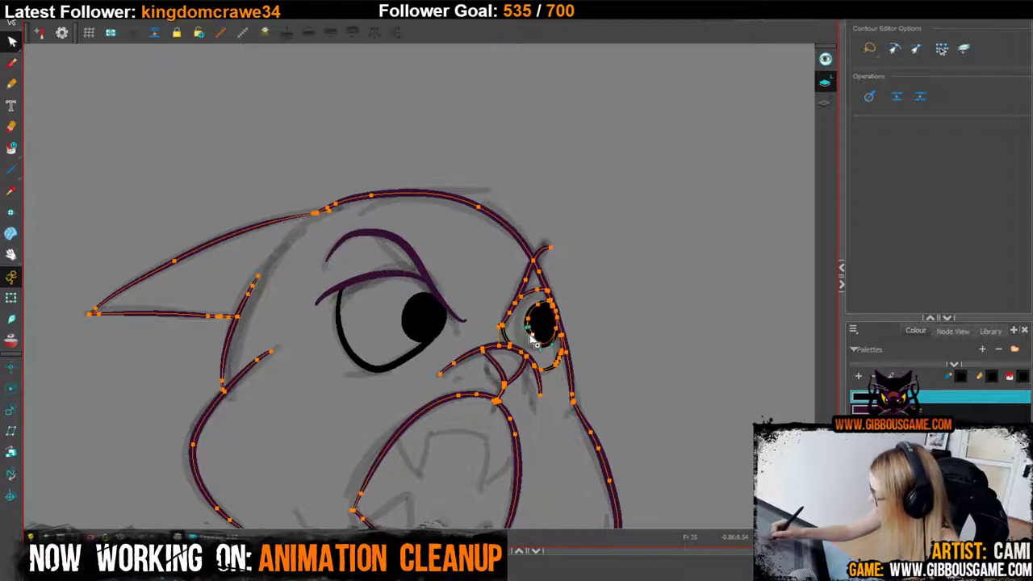
pyautogui.click(627, 296)
pyautogui.click(538, 324)
pyautogui.click(577, 267)
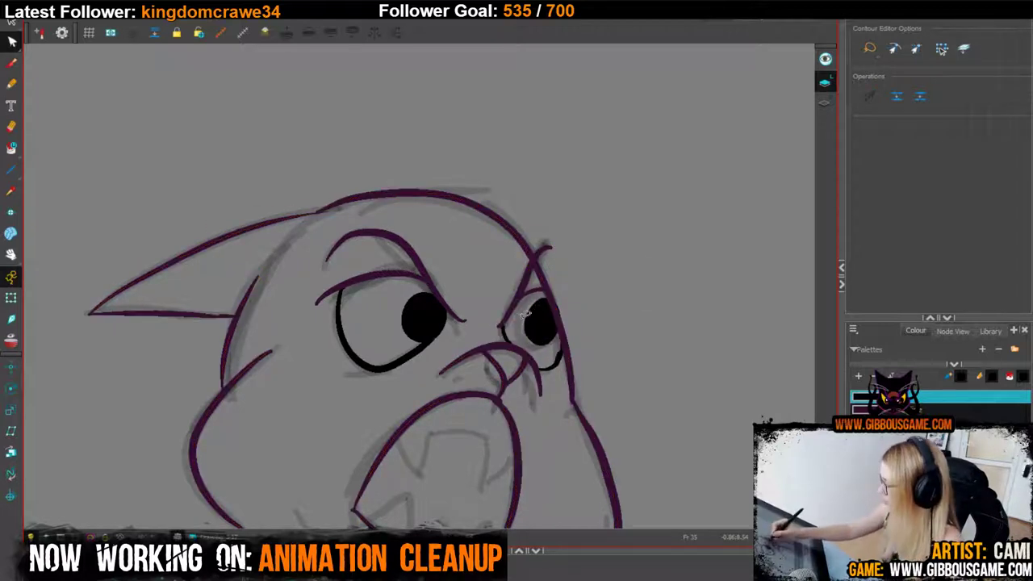
pyautogui.hotkey('ctrl', 'a')
pyautogui.click(553, 305)
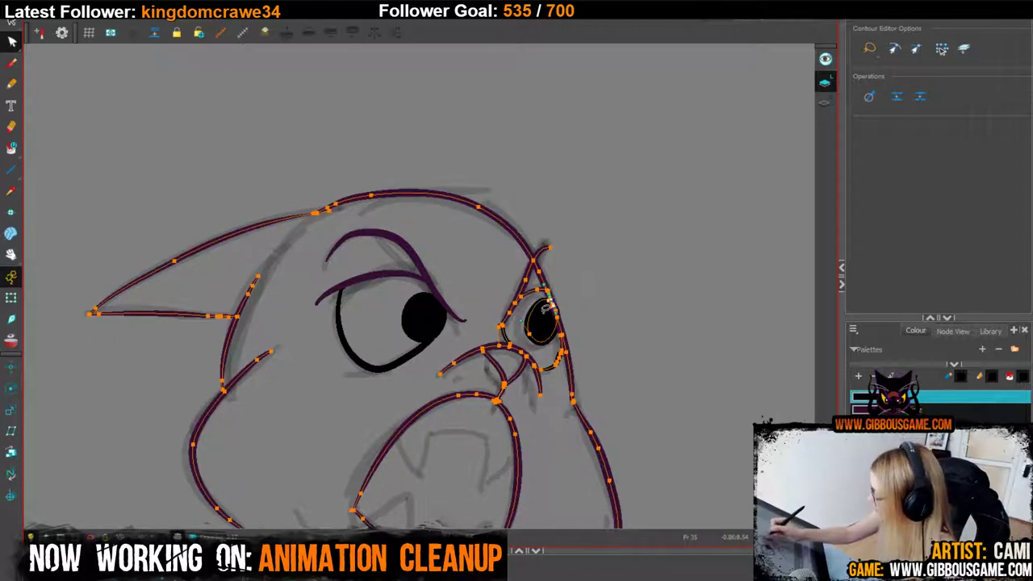
pyautogui.click(529, 332)
pyautogui.click(625, 261)
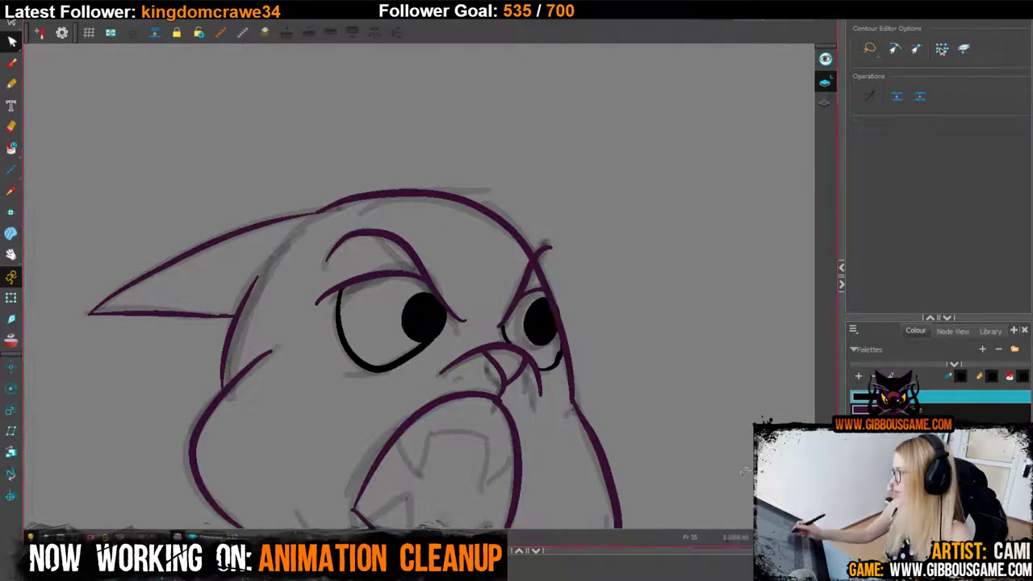
# Fill both eyes with orange around the pupils.
pyautogui.click(920, 410)
pyautogui.hotkey('alt', 'i')
pyautogui.click(370, 339)
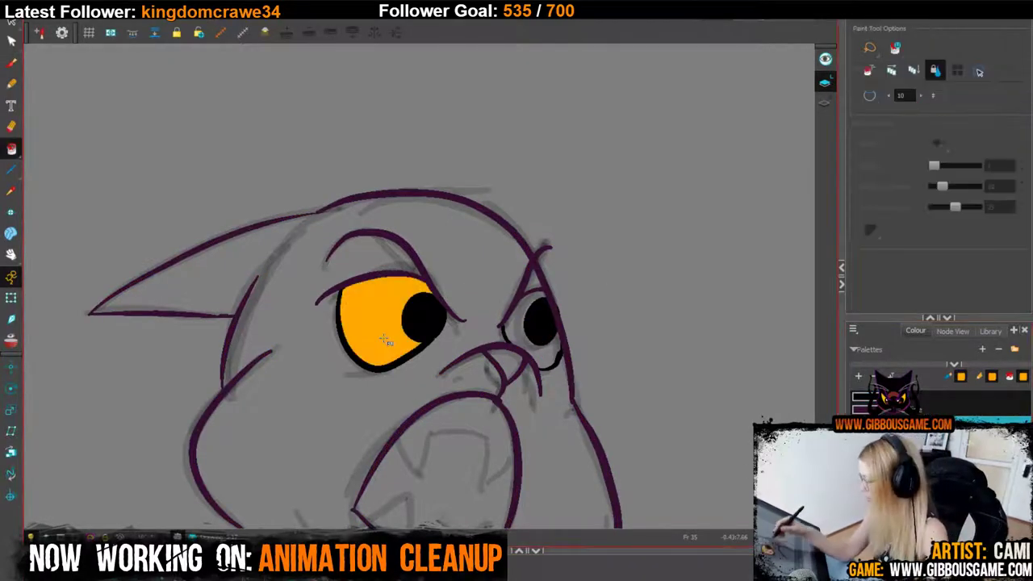
pyautogui.click(513, 331)
pyautogui.press('2')
pyautogui.press('1')
pyautogui.press('1')
# Draw the outlines of the upper and lower teeth and fangs inside the open mouth in white.
pyautogui.click(920, 440)
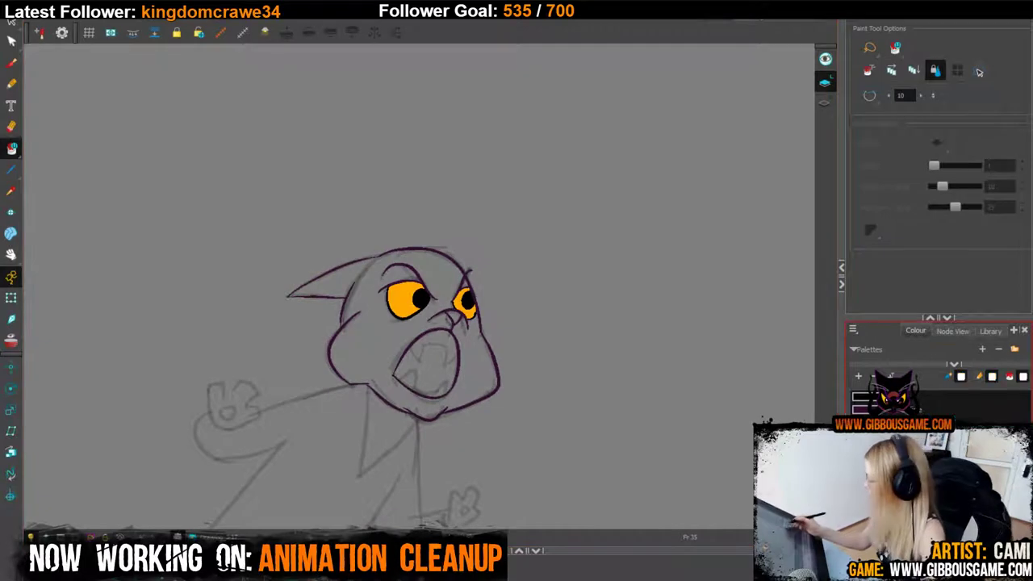
pyautogui.press('2')
pyautogui.press('2')
pyautogui.press('2')
pyautogui.click(11, 84)
pyautogui.moveTo(401, 410)
pyautogui.mouseDown()
pyautogui.moveTo(419, 440)
pyautogui.moveTo(431, 401)
pyautogui.moveTo(478, 397)
pyautogui.moveTo(470, 448)
pyautogui.moveTo(496, 420)
pyautogui.mouseUp()
pyautogui.moveTo(376, 475)
pyautogui.mouseDown()
pyautogui.moveTo(406, 456)
pyautogui.moveTo(413, 495)
pyautogui.moveTo(460, 486)
pyautogui.moveTo(479, 496)
pyautogui.mouseUp()
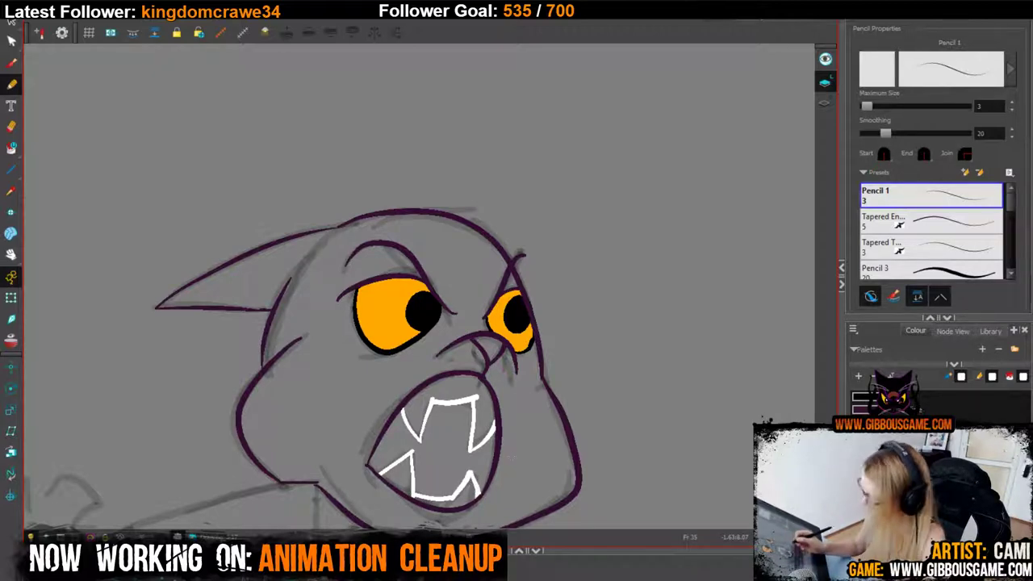
# Fill the upper teeth, both lower fangs and the strip between them with white.
pyautogui.hotkey('alt', 'i')
pyautogui.click(467, 491)
pyautogui.click(453, 390)
pyautogui.click(401, 471)
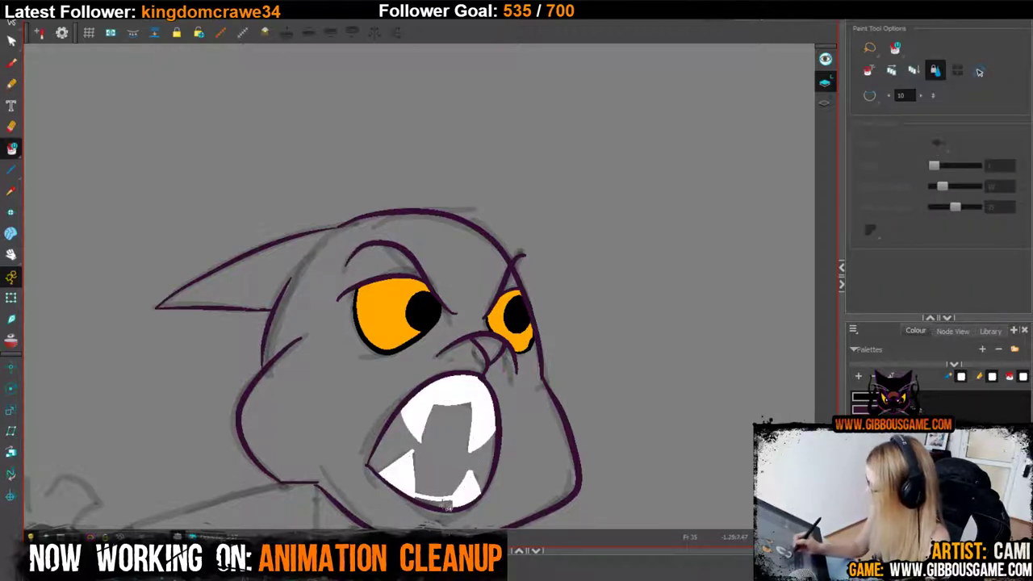
pyautogui.click(438, 503)
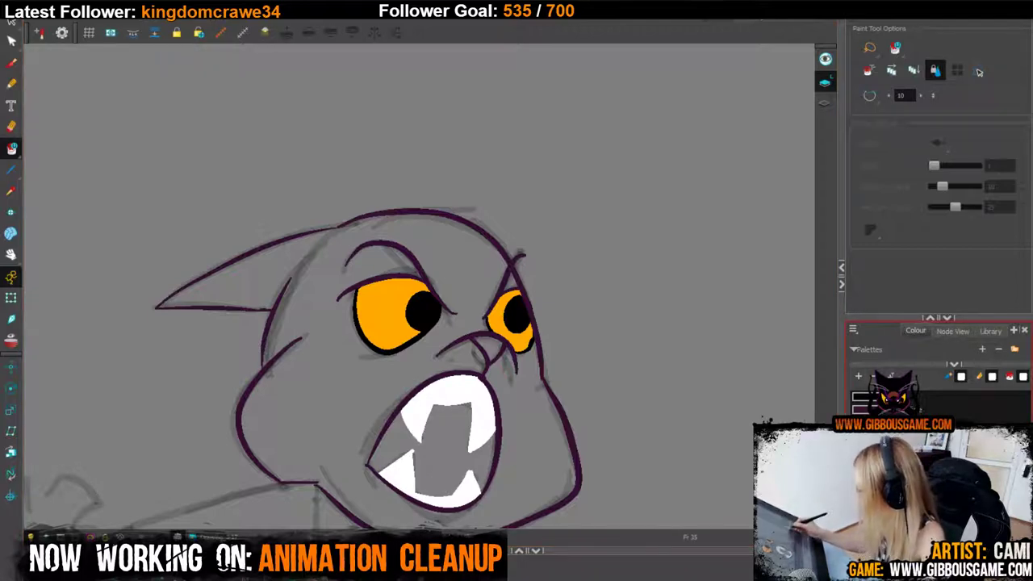
# Set the New 1 swatch to a dark magenta for the mouth interior, RGB 112, 17, 76.
pyautogui.doubleClick(865, 436)
pyautogui.moveTo(595, 327); pyautogui.dragTo(582, 301)
pyautogui.click(600, 251)
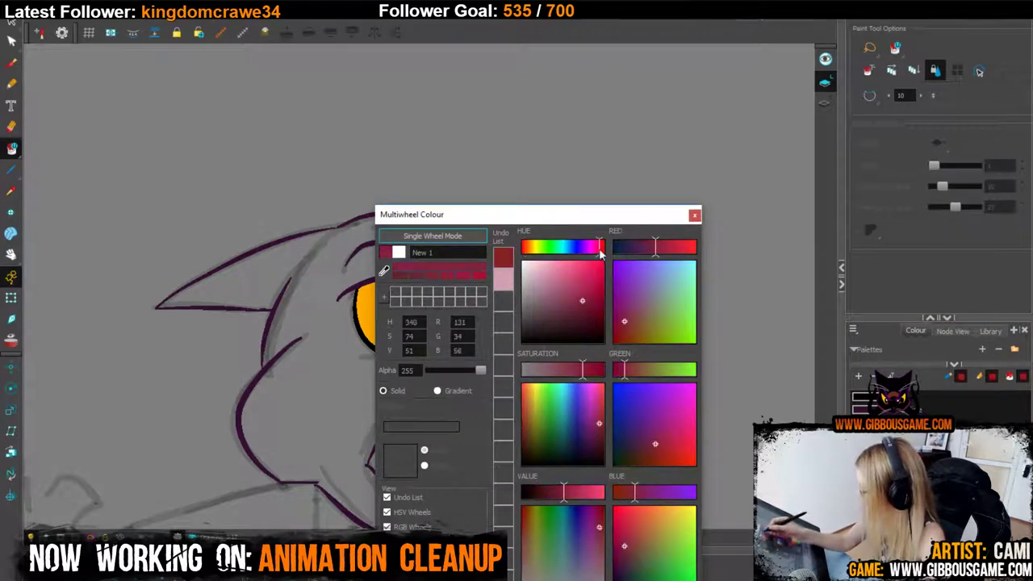
pyautogui.moveTo(599, 251); pyautogui.dragTo(596, 251)
pyautogui.moveTo(584, 302); pyautogui.dragTo(591, 307)
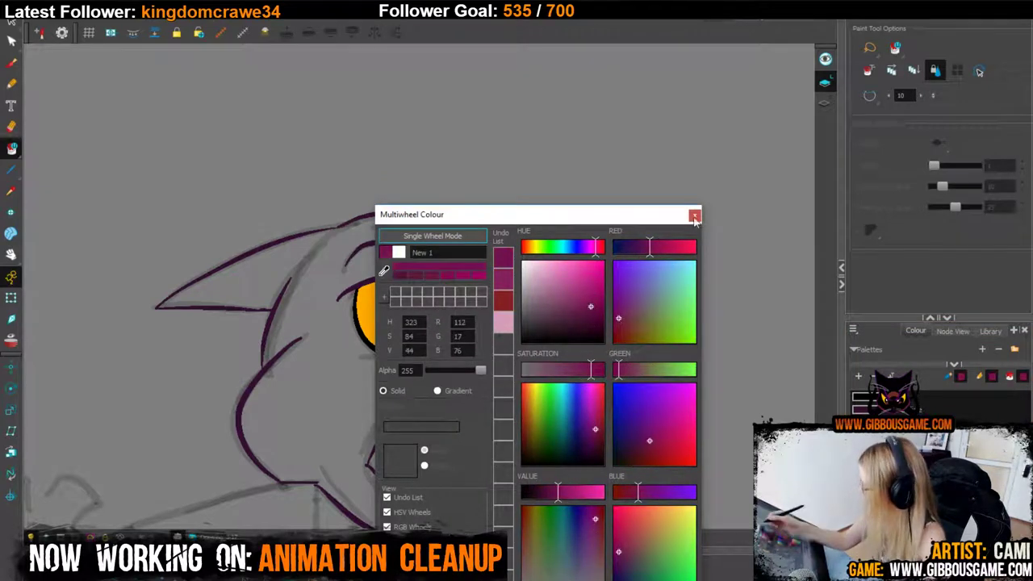
pyautogui.click(694, 216)
# Draw the tongue's upper edge across the mouth in dark magenta, redrawing it until it curves down to the lower teeth.
pyautogui.click(11, 84)
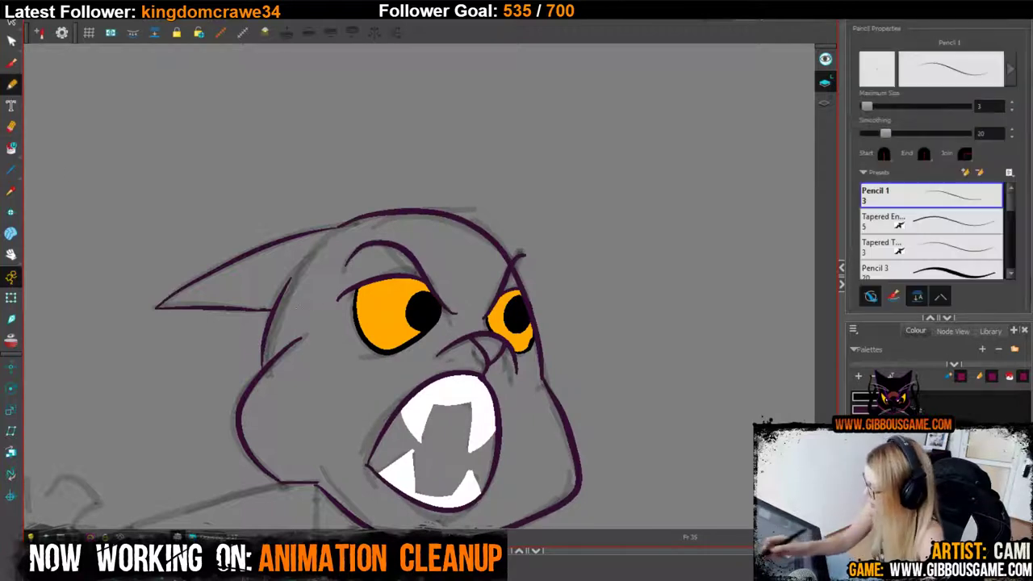
pyautogui.moveTo(379, 442)
pyautogui.mouseDown()
pyautogui.moveTo(458, 479)
pyautogui.moveTo(416, 434)
pyautogui.moveTo(449, 507)
pyautogui.mouseUp()
pyautogui.hotkey('ctrl', 'z')
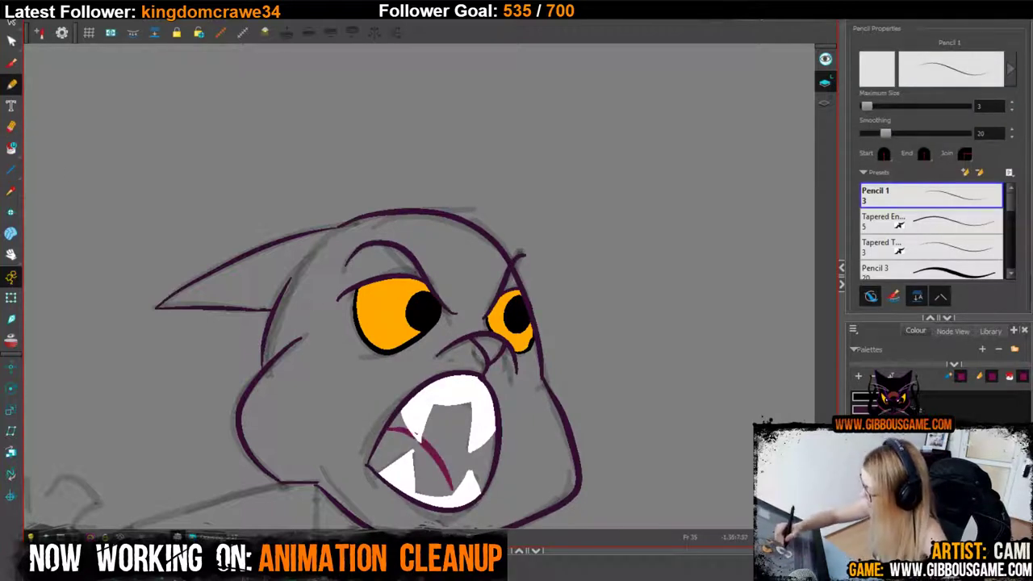
pyautogui.hotkey('ctrl', 'z')
pyautogui.moveTo(389, 431); pyautogui.dragTo(447, 499)
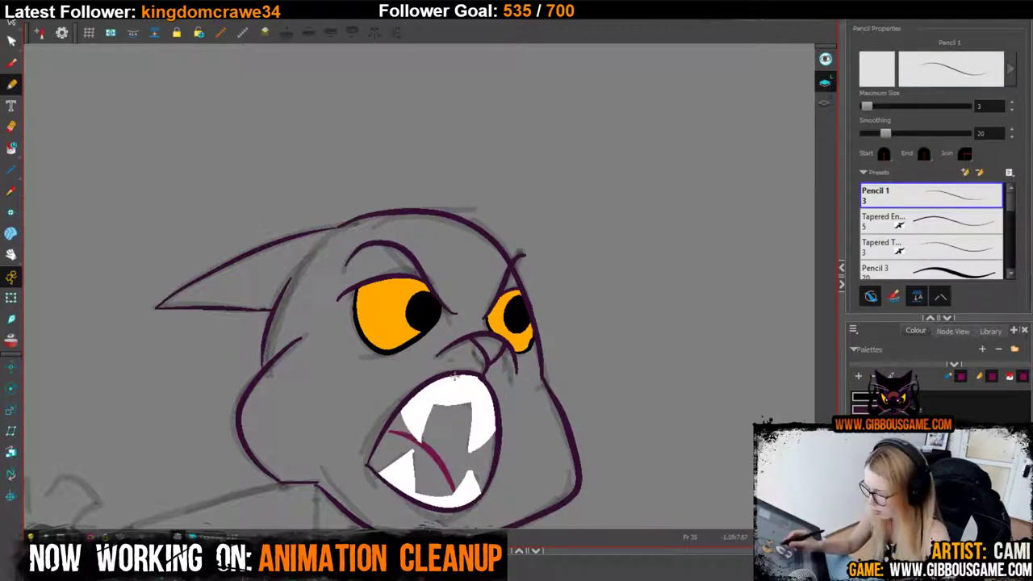
# Fill the mouth interior with dark magenta and the tongue with pink.
pyautogui.hotkey('alt', 'i')
pyautogui.click(464, 416)
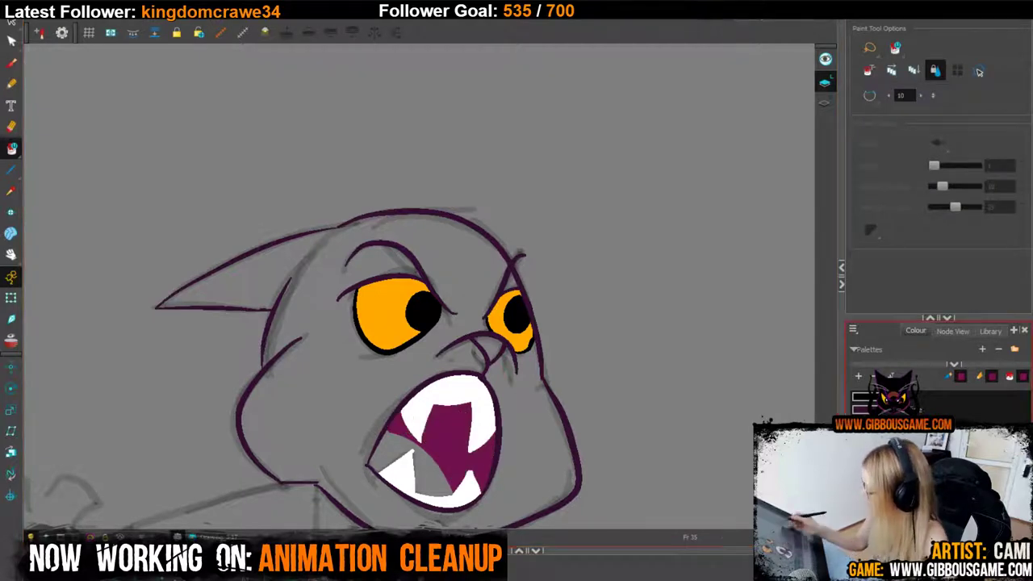
pyautogui.click(396, 450)
pyautogui.click(433, 475)
# Fill the cat's whole head and ear with black.
pyautogui.press('1')
pyautogui.press('1')
pyautogui.press('1')
pyautogui.press('1')
pyautogui.press('1')
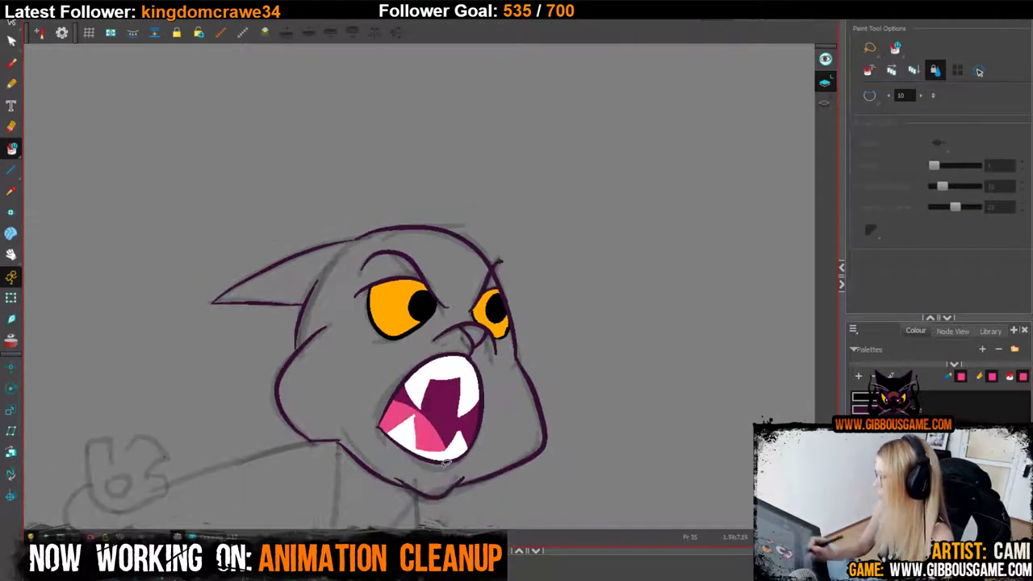
pyautogui.click(960, 410)
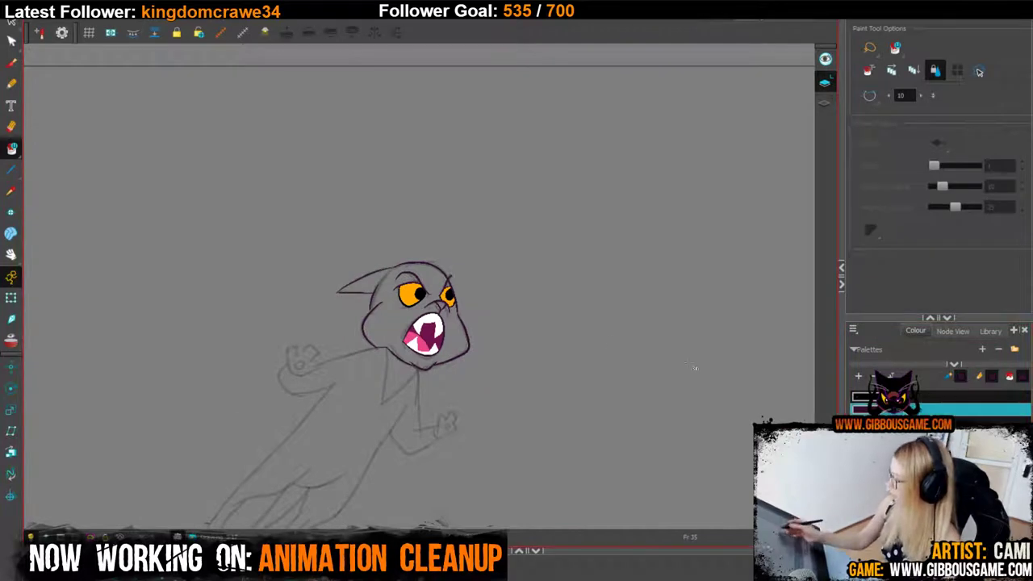
pyautogui.click(960, 397)
pyautogui.click(451, 335)
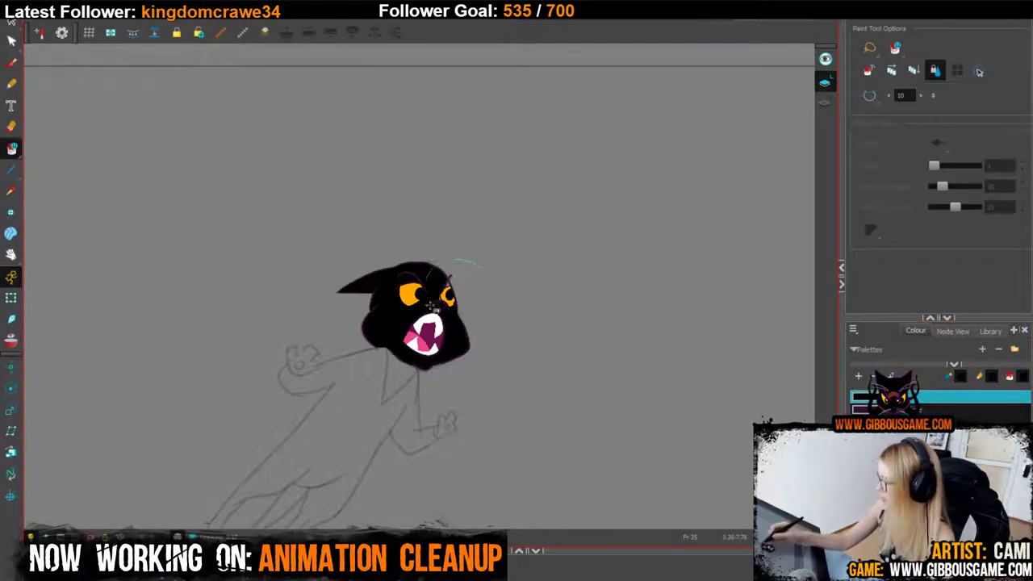
pyautogui.press('2')
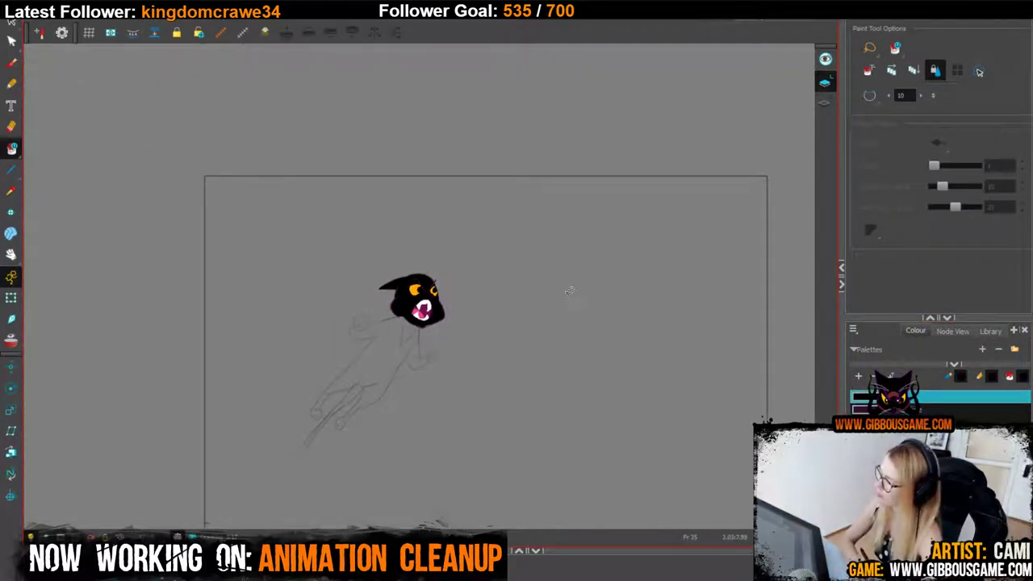
# Fine-tune the red component of the dark magenta New 1 swatch used for the mouth interior.
pyautogui.press('1')
pyautogui.press('1')
pyautogui.doubleClick(863, 409)
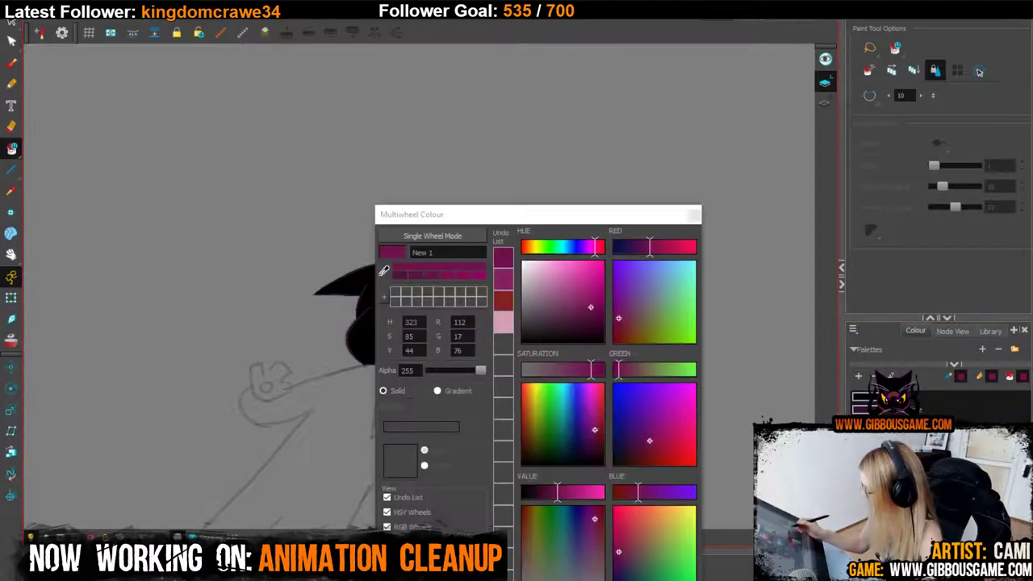
pyautogui.moveTo(584, 216); pyautogui.dragTo(792, 291)
pyautogui.moveTo(847, 323); pyautogui.dragTo(861, 324)
pyautogui.click(903, 291)
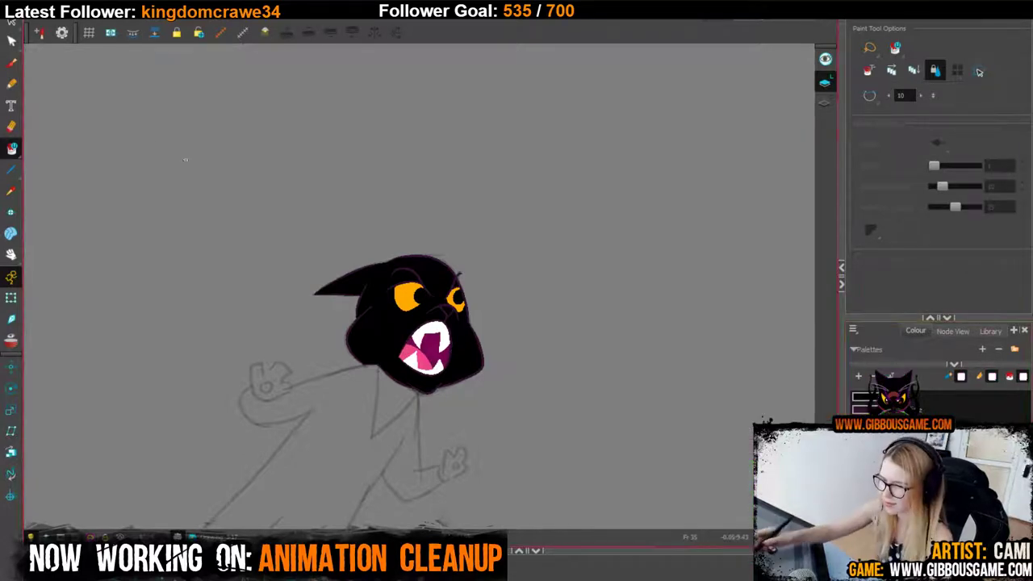
# Outline the pointed chest patch below the chin in white, following the sketch.
pyautogui.click(11, 84)
pyautogui.press('2')
pyautogui.press('2')
pyautogui.press('2')
pyautogui.press('2')
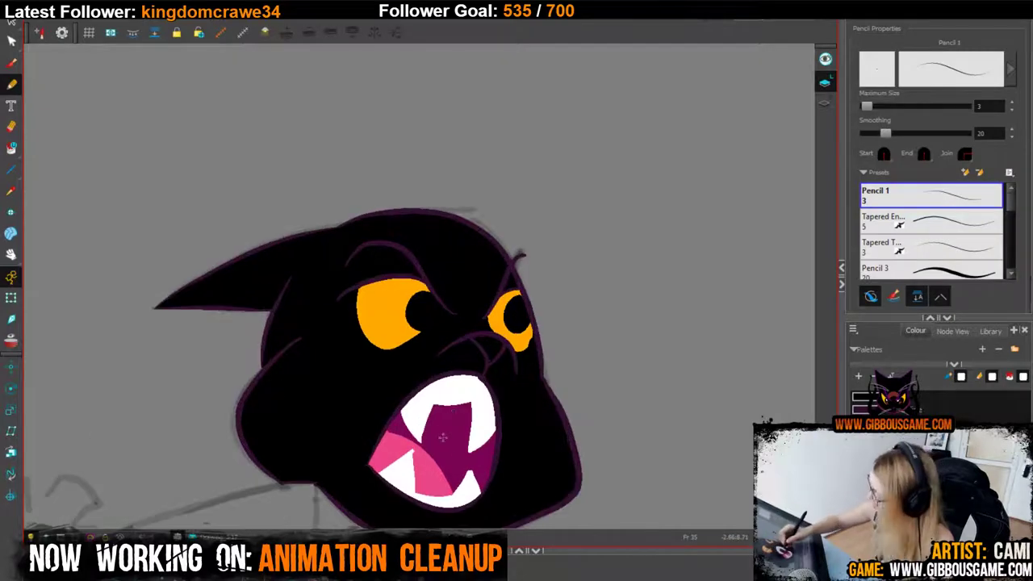
pyautogui.moveTo(323, 460)
pyautogui.mouseDown()
pyautogui.moveTo(344, 258)
pyautogui.moveTo(312, 473)
pyautogui.moveTo(447, 328)
pyautogui.mouseUp()
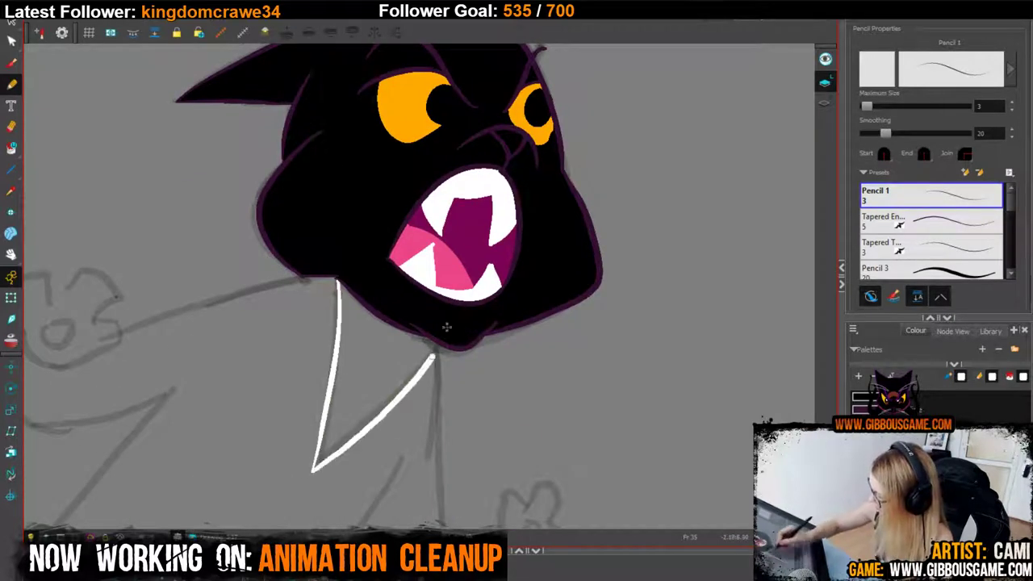
# Draw the round pad on the raised paw in pink and fill it with the same pink.
pyautogui.moveTo(514, 326)
pyautogui.mouseDown()
pyautogui.moveTo(615, 279)
pyautogui.moveTo(756, 282)
pyautogui.mouseUp()
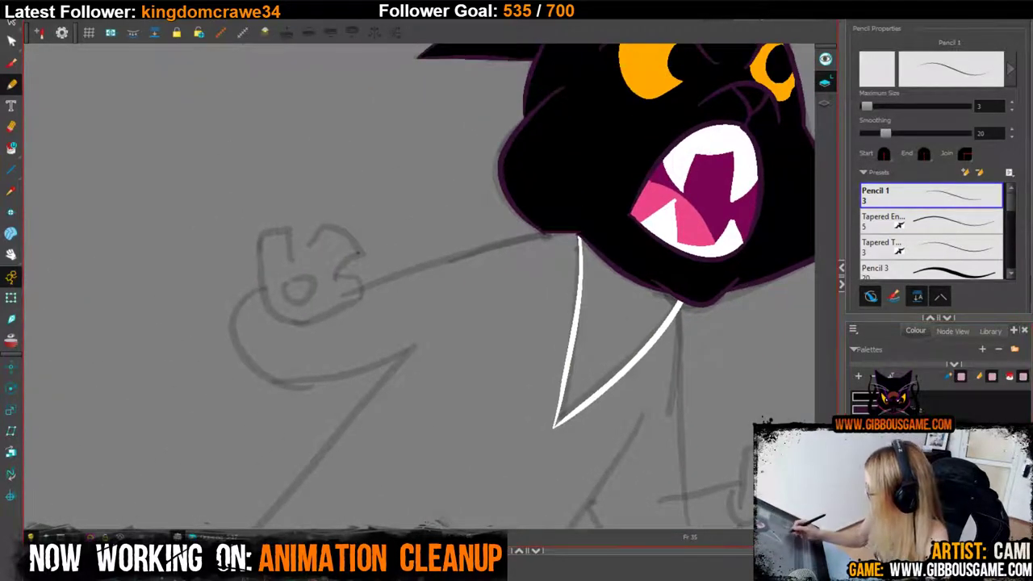
pyautogui.moveTo(290, 274)
pyautogui.mouseDown()
pyautogui.moveTo(305, 303)
pyautogui.moveTo(294, 272)
pyautogui.moveTo(380, 310)
pyautogui.mouseUp()
pyautogui.hotkey('alt', 'i')
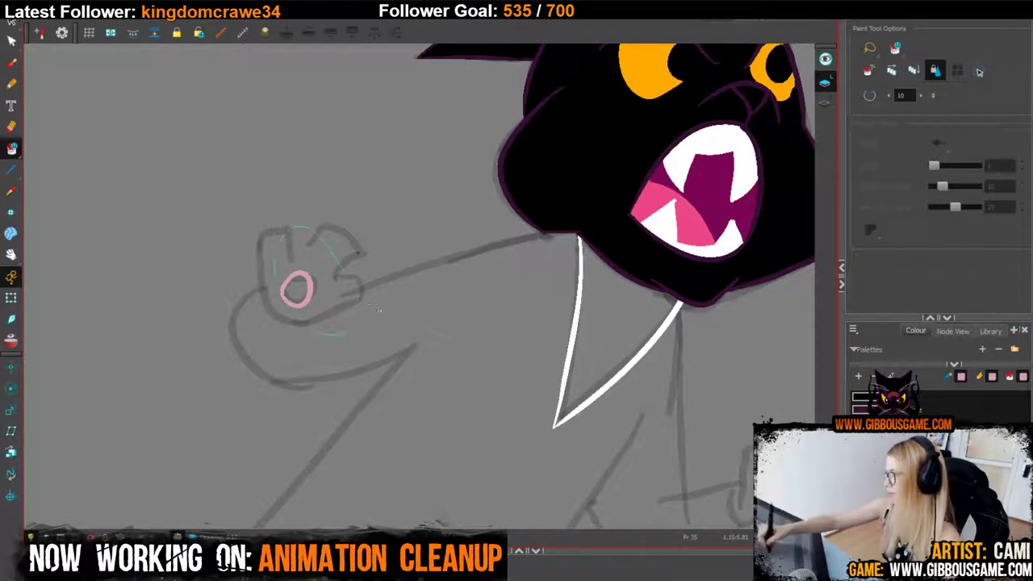
pyautogui.click(296, 288)
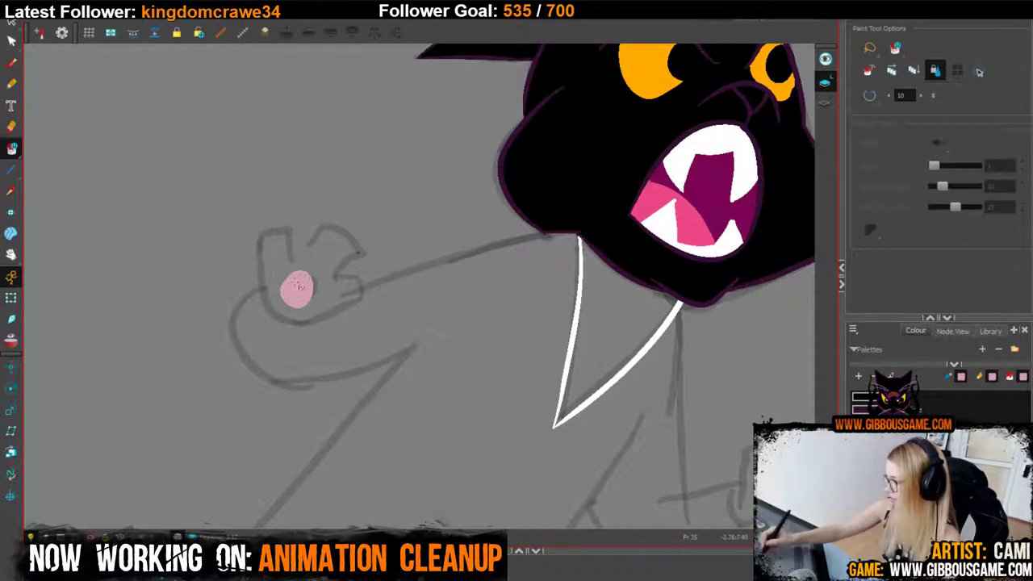
# Outline the raised paw and its toes around the pink pad in white with the size 3 Pencil 1, following the sketch.
pyautogui.hotkey('alt', 'b')
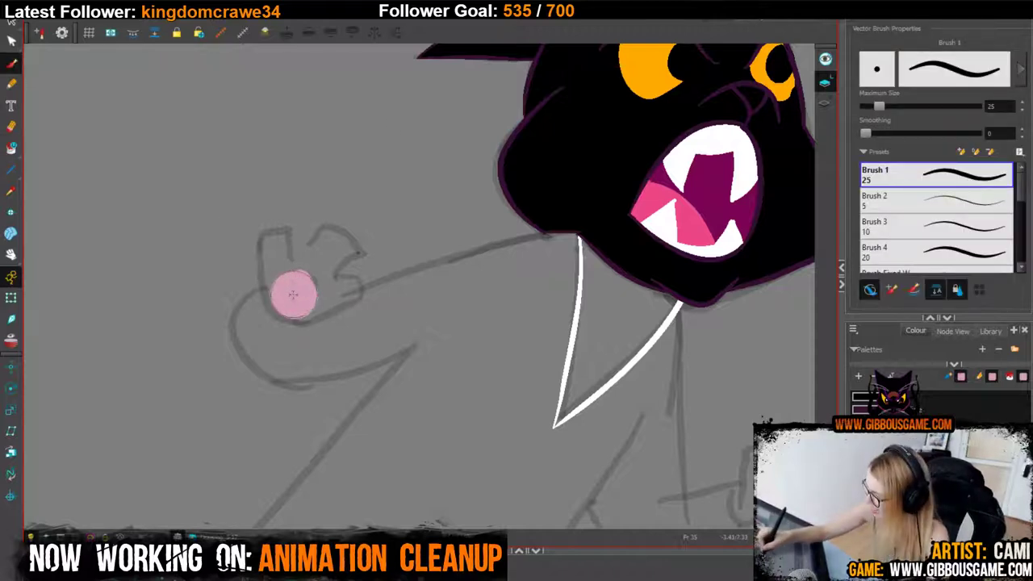
pyautogui.moveTo(877, 105); pyautogui.dragTo(872, 109)
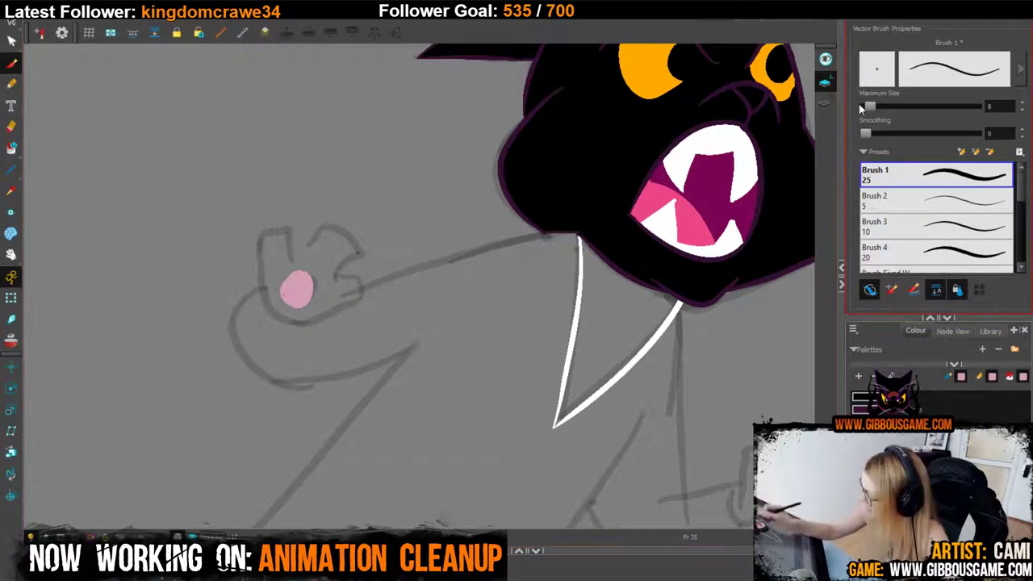
pyautogui.click(11, 84)
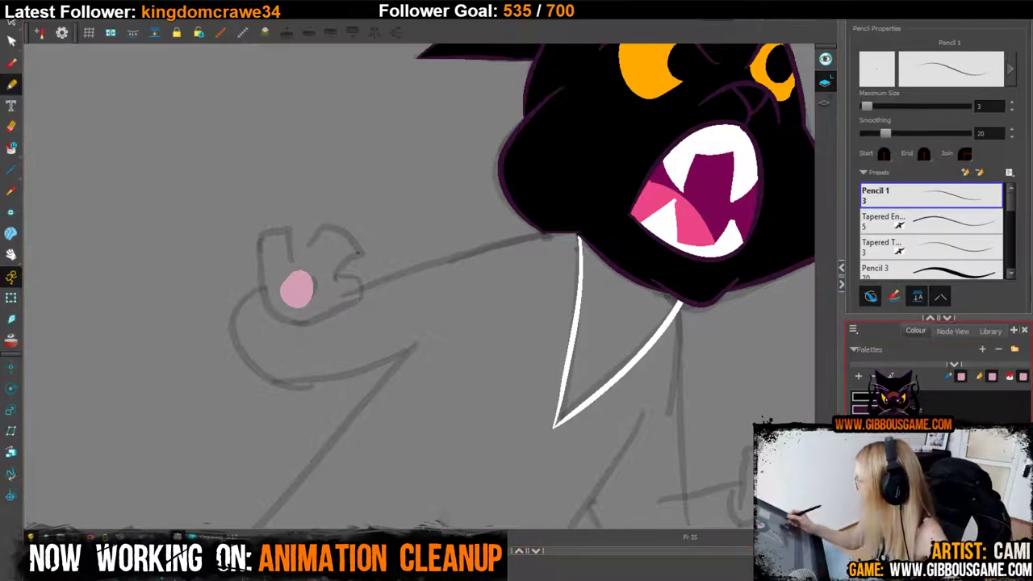
pyautogui.click(887, 460)
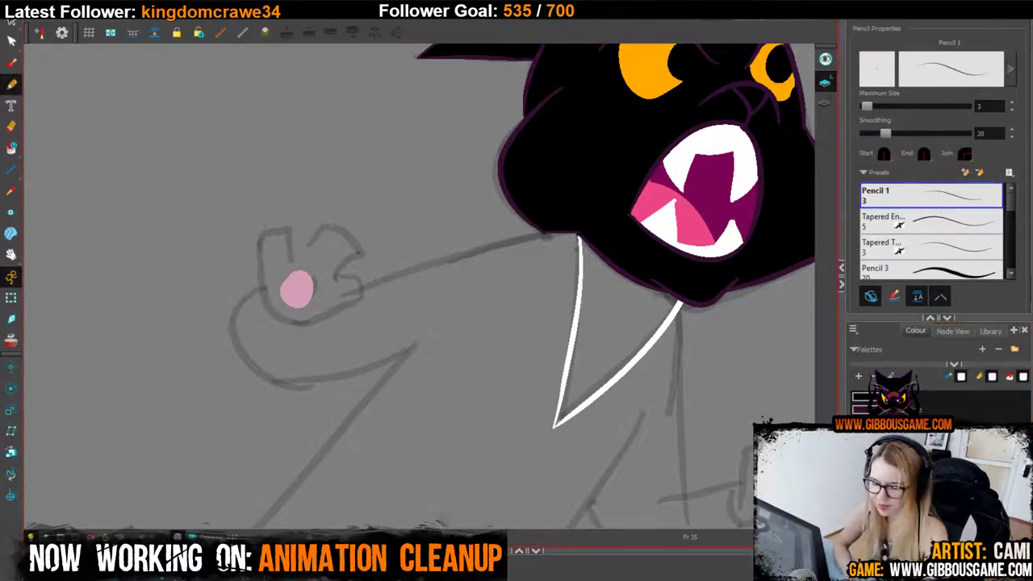
pyautogui.press('2')
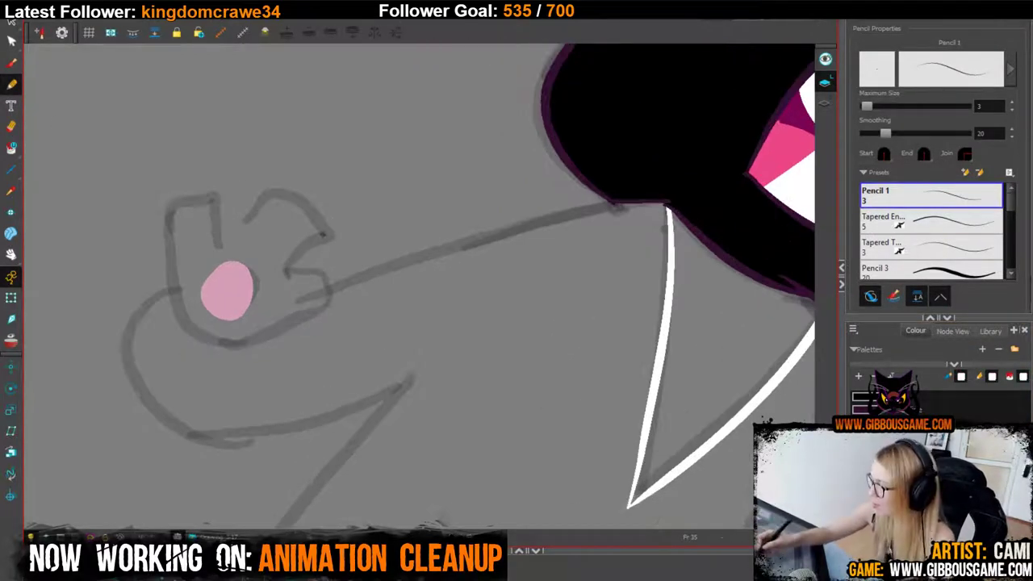
pyautogui.moveTo(220, 242)
pyautogui.mouseDown()
pyautogui.moveTo(215, 211)
pyautogui.moveTo(185, 193)
pyautogui.moveTo(171, 236)
pyautogui.moveTo(187, 313)
pyautogui.mouseUp()
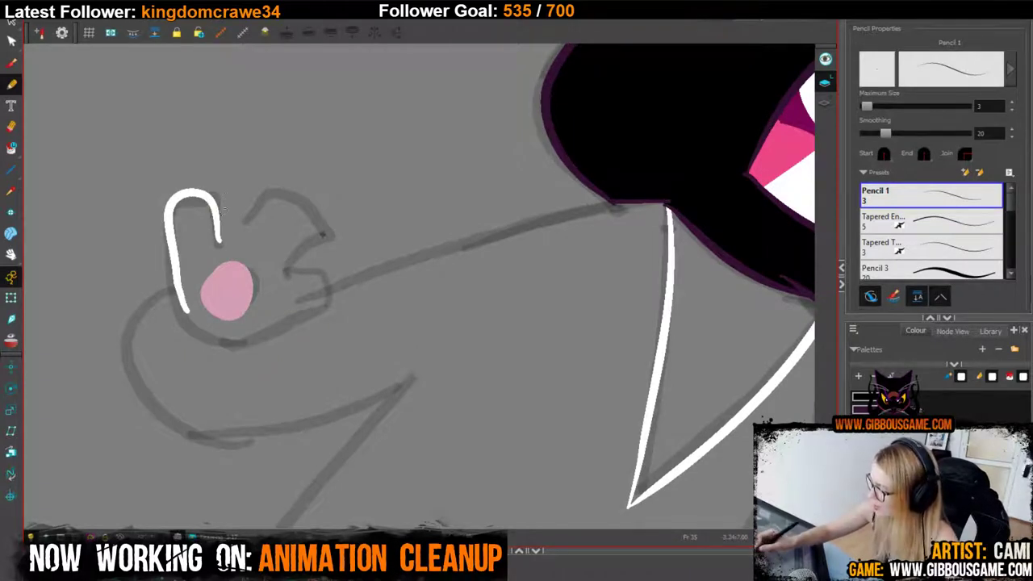
pyautogui.hotkey('ctrl', 'z')
pyautogui.moveTo(219, 243)
pyautogui.mouseDown()
pyautogui.moveTo(216, 210)
pyautogui.moveTo(167, 207)
pyautogui.moveTo(180, 308)
pyautogui.moveTo(218, 217)
pyautogui.moveTo(171, 207)
pyautogui.moveTo(182, 331)
pyautogui.moveTo(257, 357)
pyautogui.moveTo(216, 203)
pyautogui.moveTo(165, 232)
pyautogui.moveTo(198, 332)
pyautogui.moveTo(305, 319)
pyautogui.moveTo(284, 280)
pyautogui.moveTo(320, 211)
pyautogui.moveTo(221, 249)
pyautogui.moveTo(242, 244)
pyautogui.mouseUp()
pyautogui.hotkey('ctrl', 'z')
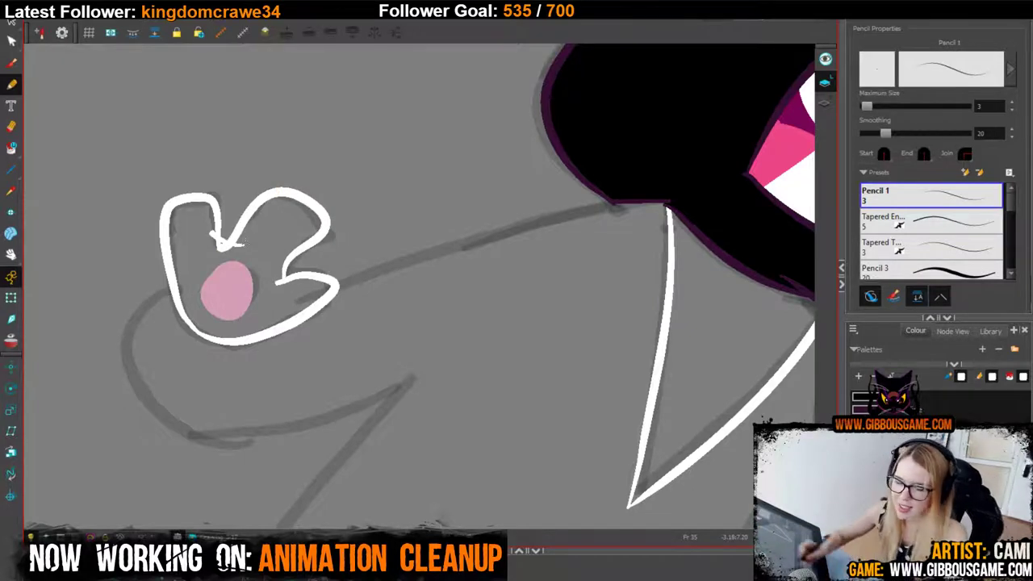
# Fill the raised paw with white around the pink pad.
pyautogui.hotkey('alt', 'i')
pyautogui.click(210, 230)
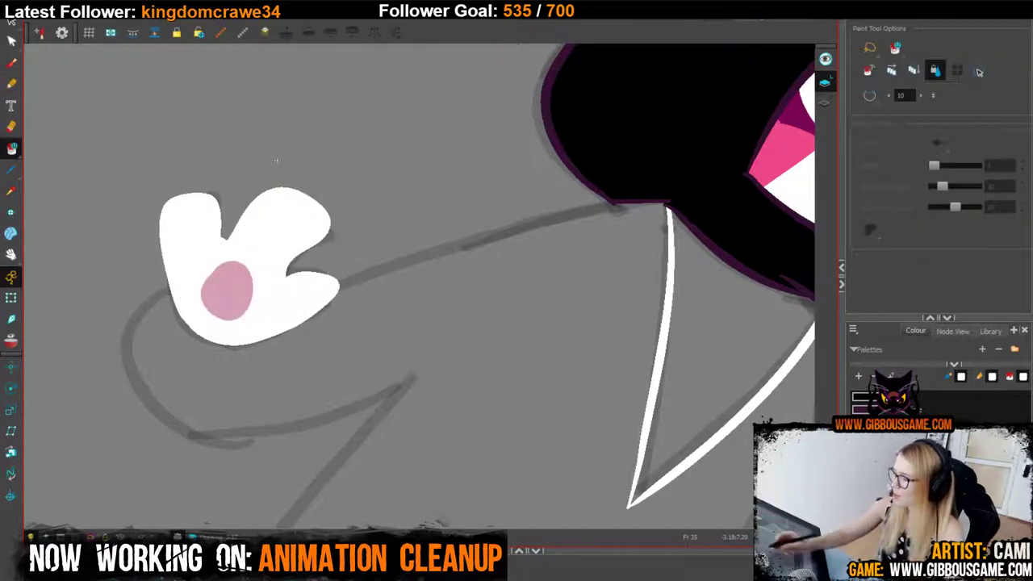
pyautogui.hotkey('alt', '/')
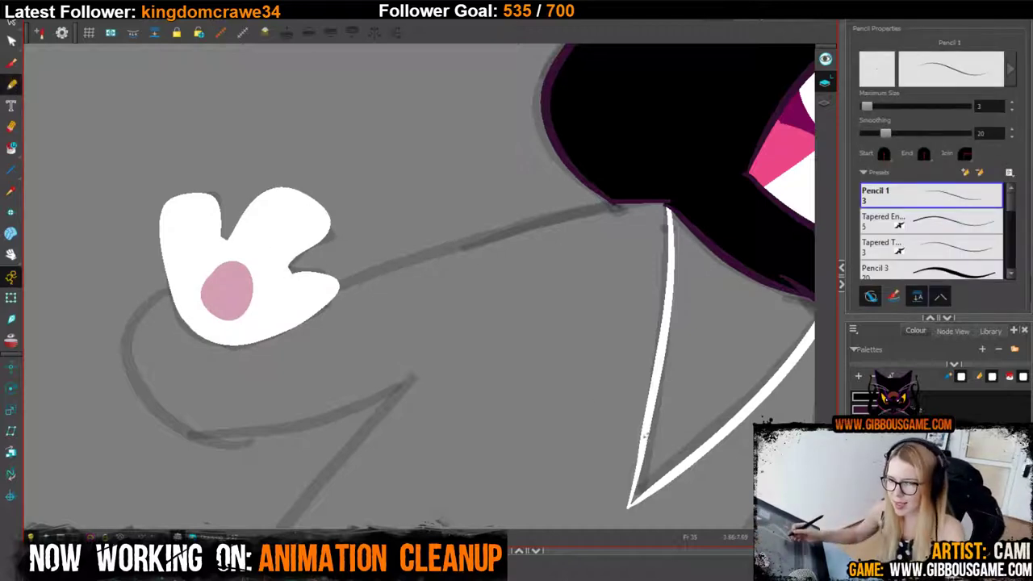
# Fill the pointed chest patch below the chin with white.
pyautogui.moveTo(677, 444)
pyautogui.mouseDown()
pyautogui.moveTo(320, 346)
pyautogui.moveTo(205, 330)
pyautogui.mouseUp()
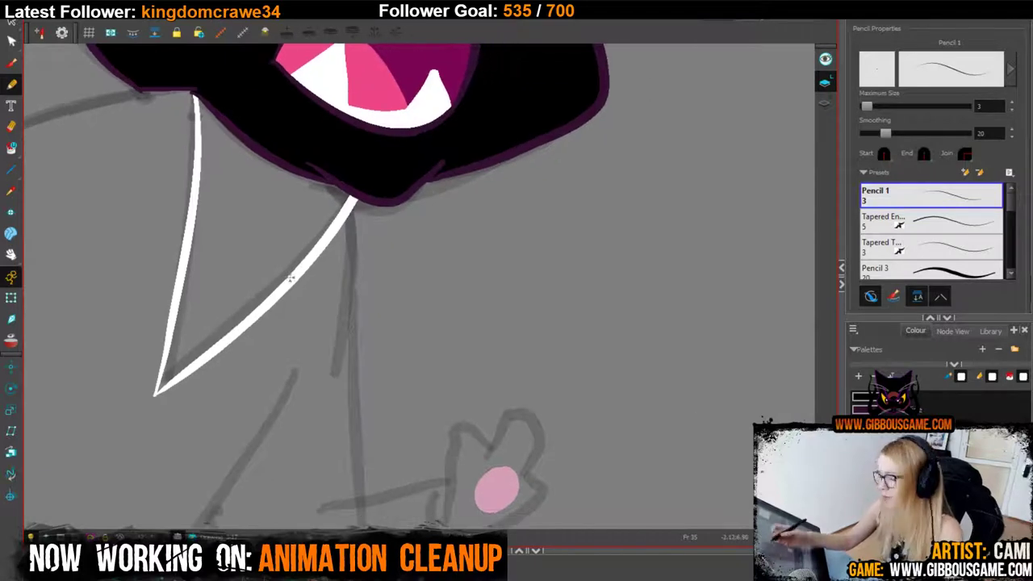
pyautogui.hotkey('alt', 'i')
pyautogui.click(251, 278)
# Outline the lower front paw and its toes around the pink pad in white with the pencil, following the sketch.
pyautogui.click(11, 84)
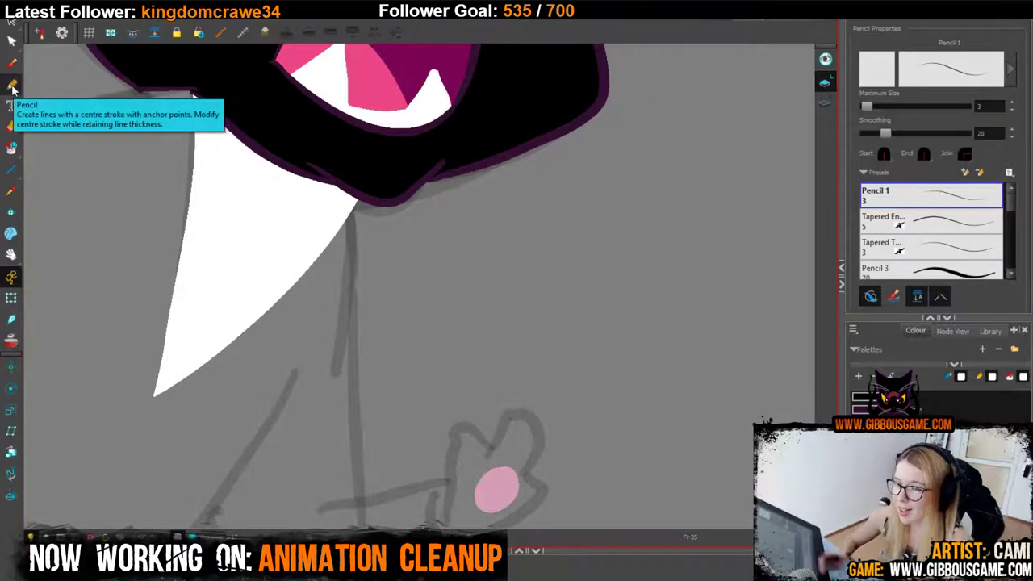
pyautogui.press('2')
pyautogui.press('2')
pyautogui.moveTo(484, 258); pyautogui.dragTo(455, 194)
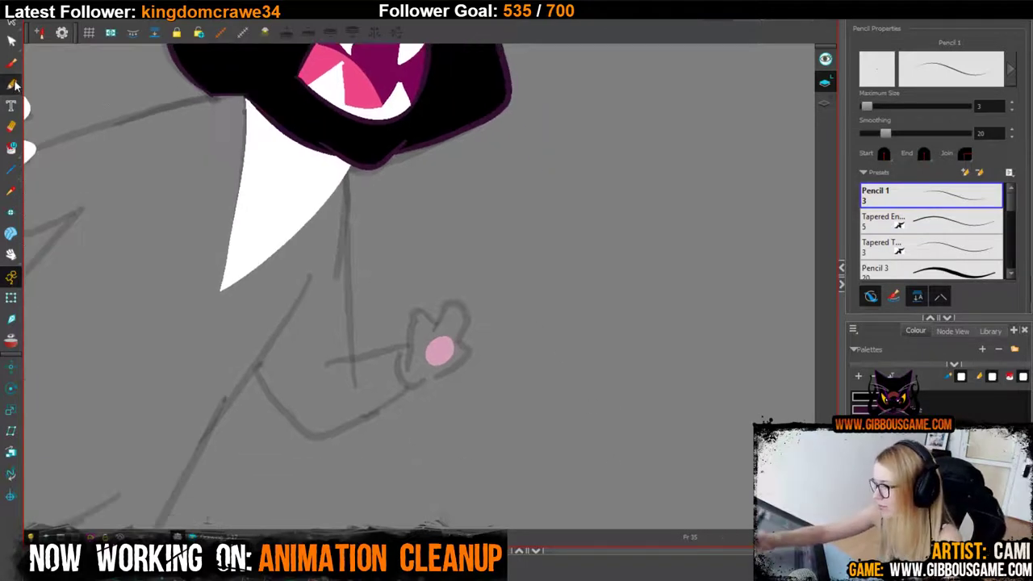
pyautogui.press('2')
pyautogui.press('2')
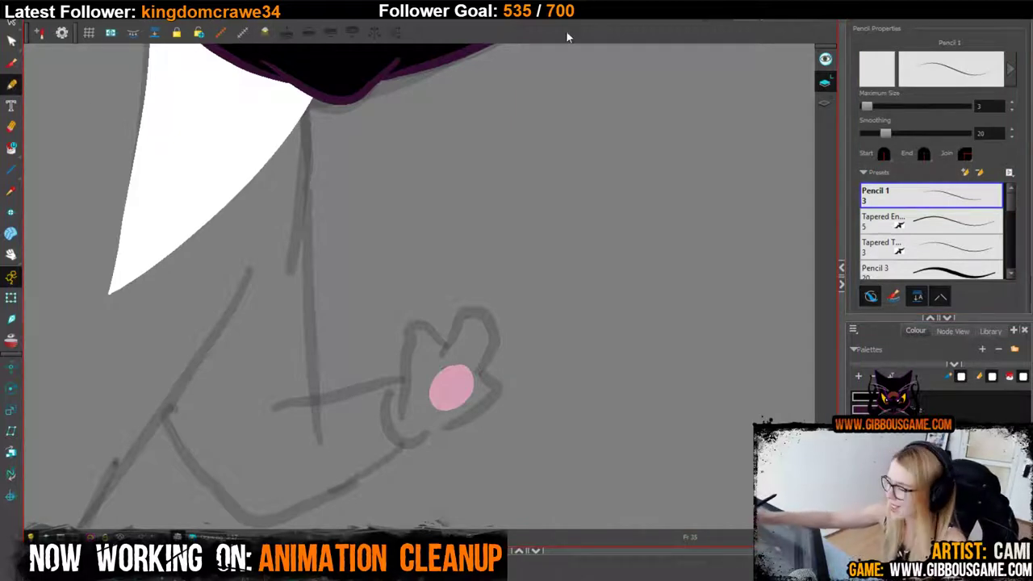
pyautogui.moveTo(635, 410); pyautogui.dragTo(639, 389)
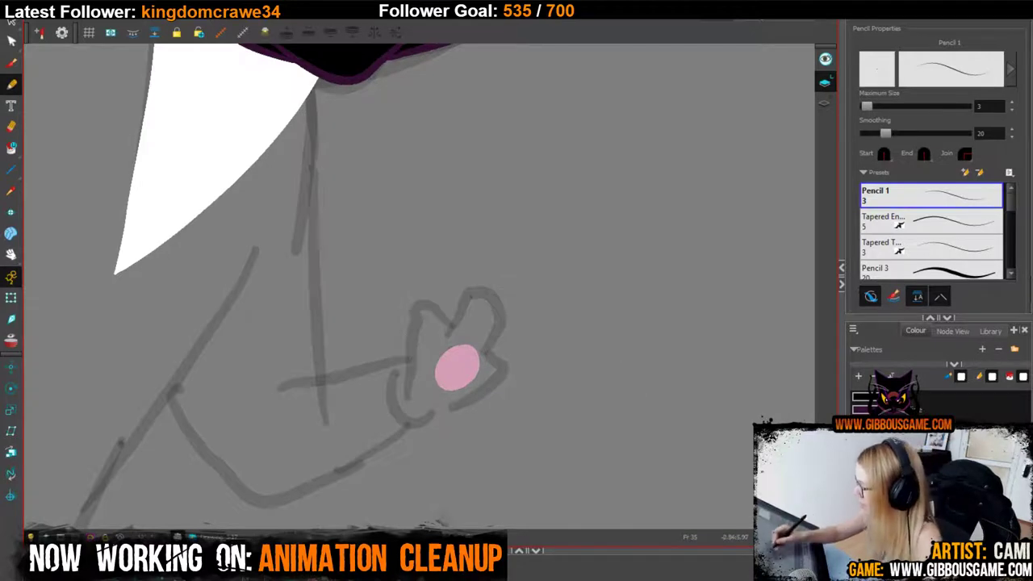
pyautogui.moveTo(410, 364)
pyautogui.mouseDown()
pyautogui.moveTo(489, 300)
pyautogui.moveTo(484, 354)
pyautogui.moveTo(415, 390)
pyautogui.mouseUp()
pyautogui.hotkey('ctrl', 'z')
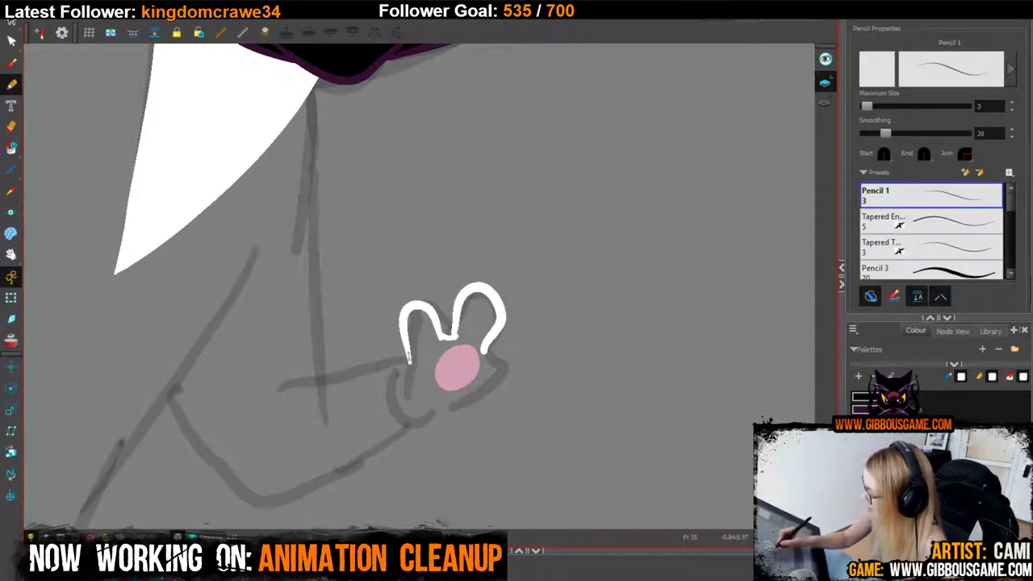
pyautogui.moveTo(410, 355)
pyautogui.mouseDown()
pyautogui.moveTo(413, 386)
pyautogui.moveTo(456, 395)
pyautogui.moveTo(510, 373)
pyautogui.moveTo(484, 346)
pyautogui.mouseUp()
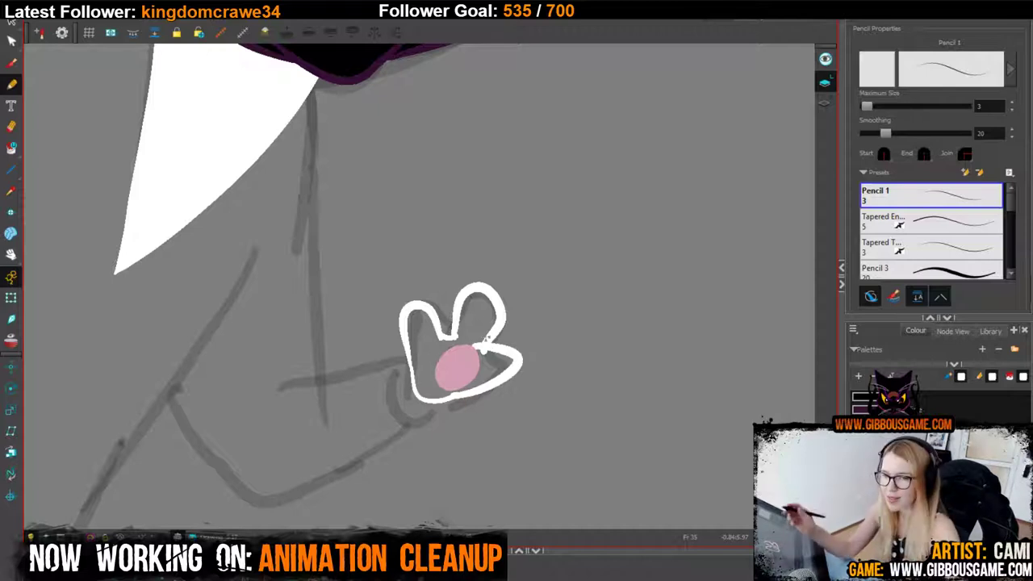
# Fill all areas of the lower front paw with white, keeping the pad pink.
pyautogui.hotkey('alt', 'i')
pyautogui.click(482, 323)
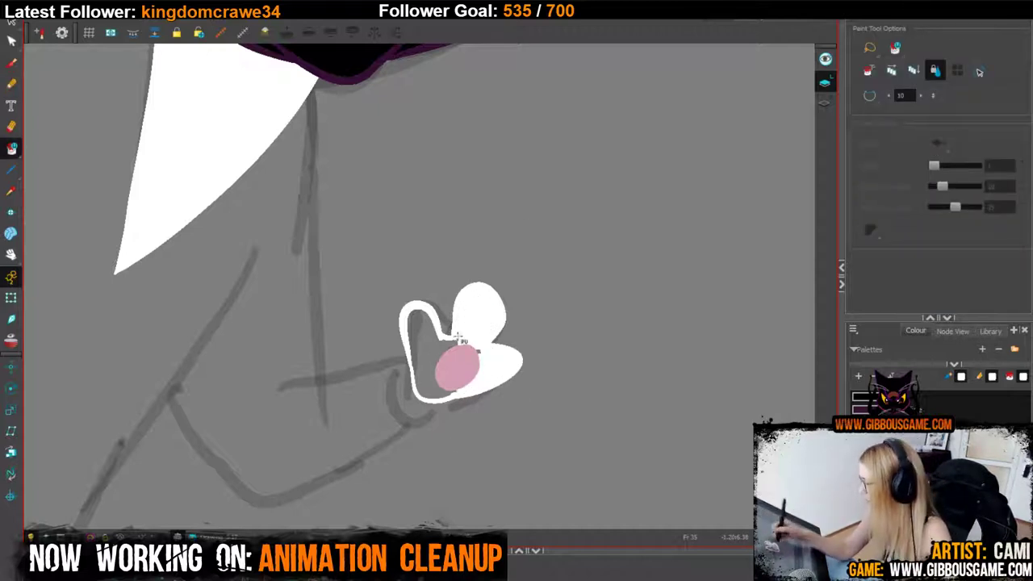
pyautogui.click(461, 339)
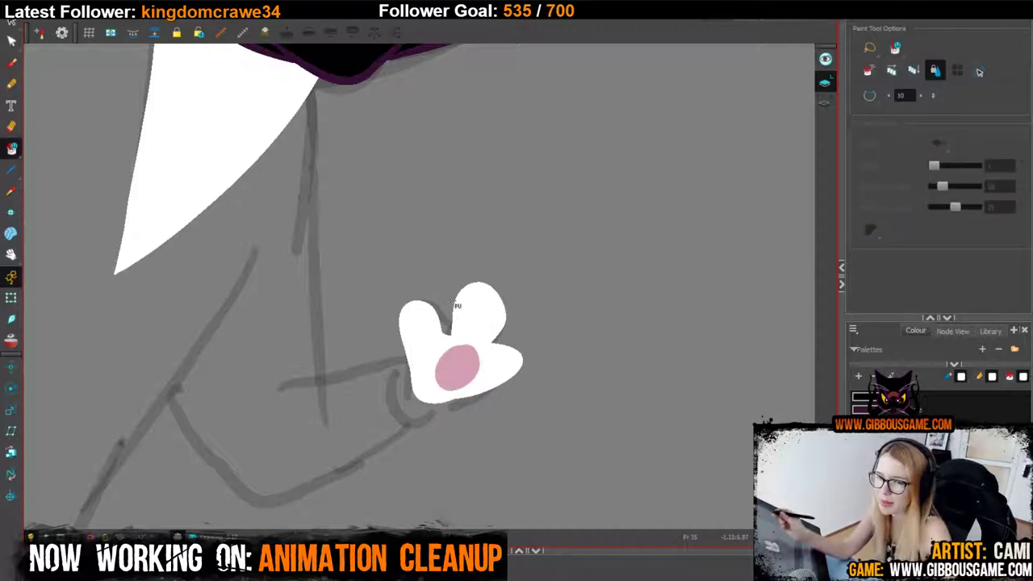
# Ink the raised arm's upper edge from the paw to the cheek in the dark purple line colour with the pencil.
pyautogui.moveTo(575, 429); pyautogui.dragTo(763, 402)
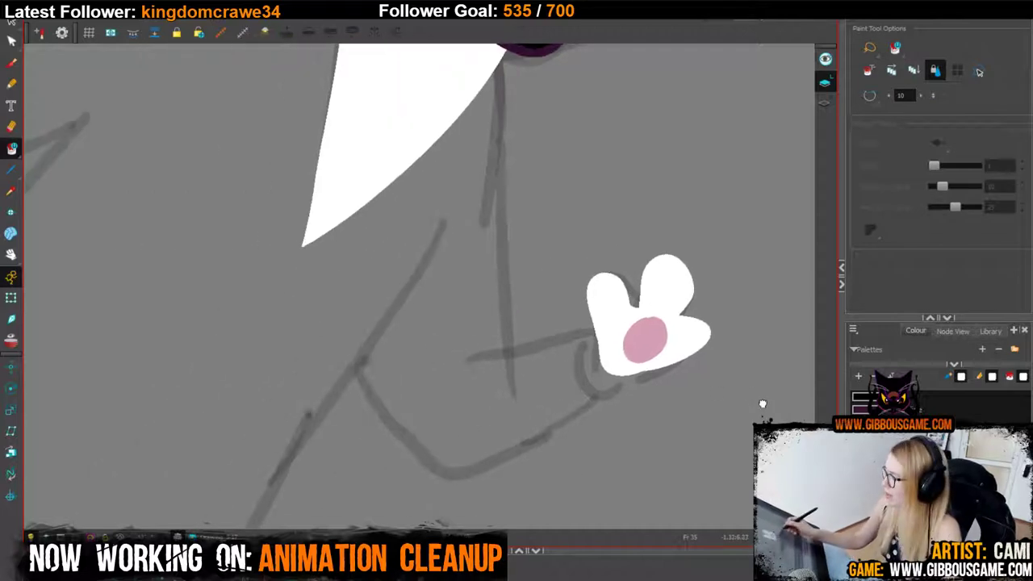
pyautogui.click(11, 85)
pyautogui.click(920, 409)
pyautogui.click(941, 410)
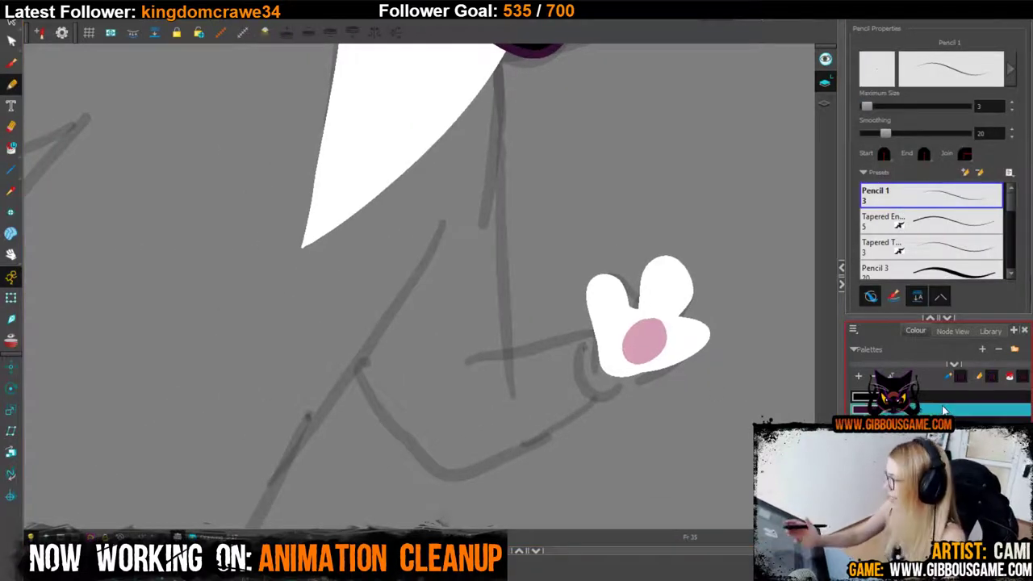
pyautogui.click(11, 87)
pyautogui.press('1')
pyautogui.press('1')
pyautogui.press('1')
pyautogui.press('1')
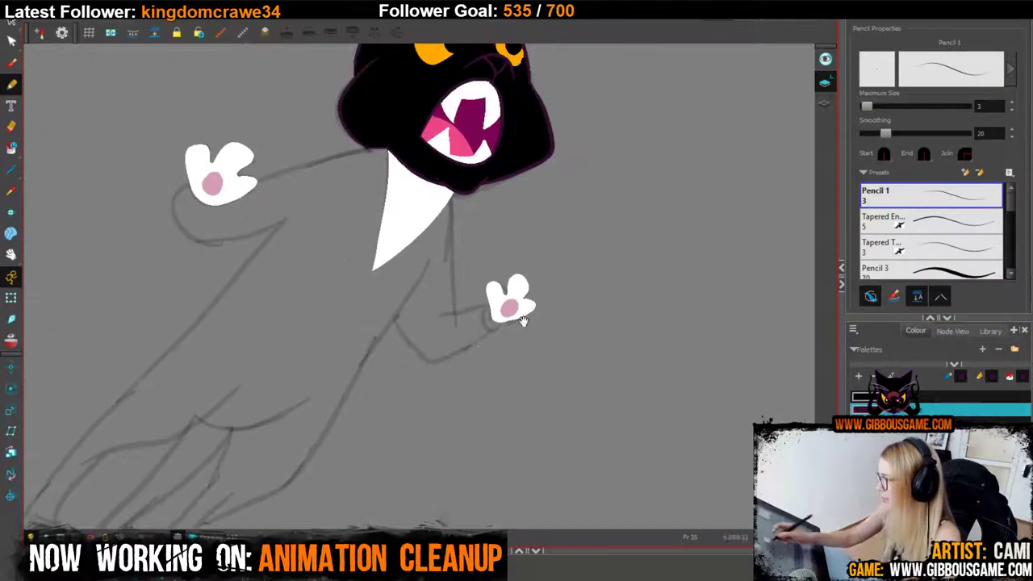
pyautogui.moveTo(523, 323); pyautogui.dragTo(597, 445)
pyautogui.press('2')
pyautogui.press('2')
pyautogui.press('2')
pyautogui.moveTo(417, 322); pyautogui.dragTo(506, 398)
pyautogui.moveTo(336, 409); pyautogui.dragTo(558, 338)
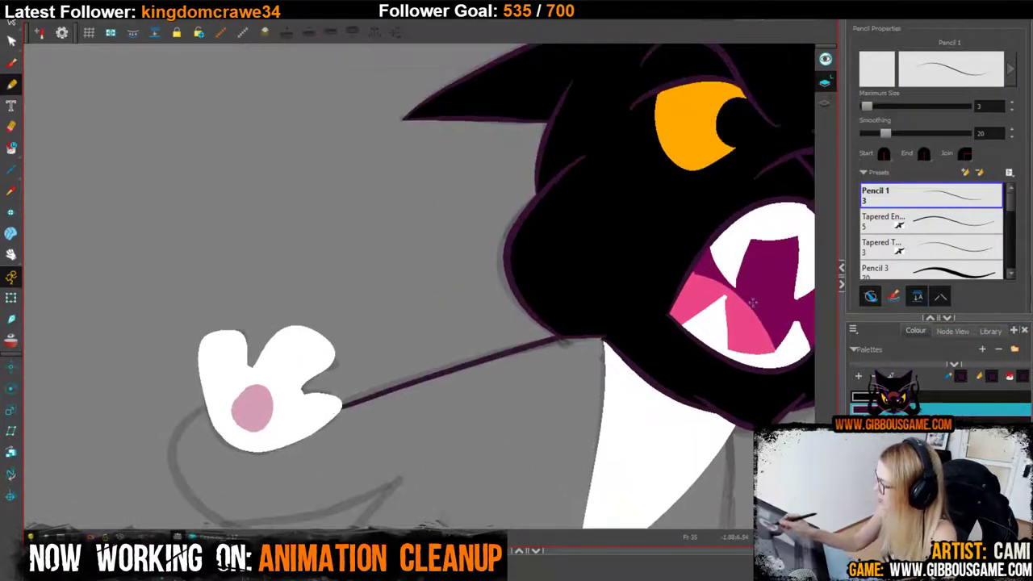
# Outline the raised arm's bent elbow and underside in dark purple, from behind the paw to the armpit.
pyautogui.moveTo(373, 394); pyautogui.dragTo(427, 251)
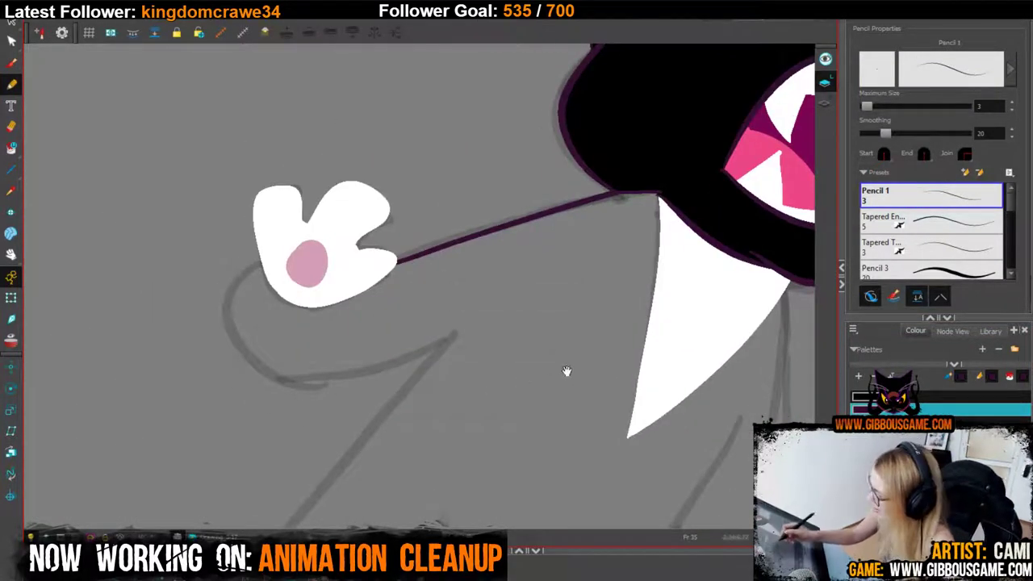
pyautogui.moveTo(567, 372); pyautogui.dragTo(598, 331)
pyautogui.moveTo(268, 257)
pyautogui.mouseDown()
pyautogui.moveTo(310, 197)
pyautogui.moveTo(277, 236)
pyautogui.moveTo(283, 317)
pyautogui.mouseUp()
pyautogui.hotkey('ctrl', 'z')
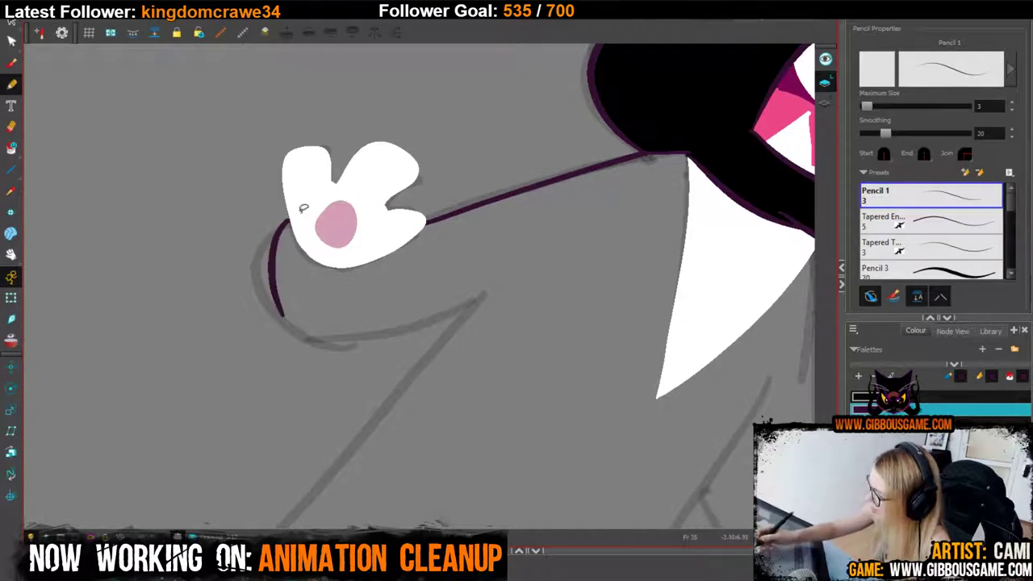
pyautogui.hotkey('ctrl', 'z')
pyautogui.moveTo(304, 209)
pyautogui.mouseDown()
pyautogui.moveTo(259, 251)
pyautogui.moveTo(262, 288)
pyautogui.moveTo(314, 337)
pyautogui.moveTo(305, 345)
pyautogui.moveTo(487, 296)
pyautogui.mouseUp()
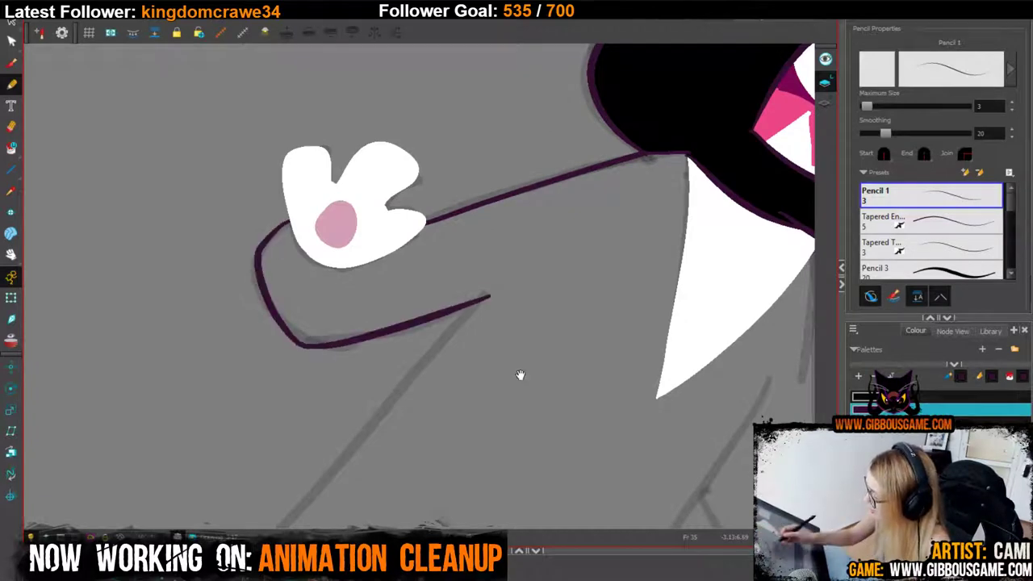
# Ink the long side of the torso in dark purple, from the raised arm's armpit down toward the leg.
pyautogui.moveTo(522, 373); pyautogui.dragTo(607, 167)
pyautogui.moveTo(575, 107); pyautogui.dragTo(489, 195)
pyautogui.hotkey('ctrl', 'z')
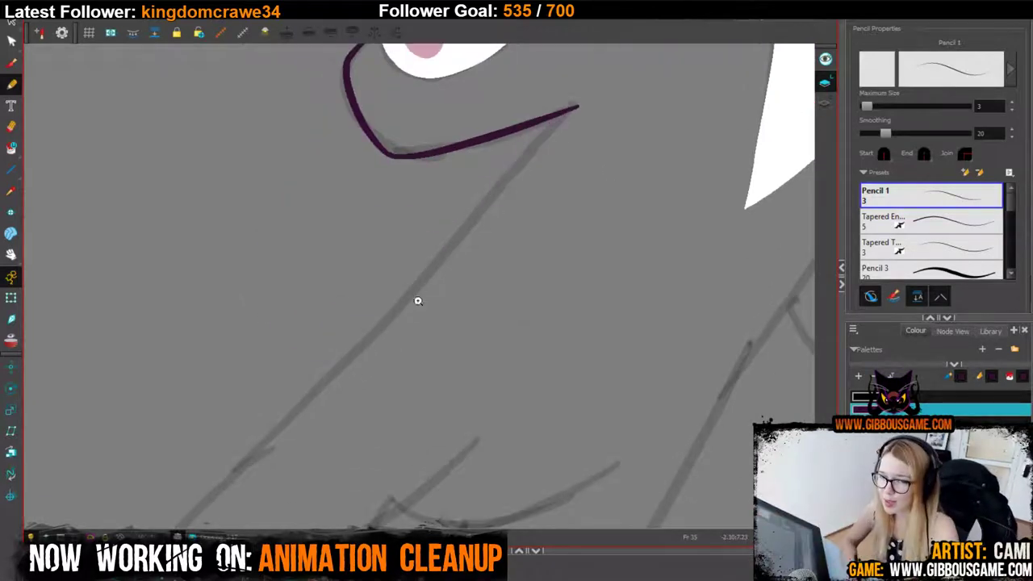
pyautogui.moveTo(418, 299)
pyautogui.mouseDown()
pyautogui.moveTo(505, 392)
pyautogui.moveTo(578, 231)
pyautogui.mouseUp()
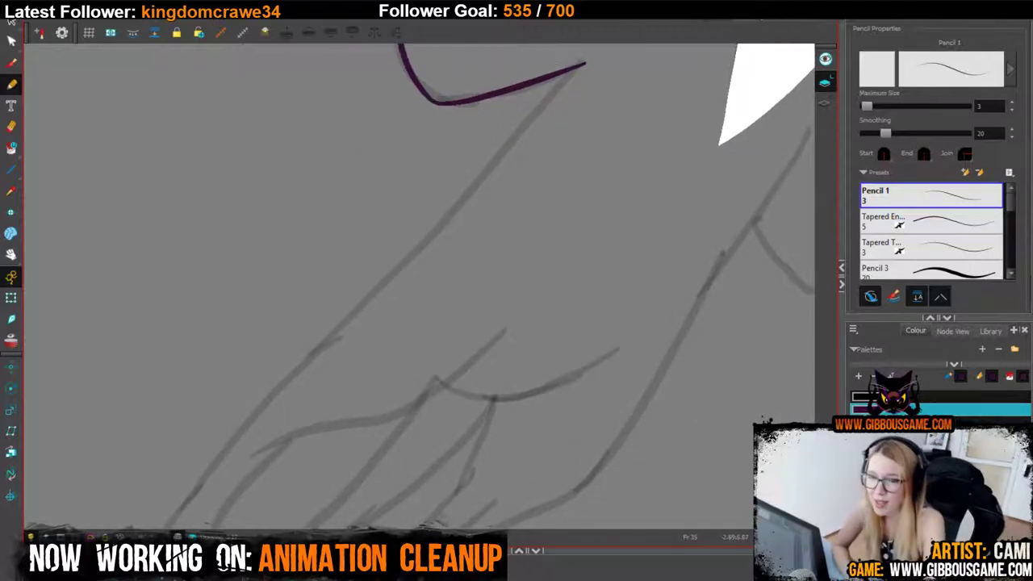
pyautogui.moveTo(593, 249); pyautogui.dragTo(526, 248)
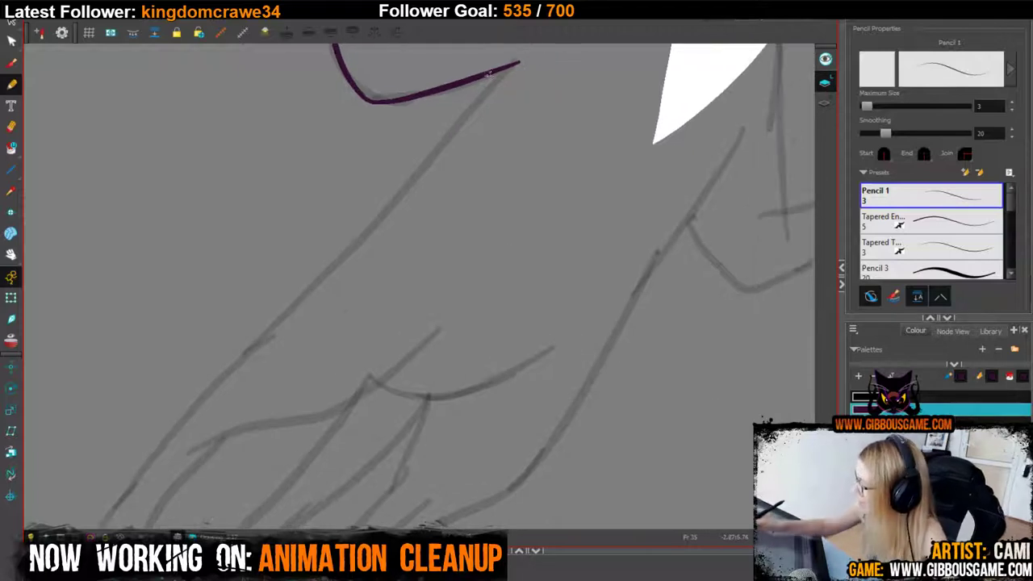
pyautogui.moveTo(502, 71); pyautogui.dragTo(427, 162)
pyautogui.hotkey('ctrl', 'z')
pyautogui.moveTo(498, 70)
pyautogui.mouseDown()
pyautogui.moveTo(237, 369)
pyautogui.moveTo(342, 239)
pyautogui.moveTo(215, 376)
pyautogui.moveTo(475, 90)
pyautogui.moveTo(164, 430)
pyautogui.mouseUp()
pyautogui.hotkey('ctrl', 'z')
pyautogui.moveTo(179, 488); pyautogui.dragTo(287, 394)
pyautogui.moveTo(297, 309); pyautogui.dragTo(183, 452)
pyautogui.hotkey('ctrl', 'z')
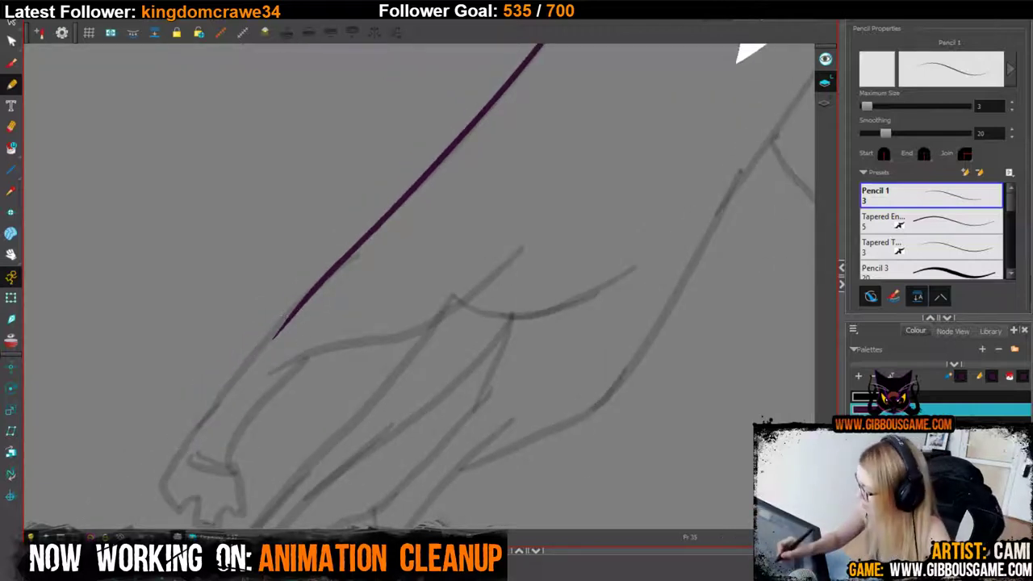
# Extend the torso's side line down the outer edge of the leg to the ankle in dark purple.
pyautogui.moveTo(300, 305)
pyautogui.mouseDown()
pyautogui.moveTo(337, 265)
pyautogui.moveTo(219, 401)
pyautogui.moveTo(386, 215)
pyautogui.moveTo(334, 255)
pyautogui.moveTo(190, 443)
pyautogui.moveTo(310, 349)
pyautogui.mouseUp()
pyautogui.hotkey('ctrl', 'z')
pyautogui.hotkey('ctrl', 'z')
pyautogui.moveTo(399, 365); pyautogui.dragTo(360, 357)
pyautogui.hotkey('ctrl', 'z')
pyautogui.moveTo(192, 459); pyautogui.dragTo(264, 349)
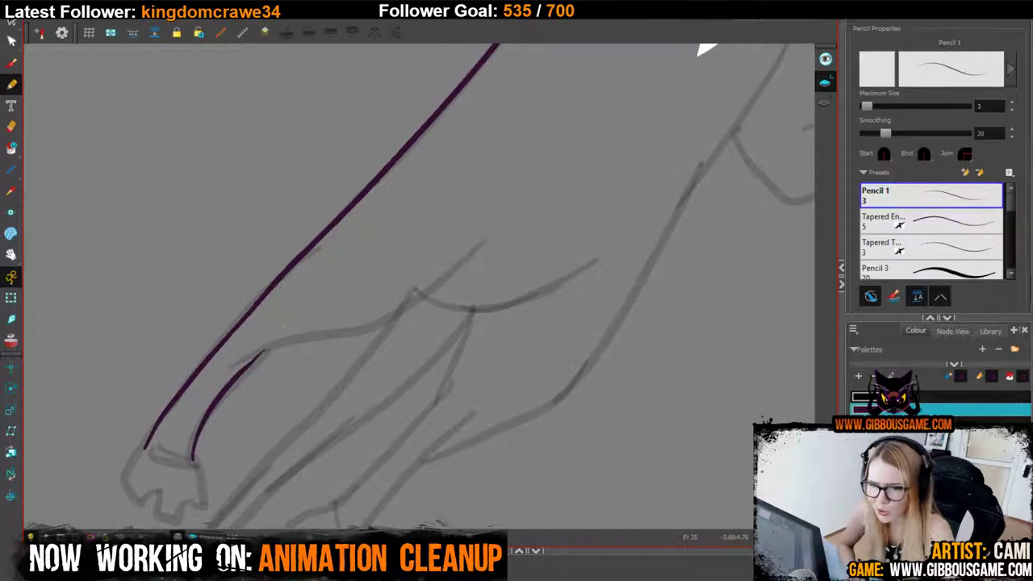
pyautogui.hotkey('ctrl', 'z')
pyautogui.moveTo(572, 404); pyautogui.dragTo(535, 457)
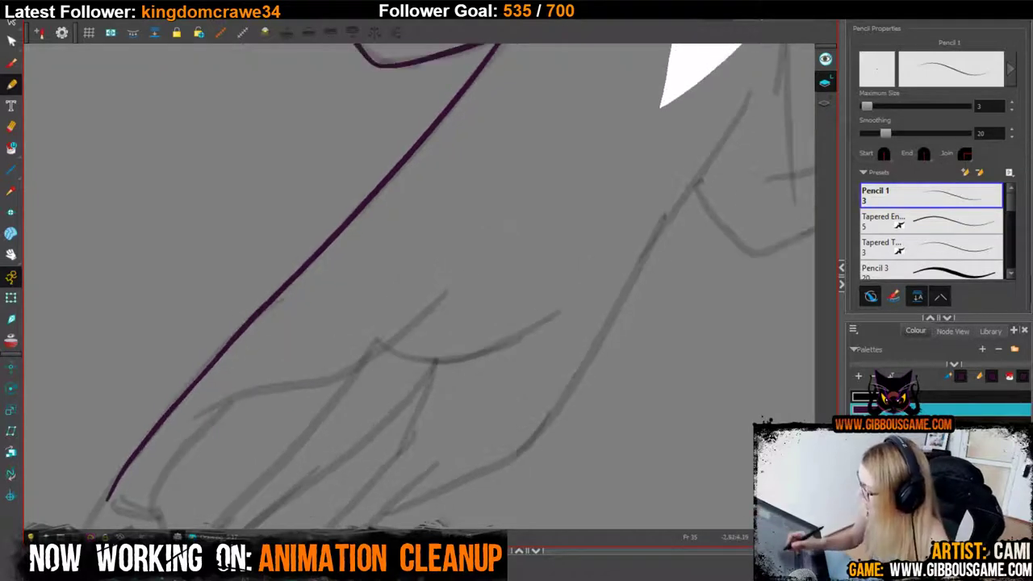
pyautogui.moveTo(216, 403)
pyautogui.mouseDown()
pyautogui.moveTo(314, 380)
pyautogui.moveTo(436, 297)
pyautogui.moveTo(315, 386)
pyautogui.moveTo(437, 305)
pyautogui.mouseUp()
pyautogui.hotkey('ctrl', 'z')
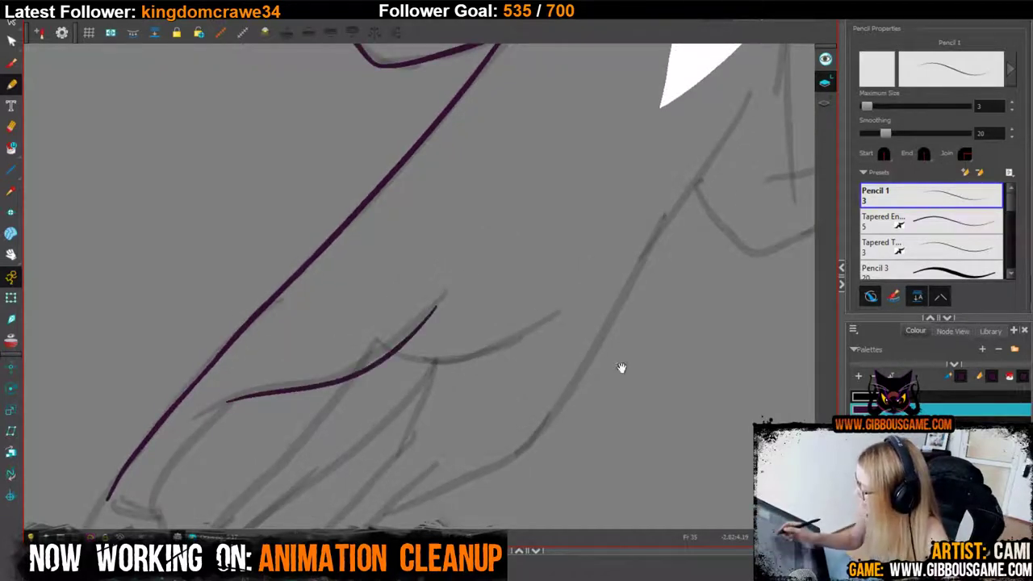
pyautogui.moveTo(618, 363); pyautogui.dragTo(524, 396)
pyautogui.hotkey('ctrl', 'z')
# Ink the first leg's inner thigh, the crotch curve and the second leg's inner edge down to the ankle in dark purple.
pyautogui.moveTo(137, 432)
pyautogui.mouseDown()
pyautogui.moveTo(181, 424)
pyautogui.moveTo(339, 335)
pyautogui.mouseUp()
pyautogui.moveTo(290, 384)
pyautogui.mouseDown()
pyautogui.moveTo(321, 392)
pyautogui.moveTo(450, 354)
pyautogui.mouseUp()
pyautogui.moveTo(474, 390); pyautogui.dragTo(535, 263)
pyautogui.moveTo(403, 270); pyautogui.dragTo(373, 347)
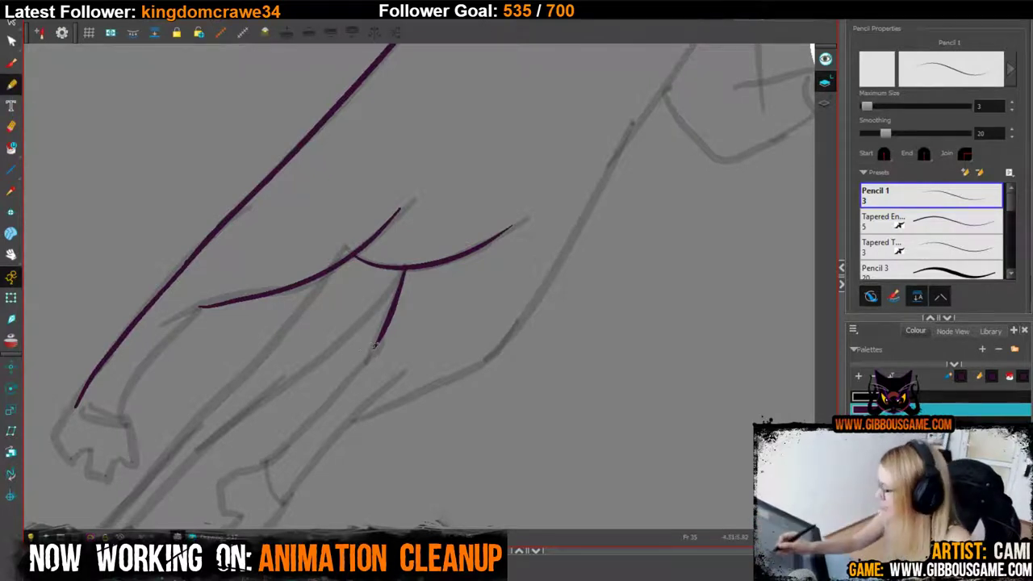
pyautogui.moveTo(378, 340); pyautogui.dragTo(308, 418)
pyautogui.hotkey('ctrl', 'z')
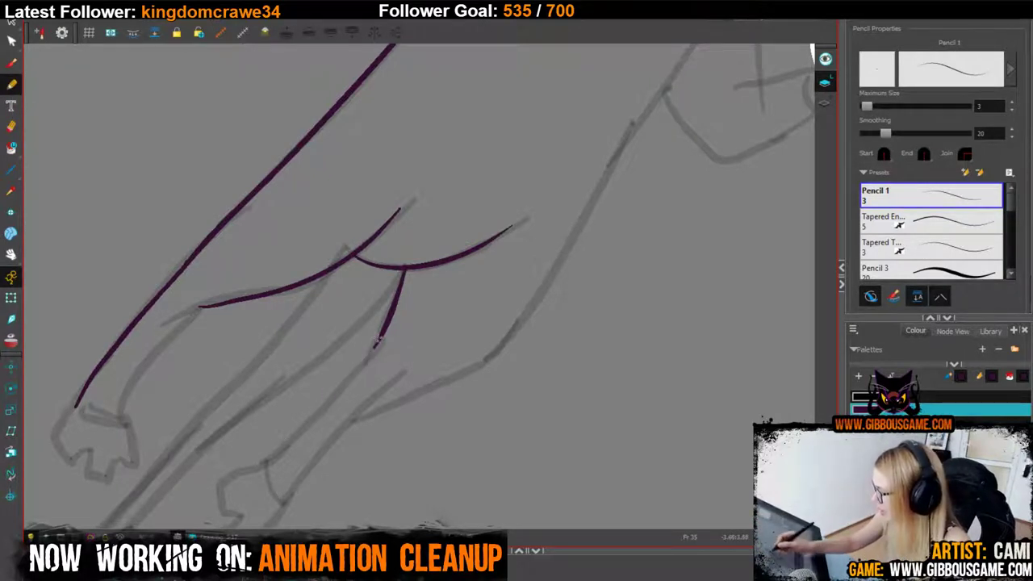
pyautogui.moveTo(382, 334); pyautogui.dragTo(275, 456)
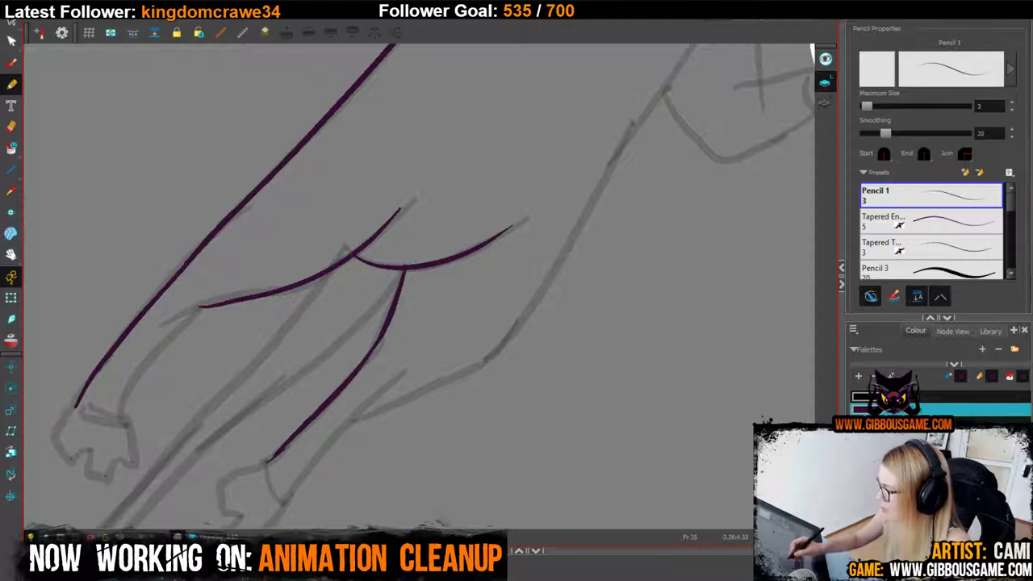
pyautogui.moveTo(404, 428); pyautogui.dragTo(366, 397)
pyautogui.moveTo(248, 468); pyautogui.dragTo(337, 377)
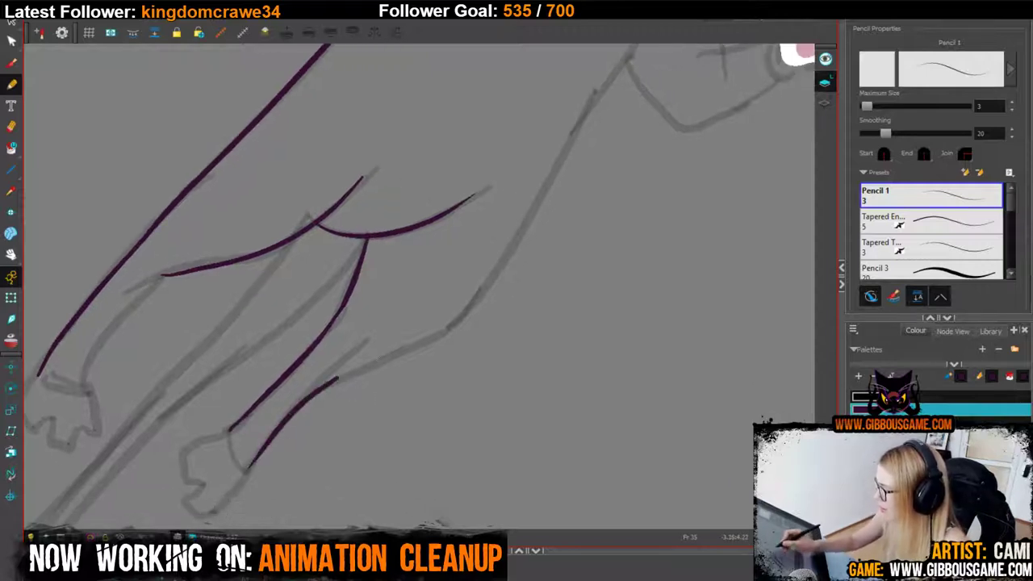
pyautogui.hotkey('ctrl', 'z')
pyautogui.moveTo(250, 466)
pyautogui.mouseDown()
pyautogui.moveTo(316, 389)
pyautogui.moveTo(411, 349)
pyautogui.moveTo(480, 304)
pyautogui.mouseUp()
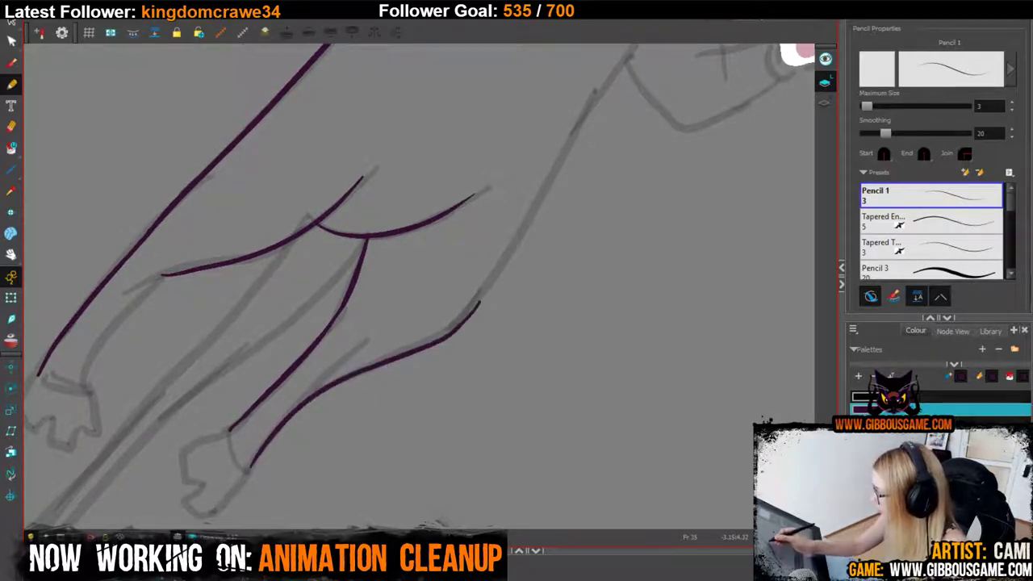
pyautogui.hotkey('ctrl', 'z')
# Ink the torso's other side in dark purple, from below the chest patch down the second leg's outer edge to the ankle.
pyautogui.moveTo(637, 299); pyautogui.dragTo(581, 355)
pyautogui.press('1')
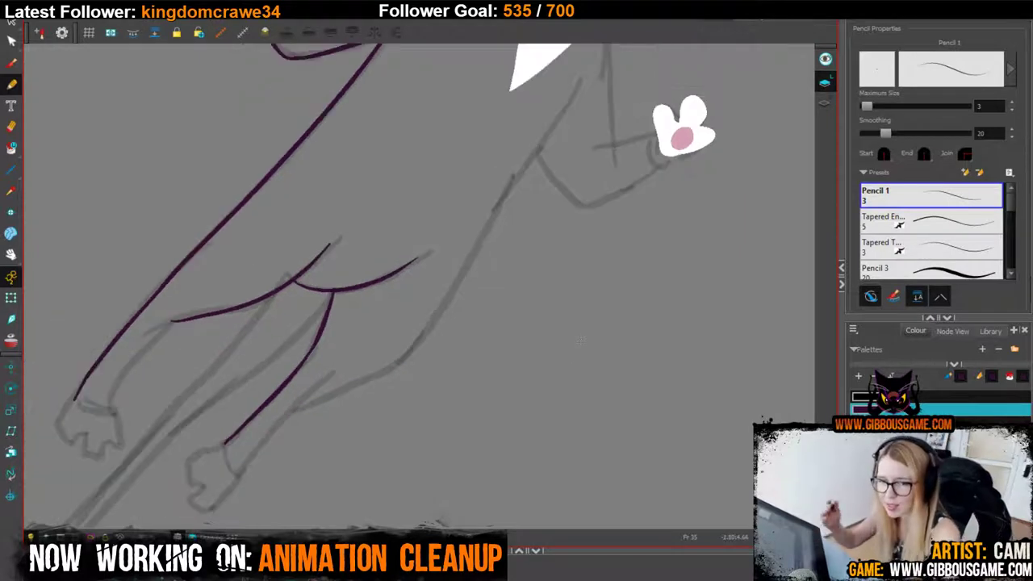
pyautogui.moveTo(581, 75); pyautogui.dragTo(511, 191)
pyautogui.hotkey('ctrl', 'z')
pyautogui.moveTo(582, 75)
pyautogui.mouseDown()
pyautogui.moveTo(410, 354)
pyautogui.moveTo(268, 435)
pyautogui.mouseUp()
pyautogui.moveTo(240, 471); pyautogui.dragTo(270, 435)
pyautogui.hotkey('ctrl', 'z')
# Ink the first leg's inner calf and close both ankles with short curved lines in dark purple.
pyautogui.moveTo(113, 412)
pyautogui.mouseDown()
pyautogui.moveTo(113, 396)
pyautogui.moveTo(179, 320)
pyautogui.mouseUp()
pyautogui.moveTo(75, 400); pyautogui.dragTo(113, 410)
pyautogui.hotkey('ctrl', 'z')
pyautogui.hotkey('ctrl', 'z')
pyautogui.moveTo(224, 443); pyautogui.dragTo(238, 474)
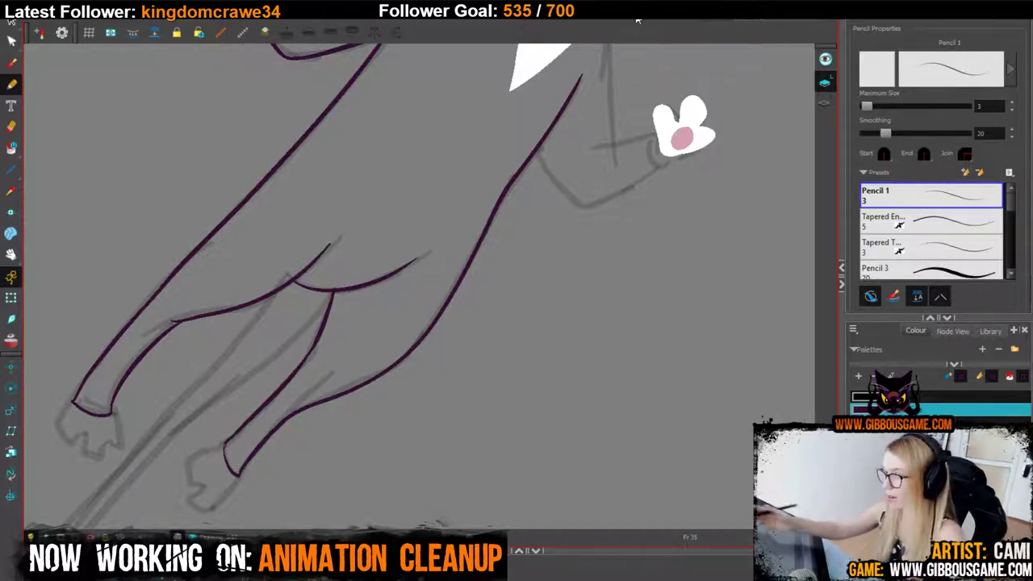
# Outline the lowered arm in dark purple, from the chin to the elbow crease and paw, and along its underside to the torso.
pyautogui.moveTo(675, 180); pyautogui.dragTo(418, 444)
pyautogui.press('2')
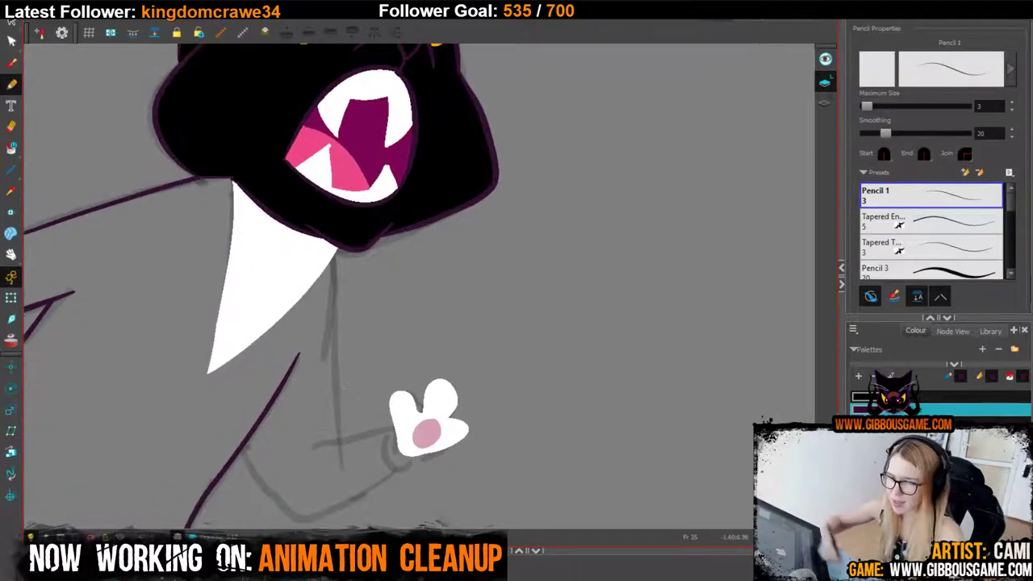
pyautogui.moveTo(487, 274); pyautogui.dragTo(532, 223)
pyautogui.moveTo(375, 194)
pyautogui.mouseDown()
pyautogui.moveTo(382, 389)
pyautogui.moveTo(442, 376)
pyautogui.mouseUp()
pyautogui.hotkey('ctrl', 'z')
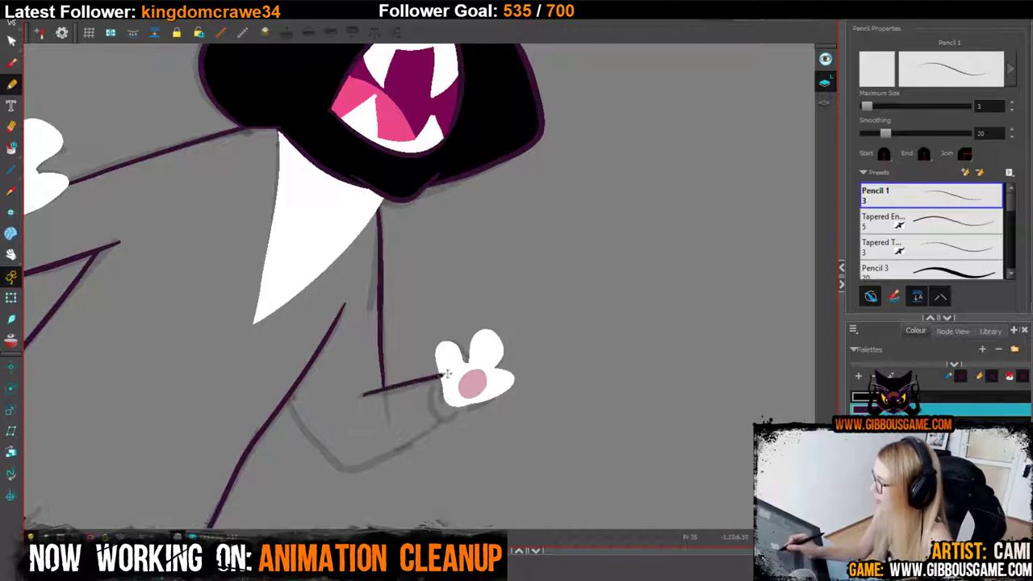
pyautogui.moveTo(363, 395); pyautogui.dragTo(442, 376)
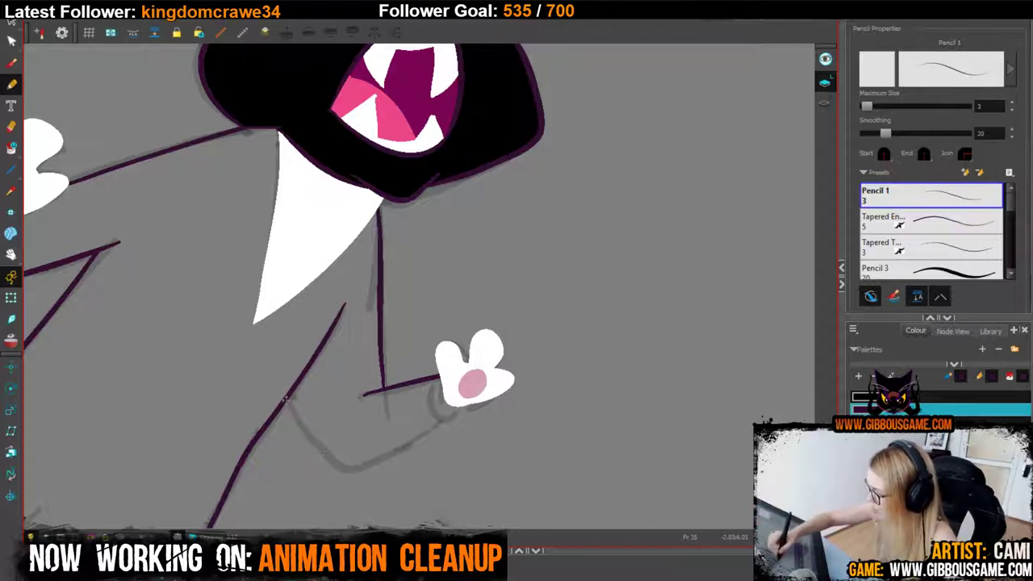
pyautogui.moveTo(285, 399)
pyautogui.mouseDown()
pyautogui.moveTo(343, 466)
pyautogui.moveTo(376, 464)
pyautogui.moveTo(457, 407)
pyautogui.mouseUp()
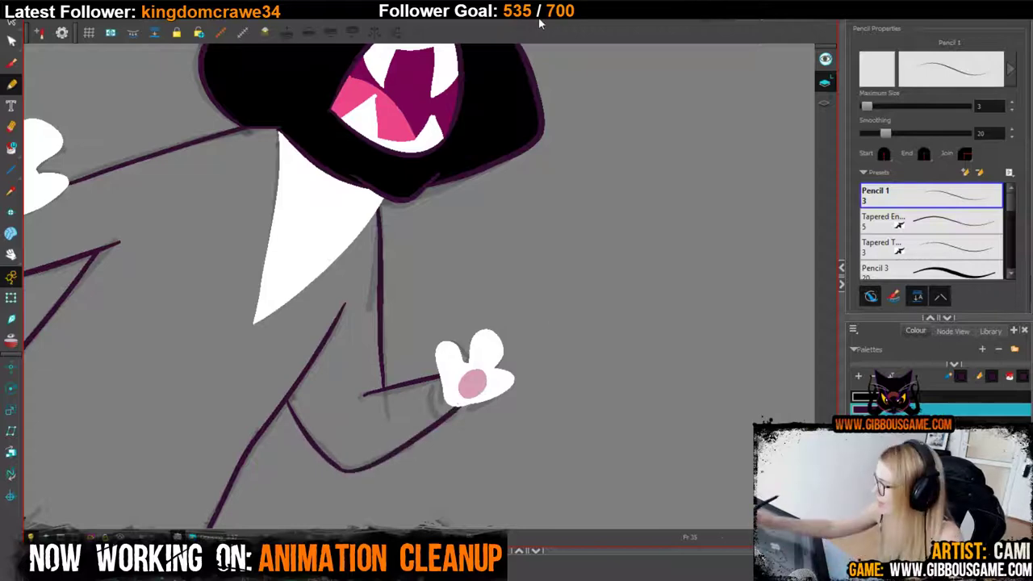
# Outline the first hind paw in white with three rounded toes beyond the ankle line.
pyautogui.moveTo(590, 344); pyautogui.dragTo(985, 52)
pyautogui.moveTo(458, 514)
pyautogui.mouseDown()
pyautogui.moveTo(541, 431)
pyautogui.moveTo(515, 502)
pyautogui.mouseUp()
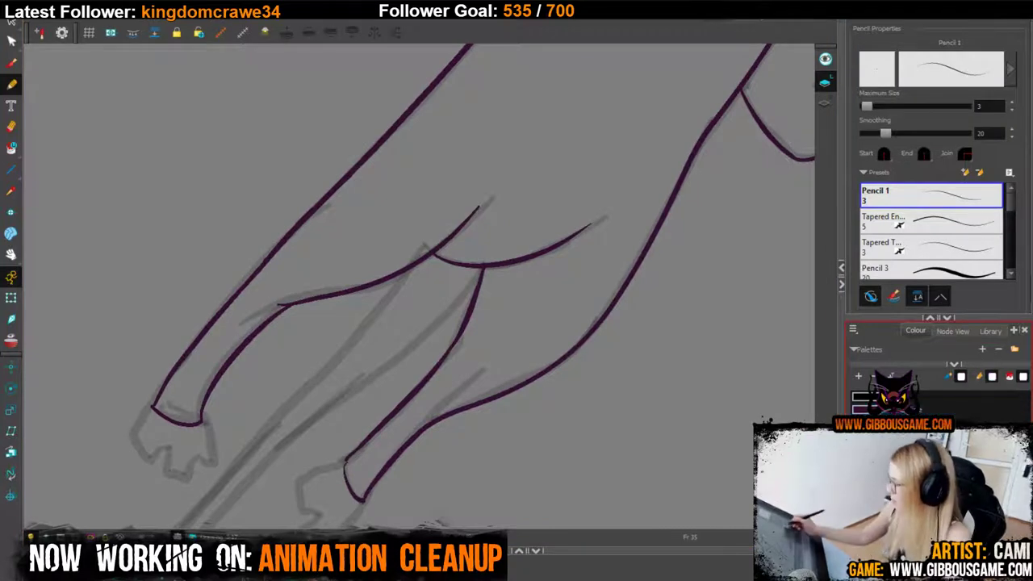
pyautogui.moveTo(155, 405)
pyautogui.mouseDown()
pyautogui.moveTo(132, 451)
pyautogui.moveTo(168, 439)
pyautogui.moveTo(165, 473)
pyautogui.moveTo(196, 454)
pyautogui.moveTo(170, 436)
pyautogui.moveTo(165, 454)
pyautogui.moveTo(223, 448)
pyautogui.moveTo(202, 420)
pyautogui.mouseUp()
pyautogui.hotkey('ctrl', 'z')
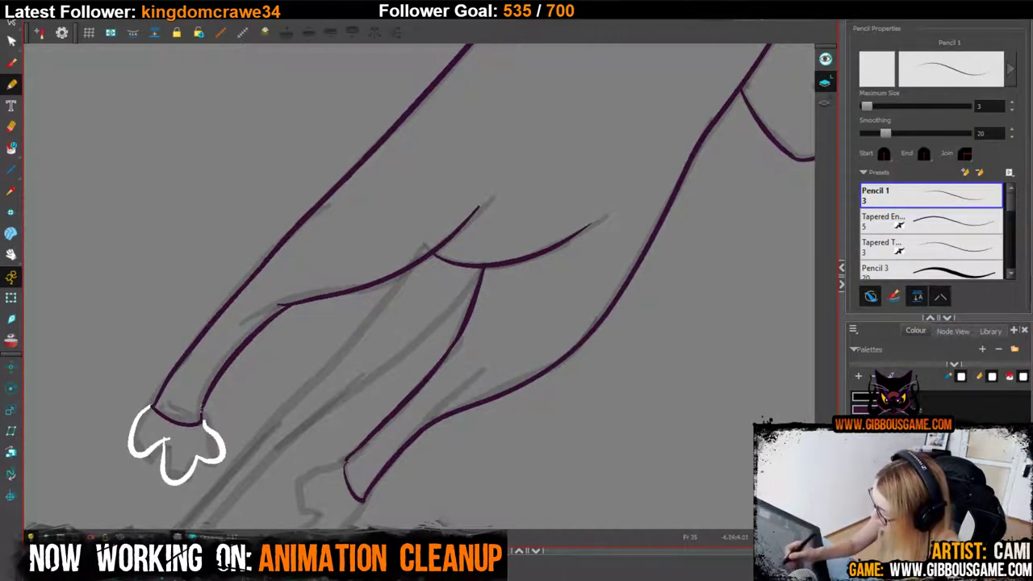
pyautogui.moveTo(567, 450); pyautogui.dragTo(556, 392)
pyautogui.hotkey('ctrl', 'z')
pyautogui.moveTo(184, 403)
pyautogui.mouseDown()
pyautogui.moveTo(201, 390)
pyautogui.moveTo(190, 365)
pyautogui.mouseUp()
# Outline the second hind paw's rounded toes in white, starting and ending at its ankle line.
pyautogui.moveTo(334, 406)
pyautogui.mouseDown()
pyautogui.moveTo(288, 422)
pyautogui.moveTo(316, 444)
pyautogui.moveTo(300, 483)
pyautogui.mouseUp()
pyautogui.hotkey('ctrl', 'z')
pyautogui.moveTo(311, 444)
pyautogui.mouseDown()
pyautogui.moveTo(294, 472)
pyautogui.moveTo(309, 486)
pyautogui.moveTo(351, 443)
pyautogui.mouseUp()
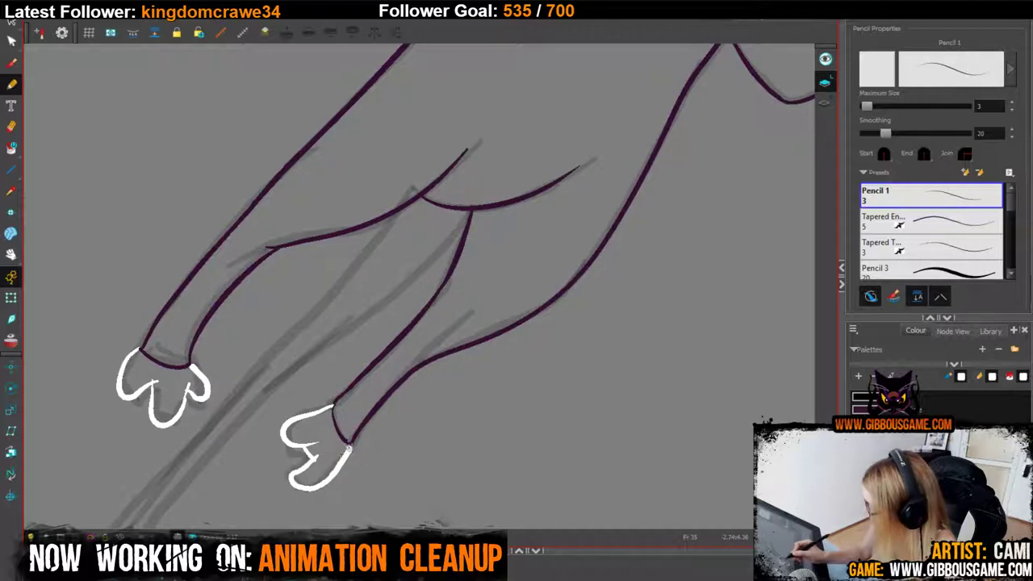
# Fill the torso, both arms and both legs with the black sampled from the head, using the Paint tool.
pyautogui.moveTo(677, 311); pyautogui.dragTo(433, 414)
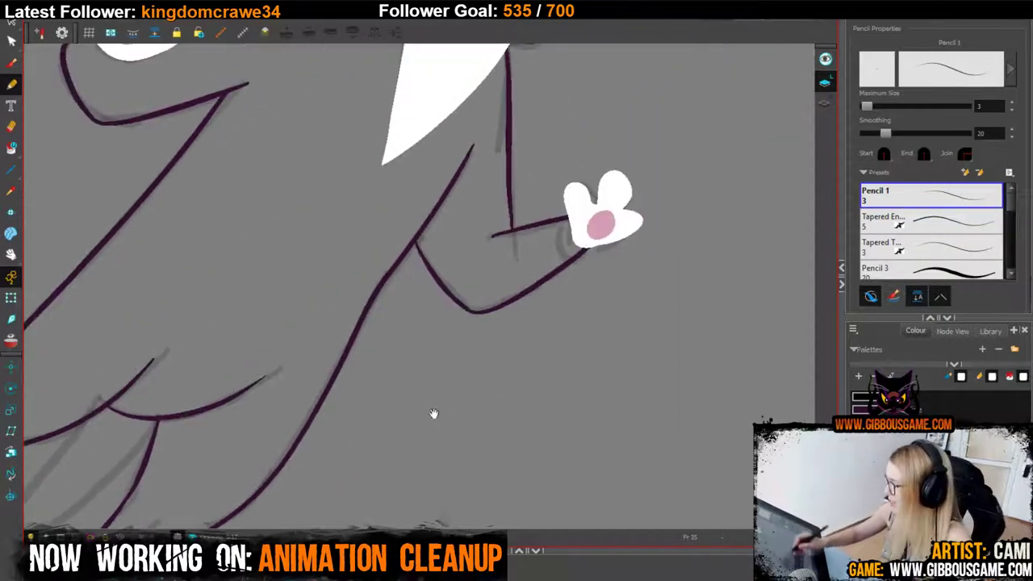
pyautogui.moveTo(647, 329); pyautogui.dragTo(685, 503)
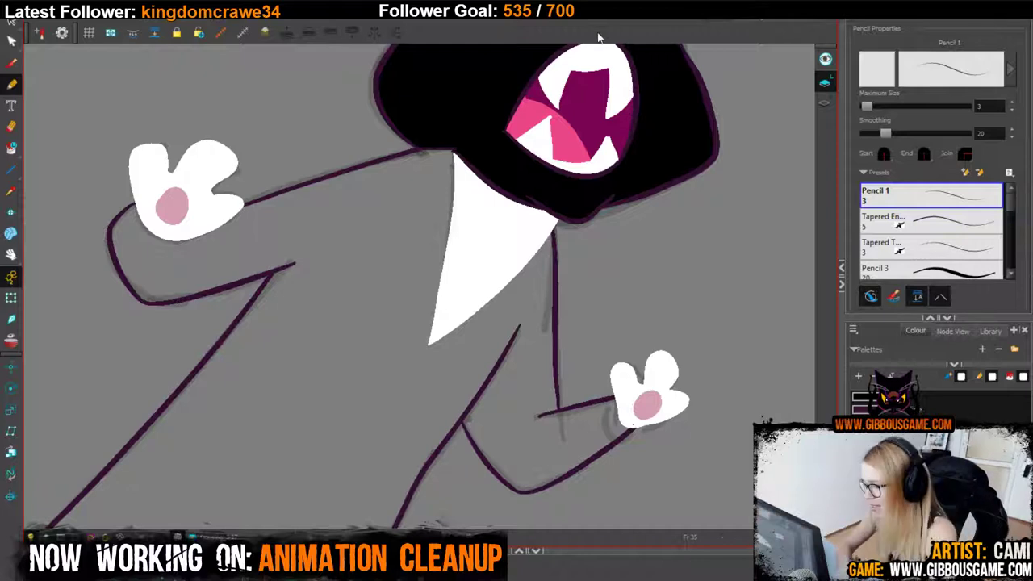
pyautogui.press('2')
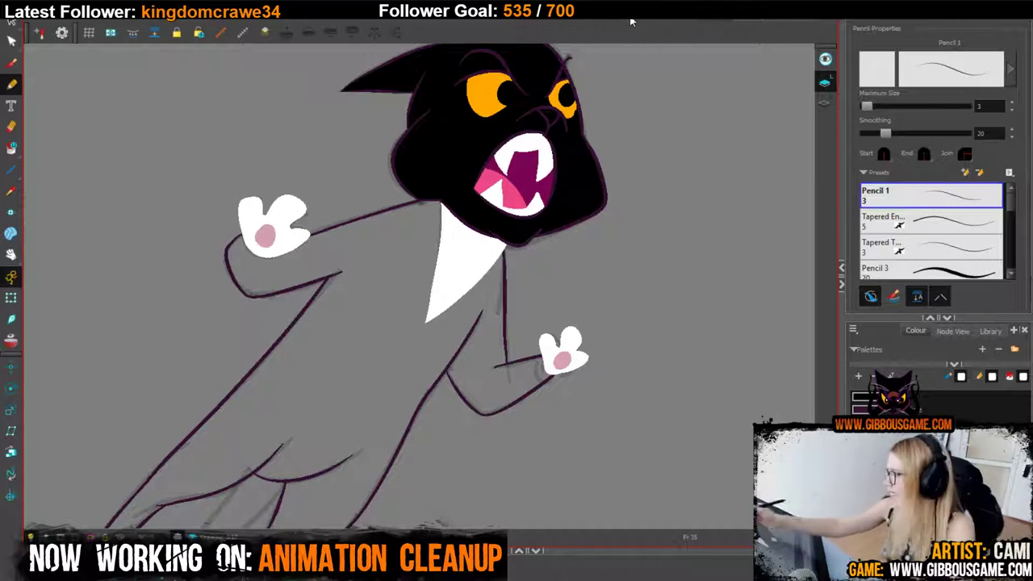
pyautogui.hotkey('alt', 'i')
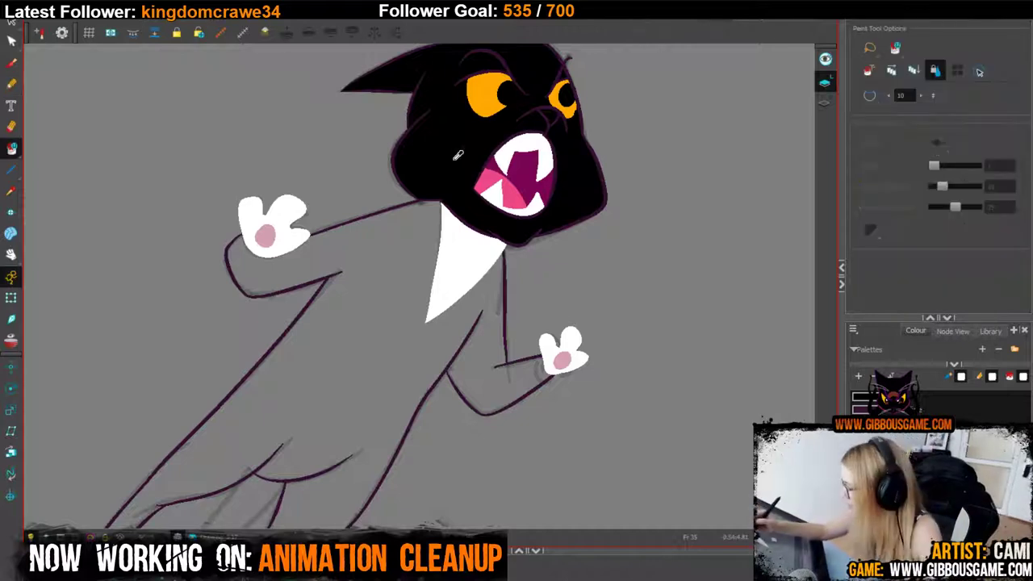
pyautogui.click(396, 258)
pyautogui.scroll(-4, 396, 260)
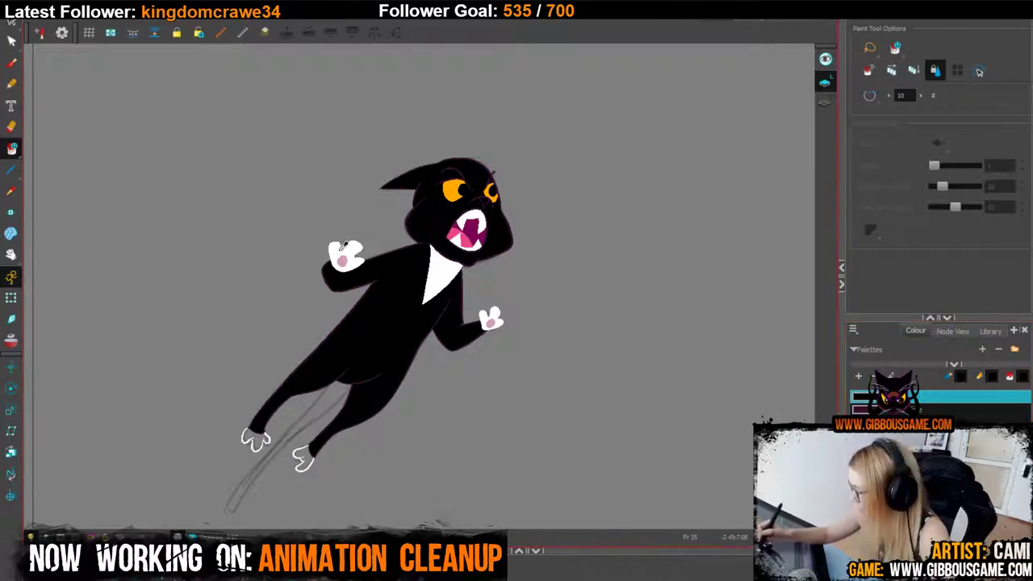
# Fill both hind paws with the white sampled from the raised front paw.
pyautogui.press('d')
pyautogui.click(343, 247)
pyautogui.click(257, 439)
pyautogui.click(302, 459)
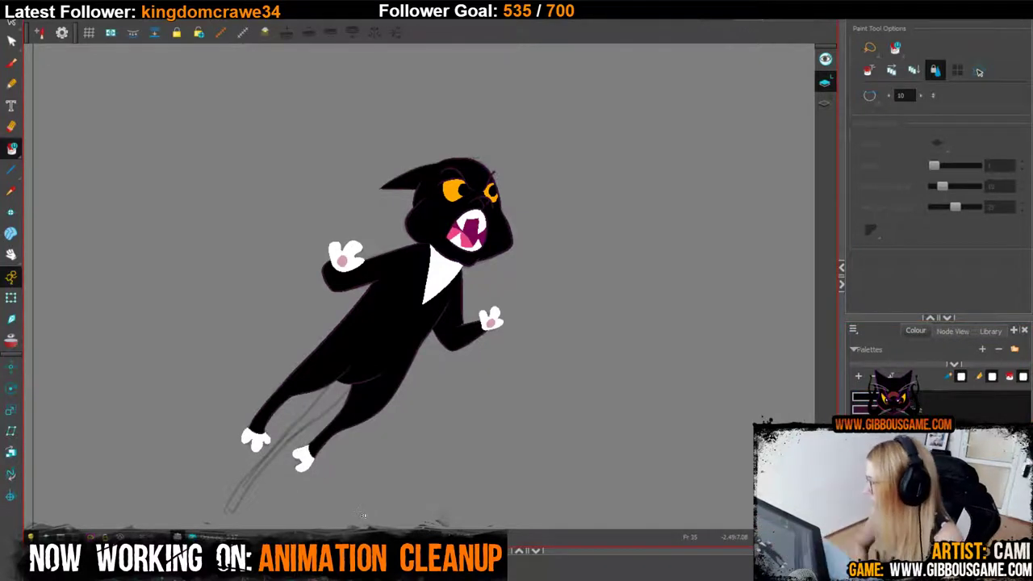
# Touch up the crease line inside the lowered arm's elbow with the brush in the body's black.
pyautogui.scroll(4, 500, 423)
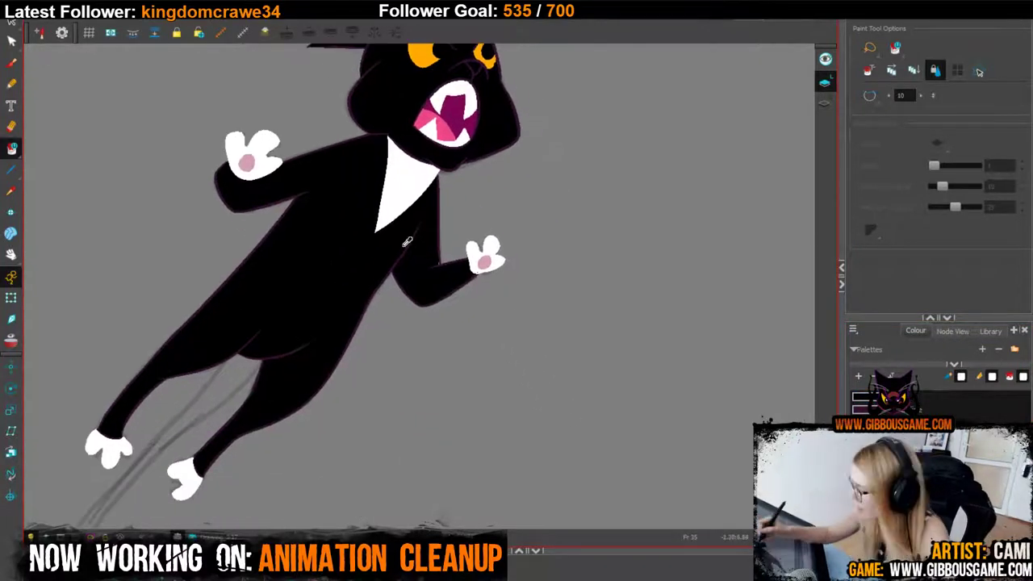
pyautogui.keyDown('alt'); pyautogui.click(450, 266); pyautogui.keyUp('alt')
pyautogui.click(13, 70)
pyautogui.press('2')
pyautogui.press('2')
pyautogui.press('2')
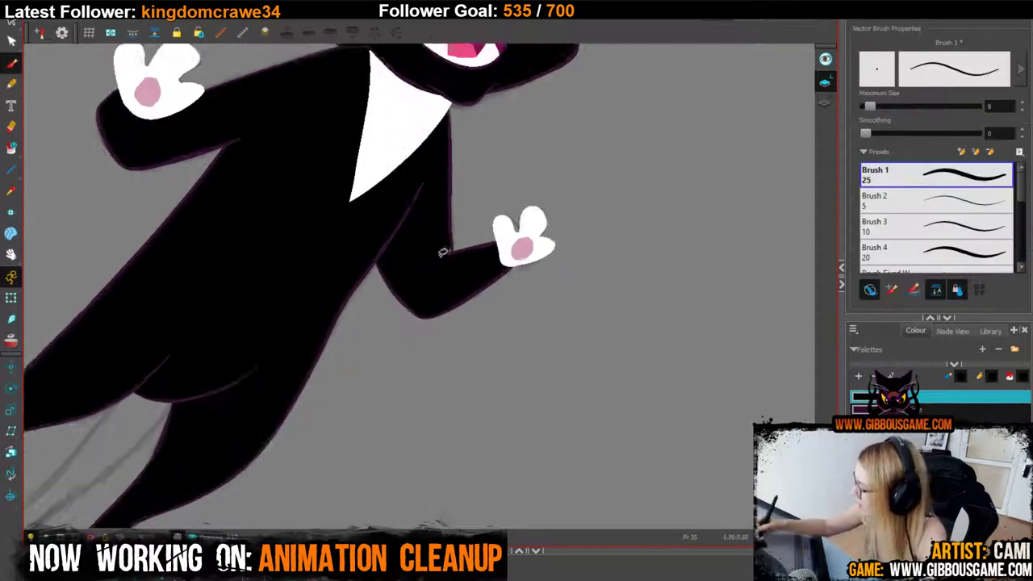
pyautogui.press('k')
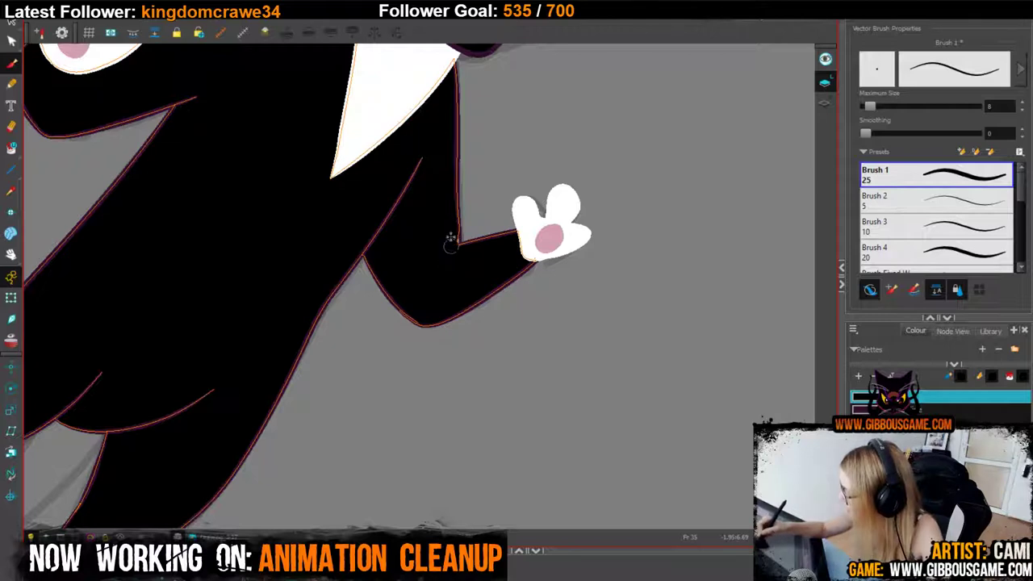
pyautogui.press('k')
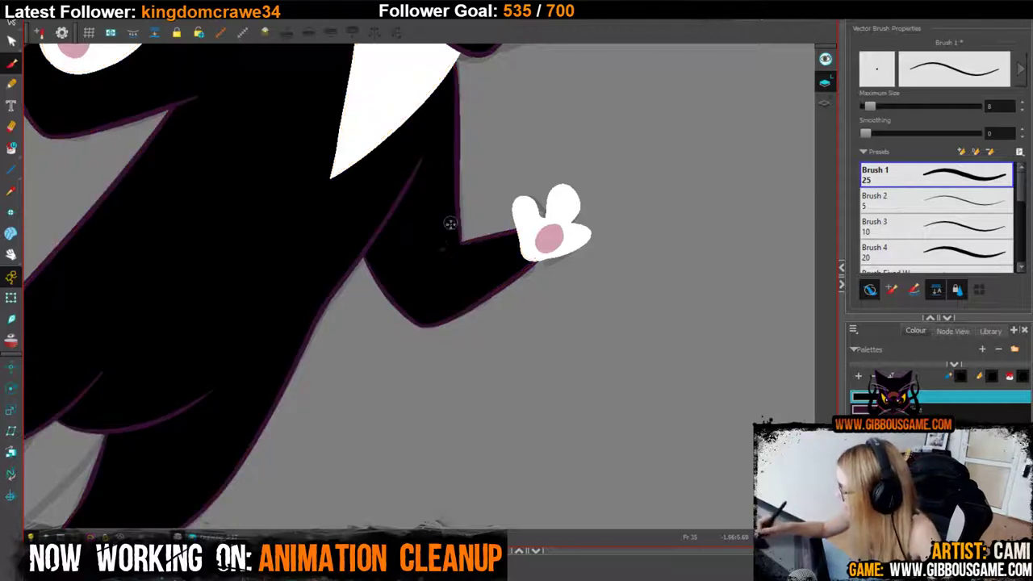
# Ink the tail's upper edge from the crotch to the tip in dark purple with the pencil.
pyautogui.click(12, 82)
pyautogui.press('1')
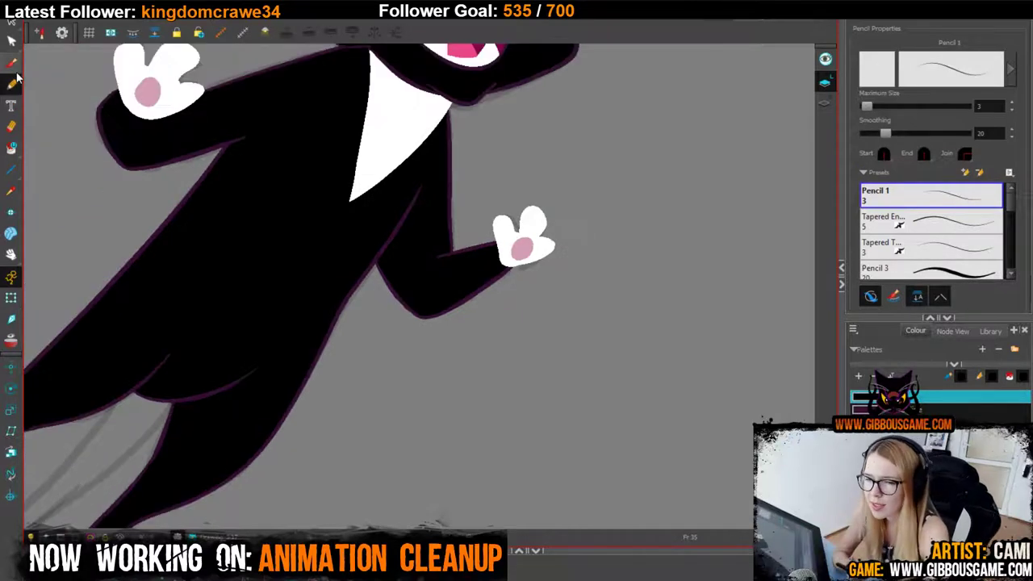
pyautogui.press('2')
pyautogui.press('2')
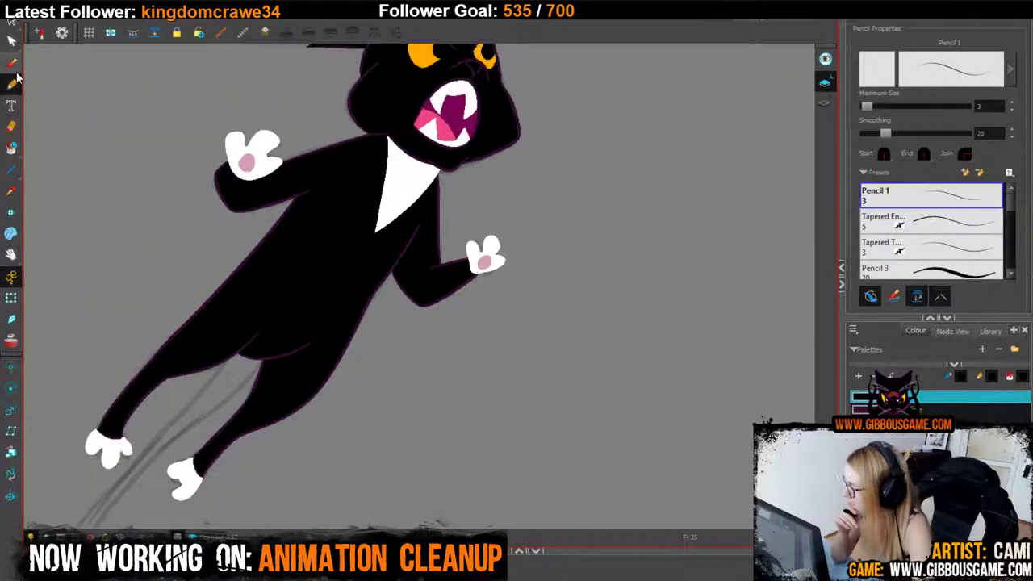
pyautogui.click(896, 410)
pyautogui.moveTo(512, 361); pyautogui.dragTo(650, 280)
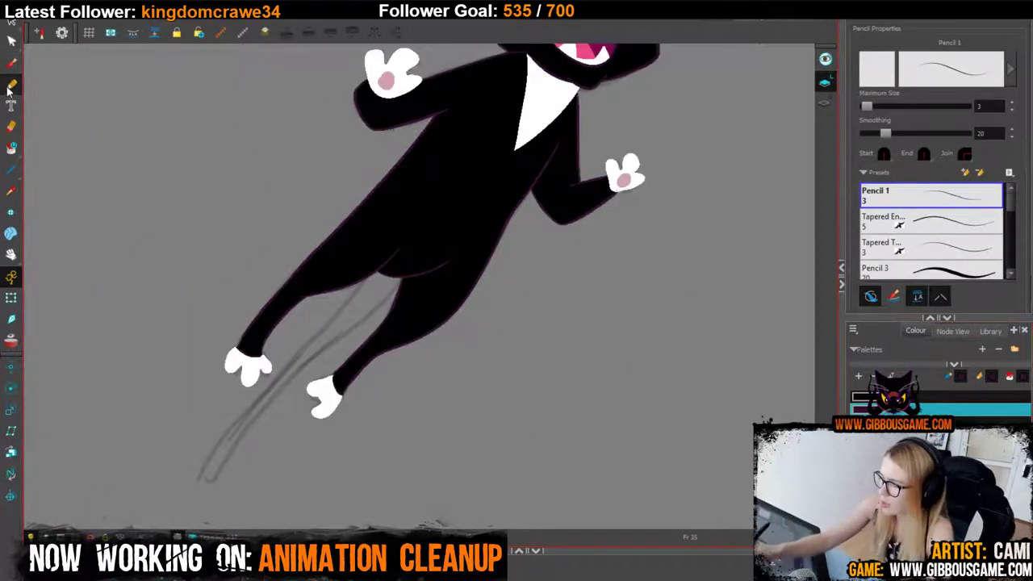
pyautogui.press('2')
pyautogui.press('2')
pyautogui.moveTo(480, 339); pyautogui.dragTo(574, 242)
pyautogui.moveTo(427, 168); pyautogui.dragTo(334, 283)
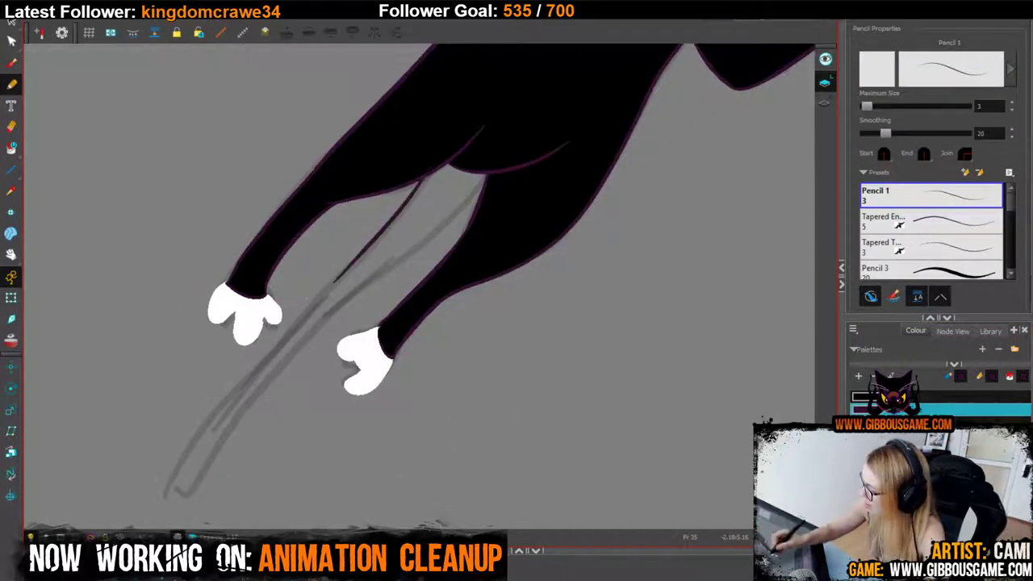
pyautogui.hotkey('ctrl', 'z')
pyautogui.moveTo(433, 161)
pyautogui.mouseDown()
pyautogui.moveTo(238, 389)
pyautogui.moveTo(173, 486)
pyautogui.mouseUp()
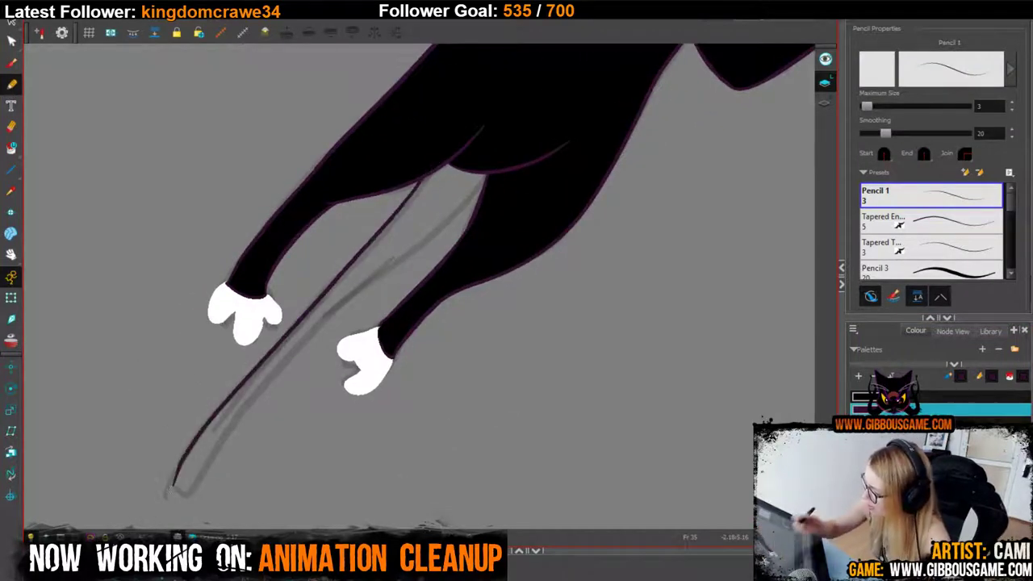
# Round off the tail's tip and ink its lower edge back up to the second leg in dark purple.
pyautogui.moveTo(428, 168)
pyautogui.mouseDown()
pyautogui.moveTo(181, 465)
pyautogui.moveTo(193, 494)
pyautogui.moveTo(348, 314)
pyautogui.mouseUp()
pyautogui.hotkey('ctrl', 'z')
pyautogui.moveTo(189, 494); pyautogui.dragTo(299, 357)
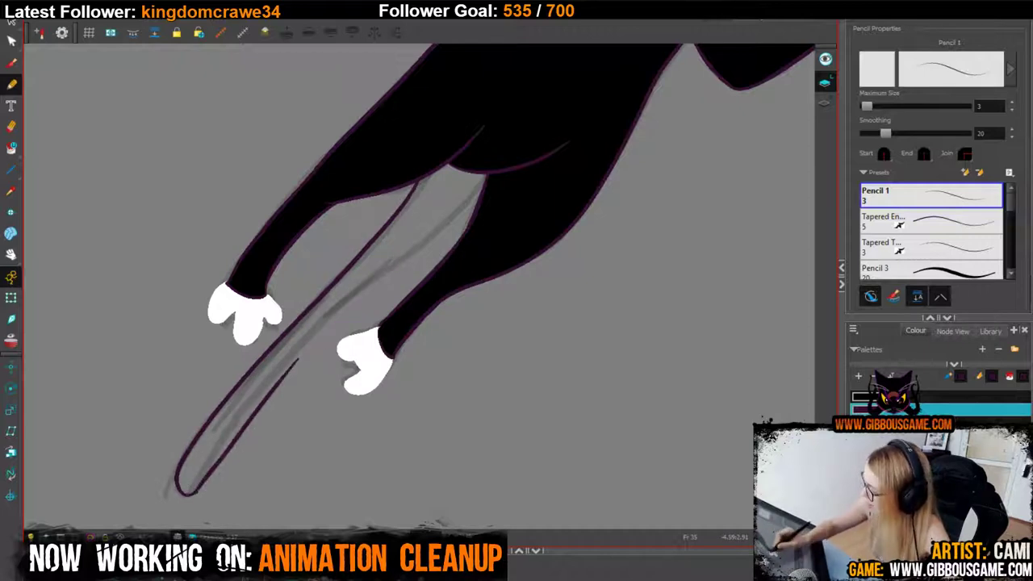
pyautogui.hotkey('ctrl', 'z')
pyautogui.moveTo(189, 494); pyautogui.dragTo(484, 179)
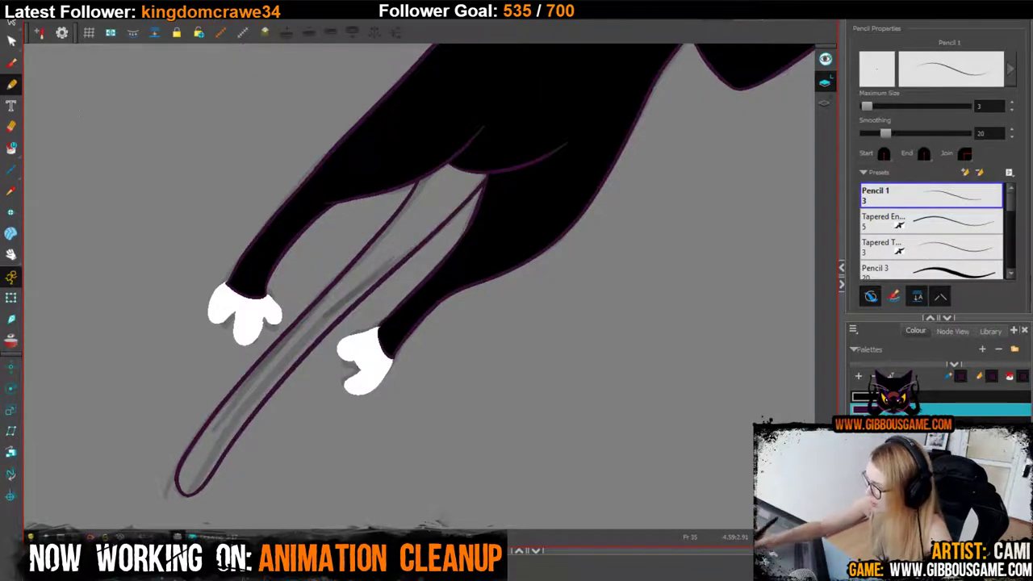
# Slim the outer part of the tail by reshaping its contour points, and fill the tail with the body's black.
pyautogui.click(19, 46)
pyautogui.click(246, 423)
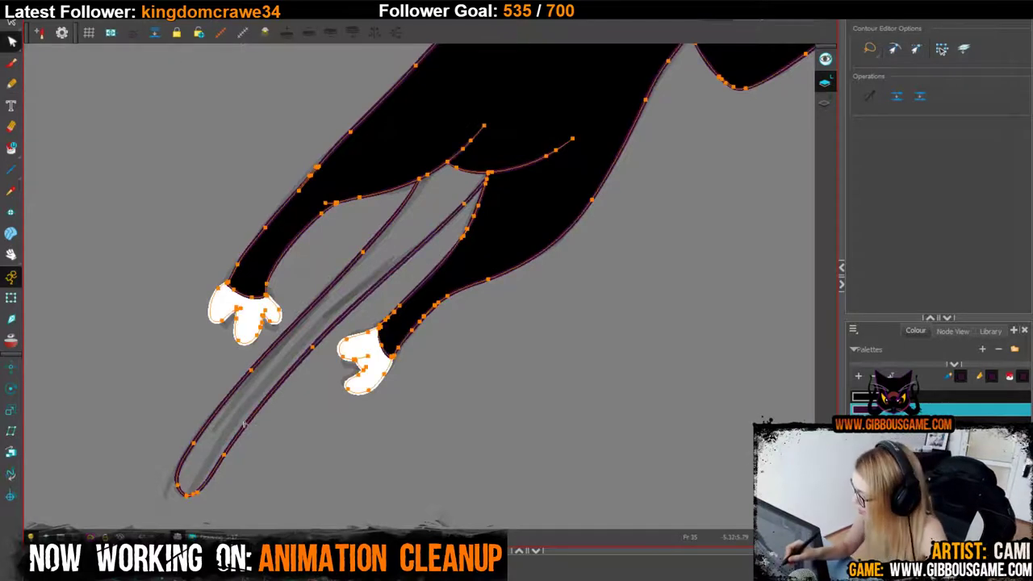
pyautogui.click(337, 323)
pyautogui.moveTo(245, 379)
pyautogui.mouseDown()
pyautogui.moveTo(238, 388)
pyautogui.moveTo(252, 384)
pyautogui.mouseUp()
pyautogui.moveTo(205, 429); pyautogui.dragTo(211, 425)
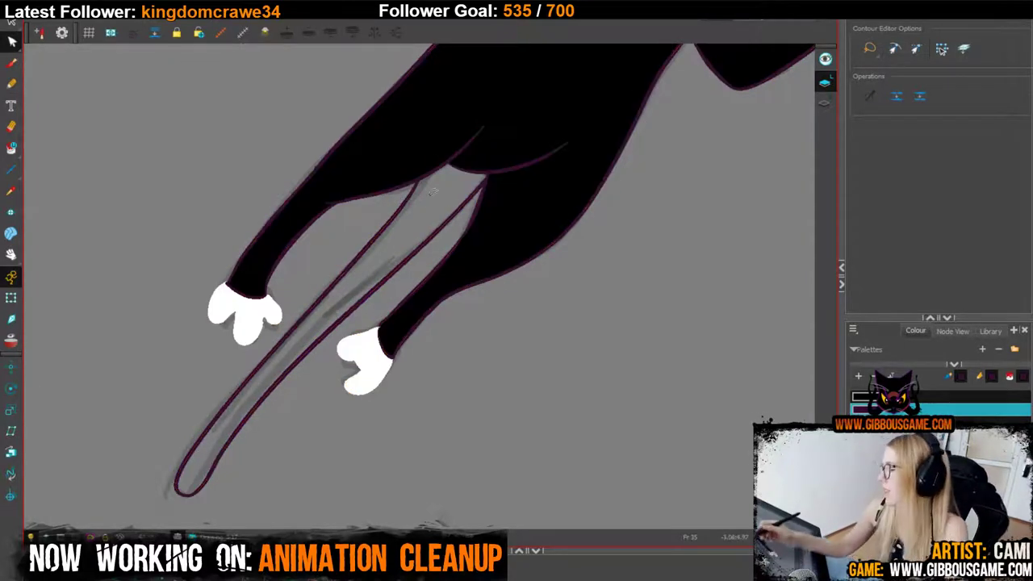
pyautogui.click(367, 296)
pyautogui.click(320, 341)
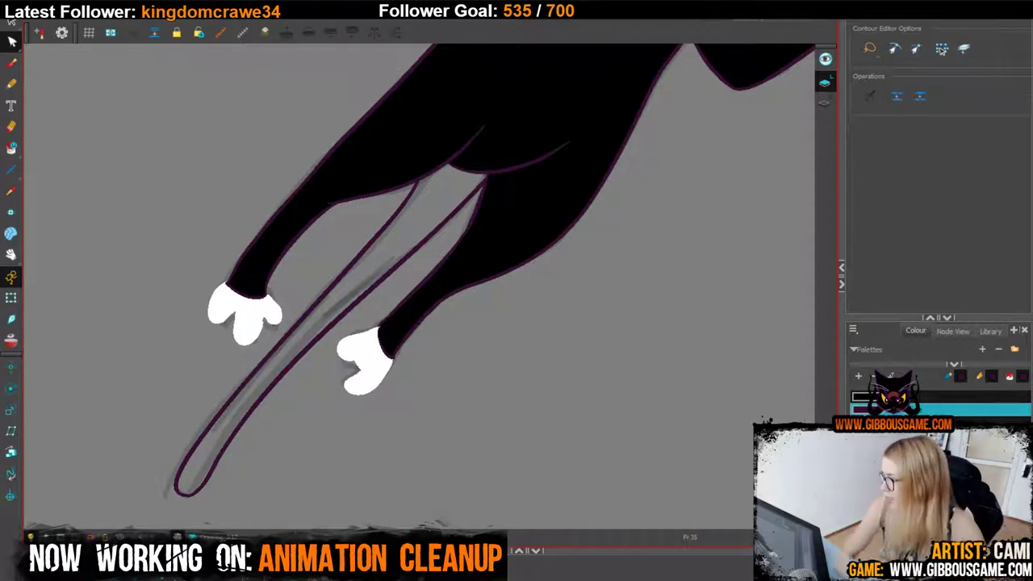
pyautogui.hotkey('alt', 'i')
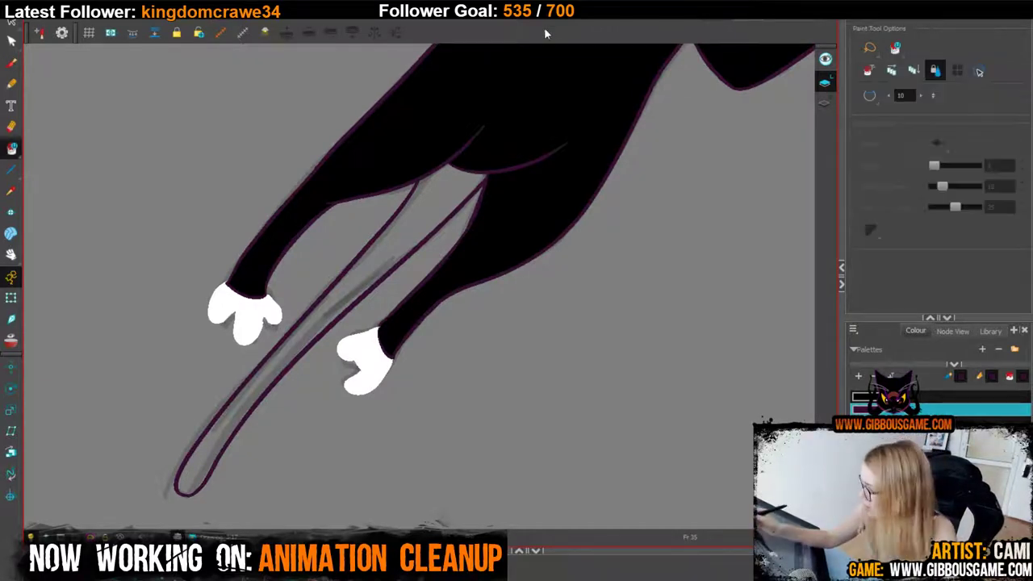
pyautogui.click(433, 184)
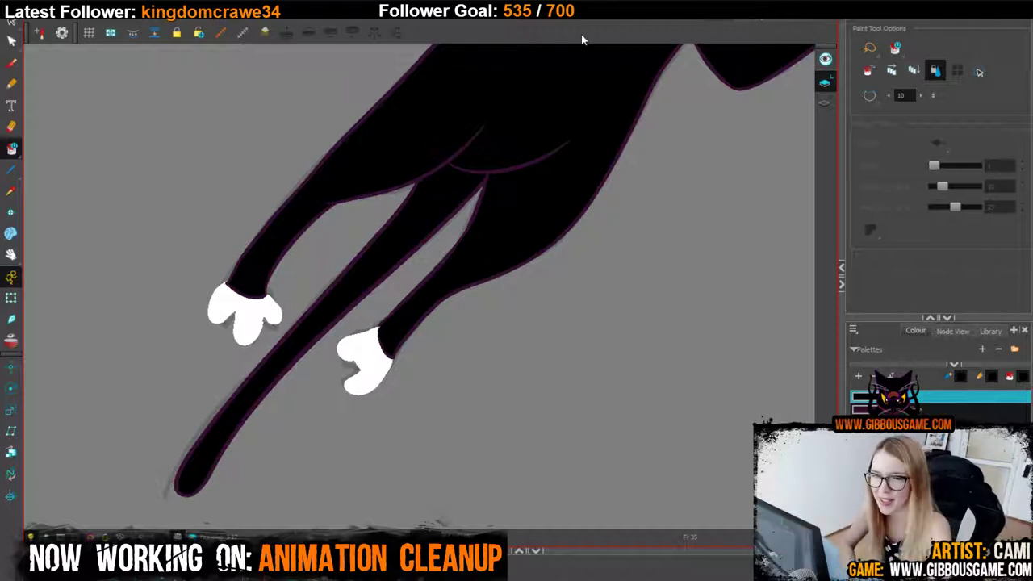
# Examine the whole inked and coloured cat in frame 35 from near and far.
pyautogui.press('2')
pyautogui.press('1')
pyautogui.press('1')
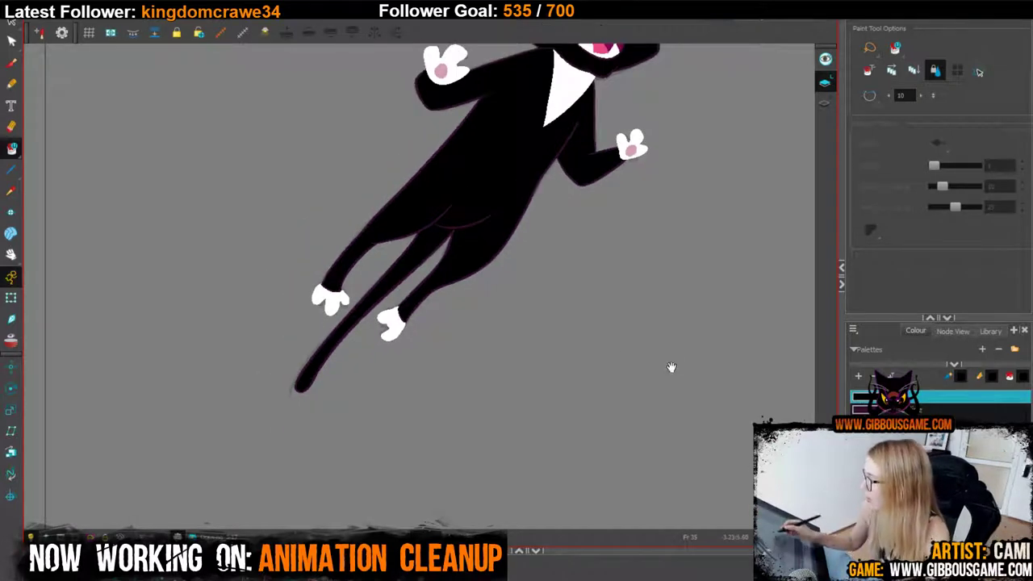
pyautogui.moveTo(671, 364); pyautogui.dragTo(525, 457)
pyautogui.press('1')
pyautogui.press('1')
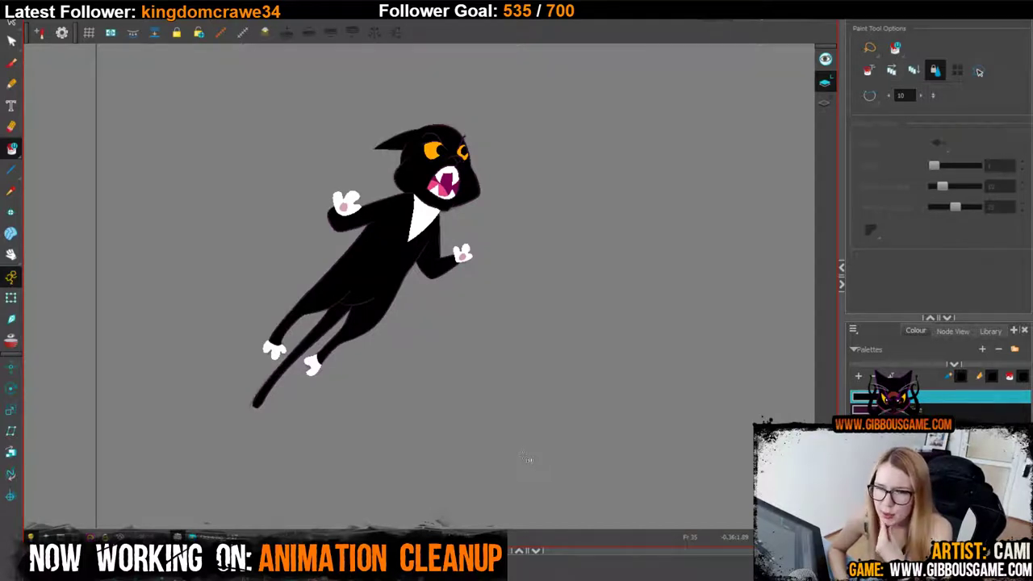
pyautogui.press('2')
pyautogui.press('2')
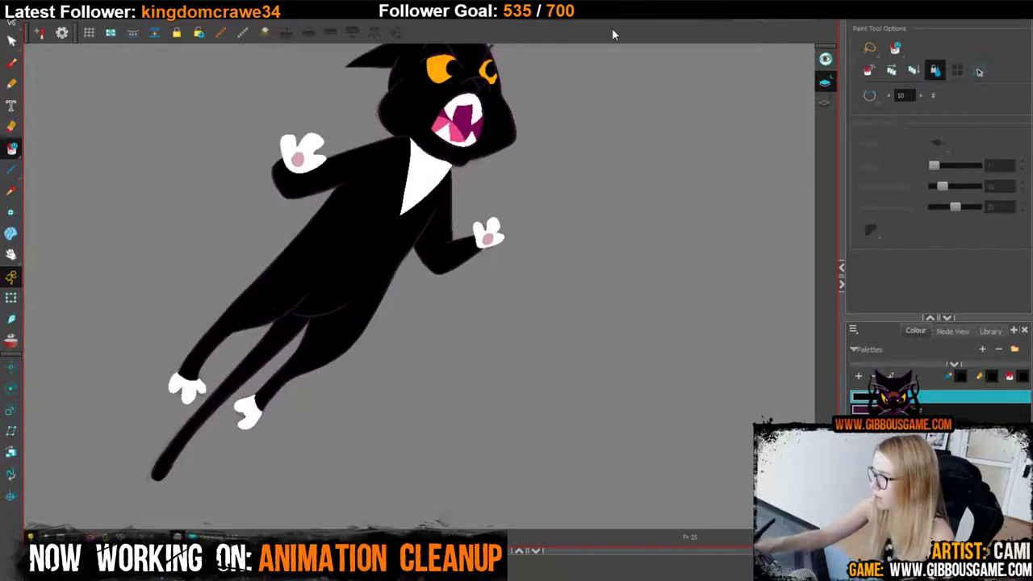
pyautogui.click(12, 84)
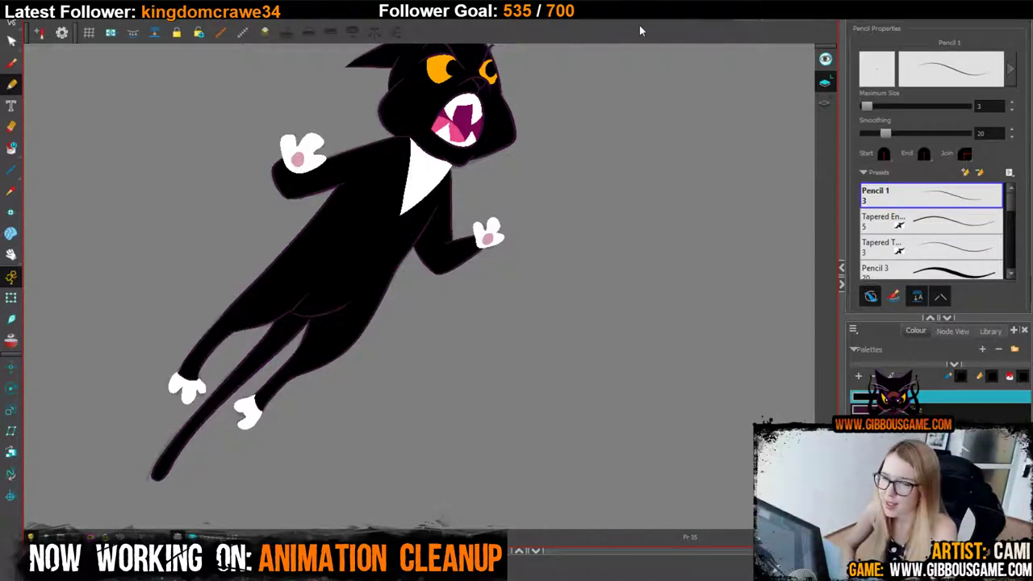
pyautogui.press('2')
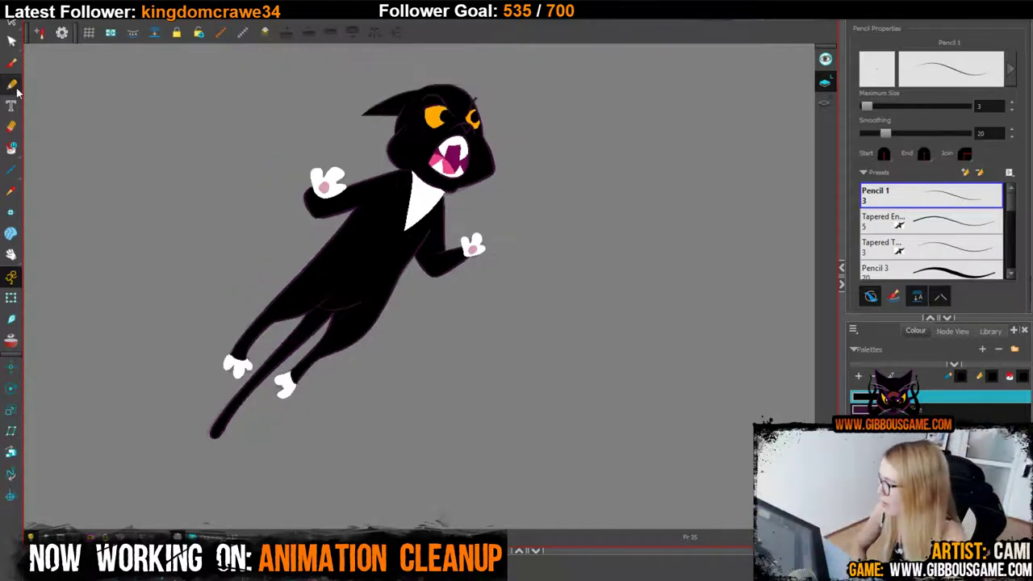
pyautogui.press('2')
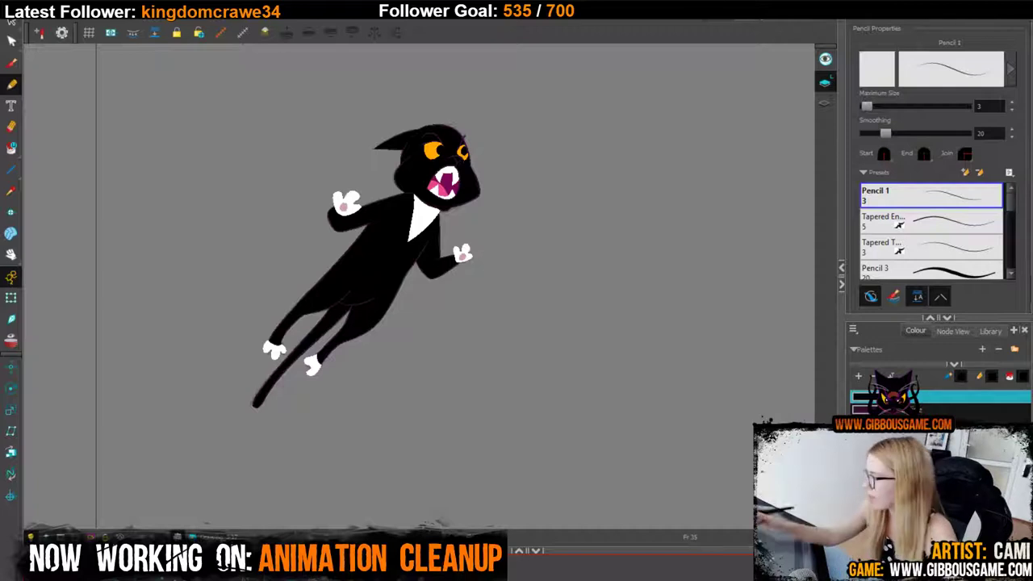
# Extend frame 35's finished drawing over frame 36, and advance to the rough cat sketch in frame 37.
pyautogui.press('d')
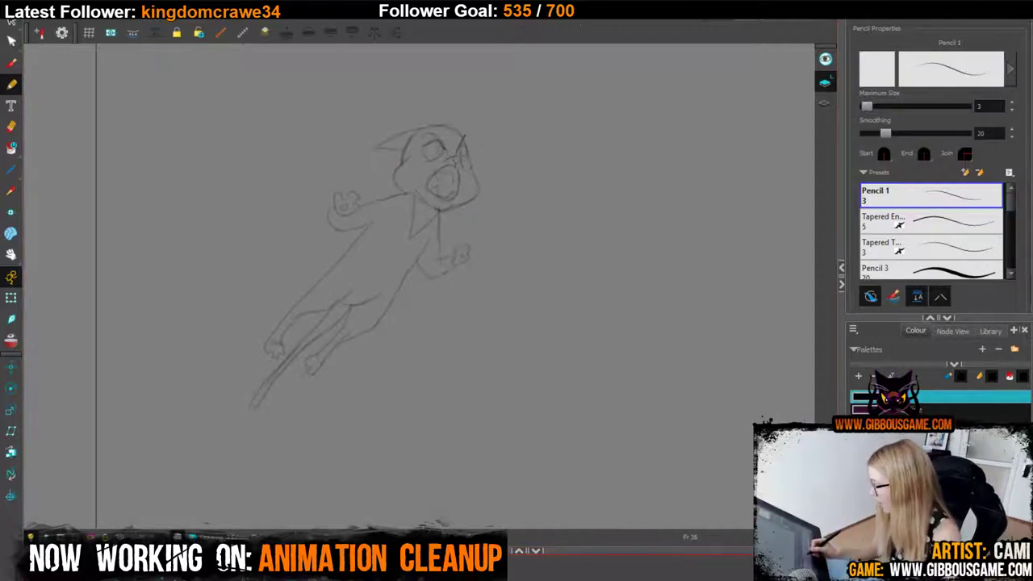
pyautogui.press('d')
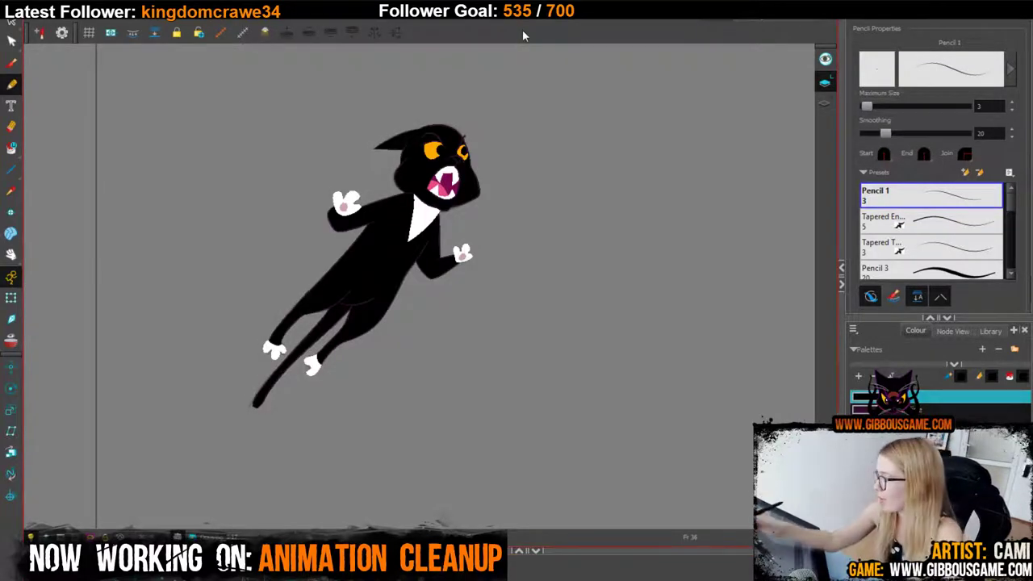
pyautogui.press('.')
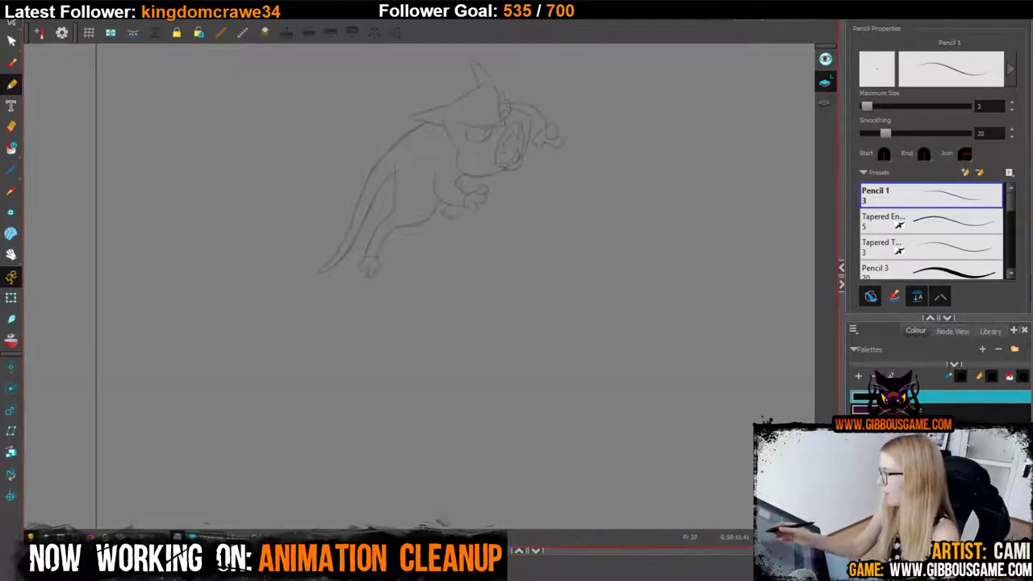
pyautogui.moveTo(481, 263); pyautogui.dragTo(395, 441)
pyautogui.press('2')
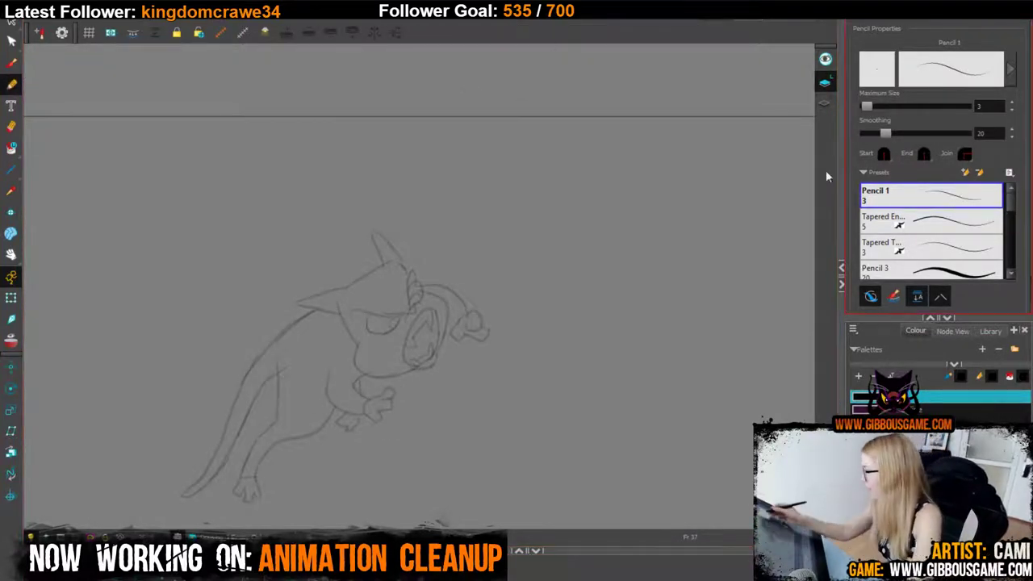
pyautogui.press('2')
pyautogui.press('2')
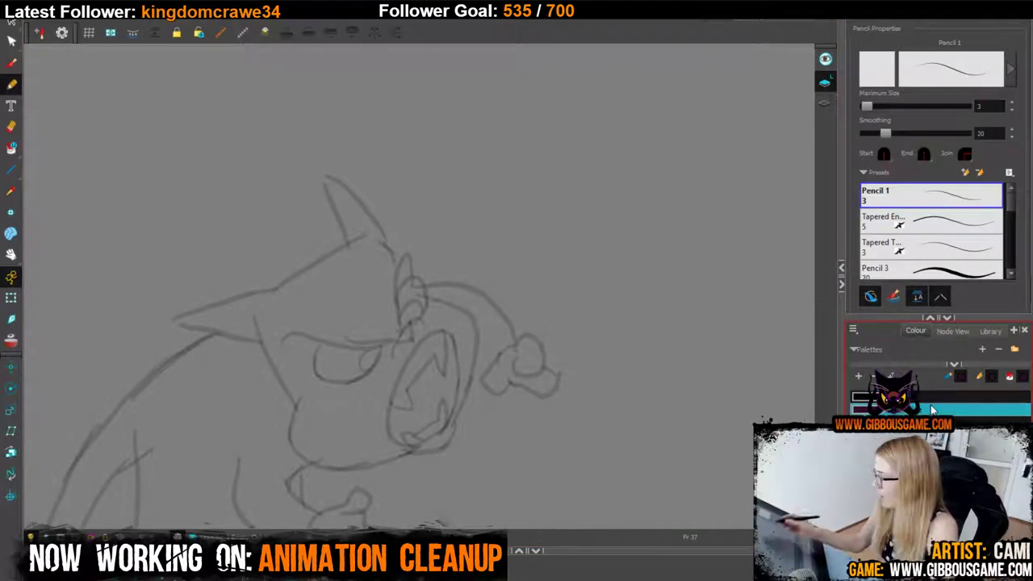
pyautogui.moveTo(410, 250); pyautogui.dragTo(399, 323)
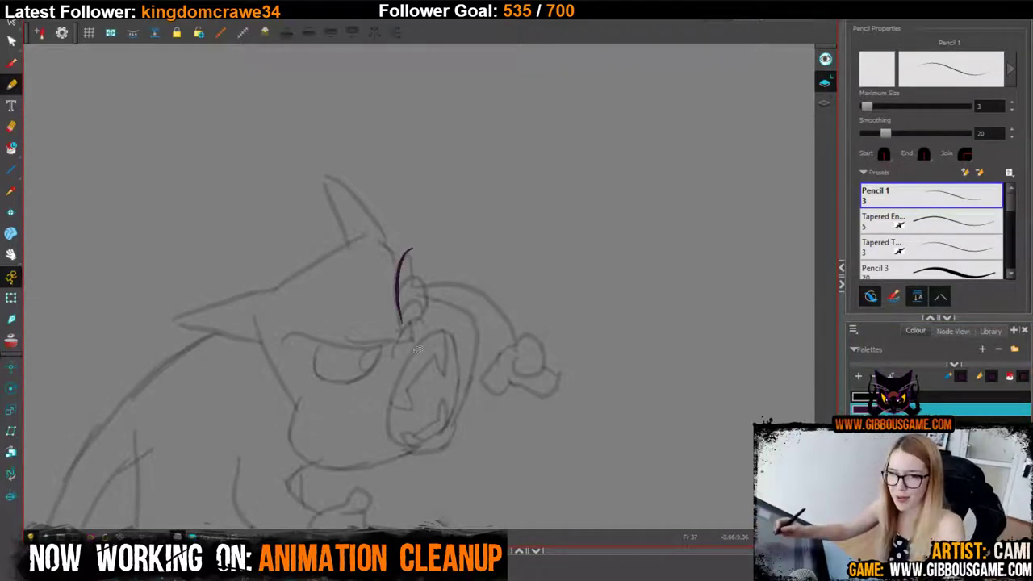
pyautogui.hotkey('ctrl', 'z')
pyautogui.press('2')
pyautogui.moveTo(378, 370)
pyautogui.mouseDown()
pyautogui.moveTo(354, 378)
pyautogui.moveTo(200, 386)
pyautogui.moveTo(339, 381)
pyautogui.mouseUp()
pyautogui.hotkey('ctrl', 'z')
pyautogui.hotkey('ctrl', 'z')
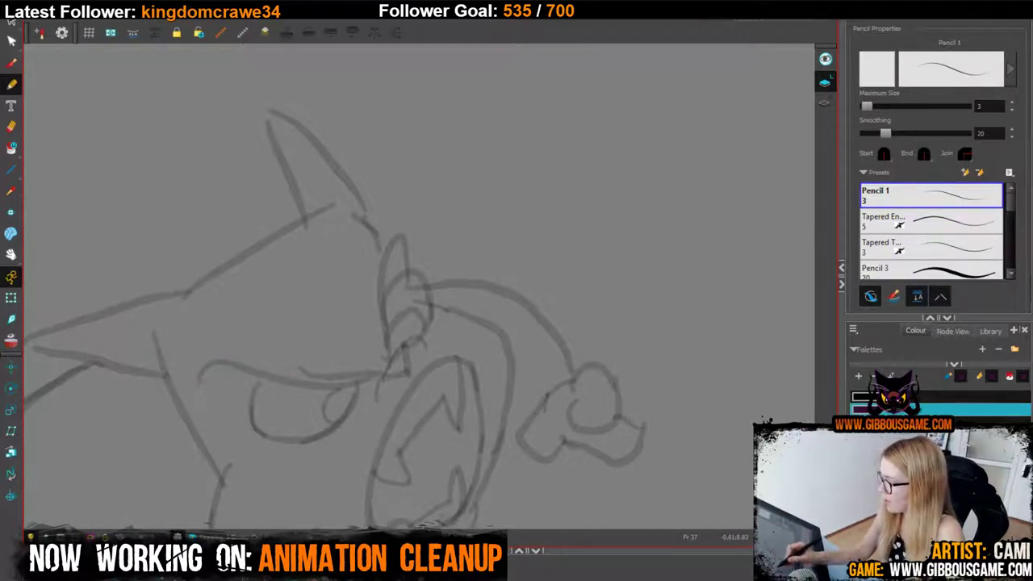
# Ink the near eye's brow, the face's front edge and the nose in dark purple with the pencil.
pyautogui.moveTo(198, 384)
pyautogui.mouseDown()
pyautogui.moveTo(239, 368)
pyautogui.moveTo(340, 378)
pyautogui.moveTo(223, 366)
pyautogui.moveTo(370, 374)
pyautogui.mouseUp()
pyautogui.hotkey('ctrl', 'z')
pyautogui.moveTo(408, 238)
pyautogui.mouseDown()
pyautogui.moveTo(381, 311)
pyautogui.moveTo(386, 355)
pyautogui.mouseUp()
pyautogui.moveTo(377, 396)
pyautogui.mouseDown()
pyautogui.moveTo(422, 336)
pyautogui.moveTo(410, 375)
pyautogui.moveTo(401, 348)
pyautogui.mouseUp()
pyautogui.moveTo(498, 337); pyautogui.dragTo(496, 285)
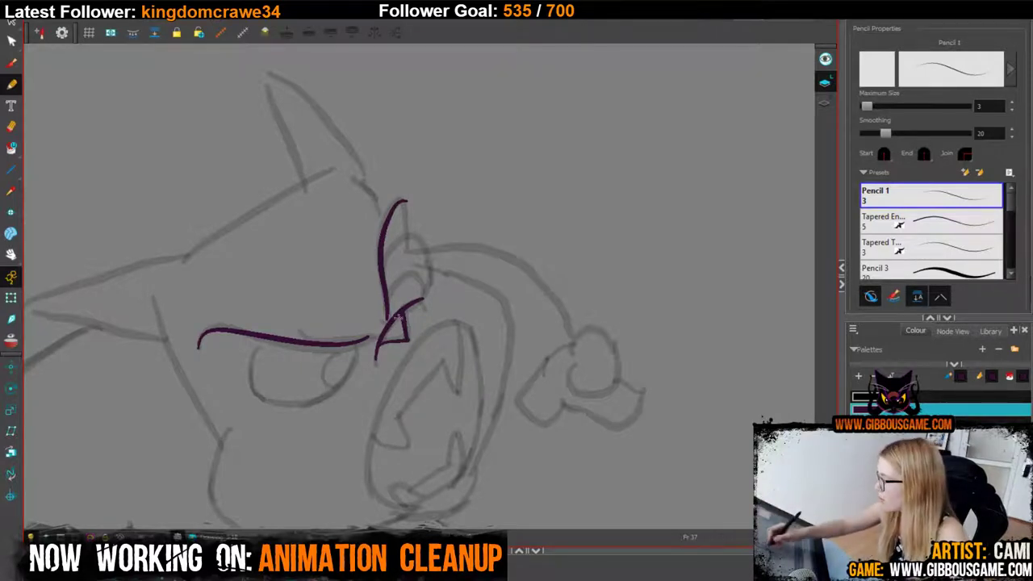
# Ink the open mouth's oval, the muzzle and chin contour around it, and the far eyelid in dark purple.
pyautogui.scroll(-5, 487, 256)
pyautogui.moveTo(427, 257)
pyautogui.mouseDown()
pyautogui.moveTo(377, 364)
pyautogui.moveTo(391, 418)
pyautogui.moveTo(379, 403)
pyautogui.moveTo(392, 309)
pyautogui.moveTo(425, 254)
pyautogui.moveTo(463, 236)
pyautogui.moveTo(487, 253)
pyautogui.moveTo(490, 330)
pyautogui.mouseUp()
pyautogui.hotkey('ctrl', 'z')
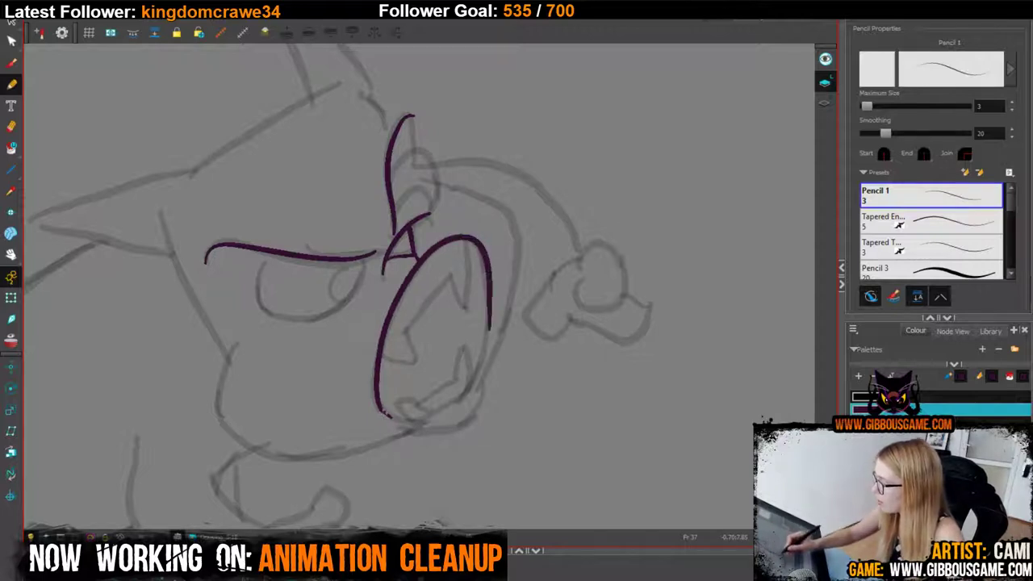
pyautogui.moveTo(381, 410)
pyautogui.mouseDown()
pyautogui.moveTo(408, 420)
pyautogui.moveTo(462, 399)
pyautogui.moveTo(488, 308)
pyautogui.mouseUp()
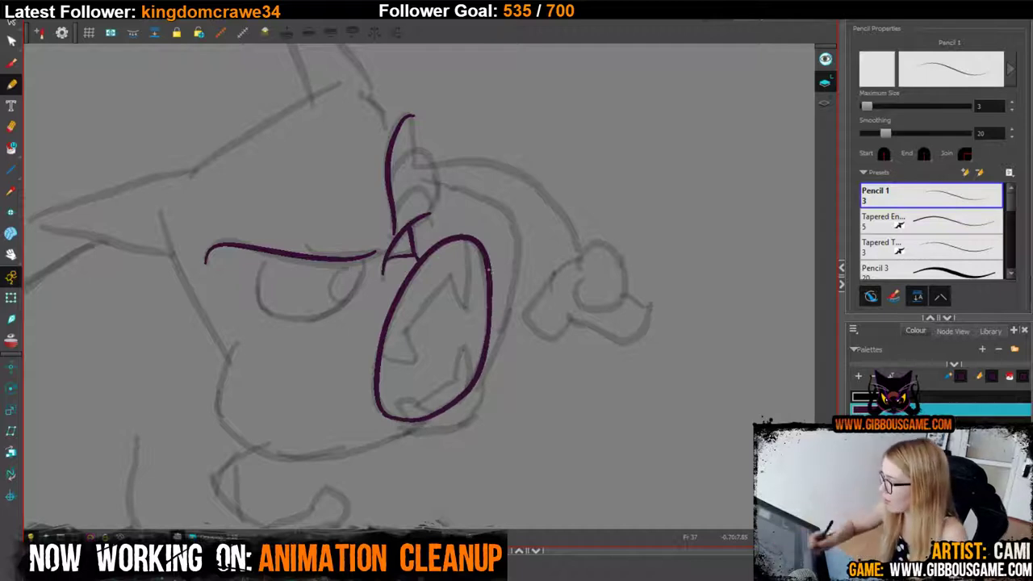
pyautogui.moveTo(403, 434)
pyautogui.mouseDown()
pyautogui.moveTo(487, 400)
pyautogui.moveTo(512, 226)
pyautogui.moveTo(436, 184)
pyautogui.moveTo(428, 144)
pyautogui.mouseUp()
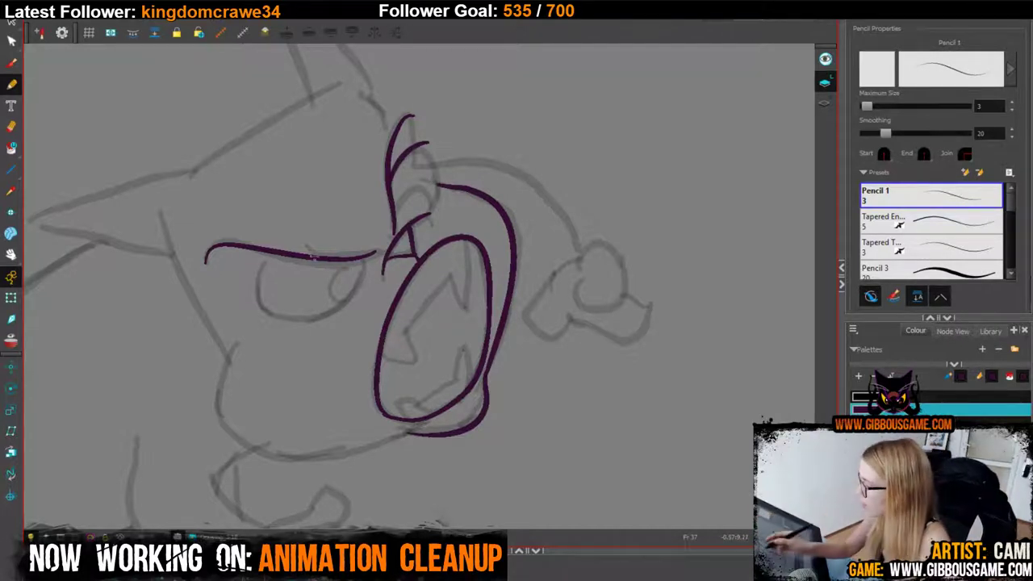
# Ink the near eye's upper lid as a curve running from the brow down to the eye's outer corner.
pyautogui.moveTo(284, 256); pyautogui.dragTo(245, 296)
pyautogui.hotkey('ctrl', 'z')
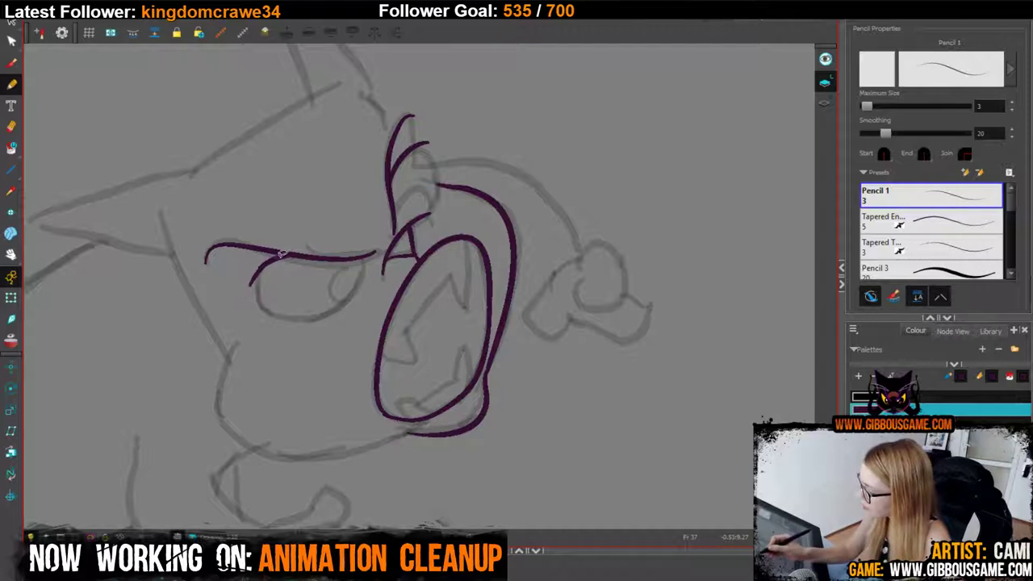
pyautogui.moveTo(282, 256)
pyautogui.mouseDown()
pyautogui.moveTo(247, 299)
pyautogui.moveTo(305, 254)
pyautogui.mouseUp()
pyautogui.hotkey('ctrl', 'z')
pyautogui.hotkey('ctrl', 'z')
pyautogui.moveTo(240, 295)
pyautogui.mouseDown()
pyautogui.moveTo(289, 257)
pyautogui.moveTo(311, 255)
pyautogui.mouseUp()
pyautogui.hotkey('ctrl', 'z')
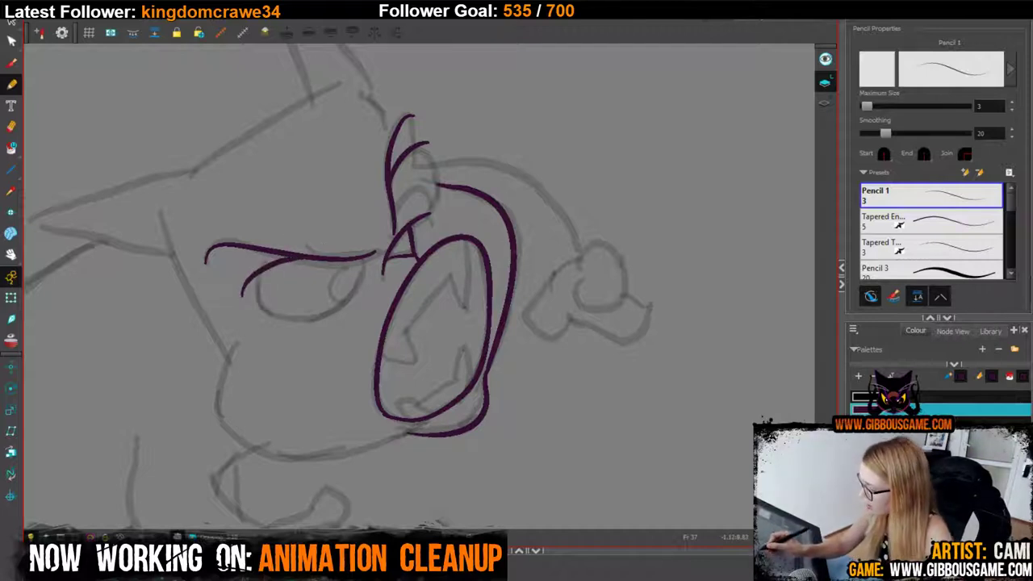
# Outline the near eye and its pupil in black beneath the lid.
pyautogui.click(943, 397)
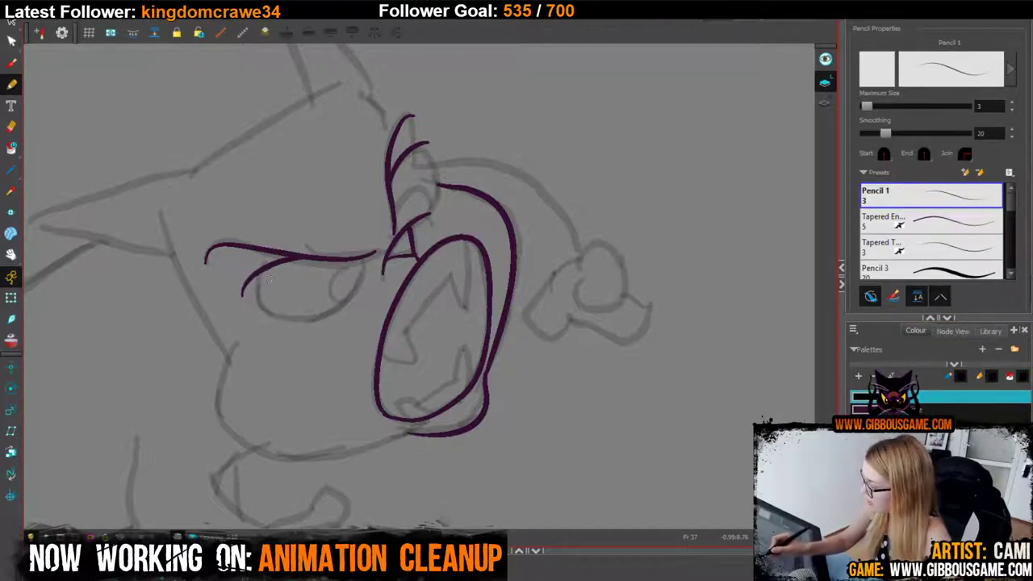
pyautogui.moveTo(256, 281)
pyautogui.mouseDown()
pyautogui.moveTo(283, 318)
pyautogui.moveTo(355, 301)
pyautogui.moveTo(370, 284)
pyautogui.mouseUp()
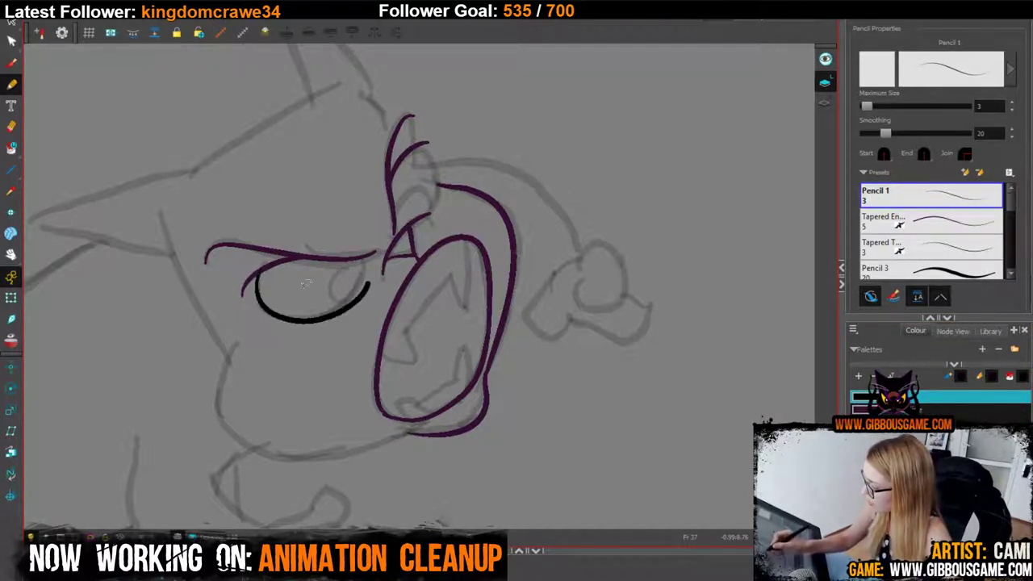
pyautogui.hotkey('ctrl', 'z')
pyautogui.moveTo(257, 273)
pyautogui.mouseDown()
pyautogui.moveTo(268, 308)
pyautogui.moveTo(305, 318)
pyautogui.moveTo(351, 299)
pyautogui.moveTo(363, 260)
pyautogui.moveTo(339, 301)
pyautogui.moveTo(329, 288)
pyautogui.moveTo(363, 259)
pyautogui.mouseUp()
pyautogui.hotkey('ctrl', 'z')
pyautogui.hotkey('ctrl', 'z')
pyautogui.moveTo(342, 304); pyautogui.dragTo(353, 258)
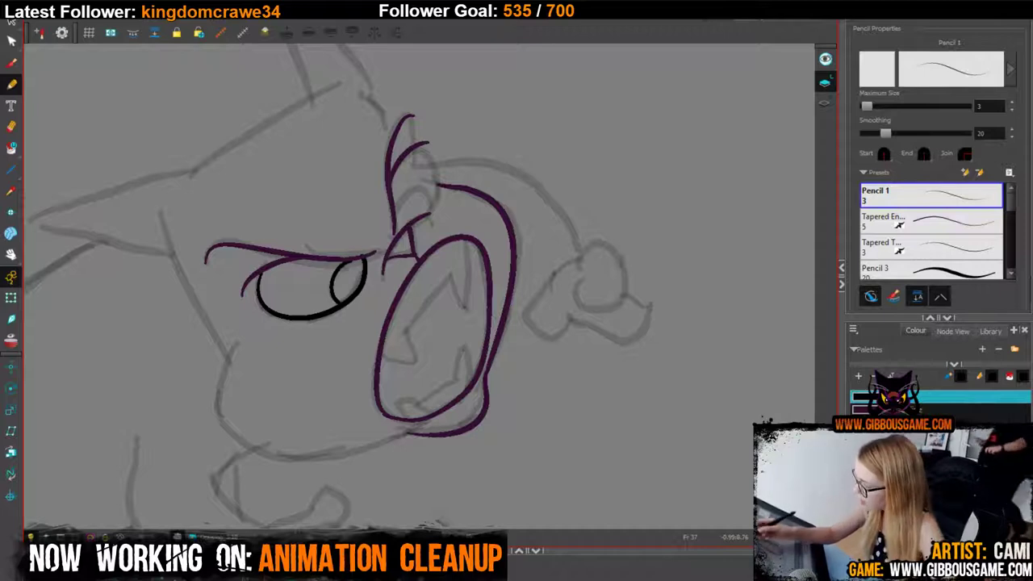
# Outline the far eye and its pupil in black beside the face's front edge.
pyautogui.moveTo(418, 145)
pyautogui.mouseDown()
pyautogui.moveTo(436, 185)
pyautogui.moveTo(427, 214)
pyautogui.moveTo(438, 185)
pyautogui.moveTo(416, 147)
pyautogui.mouseUp()
pyautogui.hotkey('ctrl', 'z')
pyautogui.hotkey('ctrl', 'z')
pyautogui.moveTo(394, 216)
pyautogui.mouseDown()
pyautogui.moveTo(408, 190)
pyautogui.moveTo(433, 203)
pyautogui.mouseUp()
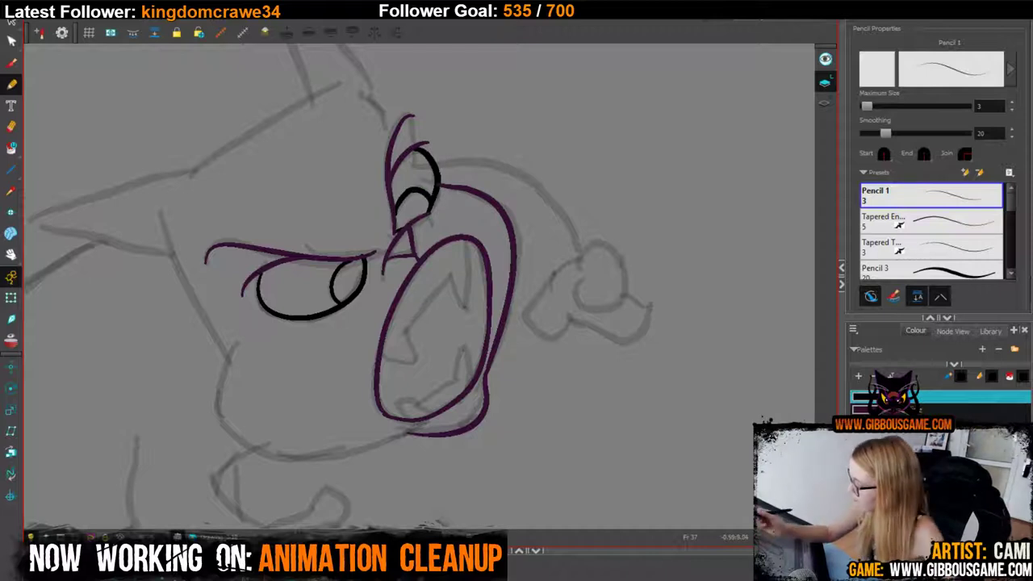
# Draw the edges of the upper and lower teeth with their fangs in white inside the mouth.
pyautogui.click(920, 485)
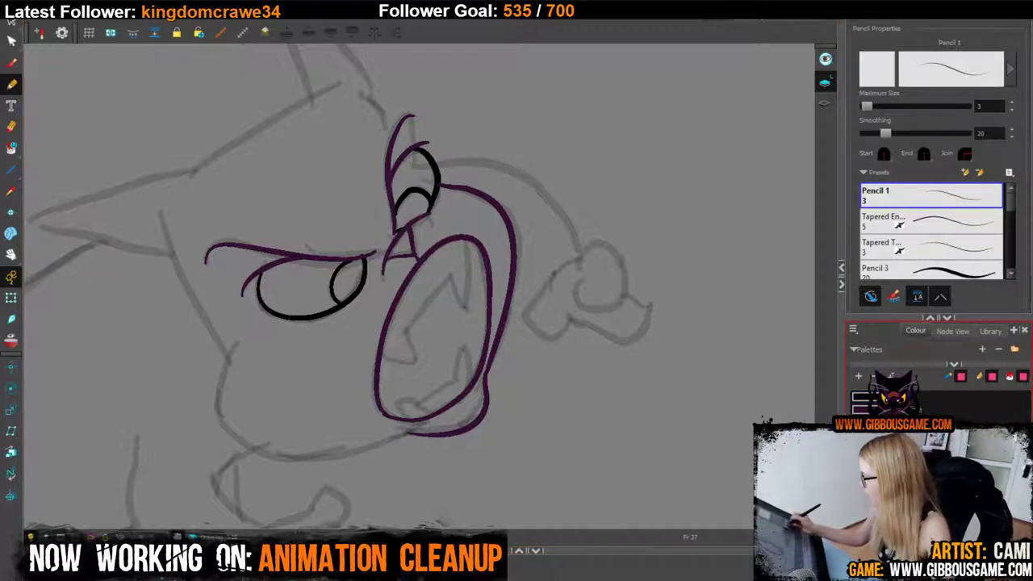
pyautogui.moveTo(381, 357)
pyautogui.mouseDown()
pyautogui.moveTo(419, 367)
pyautogui.moveTo(392, 360)
pyautogui.moveTo(416, 363)
pyautogui.moveTo(402, 321)
pyautogui.moveTo(446, 274)
pyautogui.moveTo(466, 310)
pyautogui.moveTo(464, 238)
pyautogui.moveTo(467, 281)
pyautogui.mouseUp()
pyautogui.hotkey('ctrl', 'z')
pyautogui.hotkey('ctrl', 'z')
pyautogui.moveTo(465, 240); pyautogui.dragTo(466, 310)
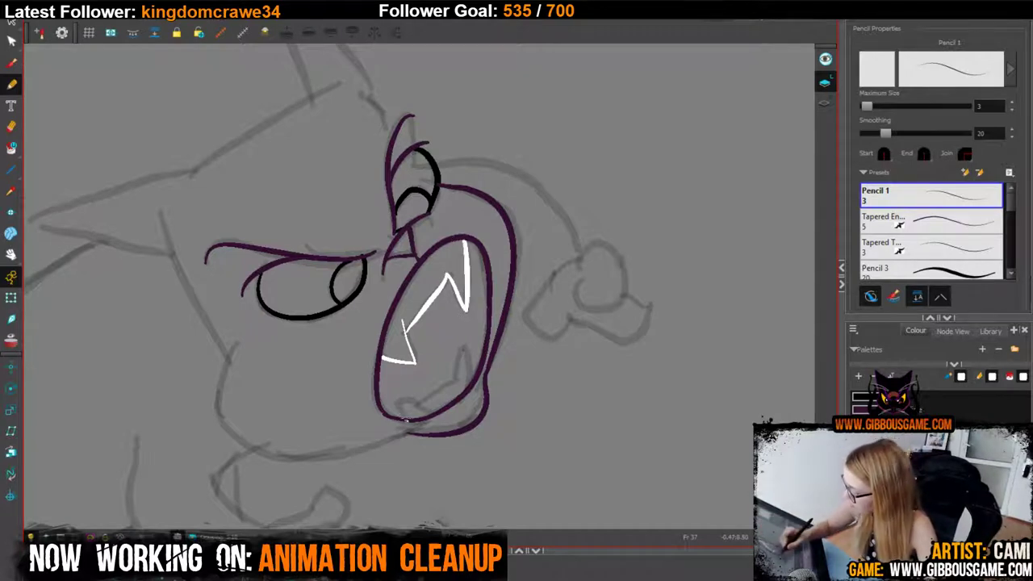
pyautogui.moveTo(395, 413)
pyautogui.mouseDown()
pyautogui.moveTo(460, 373)
pyautogui.moveTo(466, 354)
pyautogui.moveTo(470, 368)
pyautogui.mouseUp()
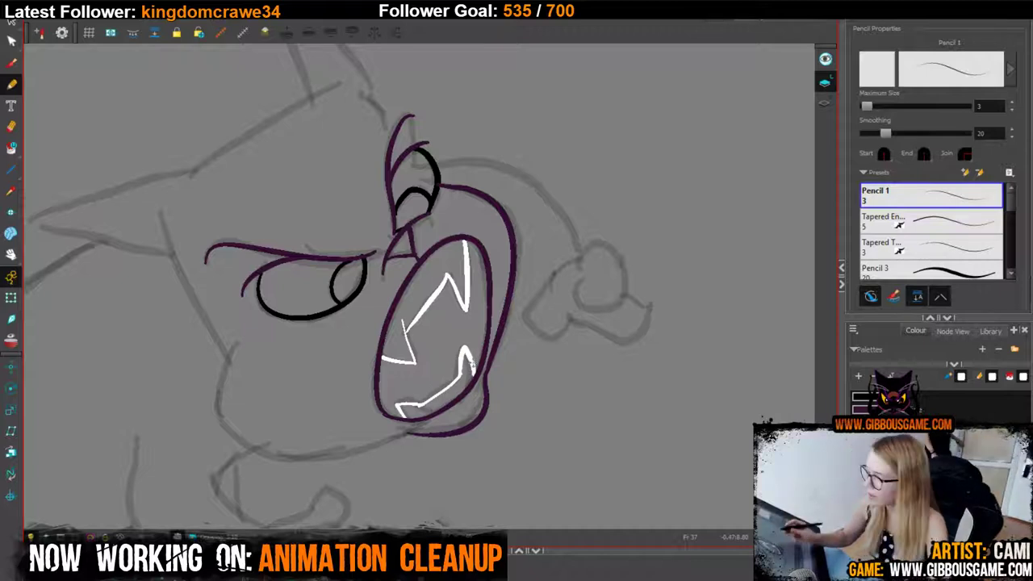
# Fill the upper and lower teeth with white.
pyautogui.hotkey('alt', 'i')
pyautogui.click(444, 267)
pyautogui.click(436, 379)
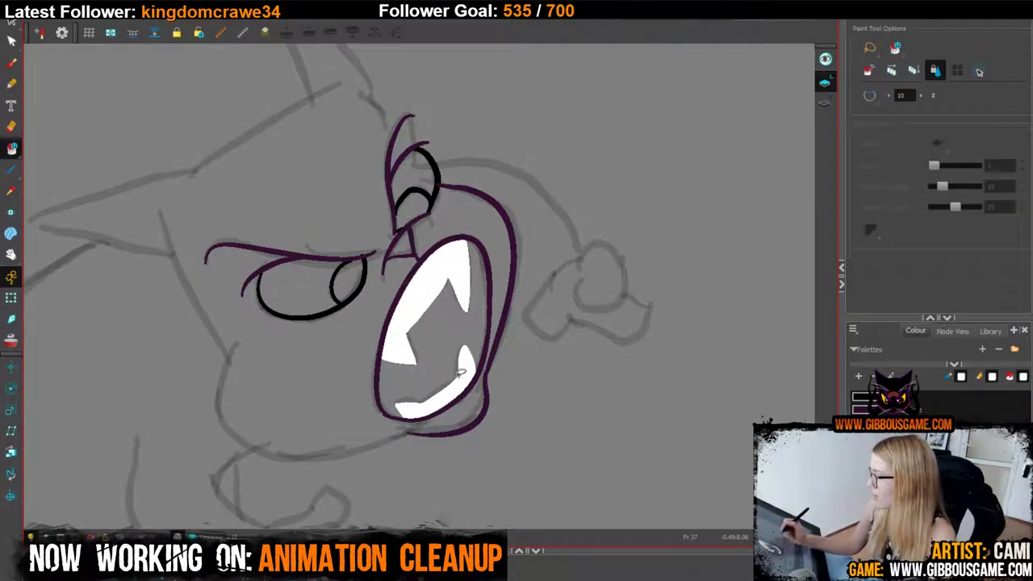
# Draw the tongue's upper edge in pink between the upper and lower teeth, and fill the tongue with the same pink.
pyautogui.scroll(-2, 464, 382)
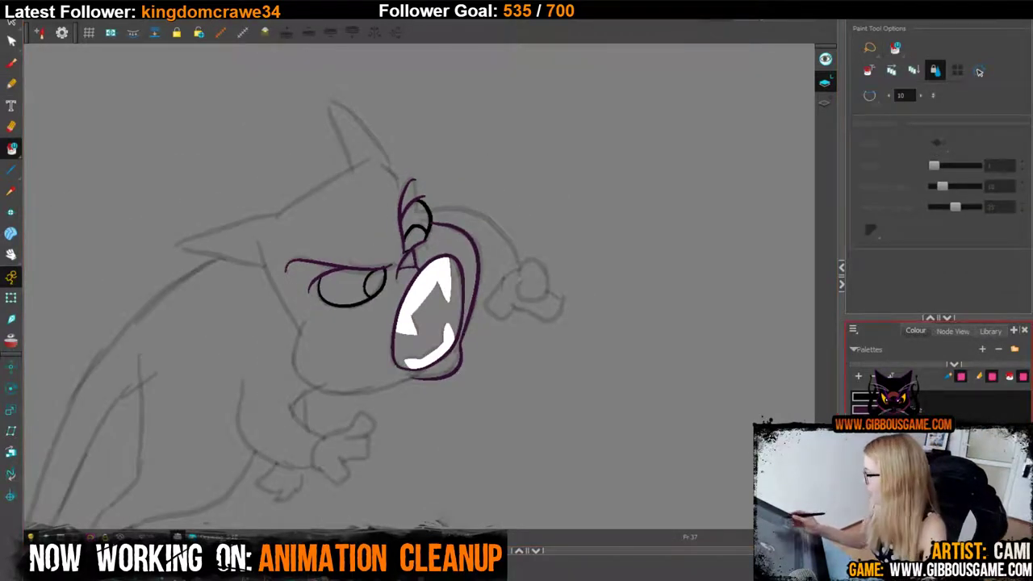
pyautogui.hotkey('alt', '/')
pyautogui.scroll(2, 416, 283)
pyautogui.moveTo(407, 341); pyautogui.dragTo(456, 349)
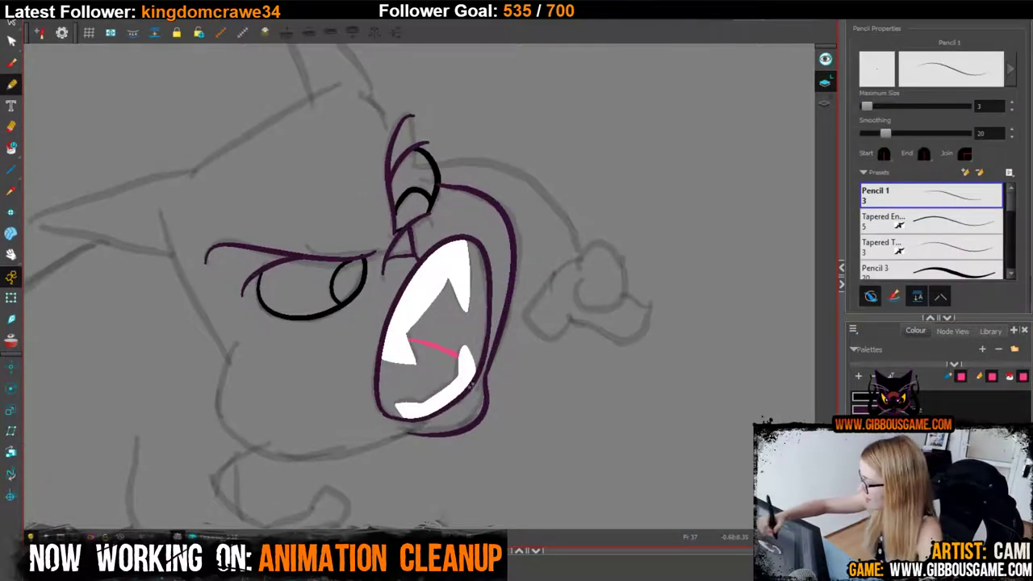
pyautogui.hotkey('alt', 'i')
pyautogui.click(412, 362)
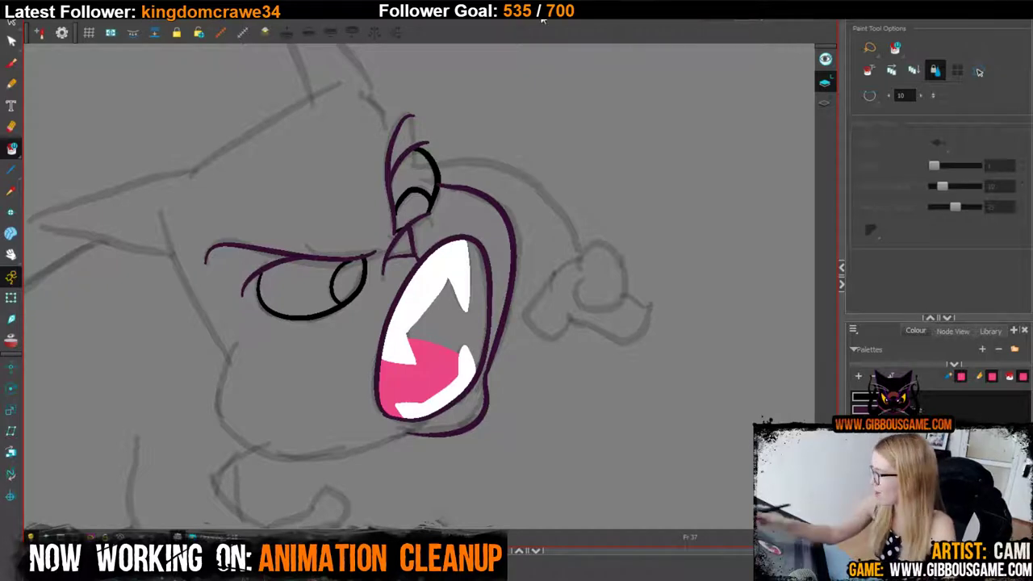
# Fill the remaining inside of the mouth, between the teeth and above the tongue, with dark magenta.
pyautogui.click(892, 456)
pyautogui.hotkey('alt', '/')
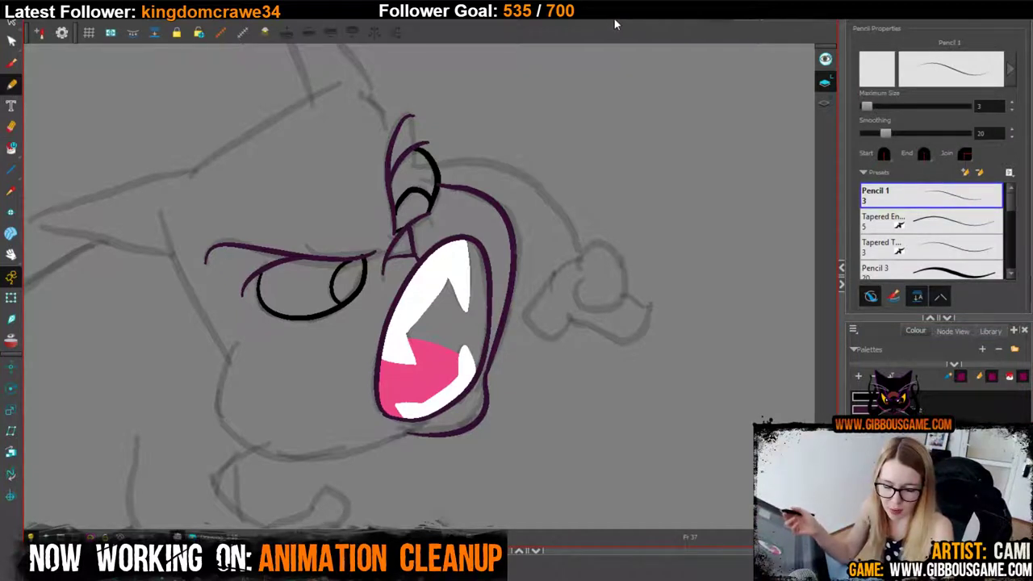
pyautogui.click(892, 456)
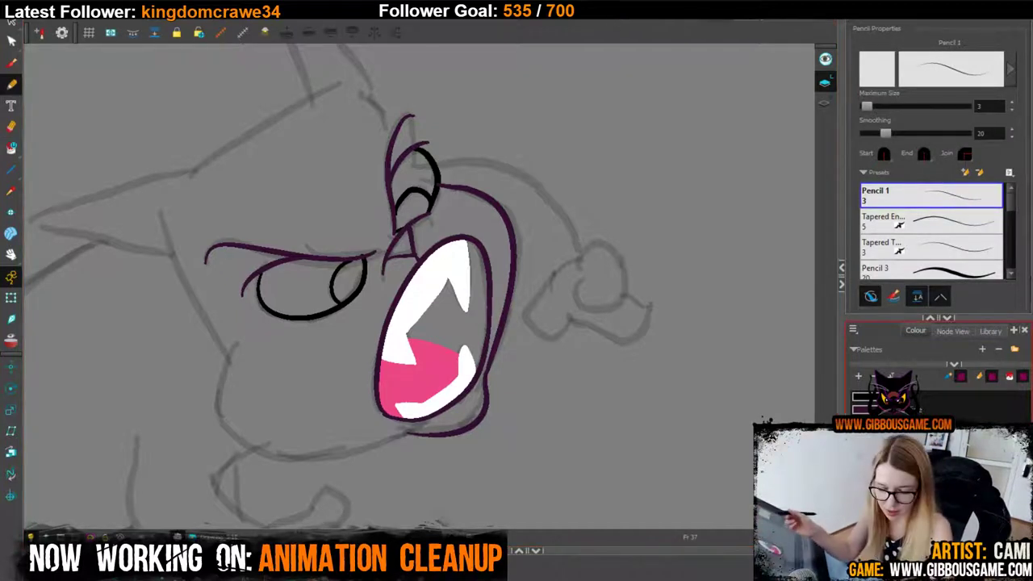
pyautogui.hotkey('alt', 'i')
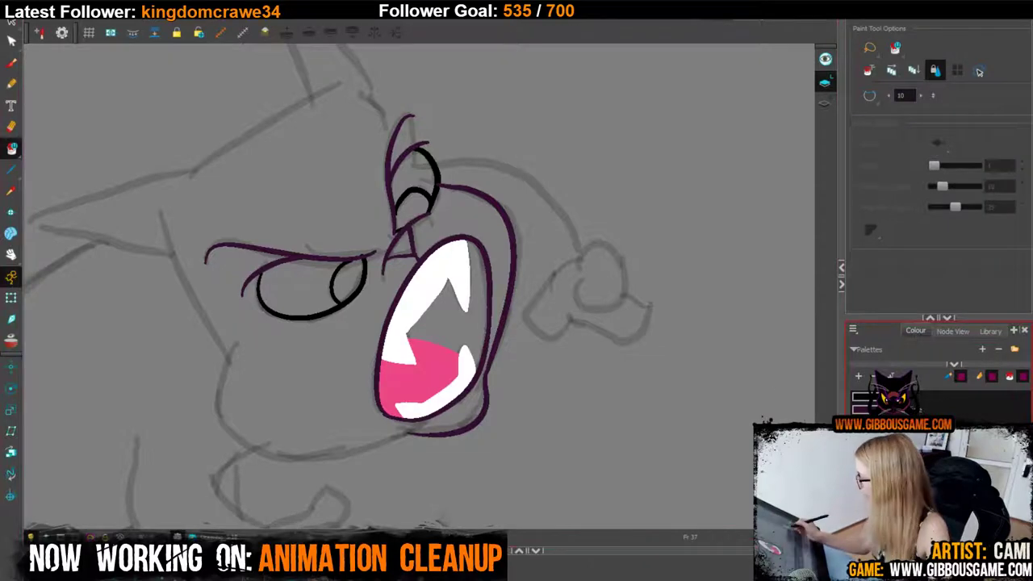
pyautogui.click(450, 313)
pyautogui.scroll(-3, 450, 313)
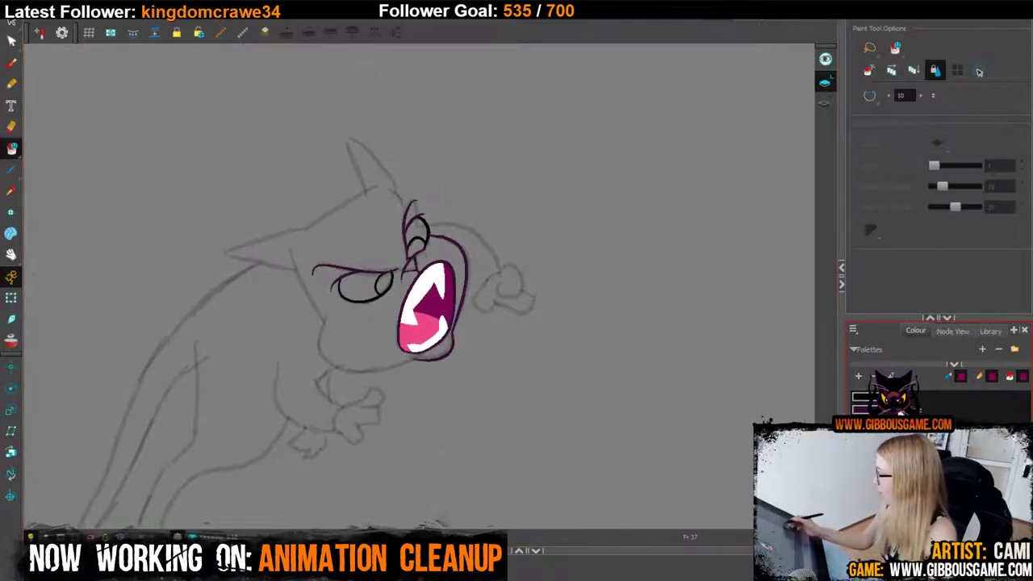
# Draw the top edge of the head and both edges of the near ear in dark purple over the sketch.
pyautogui.click(12, 86)
pyautogui.press('2')
pyautogui.moveTo(514, 296); pyautogui.dragTo(592, 421)
pyautogui.press('2')
pyautogui.press('2')
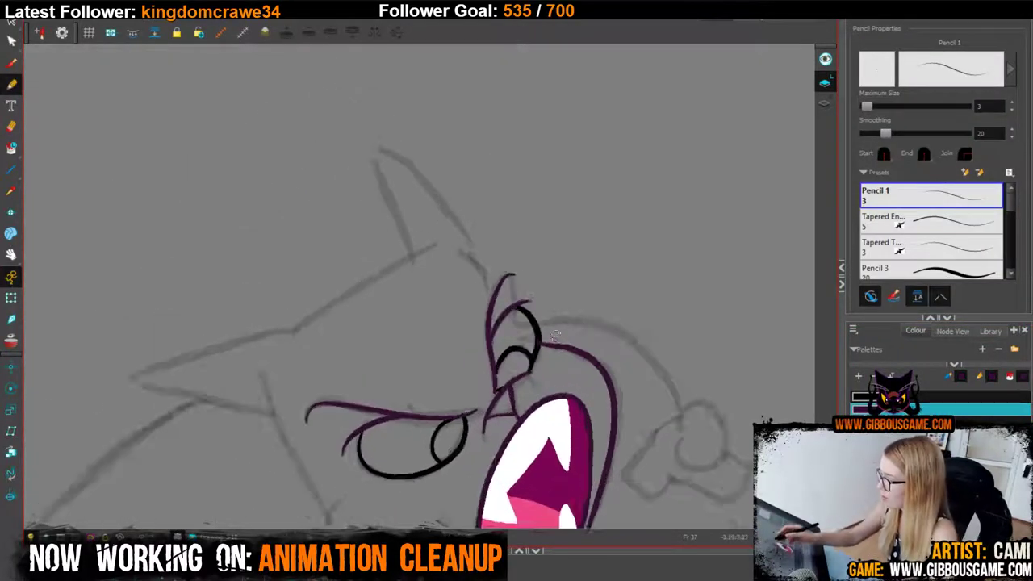
pyautogui.moveTo(272, 340); pyautogui.dragTo(444, 237)
pyautogui.moveTo(515, 346); pyautogui.dragTo(623, 282)
pyautogui.moveTo(379, 275)
pyautogui.mouseDown()
pyautogui.moveTo(163, 339)
pyautogui.moveTo(334, 390)
pyautogui.mouseUp()
pyautogui.moveTo(452, 374); pyautogui.dragTo(441, 333)
pyautogui.hotkey('ctrl', 'z')
pyautogui.moveTo(152, 301); pyautogui.dragTo(338, 349)
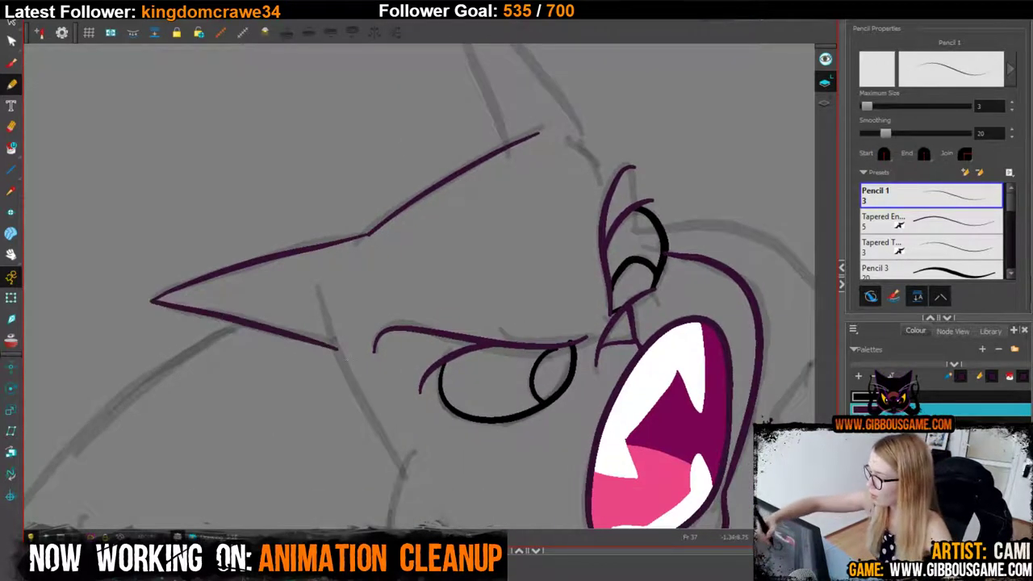
# Outline the back of the head below the near ear, and continue the cheek and jaw line to the chin under the mouth.
pyautogui.moveTo(424, 350); pyautogui.dragTo(394, 264)
pyautogui.rightClick(344, 324)
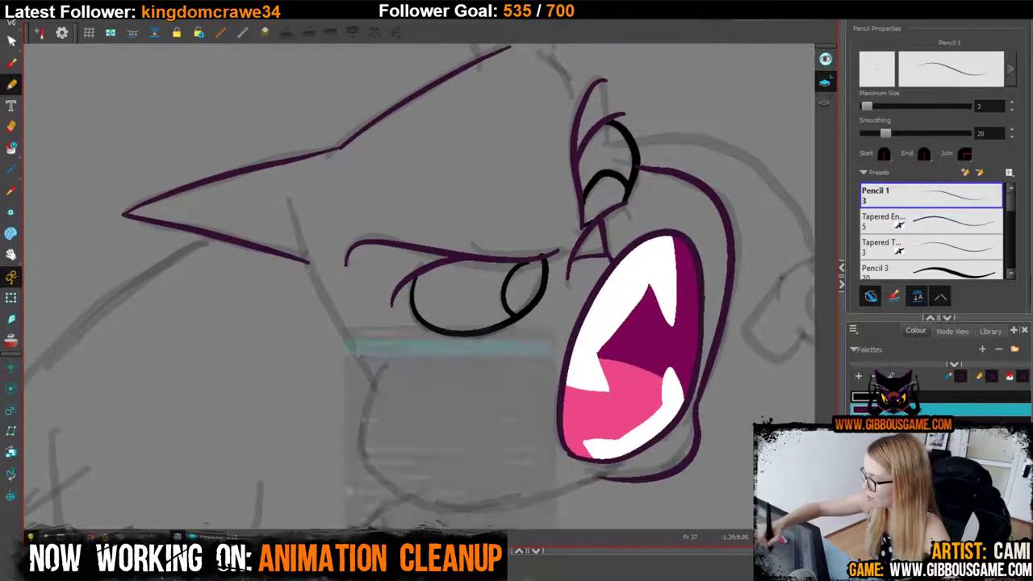
pyautogui.press('Escape')
pyautogui.moveTo(307, 262); pyautogui.dragTo(374, 385)
pyautogui.moveTo(415, 422); pyautogui.dragTo(443, 386)
pyautogui.moveTo(401, 347)
pyautogui.mouseDown()
pyautogui.moveTo(392, 368)
pyautogui.moveTo(421, 454)
pyautogui.moveTo(626, 440)
pyautogui.mouseUp()
pyautogui.hotkey('ctrl', 'z')
pyautogui.moveTo(400, 349)
pyautogui.mouseDown()
pyautogui.moveTo(391, 396)
pyautogui.moveTo(400, 435)
pyautogui.moveTo(421, 454)
pyautogui.moveTo(530, 465)
pyautogui.moveTo(615, 440)
pyautogui.mouseUp()
pyautogui.hotkey('ctrl', 'z')
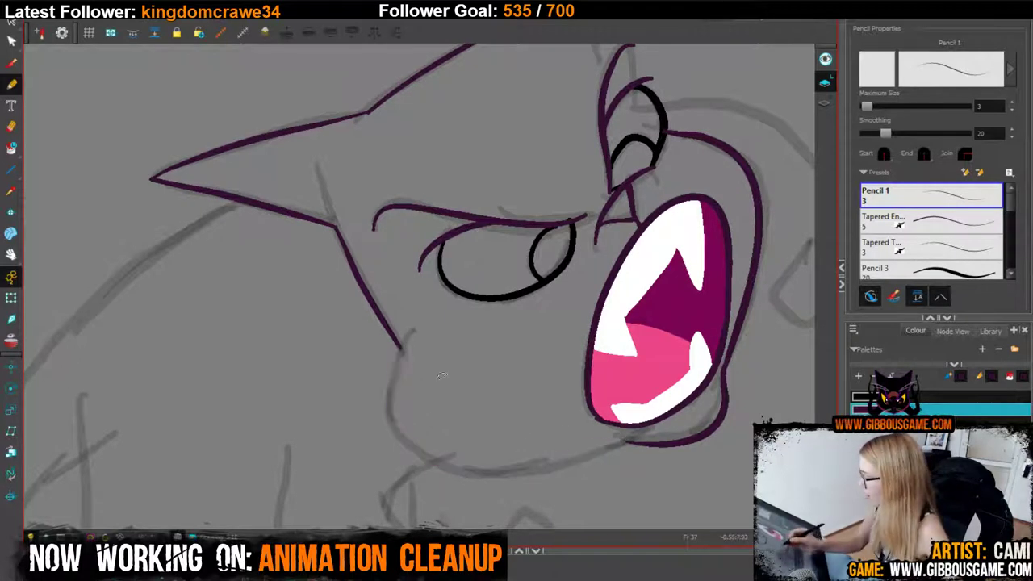
pyautogui.moveTo(400, 347)
pyautogui.mouseDown()
pyautogui.moveTo(392, 418)
pyautogui.moveTo(412, 446)
pyautogui.moveTo(449, 461)
pyautogui.moveTo(530, 467)
pyautogui.moveTo(636, 441)
pyautogui.mouseUp()
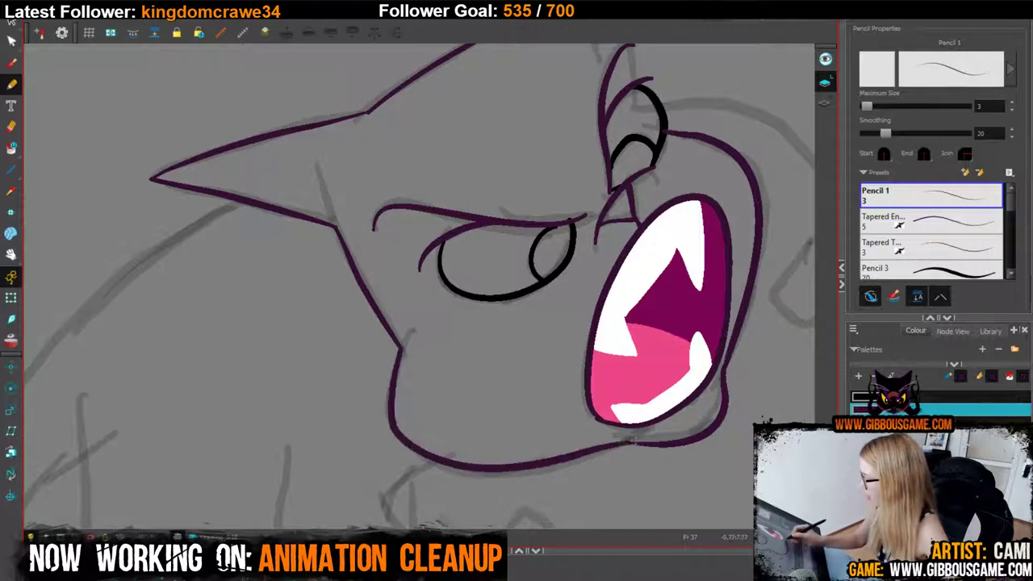
pyautogui.moveTo(742, 356); pyautogui.dragTo(615, 511)
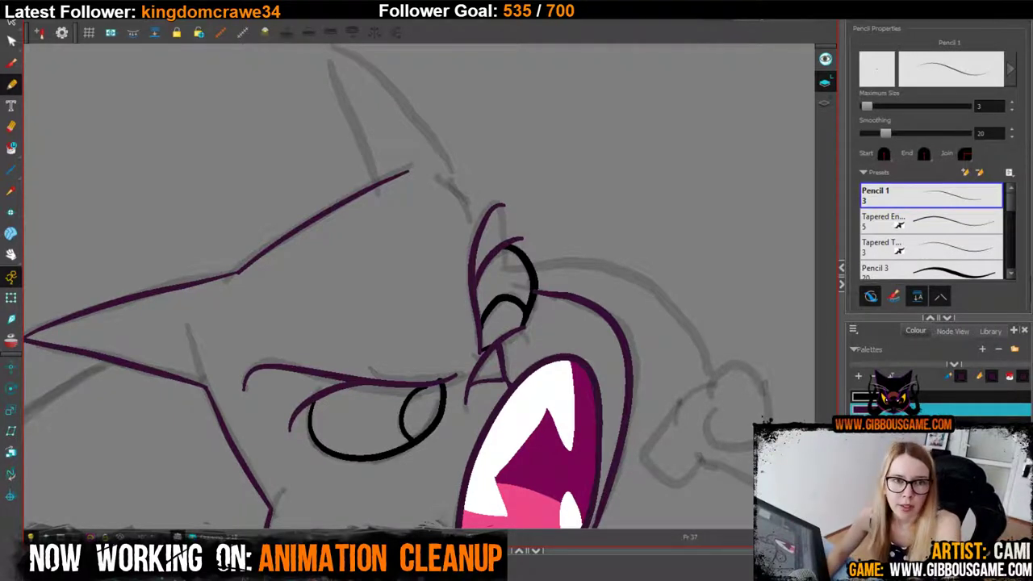
# Switch to Photoshop and maximise its window to show the bearded man's portrait.
pyautogui.moveTo(472, 57); pyautogui.dragTo(541, 44)
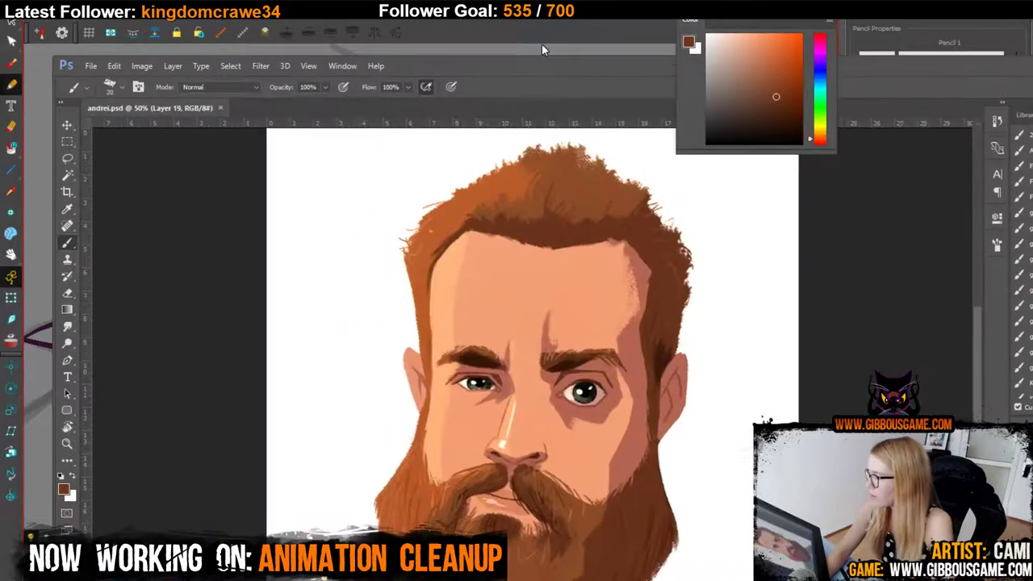
pyautogui.doubleClick(530, 68)
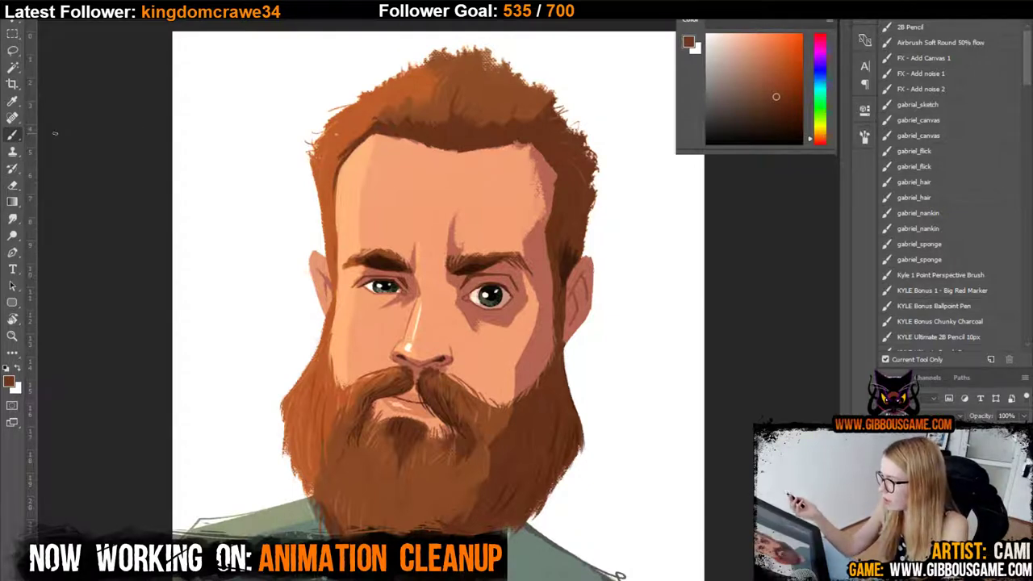
pyautogui.press('v')
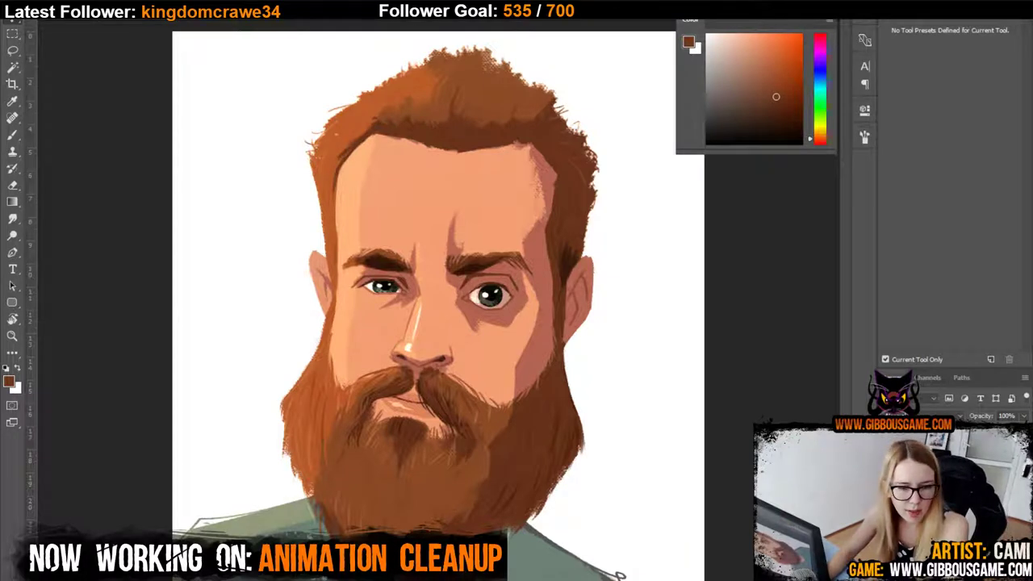
pyautogui.press('f')
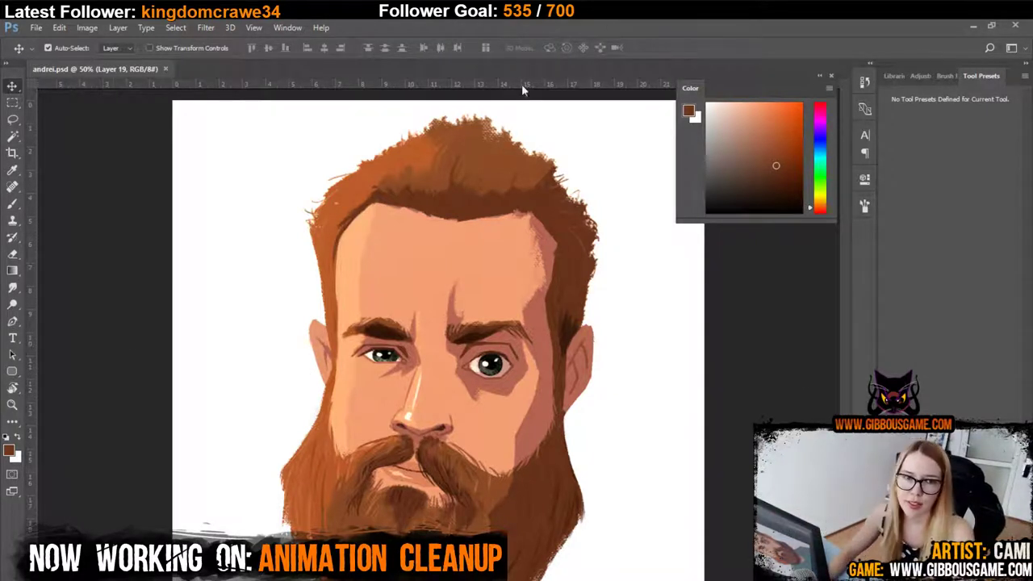
pyautogui.moveTo(339, 351); pyautogui.dragTo(329, 195)
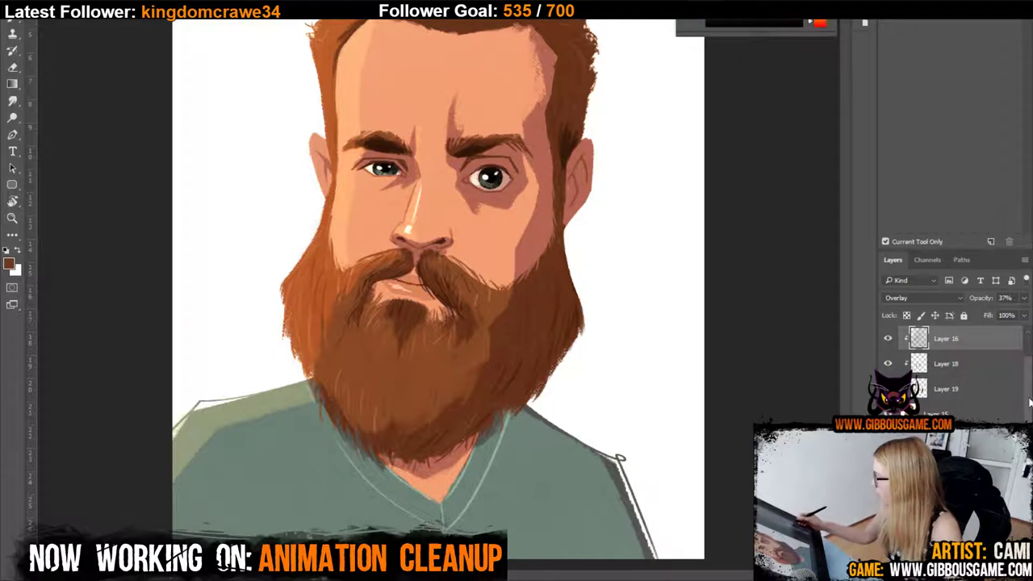
# Hide the shading layers stacked above Group 1 so only the portrait's flat colours are shown.
pyautogui.moveTo(1028, 396); pyautogui.dragTo(1028, 369)
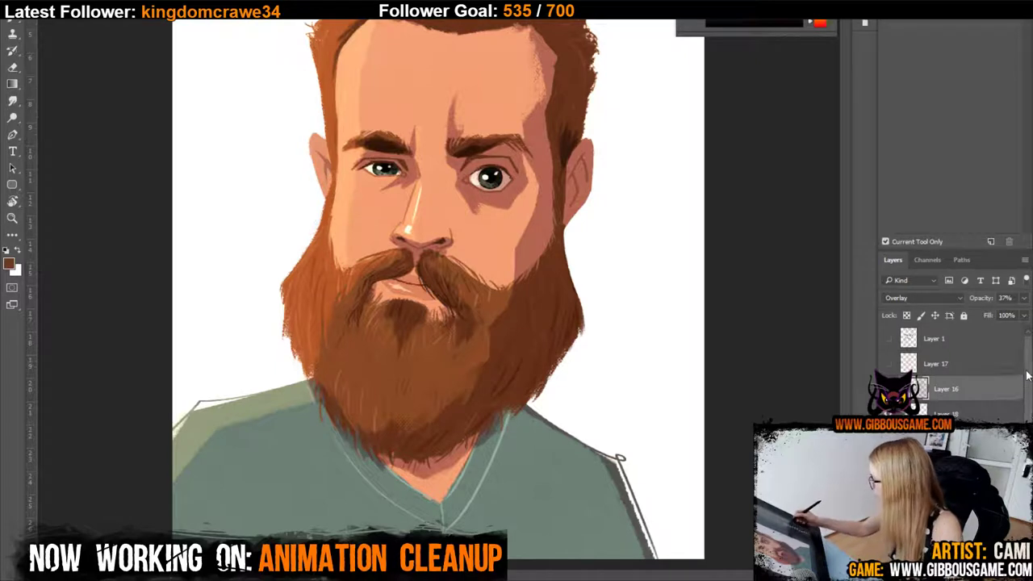
pyautogui.scroll(-2, 1029, 413)
pyautogui.moveTo(888, 408); pyautogui.dragTo(911, 316)
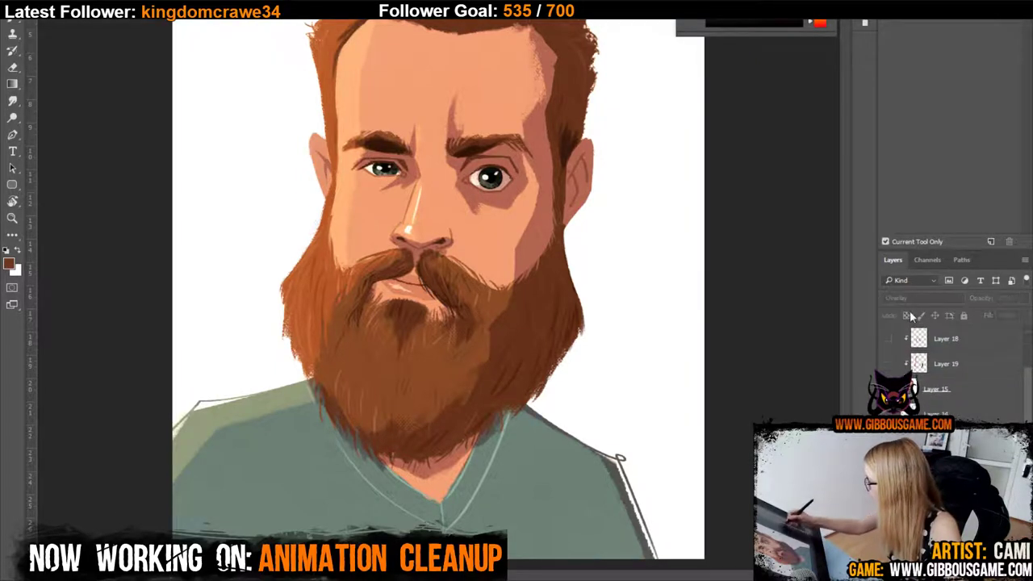
pyautogui.moveTo(1028, 389); pyautogui.dragTo(1028, 339)
pyautogui.scroll(-4, 1031, 377)
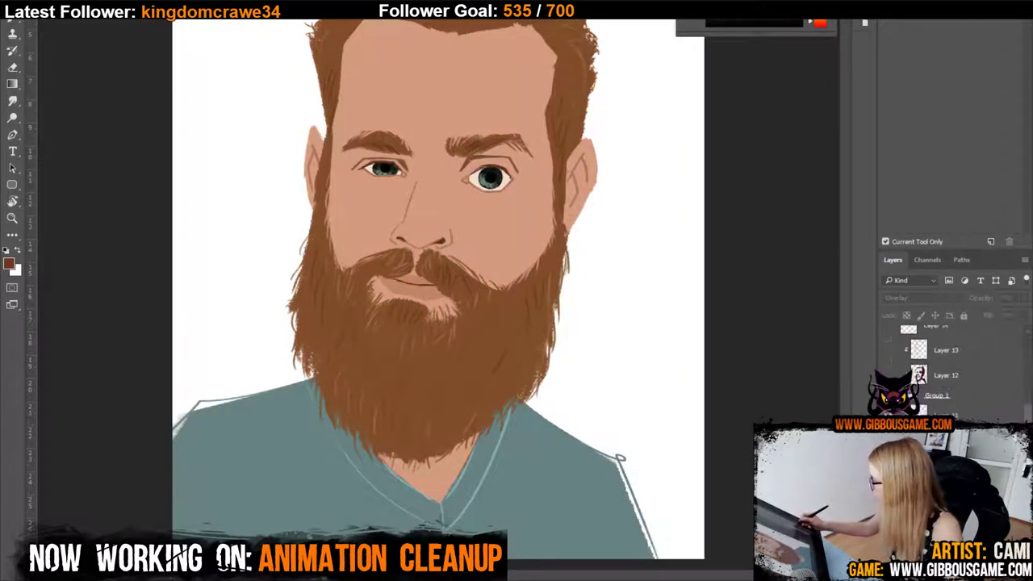
pyautogui.click(949, 384)
pyautogui.moveTo(460, 348)
pyautogui.mouseDown()
pyautogui.moveTo(554, 378)
pyautogui.moveTo(453, 357)
pyautogui.moveTo(655, 356)
pyautogui.moveTo(295, 387)
pyautogui.moveTo(480, 331)
pyautogui.moveTo(465, 330)
pyautogui.mouseUp()
pyautogui.hotkey('ctrl', 'z')
pyautogui.moveTo(508, 253); pyautogui.dragTo(502, 242)
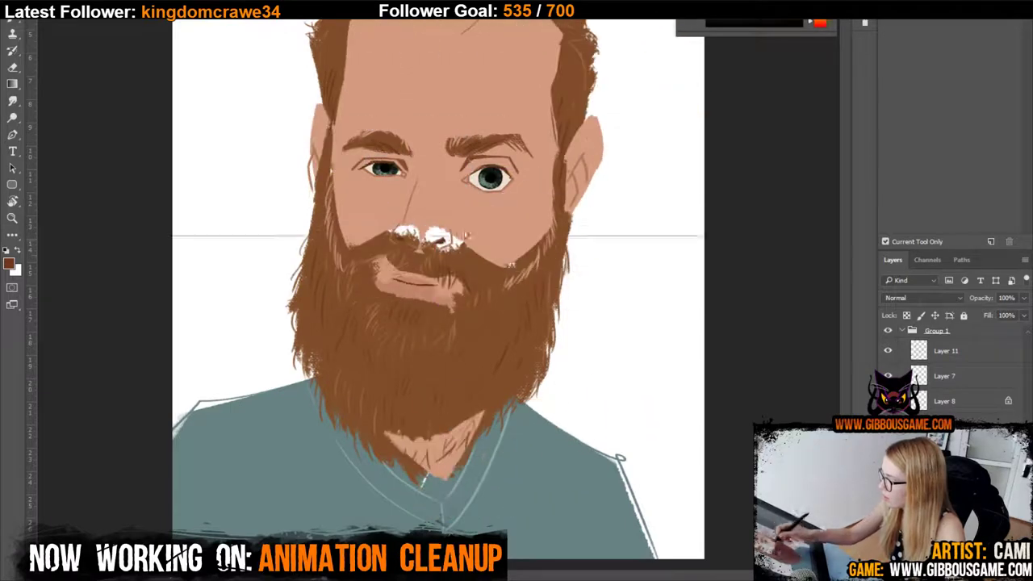
pyautogui.hotkey('ctrl', 'z')
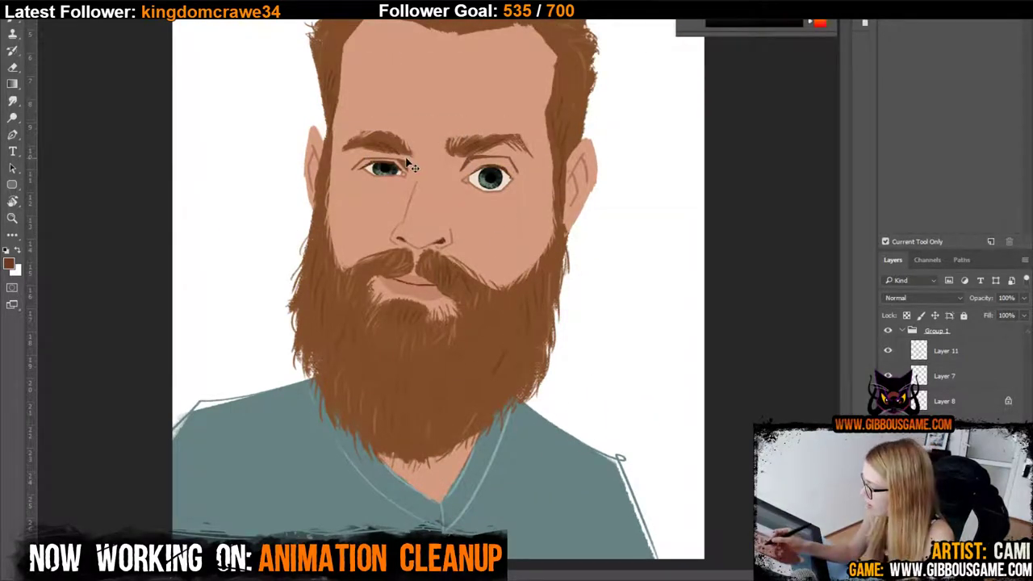
# Activate the Brush tool and demonstrate enlarging and shrinking its tip over the portrait.
pyautogui.press('b')
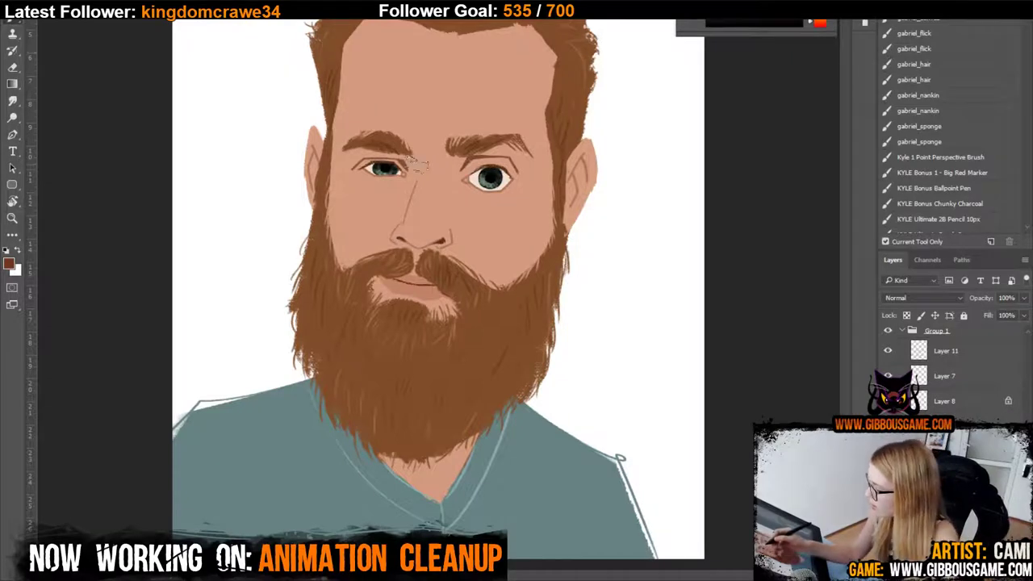
pyautogui.press(']')
pyautogui.press(']')
pyautogui.press(']')
pyautogui.press(']')
pyautogui.press(']')
pyautogui.press(']')
pyautogui.press(']')
pyautogui.press(']')
pyautogui.press('[')
pyautogui.press('[')
pyautogui.press('[')
pyautogui.press('[')
pyautogui.press('[')
pyautogui.press('[')
pyautogui.press('[')
pyautogui.press('[')
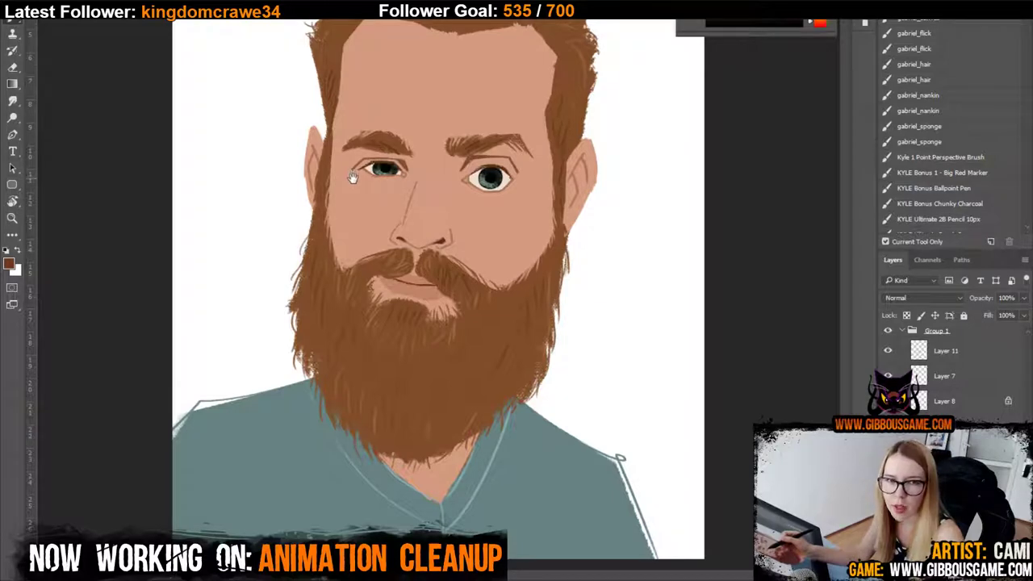
# Examine the portrait's eyes, nose, forehead and beard up close and as a whole.
pyautogui.hotkey('ctrl', '+')
pyautogui.hotkey('ctrl', '+')
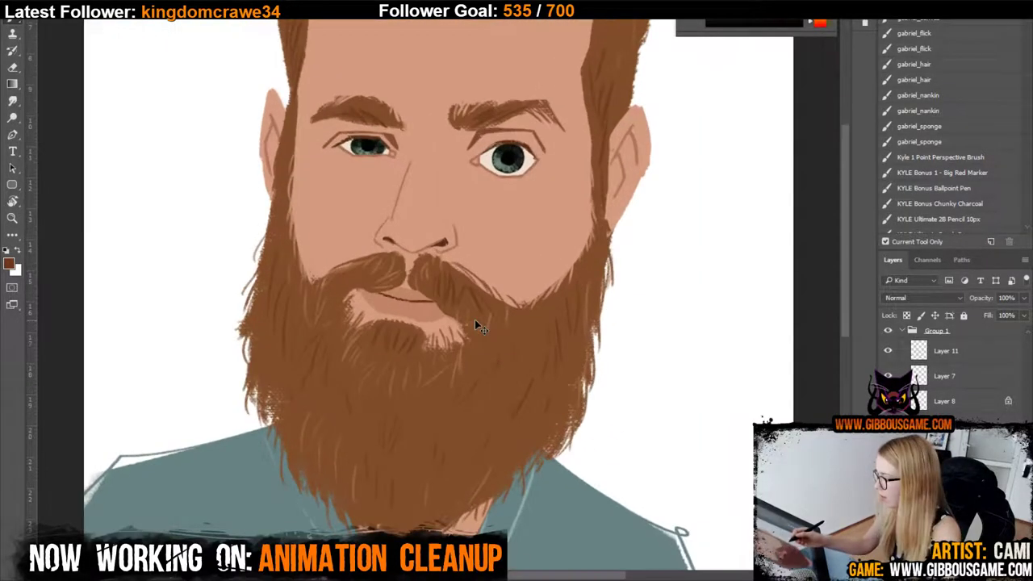
pyautogui.moveTo(405, 208); pyautogui.dragTo(500, 443)
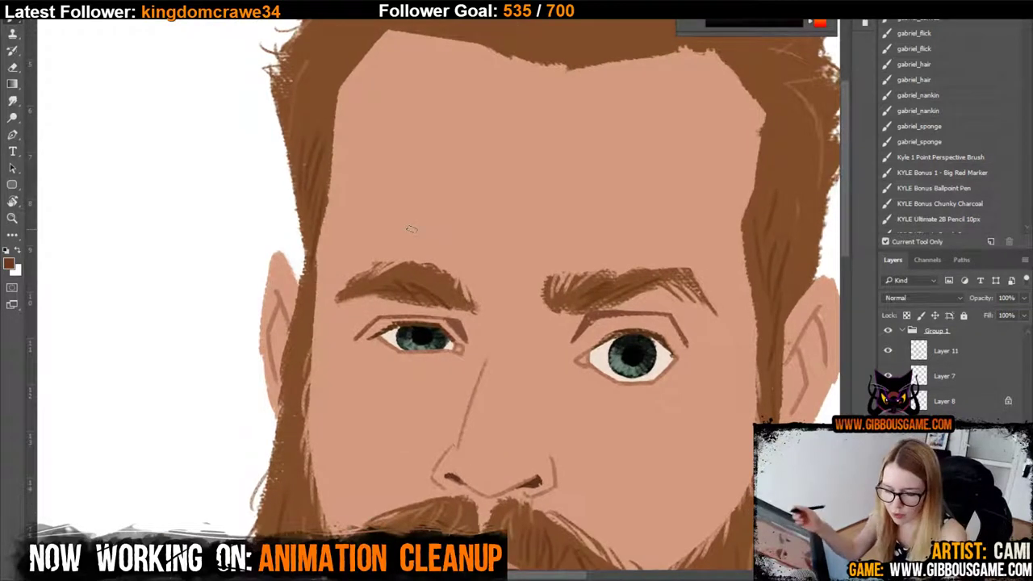
pyautogui.scroll(-5, 532, 170)
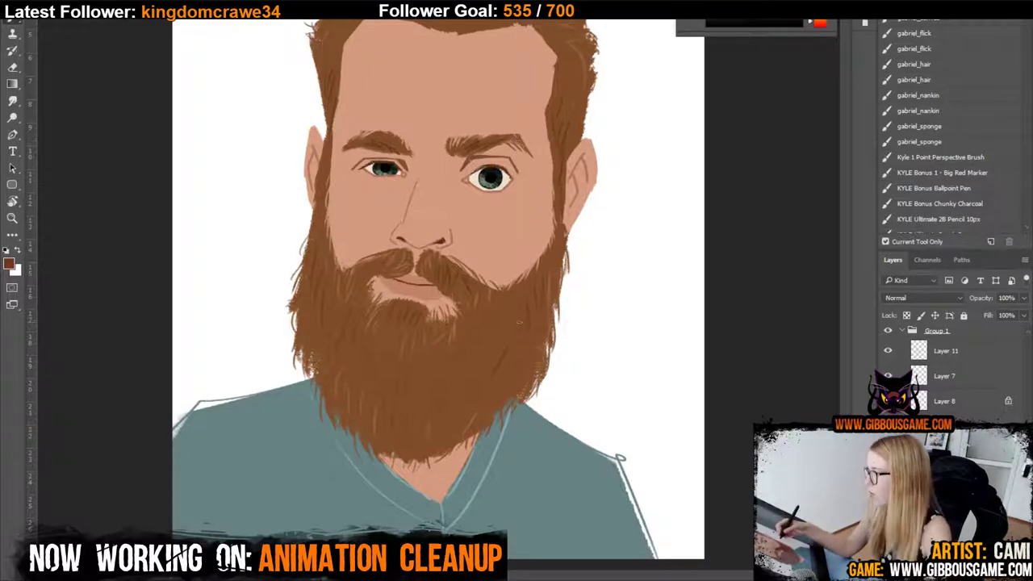
pyautogui.scroll(5, 519, 323)
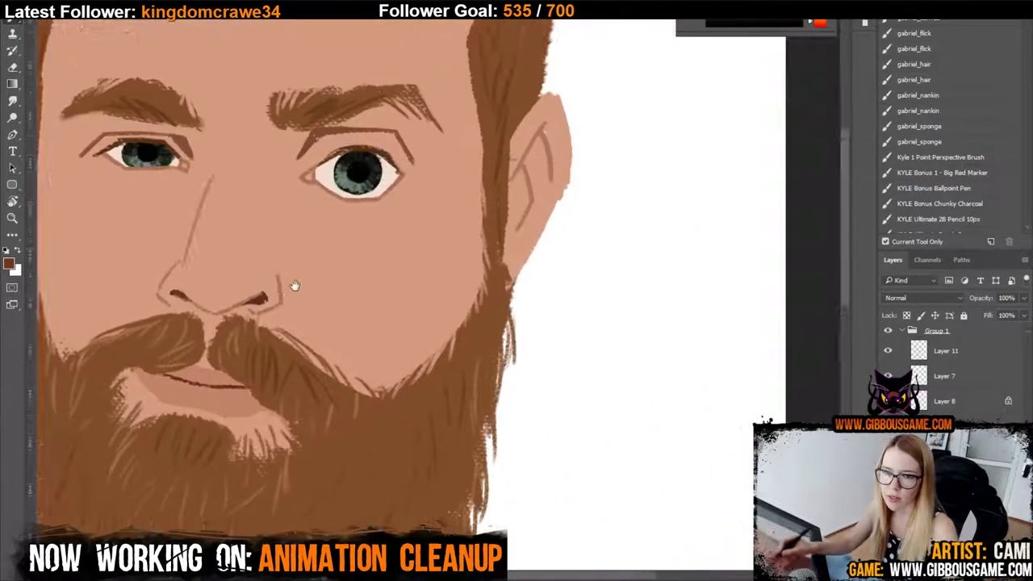
pyautogui.moveTo(296, 285); pyautogui.dragTo(468, 279)
pyautogui.scroll(5, 468, 279)
pyautogui.scroll(-5, 468, 278)
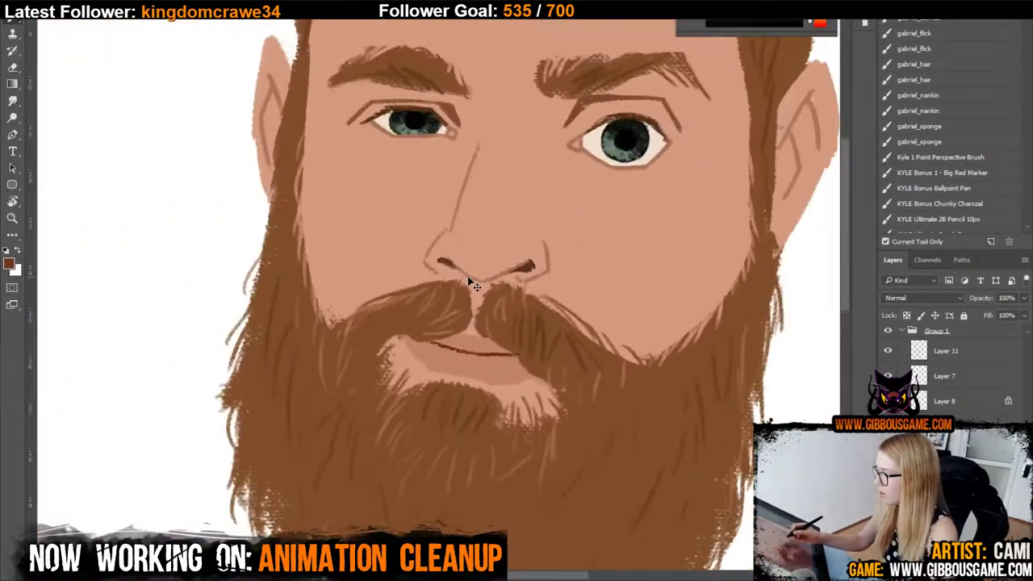
pyautogui.scroll(2, 468, 281)
pyautogui.scroll(-3, 468, 281)
pyautogui.scroll(-1, 468, 281)
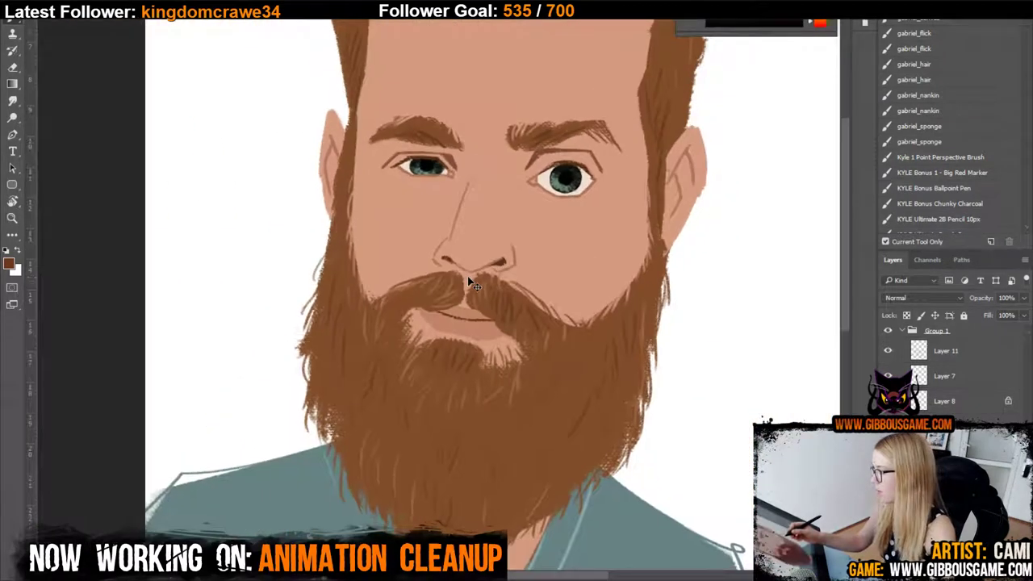
pyautogui.scroll(-1, 469, 282)
# With the Brush tool active, sample the beard's brown and the skin tone beside the nose as the foreground colour.
pyautogui.press('p')
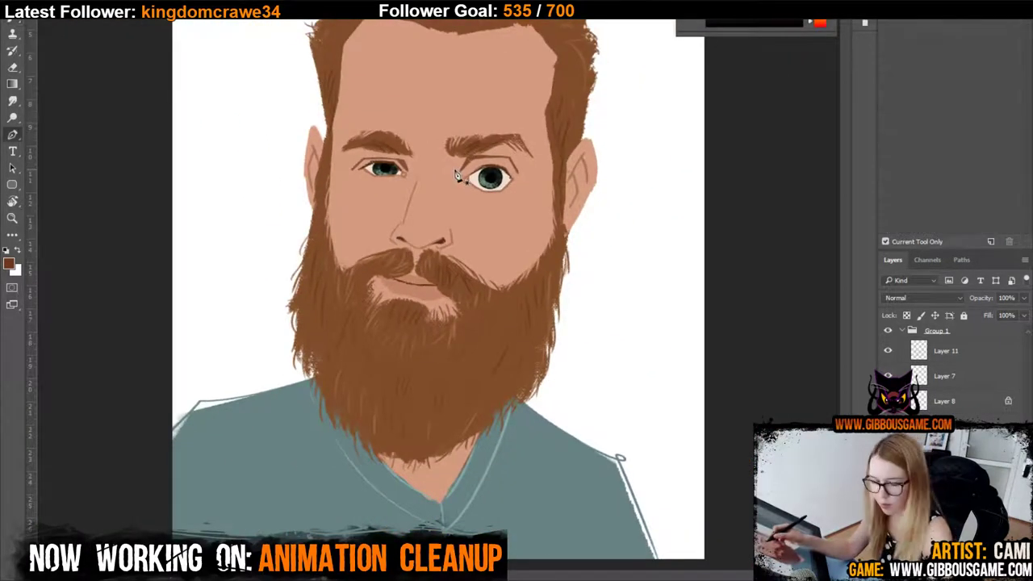
pyautogui.press('b')
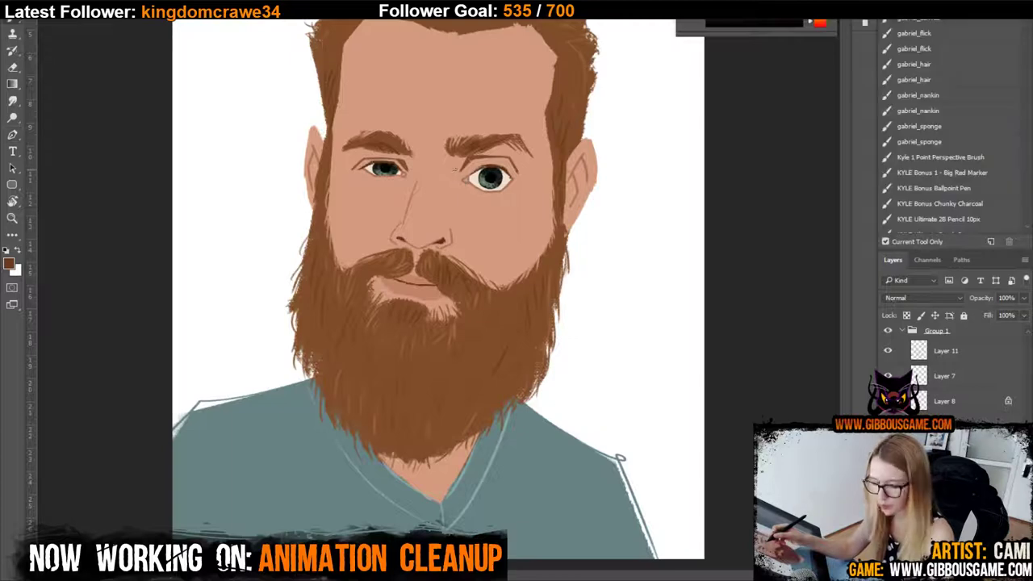
pyautogui.hotkey('ctrl', '+')
pyautogui.hotkey('ctrl', '+')
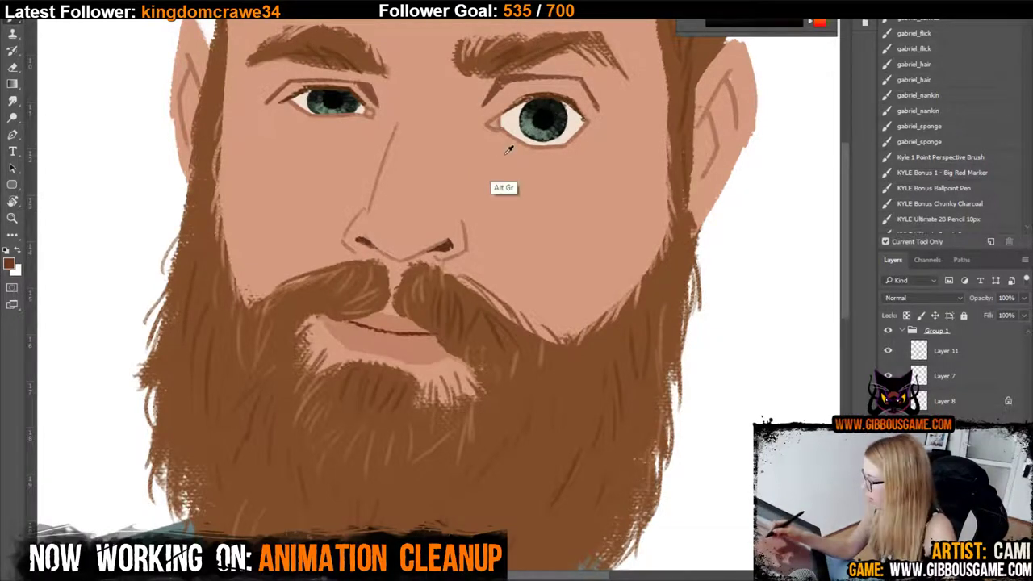
pyautogui.keyDown('alt'); pyautogui.click(209, 336); pyautogui.keyUp('alt')
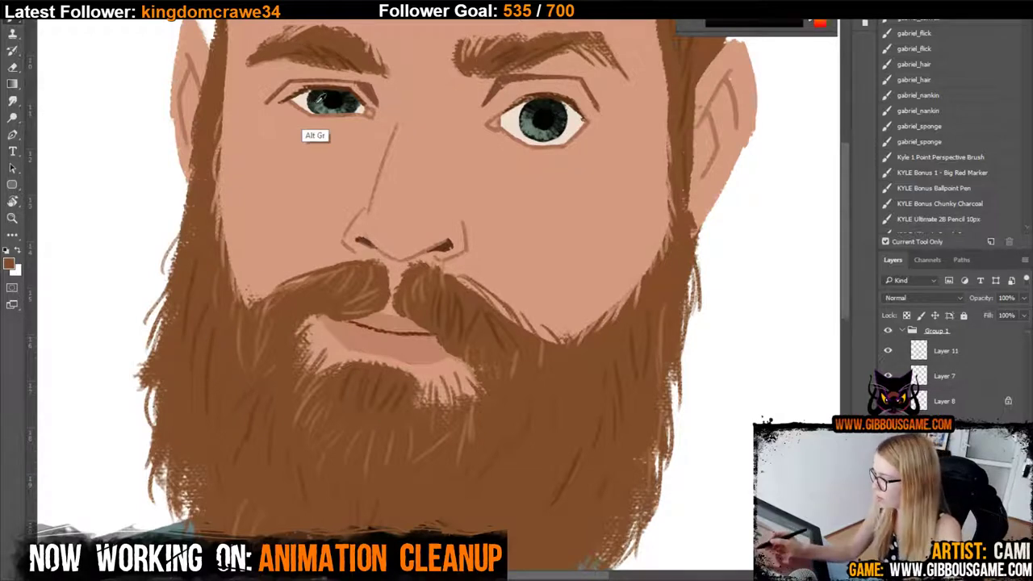
pyautogui.keyDown('alt'); pyautogui.click(519, 159); pyautogui.keyUp('alt')
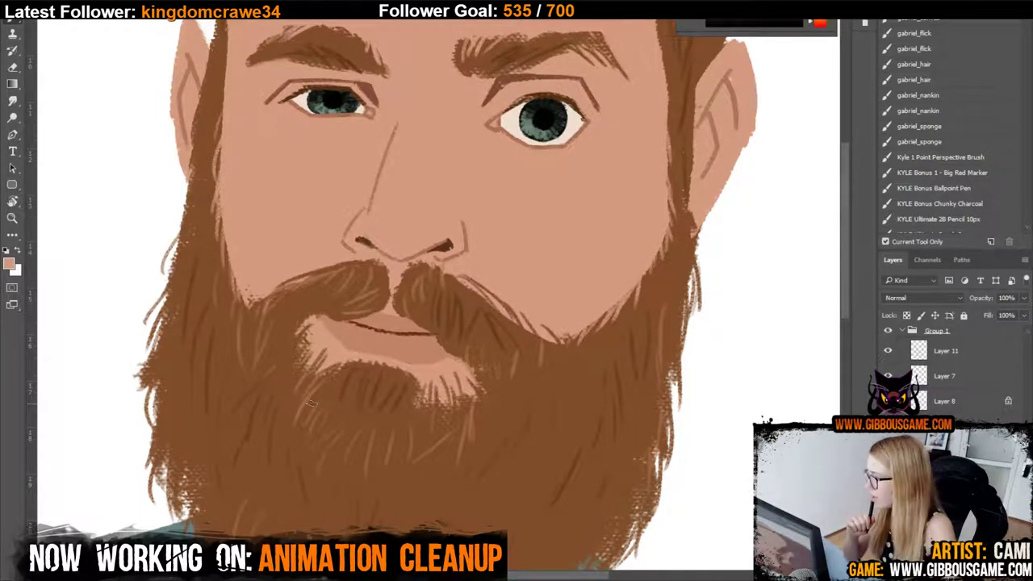
# Look over the brush presets and the list of additional brush sets that can be loaded.
pyautogui.click(34, 3)
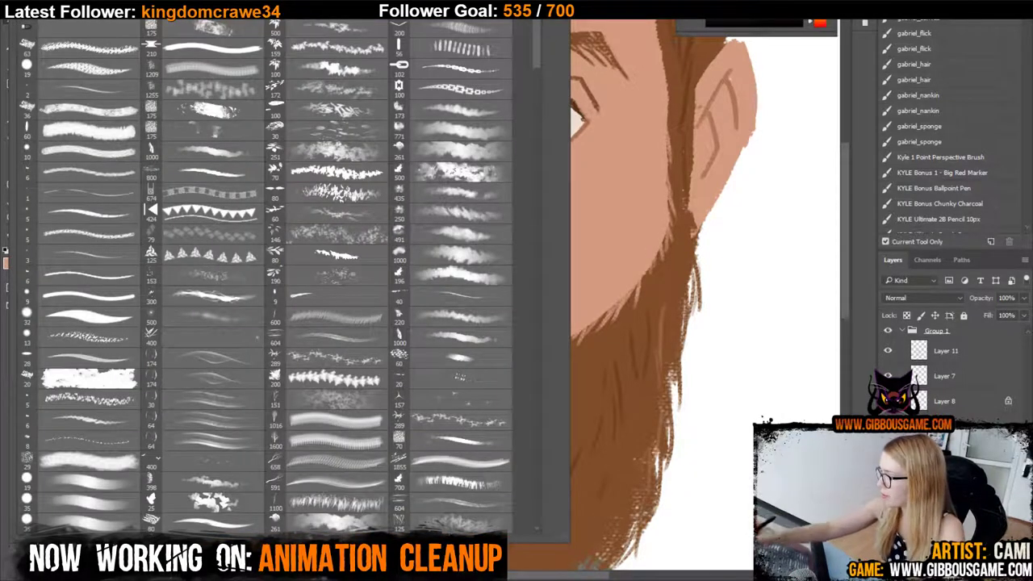
pyautogui.click(558, 4)
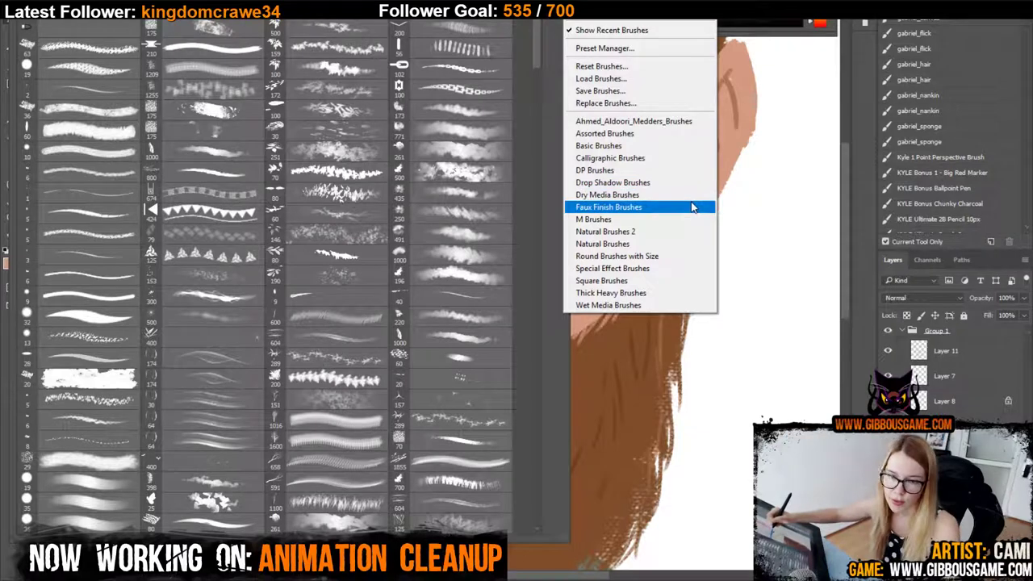
pyautogui.press('Escape')
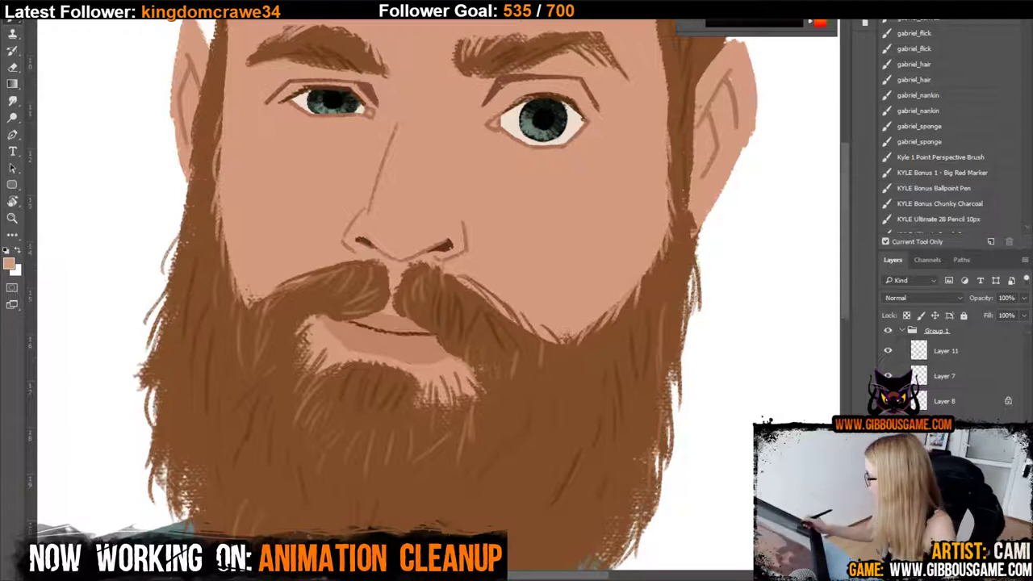
# Add a new layer above Layer 1 and fill it with black.
pyautogui.scroll(-3, 1019, 323)
pyautogui.hotkey('ctrl', 'shift', 'alt', 'n')
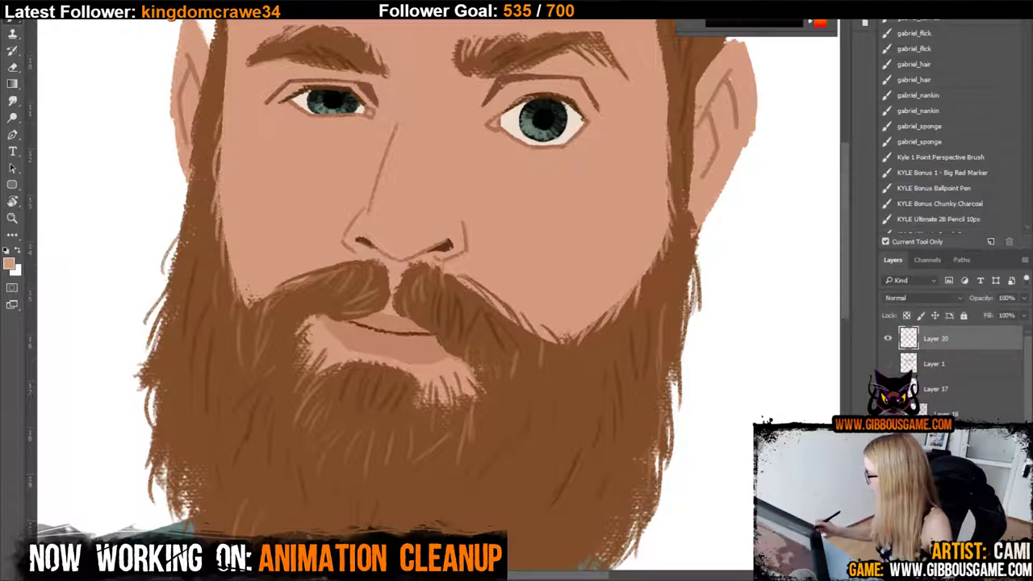
pyautogui.hotkey('shift', 'F5')
pyautogui.press('Return')
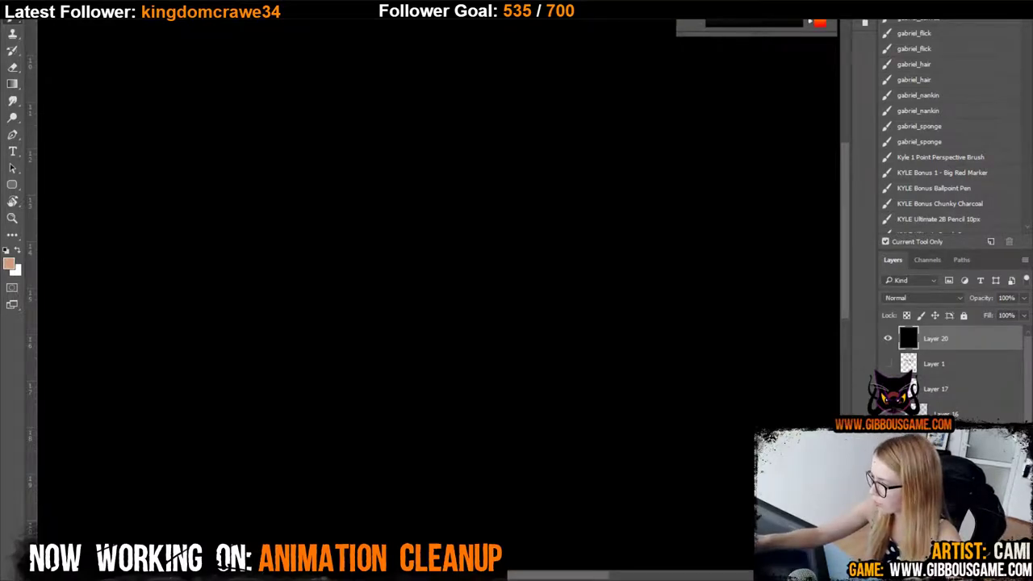
# Choose the rough 36 px brush with a pale pink and paint a thin and a thick zigzag on the black layer.
pyautogui.click(36, 6)
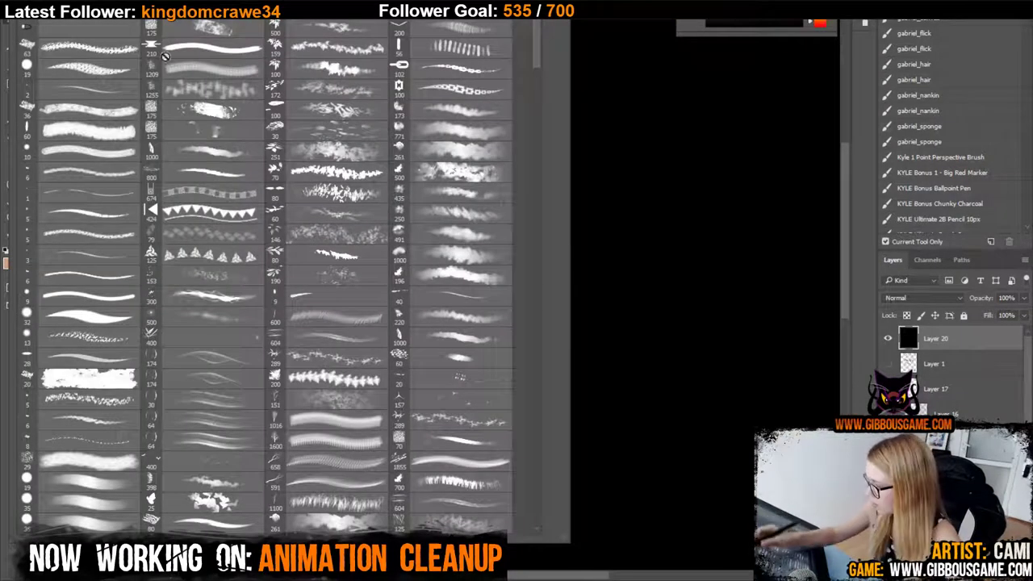
pyautogui.doubleClick(84, 109)
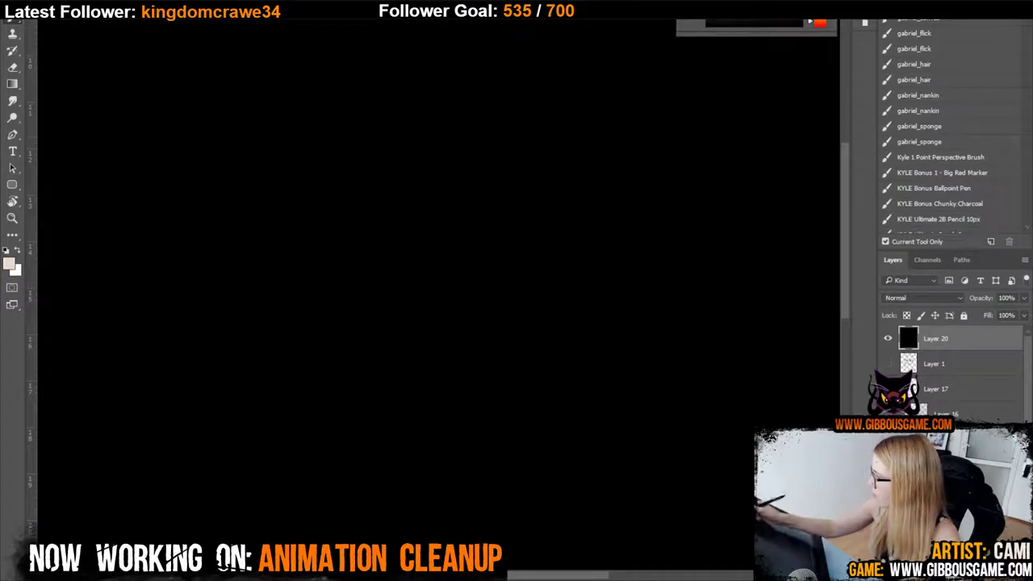
pyautogui.moveTo(412, 109)
pyautogui.mouseDown()
pyautogui.moveTo(404, 312)
pyautogui.moveTo(692, 161)
pyautogui.mouseUp()
pyautogui.hotkey('ctrl', 'z')
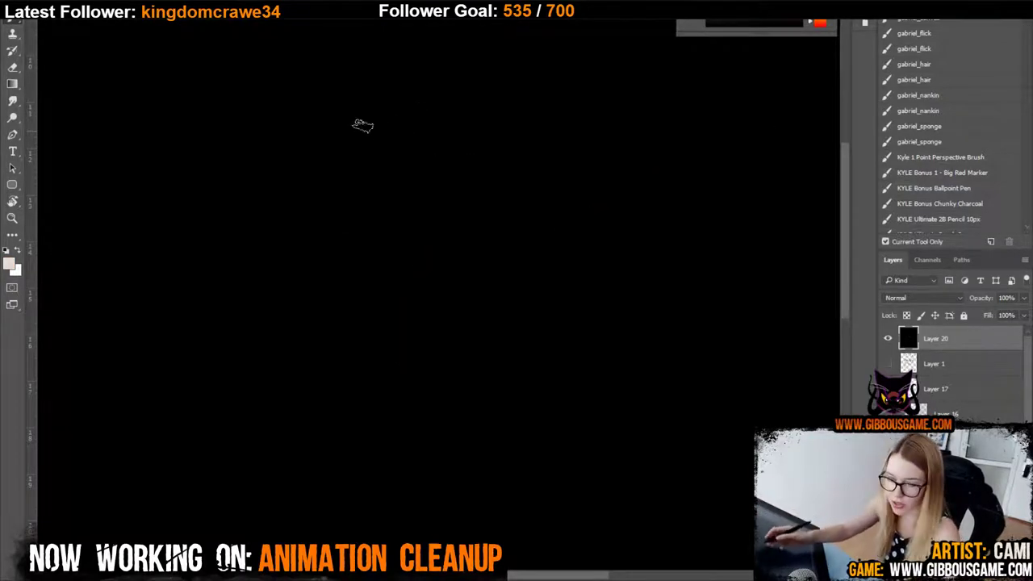
pyautogui.moveTo(357, 37)
pyautogui.mouseDown()
pyautogui.moveTo(380, 205)
pyautogui.moveTo(590, 83)
pyautogui.mouseUp()
pyautogui.hotkey('ctrl', 'z')
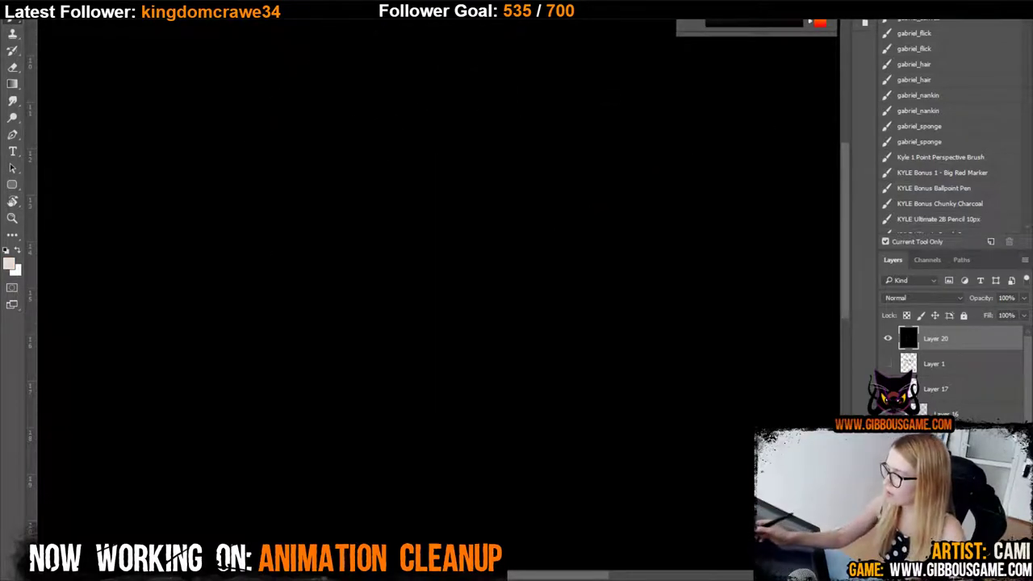
pyautogui.moveTo(363, 19)
pyautogui.mouseDown()
pyautogui.moveTo(219, 415)
pyautogui.moveTo(468, 35)
pyautogui.moveTo(303, 178)
pyautogui.mouseUp()
pyautogui.hotkey('ctrl', 'z')
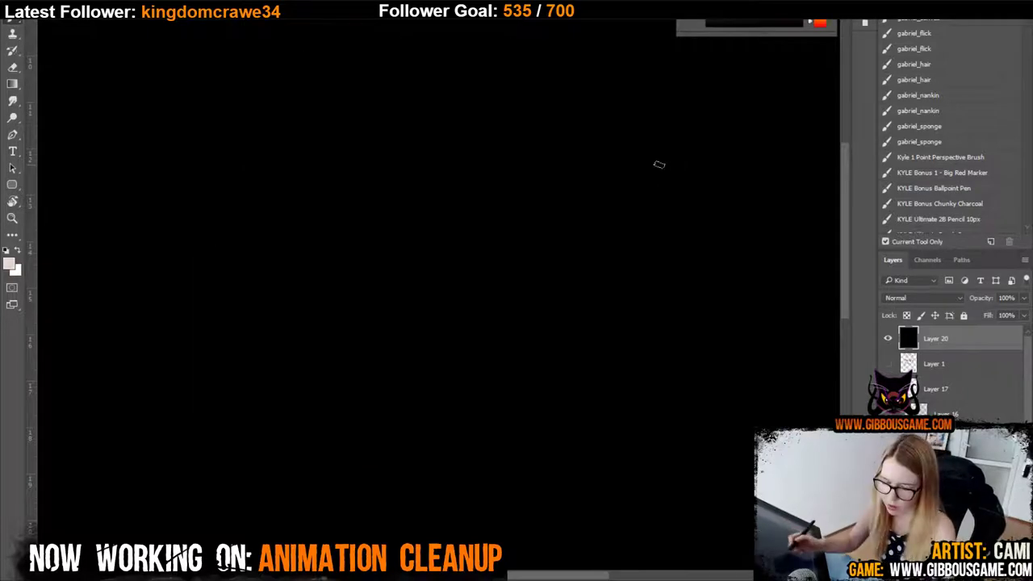
pyautogui.moveTo(331, 19); pyautogui.dragTo(379, 212)
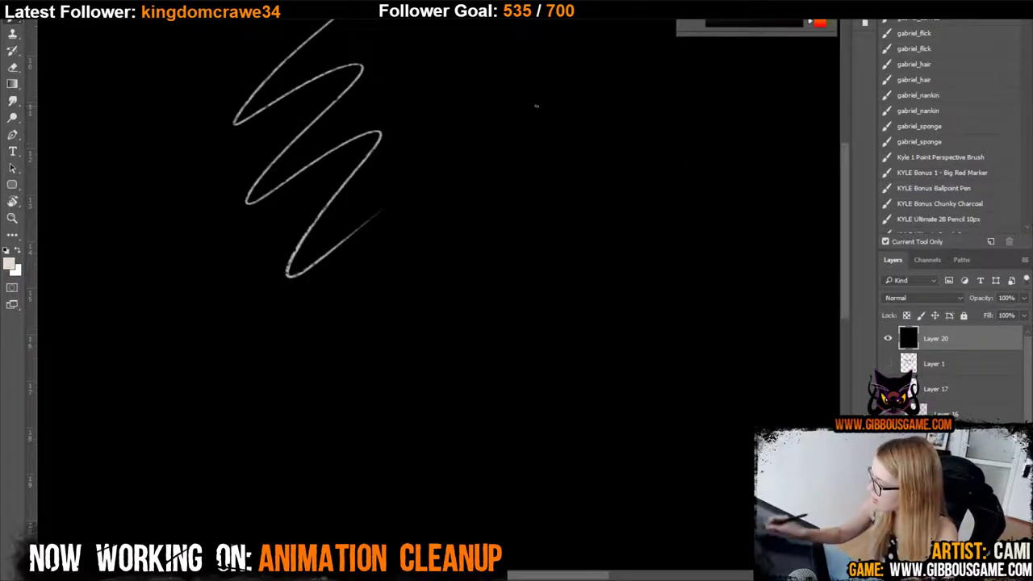
pyautogui.moveTo(279, 21)
pyautogui.mouseDown()
pyautogui.moveTo(252, 94)
pyautogui.moveTo(272, 251)
pyautogui.moveTo(421, 173)
pyautogui.mouseUp()
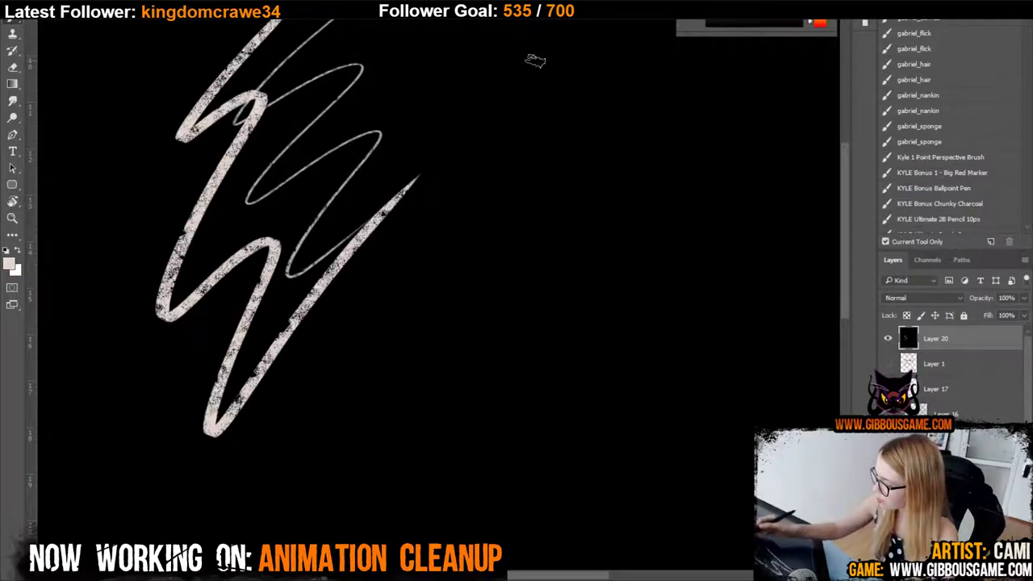
# Try long slanted strokes of varying thickness across the zigzags and undo them.
pyautogui.moveTo(216, 21); pyautogui.dragTo(79, 392)
pyautogui.moveTo(74, 444)
pyautogui.mouseDown()
pyautogui.moveTo(224, 21)
pyautogui.moveTo(127, 505)
pyautogui.mouseUp()
pyautogui.moveTo(303, 21); pyautogui.dragTo(202, 416)
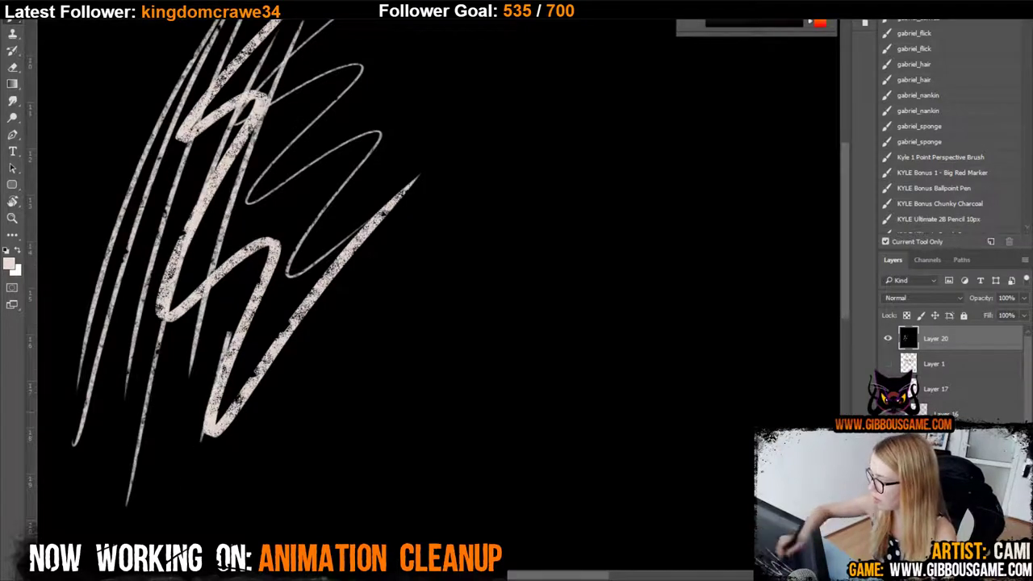
pyautogui.moveTo(389, 60); pyautogui.dragTo(287, 399)
pyautogui.hotkey('ctrl', 'z')
pyautogui.hotkey('ctrl', 'z')
pyautogui.hotkey('ctrl', 'z')
pyautogui.hotkey('ctrl', 'z')
pyautogui.hotkey('ctrl', 'z')
pyautogui.hotkey('ctrl', 'z')
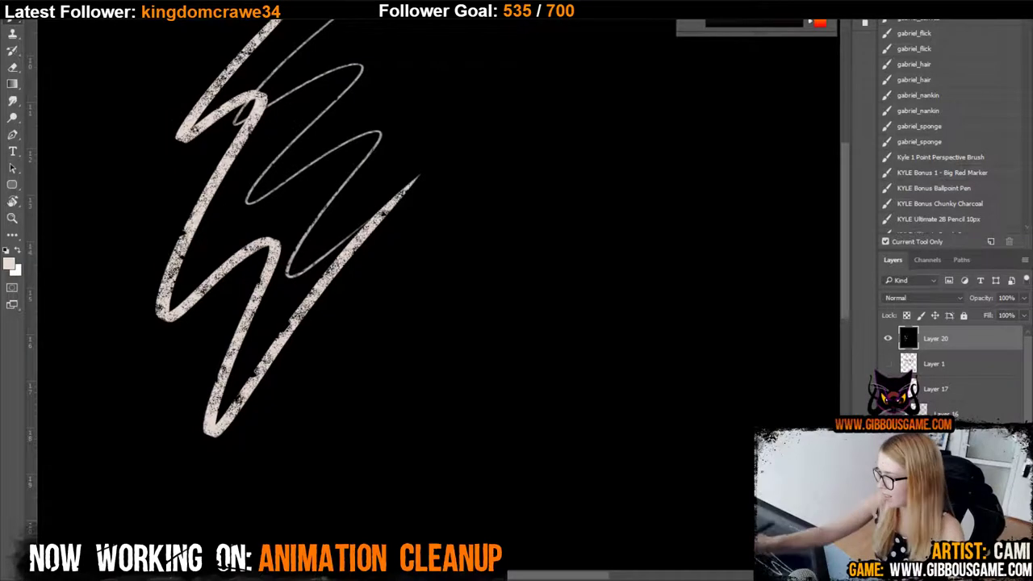
# Choose the speckled 29 px brush, enlarge its tip and paint a dark brown patch beside the zigzags.
pyautogui.click(38, 3)
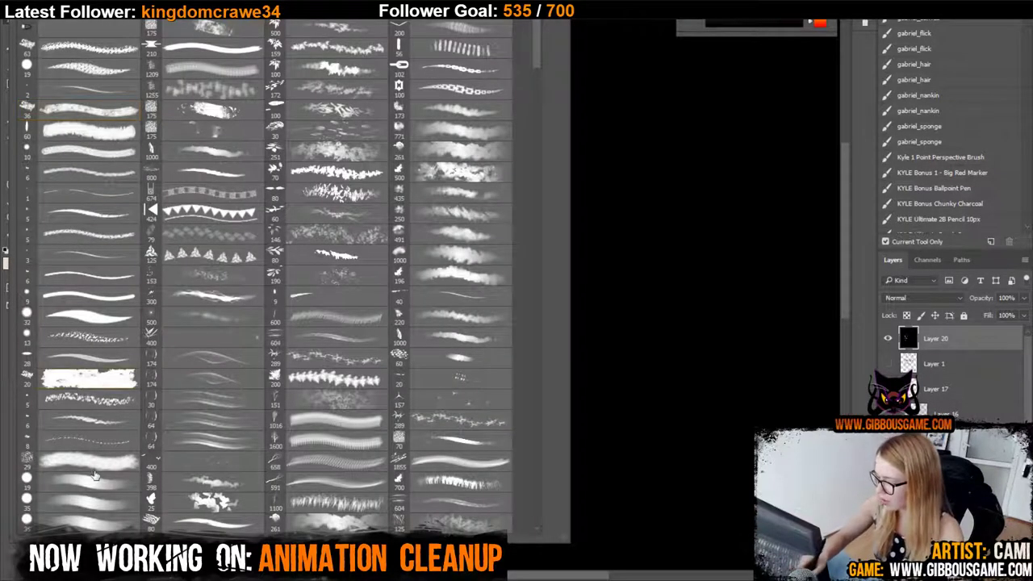
pyautogui.doubleClick(97, 450)
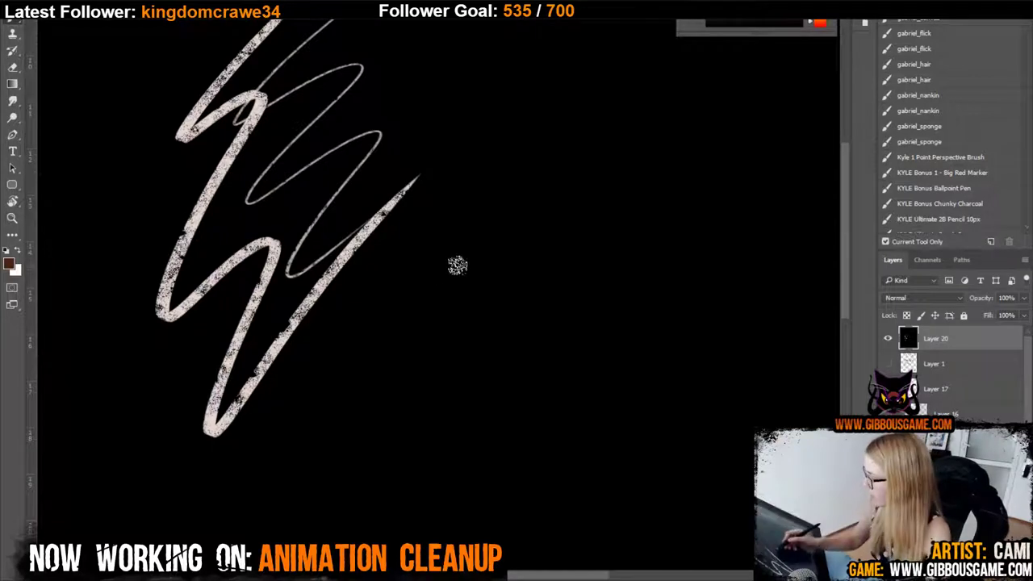
pyautogui.press(']')
pyautogui.press(']')
pyautogui.press(']')
pyautogui.press(']')
pyautogui.press(']')
pyautogui.press(']')
pyautogui.press(']')
pyautogui.press(']')
pyautogui.moveTo(498, 187)
pyautogui.mouseDown()
pyautogui.moveTo(561, 232)
pyautogui.moveTo(520, 286)
pyautogui.moveTo(426, 295)
pyautogui.mouseUp()
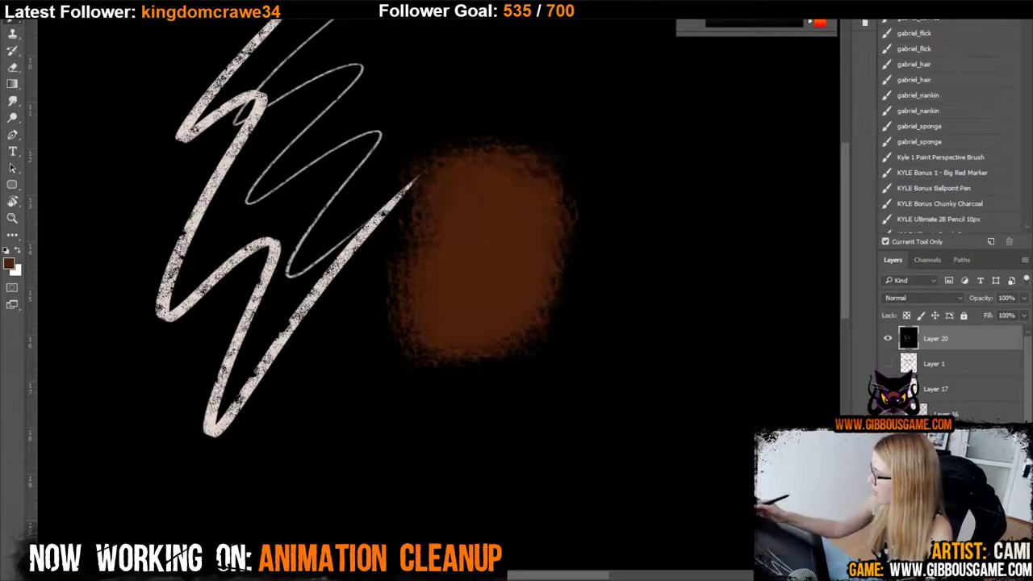
# Paint light orange texture over the brown patch and spread faint soft strokes around it.
pyautogui.click(777, 14)
pyautogui.moveTo(453, 191)
pyautogui.mouseDown()
pyautogui.moveTo(483, 200)
pyautogui.moveTo(428, 289)
pyautogui.mouseUp()
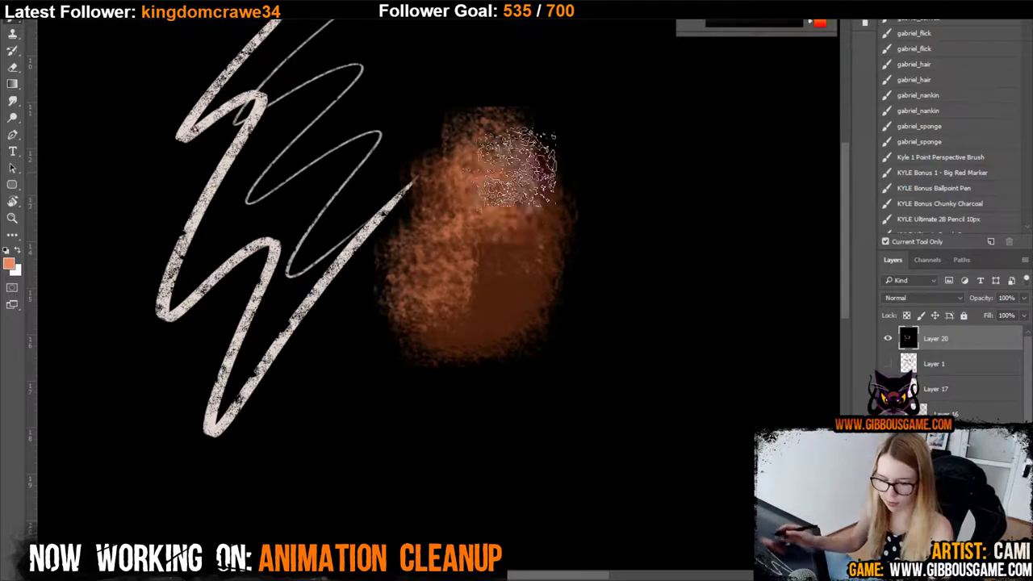
pyautogui.moveTo(502, 171)
pyautogui.mouseDown()
pyautogui.moveTo(465, 194)
pyautogui.moveTo(466, 296)
pyautogui.moveTo(449, 116)
pyautogui.moveTo(548, 358)
pyautogui.moveTo(512, 496)
pyautogui.moveTo(530, 299)
pyautogui.moveTo(347, 485)
pyautogui.mouseUp()
pyautogui.press('[')
pyautogui.press('[')
pyautogui.press('[')
pyautogui.press('[')
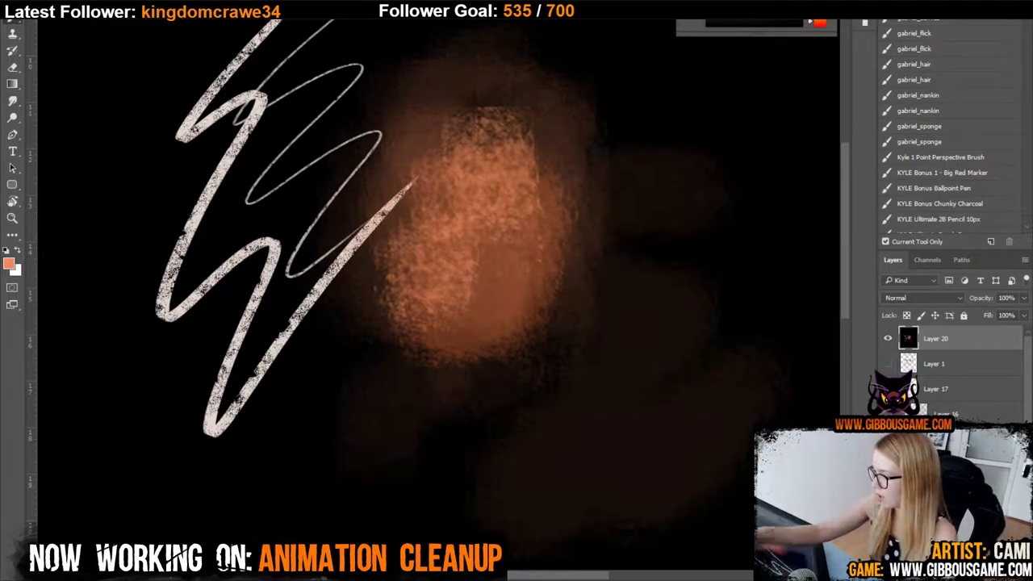
# Paint translucent brown and grey strokes around the orange patch with the 63 px brush and delete the black test layer.
pyautogui.click(34, 3)
pyautogui.click(89, 50)
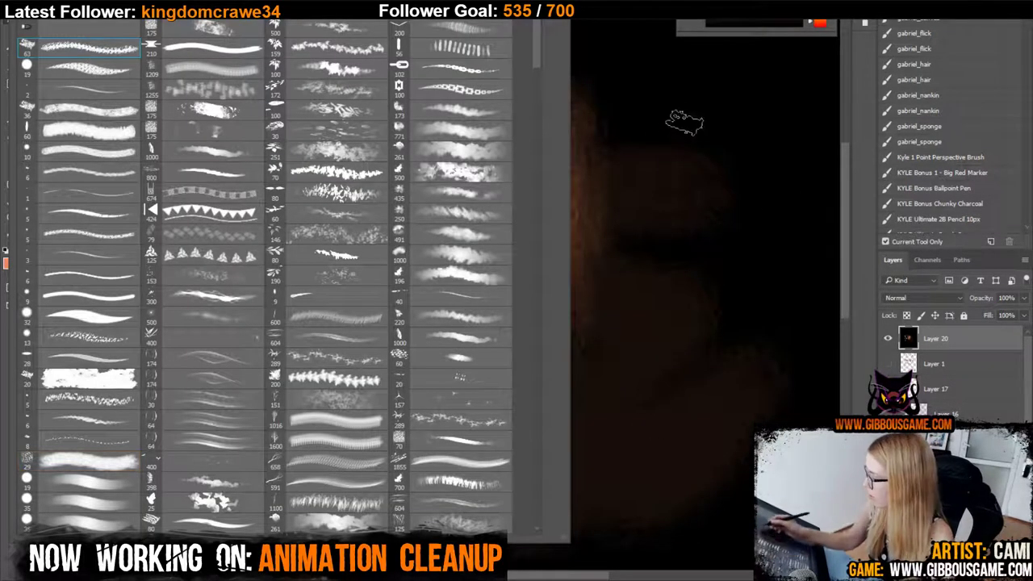
pyautogui.moveTo(677, 132); pyautogui.dragTo(703, 300)
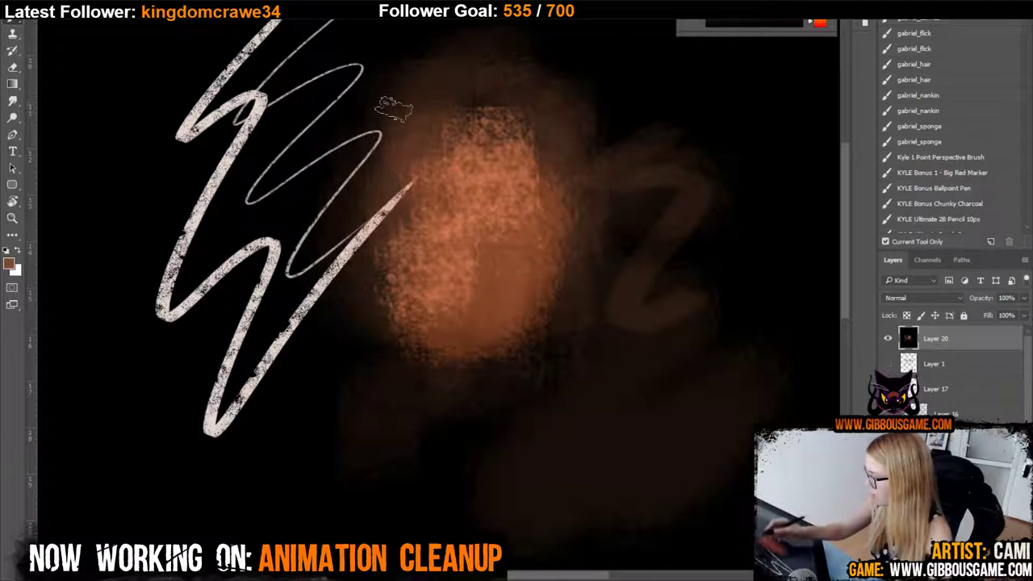
pyautogui.moveTo(61, 348)
pyautogui.mouseDown()
pyautogui.moveTo(142, 311)
pyautogui.moveTo(134, 364)
pyautogui.moveTo(140, 216)
pyautogui.moveTo(126, 367)
pyautogui.moveTo(211, 133)
pyautogui.moveTo(246, 79)
pyautogui.moveTo(103, 424)
pyautogui.moveTo(157, 119)
pyautogui.moveTo(146, 363)
pyautogui.moveTo(232, 300)
pyautogui.moveTo(355, 296)
pyautogui.moveTo(411, 418)
pyautogui.moveTo(505, 432)
pyautogui.moveTo(493, 219)
pyautogui.moveTo(528, 73)
pyautogui.moveTo(303, 390)
pyautogui.mouseUp()
pyautogui.press('x')
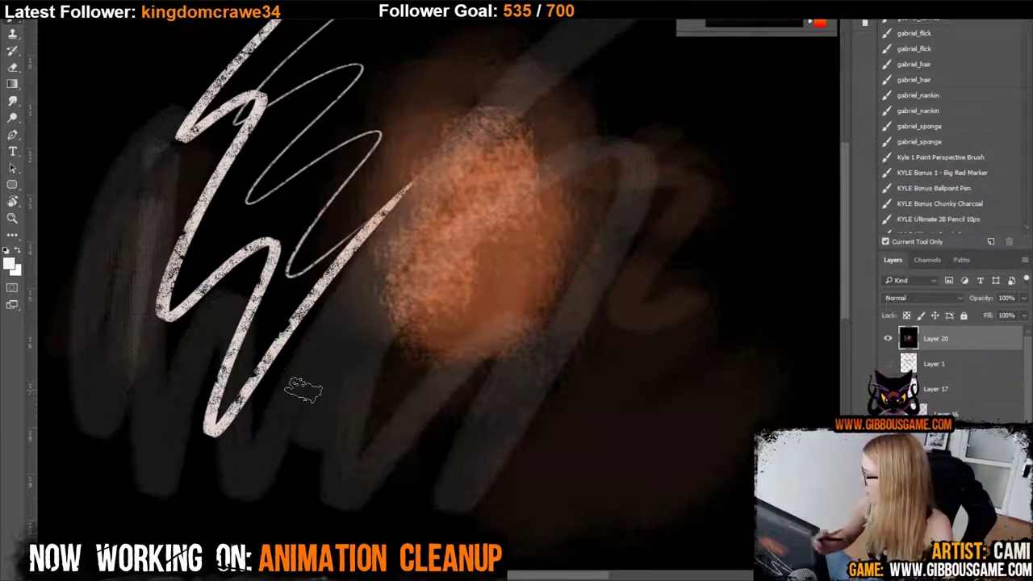
pyautogui.press('Delete')
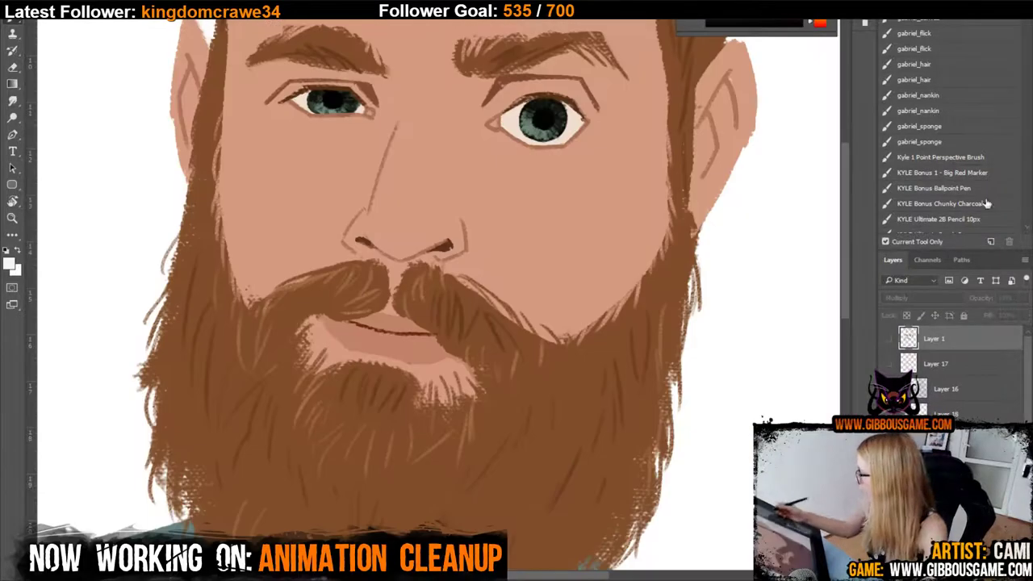
# Add a new layer above Layer 1 and paint a broad textured orange-brown stroke along the white area beside the beard.
pyautogui.hotkey('ctrl', 'shift', 'alt', 'n')
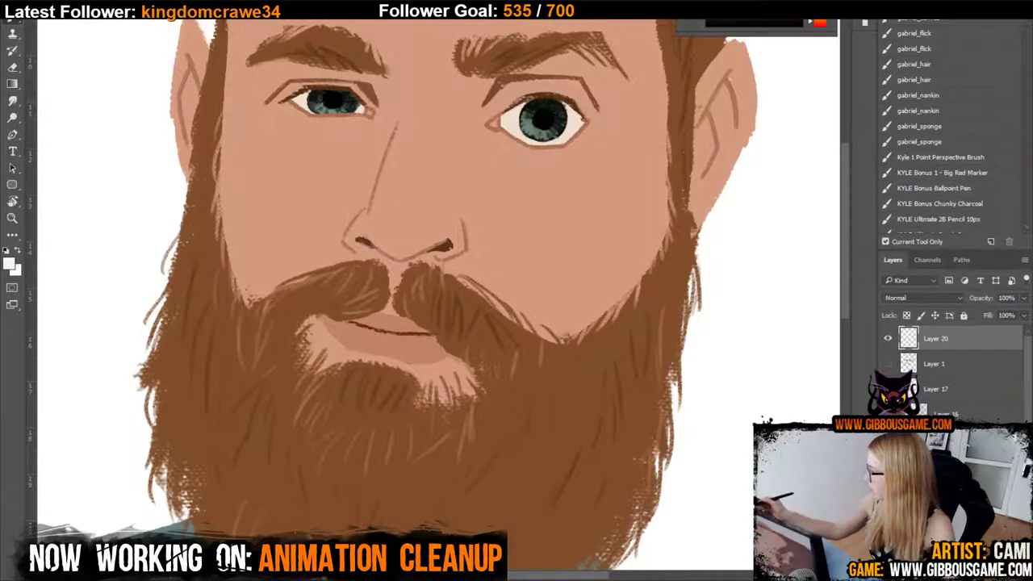
pyautogui.click(914, 7)
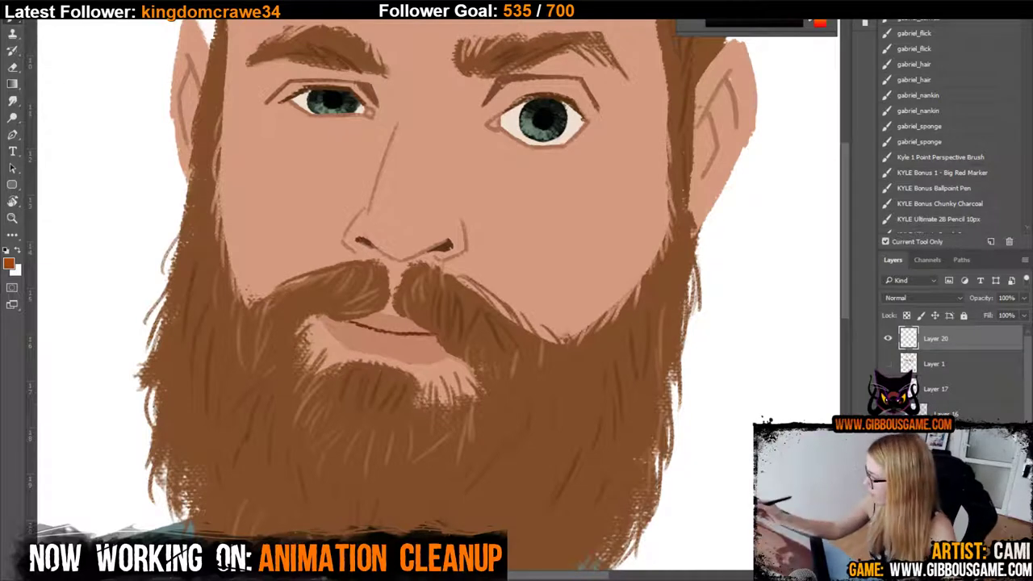
pyautogui.moveTo(115, 158)
pyautogui.mouseDown()
pyautogui.moveTo(160, 109)
pyautogui.moveTo(103, 371)
pyautogui.mouseUp()
pyautogui.hotkey('ctrl', 'z')
pyautogui.moveTo(118, 34)
pyautogui.mouseDown()
pyautogui.moveTo(70, 424)
pyautogui.moveTo(154, 122)
pyautogui.moveTo(89, 484)
pyautogui.moveTo(101, 525)
pyautogui.mouseUp()
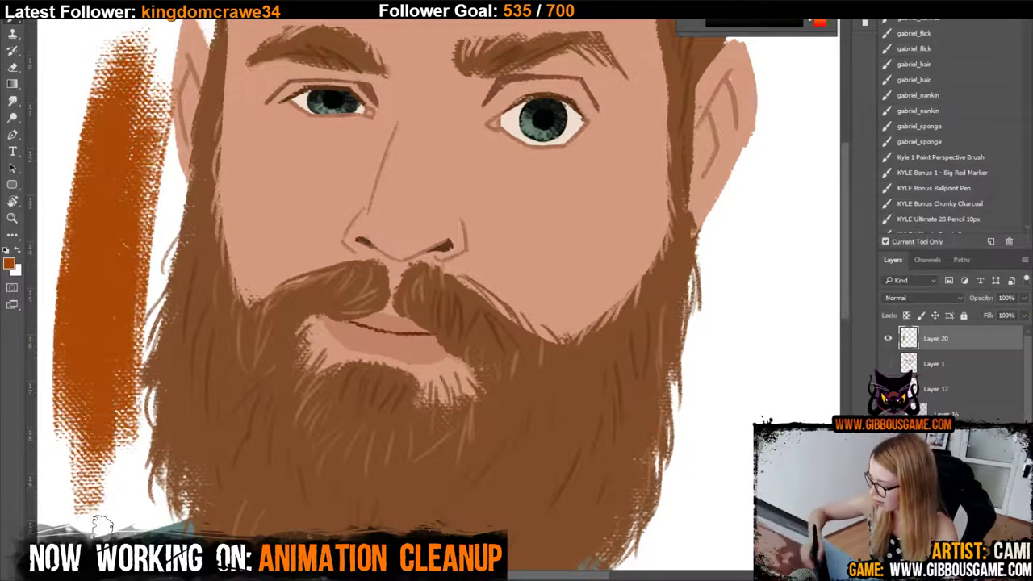
# Scribble thin darker brown zigzags over the broad stroke, ear and cheek, and delete the test layer.
pyautogui.click(795, 11)
pyautogui.moveTo(126, 42)
pyautogui.mouseDown()
pyautogui.moveTo(140, 21)
pyautogui.moveTo(179, 84)
pyautogui.mouseUp()
pyautogui.moveTo(193, 22); pyautogui.dragTo(214, 60)
pyautogui.moveTo(260, 129)
pyautogui.mouseDown()
pyautogui.moveTo(297, 156)
pyautogui.moveTo(323, 149)
pyautogui.mouseUp()
pyautogui.moveTo(219, 154); pyautogui.dragTo(283, 214)
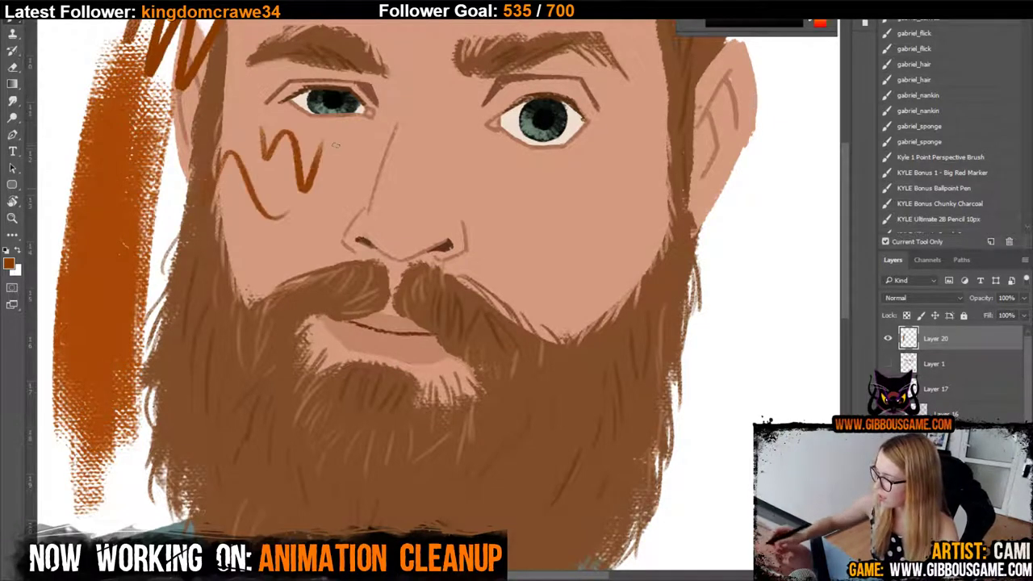
pyautogui.hotkey('ctrl', 'z')
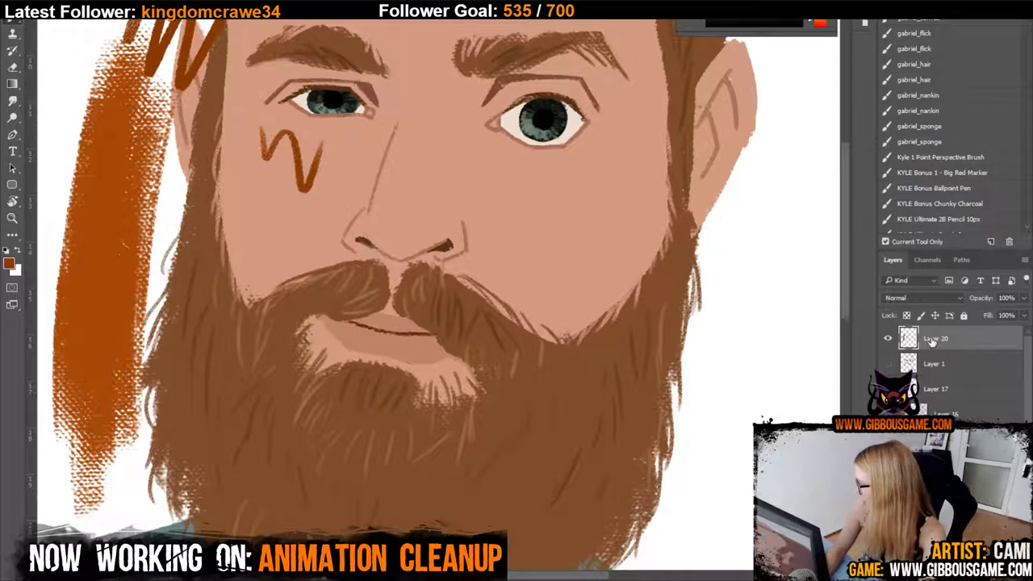
pyautogui.press('Delete')
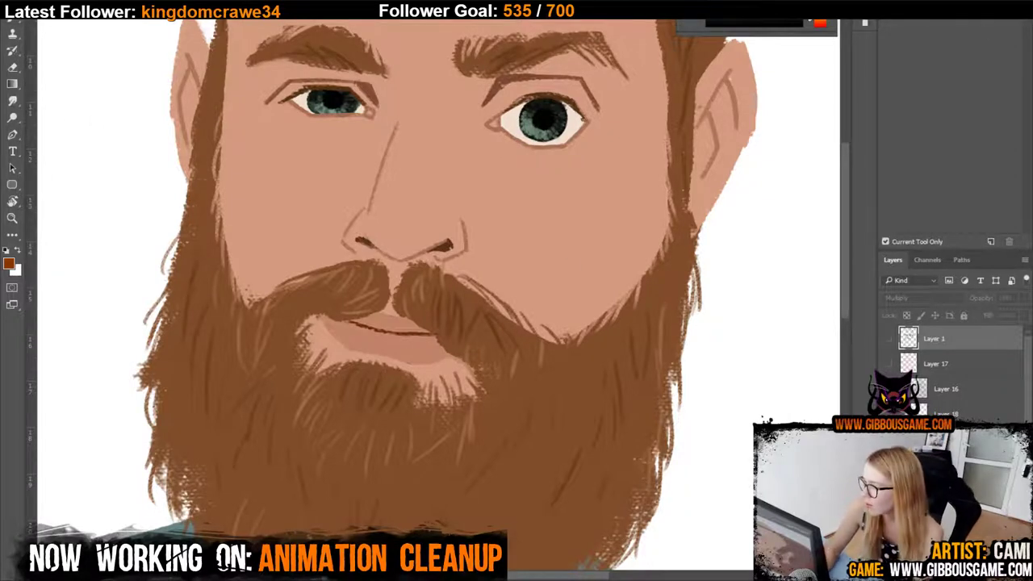
# Examine the brush's Shape Dynamics, Scattering, Texture, Dual Brush, Color Dynamics and Transfer settings with the Brush tool active.
pyautogui.click(860, 25)
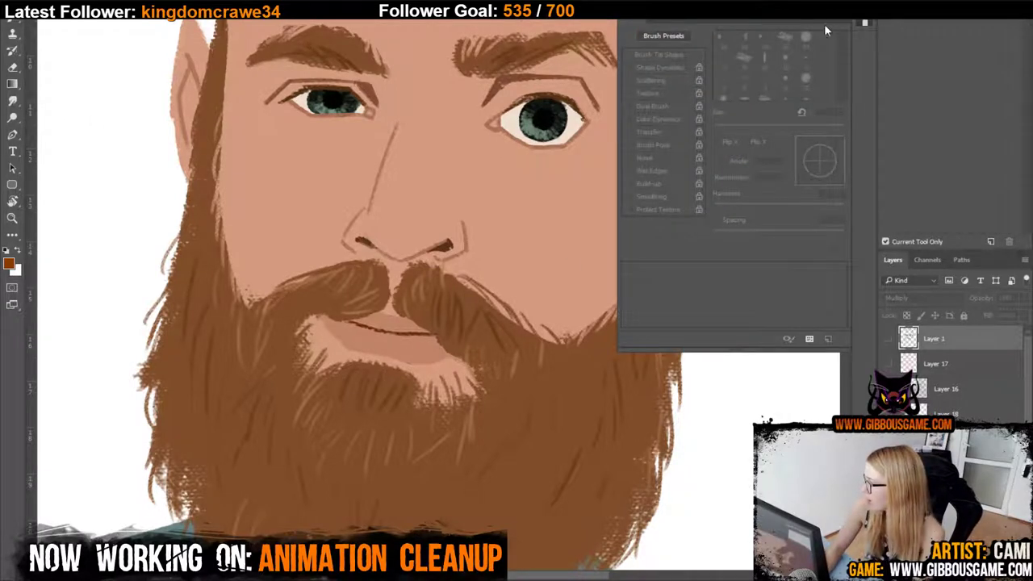
pyautogui.press('b')
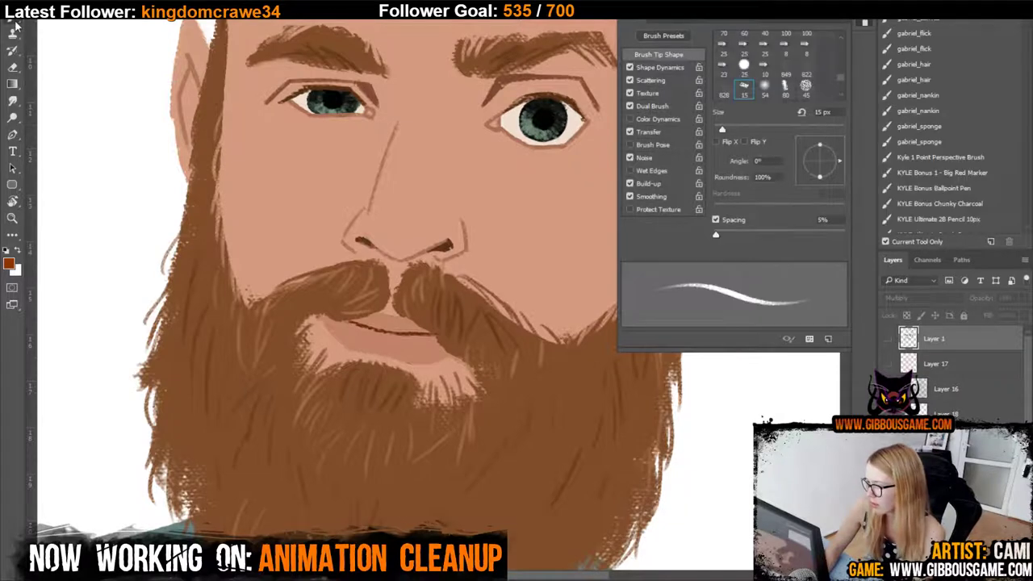
pyautogui.click(666, 68)
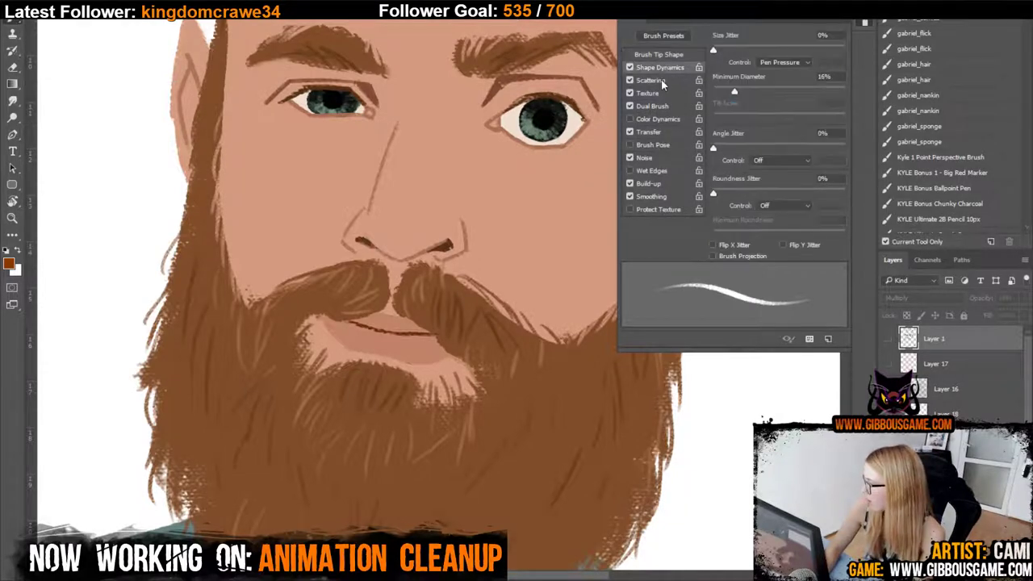
pyautogui.click(661, 80)
pyautogui.click(661, 93)
pyautogui.click(662, 105)
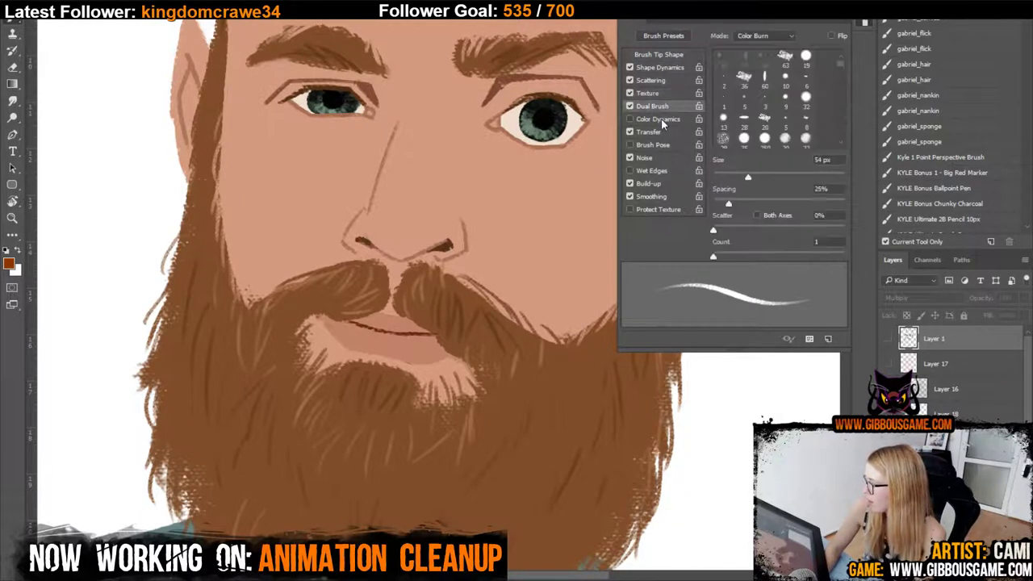
pyautogui.click(661, 119)
pyautogui.click(661, 131)
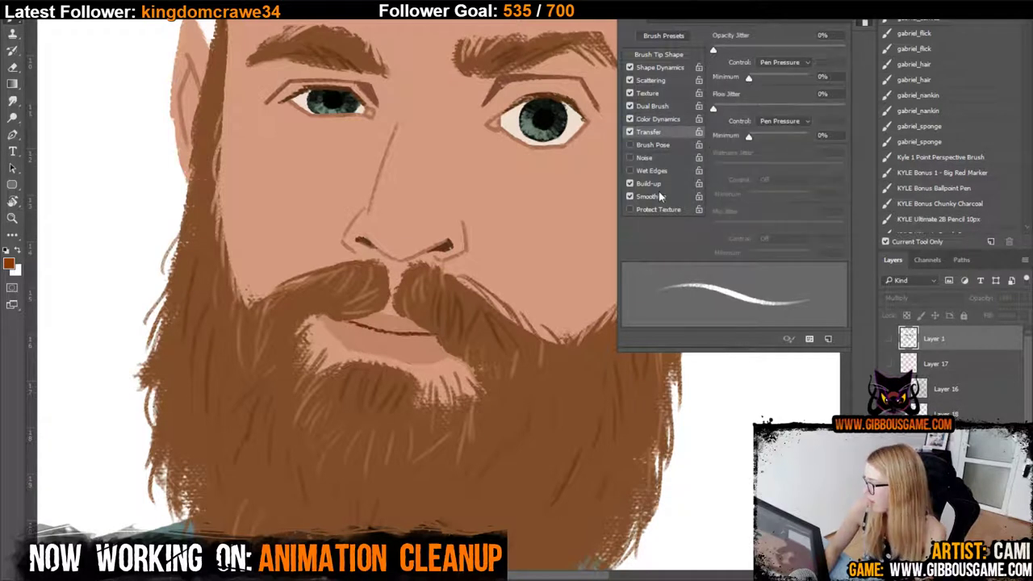
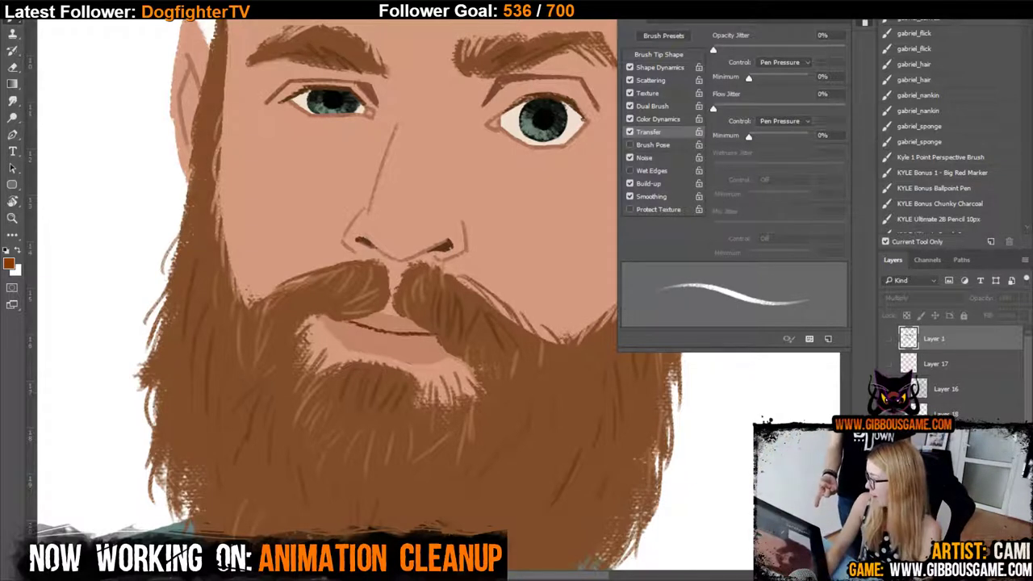
# Show the portrait's upper shading and detail layers to view the finished version, and hide them again to view the flat base colours.
pyautogui.scroll(-5, 953, 375)
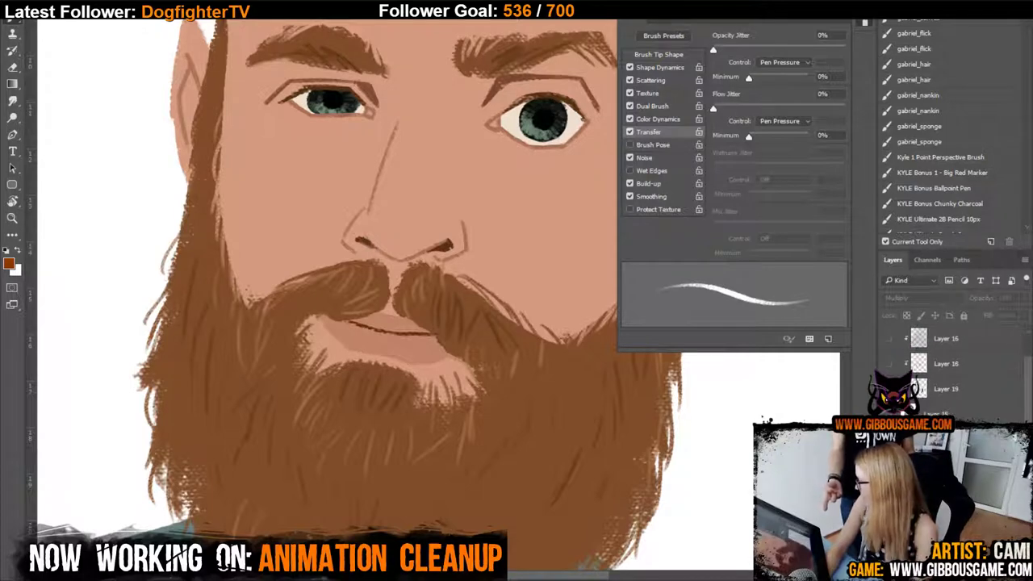
pyautogui.click(889, 364)
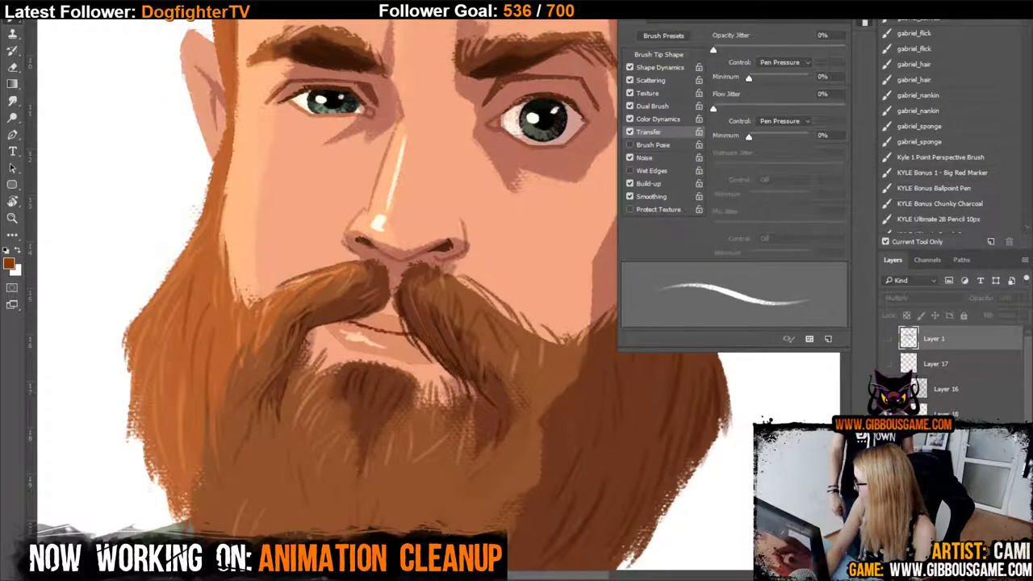
pyautogui.moveTo(889, 364); pyautogui.dragTo(888, 339)
pyautogui.scroll(-1, 419, 291)
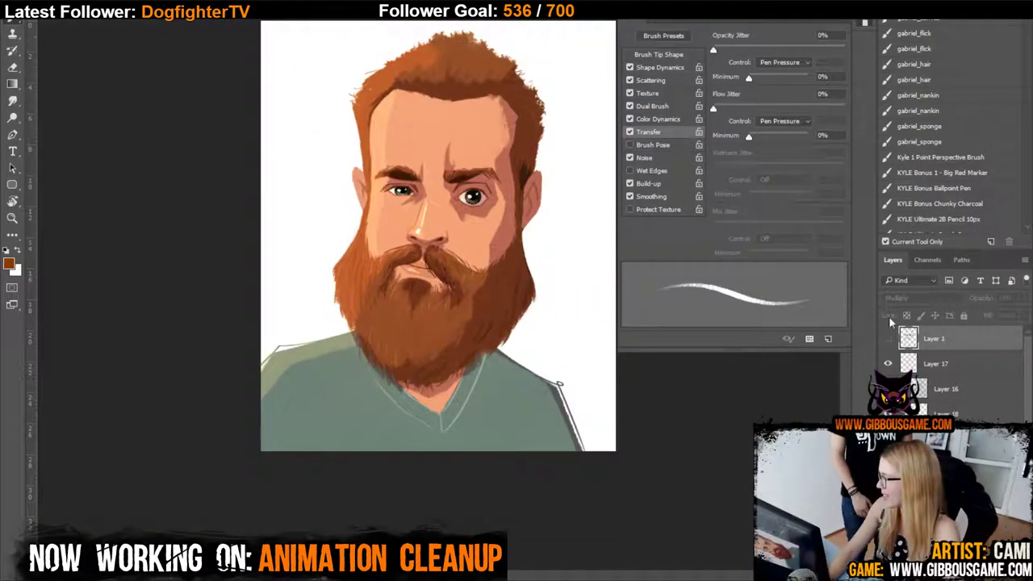
pyautogui.scroll(-1, 952, 363)
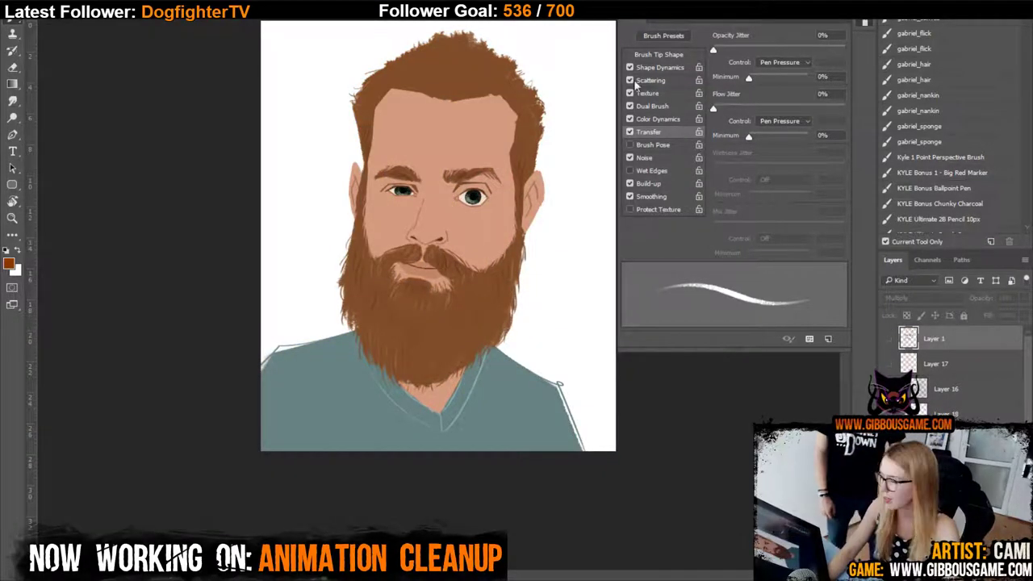
# Close the brush settings, switch to the Move tool and show the shadow and light layers on the portrait.
pyautogui.click(868, 22)
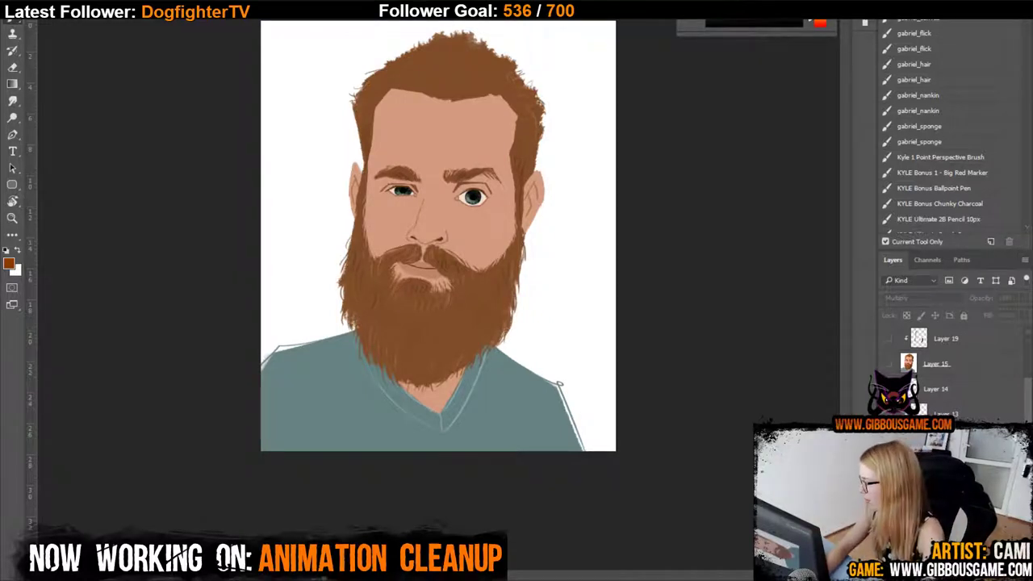
pyautogui.click(710, 372)
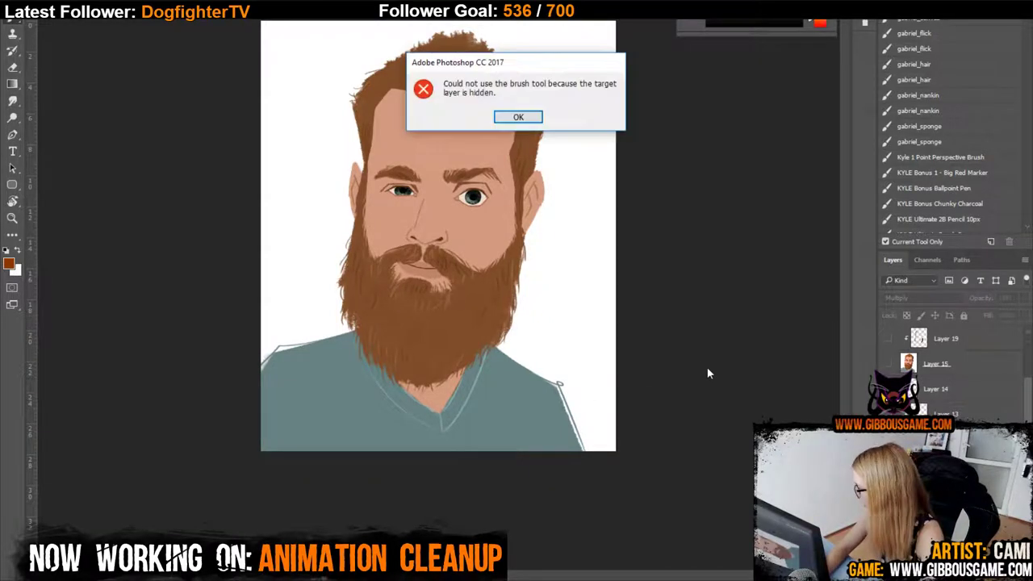
pyautogui.click(517, 118)
pyautogui.press('v')
pyautogui.hotkey('ctrl', '+')
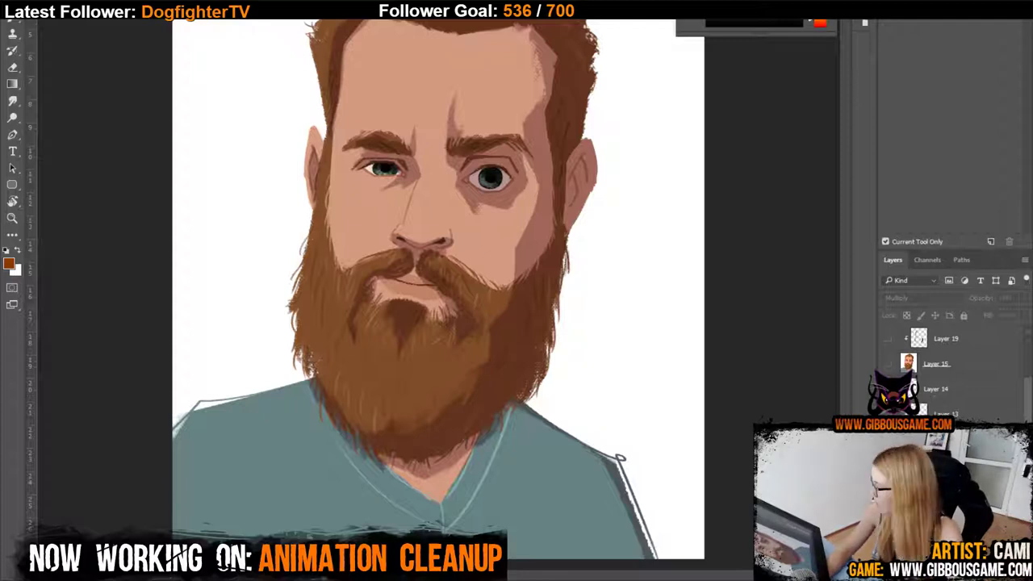
pyautogui.click(888, 414)
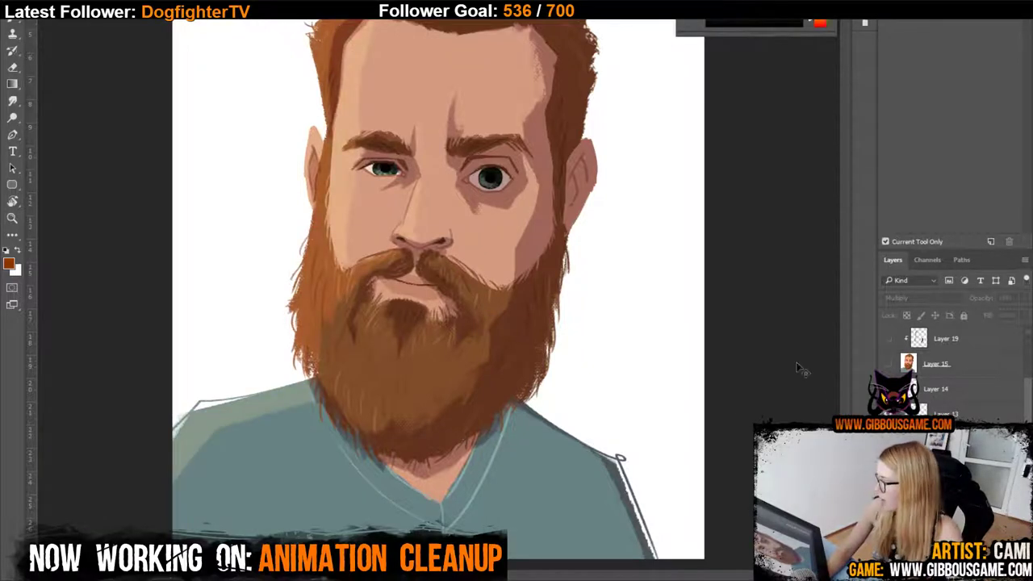
pyautogui.hotkey('ctrl', 'z')
pyautogui.hotkey('ctrl', 'z')
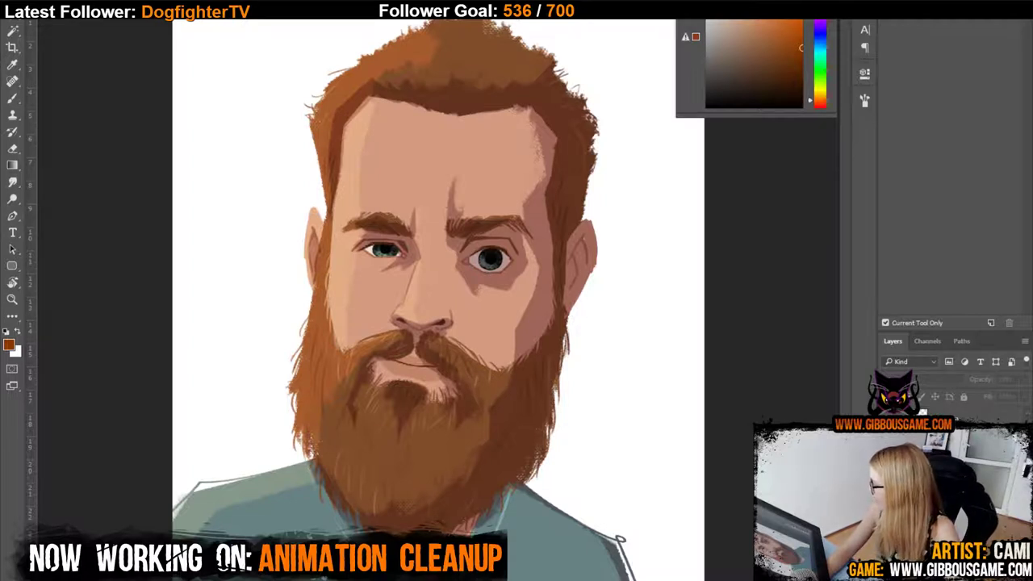
# Select the portrait's light layer and raise its opacity to 100%.
pyautogui.click(937, 440)
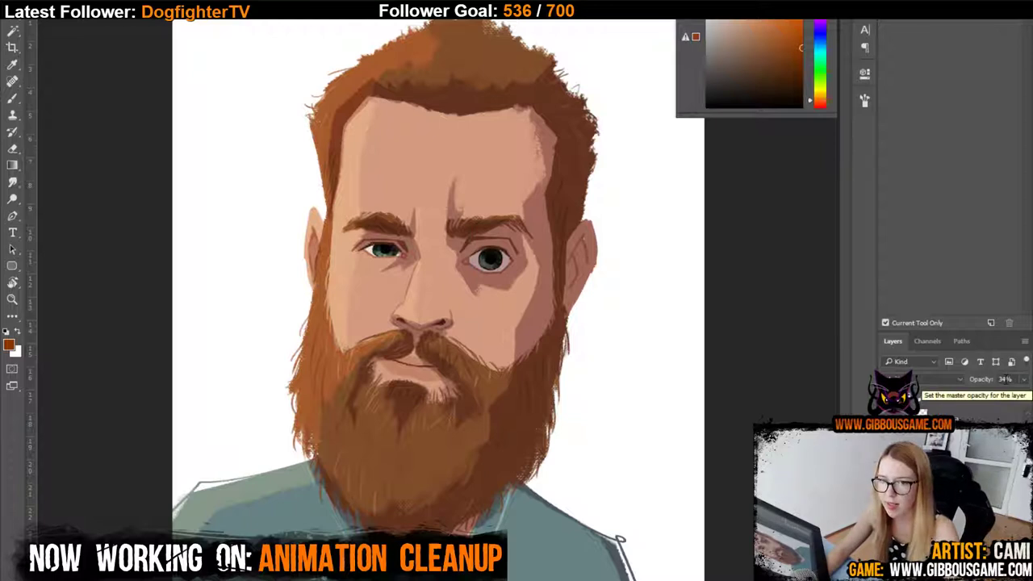
pyautogui.moveTo(981, 379); pyautogui.dragTo(912, 379)
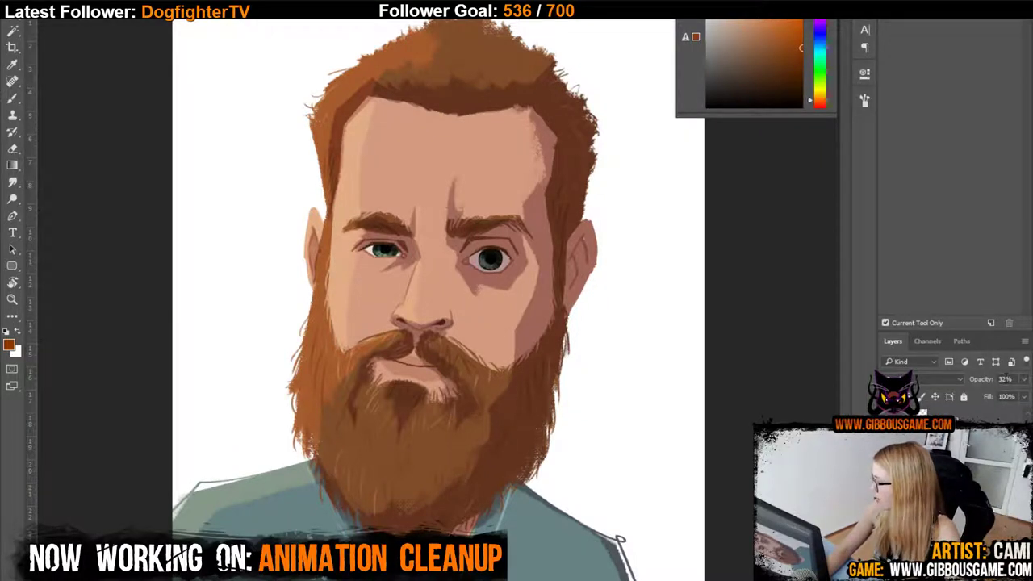
pyautogui.click(1024, 379)
pyautogui.moveTo(983, 396); pyautogui.dragTo(1027, 397)
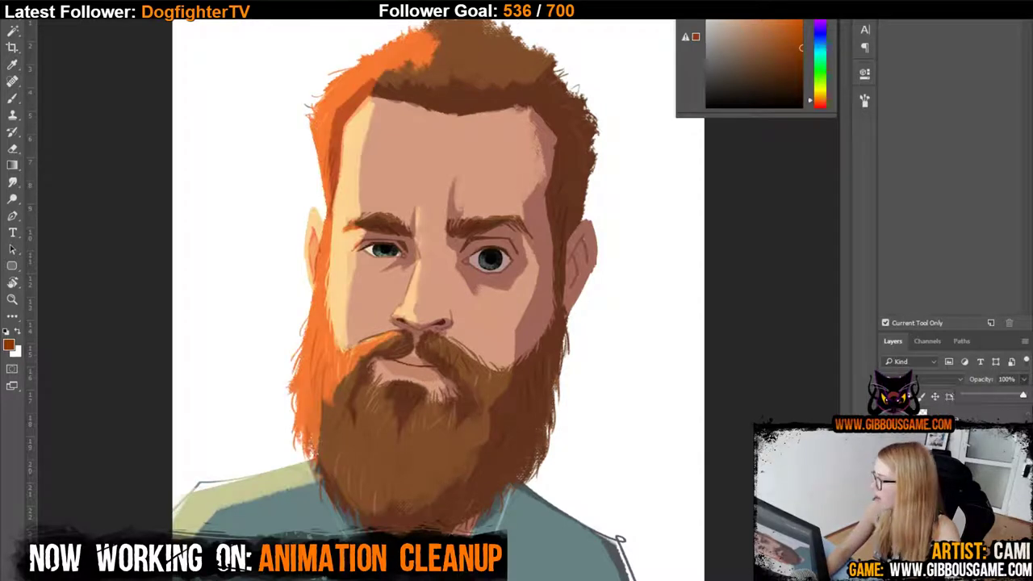
# Try a different blend mode on the light layer and restore its original blend mode.
pyautogui.click(928, 380)
pyautogui.click(922, 392)
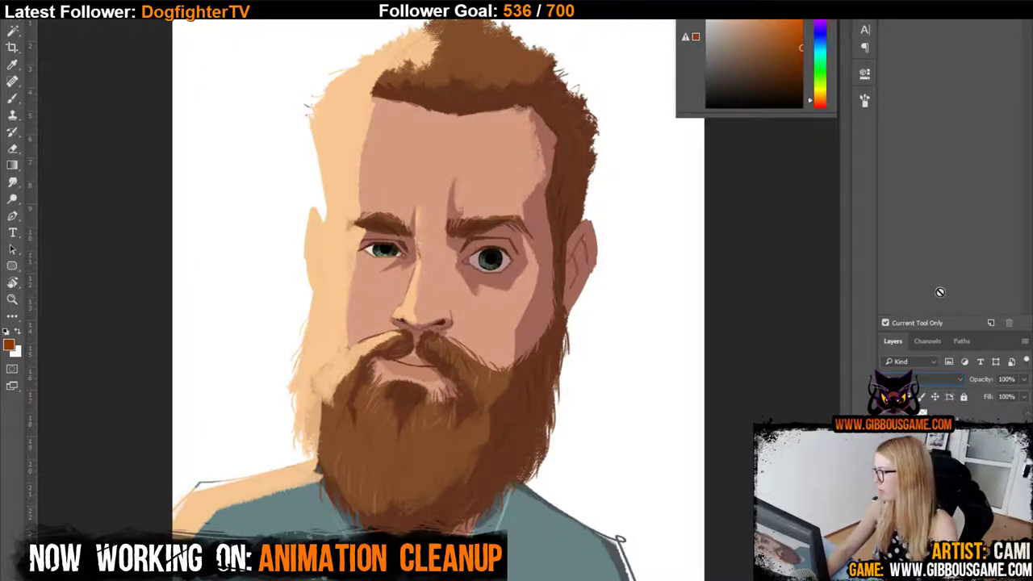
pyautogui.click(960, 381)
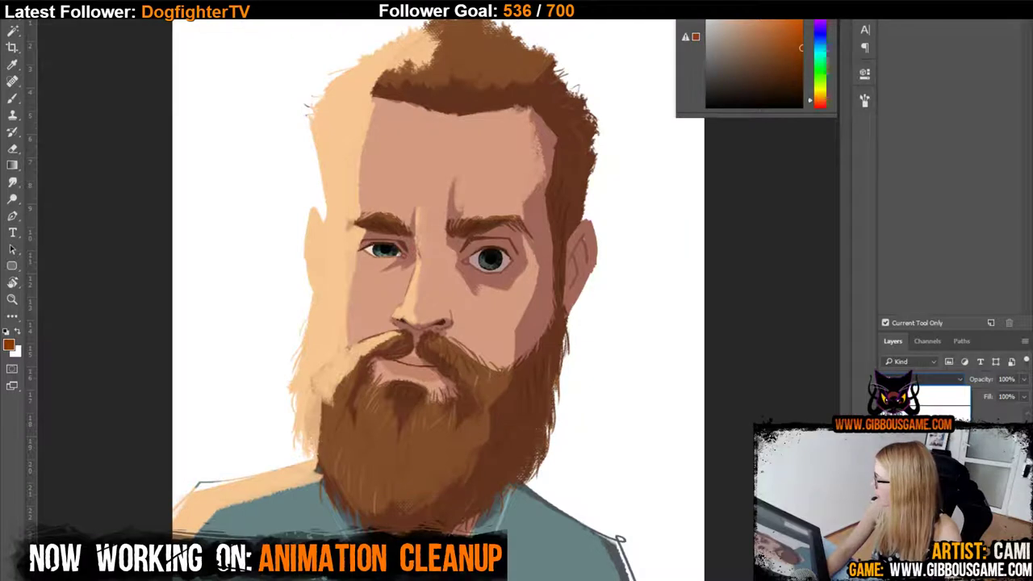
pyautogui.click(916, 511)
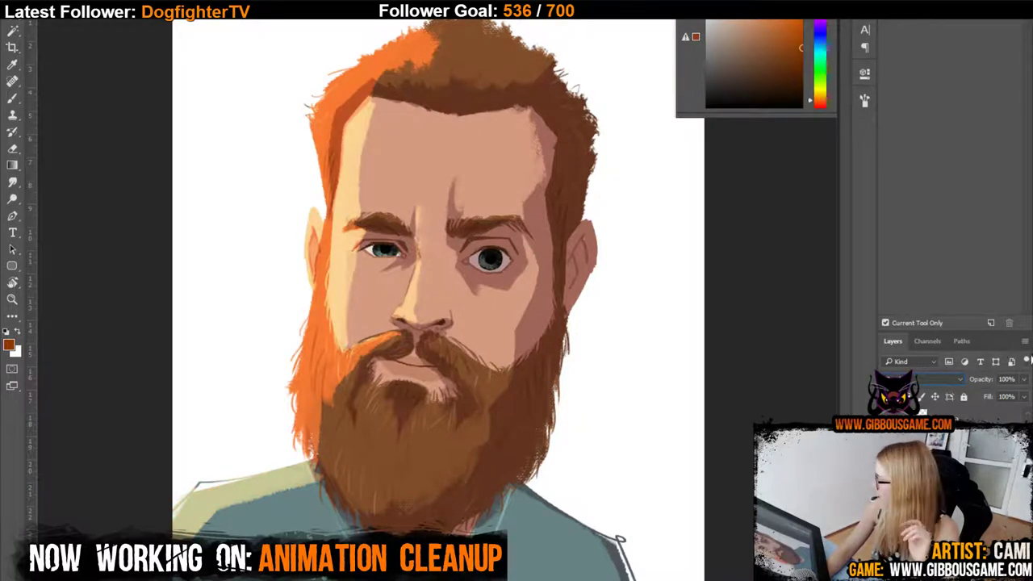
# Reduce the light layer's opacity to 33%.
pyautogui.click(1023, 379)
pyautogui.moveTo(1022, 396); pyautogui.dragTo(984, 399)
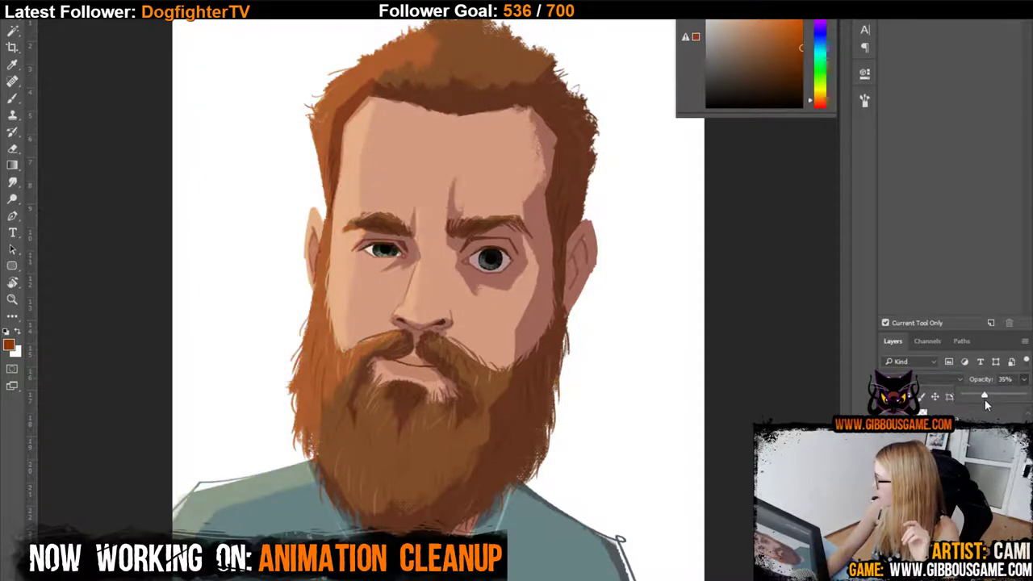
pyautogui.moveTo(985, 399); pyautogui.dragTo(983, 399)
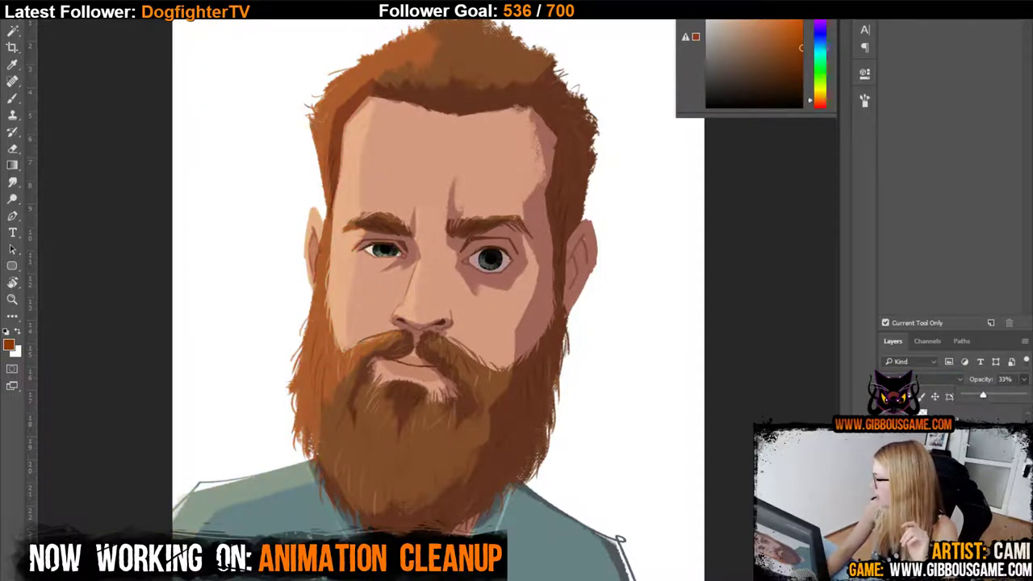
# Compare the portrait with and without its shading and detail layers, leaving the dark hair accents and the eye and nose highlights shown.
pyautogui.click(887, 460)
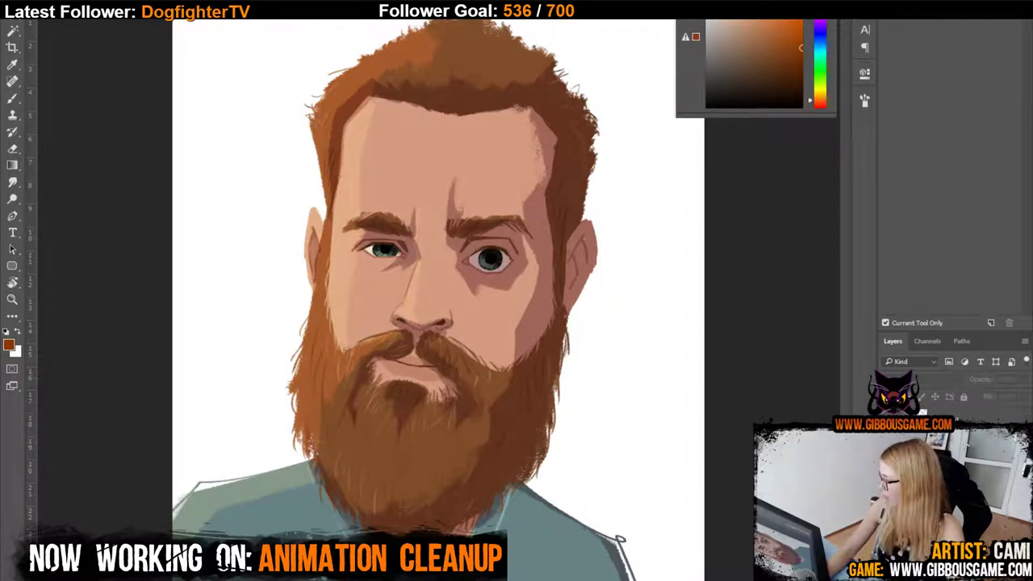
pyautogui.click(886, 460)
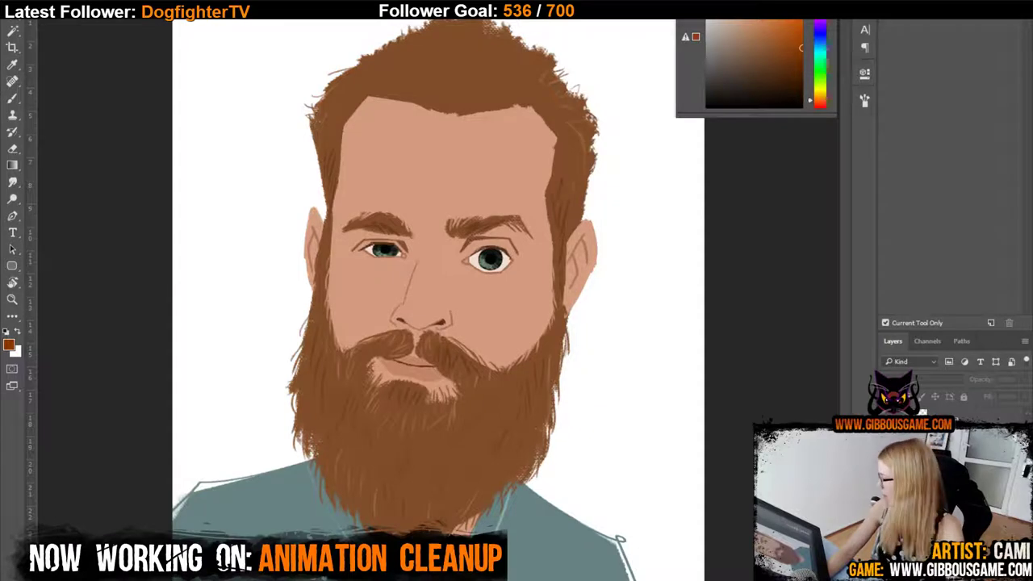
pyautogui.click(886, 460)
pyautogui.click(886, 472)
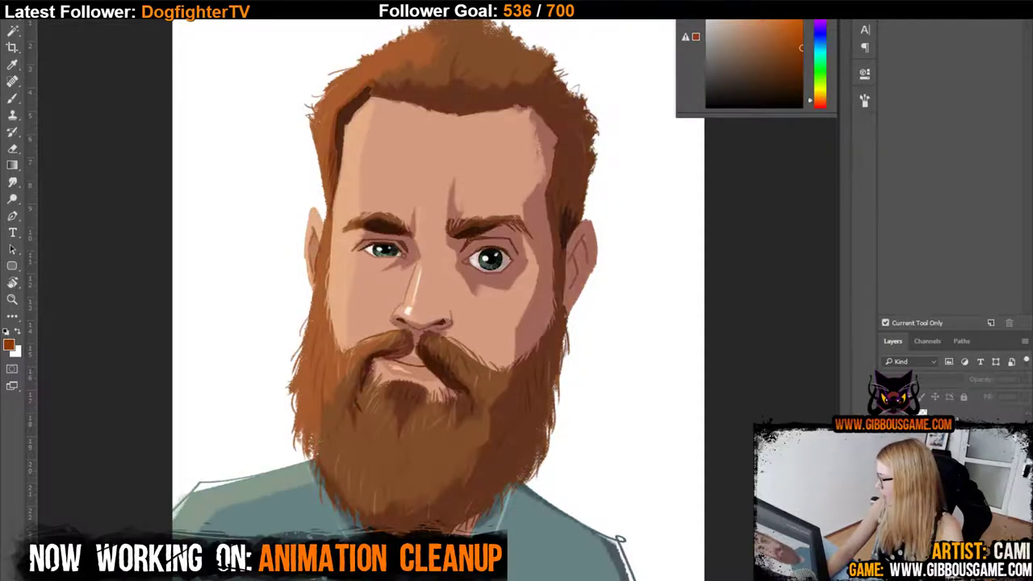
pyautogui.click(886, 460)
pyautogui.click(886, 460)
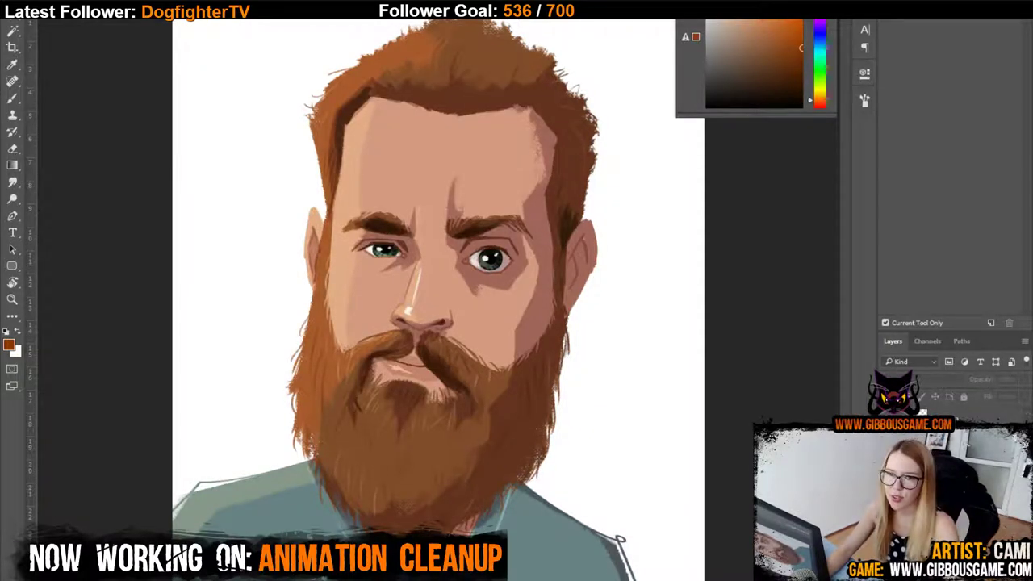
pyautogui.click(886, 460)
pyautogui.click(887, 460)
pyautogui.click(886, 460)
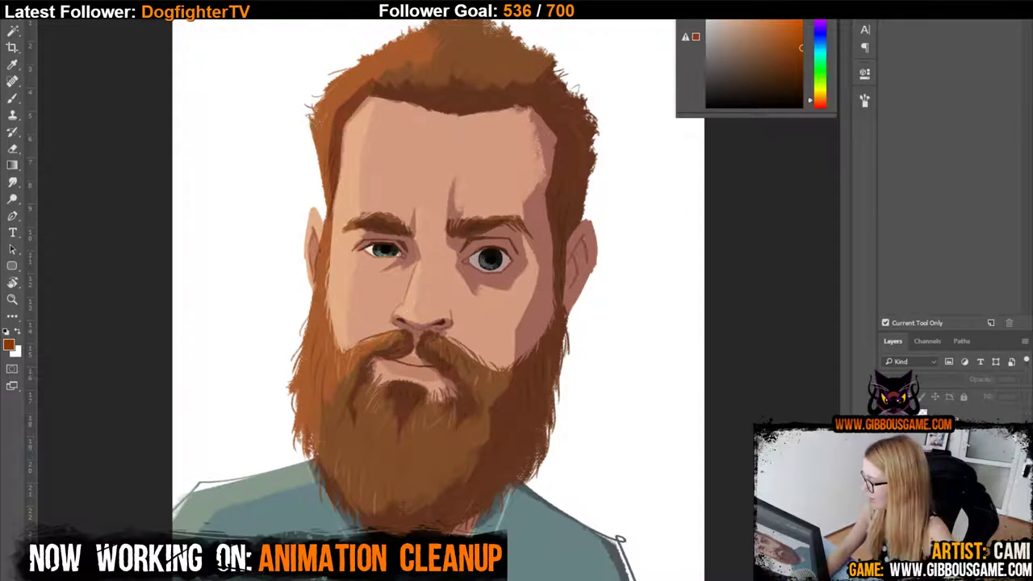
pyautogui.click(886, 460)
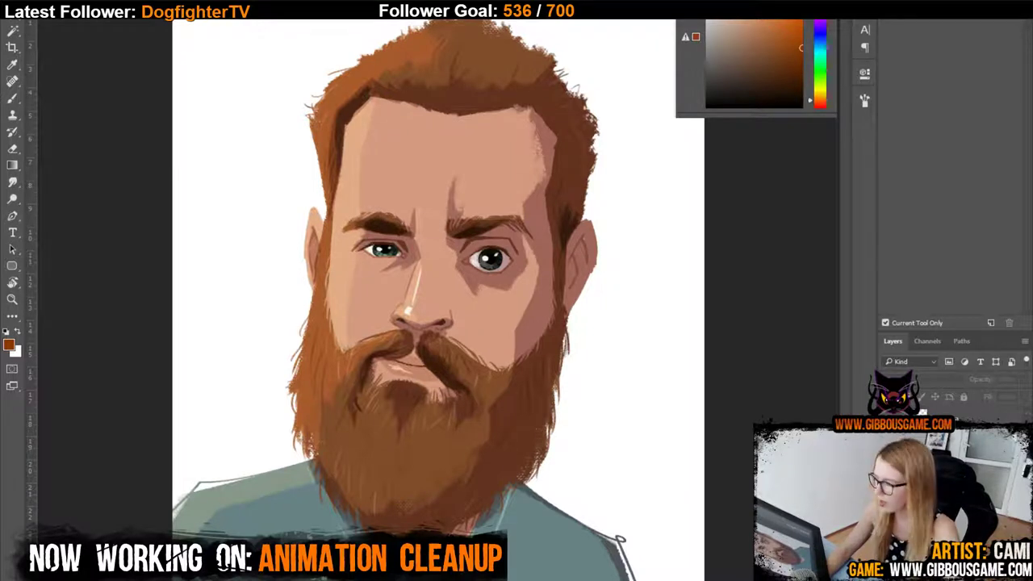
# Hide and show all the shading layers repeatedly to compare the flat base colours with the shaded portrait.
pyautogui.hotkey('ctrl', ',')
pyautogui.hotkey('ctrl', ',')
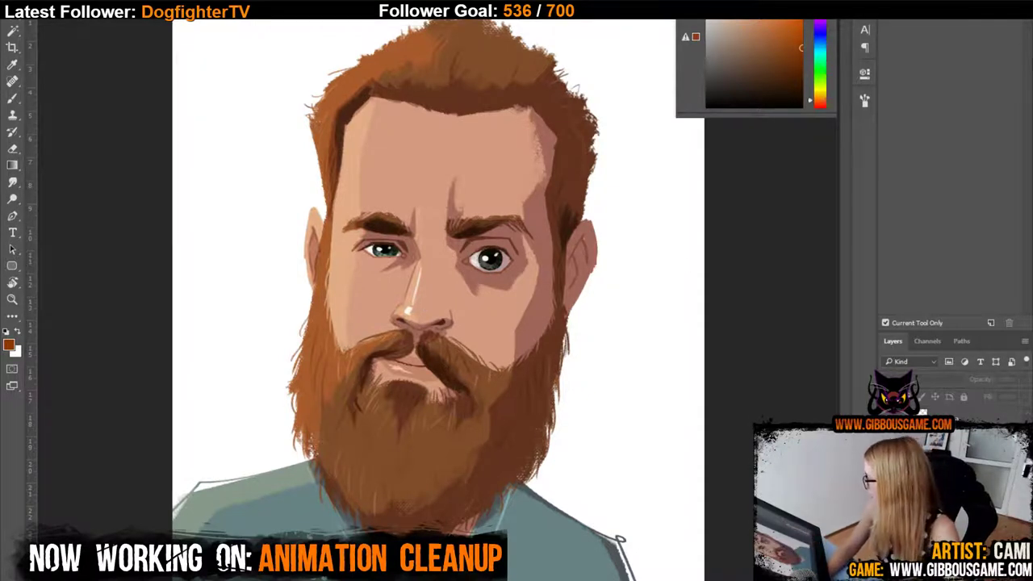
pyautogui.click(887, 452)
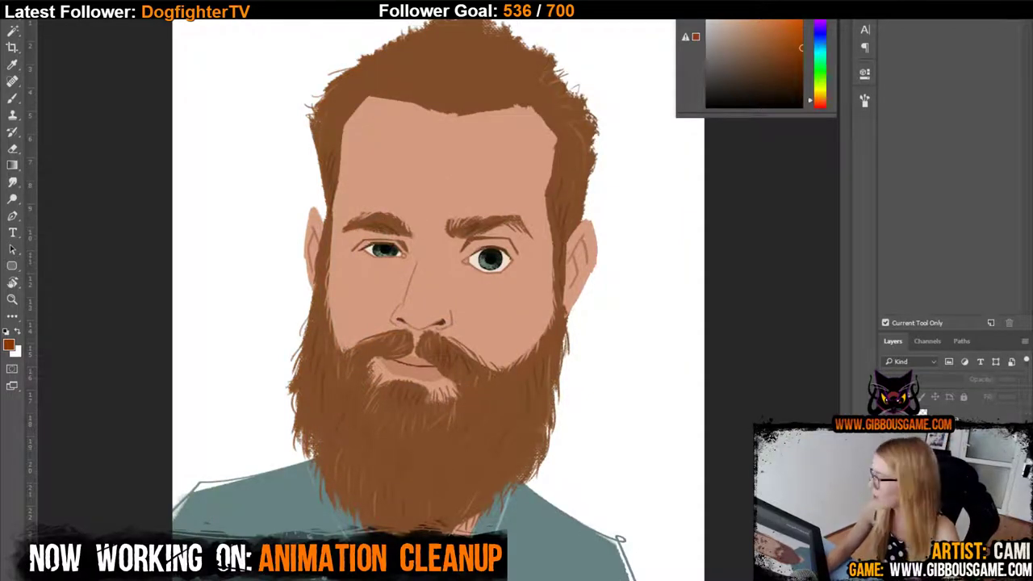
pyautogui.hotkey('ctrl', ',')
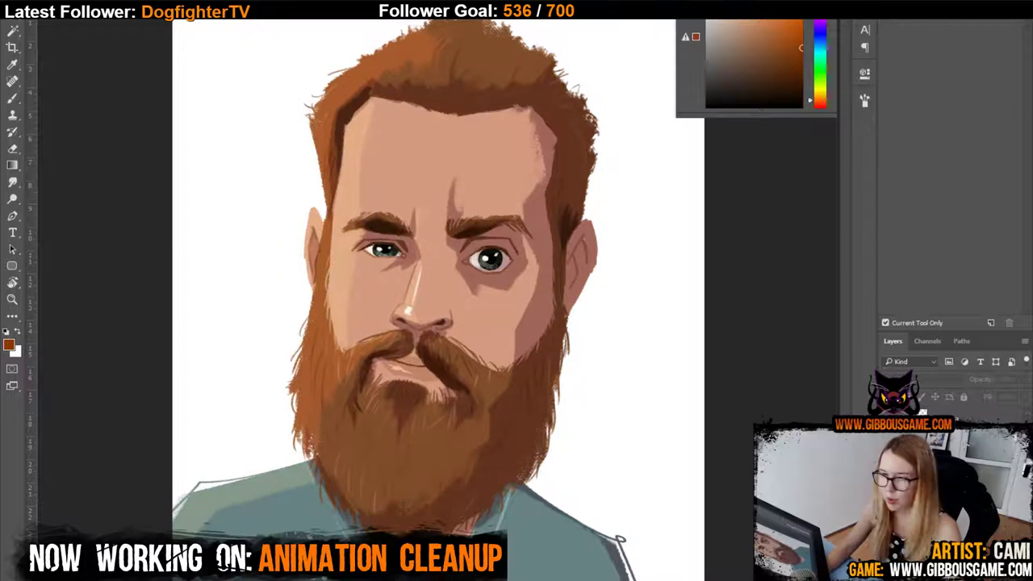
pyautogui.hotkey('ctrl', ',')
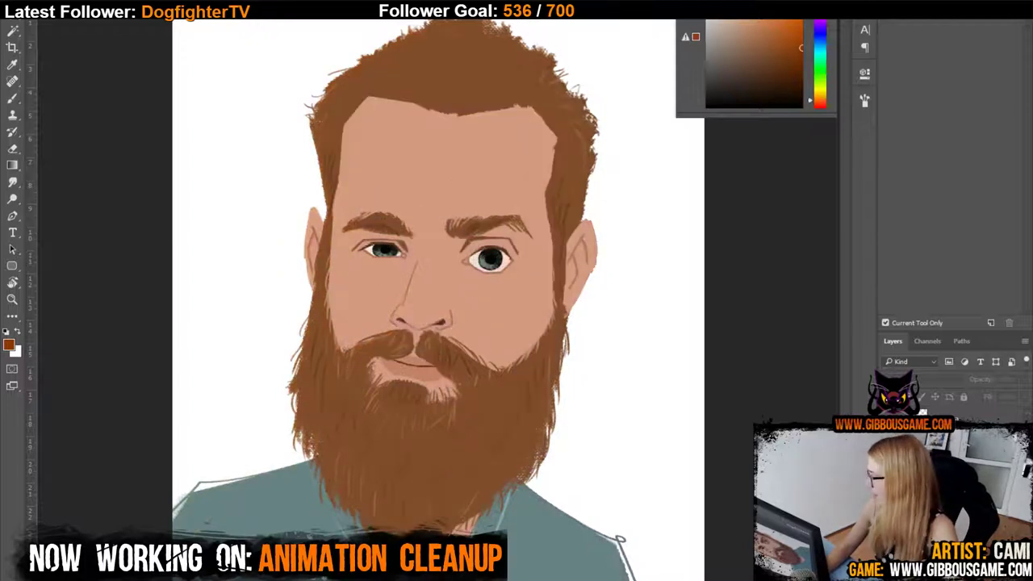
pyautogui.hotkey('ctrl', ',')
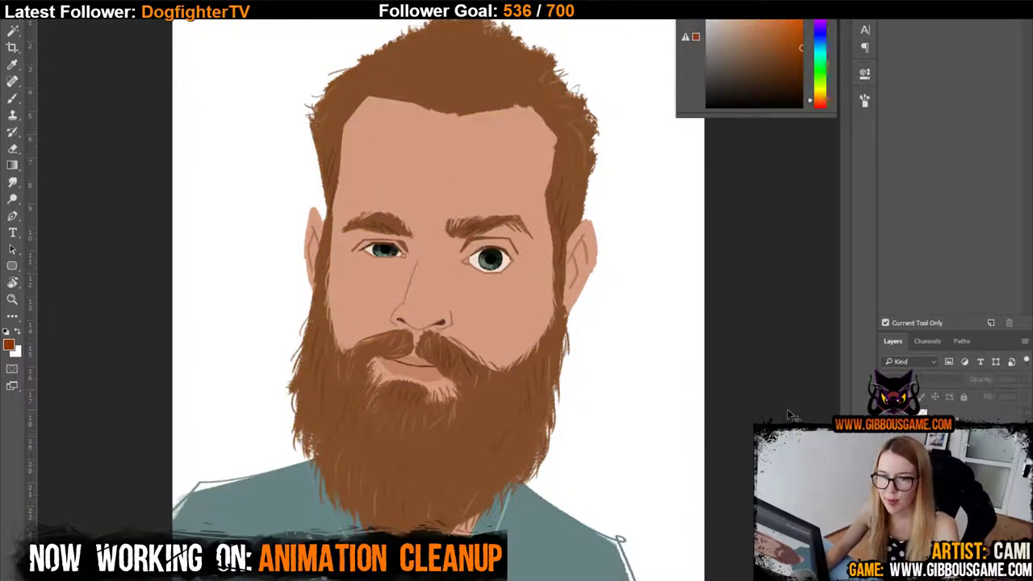
pyautogui.hotkey('ctrl', ',')
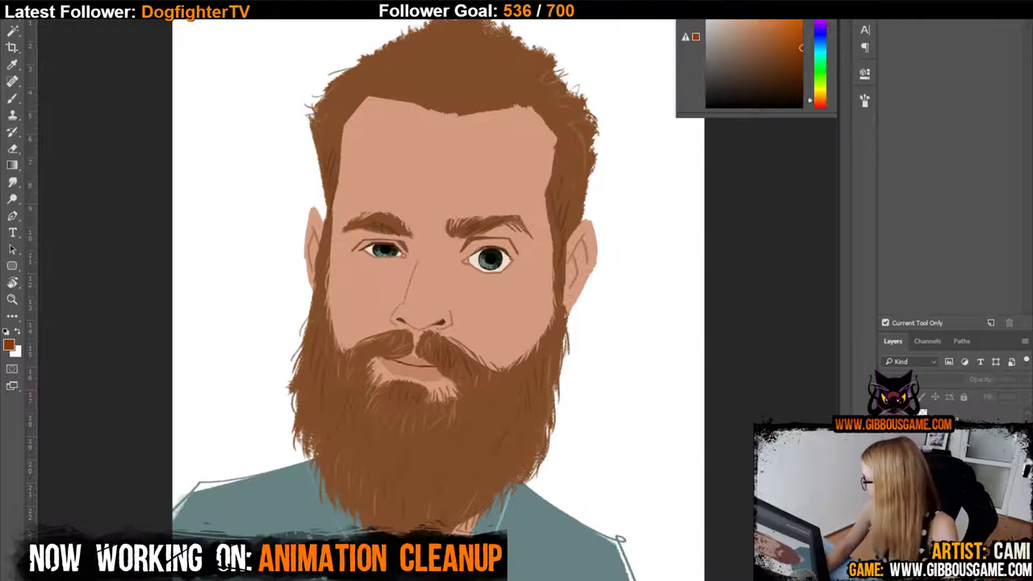
pyautogui.hotkey('ctrl', ',')
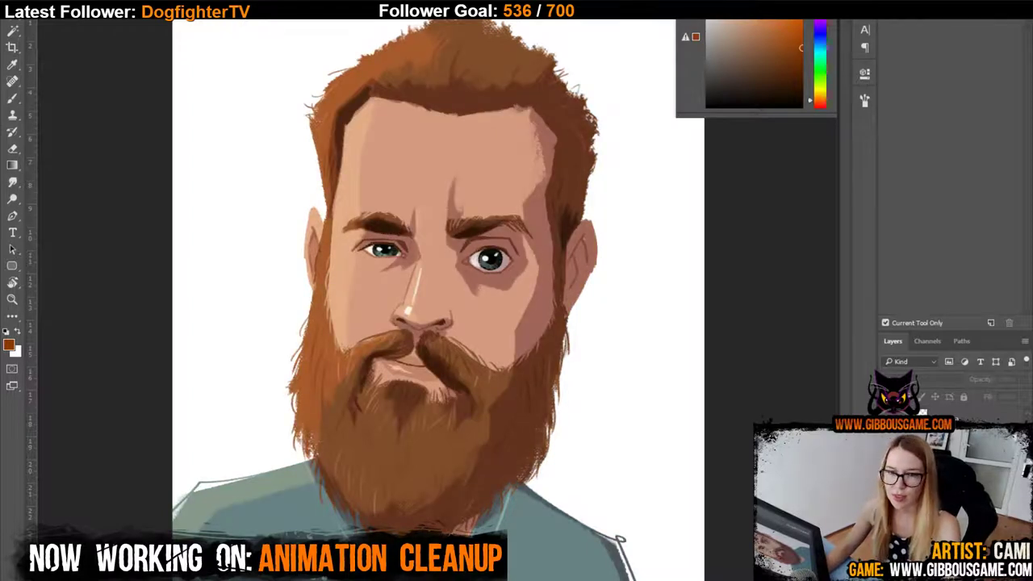
pyautogui.click(885, 452)
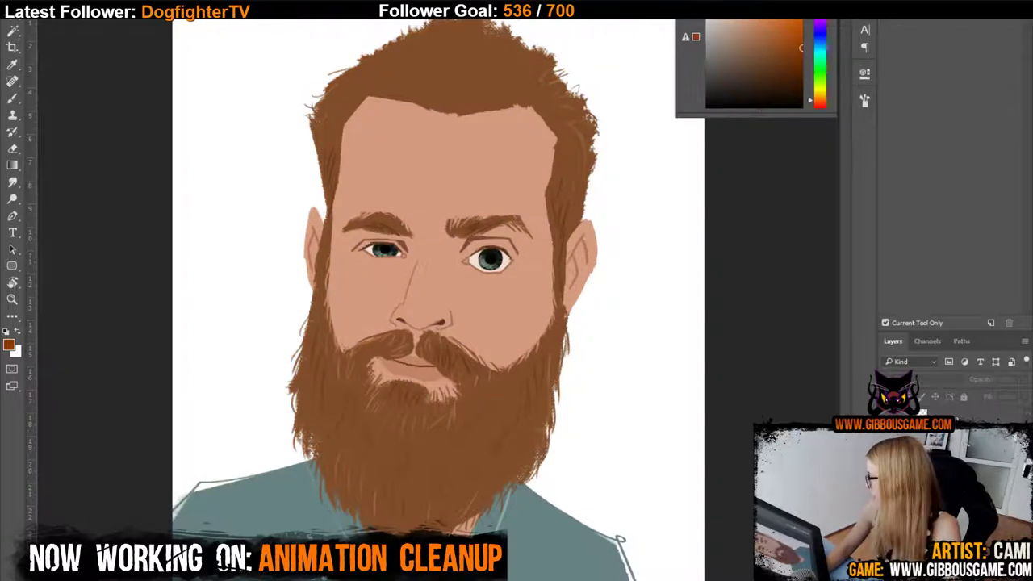
pyautogui.hotkey('ctrl', ',')
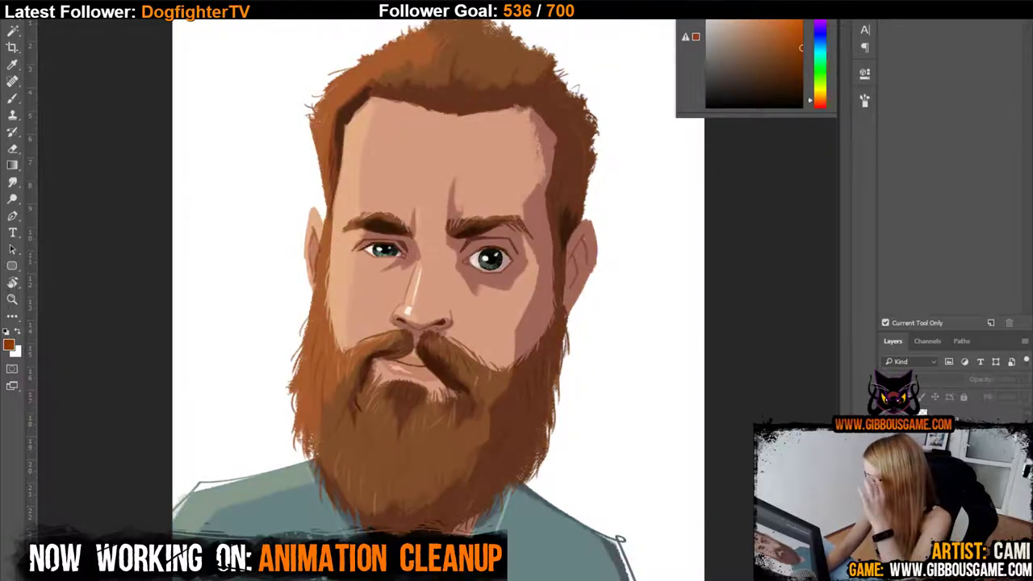
# Switch the warmer colour correction over the whole portrait on and off to compare, leaving it shown.
pyautogui.hotkey('ctrl', ',')
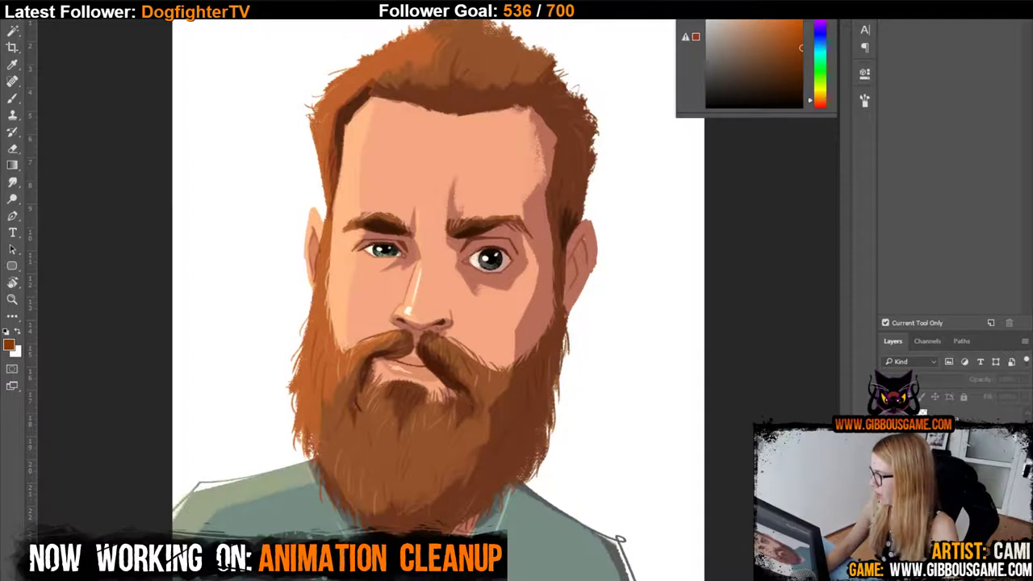
pyautogui.hotkey('ctrl', ',')
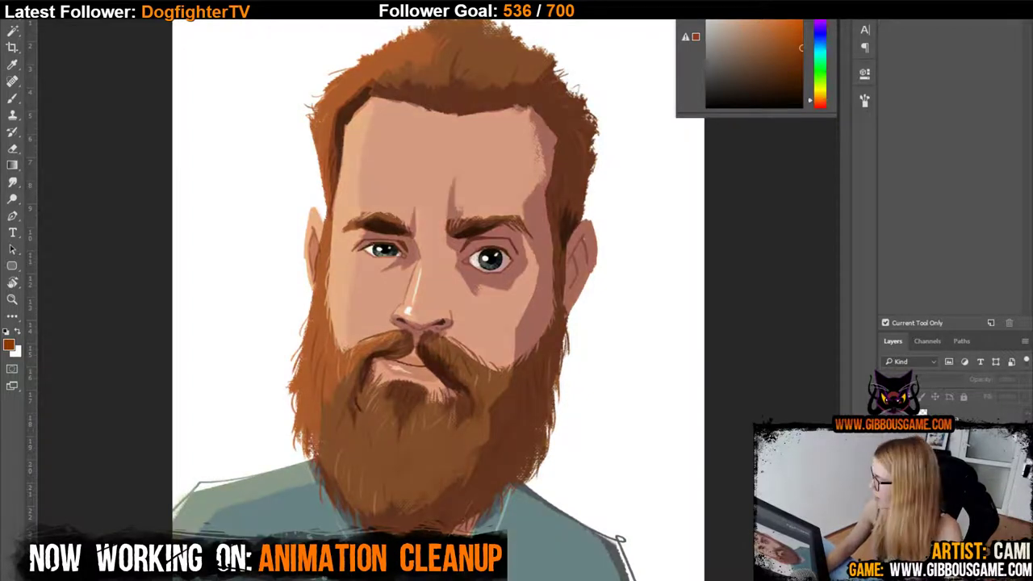
pyautogui.hotkey('ctrl', ',')
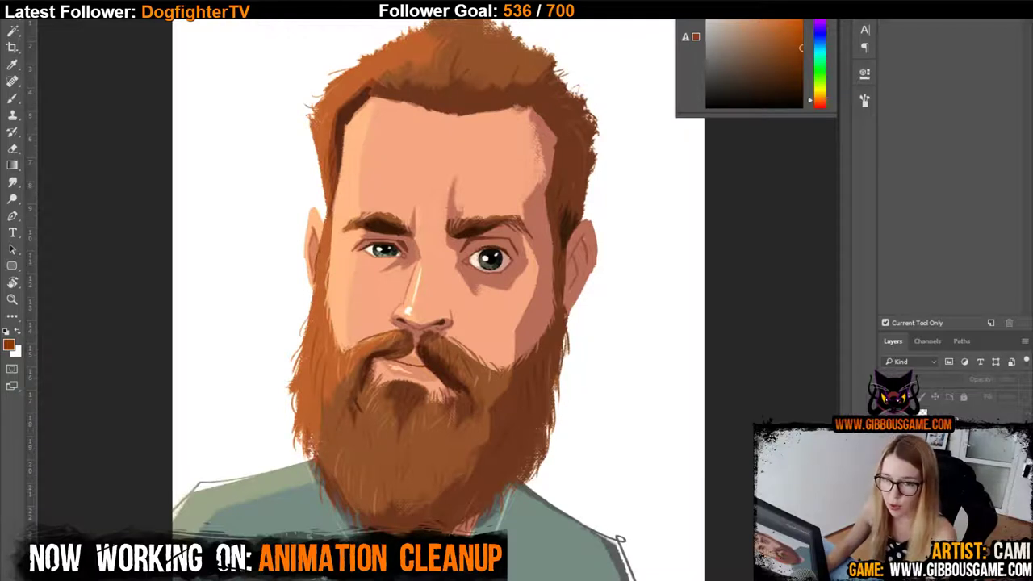
# Hide and show the selected layer twice to compare its effect on the portrait.
pyautogui.hotkey('ctrl', ',')
pyautogui.hotkey('ctrl', ',')
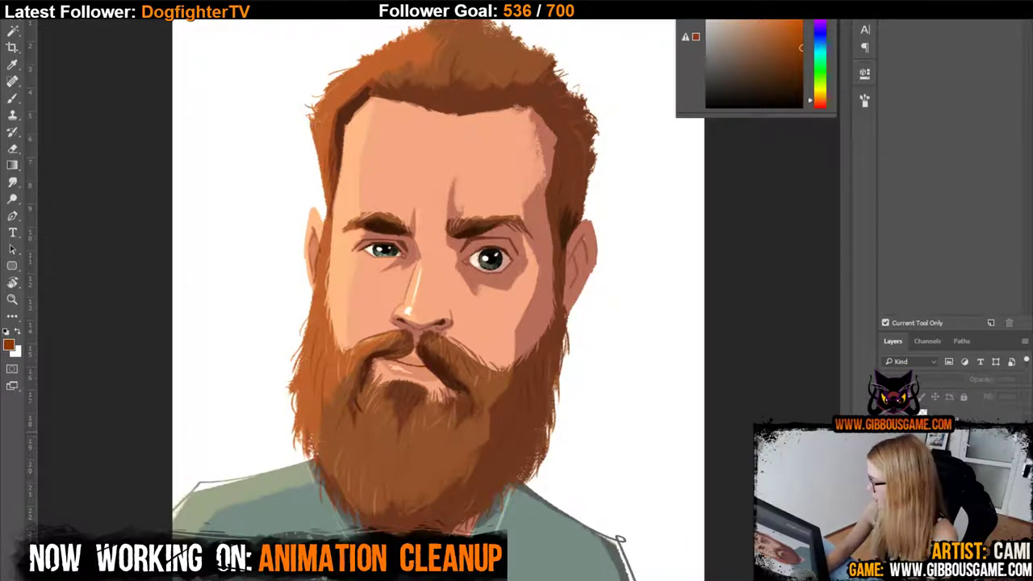
pyautogui.hotkey('ctrl', ',')
pyautogui.hotkey('ctrl', ',')
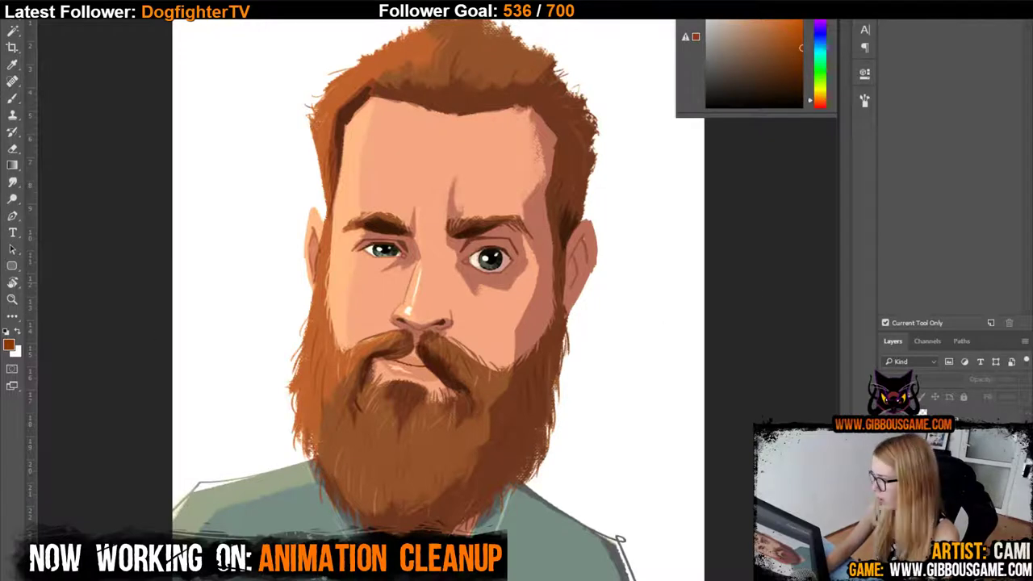
# Try a Color Balance on the highlights with red +20 and blue -20, compare it with the preview off, and cancel it.
pyautogui.click(85, 2)
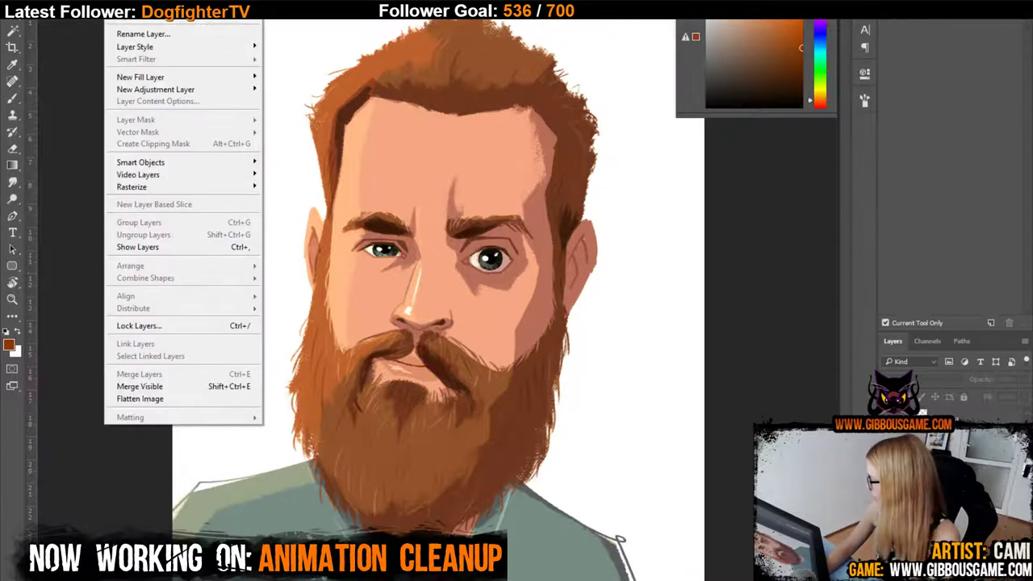
pyautogui.click(948, 436)
pyautogui.click(85, 1)
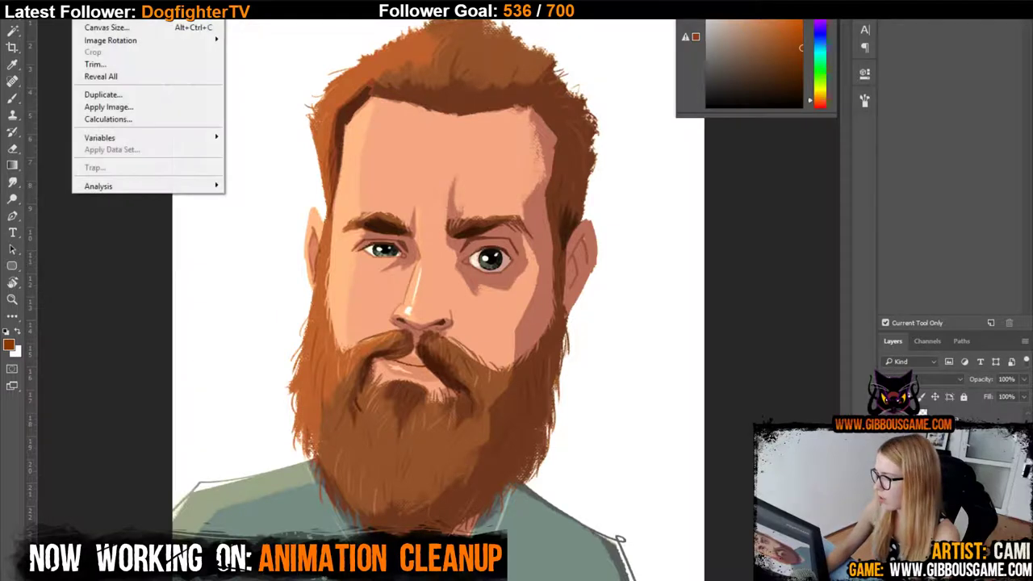
pyautogui.moveTo(109, 2)
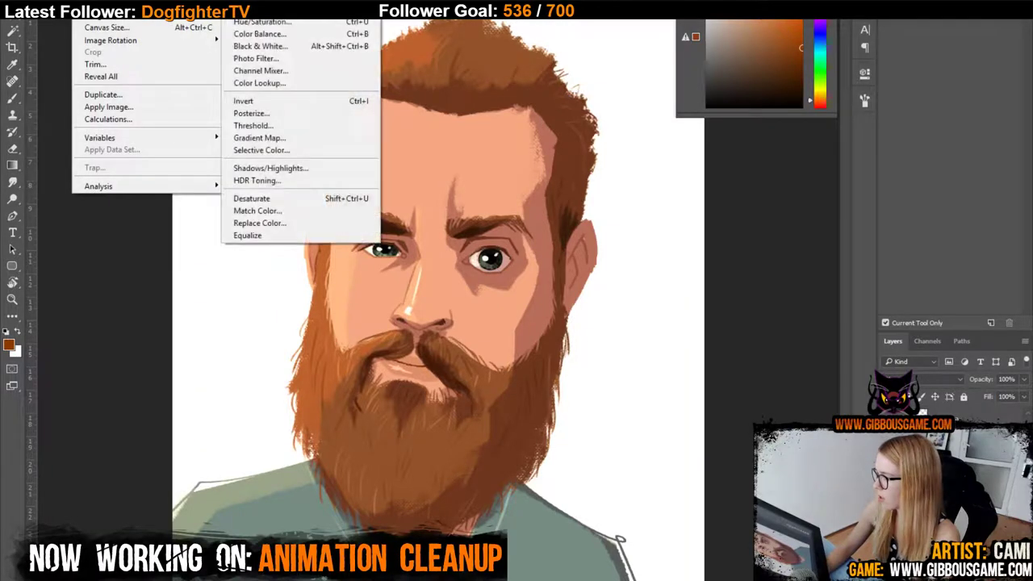
pyautogui.click(288, 38)
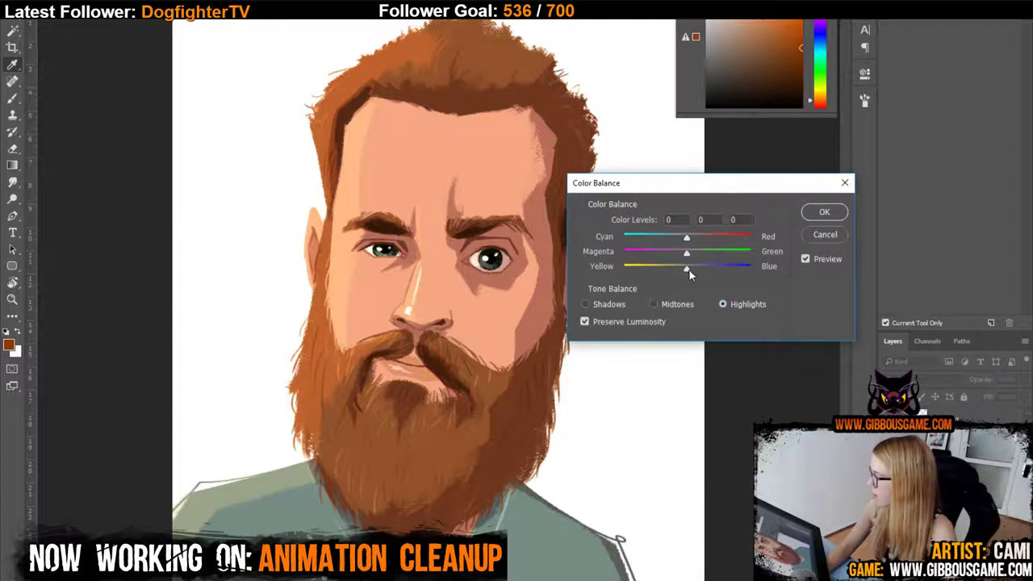
pyautogui.moveTo(689, 271); pyautogui.dragTo(699, 240)
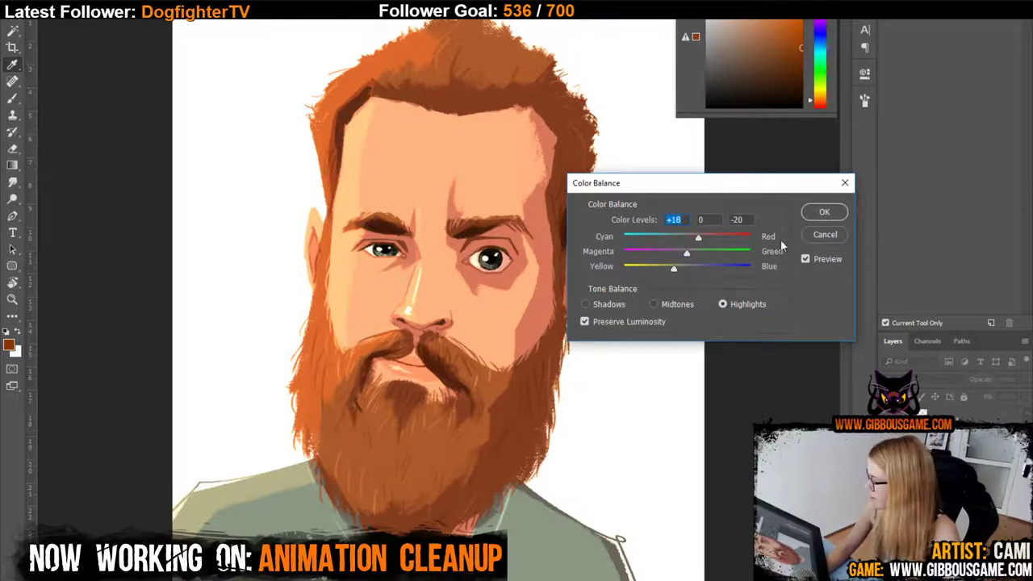
pyautogui.moveTo(701, 236); pyautogui.dragTo(700, 241)
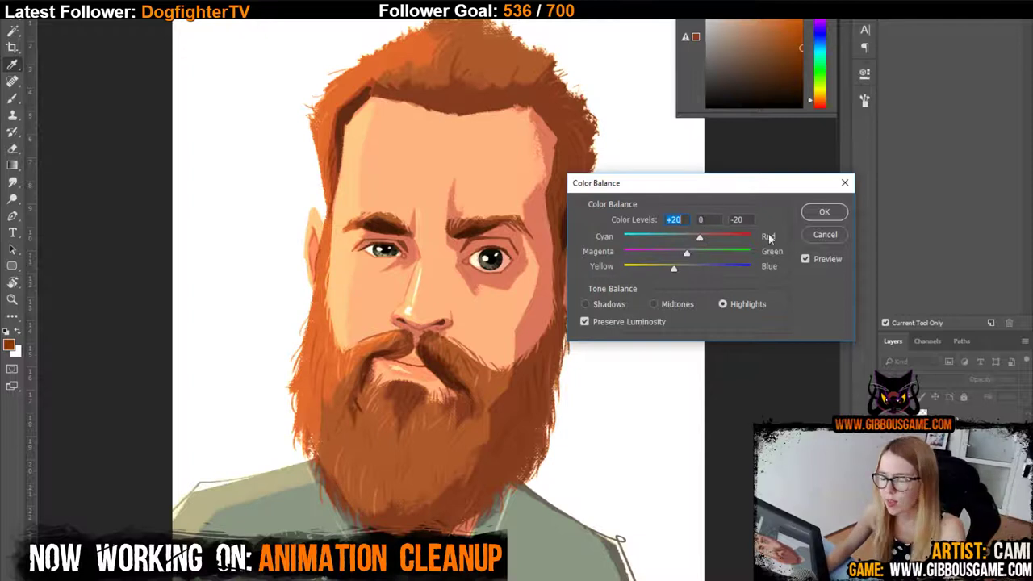
pyautogui.click(804, 258)
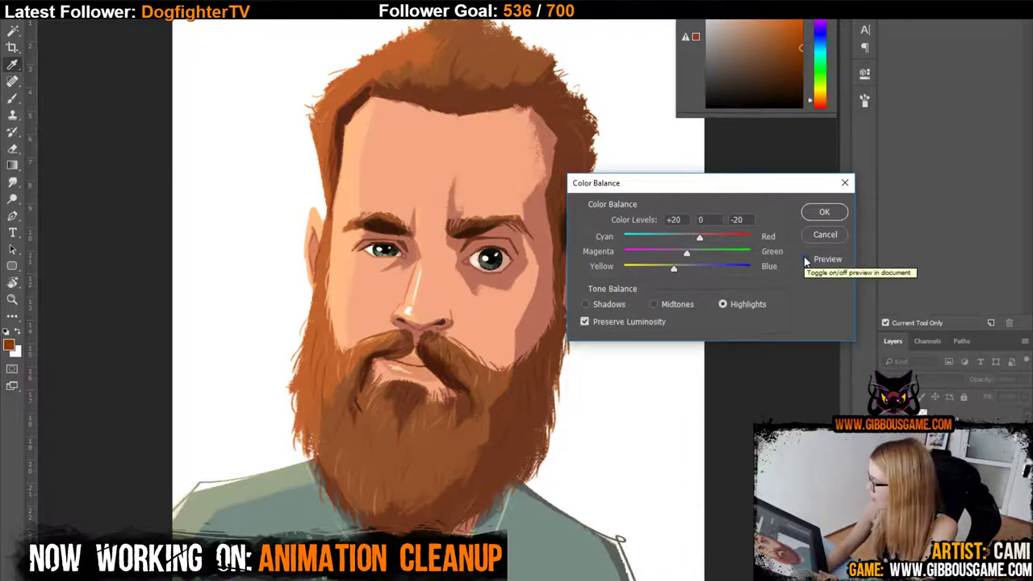
pyautogui.click(805, 259)
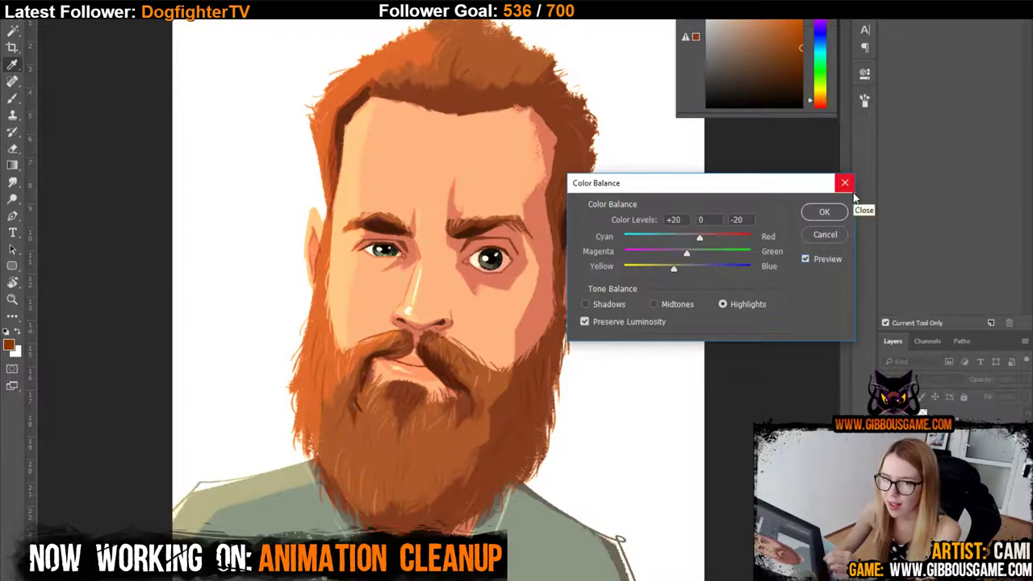
pyautogui.click(824, 234)
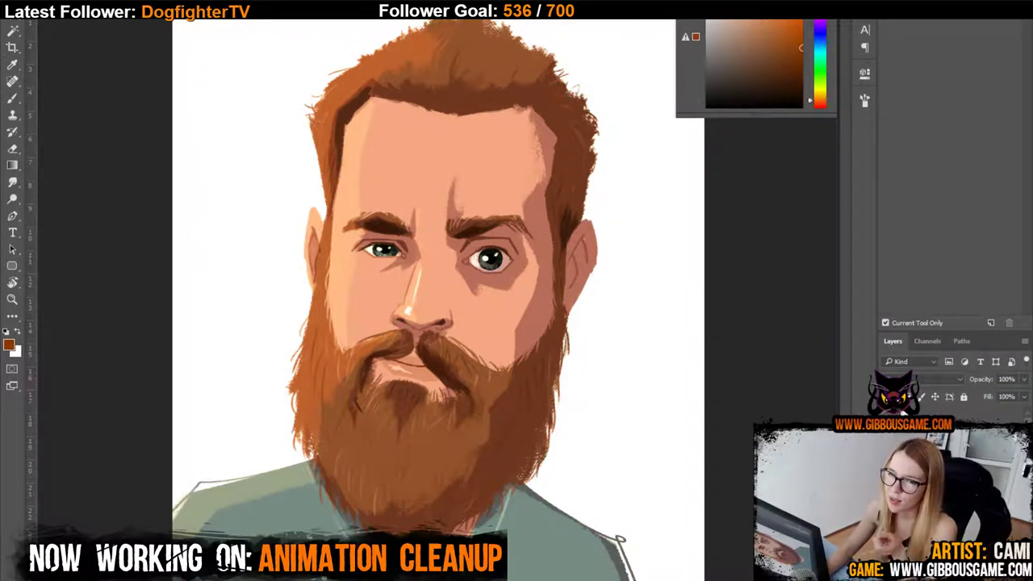
# Switch back and forth between the narrower and the fuller beard shape to compare the two versions of the portrait.
pyautogui.hotkey('ctrl', 'z')
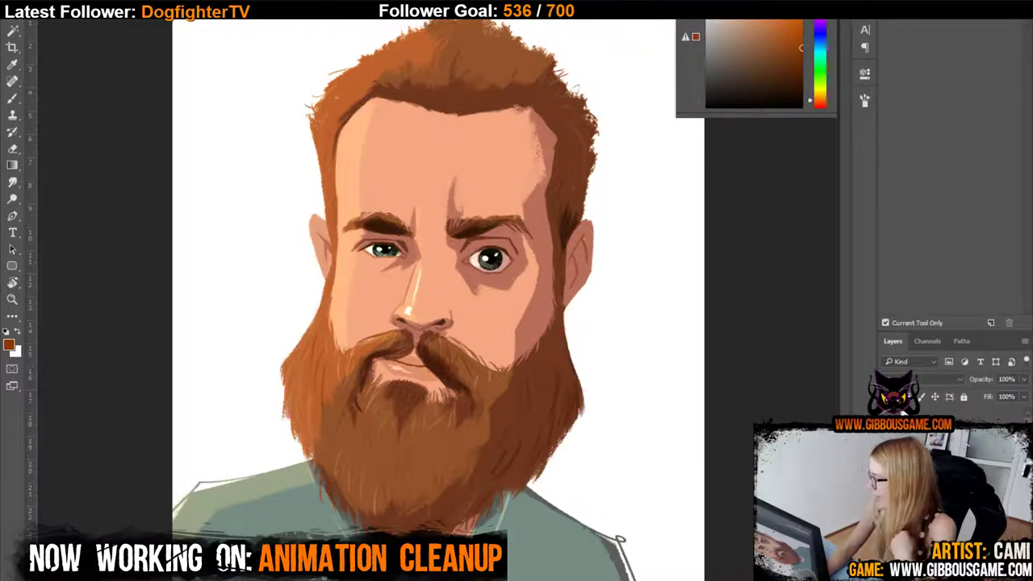
pyautogui.hotkey('ctrl', 'z')
pyautogui.hotkey('ctrl', 'z')
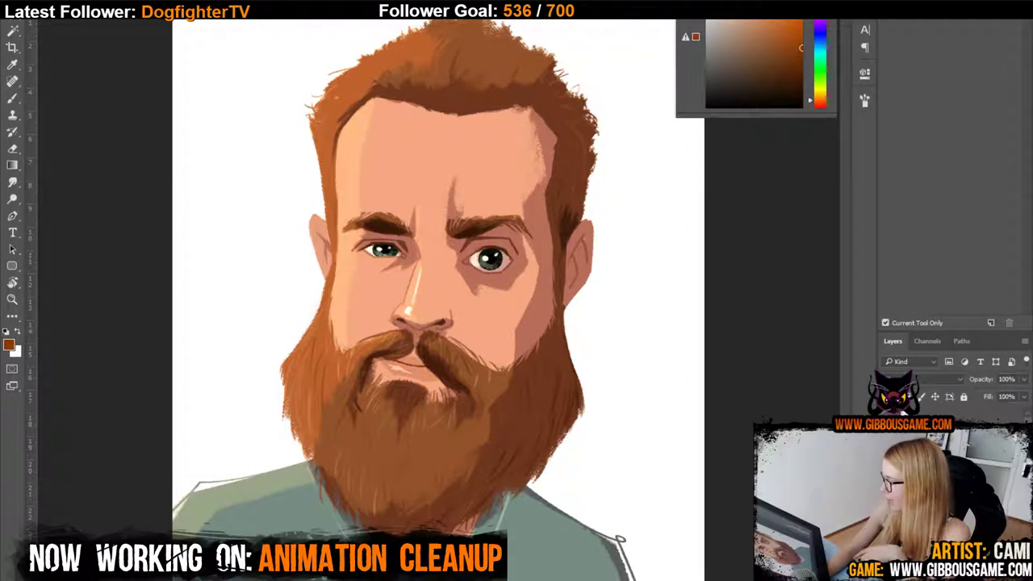
pyautogui.hotkey('ctrl', 'z')
pyautogui.hotkey('ctrl', 'z')
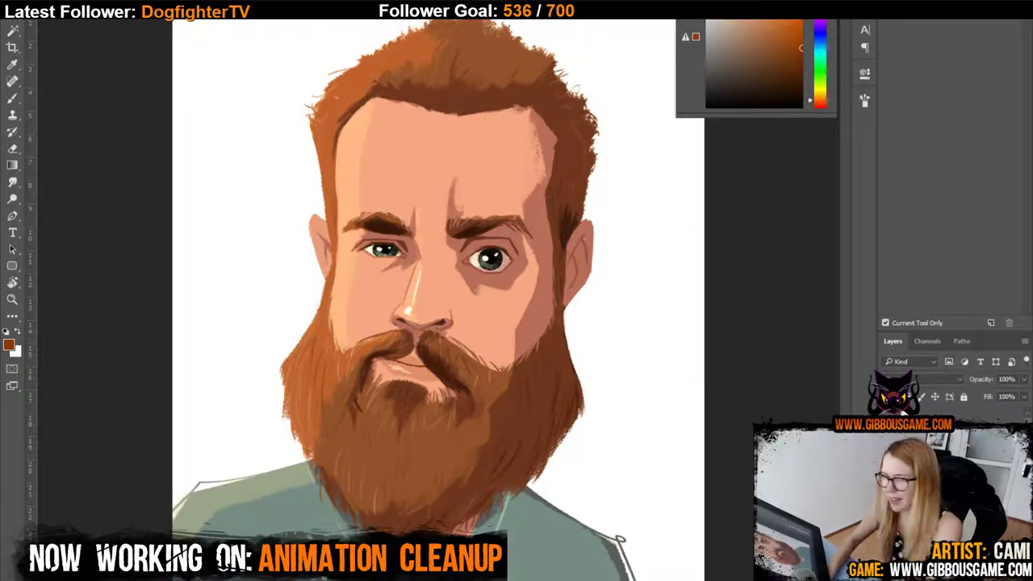
pyautogui.hotkey('ctrl', 'z')
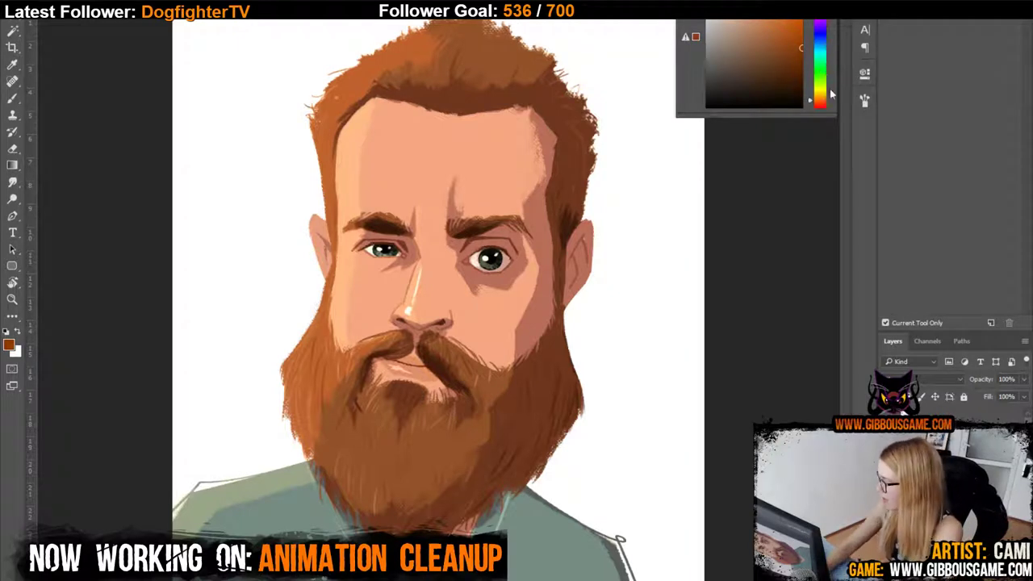
pyautogui.hotkey('ctrl', 'z')
# Compare the duller, narrow-bearded portrait with the warmer full-bearded version, leaving the warmer one shown.
pyautogui.click(902, 413)
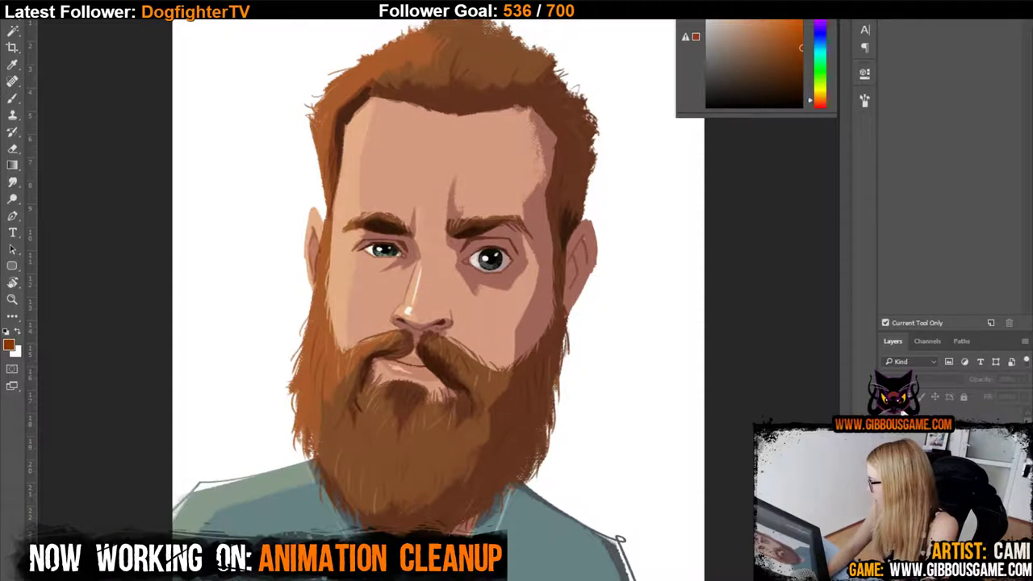
pyautogui.hotkey('ctrl', ',')
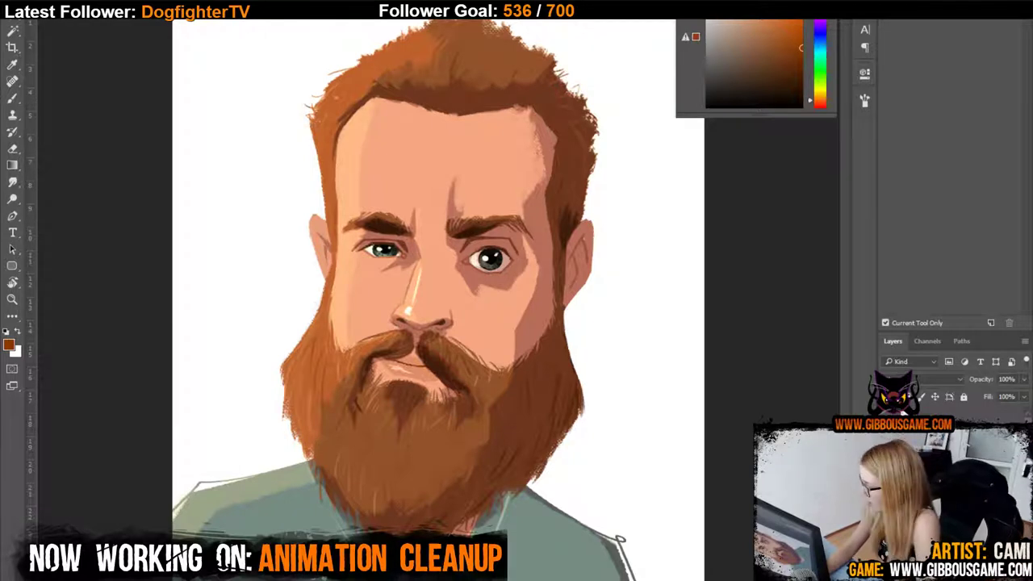
pyautogui.hotkey('ctrl', ',')
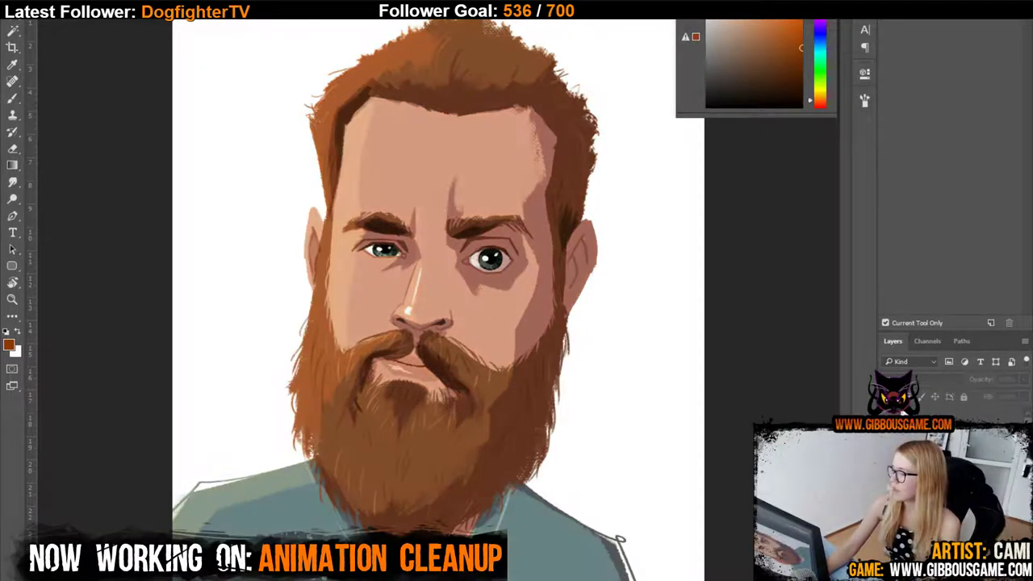
pyautogui.hotkey('ctrl', ',')
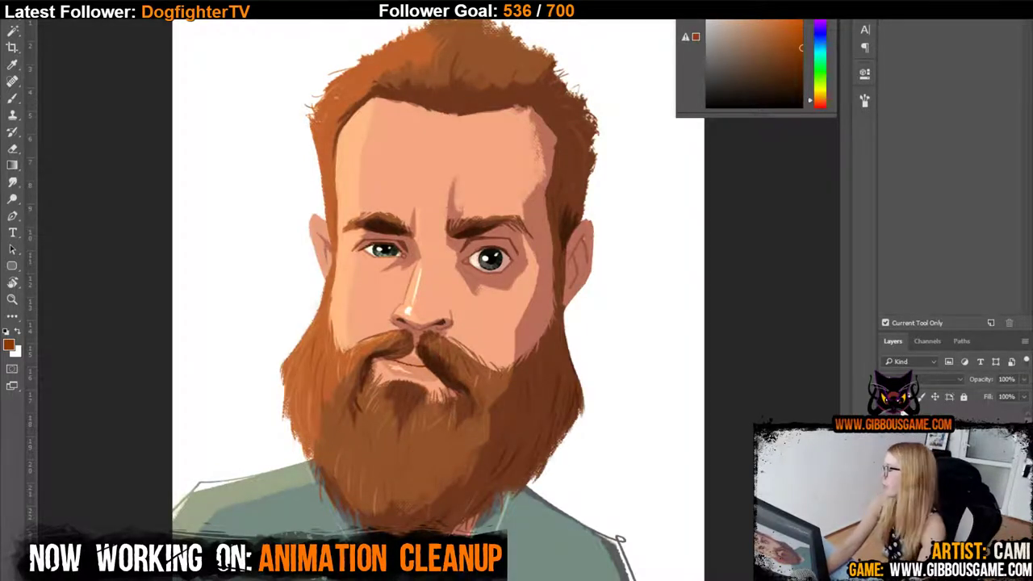
pyautogui.hotkey('ctrl', ',')
pyautogui.hotkey('ctrl', ',')
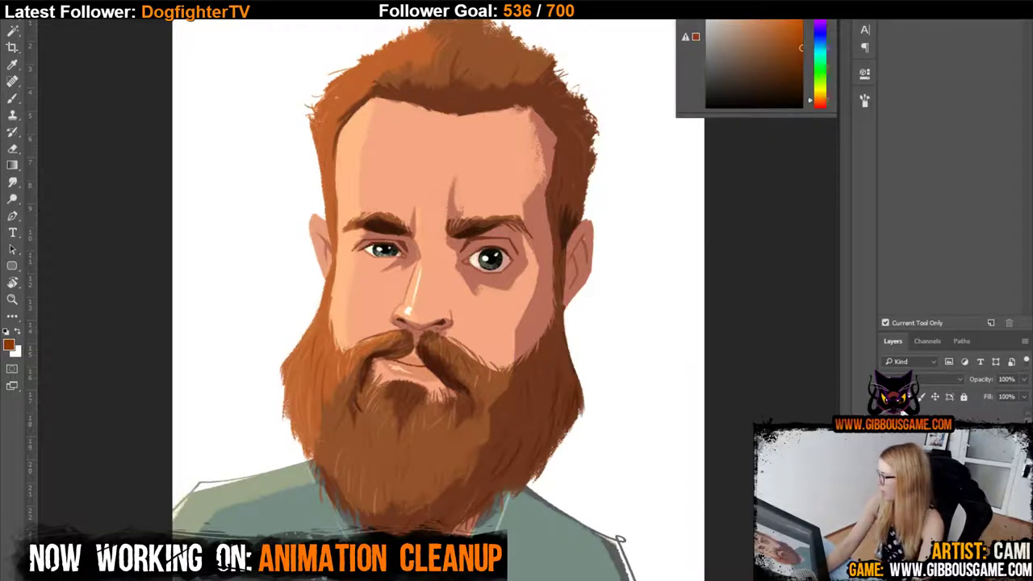
# Show the moustache hair-strand detail and the orange tint layer over the portrait, and select the tint layer.
pyautogui.hotkey('ctrl', ',')
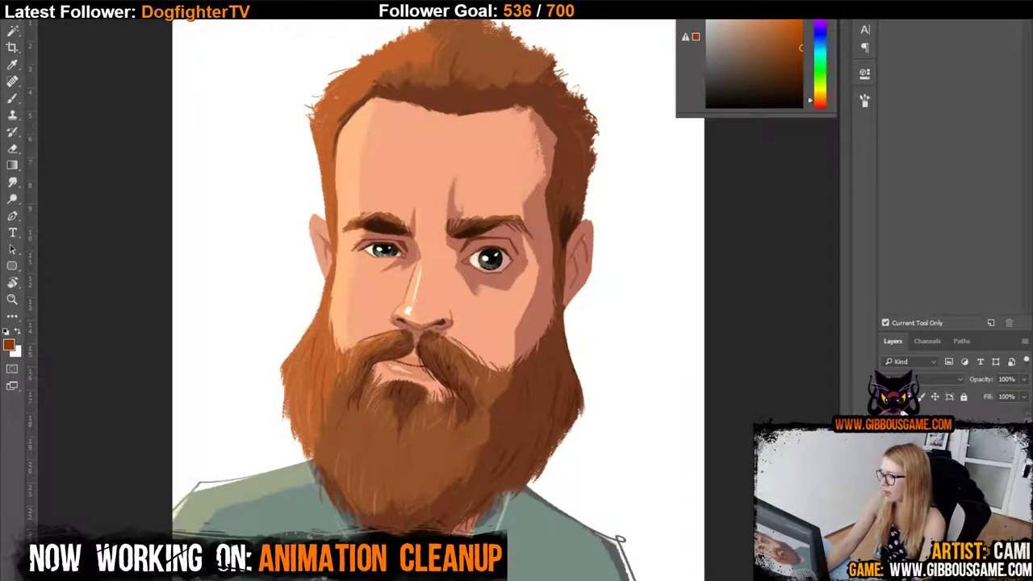
pyautogui.hotkey('ctrl', ',')
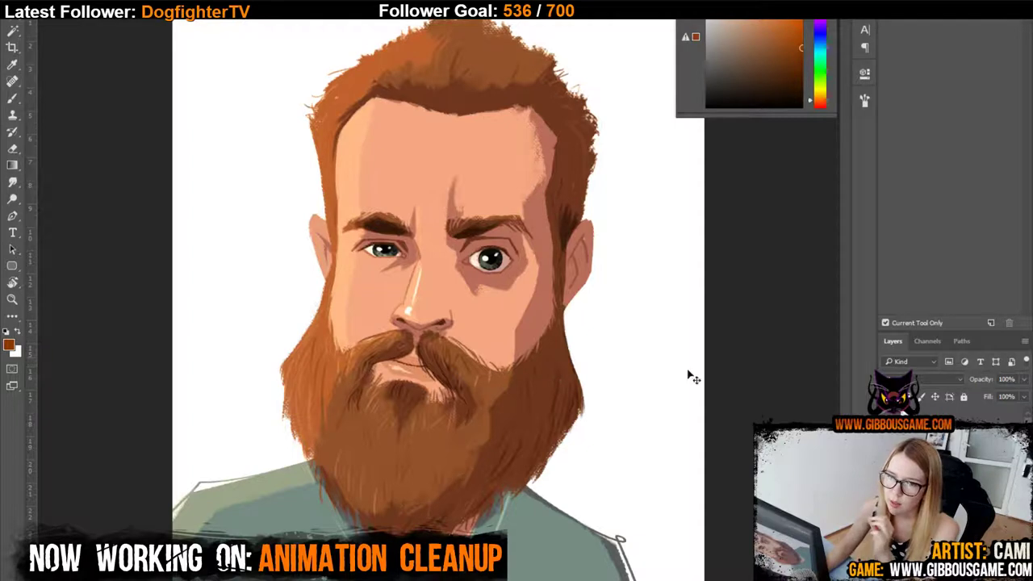
pyautogui.click(886, 484)
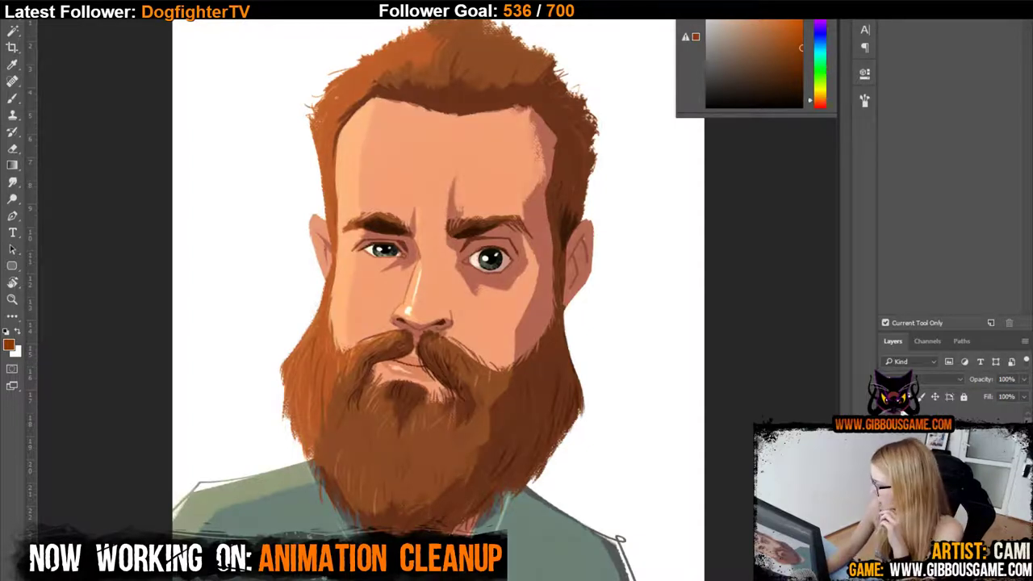
pyautogui.click(920, 476)
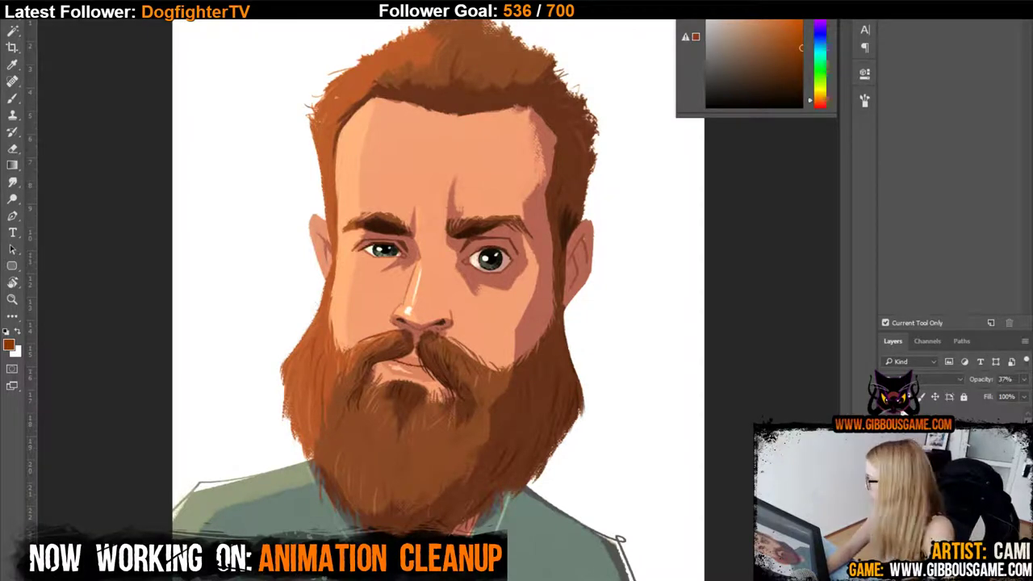
pyautogui.click(886, 484)
pyautogui.click(891, 428)
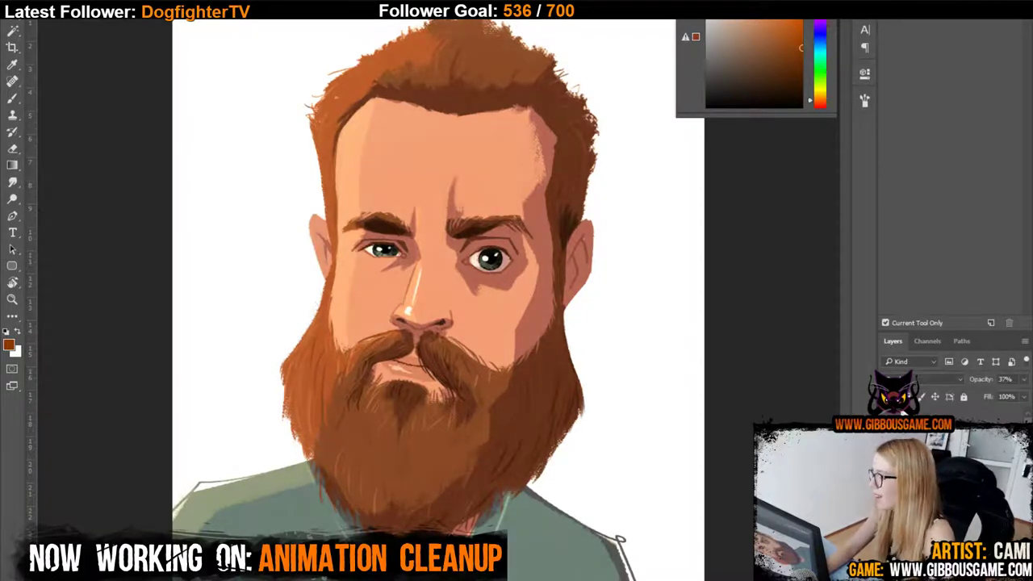
# Examine the grain and brush texture around the nose and moustache up close.
pyautogui.hotkey('ctrl', '+')
pyautogui.hotkey('ctrl', '+')
pyautogui.hotkey('ctrl', '+')
pyautogui.hotkey('ctrl', '+')
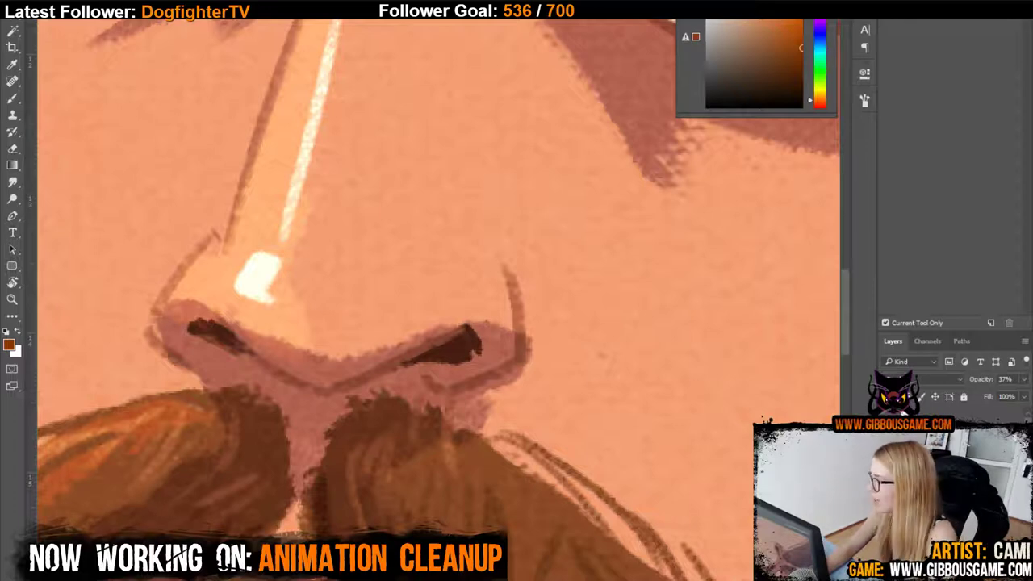
pyautogui.hotkey('ctrl', '-')
pyautogui.hotkey('ctrl', '-')
pyautogui.hotkey('ctrl', '-')
pyautogui.hotkey('ctrl', '-')
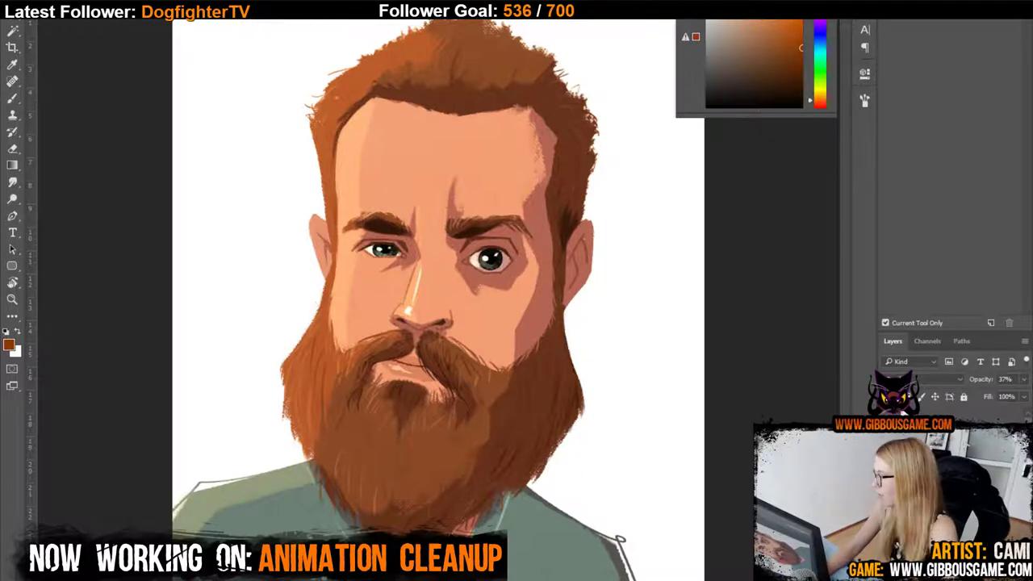
# Hide and show the orange tint layer to compare the skin and beard colours, leaving it shown.
pyautogui.hotkey('ctrl', ',')
pyautogui.hotkey('ctrl', ',')
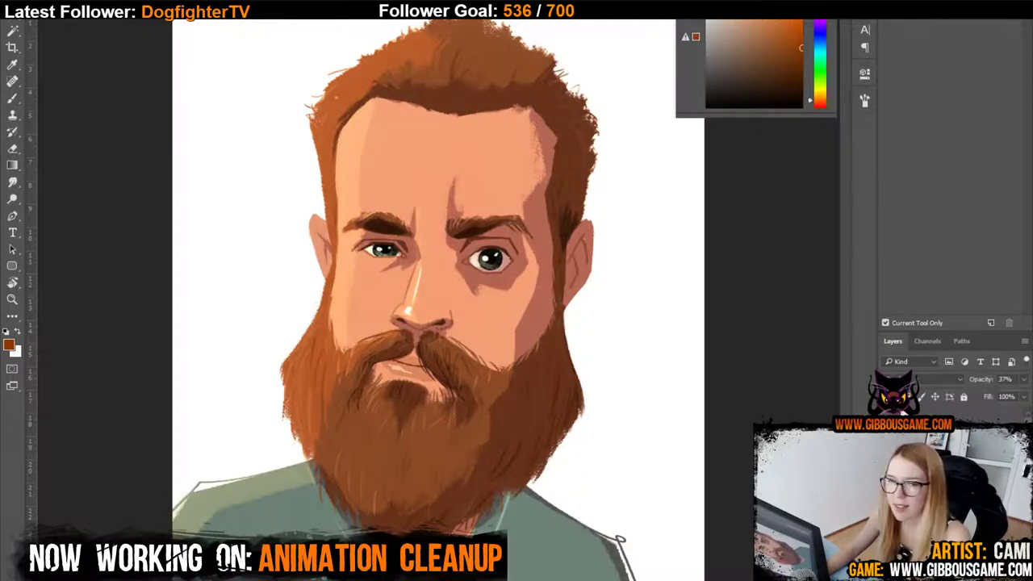
pyautogui.hotkey('ctrl', ',')
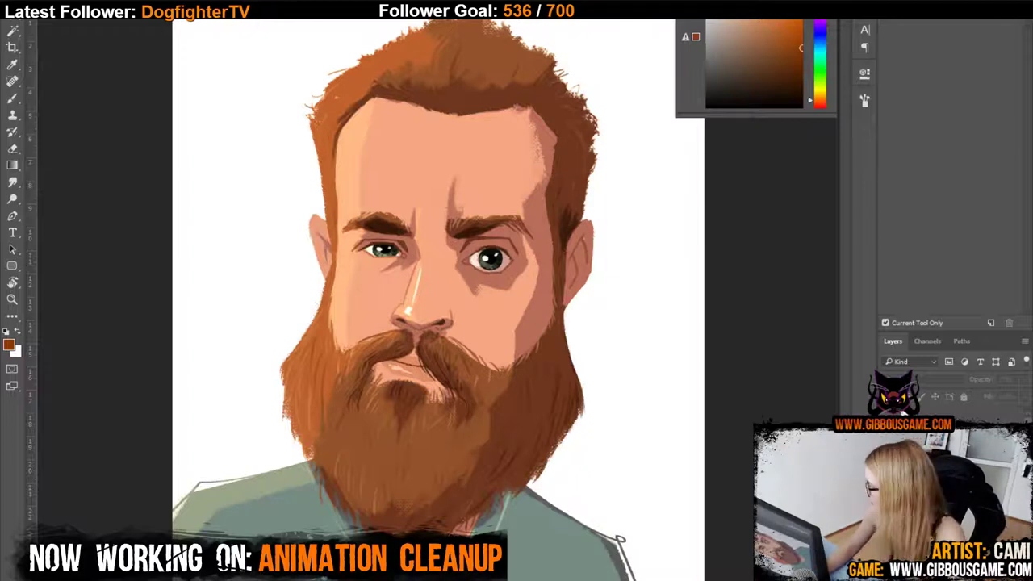
pyautogui.hotkey('ctrl', ',')
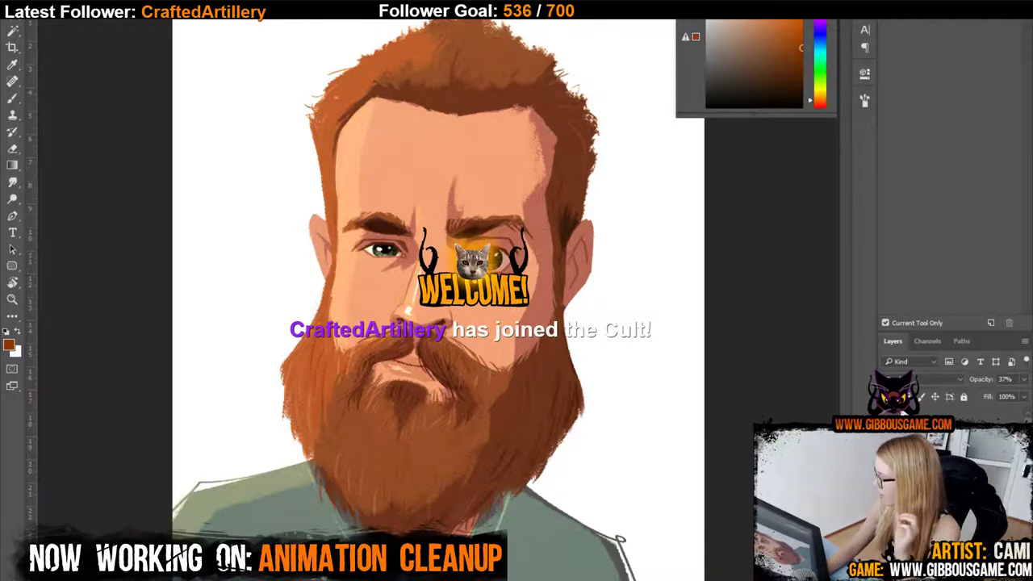
# Show the additional effect layer and examine the textured skin around the eyes, nose and moustache up close.
pyautogui.click(886, 439)
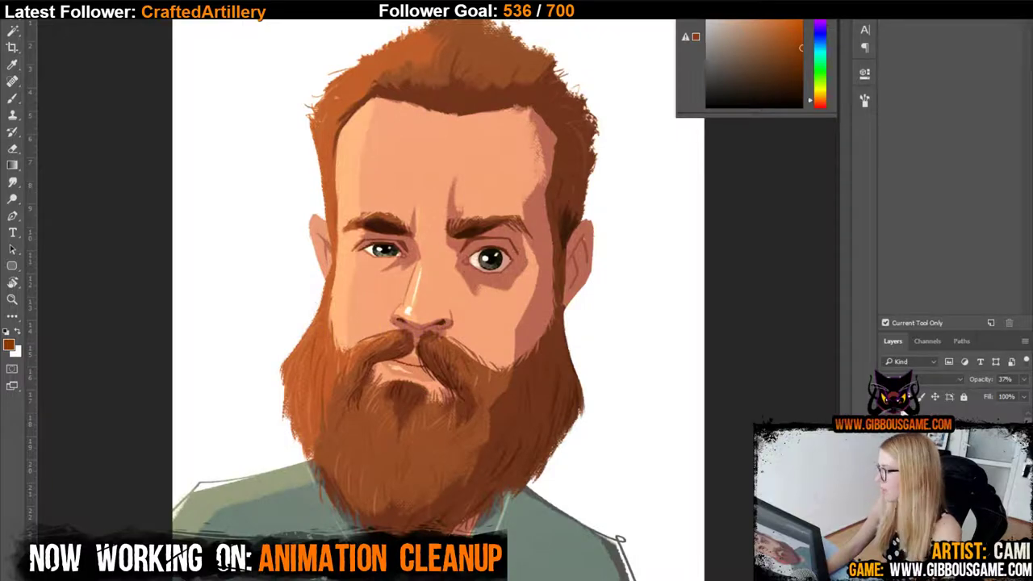
pyautogui.hotkey('ctrl', '+')
pyautogui.hotkey('ctrl', '+')
pyautogui.hotkey('ctrl', '+')
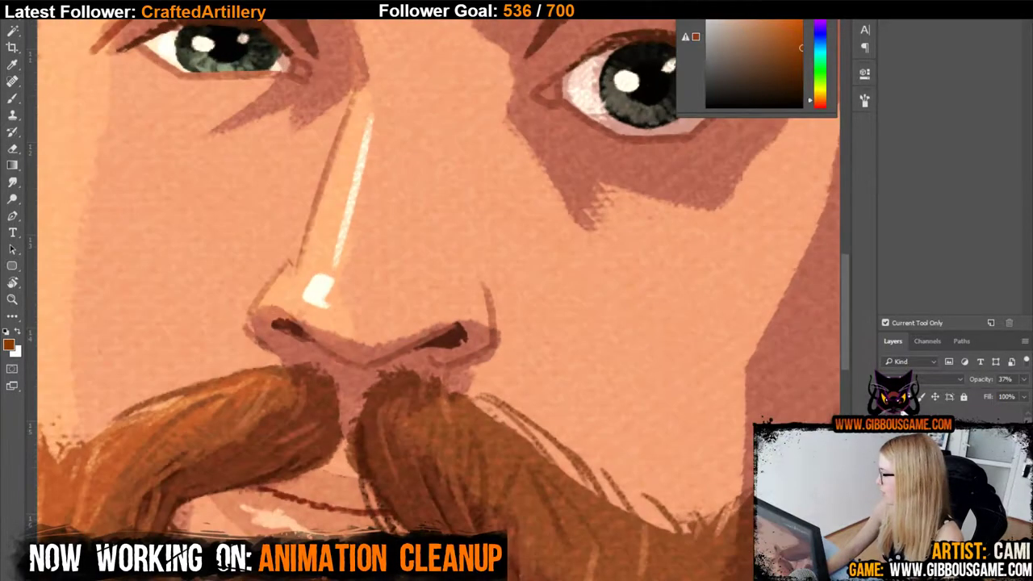
pyautogui.scroll(-5, 436, 316)
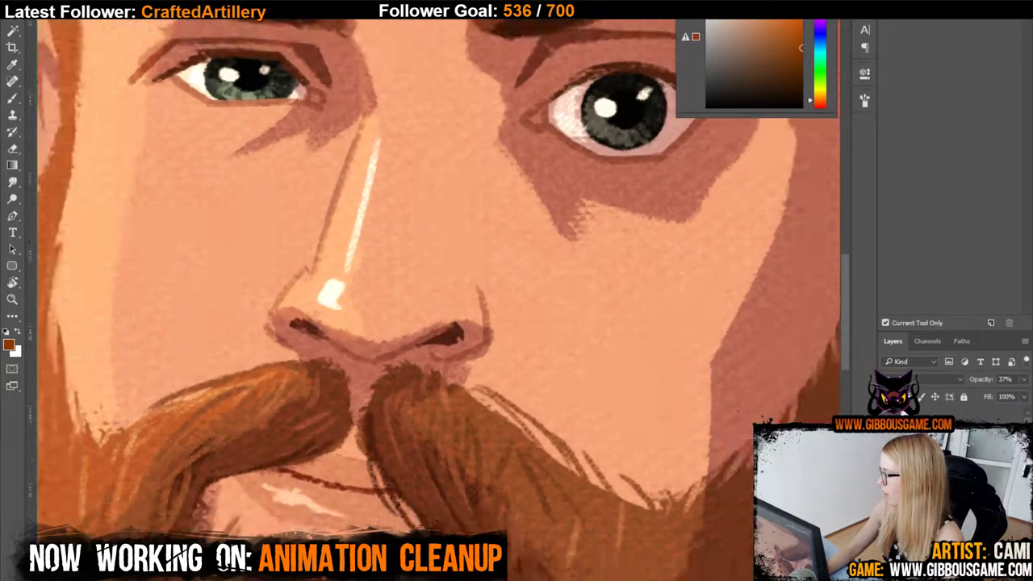
pyautogui.scroll(-4, 436, 317)
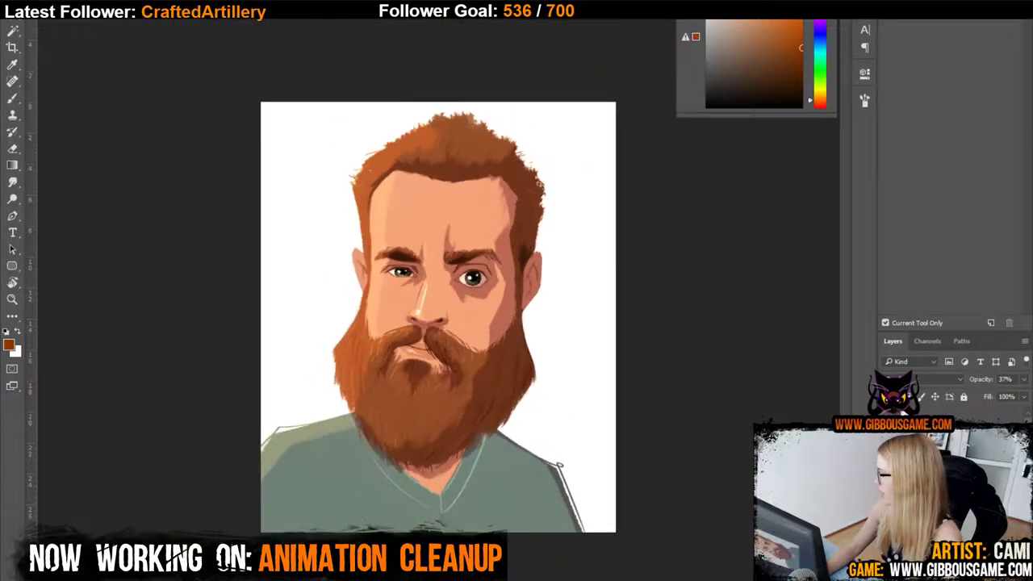
# Select the portrait's line sketch layer and raise its opacity to 100%.
pyautogui.click(970, 415)
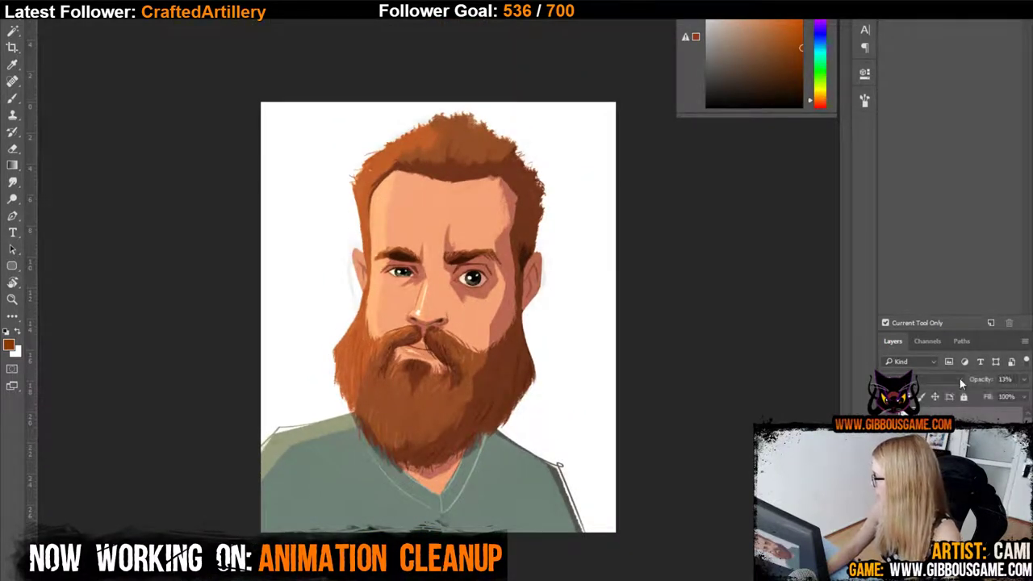
pyautogui.click(960, 379)
pyautogui.click(955, 392)
pyautogui.click(1024, 380)
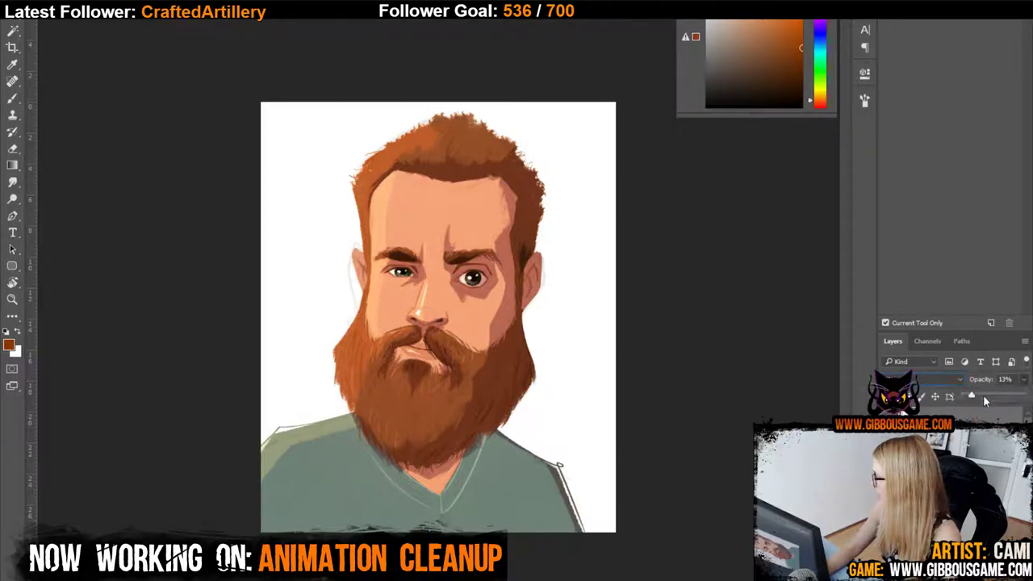
pyautogui.moveTo(974, 395); pyautogui.dragTo(1026, 396)
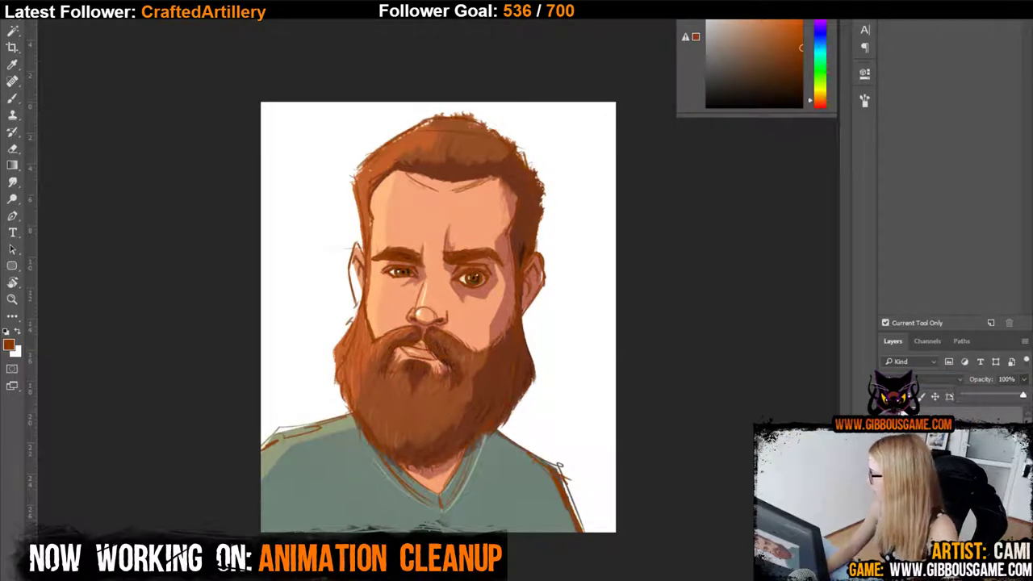
# Toggle the sketch layer's visibility, isolate it, and view the line sketch alone over the white background.
pyautogui.click(982, 417)
pyautogui.click(886, 418)
pyautogui.click(886, 418)
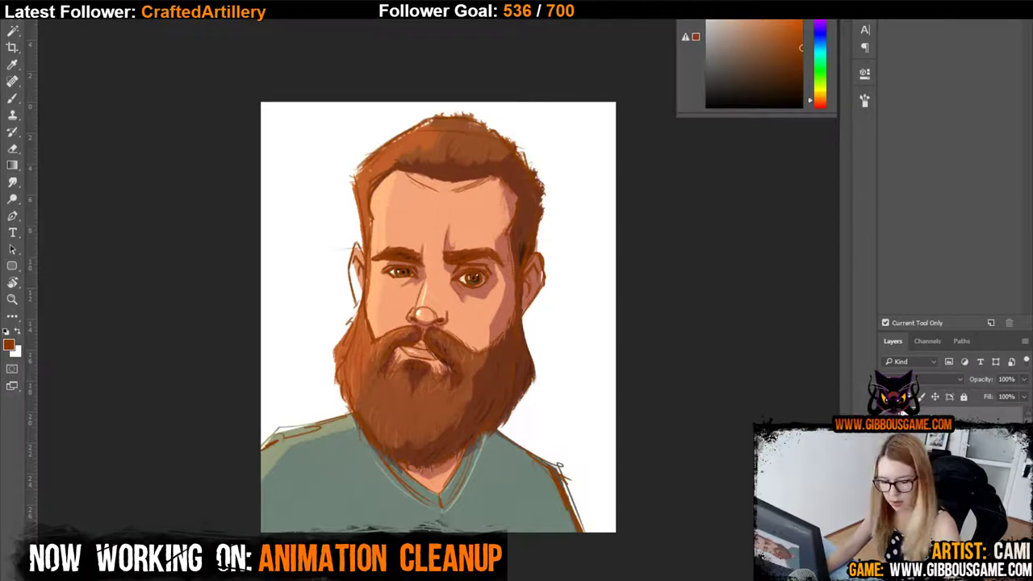
pyautogui.keyDown('alt'); pyautogui.click(886, 418); pyautogui.keyUp('alt')
pyautogui.scroll(-1, 928, 413)
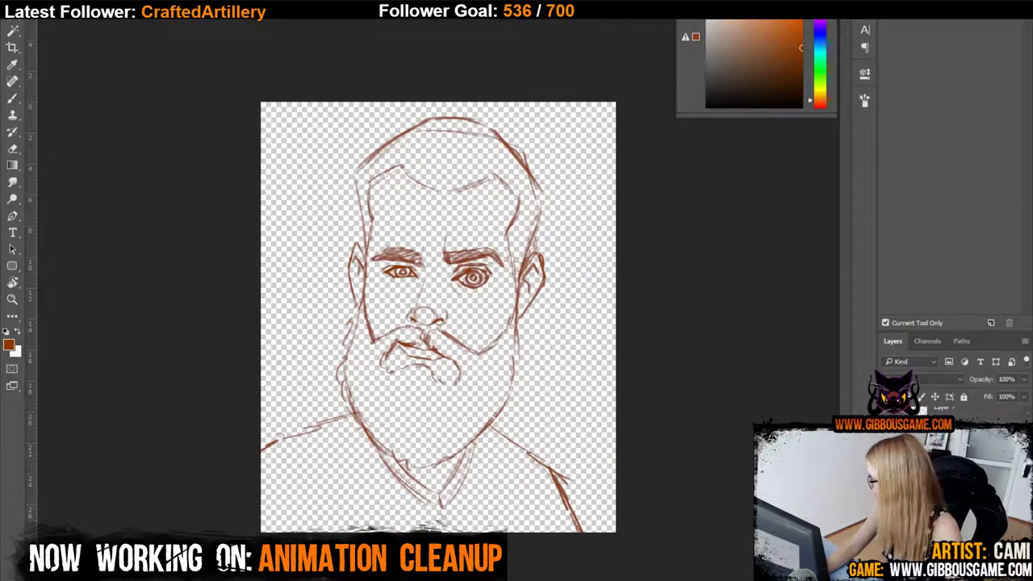
pyautogui.keyDown('alt'); pyautogui.click(887, 418); pyautogui.keyUp('alt')
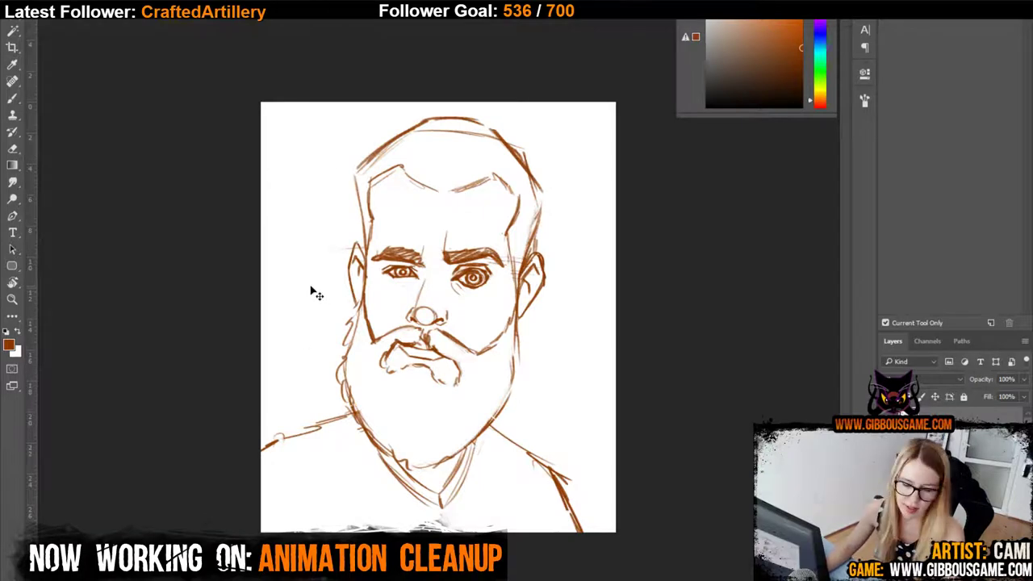
# Flip the sketch horizontally back and forth to check the face's proportions, and bring the painted portrait back into view.
pyautogui.hotkey('ctrl', 'shift', 'h')
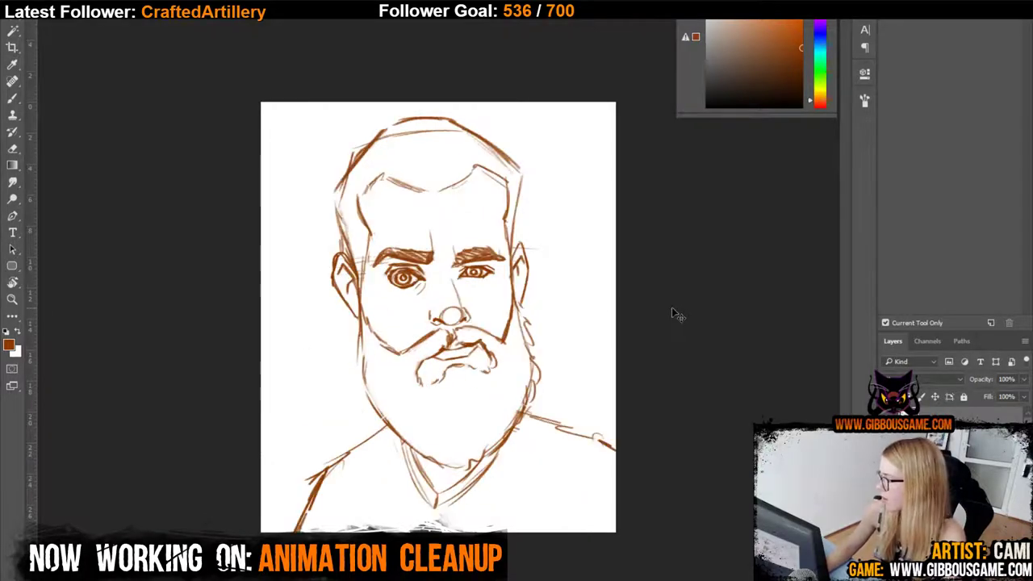
pyautogui.press('Right')
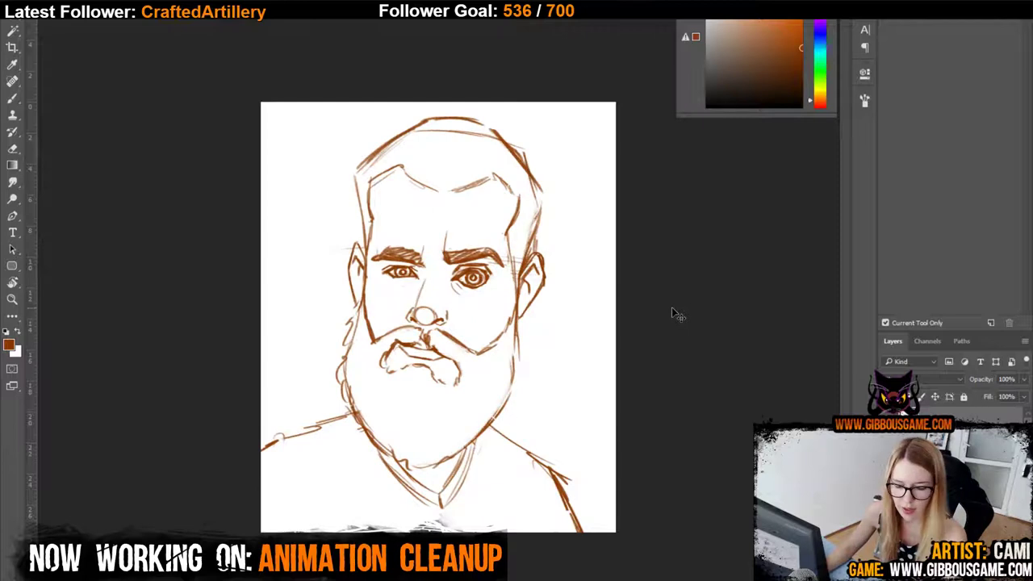
pyautogui.press('Right')
pyautogui.press('Right')
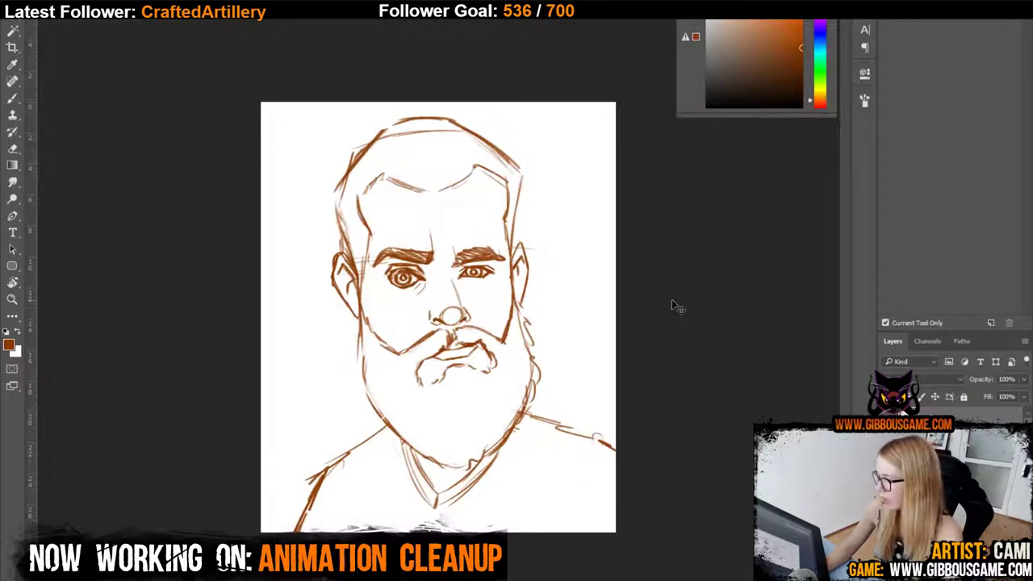
pyautogui.press('Left')
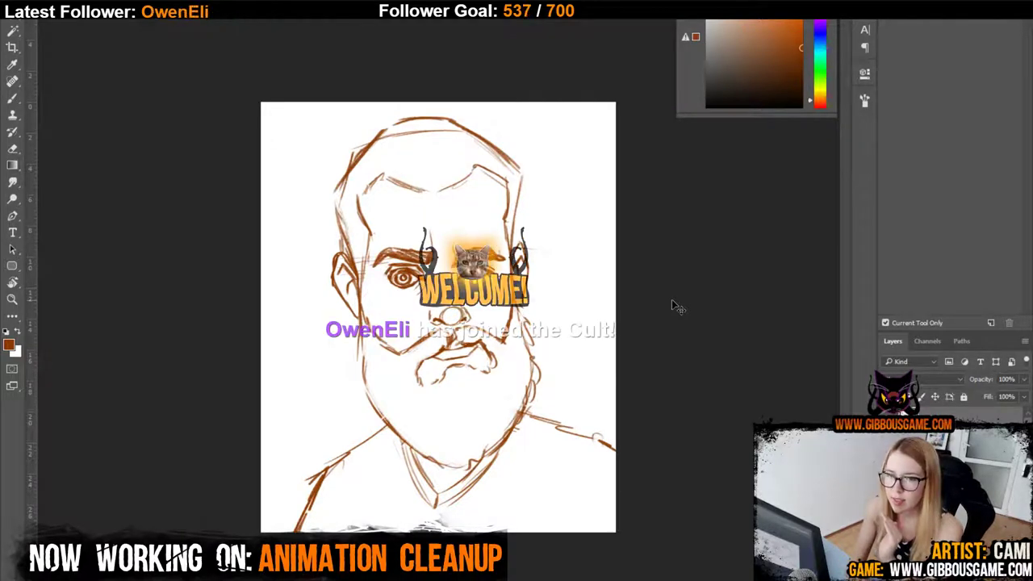
pyautogui.hotkey('ctrl', 'shift', 'h')
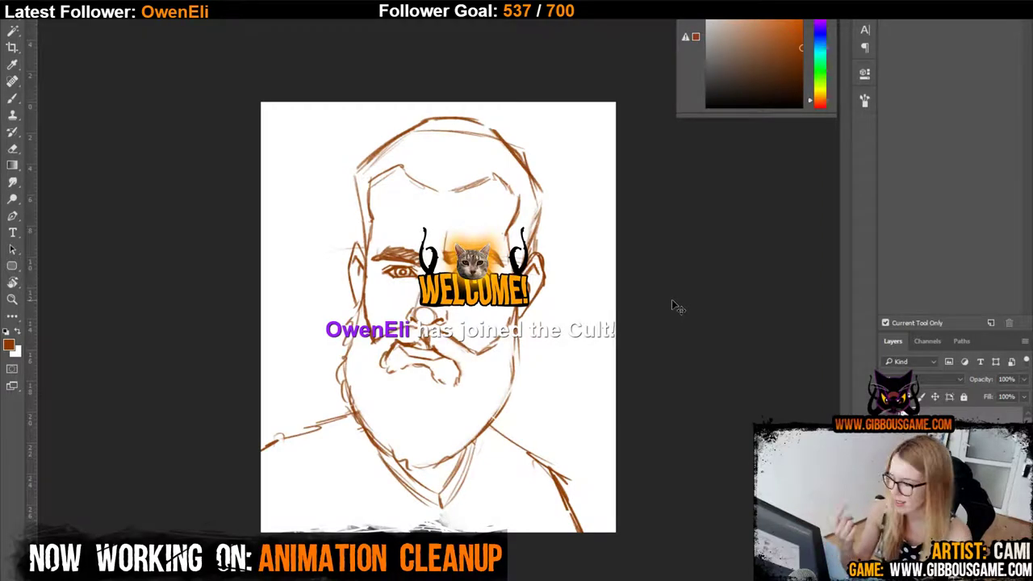
pyautogui.press('Right')
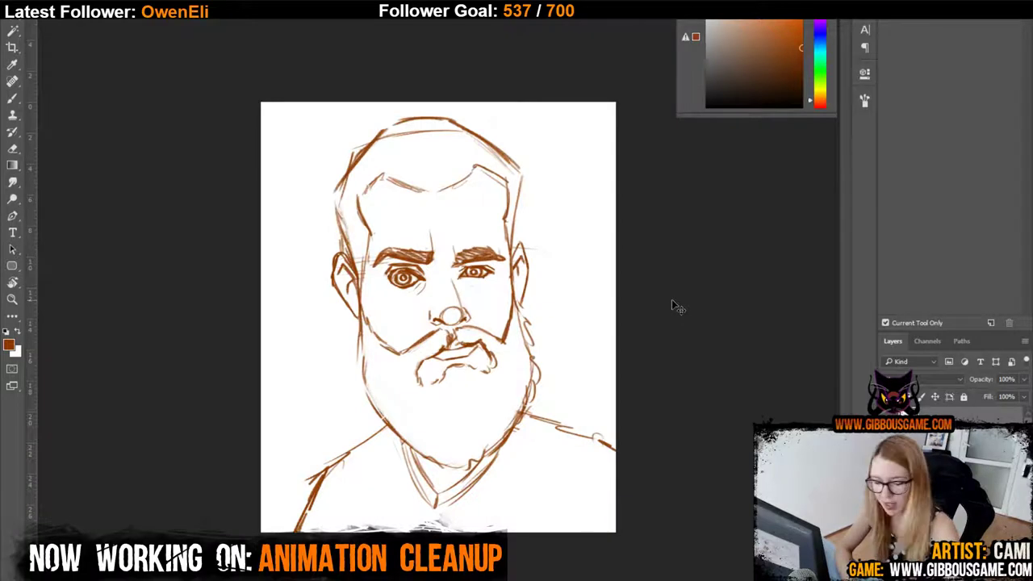
pyautogui.press('Right')
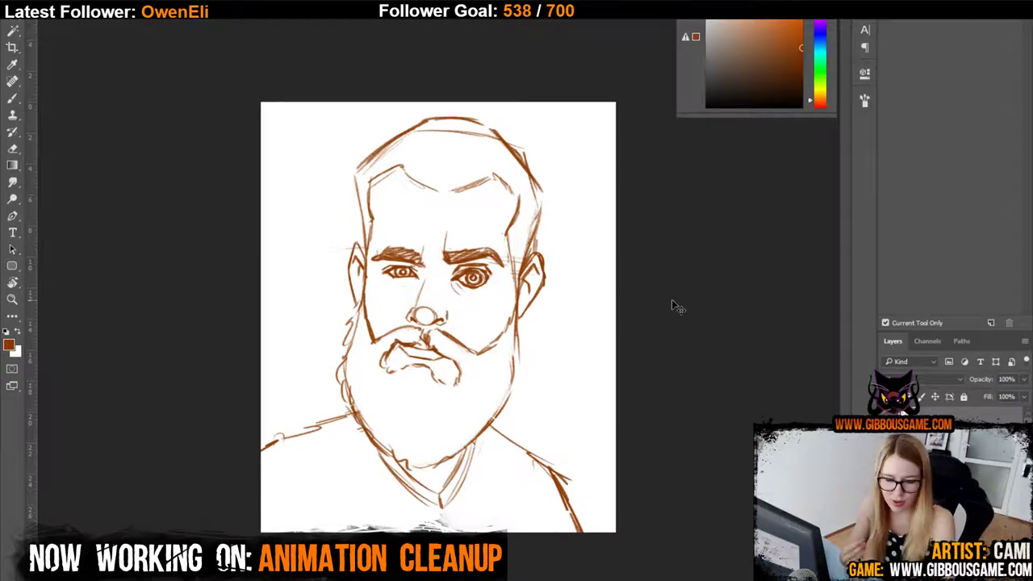
pyautogui.hotkey('ctrl', 'shift', 'h')
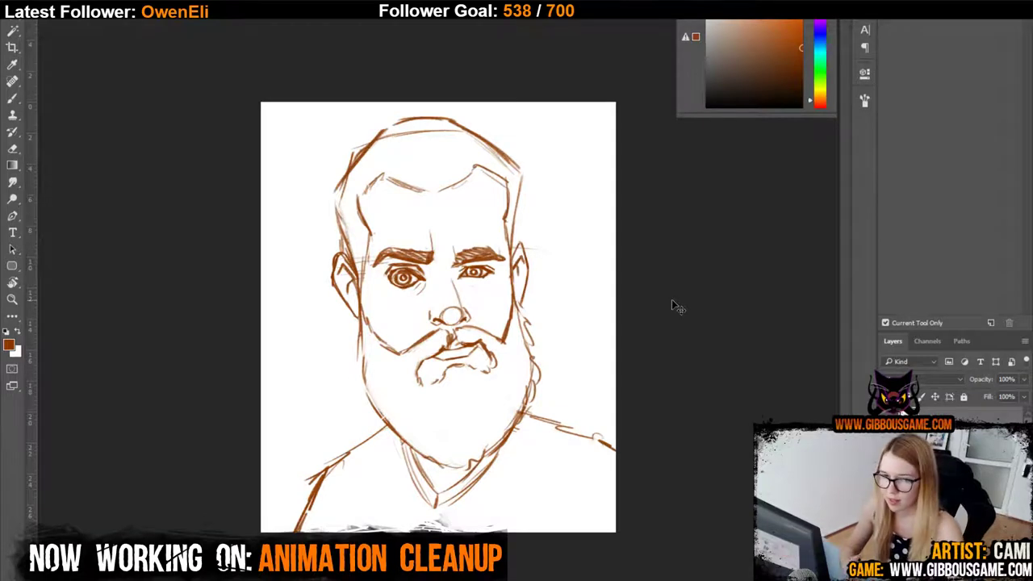
pyautogui.press('Left')
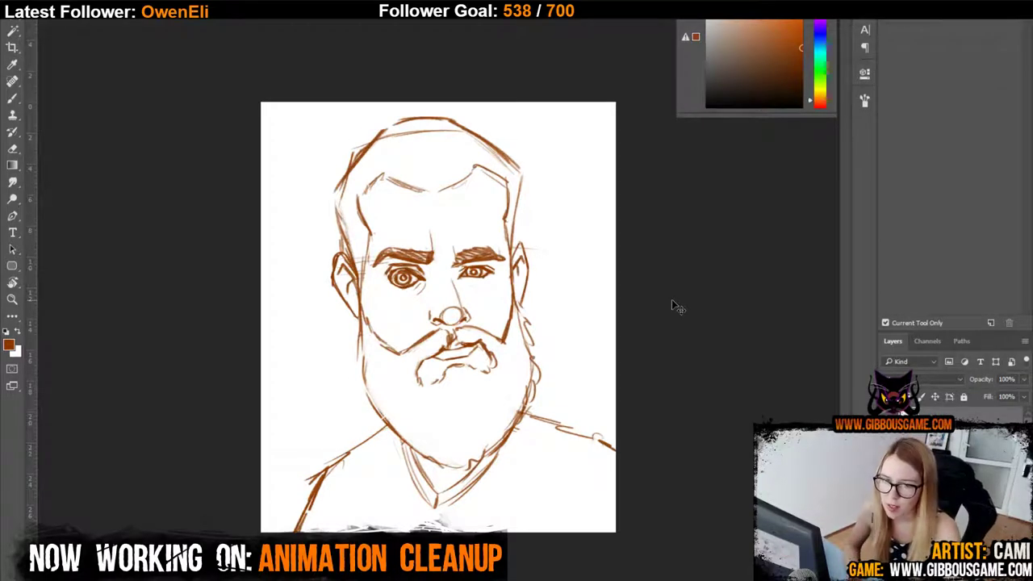
pyautogui.press('Right')
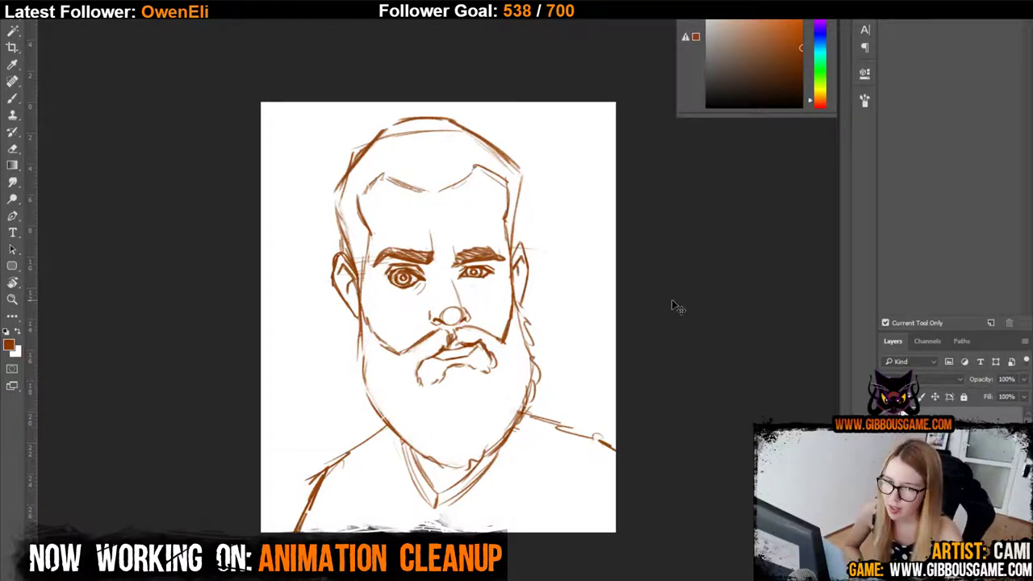
pyautogui.press('Right')
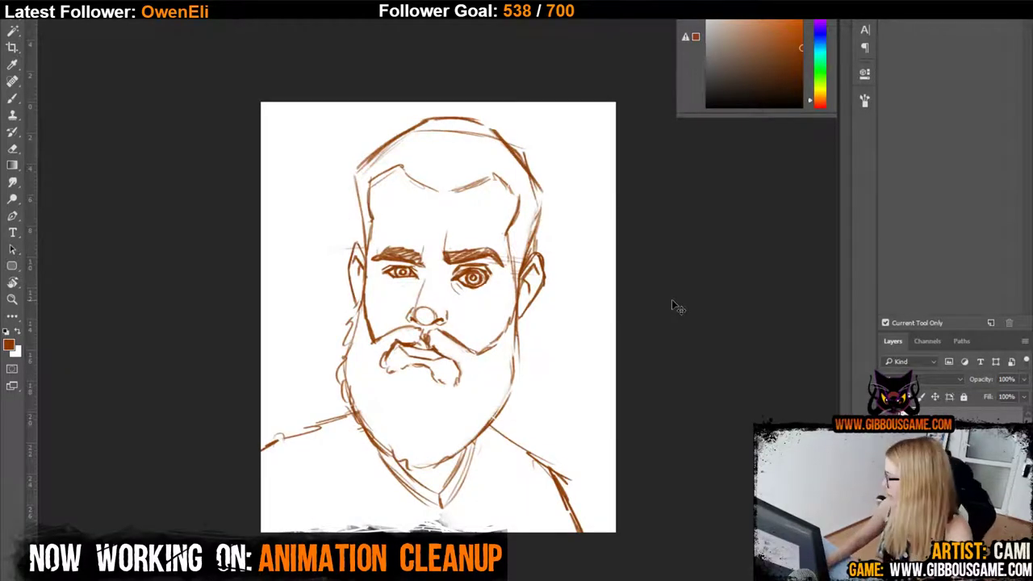
pyautogui.press('Left')
pyautogui.press('Right')
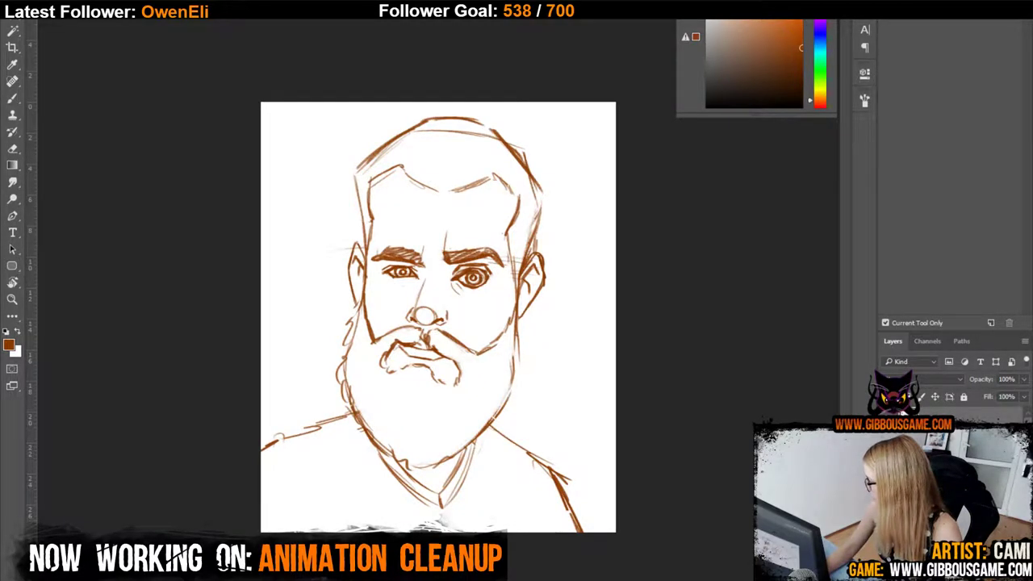
pyautogui.hotkey('ctrl', ',')
pyautogui.hotkey('ctrl', ',')
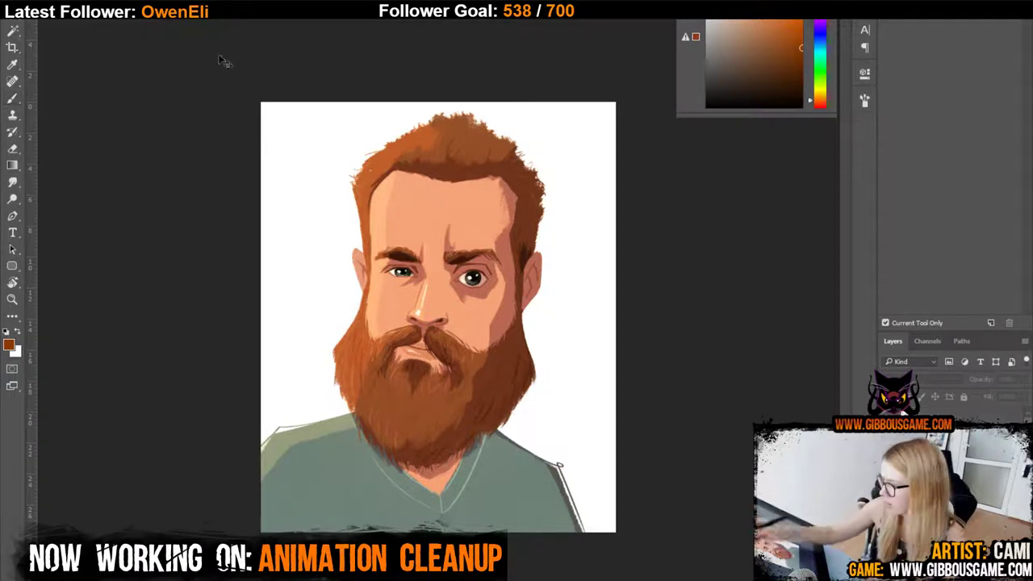
# Switch from the Brush to the Mixer Brush tool.
pyautogui.click(12, 118)
pyautogui.click(12, 100)
pyautogui.click(13, 98)
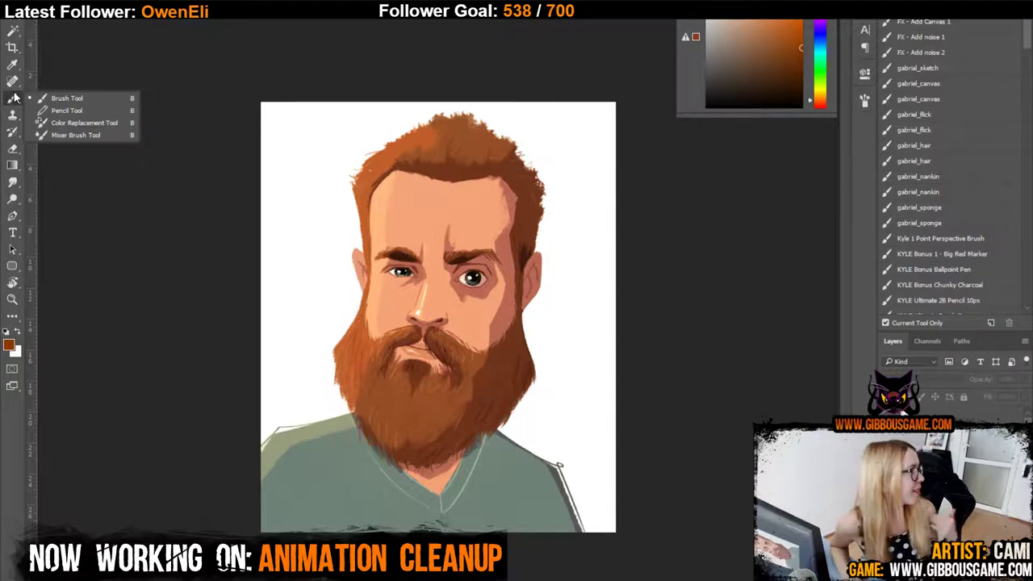
pyautogui.click(76, 135)
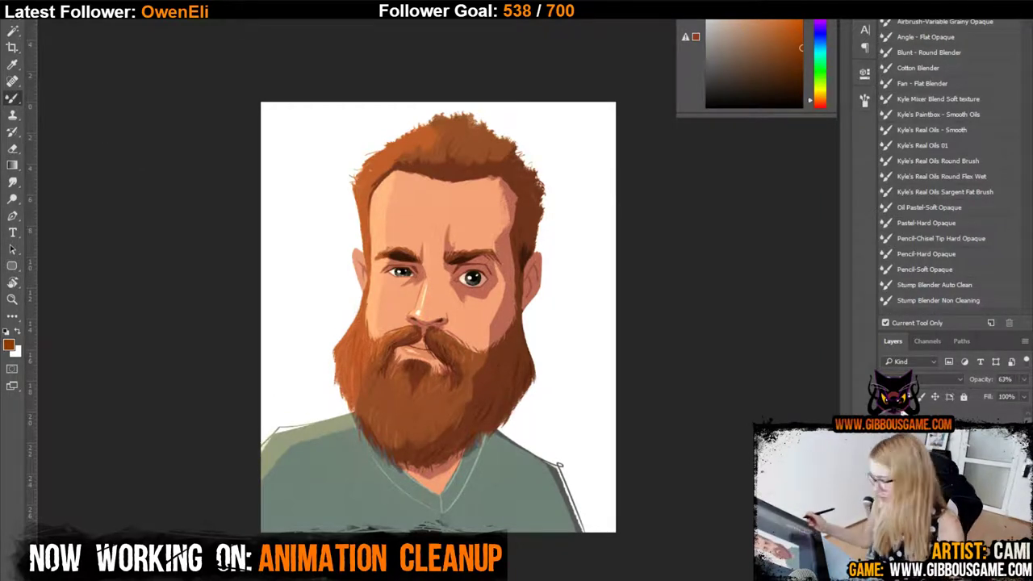
# Copy the whole merged portrait and paste it as a new layer.
pyautogui.hotkey('ctrl', 'a')
pyautogui.hotkey('ctrl', 'shift', 'c')
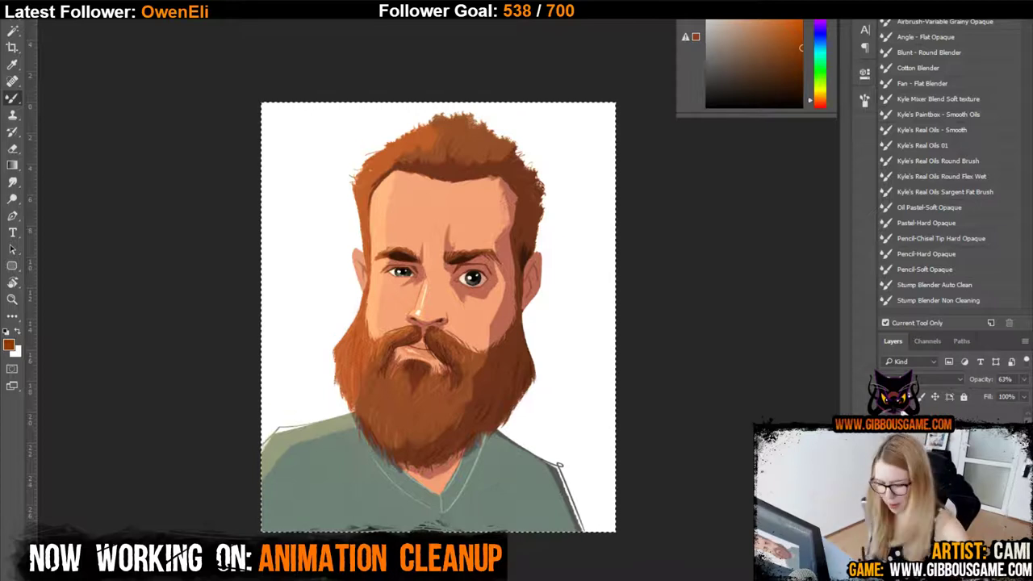
pyautogui.hotkey('ctrl', 'v')
# Choose a textured brush preset for the Mixer Brush to blend the portrait's colours.
pyautogui.rightClick(12, 98)
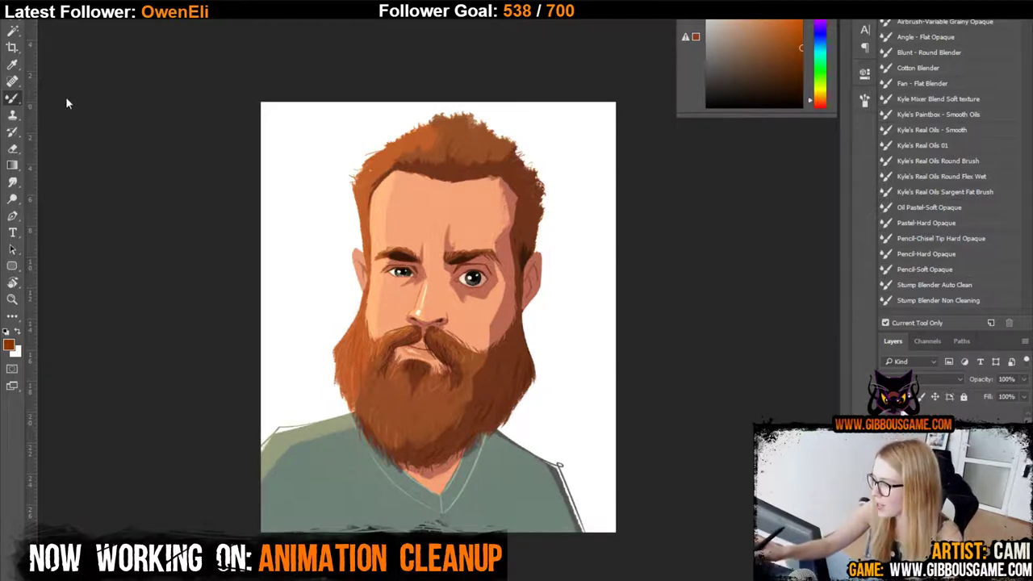
pyautogui.click(88, 132)
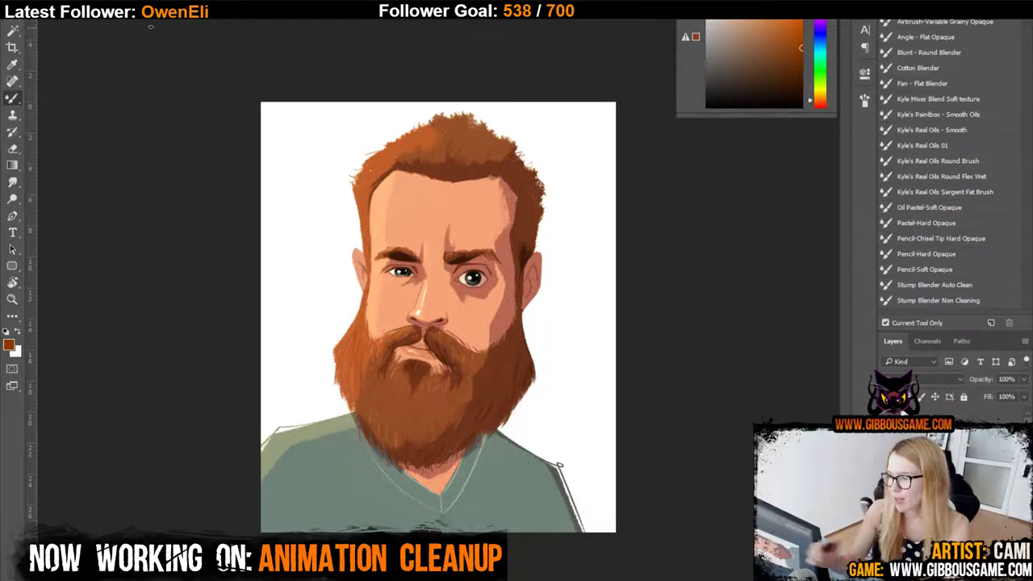
pyautogui.hotkey('ctrl', '+')
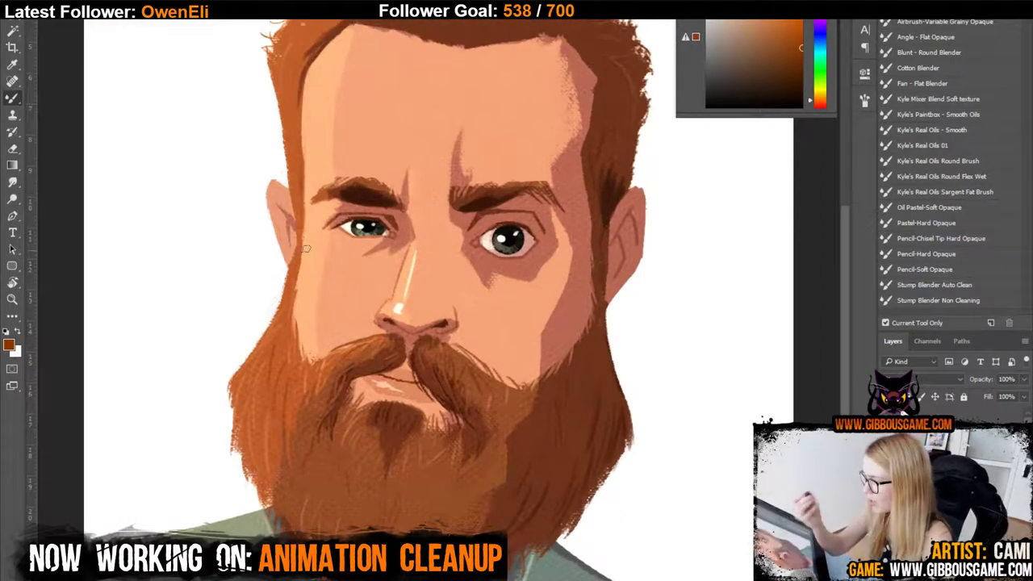
pyautogui.rightClick(13, 97)
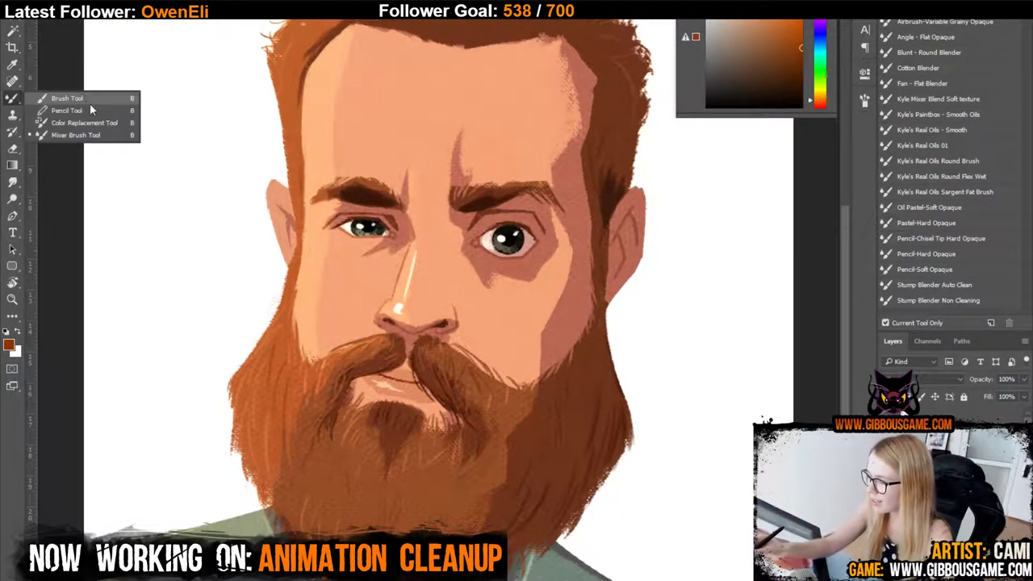
pyautogui.click(119, 137)
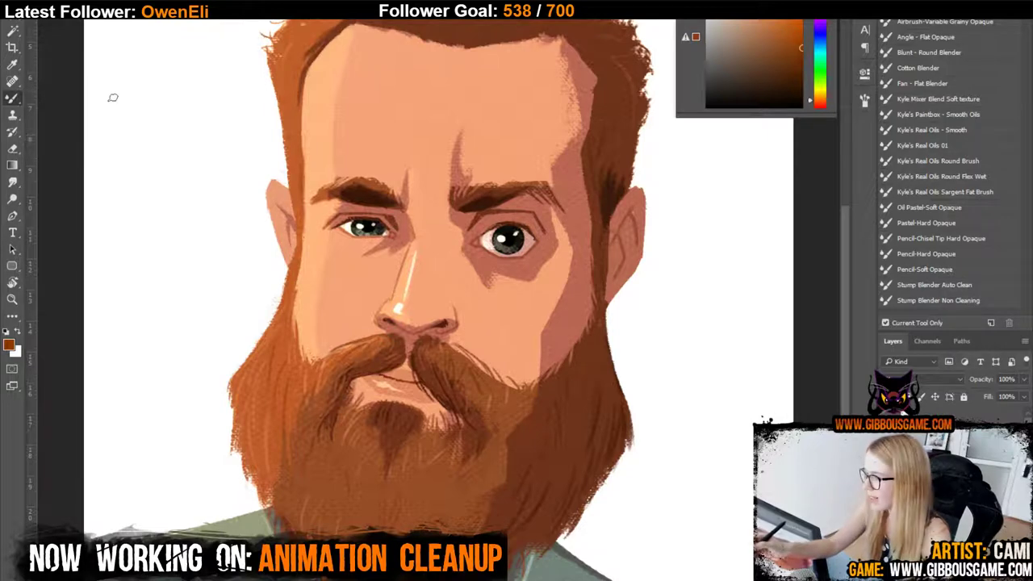
pyautogui.rightClick(570, 298)
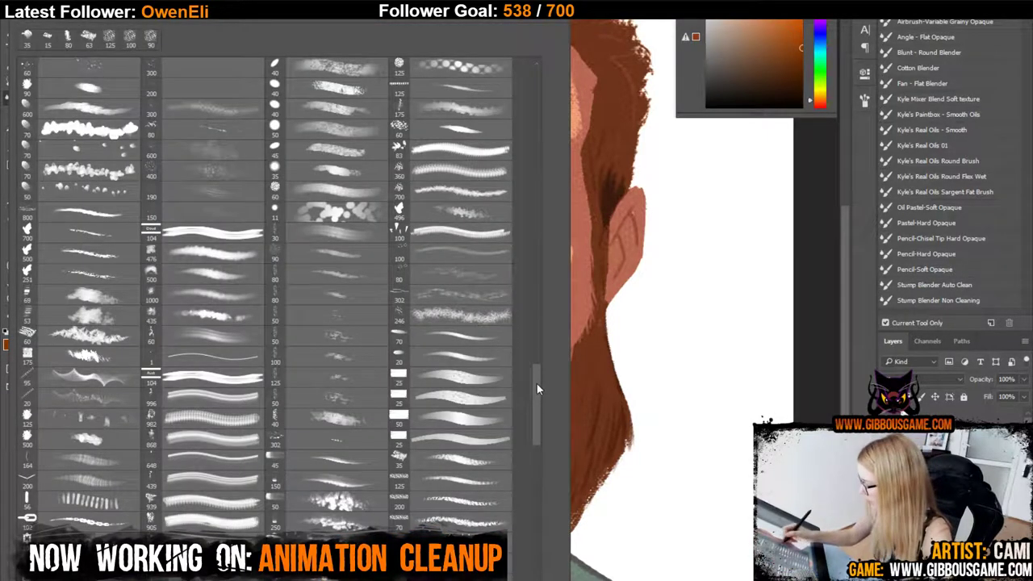
pyautogui.moveTo(537, 384); pyautogui.dragTo(537, 394)
pyautogui.doubleClick(347, 407)
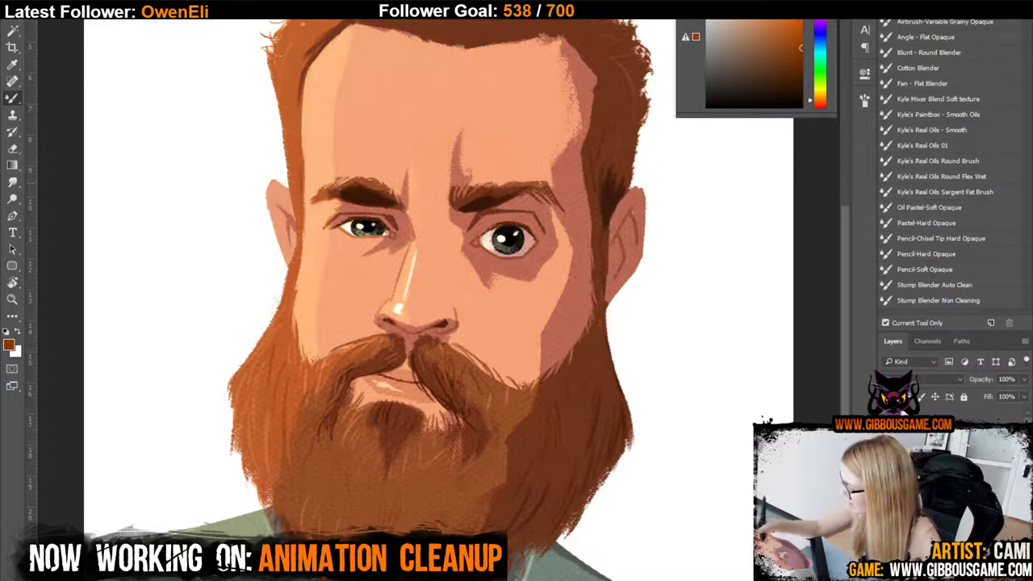
# Blend the light and shadow tones on the cheek, nose bridge, beard and shirt shoulder with the Mixer Brush.
pyautogui.hotkey('ctrl', '+')
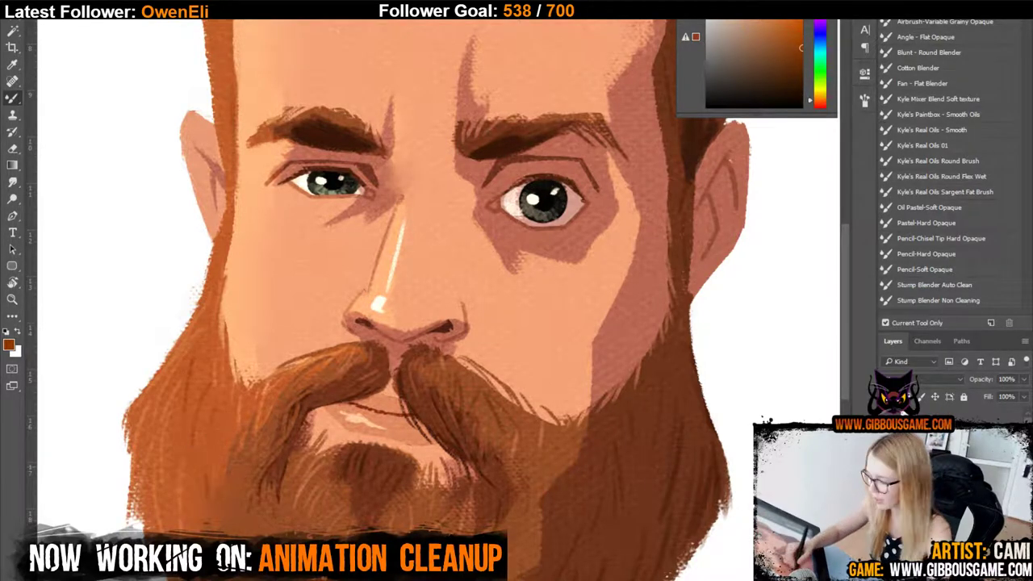
pyautogui.scroll(-5, 270, 461)
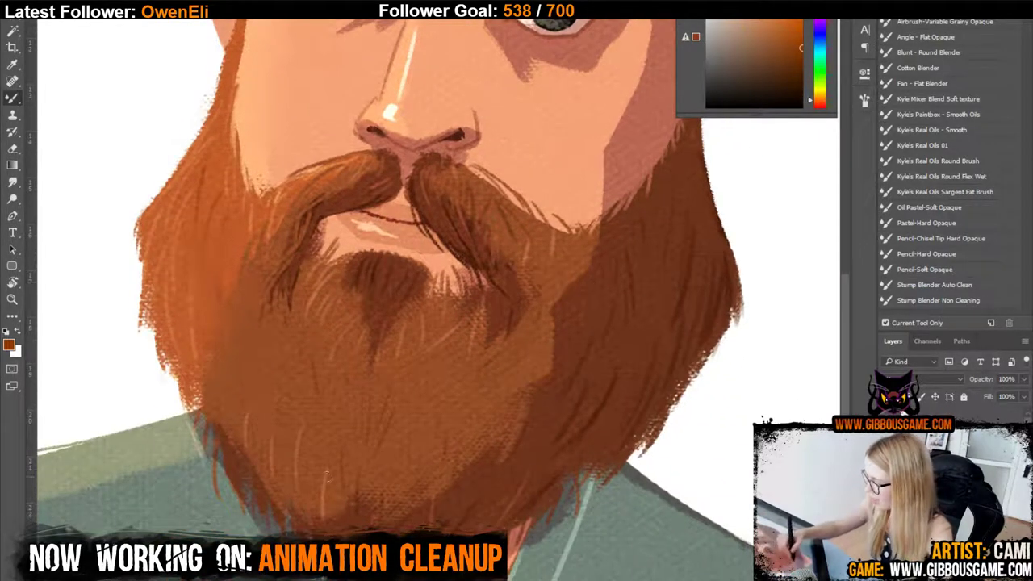
pyautogui.moveTo(364, 449); pyautogui.dragTo(685, 364)
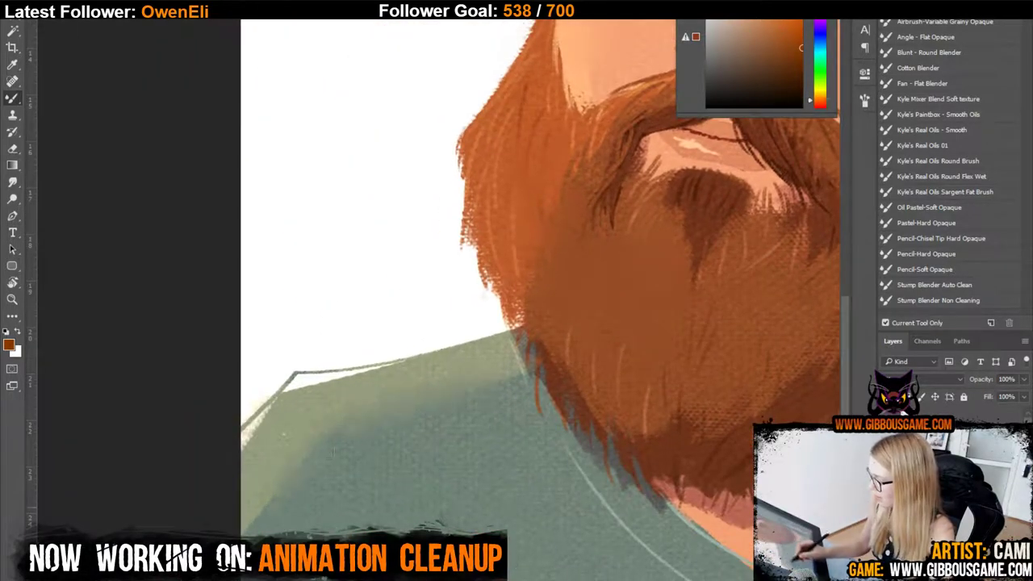
# Pick a scattered round-dab brush preset and smear the shirt shoulder's shading and the beard's outer edge with it.
pyautogui.rightClick(284, 436)
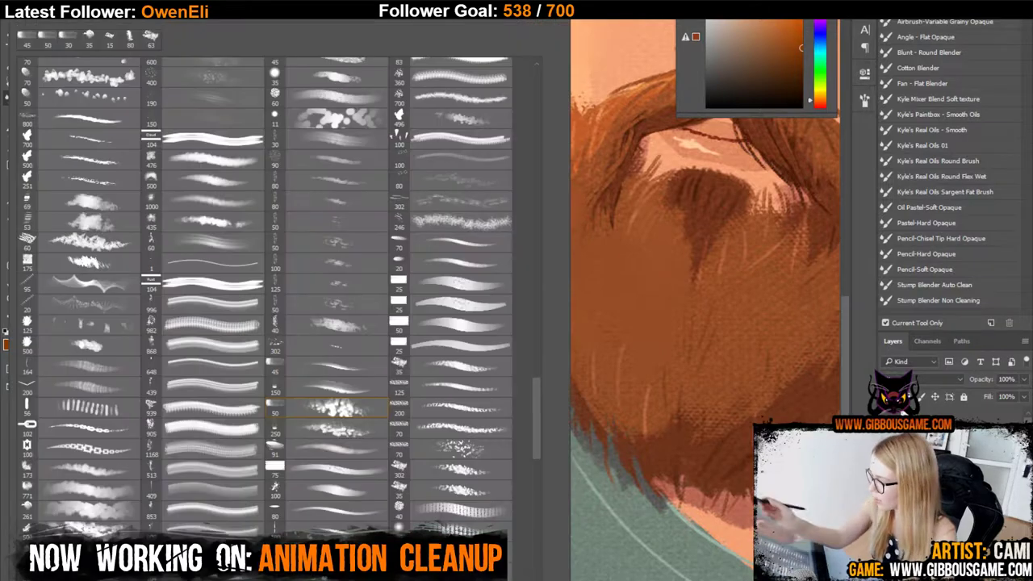
pyautogui.click(347, 114)
pyautogui.press('Return')
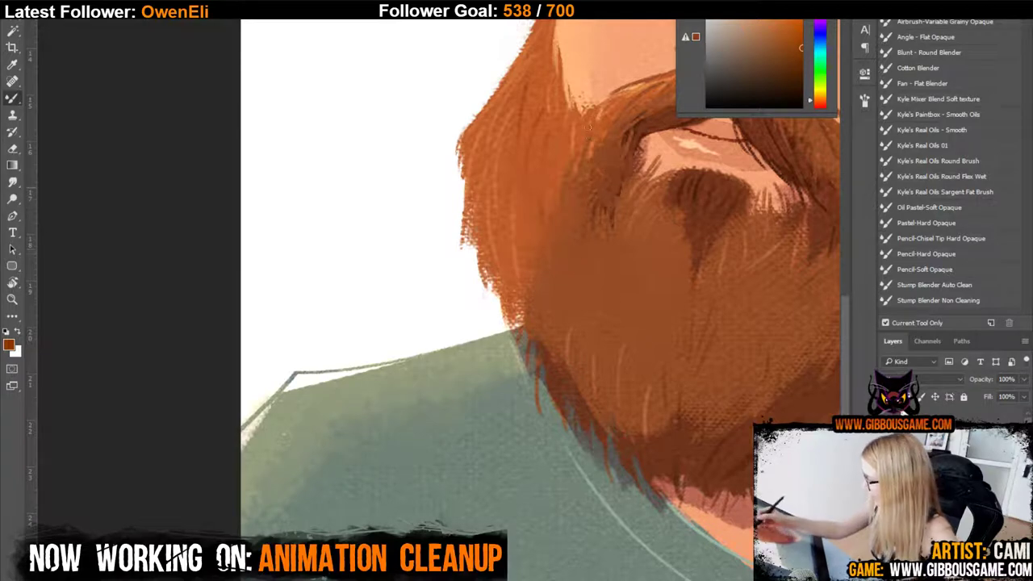
pyautogui.moveTo(464, 221); pyautogui.dragTo(514, 299)
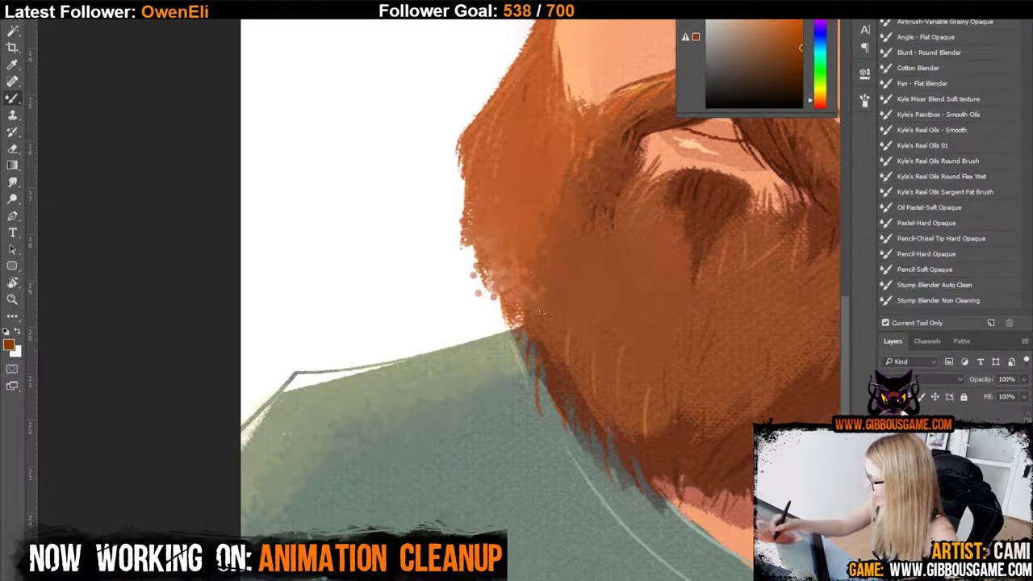
# Smear the edge between the lit cheek and its side shadow, beside the wide-open eye, with the scattered round-dab Mixer Brush.
pyautogui.moveTo(628, 395); pyautogui.dragTo(253, 579)
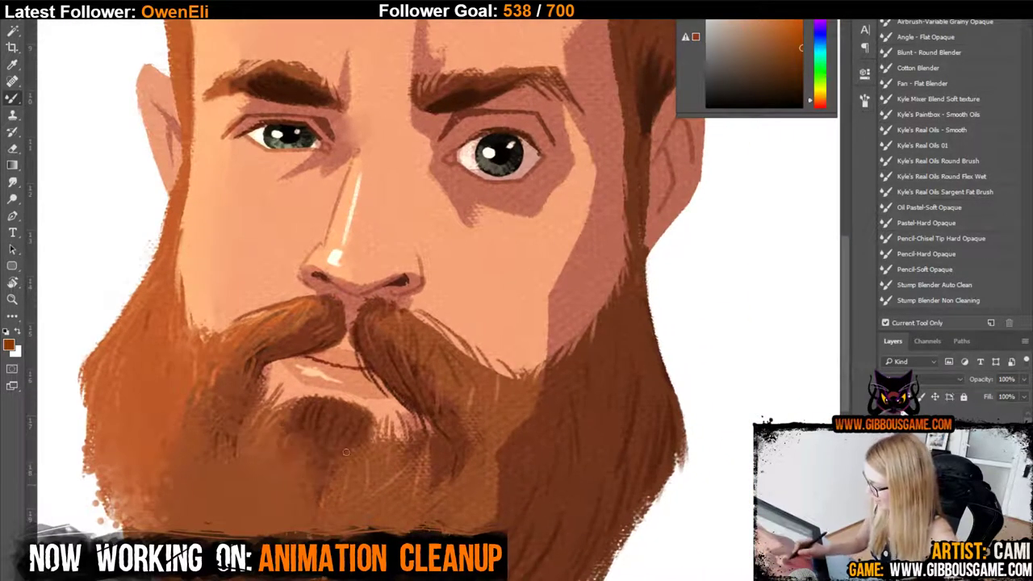
pyautogui.moveTo(559, 490); pyautogui.dragTo(715, 308)
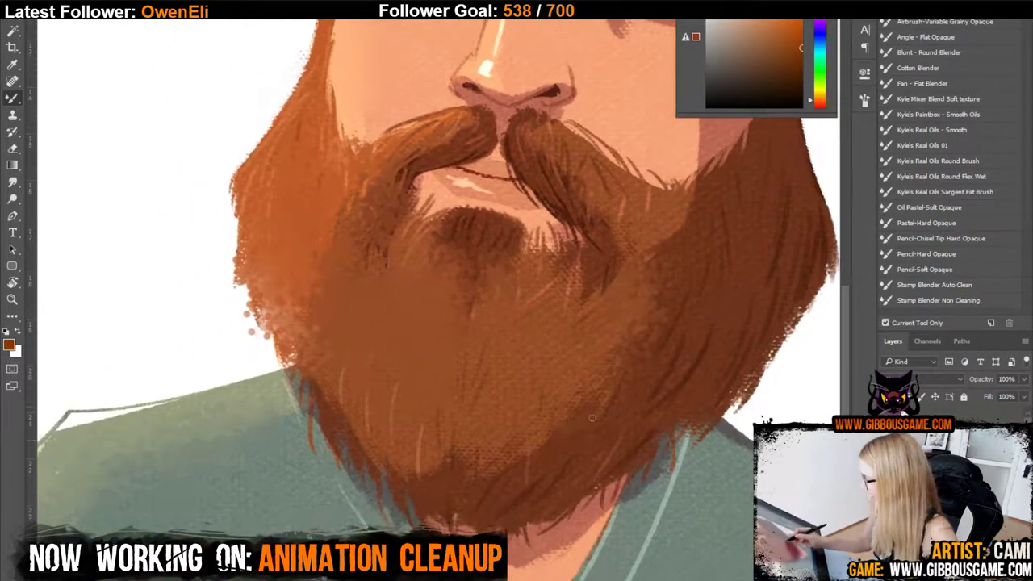
pyautogui.moveTo(690, 399); pyautogui.dragTo(403, 579)
pyautogui.moveTo(410, 329); pyautogui.dragTo(467, 205)
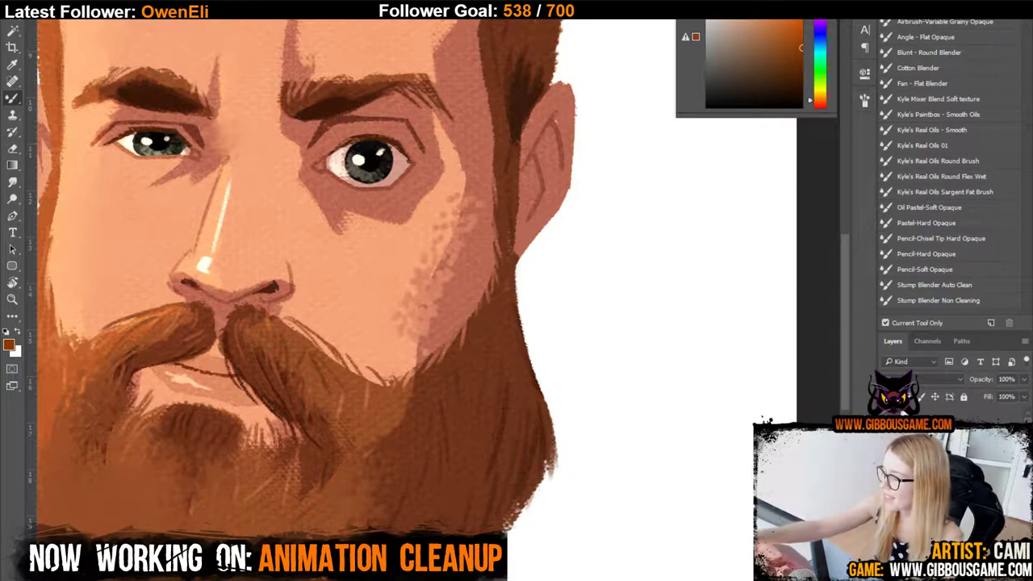
# Choose a flat rectangular size 25 brush preset and blend the cheek's shadow edge and the beard's light-to-shadow boundary with it.
pyautogui.click(34, 7)
pyautogui.click(478, 313)
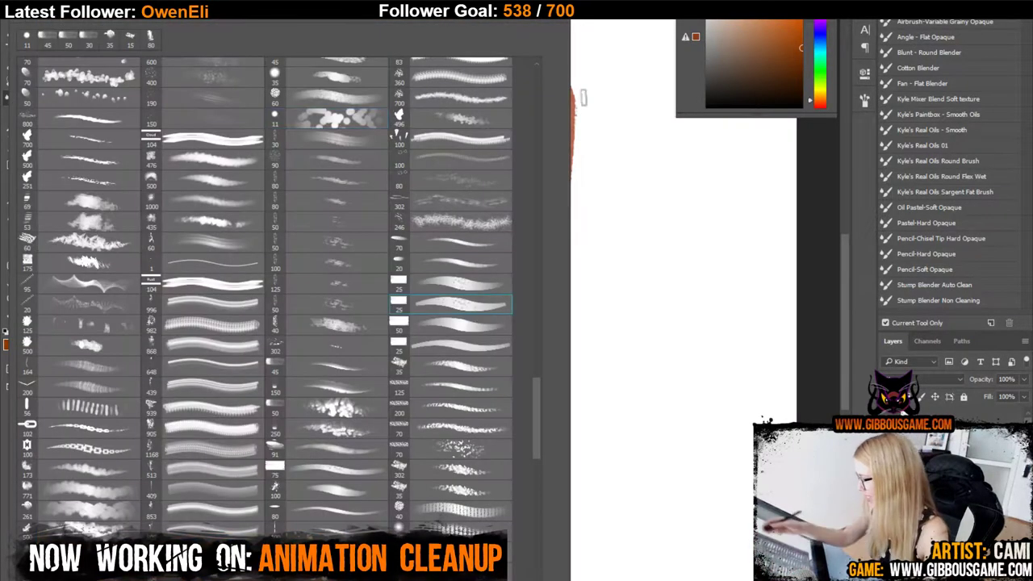
pyautogui.click(584, 97)
pyautogui.moveTo(459, 194)
pyautogui.mouseDown()
pyautogui.moveTo(405, 251)
pyautogui.moveTo(438, 245)
pyautogui.moveTo(469, 197)
pyautogui.moveTo(453, 259)
pyautogui.moveTo(468, 238)
pyautogui.moveTo(456, 142)
pyautogui.moveTo(476, 219)
pyautogui.mouseUp()
pyautogui.moveTo(431, 247)
pyautogui.mouseDown()
pyautogui.moveTo(419, 304)
pyautogui.moveTo(436, 291)
pyautogui.moveTo(457, 194)
pyautogui.moveTo(443, 307)
pyautogui.mouseUp()
pyautogui.moveTo(443, 349); pyautogui.dragTo(326, 529)
pyautogui.hotkey('ctrl', '-')
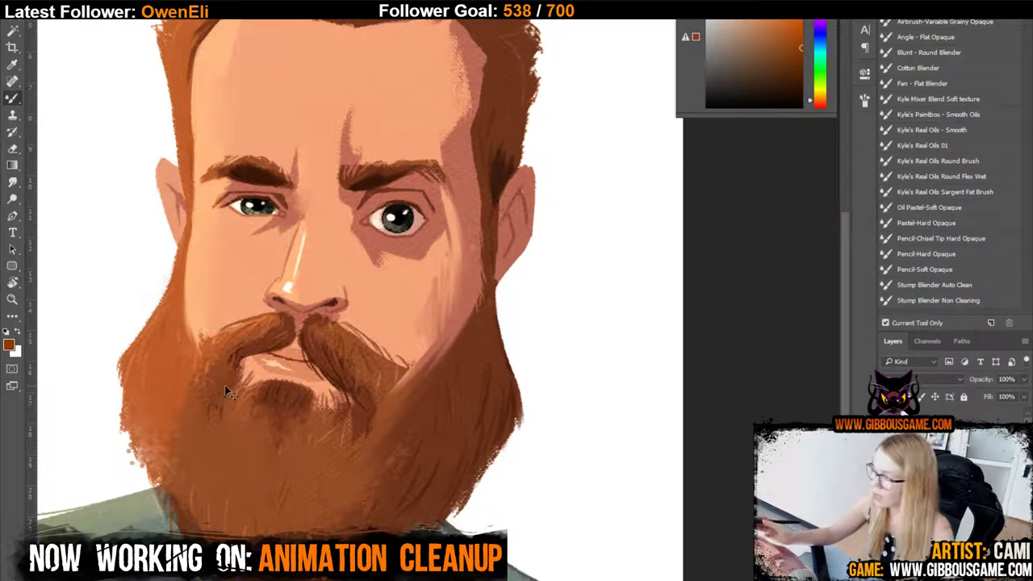
# Examine the blended transition between the lit cheek and the sideburn at close range.
pyautogui.hotkey('ctrl', '+')
pyautogui.hotkey('ctrl', '+')
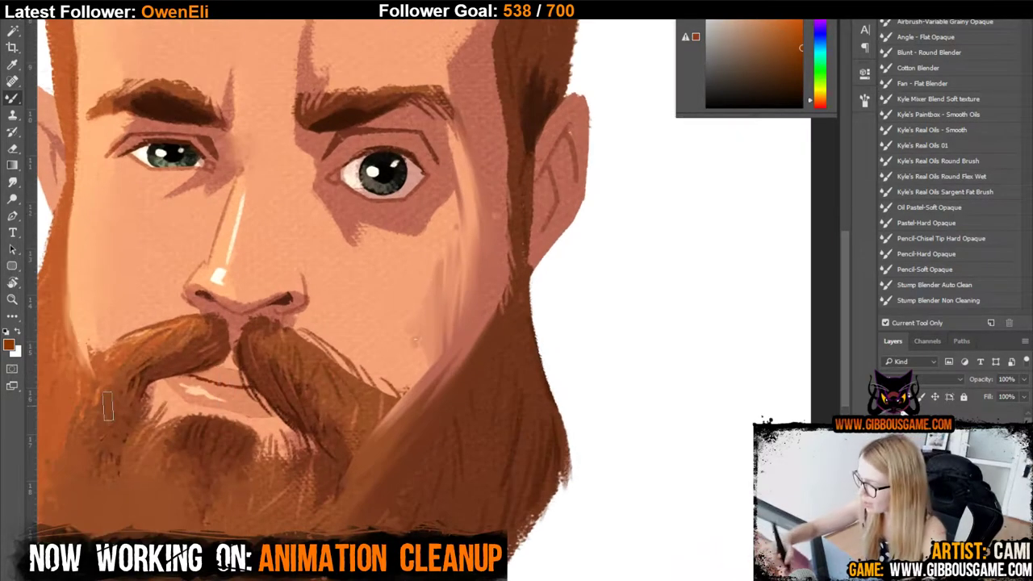
pyautogui.moveTo(107, 410); pyautogui.dragTo(345, 450)
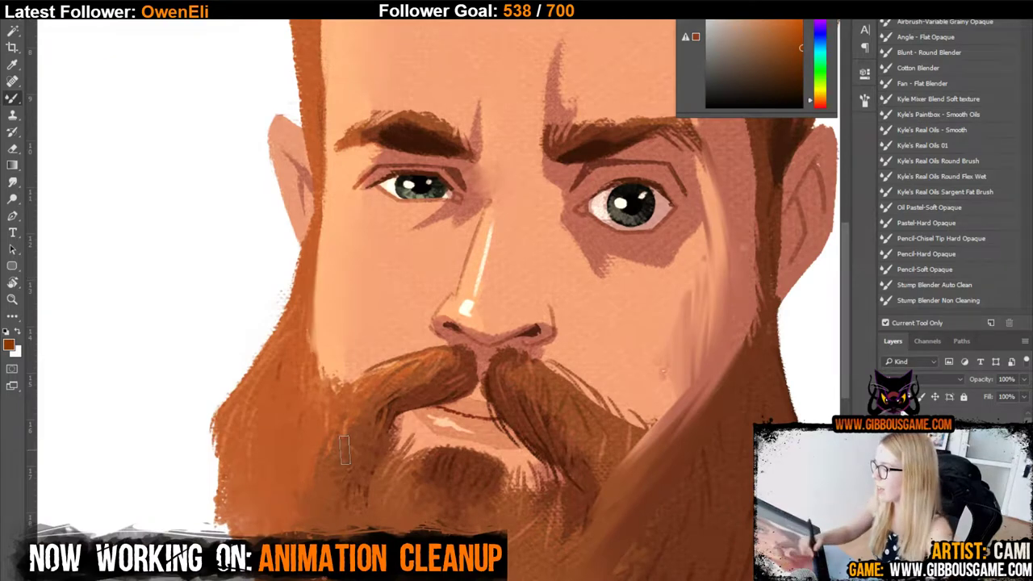
pyautogui.hotkey('ctrl', '+')
pyautogui.hotkey('ctrl', '+')
pyautogui.hotkey('ctrl', '+')
pyautogui.moveTo(284, 268); pyautogui.dragTo(545, 324)
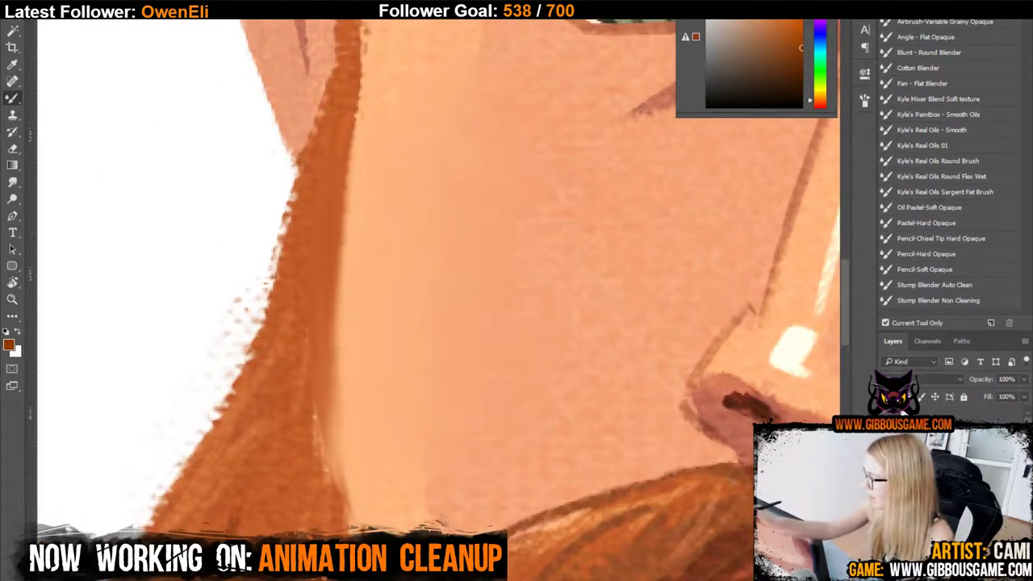
# Smear the white highlight along the nose bridge and tip with the flat Mixer Brush.
pyautogui.hotkey('ctrl', '-')
pyautogui.hotkey('ctrl', '-')
pyautogui.hotkey('ctrl', '-')
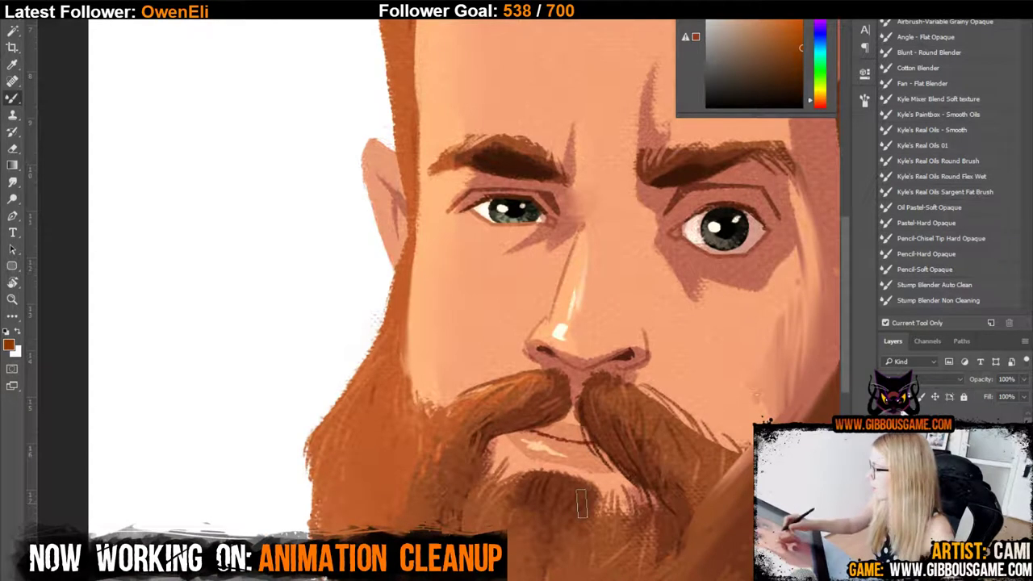
pyautogui.moveTo(567, 334)
pyautogui.mouseDown()
pyautogui.moveTo(575, 258)
pyautogui.moveTo(593, 217)
pyautogui.mouseUp()
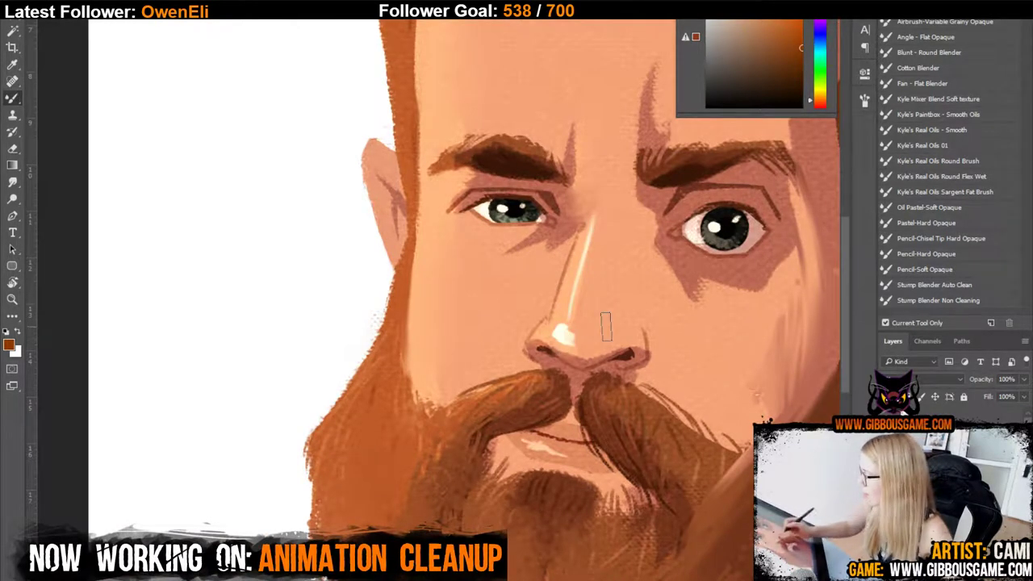
pyautogui.hotkey('ctrl', '-')
pyautogui.hotkey('ctrl', '-')
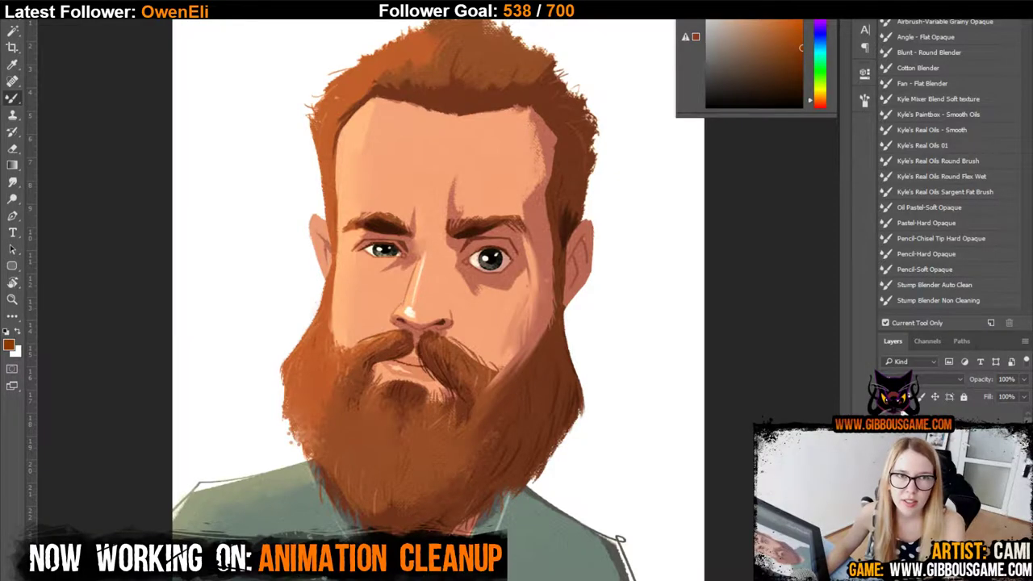
# Switch to the artist's ArtStation portfolio and view the "Quick lunch break study" painting of two apples.
pyautogui.moveTo(1025, 4); pyautogui.dragTo(468, 2)
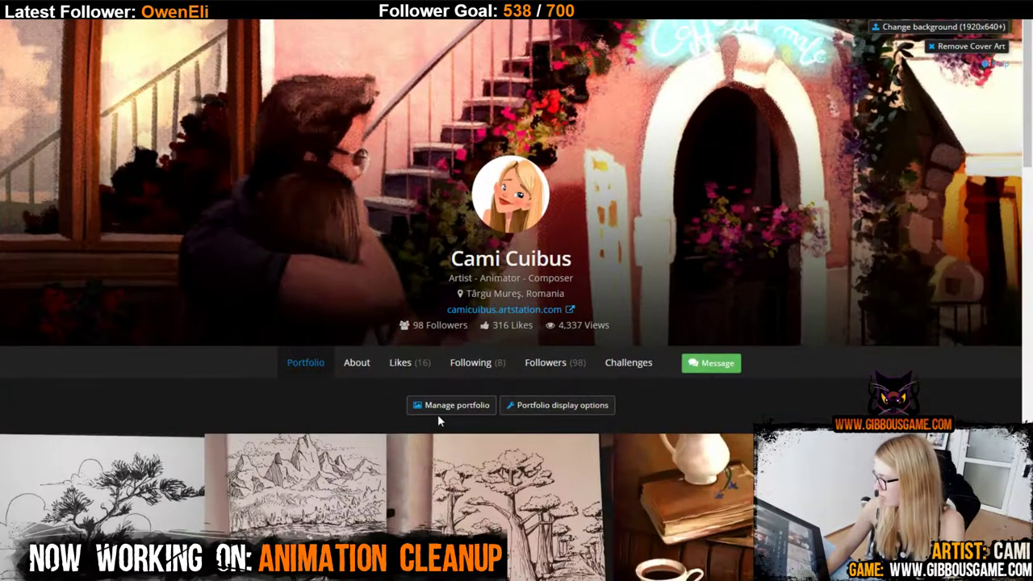
pyautogui.scroll(-5, 438, 407)
pyautogui.scroll(-3, 438, 404)
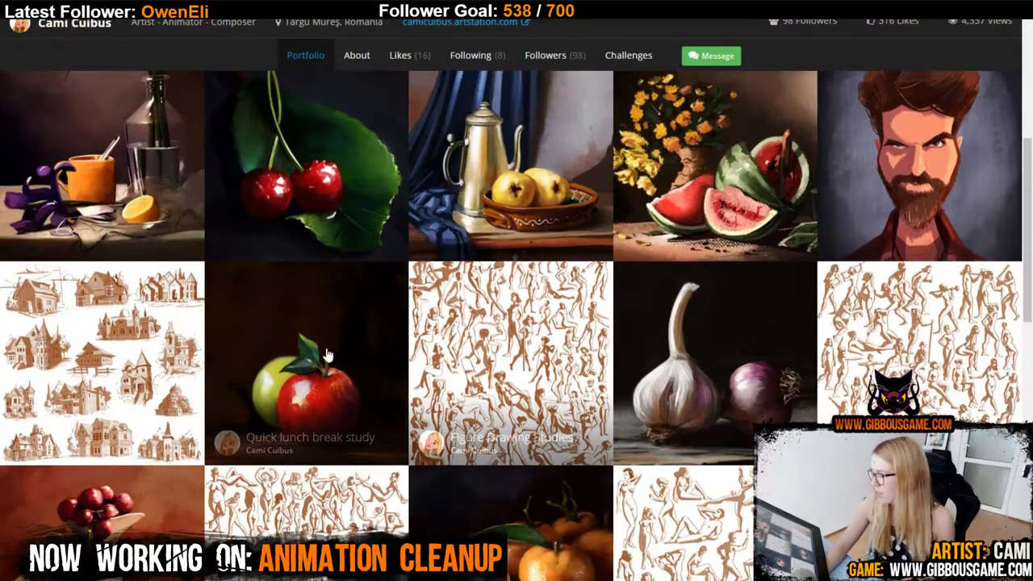
pyautogui.click(326, 372)
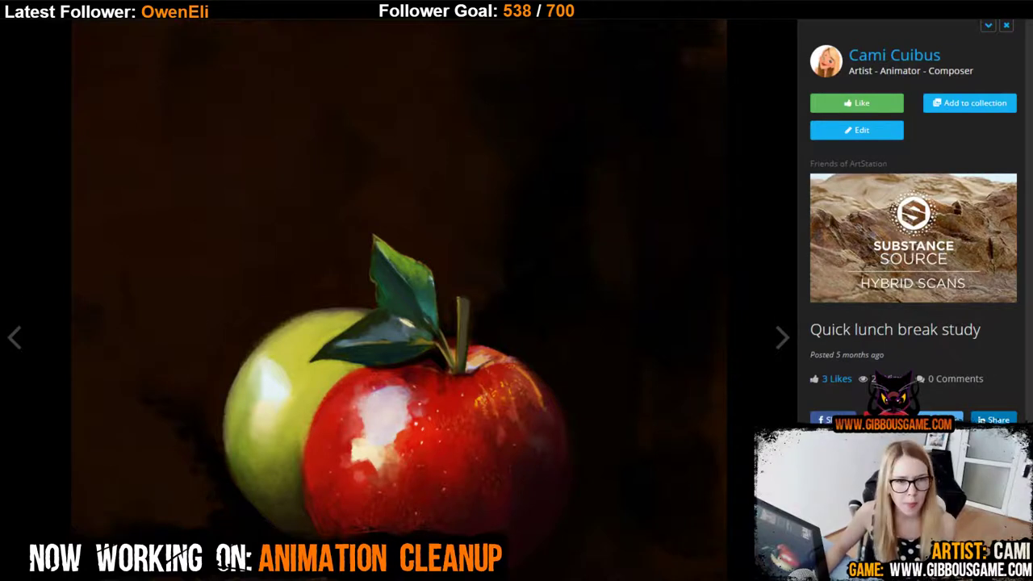
pyautogui.scroll(-3, 517, 291)
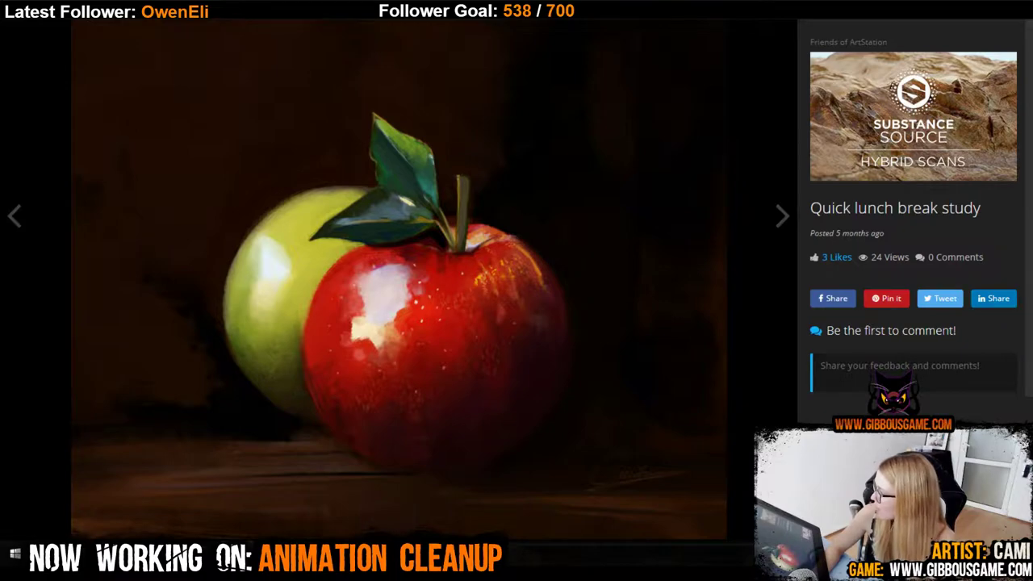
pyautogui.press('Escape')
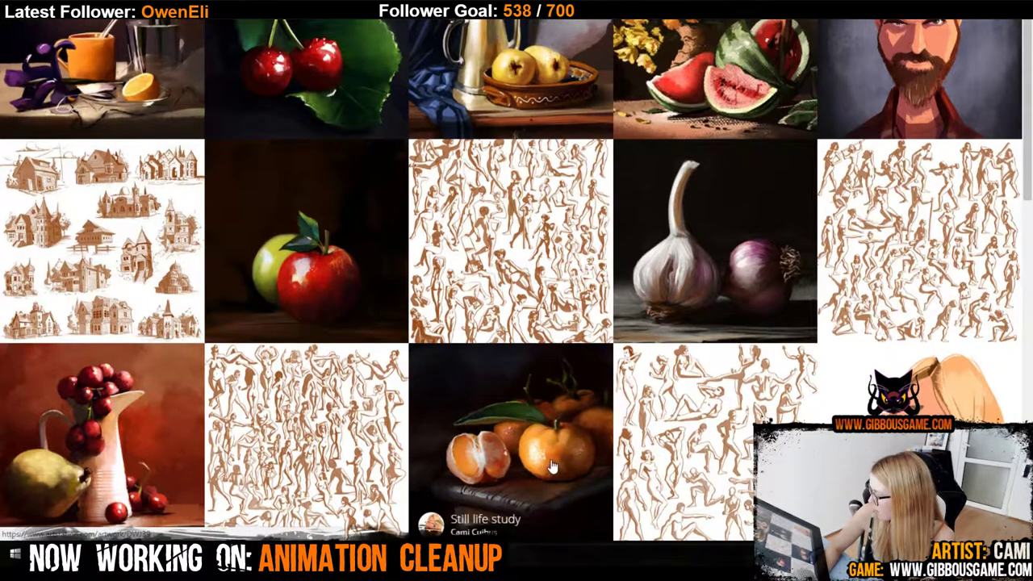
# View the "Still life study" painting of tangerines from the portfolio, then return to the gallery.
pyautogui.scroll(-3, 552, 467)
pyautogui.click(506, 334)
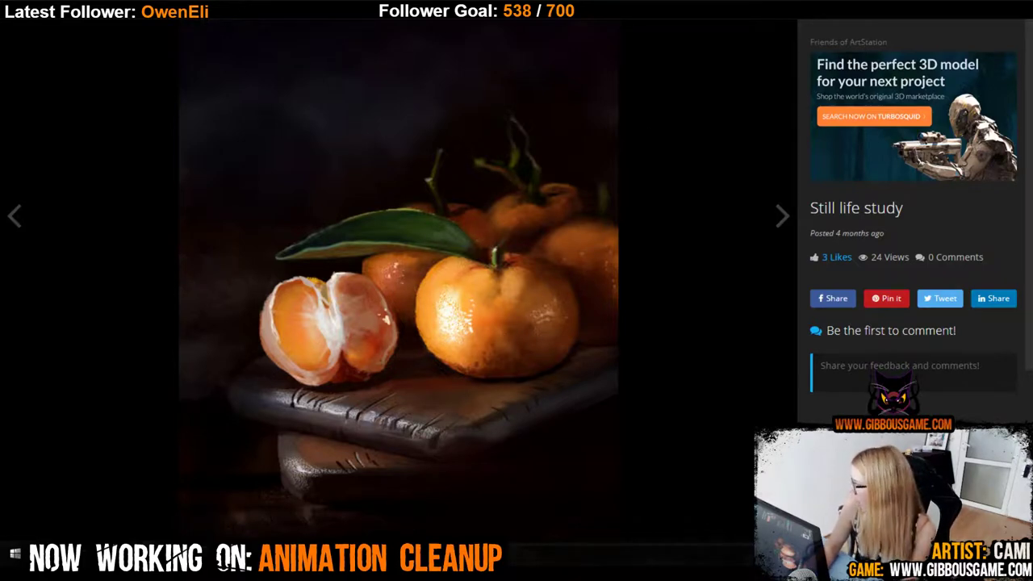
pyautogui.press('Escape')
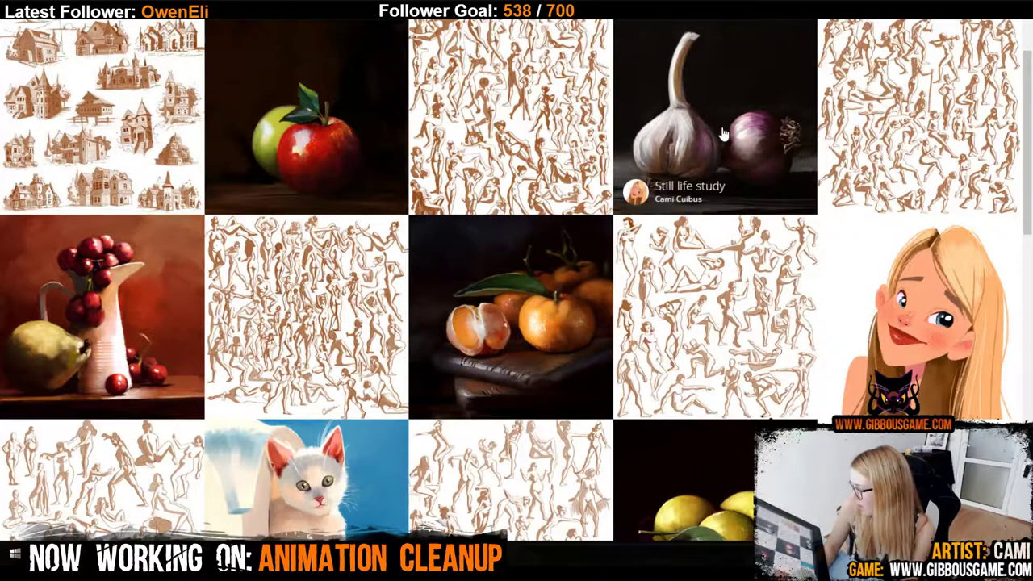
# Browse the portfolio gallery and open the "Still life study" painting of two cherries on a leaf.
pyautogui.scroll(-3, 848, 190)
pyautogui.scroll(4, 805, 143)
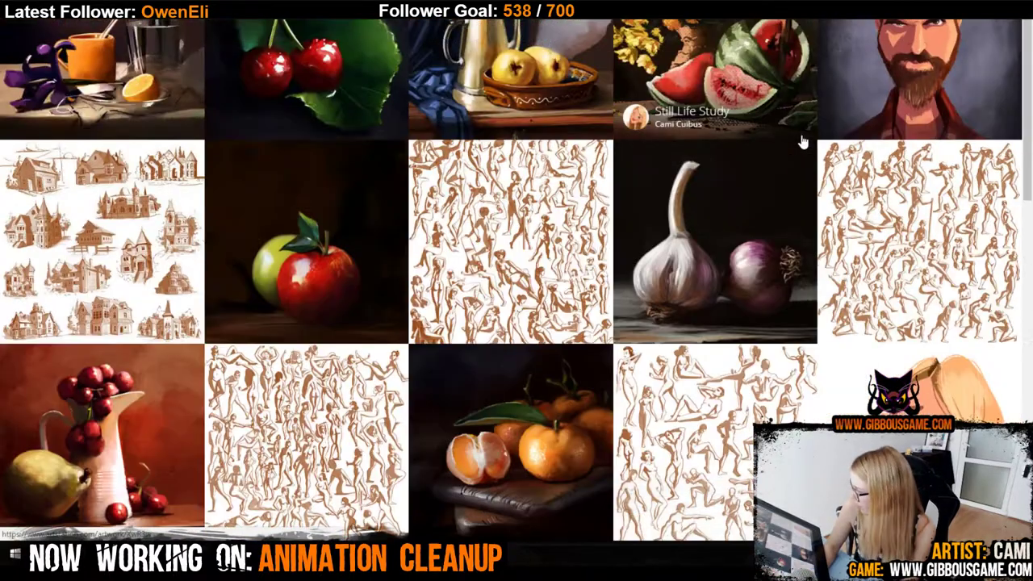
pyautogui.scroll(1, 286, 161)
pyautogui.click(282, 141)
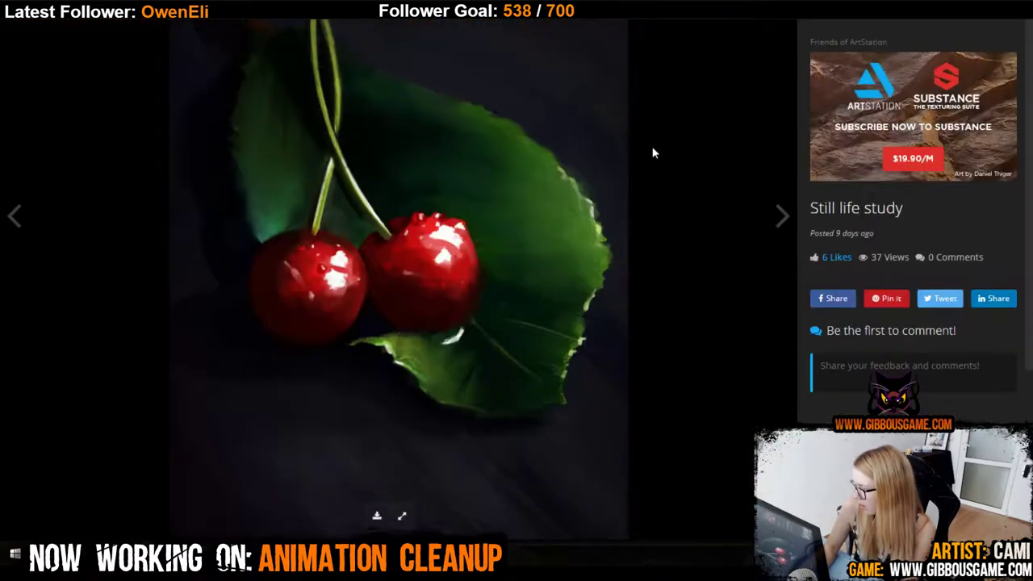